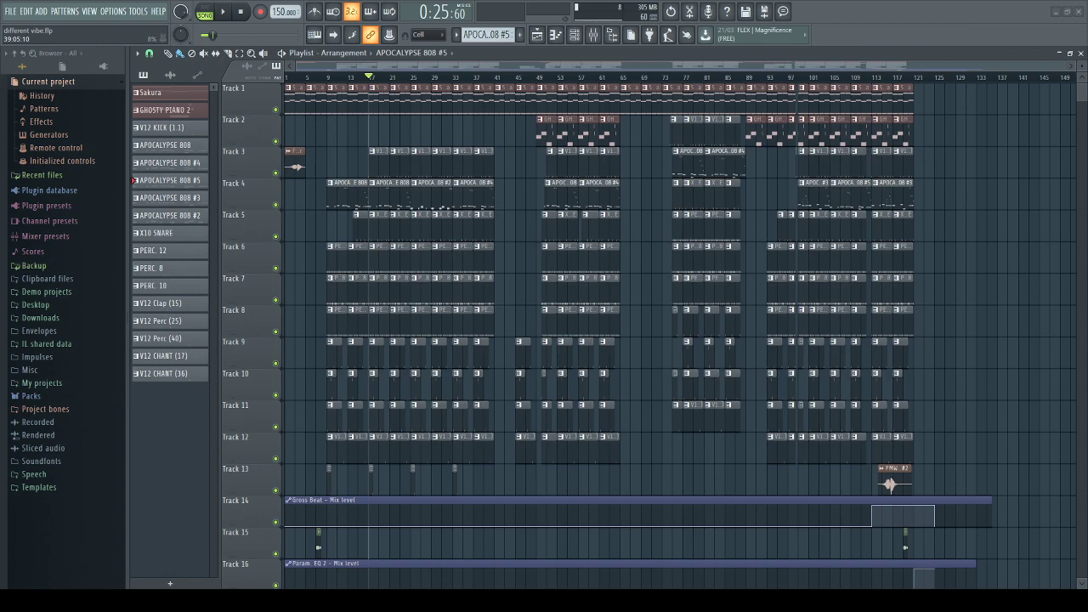
Play the arrangement from the start of the song and listen through the opening.
click(323, 77)
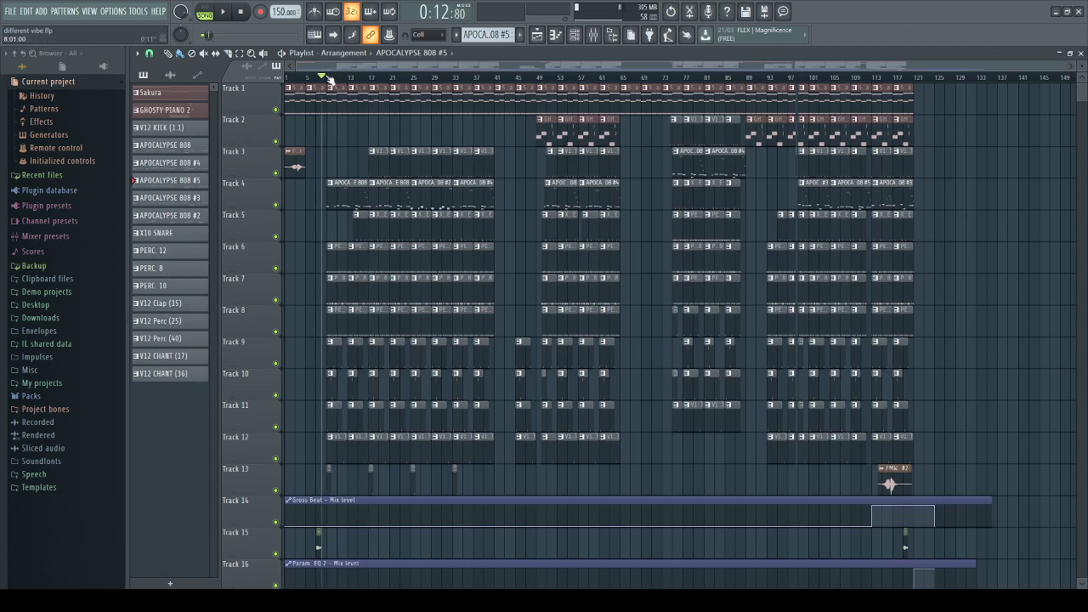
drag(328, 77, 285, 77)
key(space)
key(space)
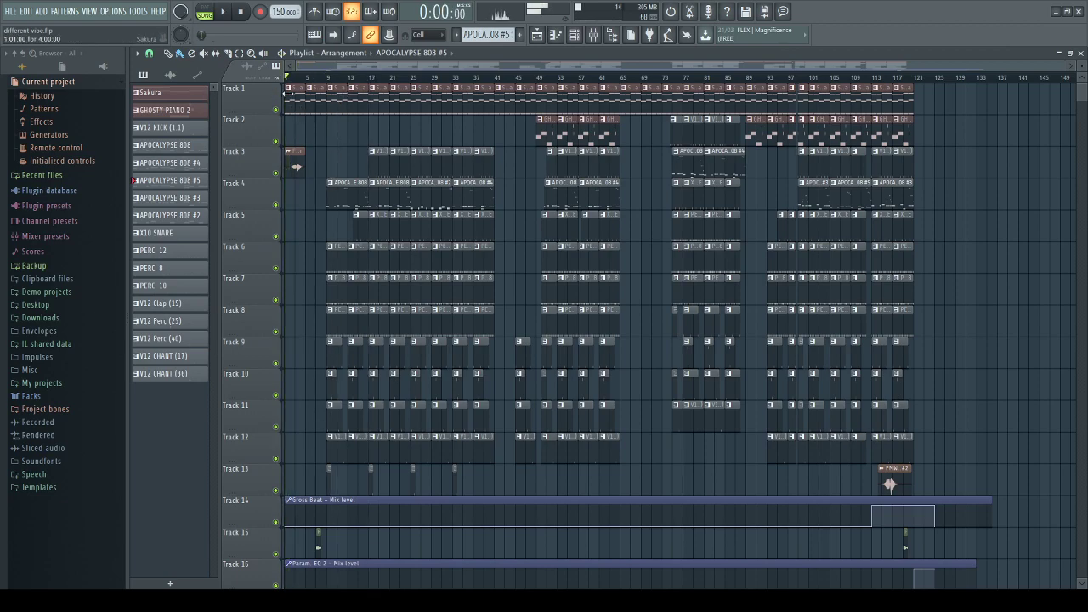
key(space)
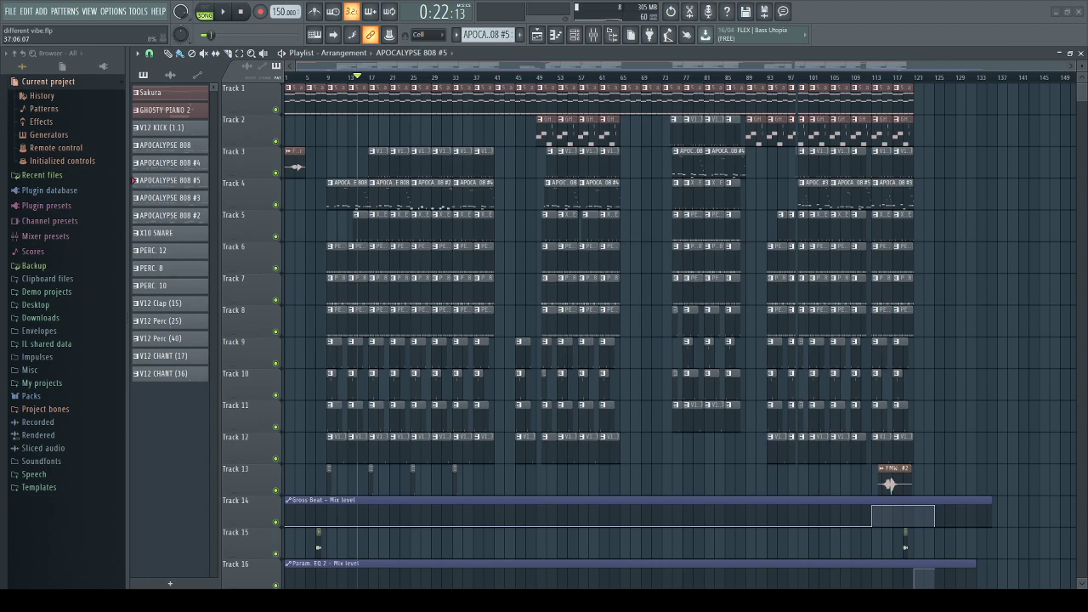
Play the arrangement from around bar 15 to listen to the first drum section.
key(space)
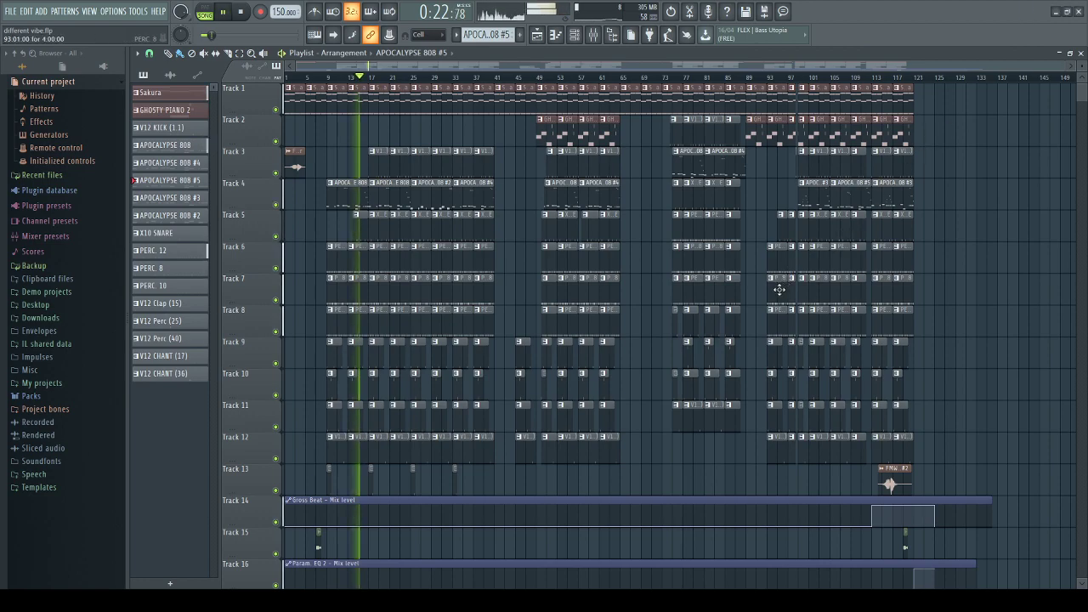
key(space)
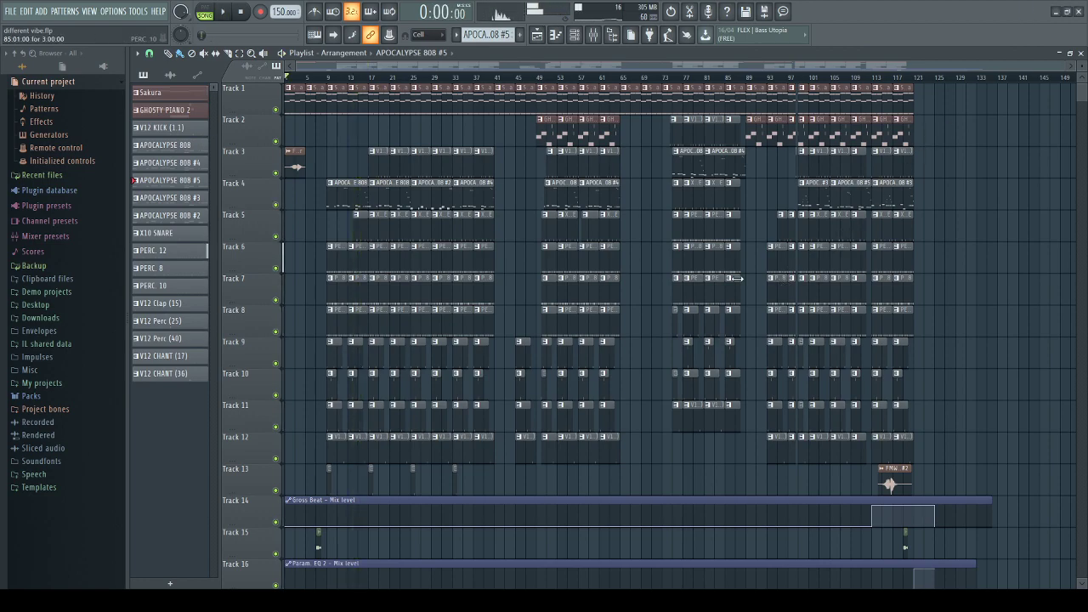
click(357, 76)
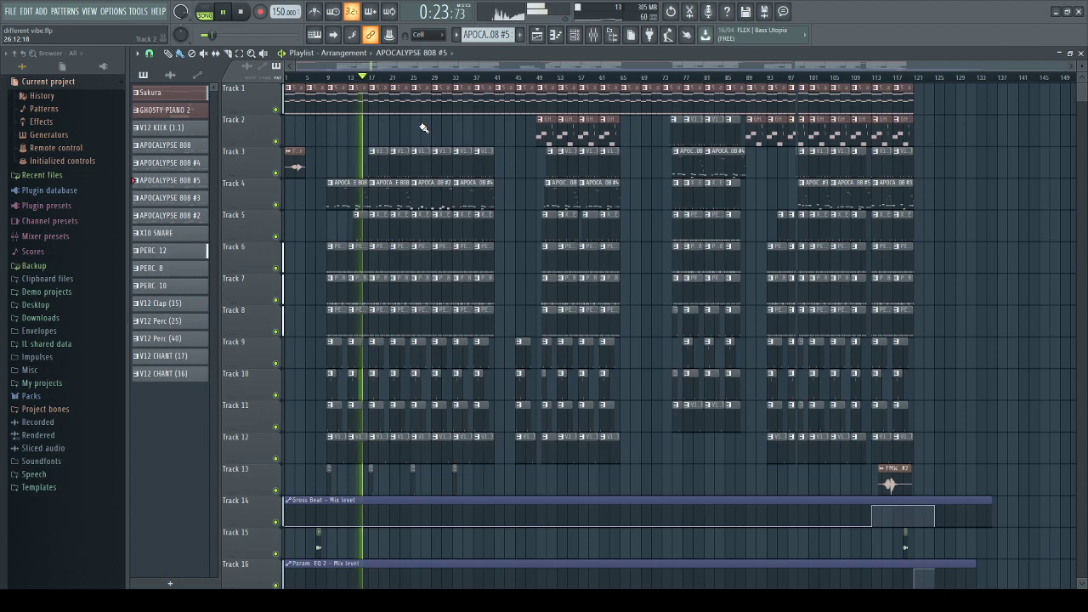
key(space)
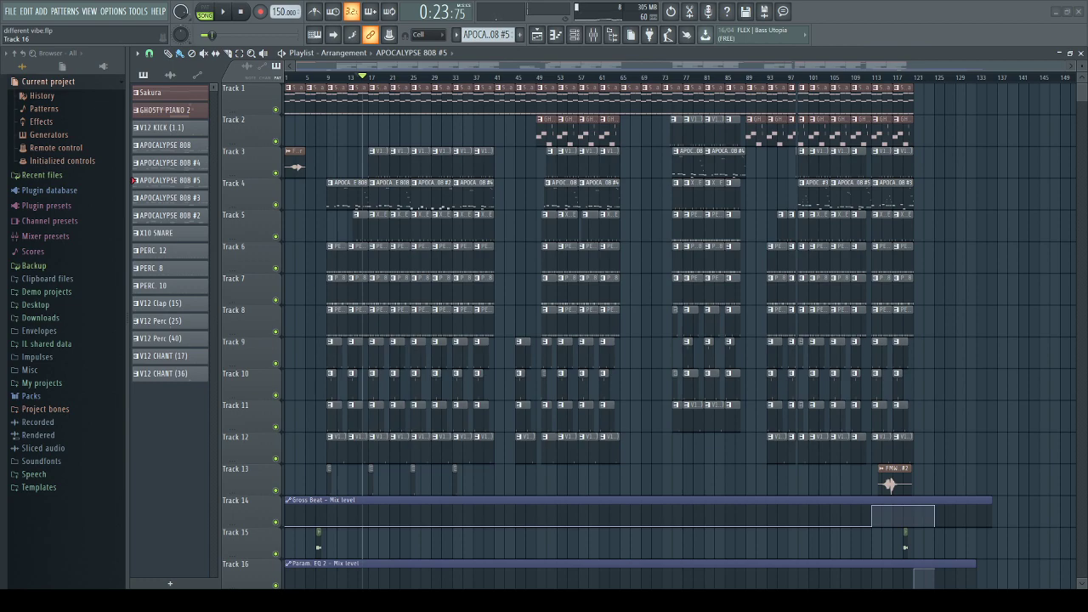
key(space)
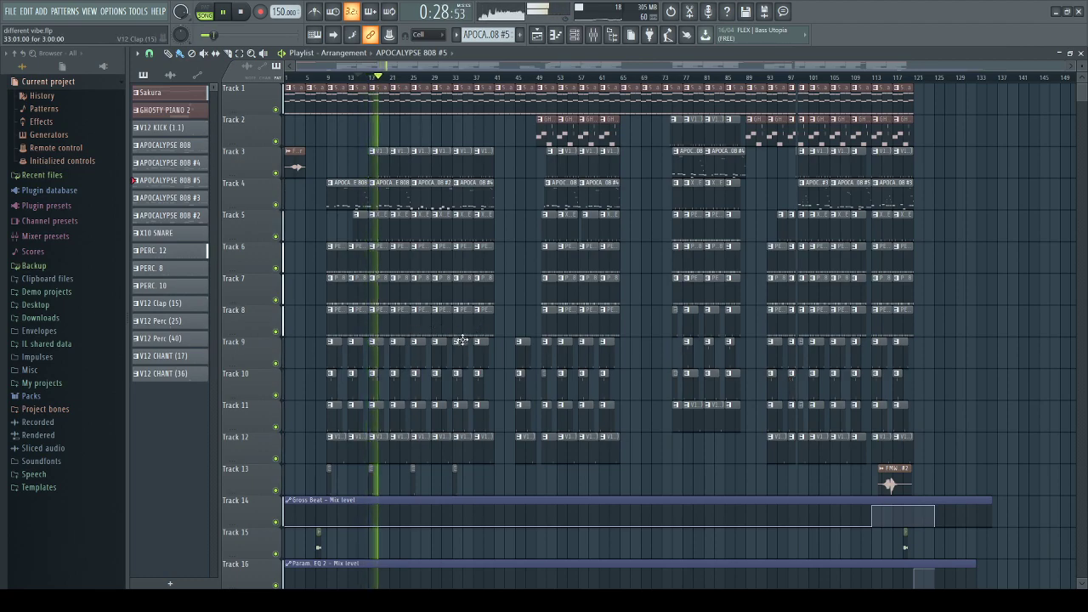
Save the project while reviewing the playback of the section from about bar 49 to bar 65.
key(ctrl+s)
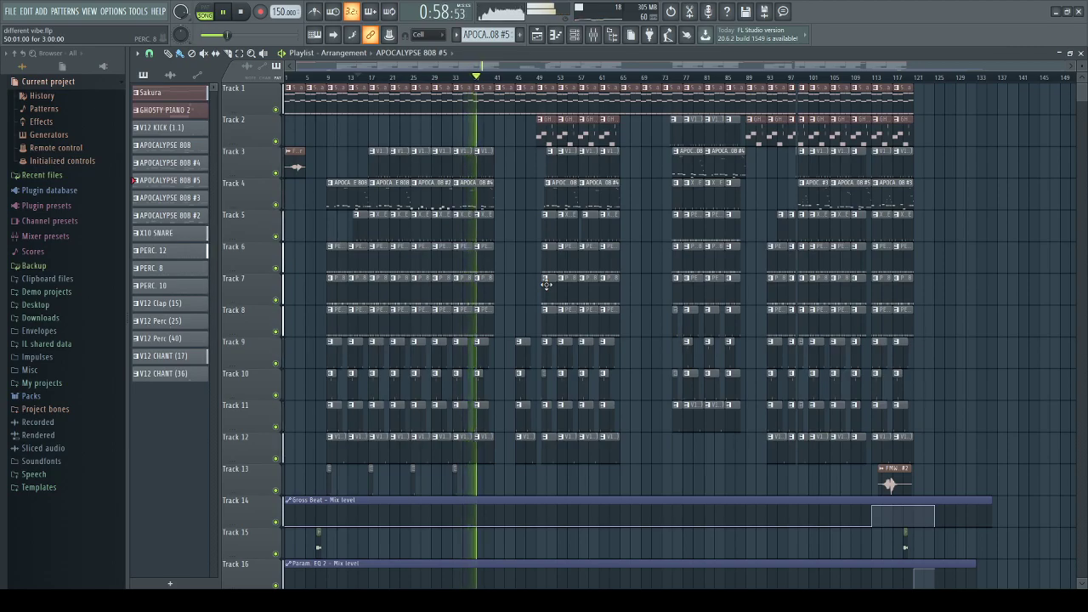
scroll(546, 284, up, 2)
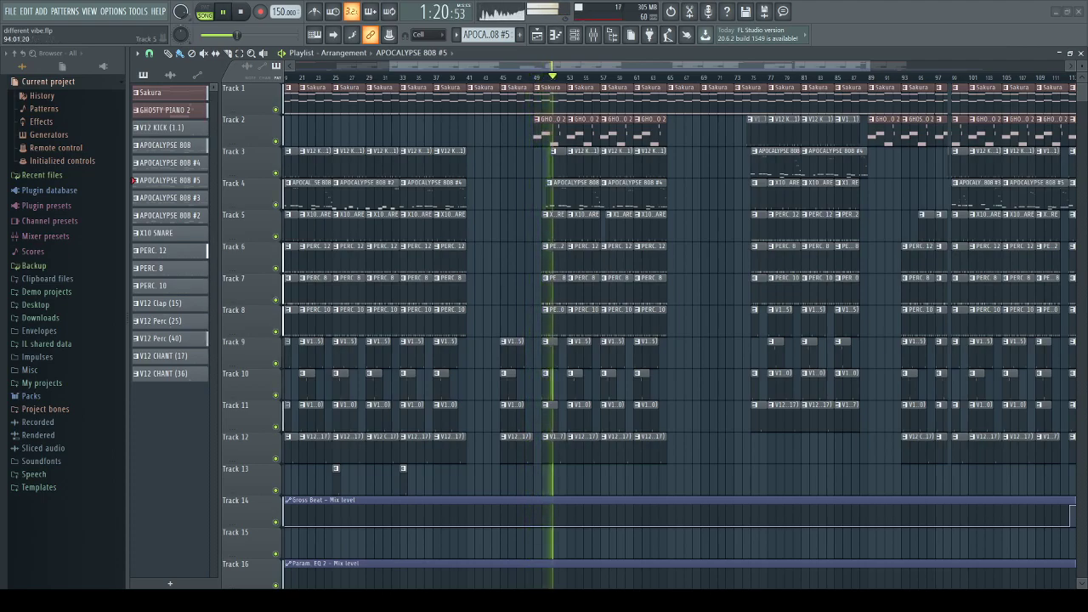
scroll(734, 445, down, 3)
scroll(671, 447, up, 4)
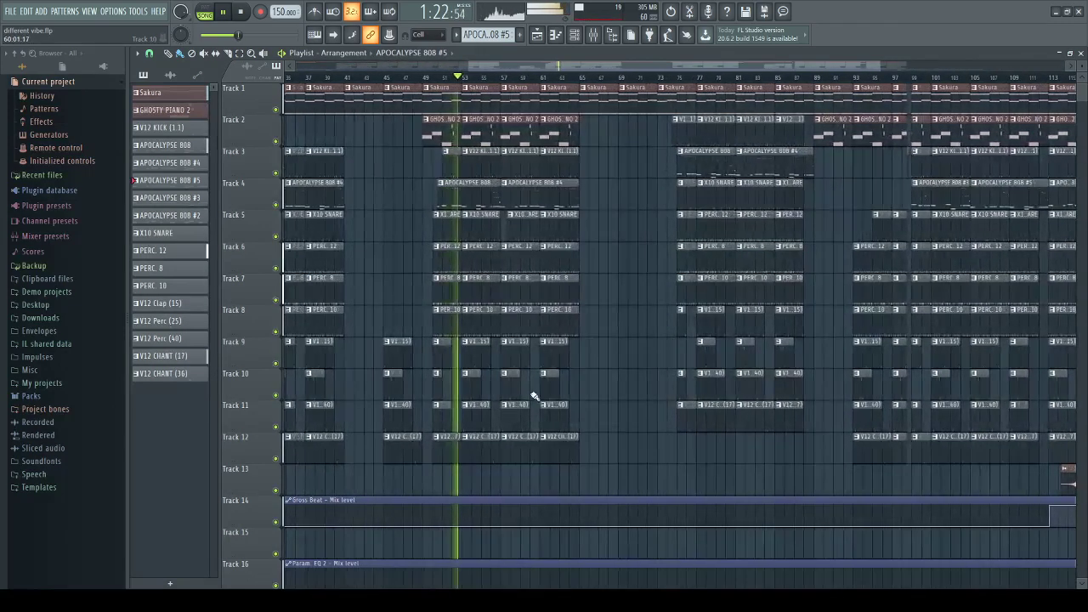
scroll(504, 385, down, 3)
scroll(504, 385, up, 3)
key(ctrl+s)
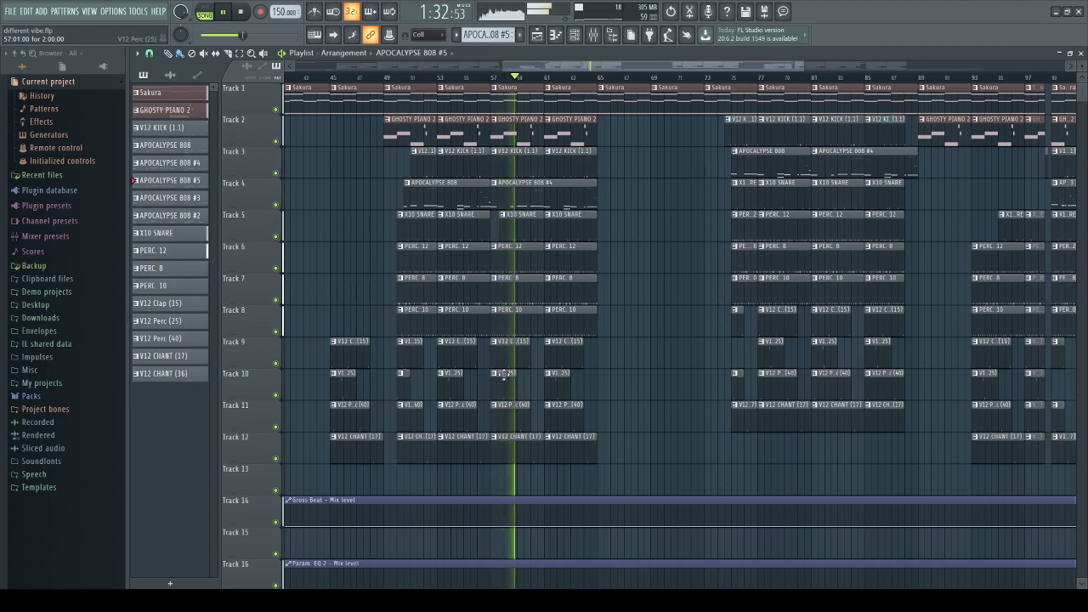
In a unique copy of the Track 5 snare clip near bar 57, place a C5 note at the pattern's bar 2 with 44% velocity.
scroll(551, 318, up, 2)
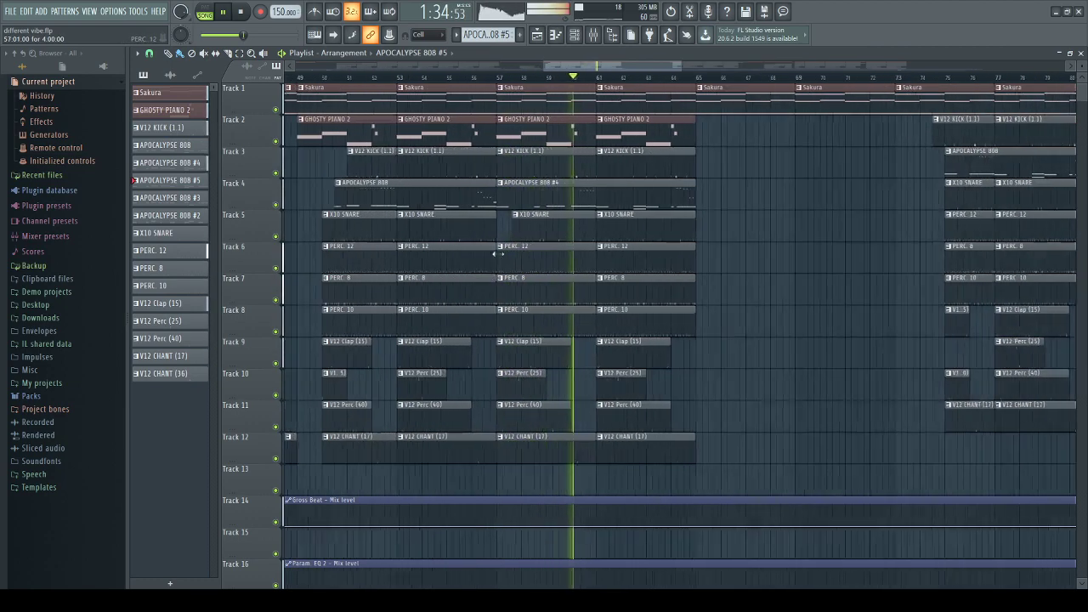
key(space)
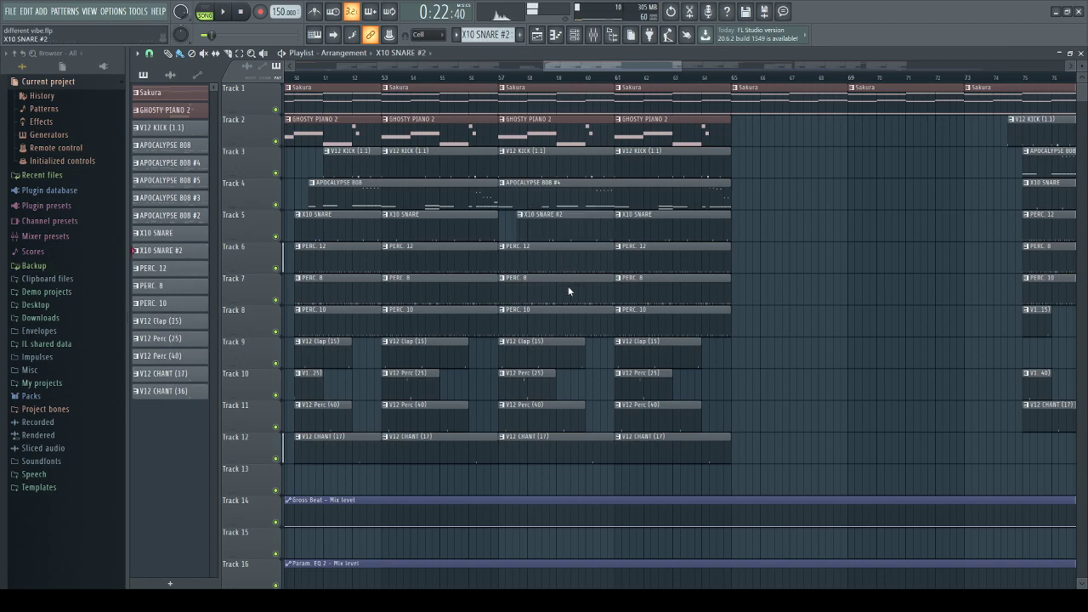
double_click(544, 217)
scroll(303, 403, down, 3)
scroll(289, 369, up, 5)
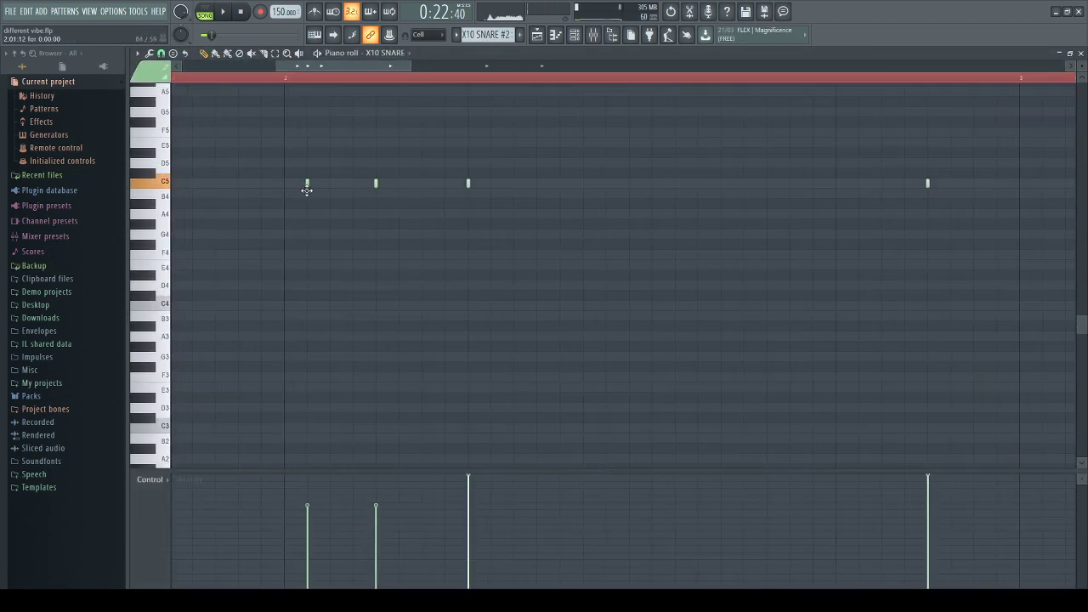
scroll(188, 498, up, 1)
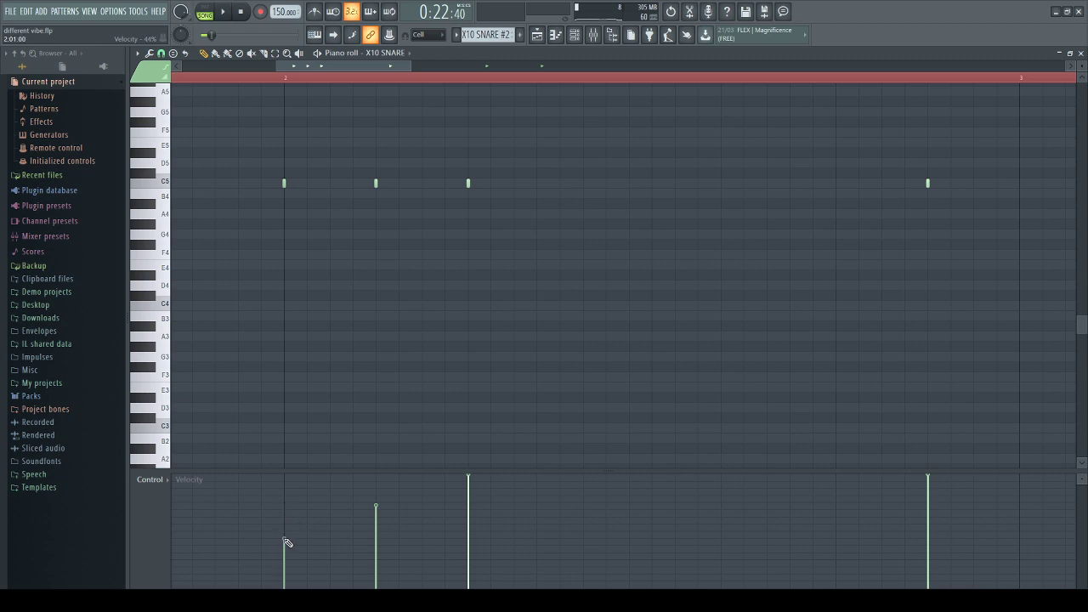
click(536, 38)
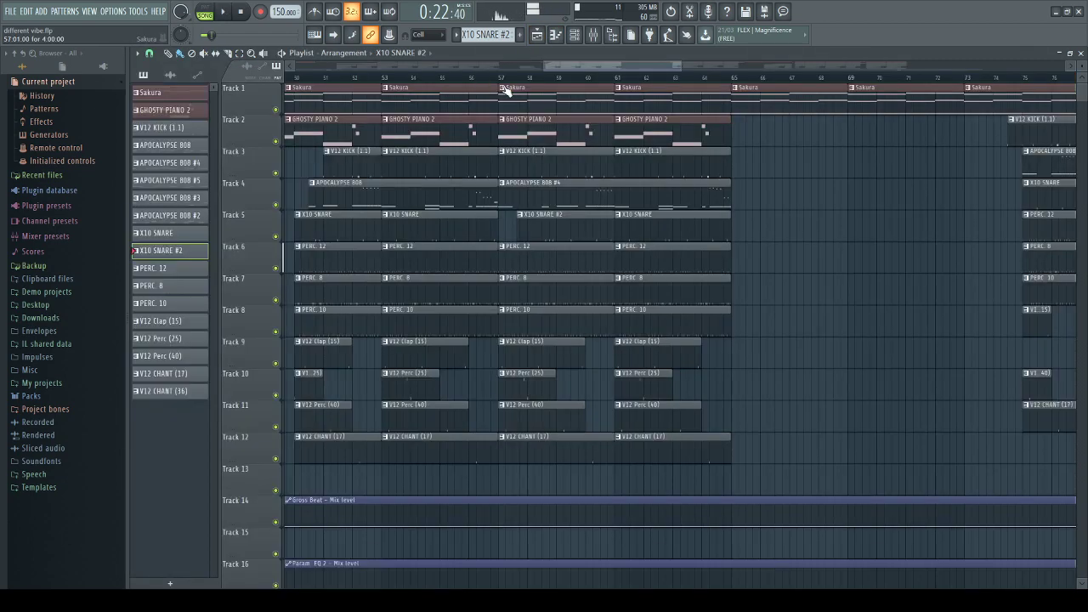
Play the song from bar 57 to check the edited snare clip and save the project.
click(500, 77)
key(space)
key(ctrl+s)
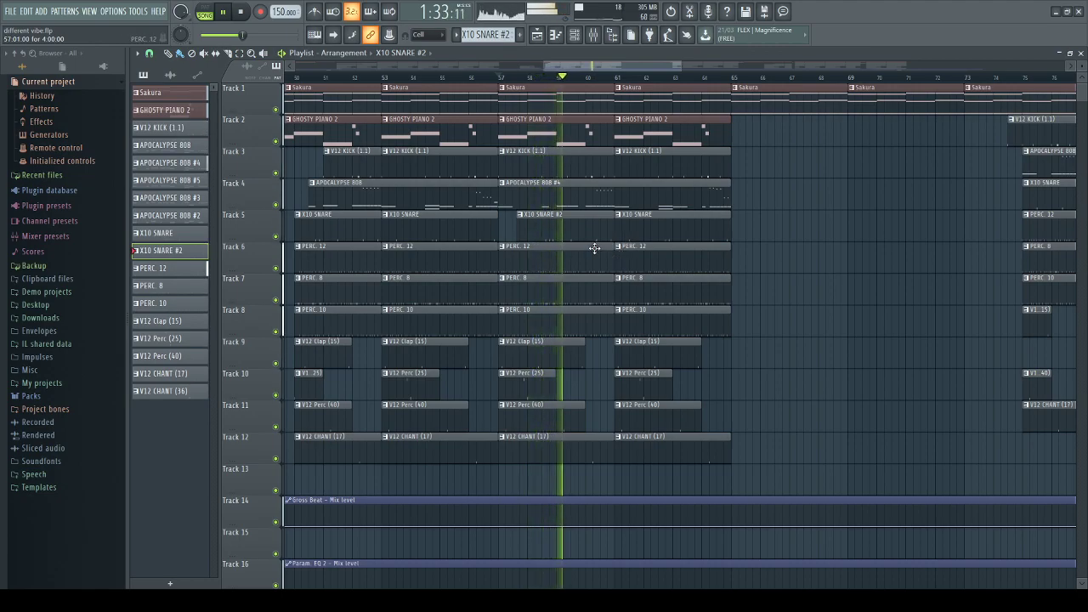
scroll(549, 231, up, 5)
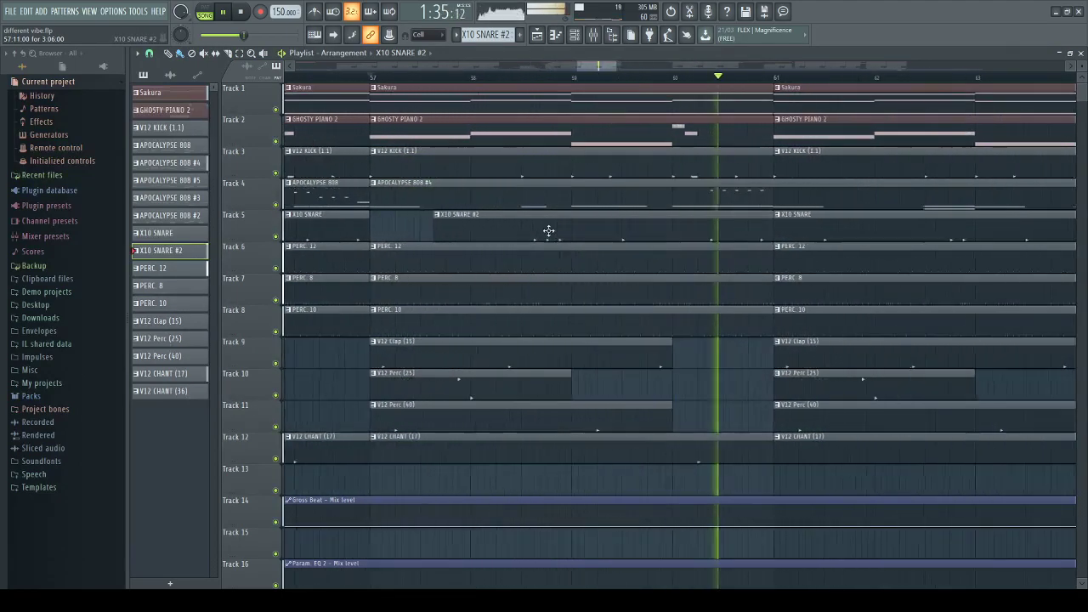
scroll(549, 230, down, 5)
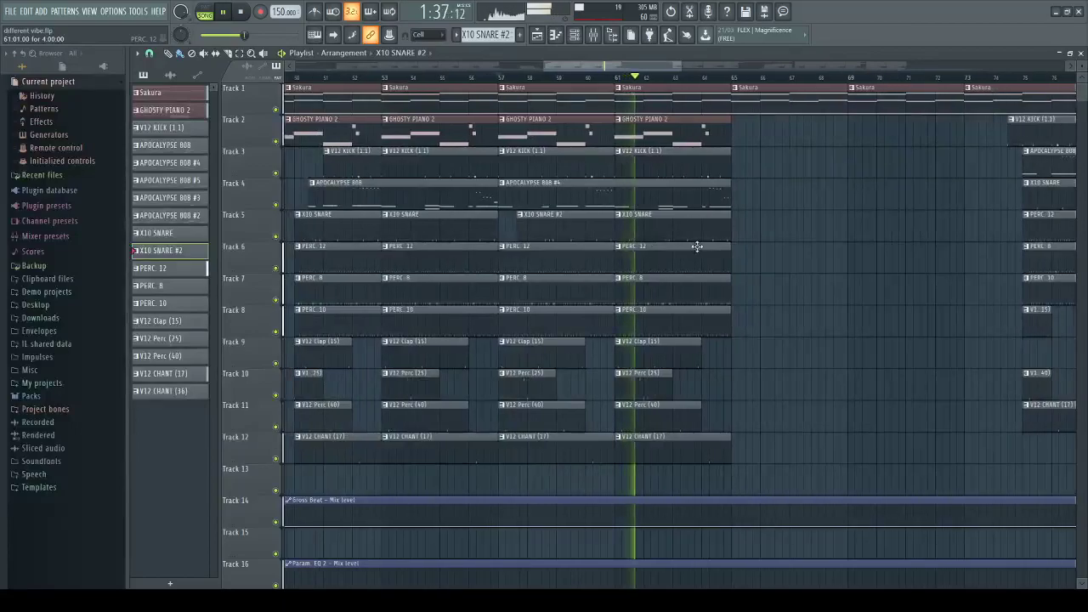
scroll(697, 247, down, 4)
key(ctrl+s)
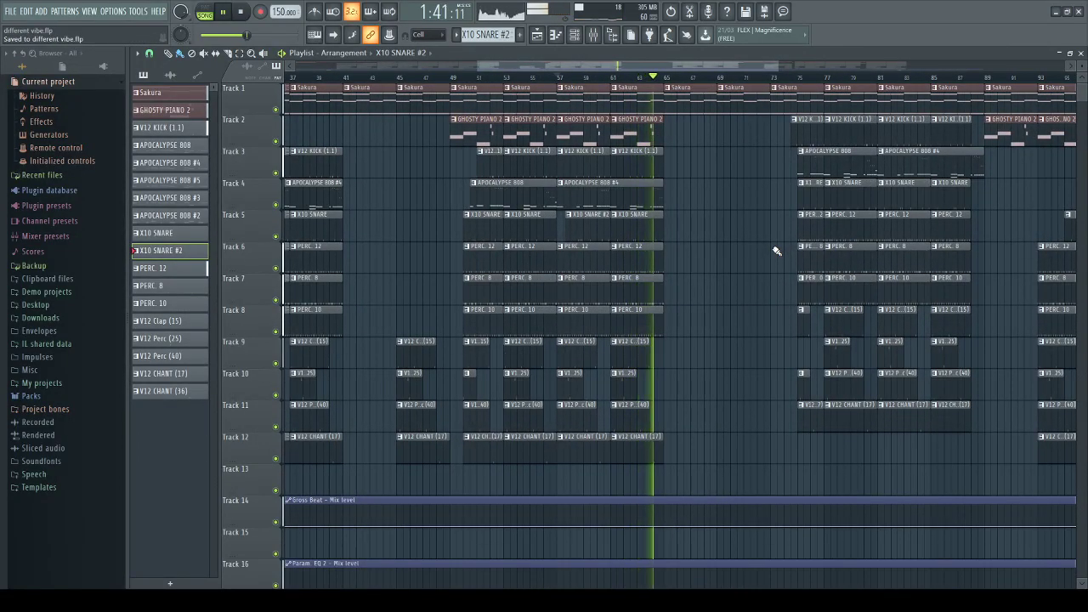
scroll(794, 255, down, 5)
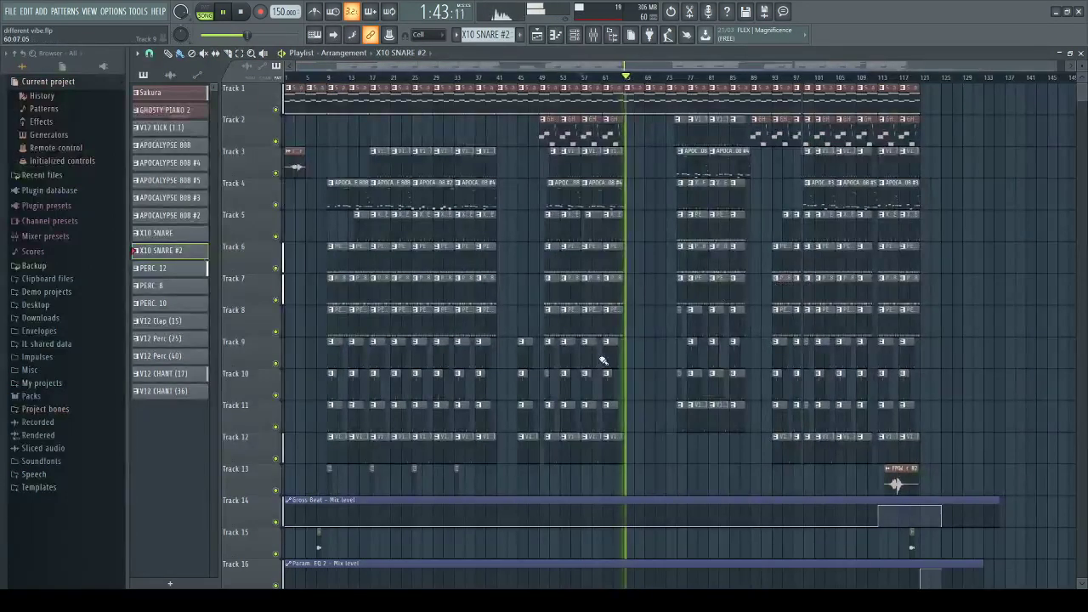
key(space)
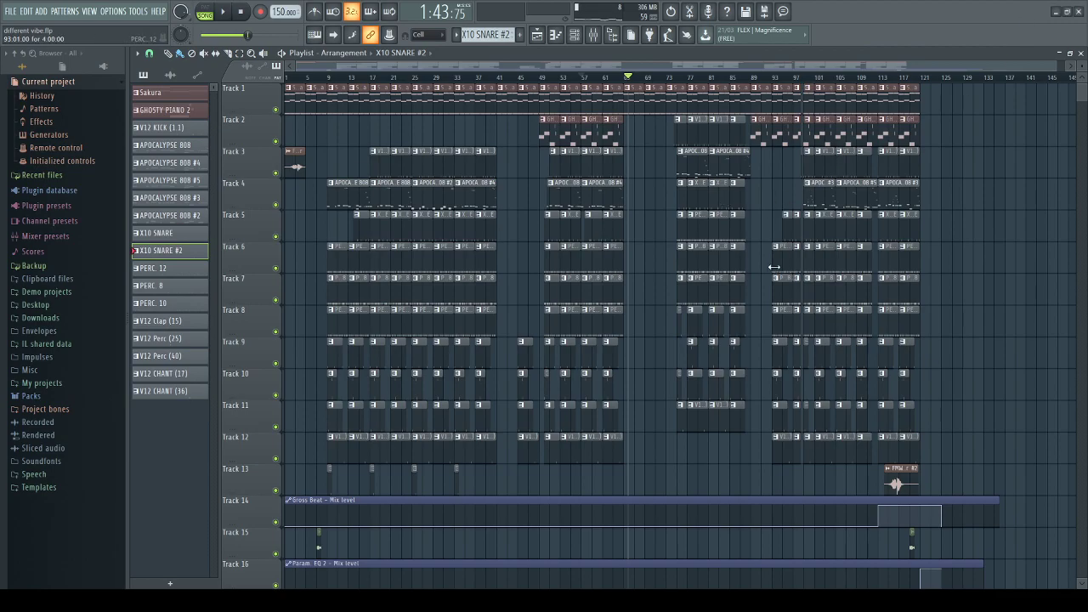
Play from about bar 73 to review the kick's re-entry on Track 2 before bar 75.
scroll(678, 219, up, 5)
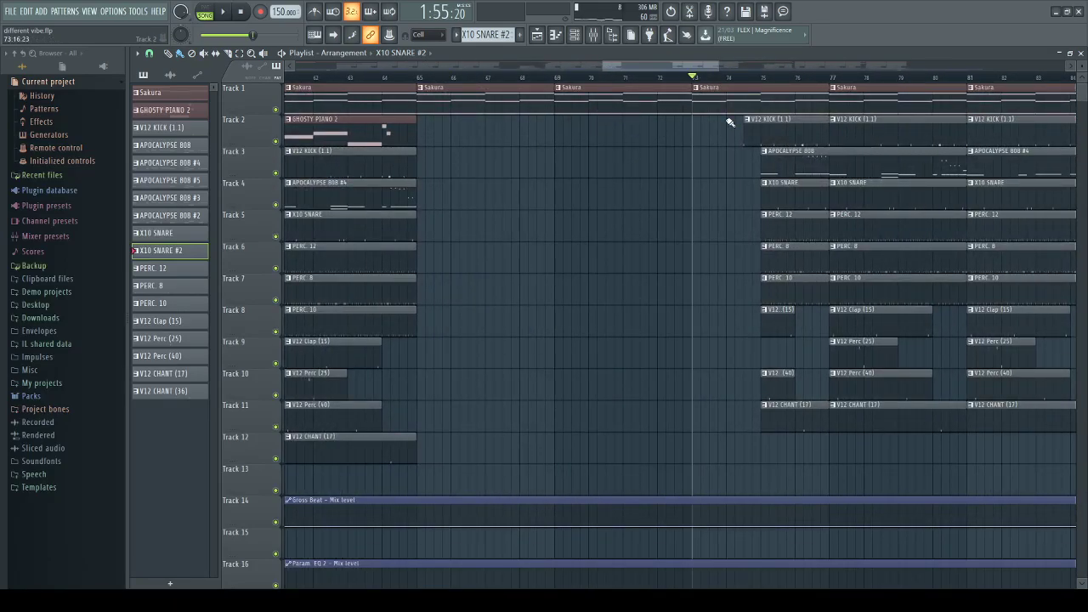
key(space)
scroll(765, 183, down, 3)
scroll(794, 211, down, 3)
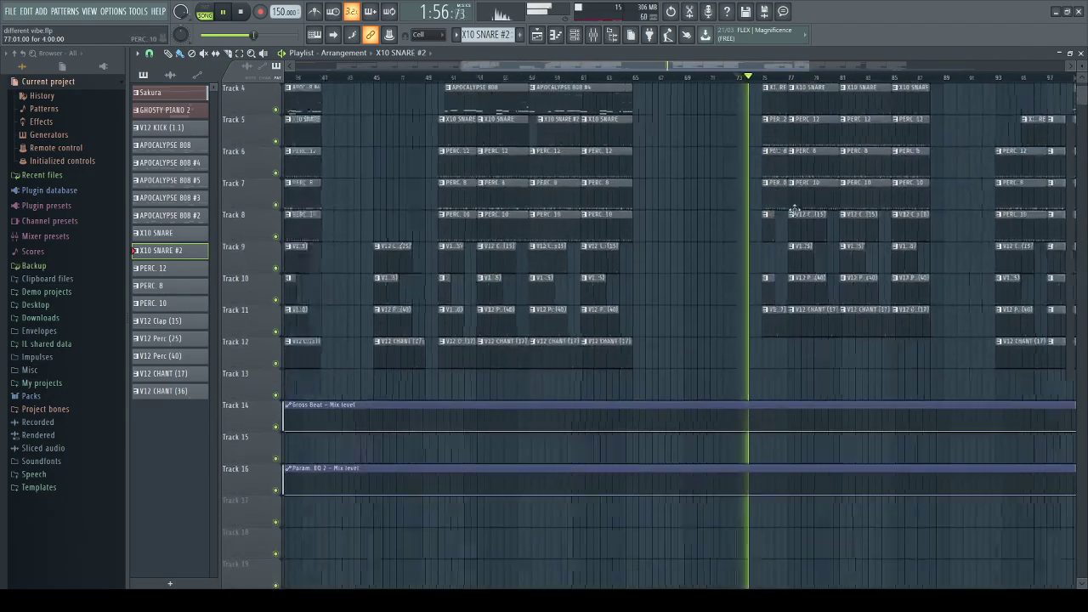
scroll(794, 211, up, 3)
scroll(748, 242, up, 5)
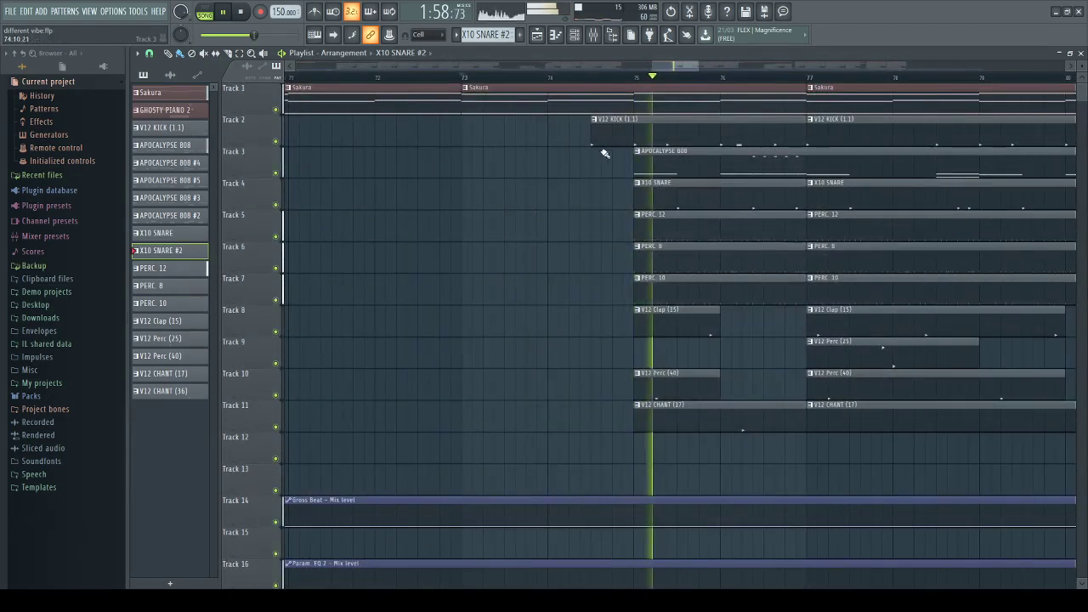
In a unique copy of the Track 2 kick clip before bar 75, add a run of evenly spaced rapid C5 kicks at the start.
key(space)
click(621, 175)
double_click(621, 136)
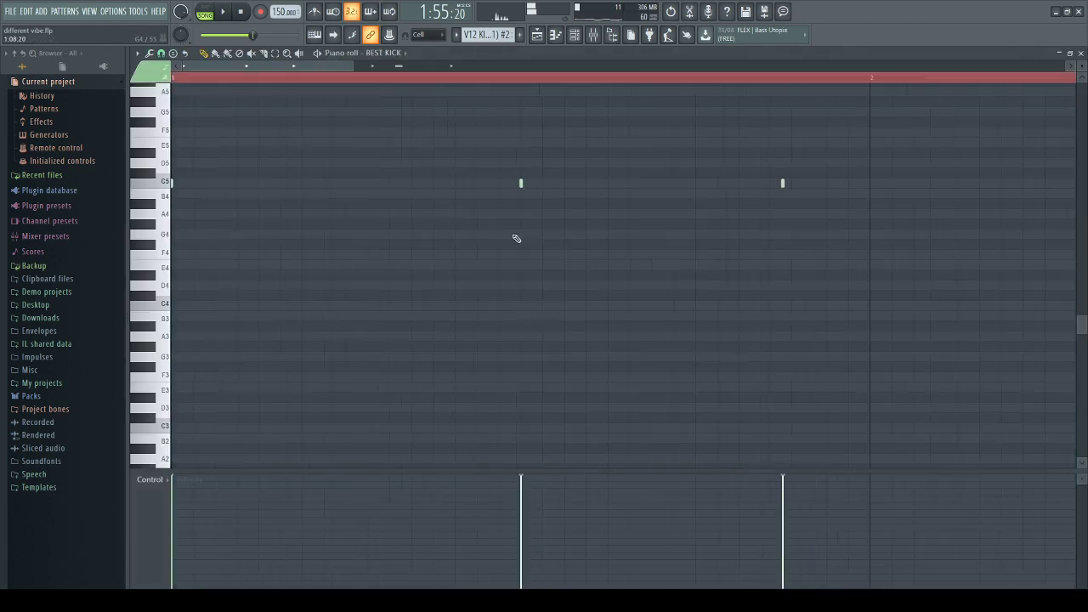
scroll(515, 238, down, 3)
scroll(160, 238, up, 4)
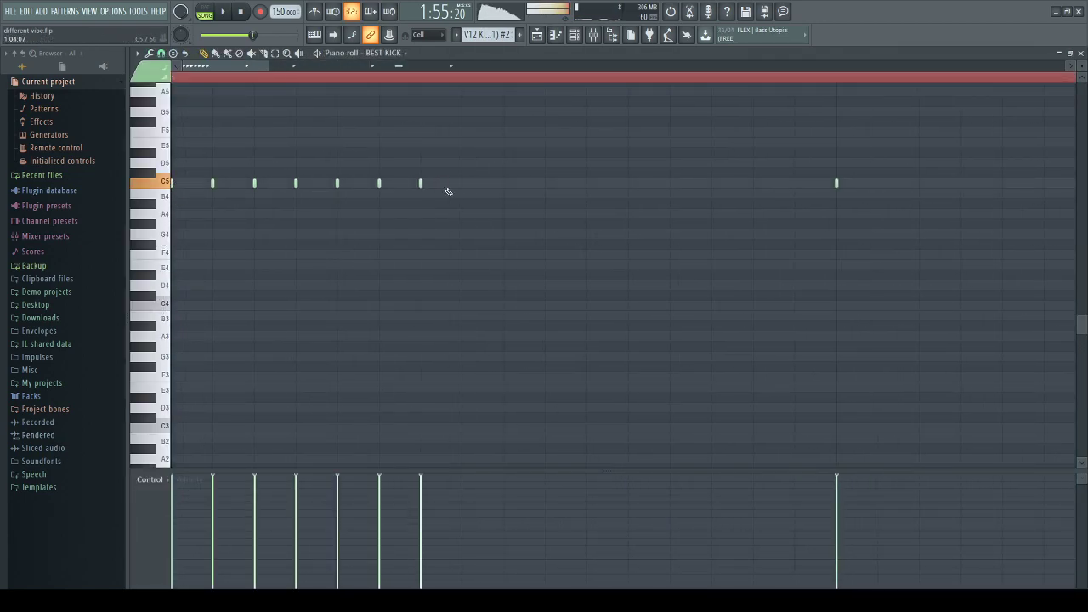
click(537, 35)
scroll(770, 194, up, 2)
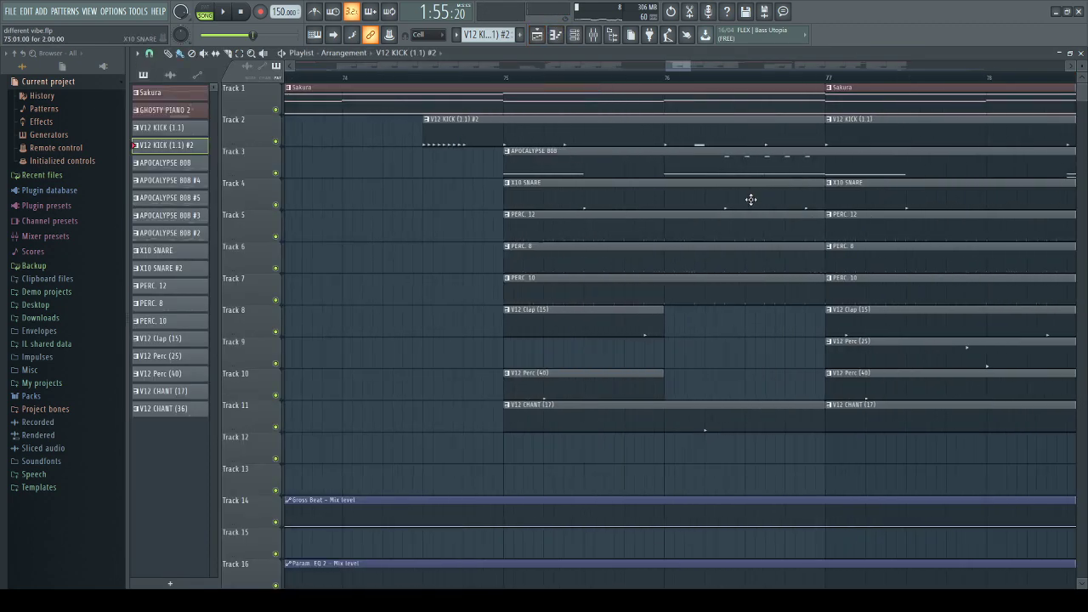
Extend the kick roll up to the next kick and ramp the roll's velocities upward to about 59%.
double_click(536, 138)
scroll(509, 200, down, 2)
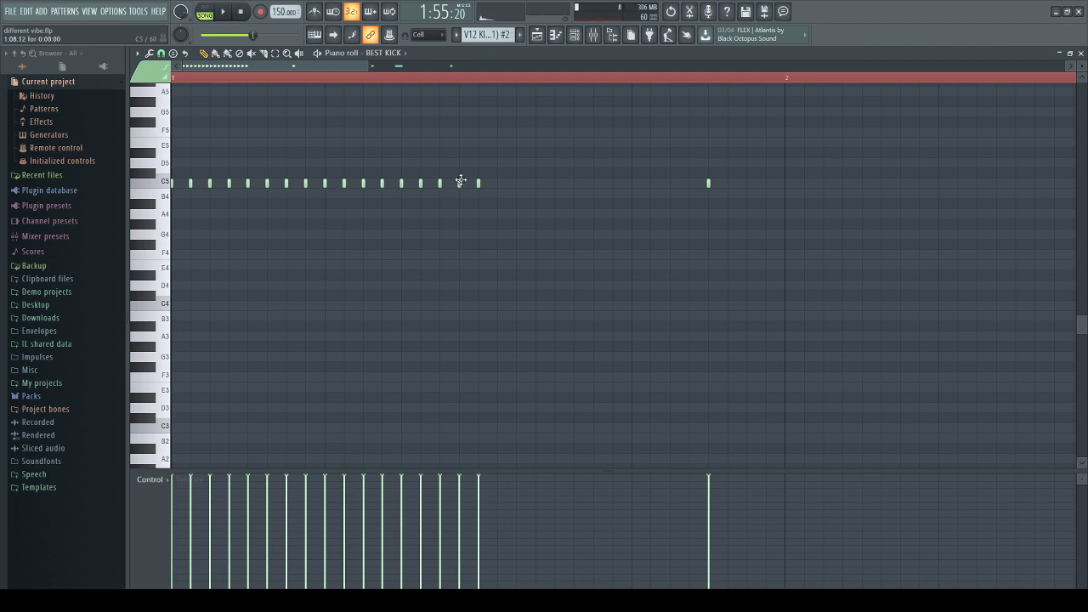
drag(471, 170, 47, 221)
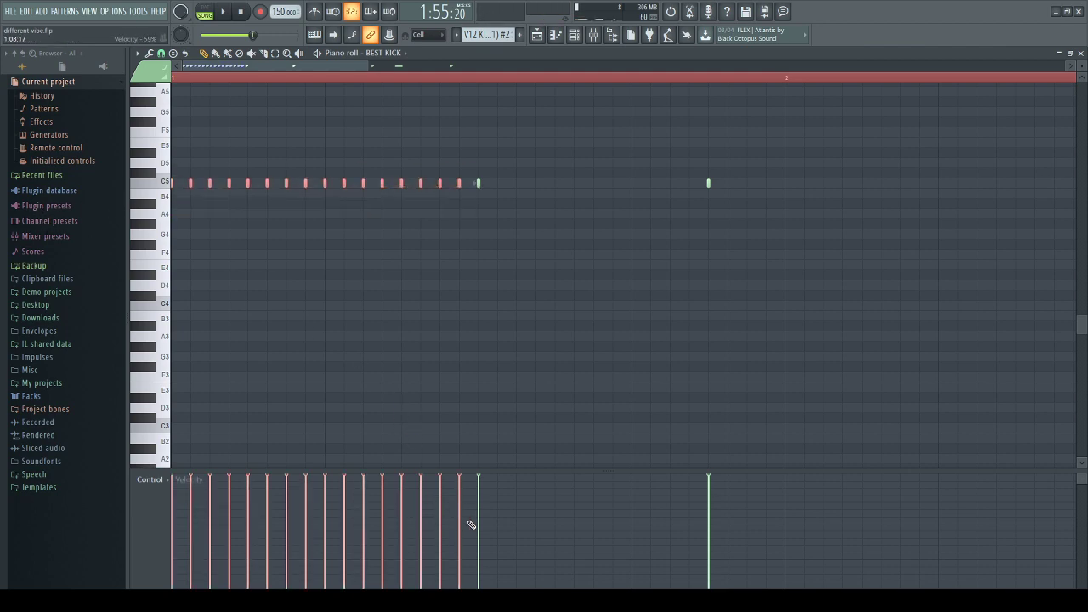
mouse_move(472, 524)
mouse_down()
mouse_move(164, 554)
mouse_move(58, 582)
mouse_up()
key(F5)
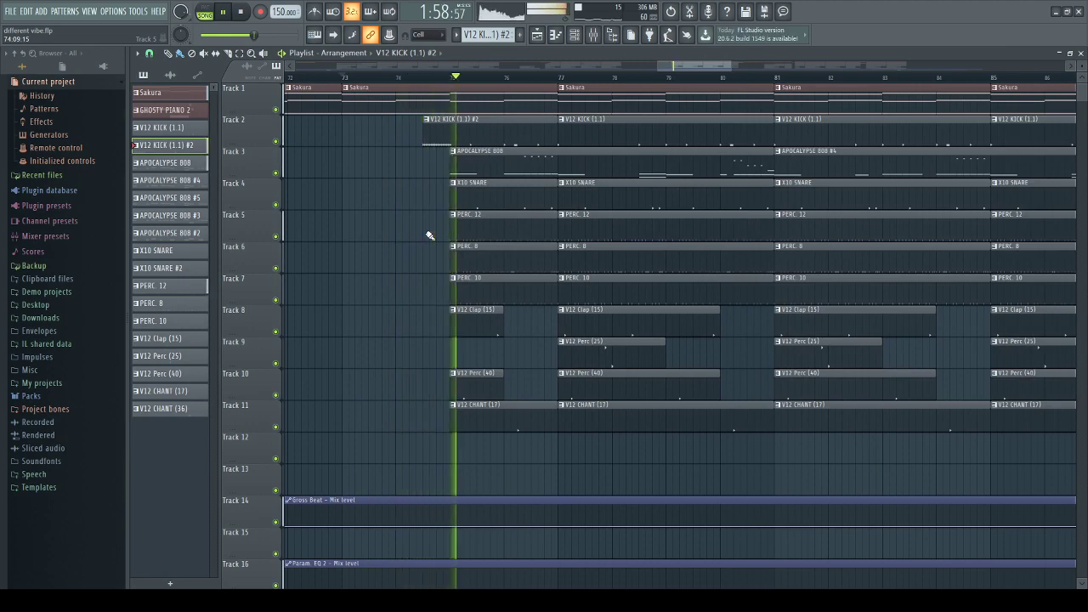
Reshape the kick roll's velocities into a curve that starts very low and rises steeply over the last few notes.
double_click(447, 127)
key(space)
scroll(420, 192, down, 2)
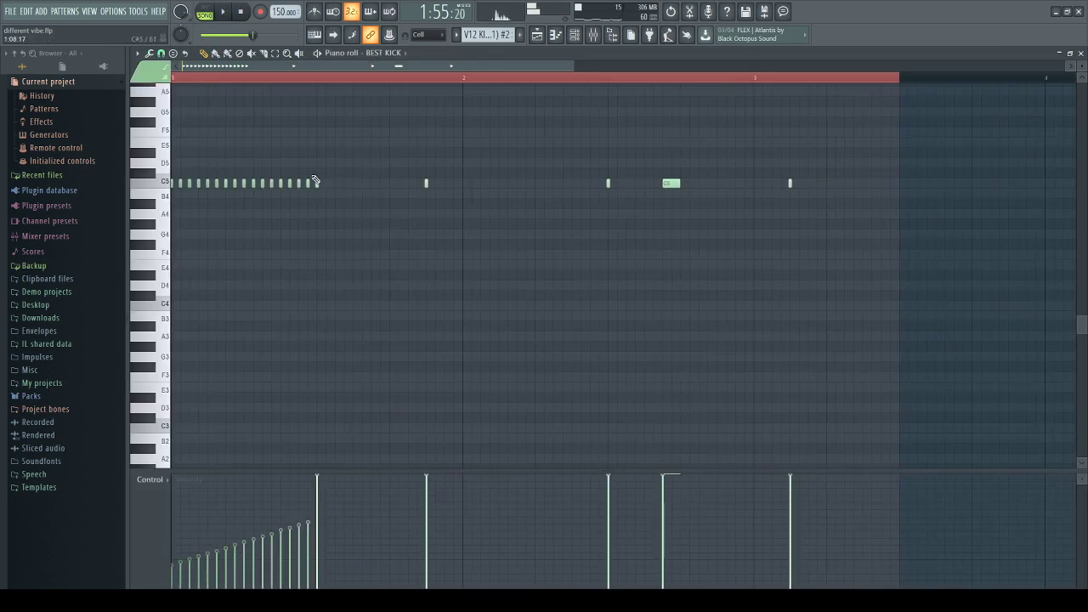
drag(314, 181, 202, 204)
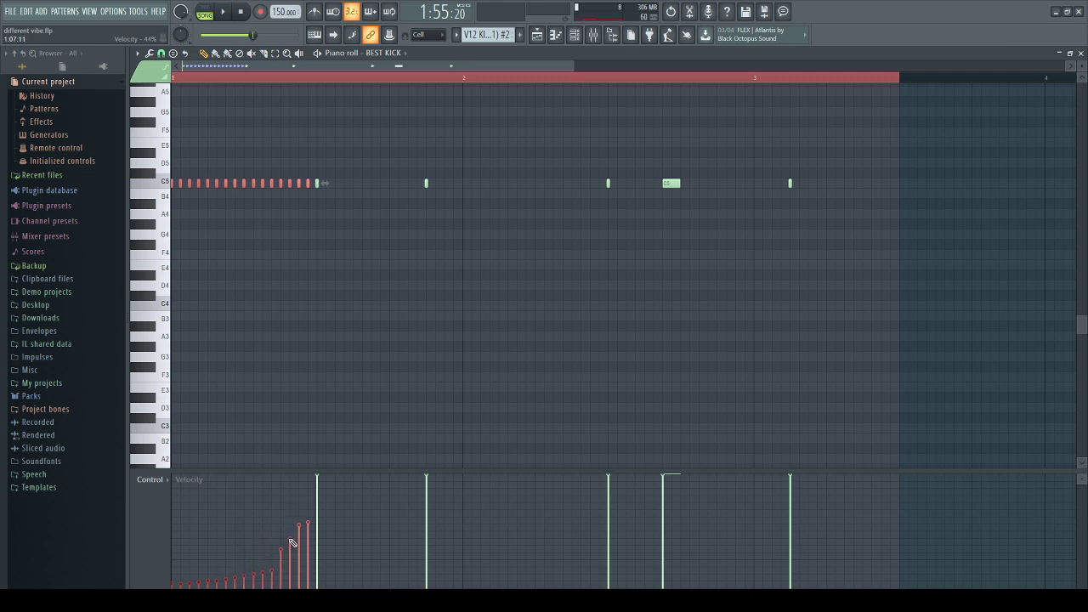
click(536, 35)
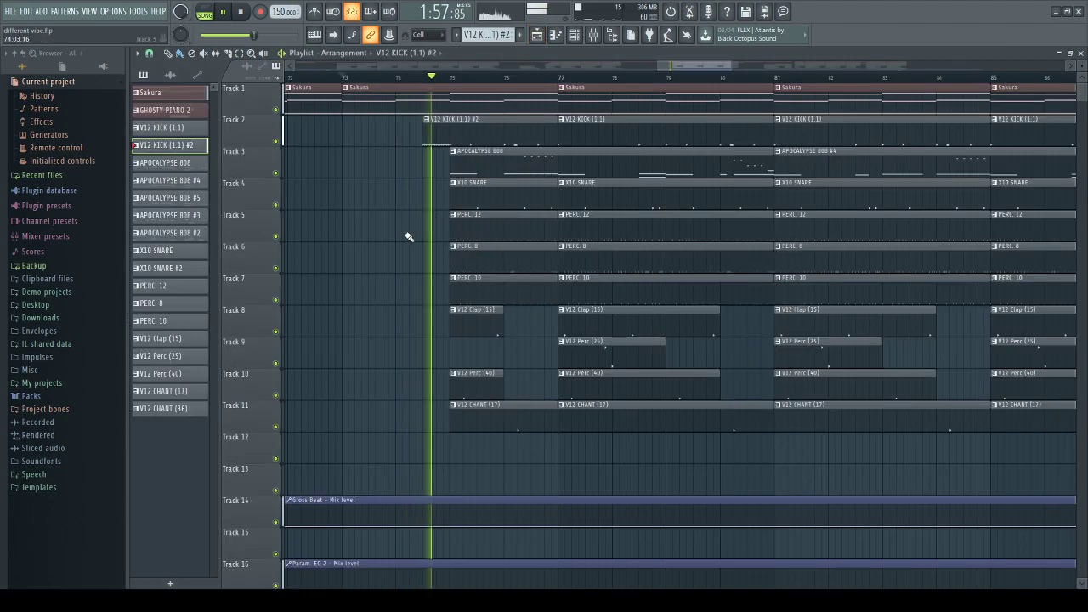
Review the arrangement from bar 75 to bar 93 during playback, check the kick roll's notes, and save the project.
scroll(402, 260, down, 5)
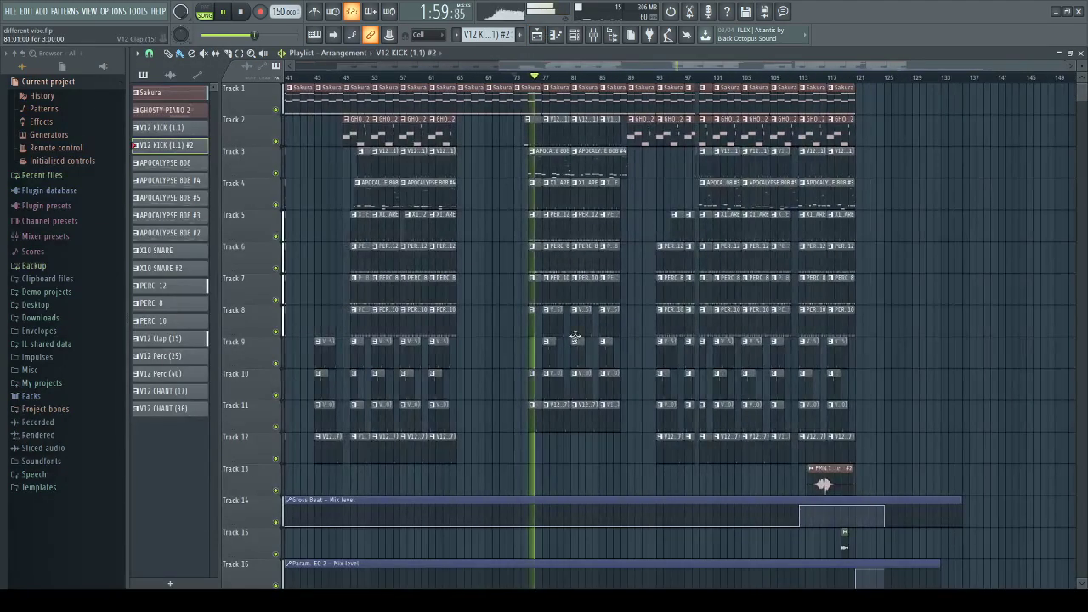
scroll(573, 337, up, 4)
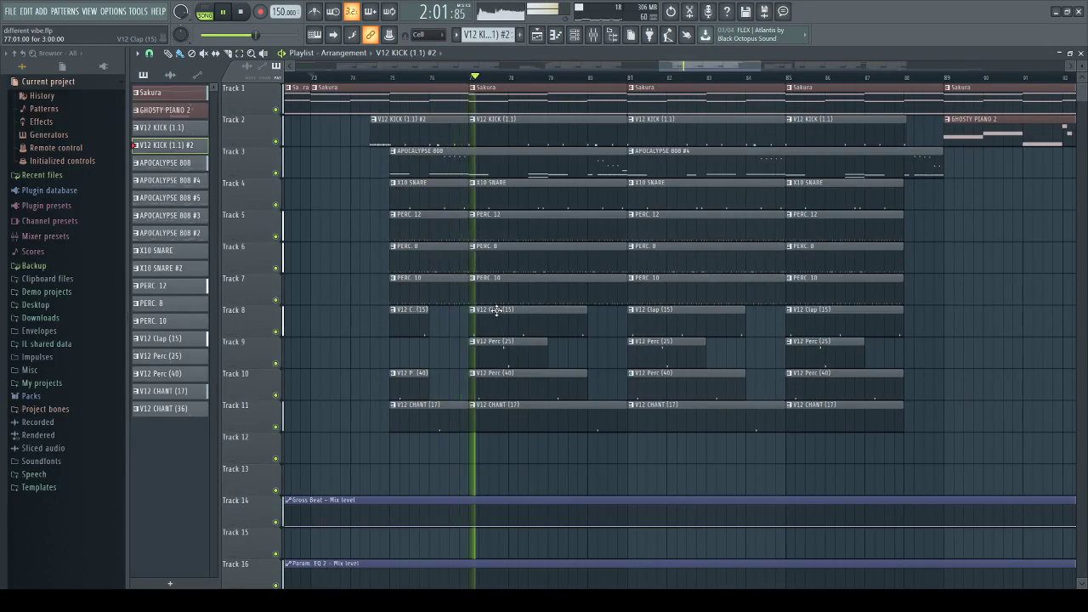
key(ctrl+s)
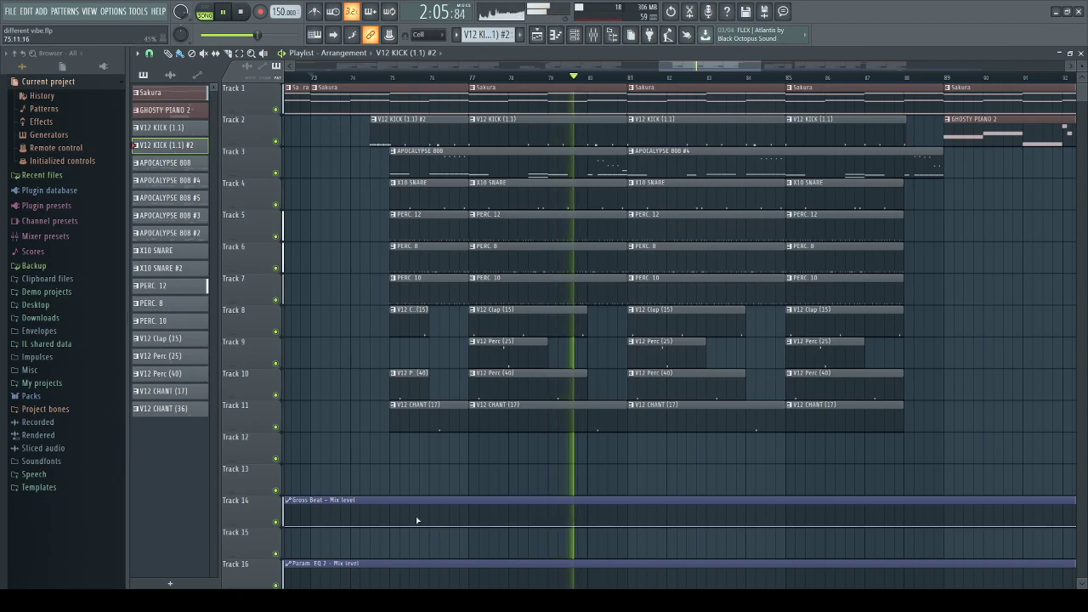
double_click(379, 138)
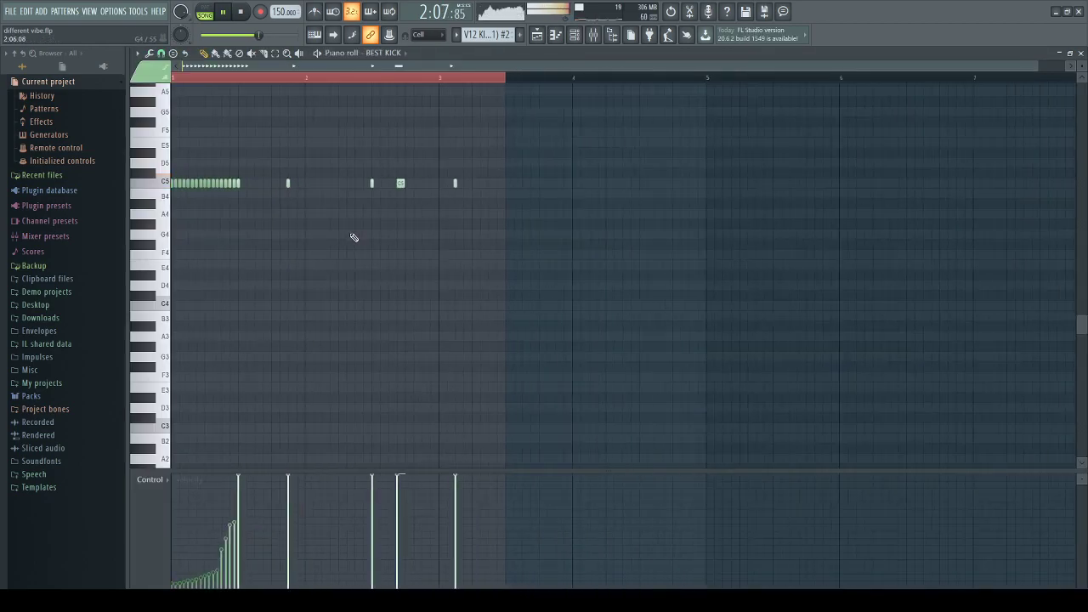
click(538, 34)
ctrl+scroll(673, 226, down, 6)
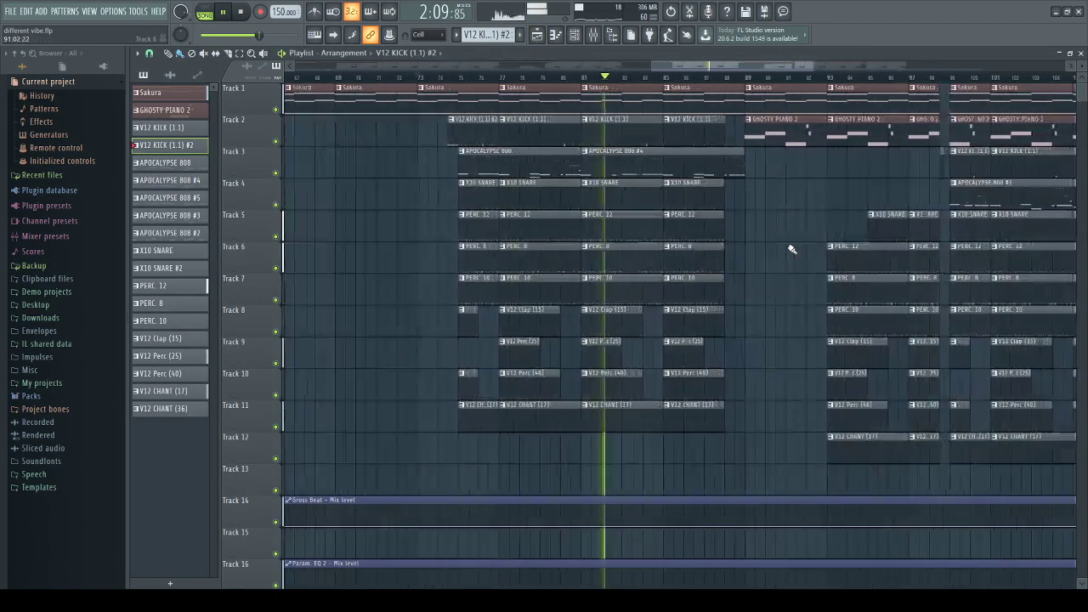
drag(668, 68, 707, 70)
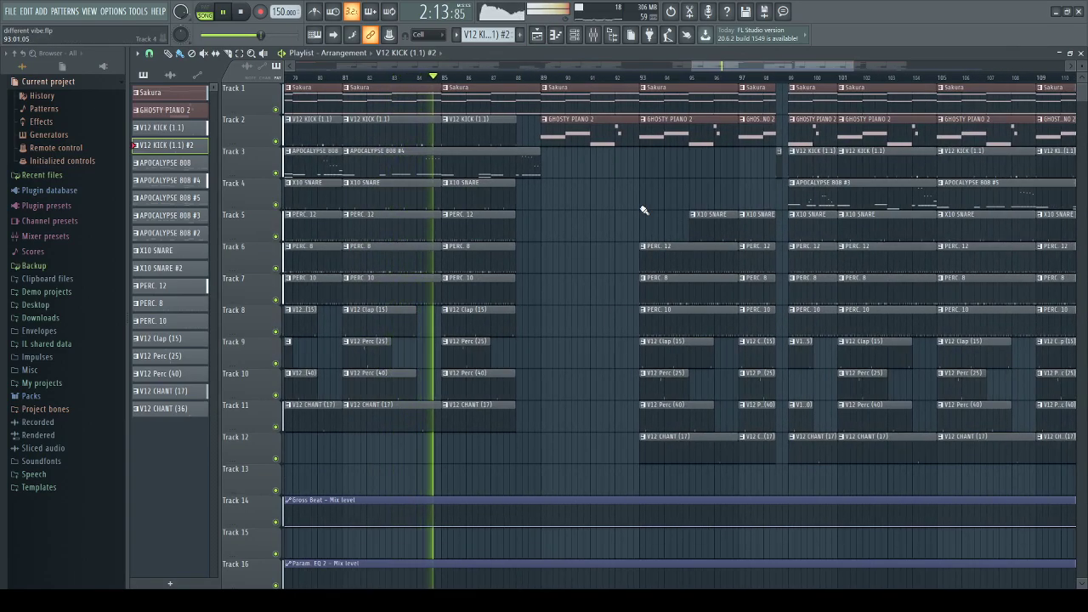
key(ctrl+s)
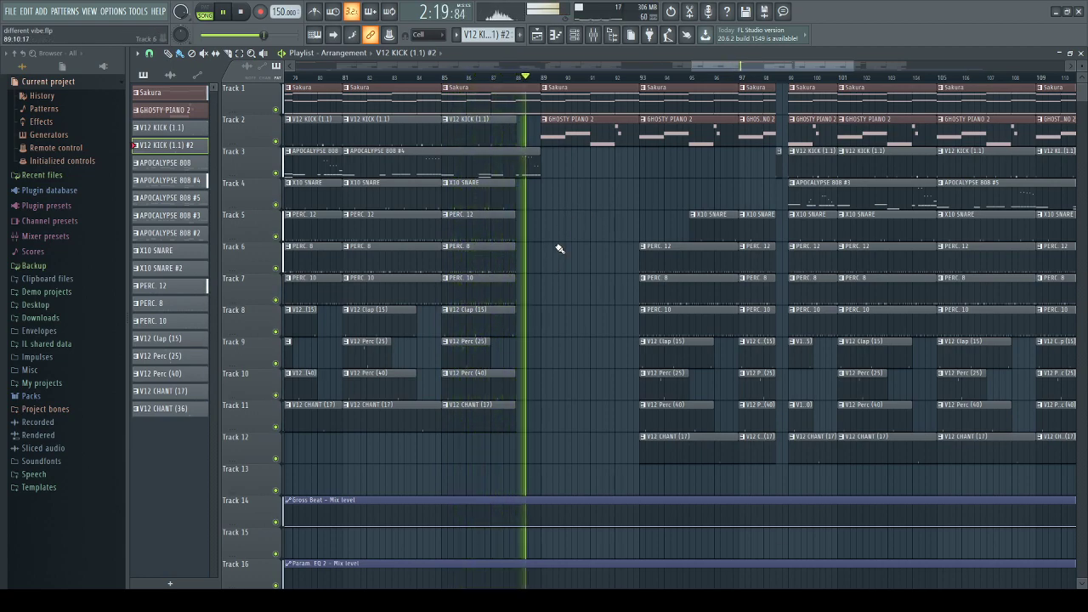
Route the five V12 clap, perc and chant channels to consecutive mixer inserts starting at Insert 11.
key(F9)
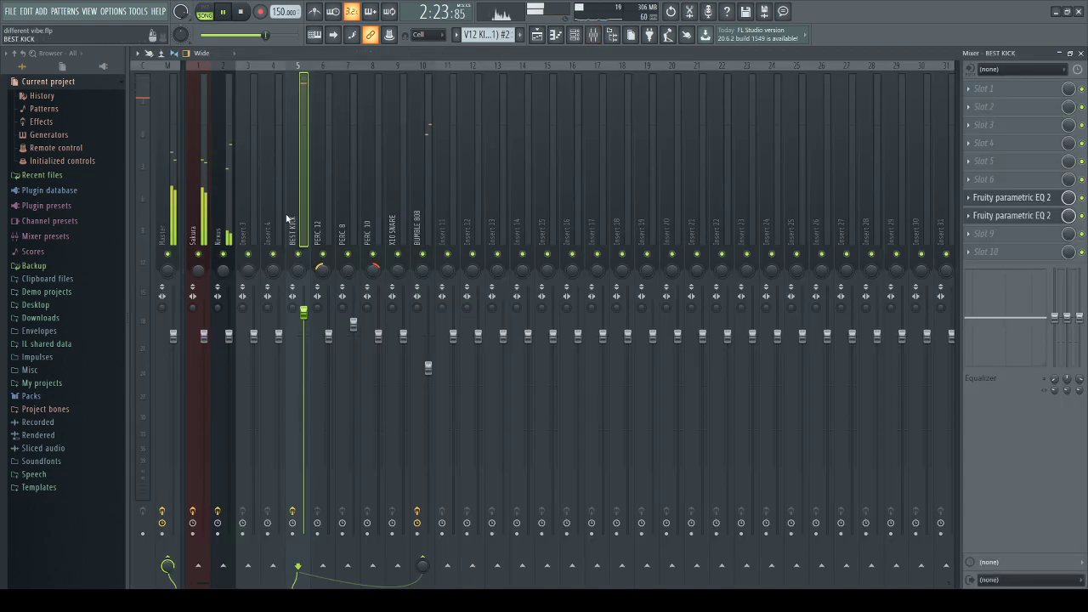
key(F9)
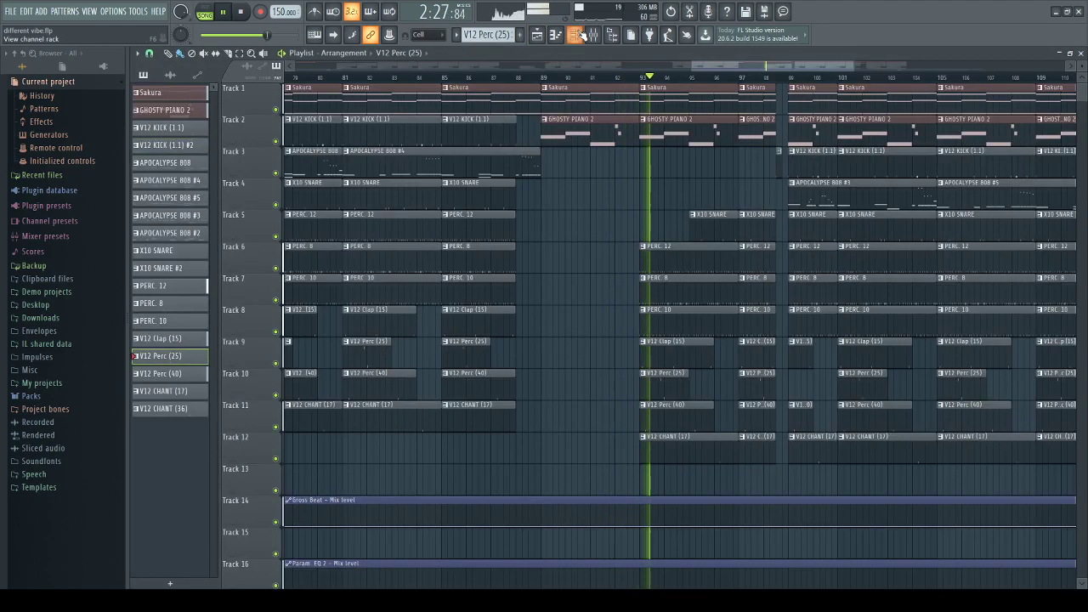
key(F6)
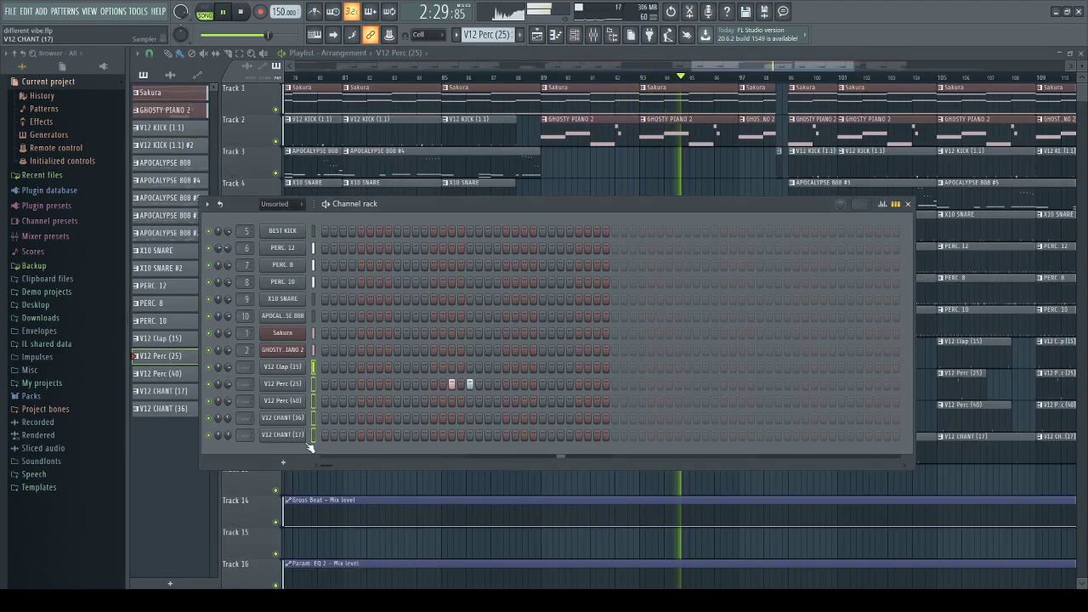
key(space)
click(593, 34)
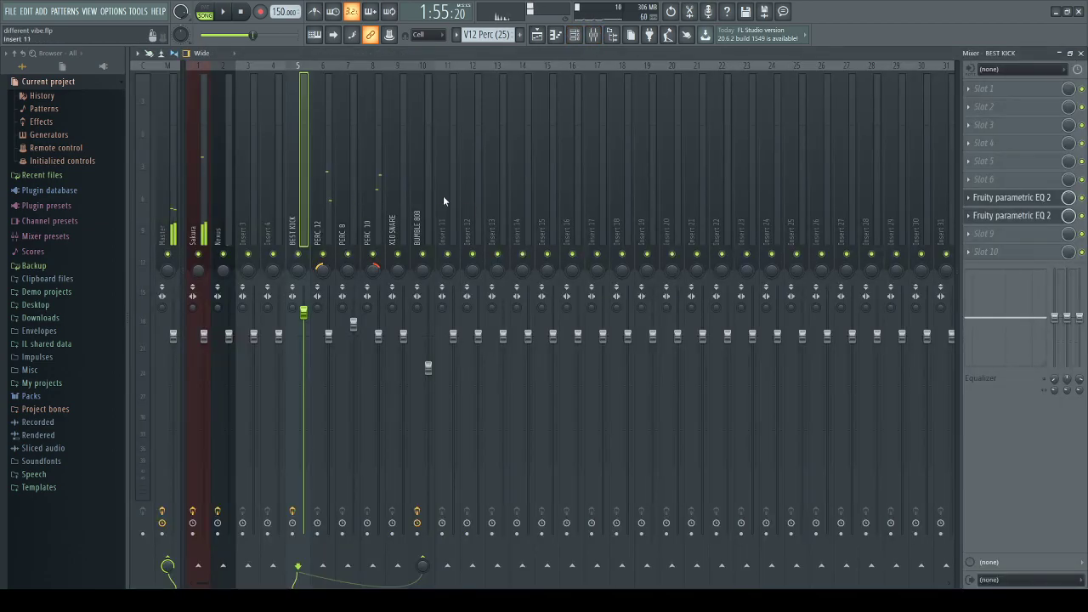
click(443, 201)
key(ctrl+l)
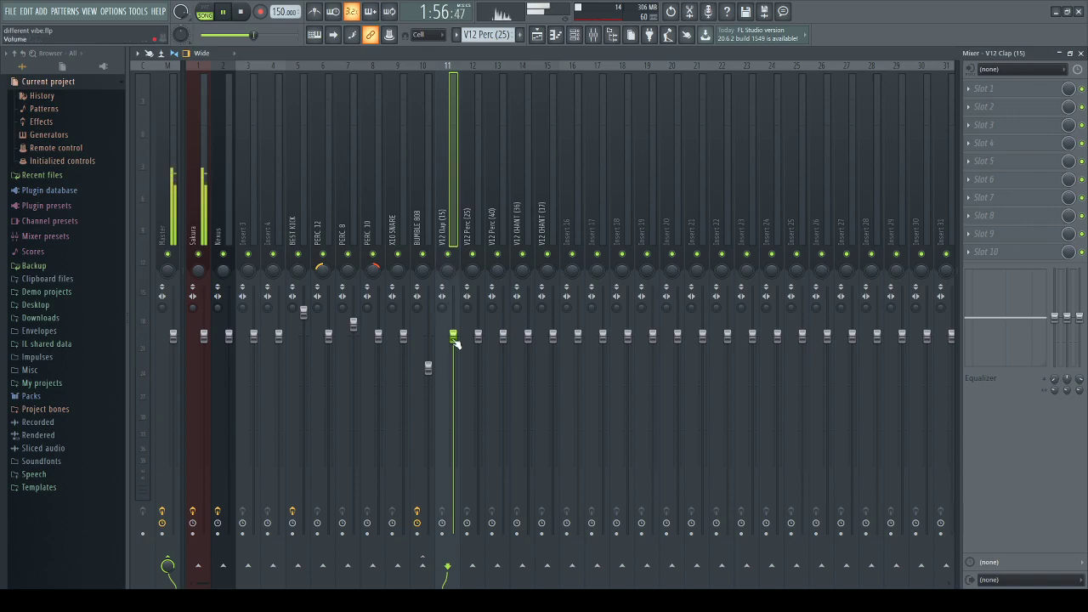
Lower the mixer levels of V12 Clap (15), V12 Perc (25) to about -5 dB, and V12 CHANT (17), with CHANT (17) set to 41% separated.
click(478, 238)
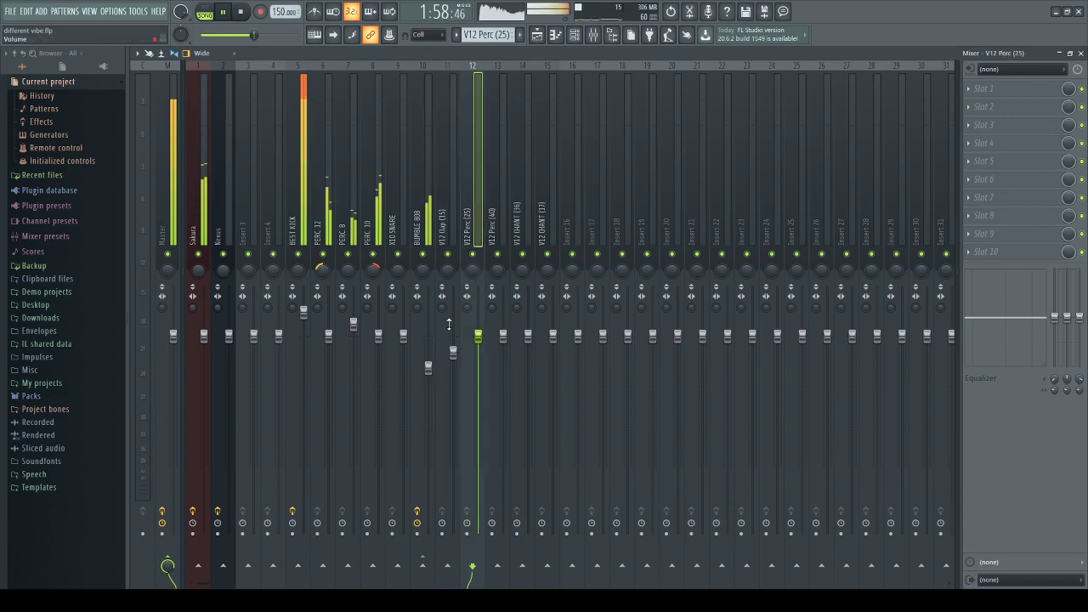
drag(478, 335, 478, 379)
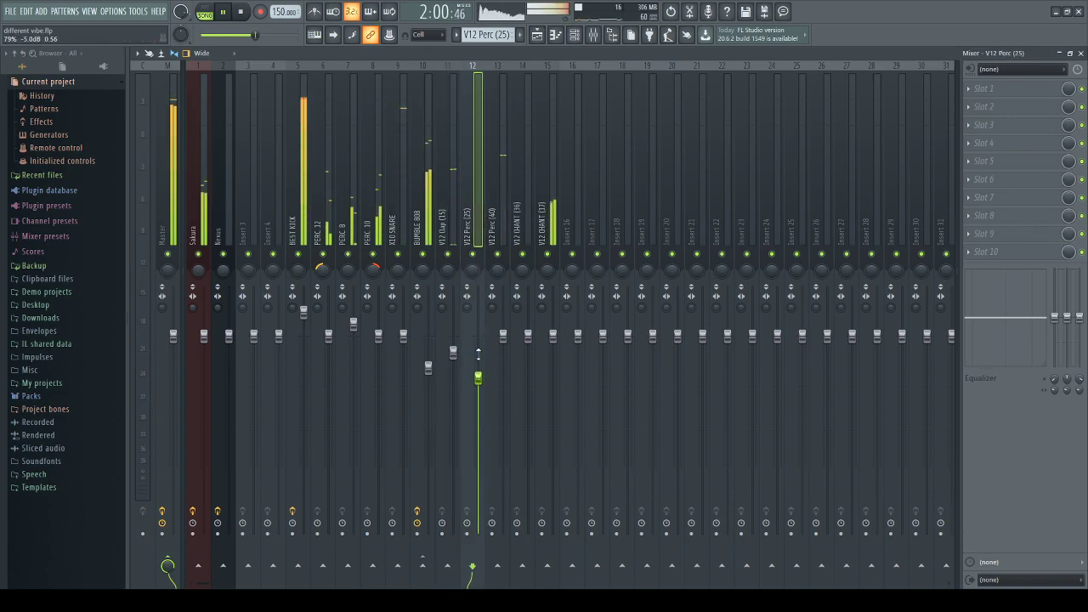
click(554, 319)
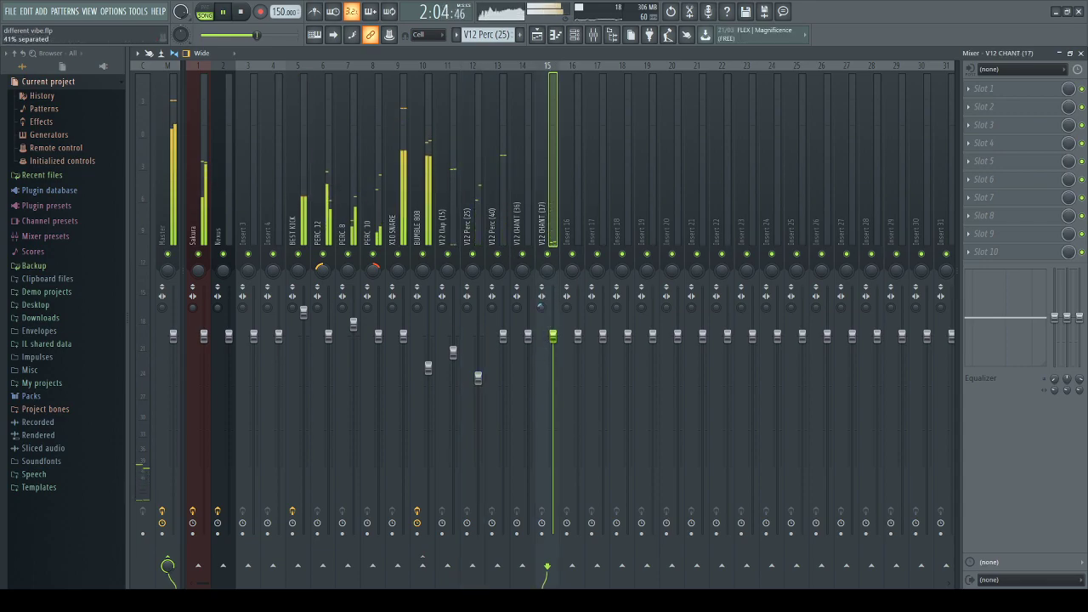
drag(553, 336, 554, 353)
Slightly lower the V12 Perc (40) mixer level and stop playback.
click(526, 279)
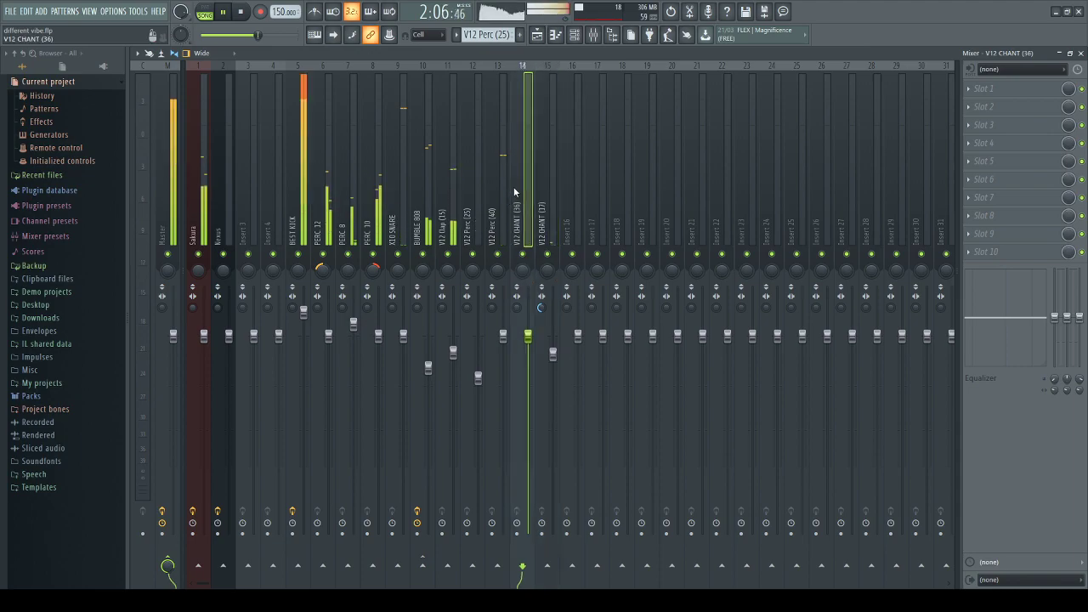
click(496, 291)
key(space)
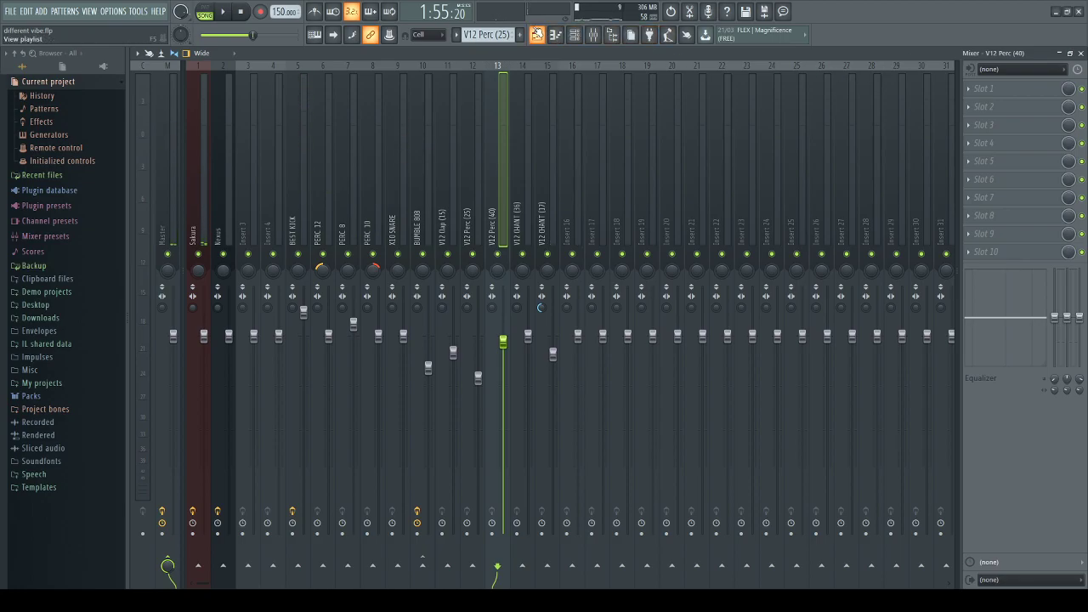
Play the section from bar 75 in the playlist to check the new drum balance, and save the project.
key(F5)
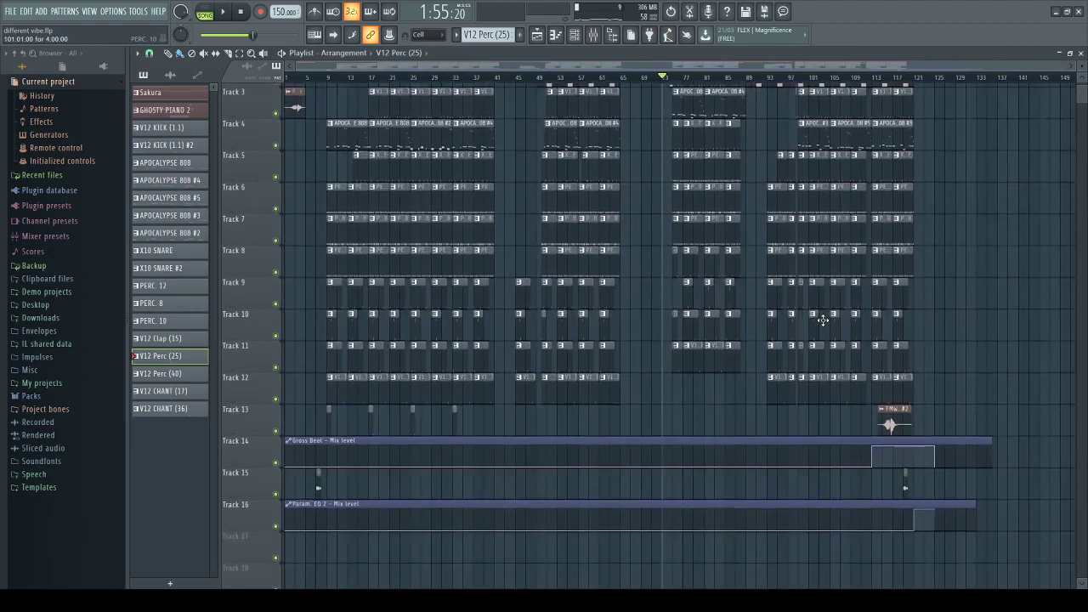
key(space)
scroll(799, 293, up, 2)
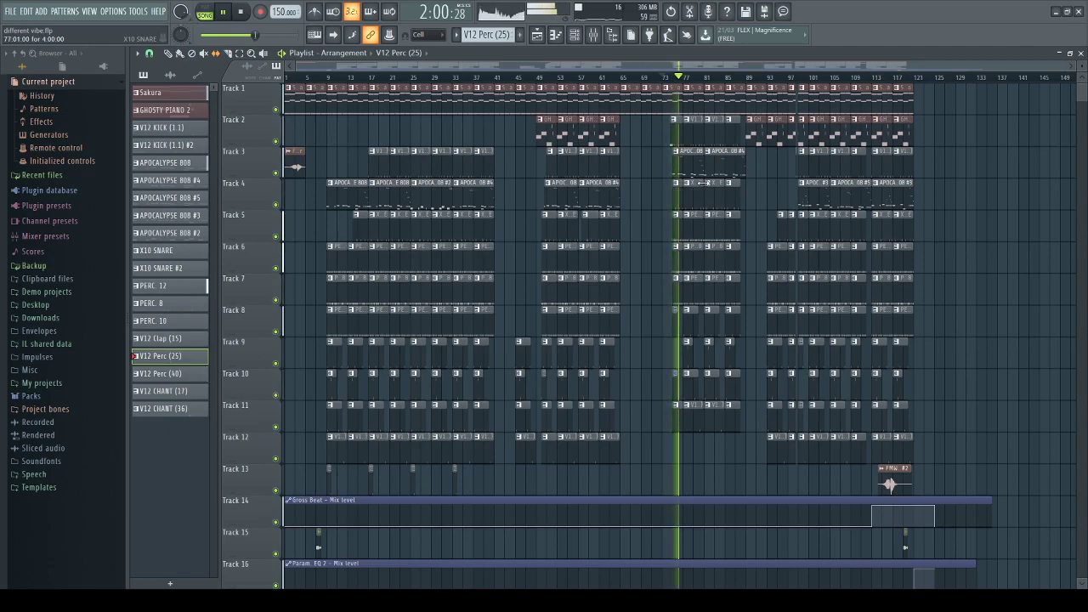
scroll(777, 199, up, 4)
key(ctrl+s)
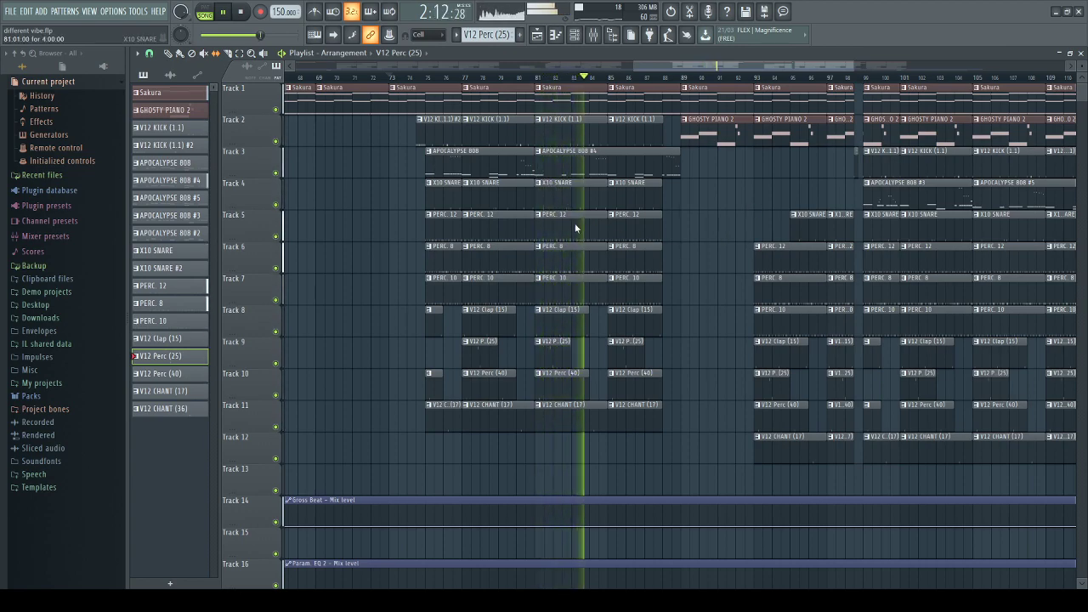
Make the Track 4 snare clip at bar 81 a unique pattern, play from bar 81, and open its notes.
click(588, 255)
scroll(553, 165, up, 2)
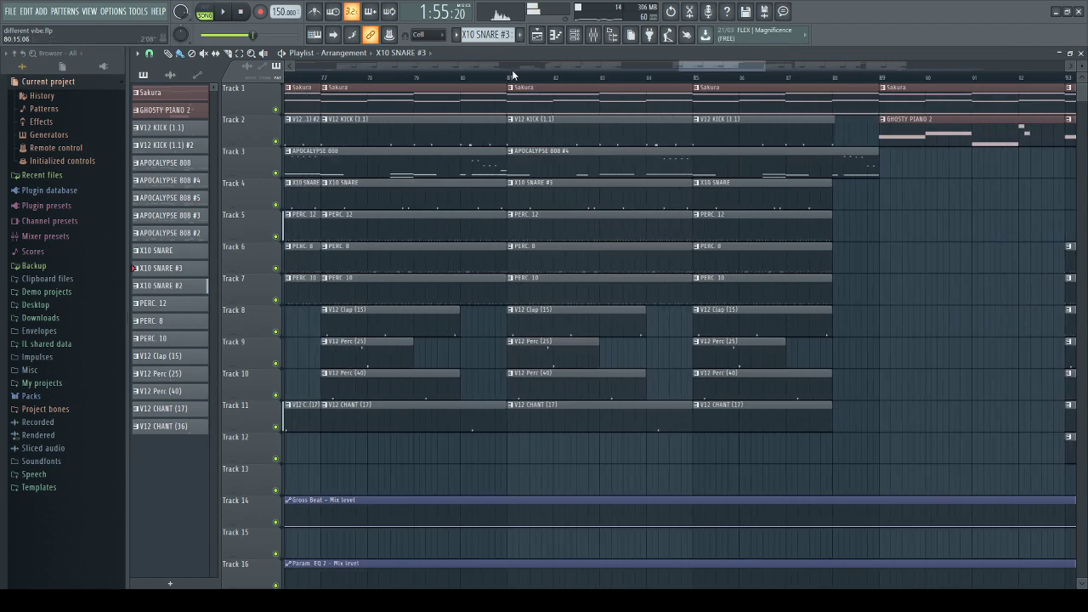
click(510, 76)
key(space)
double_click(559, 186)
Add a C5 snare a quarter of the way through the pattern's bar 2 and lower its velocity to about 82%.
scroll(286, 275, up, 4)
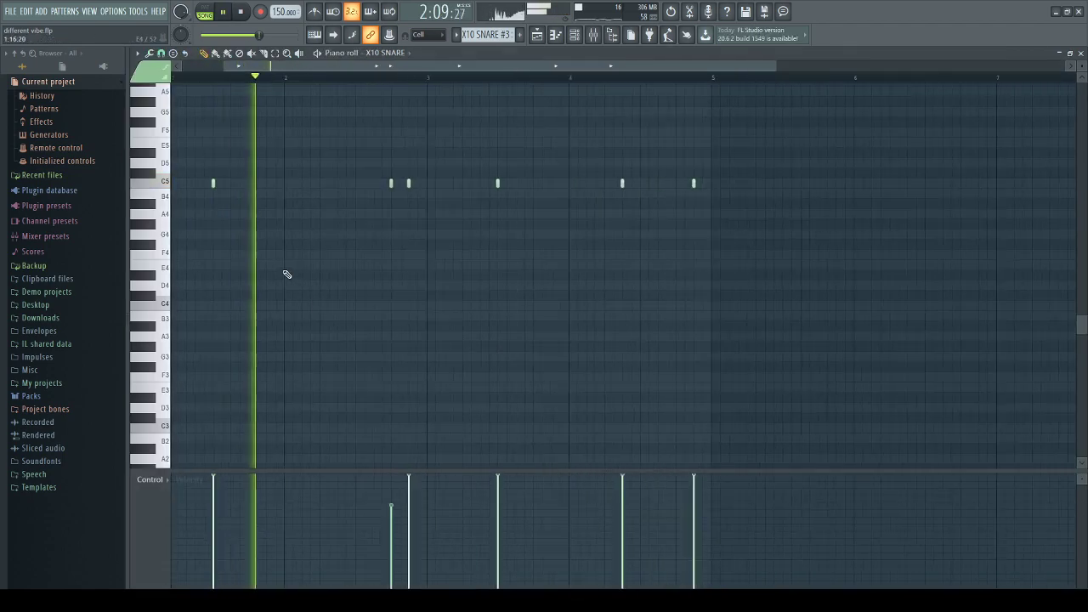
click(346, 497)
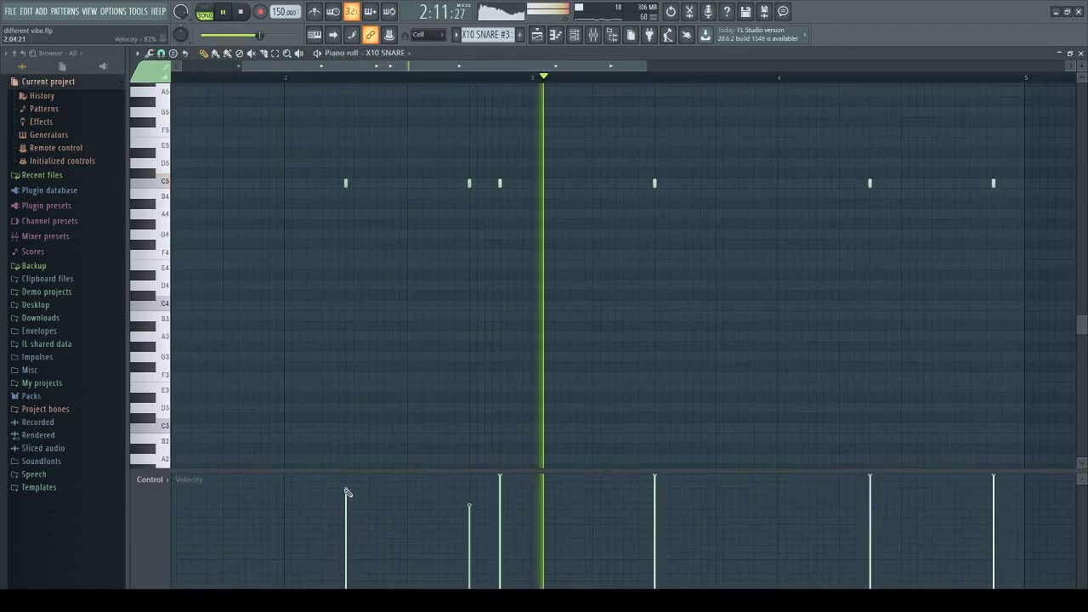
click(201, 502)
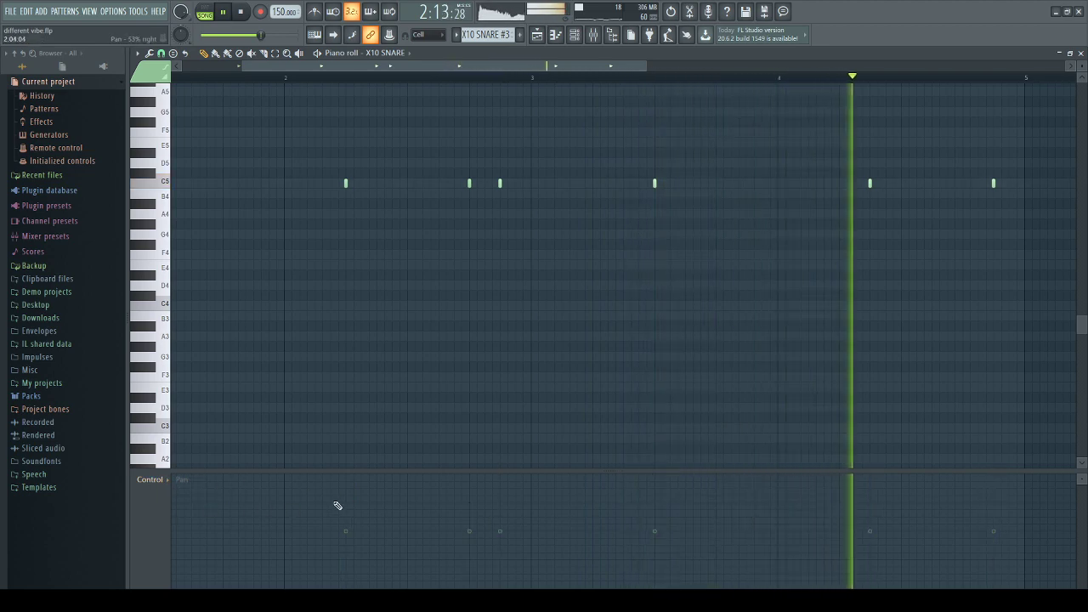
Turn the added bar 2 snare into a roll of four consecutive one-step C5 notes.
scroll(335, 425, up, 4)
ctrl+click(370, 183)
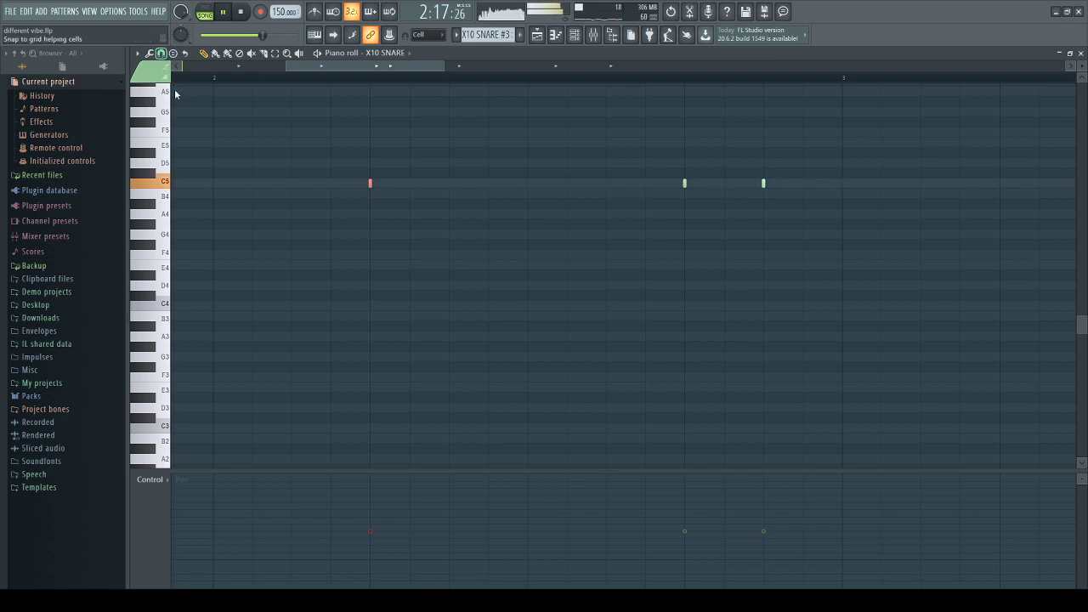
click(428, 183)
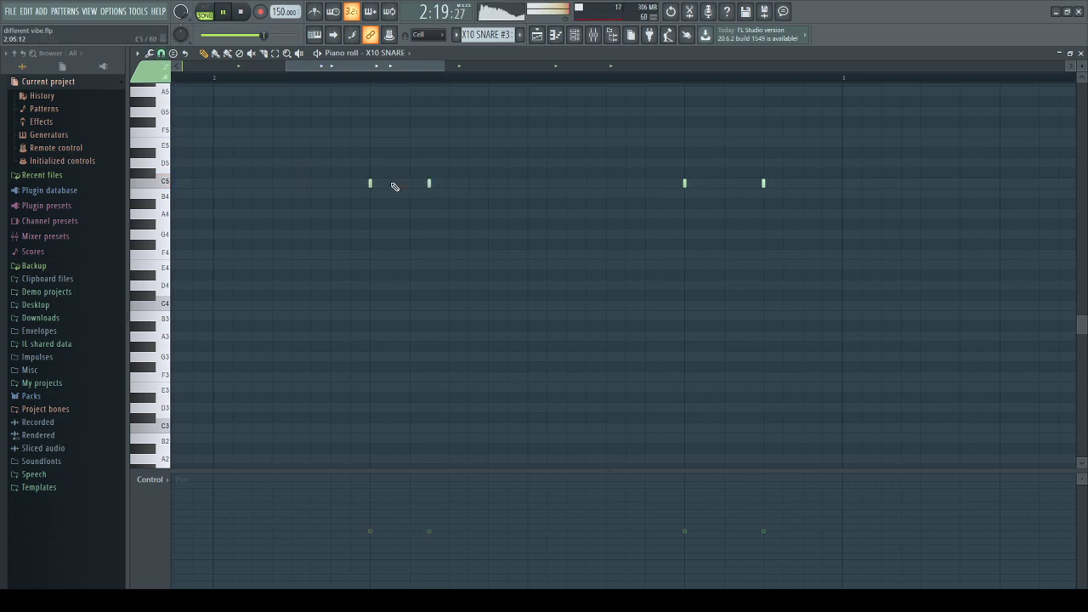
key(ctrl+l)
right_click(429, 183)
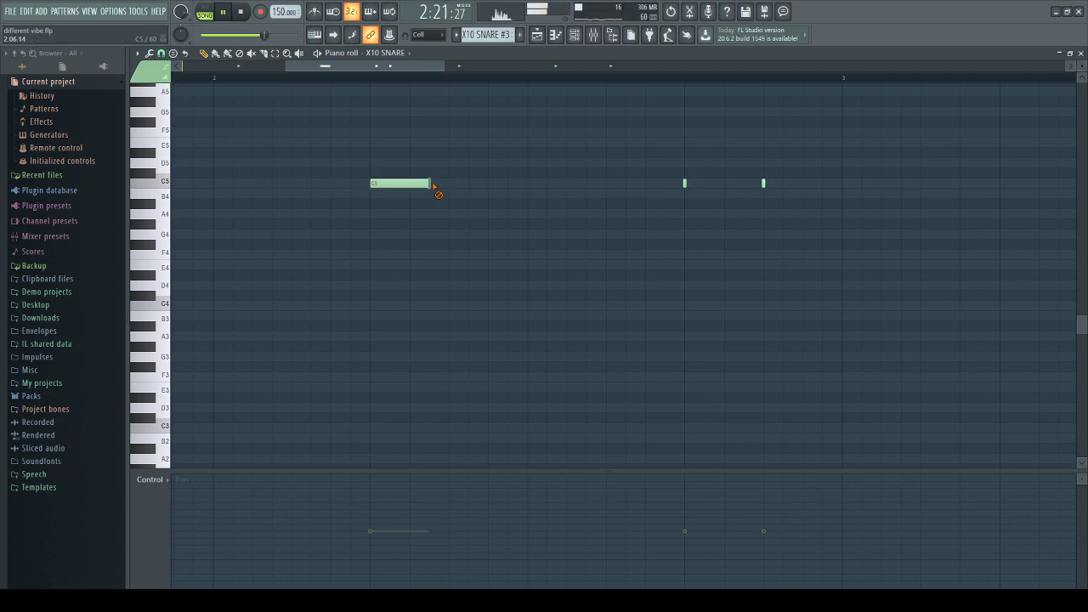
key(ctrl+b)
key(ctrl+b)
key(ctrl+b)
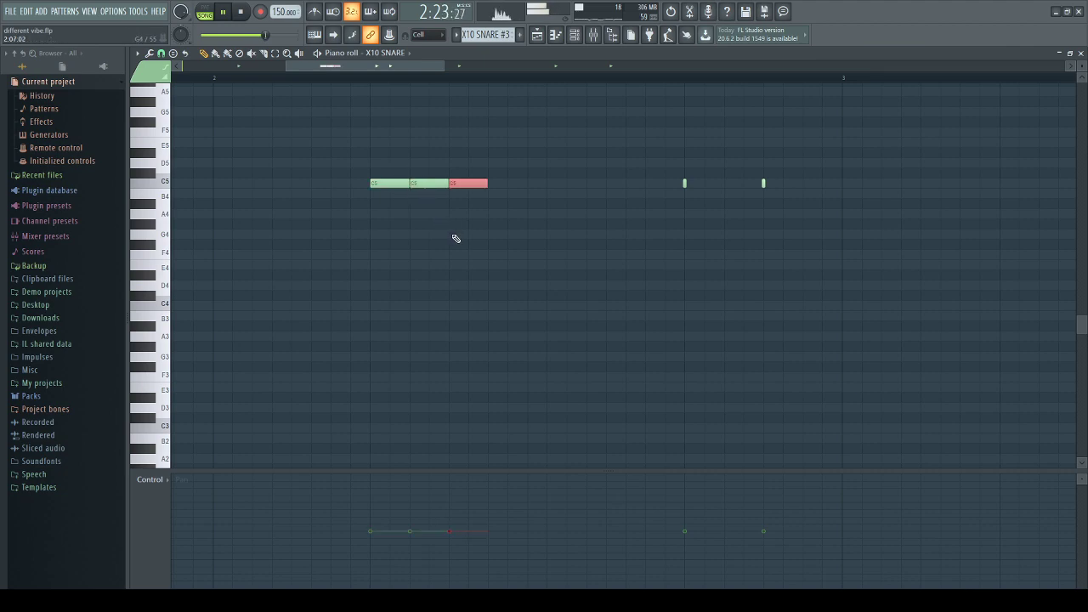
key(ctrl+d)
Ramp the velocities of the four snare roll notes steadily upward.
drag(138, 470, 139, 474)
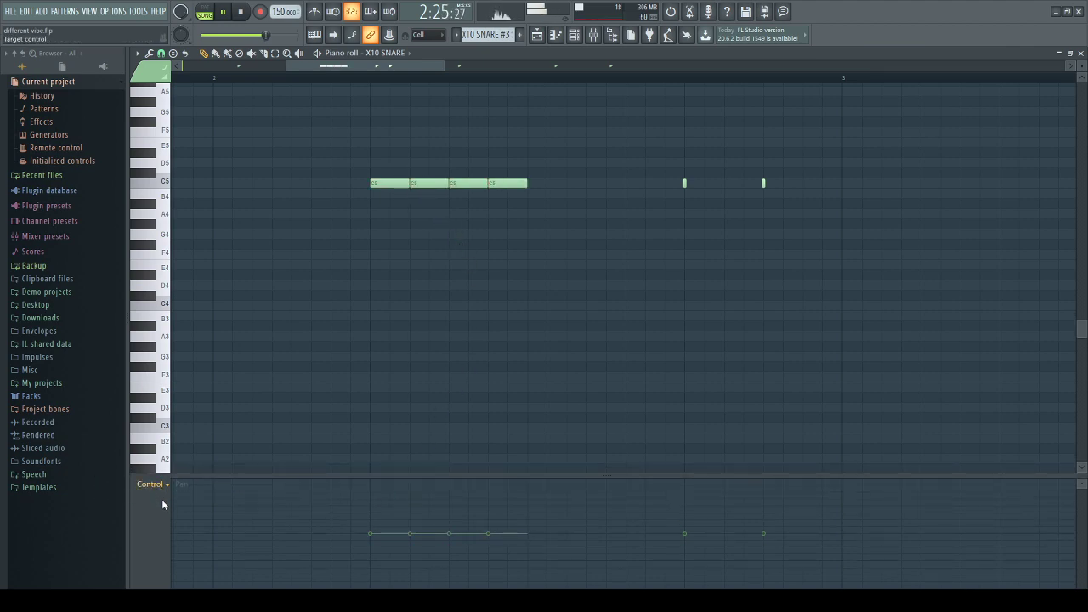
scroll(162, 499, down, 1)
drag(371, 568, 483, 529)
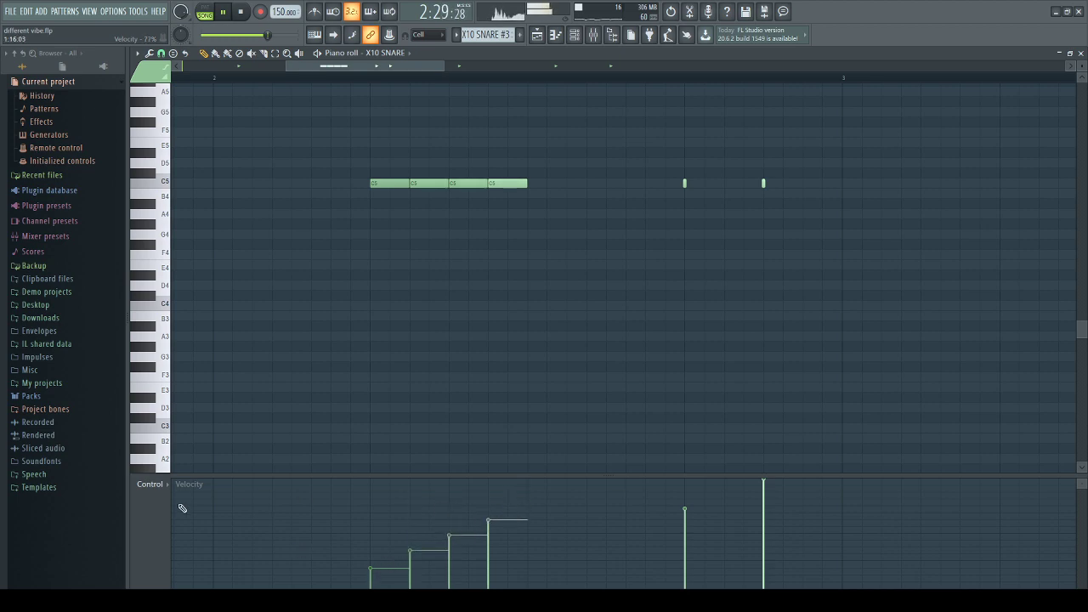
Sweep the pan of the four snare roll notes from far left to far right.
scroll(181, 496, up, 1)
mouse_move(374, 579)
mouse_down()
mouse_move(462, 540)
mouse_move(415, 550)
mouse_move(464, 531)
mouse_up()
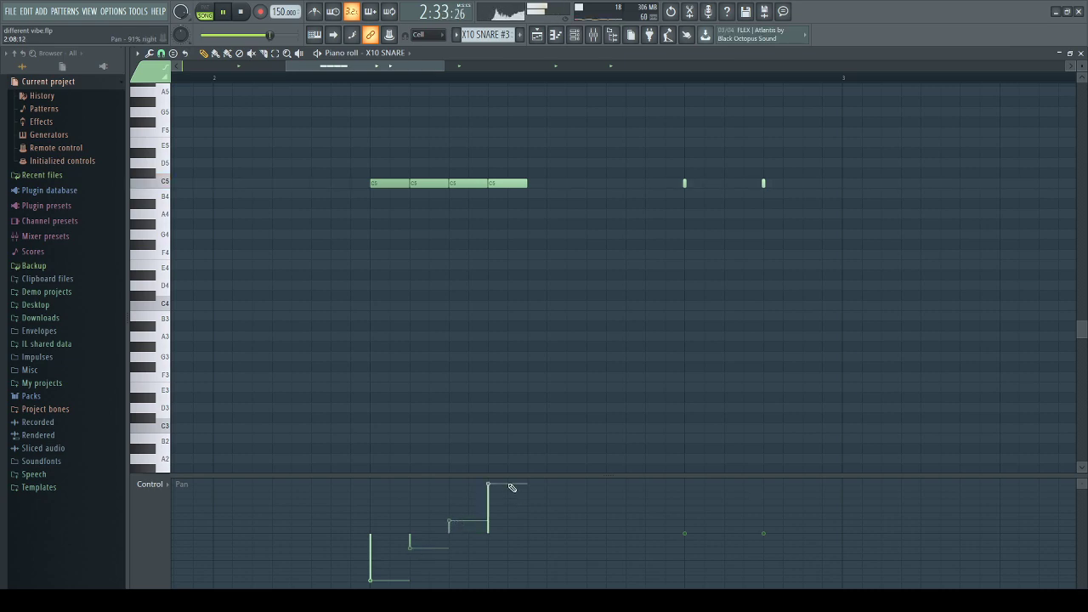
scroll(510, 484, down, 3)
Play the arrangement from bar 81 to check the panned snare roll in context with the full song.
click(537, 34)
click(516, 78)
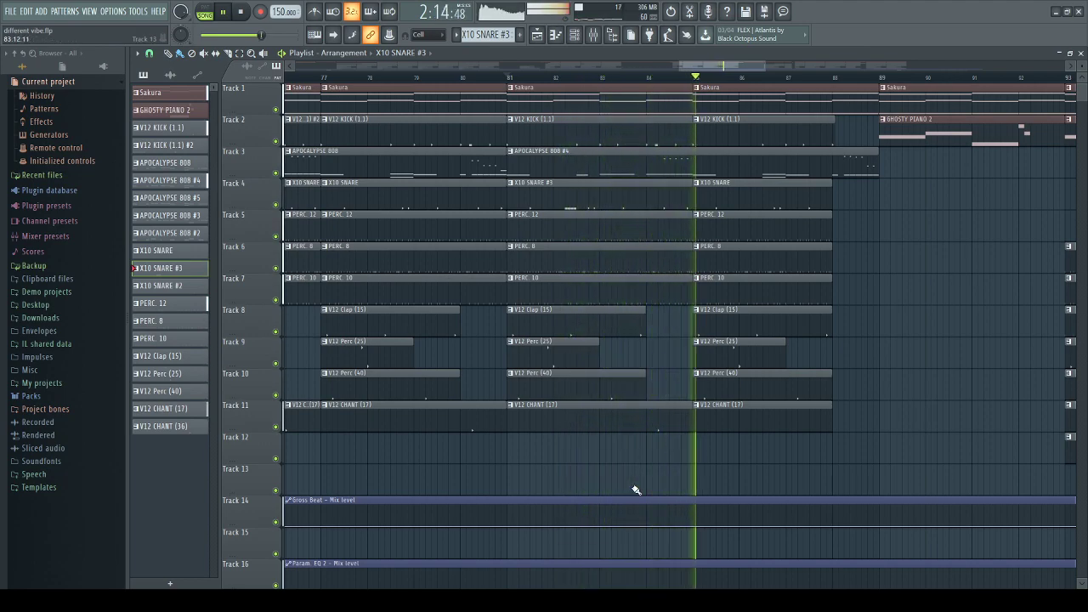
key(space)
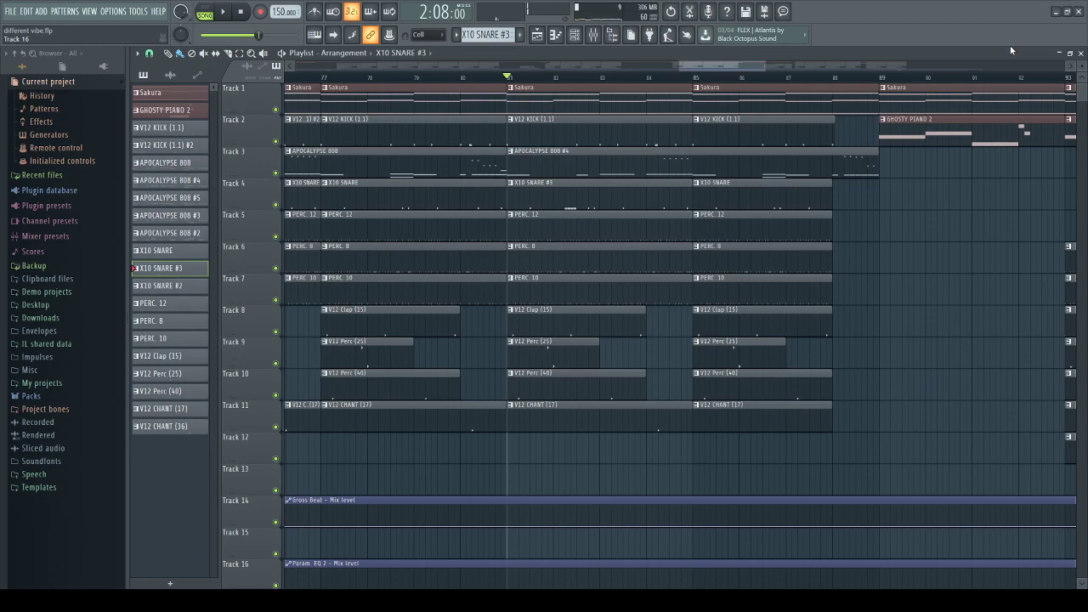
scroll(855, 190, down, 5)
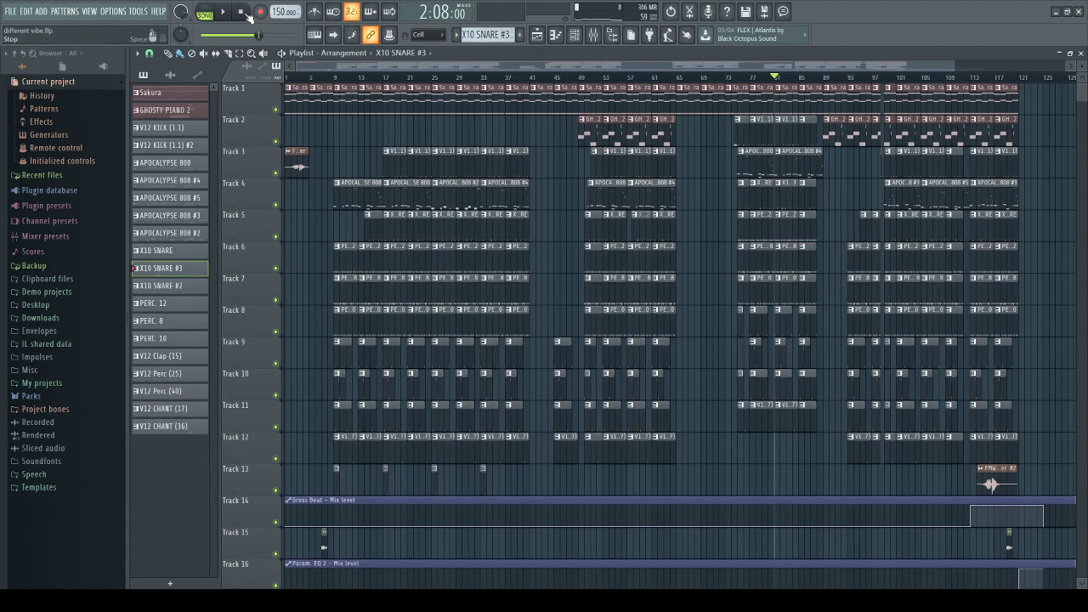
click(222, 11)
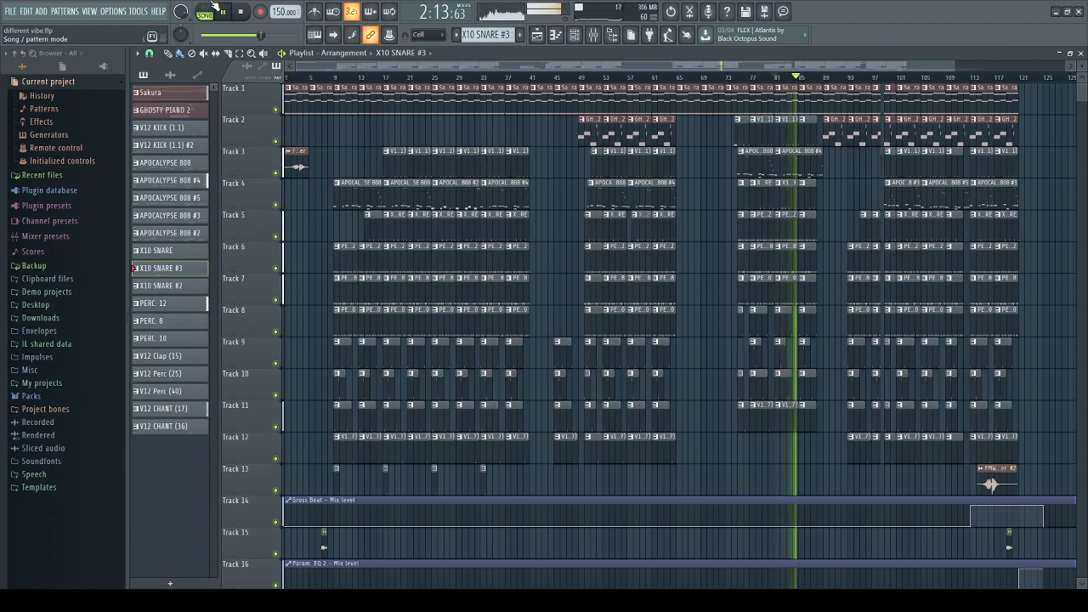
Listen to the arrangement up to the break at bar 89 and stop playback.
scroll(914, 247, up, 2)
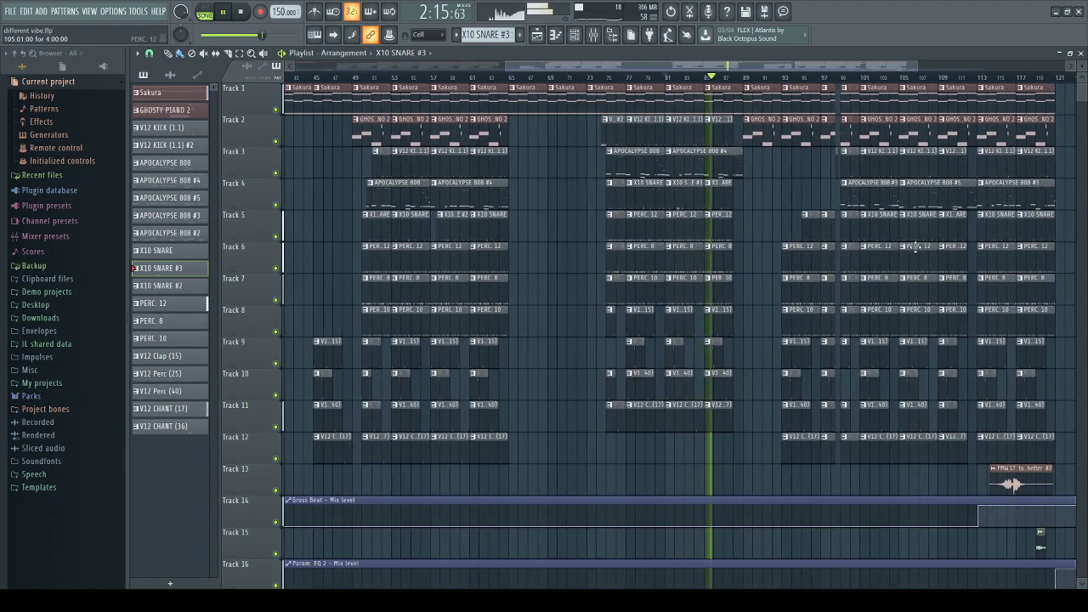
scroll(915, 246, up, 2)
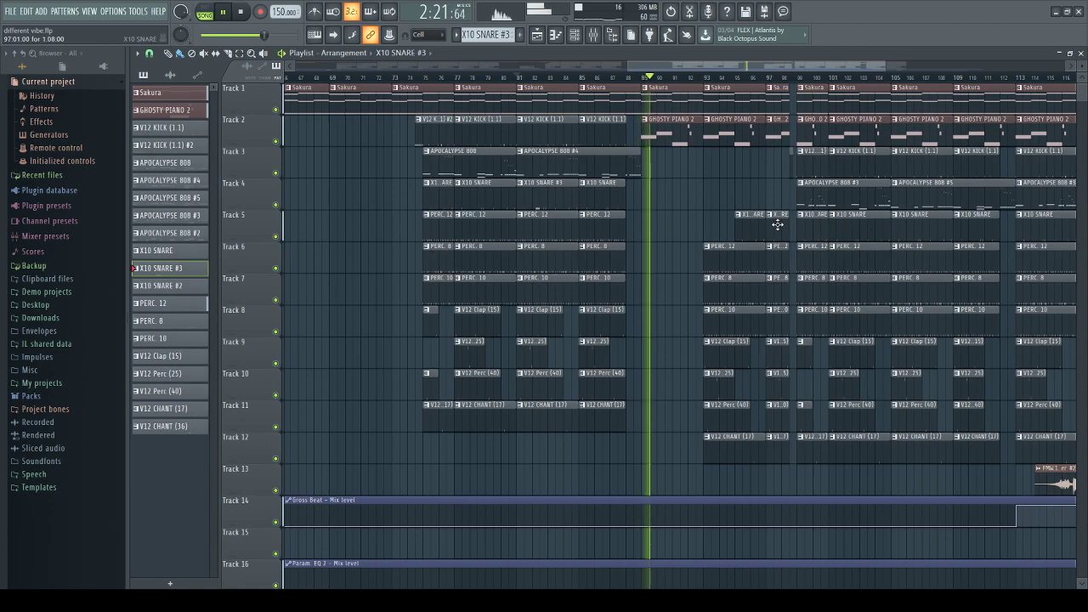
drag(706, 68, 747, 70)
key(space)
Create a new empty pattern, Pattern 21, and add a Nexus instrument channel.
click(556, 34)
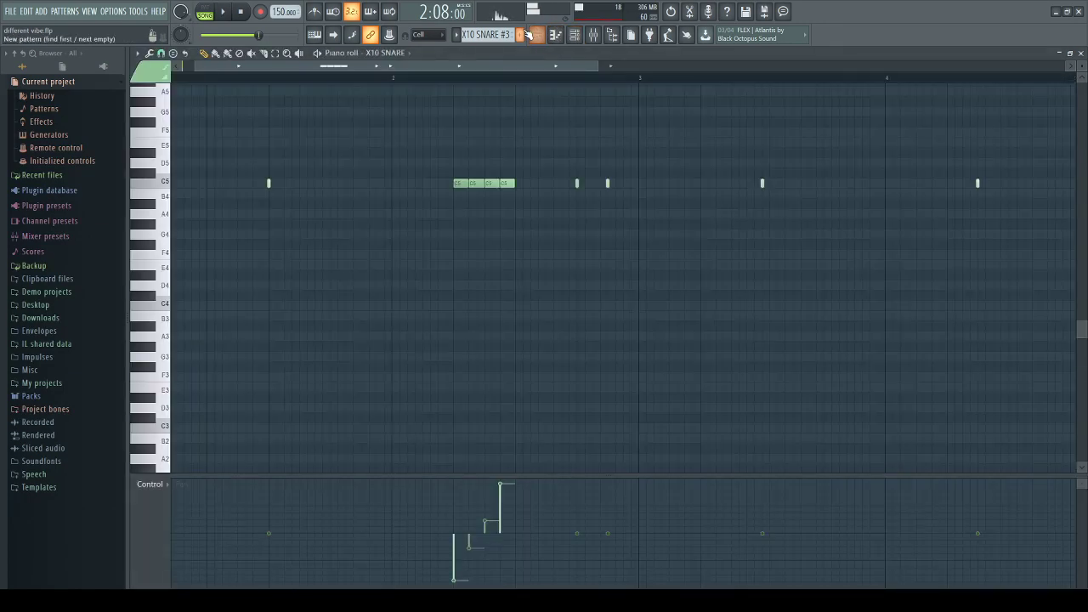
click(525, 32)
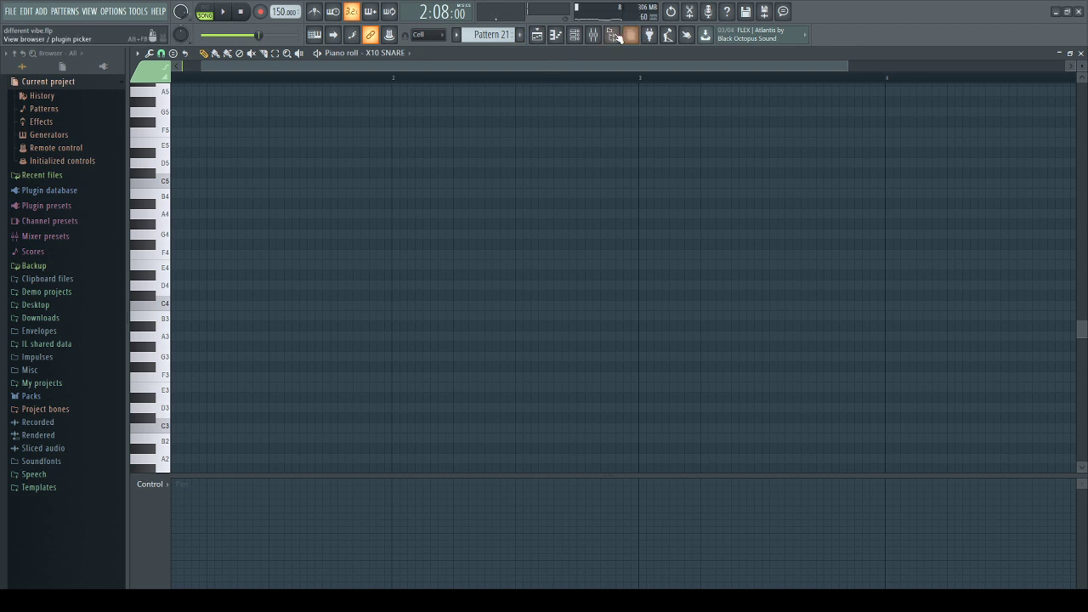
click(575, 34)
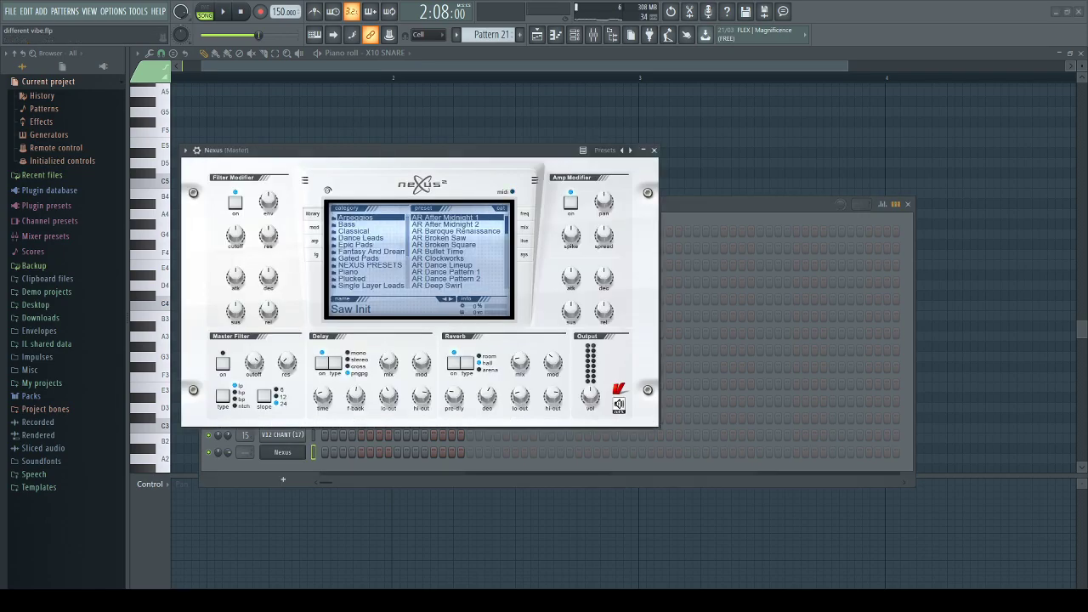
Audition flute presets in Nexus's Trap Flute category and load Flute (10).
scroll(370, 252, down, 4)
click(367, 284)
click(371, 265)
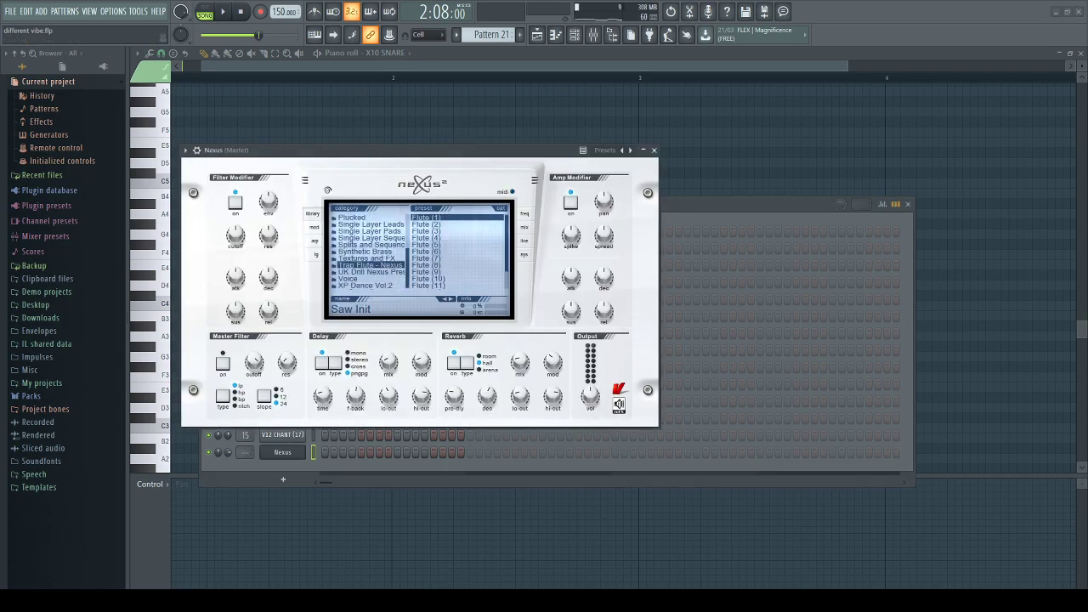
click(426, 224)
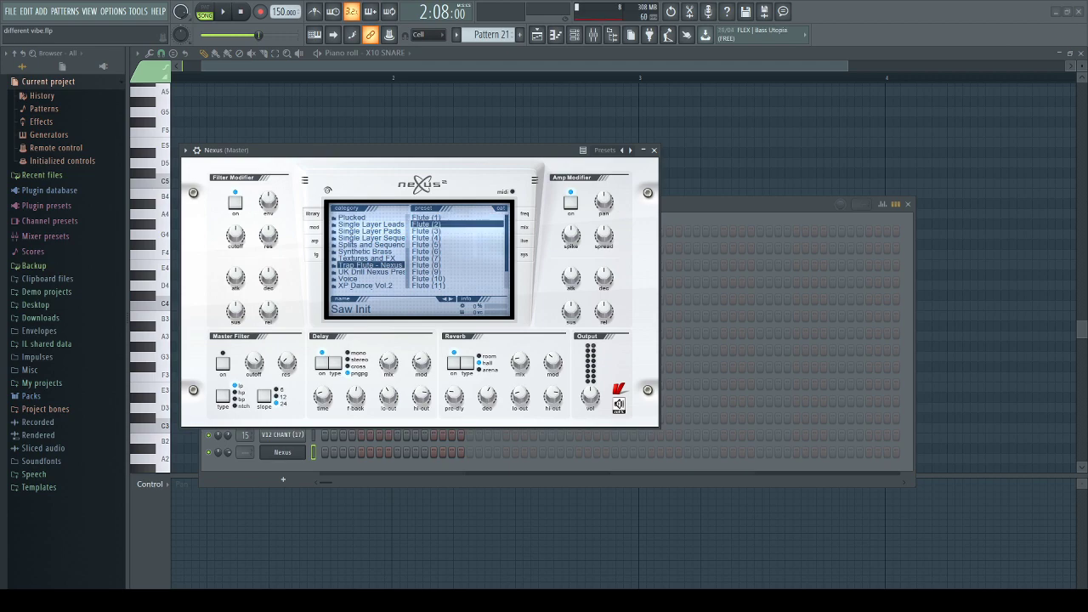
click(427, 230)
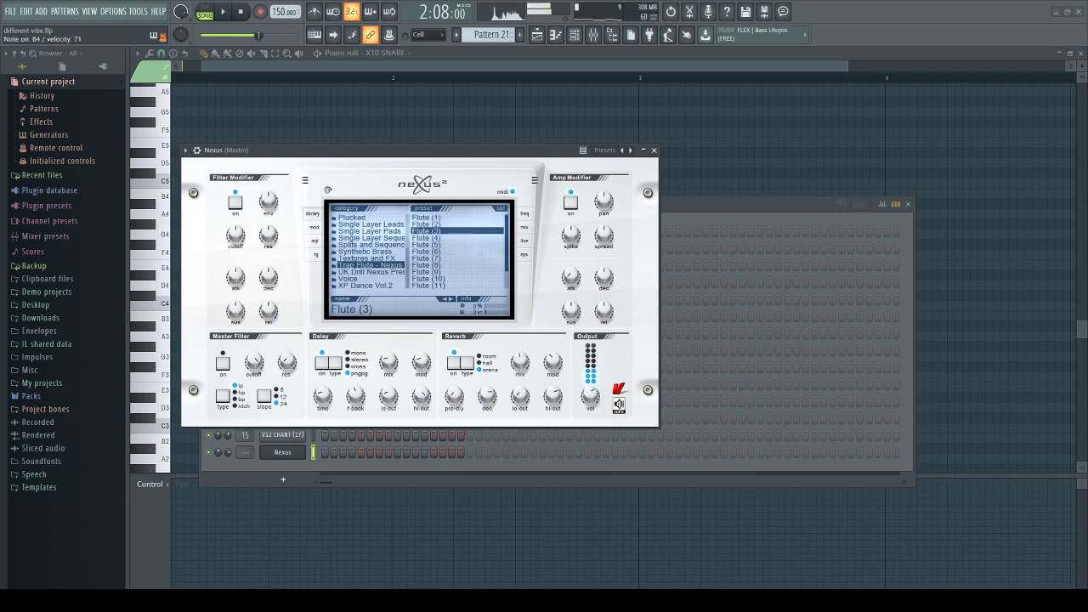
click(427, 271)
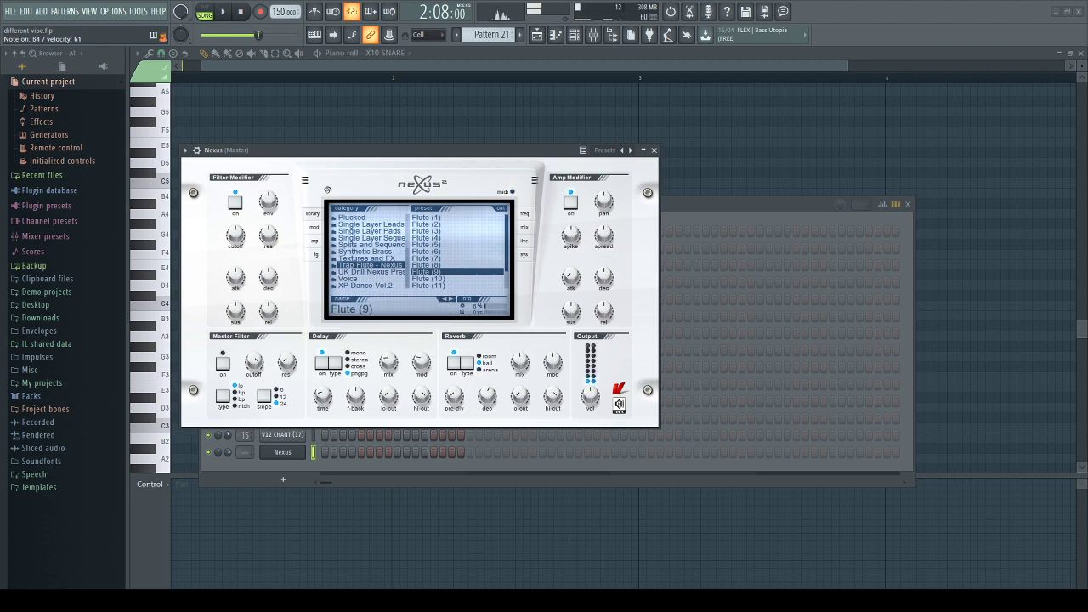
click(426, 285)
click(427, 279)
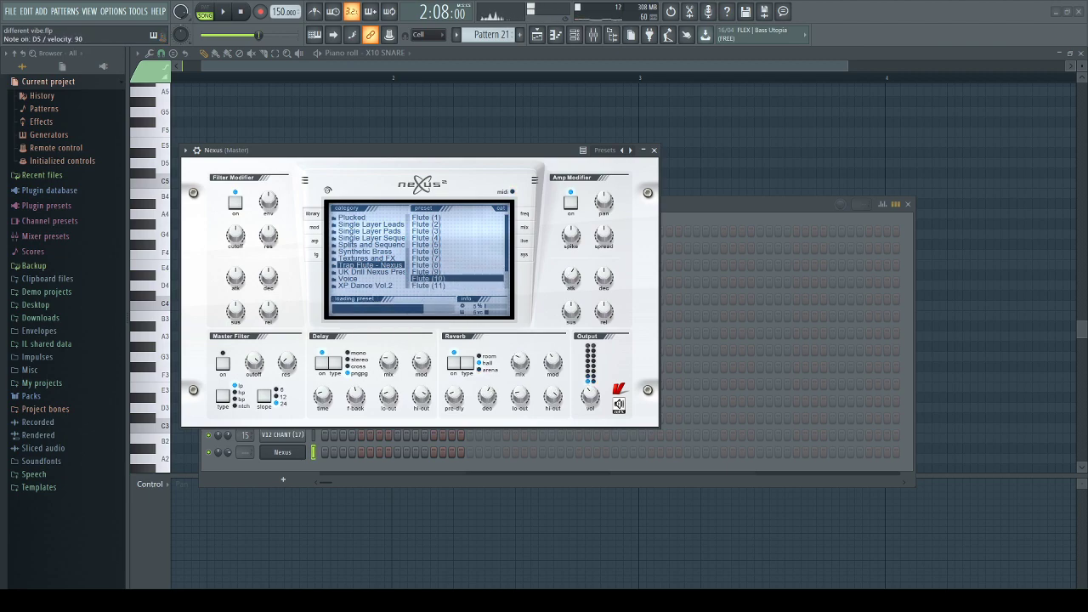
scroll(459, 251, down, 3)
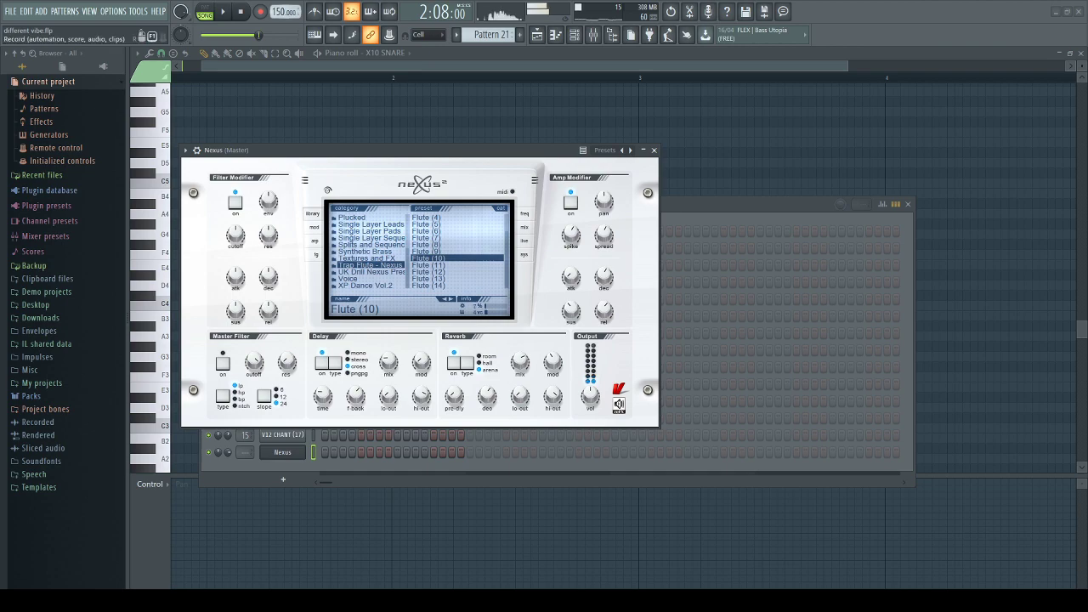
Route the Nexus channel to mixer track 16 and add Fruity parametric EQ 2 in slot 6.
key(space)
key(space)
click(593, 35)
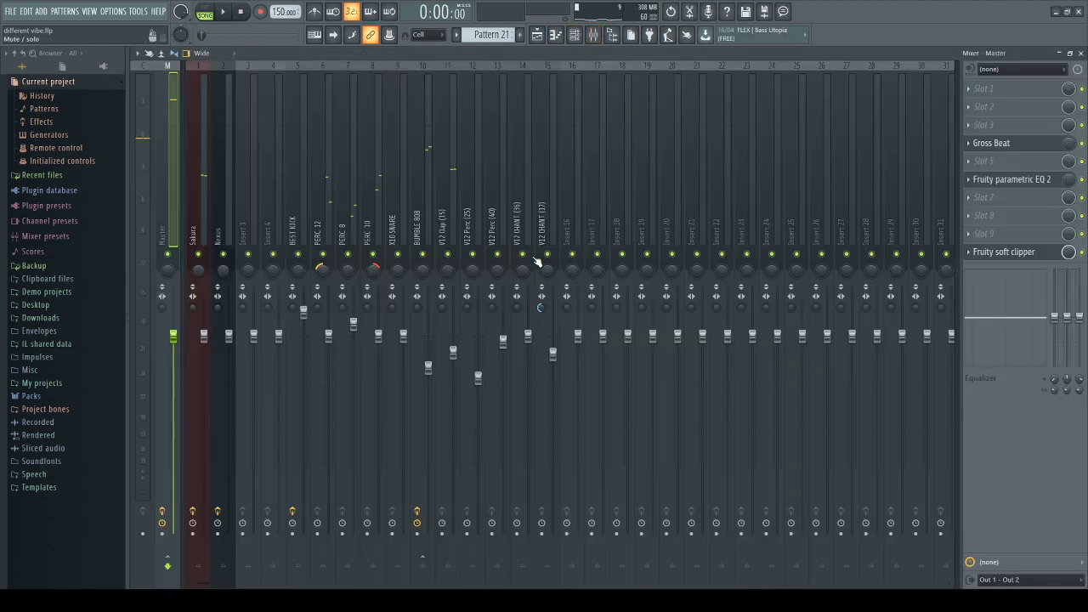
key(ctrl+l)
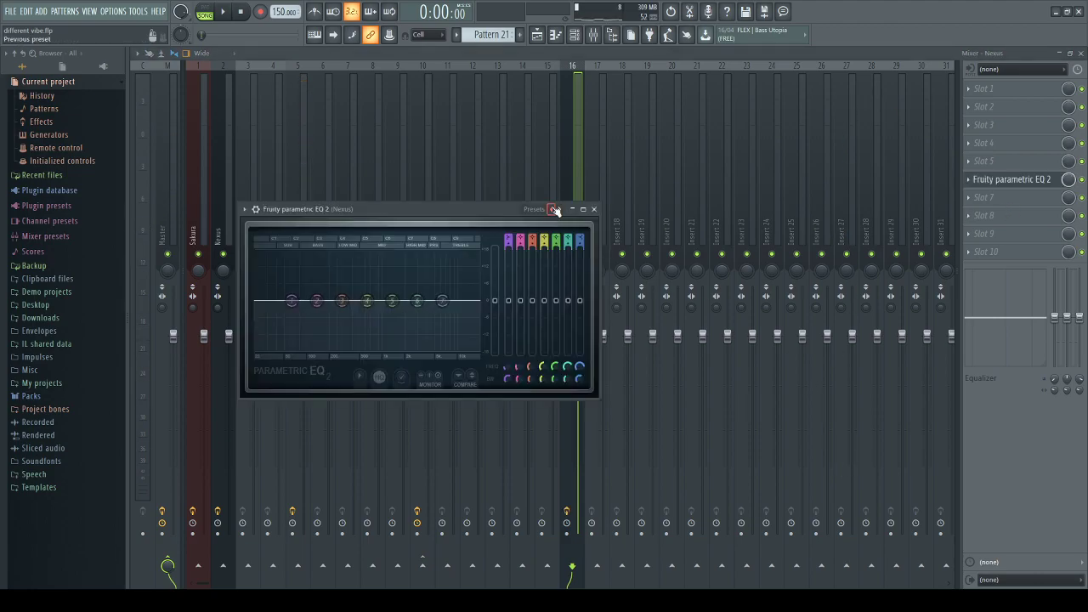
Apply the EQ's 40Hz cut preset, shift its low cut up into the mids, and load HalfTime in slot 1 of the Nexus track.
click(551, 209)
drag(279, 305, 364, 300)
scroll(318, 297, up, 3)
scroll(318, 297, down, 3)
scroll(499, 296, down, 2)
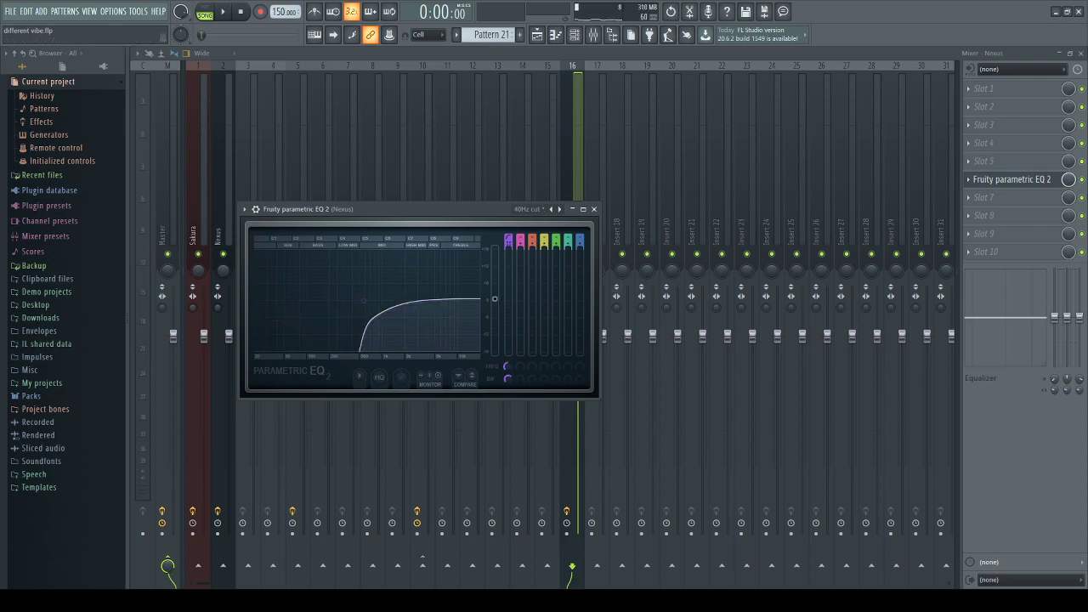
click(1004, 93)
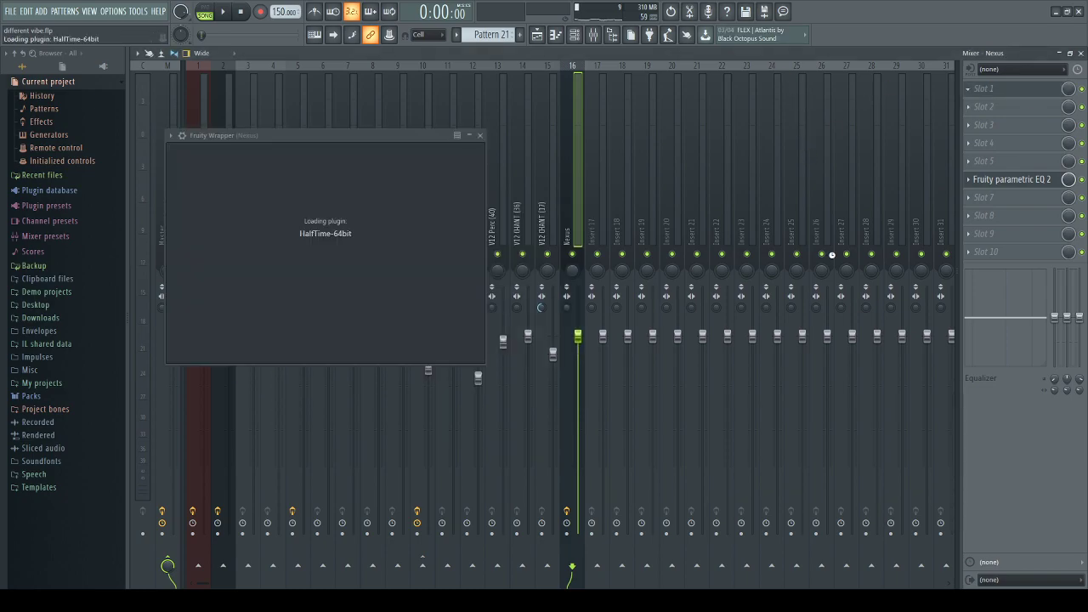
Select the four bars from bar 89 to 93 in the playlist and place Pattern 21 across them on Track 7.
click(536, 34)
ctrl+scroll(610, 433, up, 5)
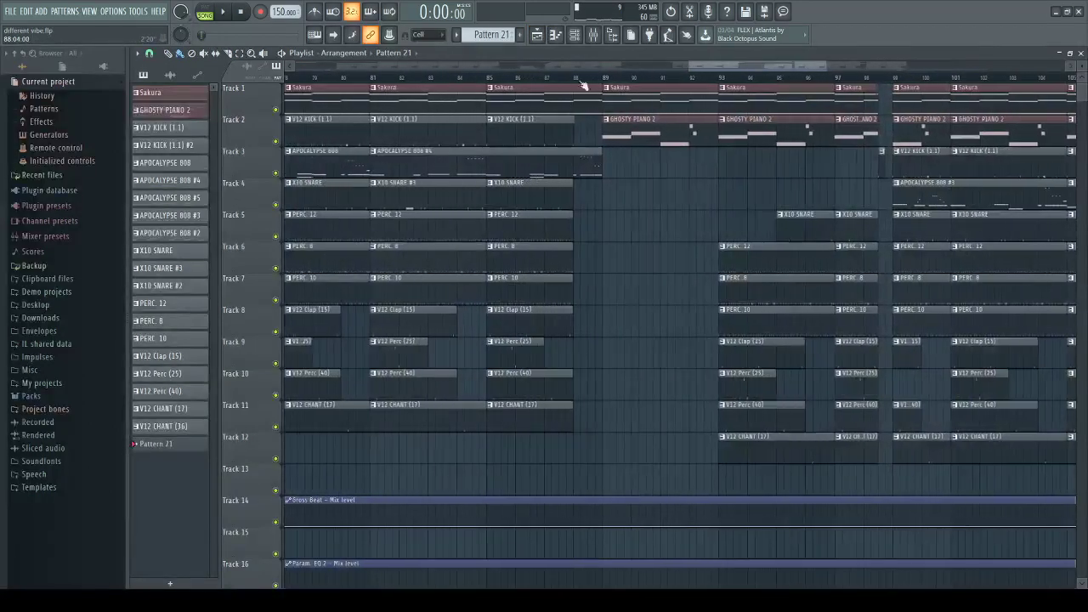
drag(606, 78, 706, 89)
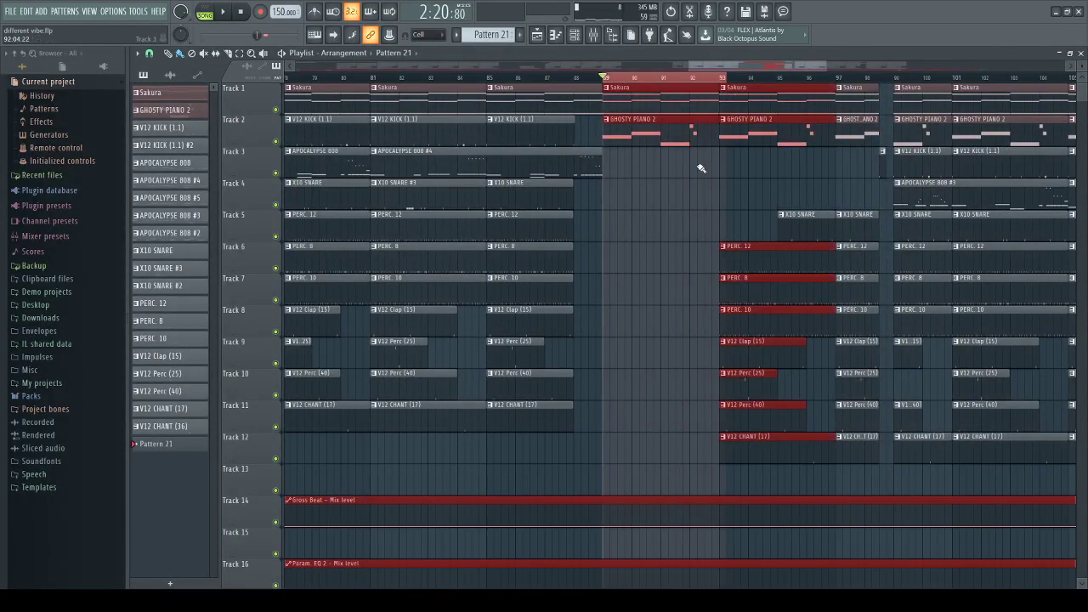
click(600, 281)
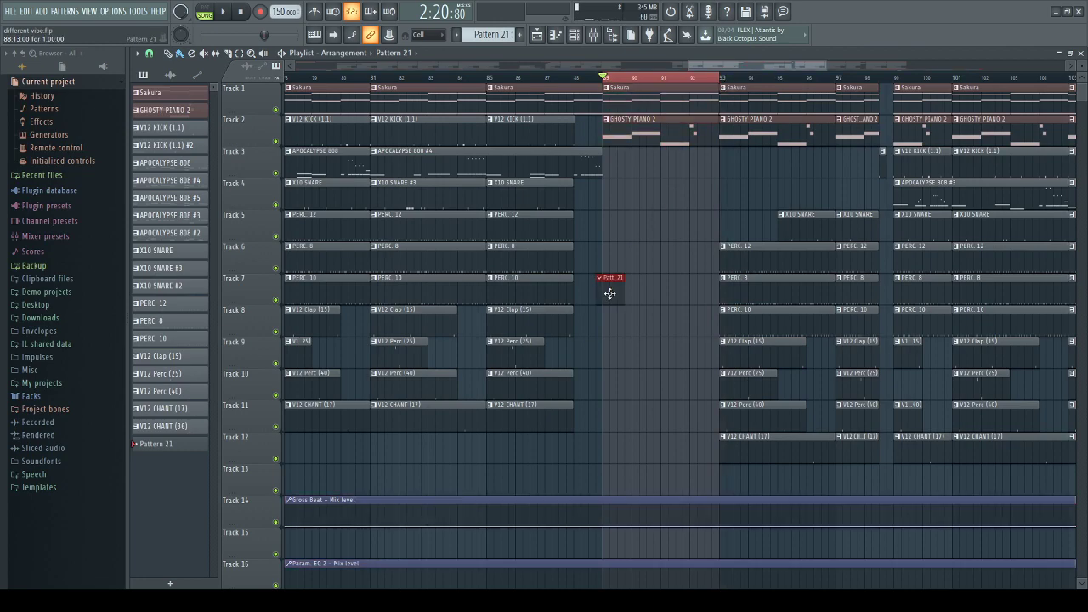
drag(637, 294, 714, 296)
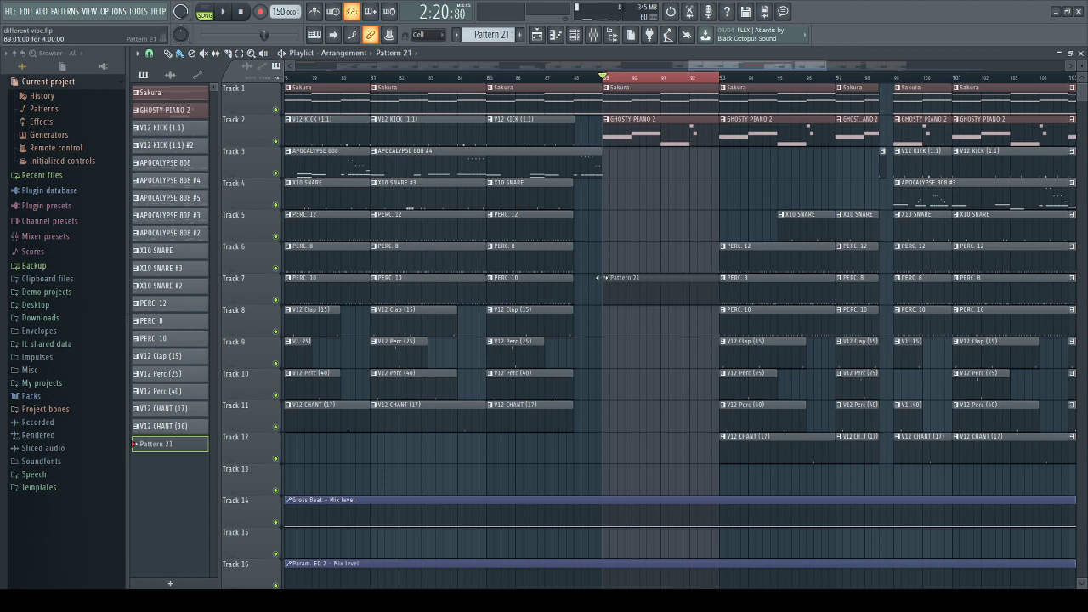
Add a one-bar D7 note at the start of Pattern 21 for Nexus and play it back.
double_click(625, 292)
click(555, 34)
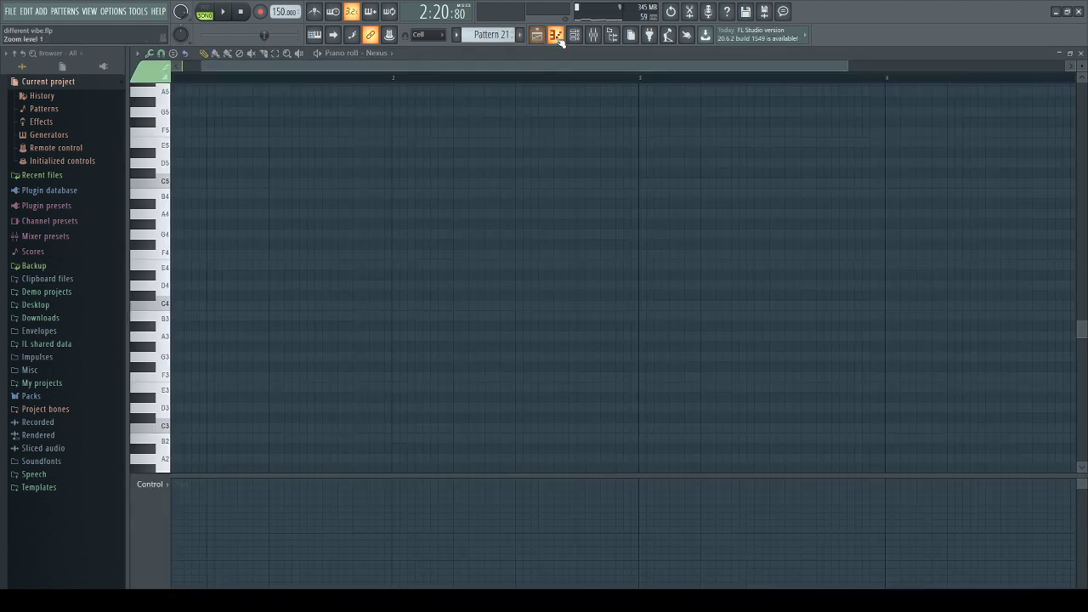
scroll(157, 323, up, 5)
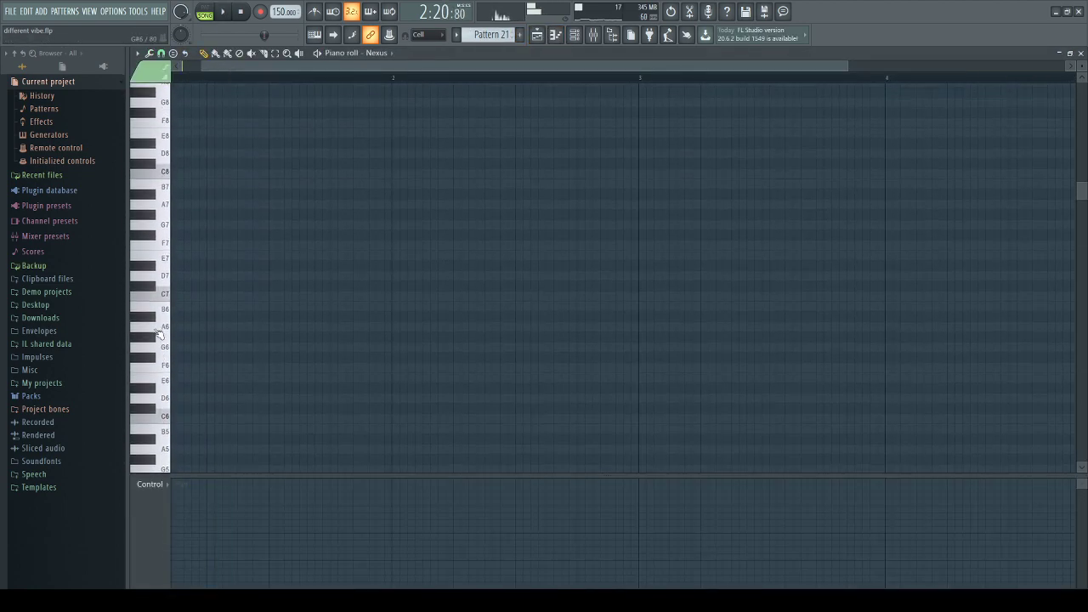
click(174, 286)
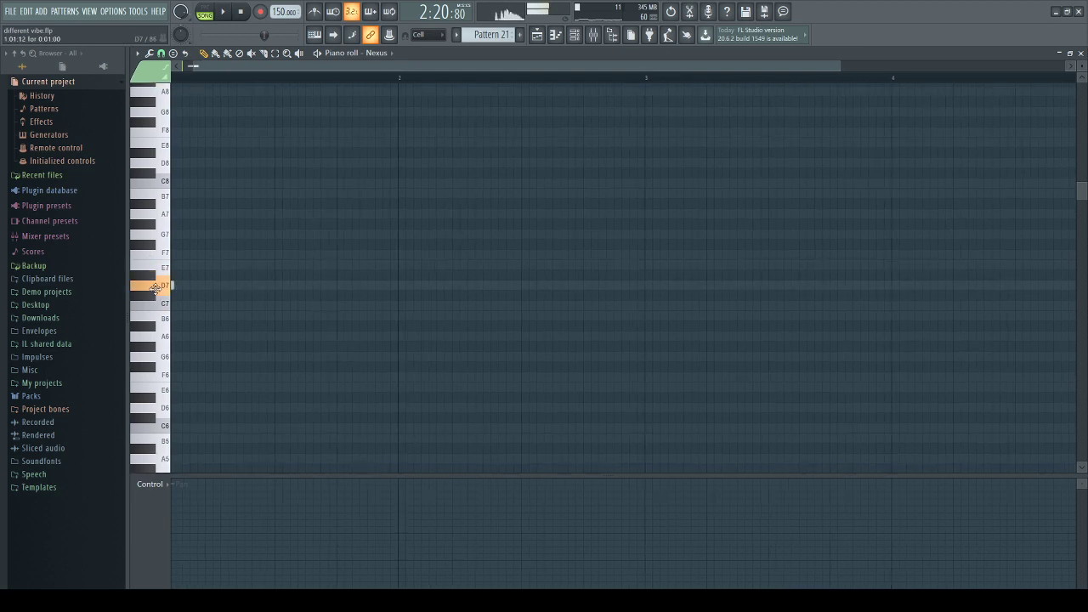
drag(177, 285, 2, 286)
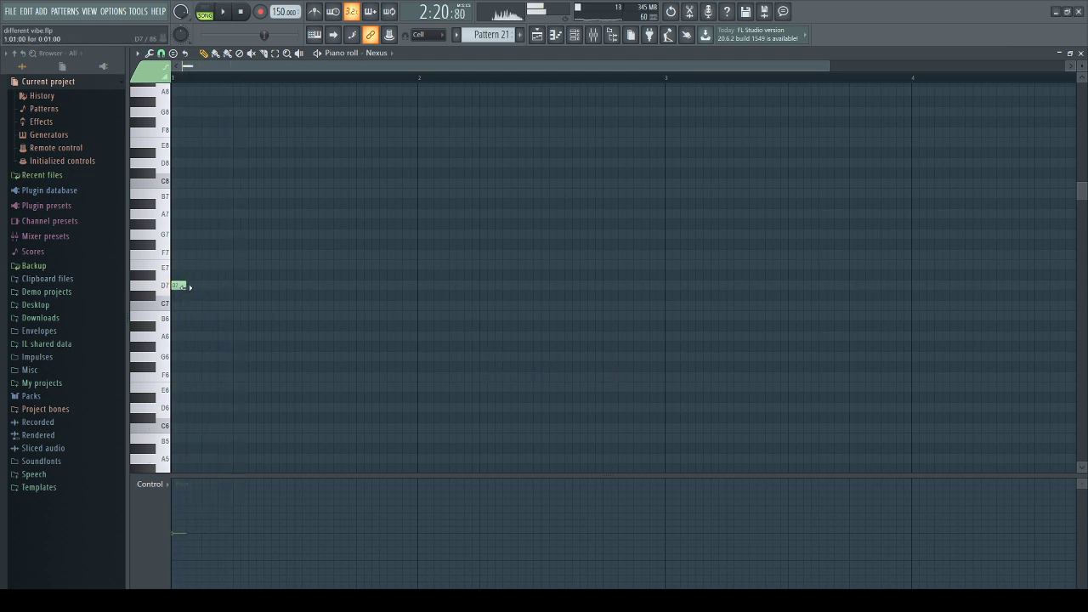
drag(184, 287, 415, 296)
key(space)
scroll(417, 306, down, 1)
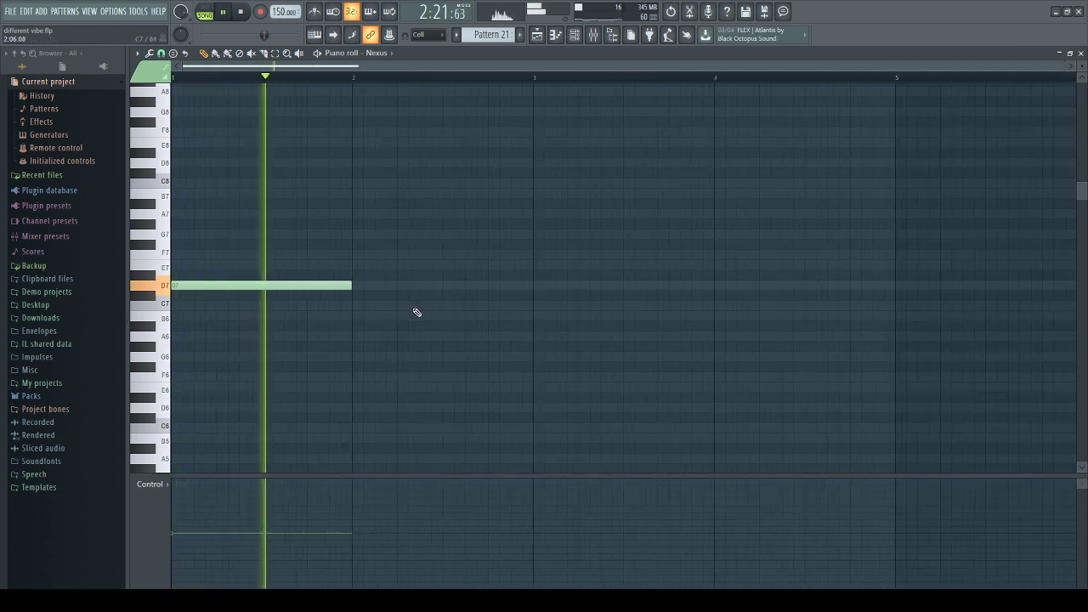
Add a one-bar D#7 note in bar 2 of the flute pattern and play both notes in context.
key(space)
click(348, 276)
key(space)
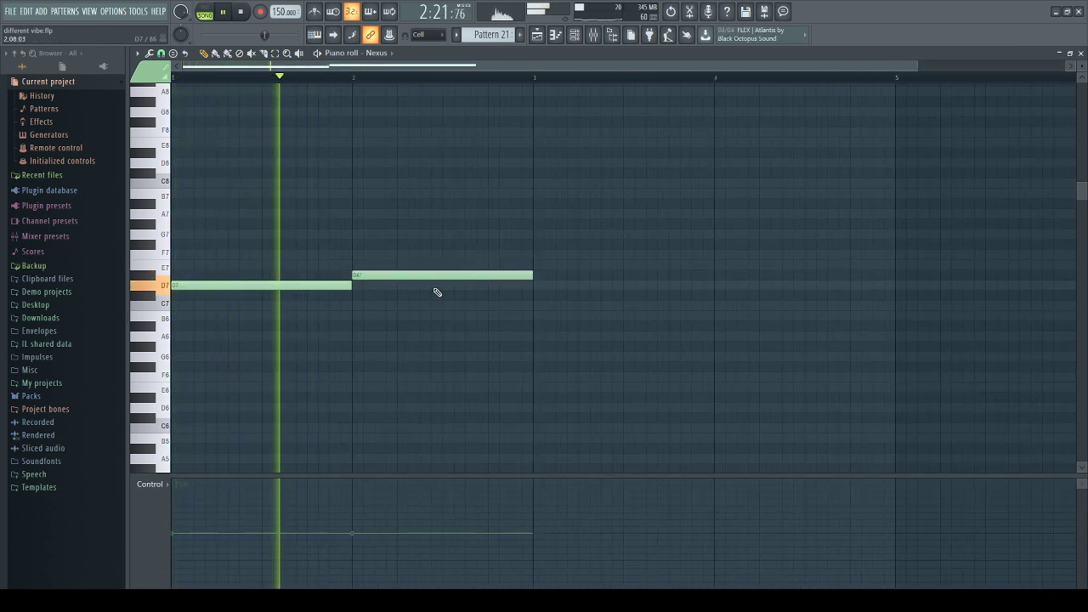
scroll(436, 294, down, 1)
click(244, 13)
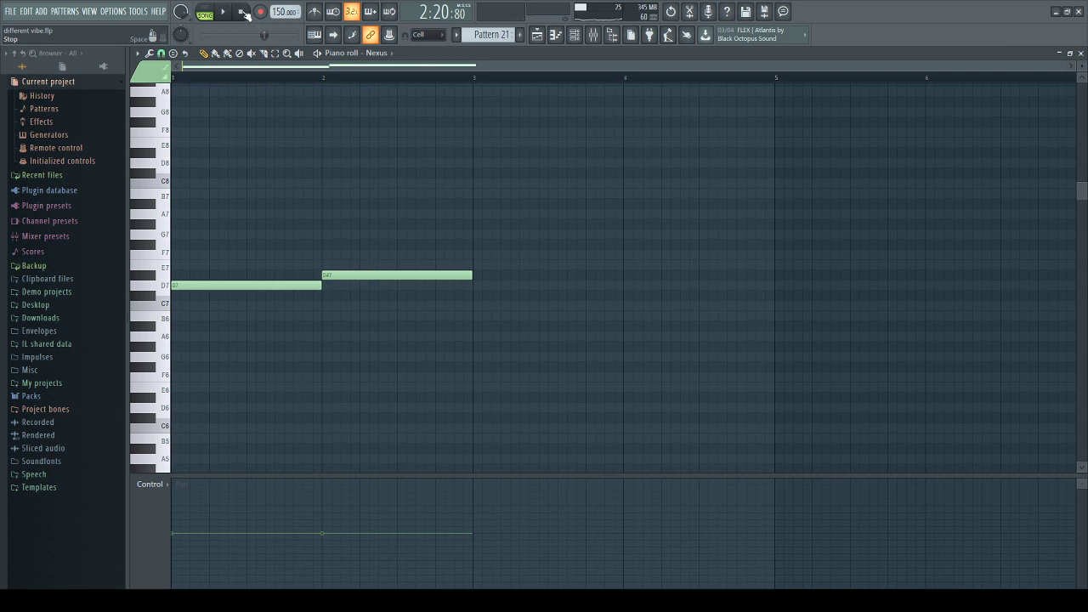
key(space)
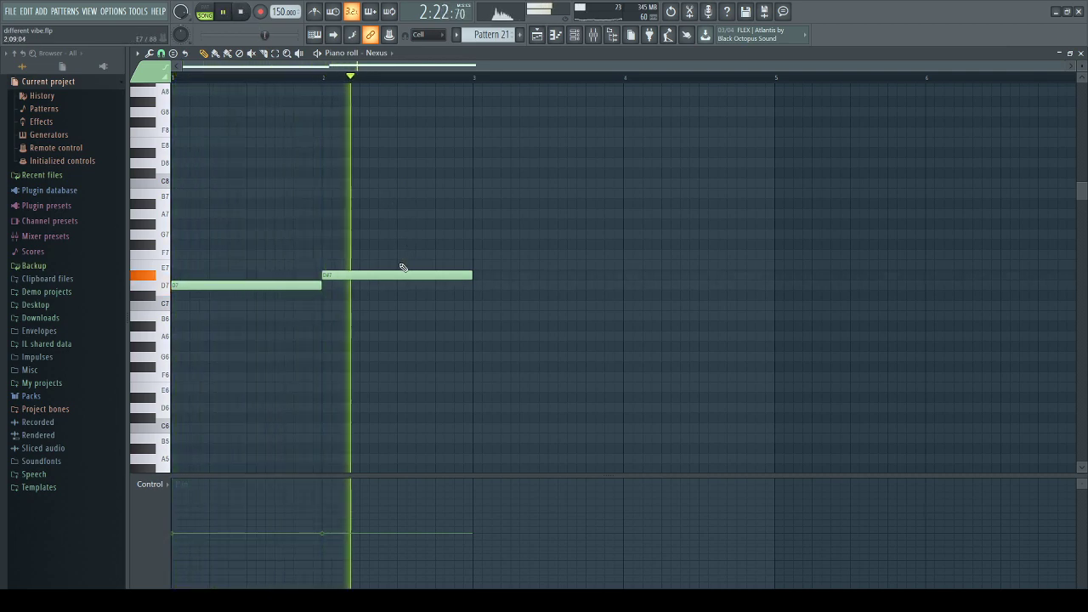
key(space)
Transpose both flute notes up one octave and play them back.
key(ctrl+a)
key(ctrl+Up)
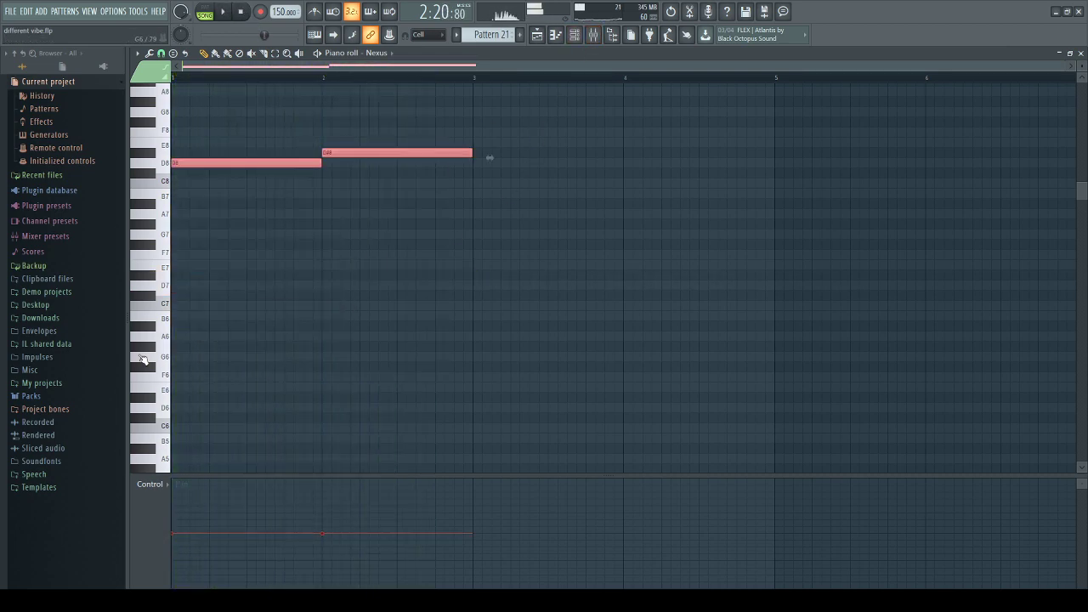
key(space)
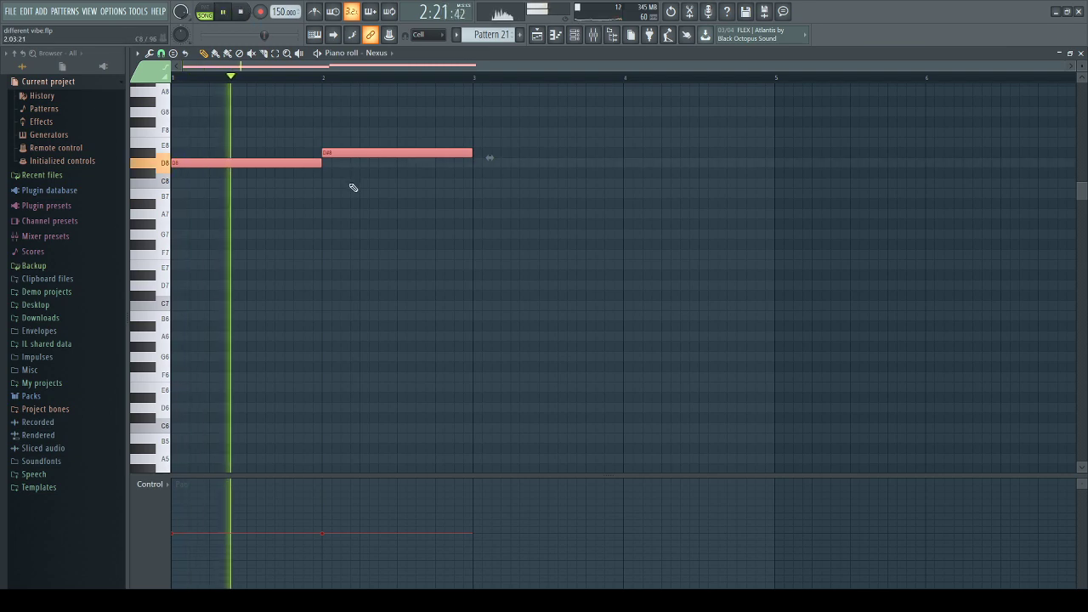
scroll(425, 174, up, 3)
Add a second Fruity parametric EQ 2 in slot 7 of the Nexus track and make a narrow band 5 cut in the mids.
key(F9)
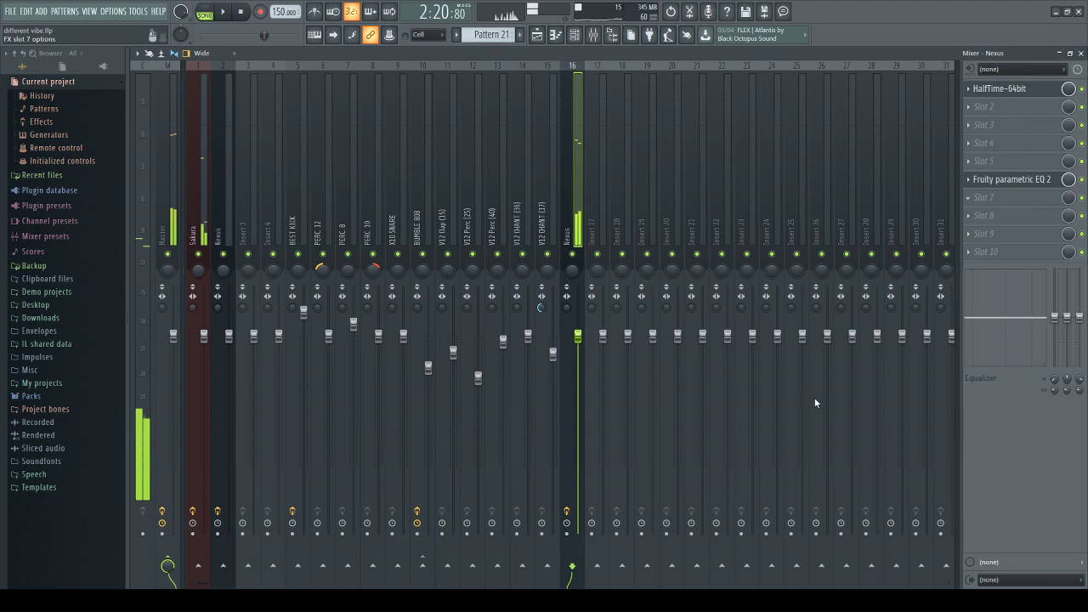
click(813, 451)
drag(288, 197, 287, 236)
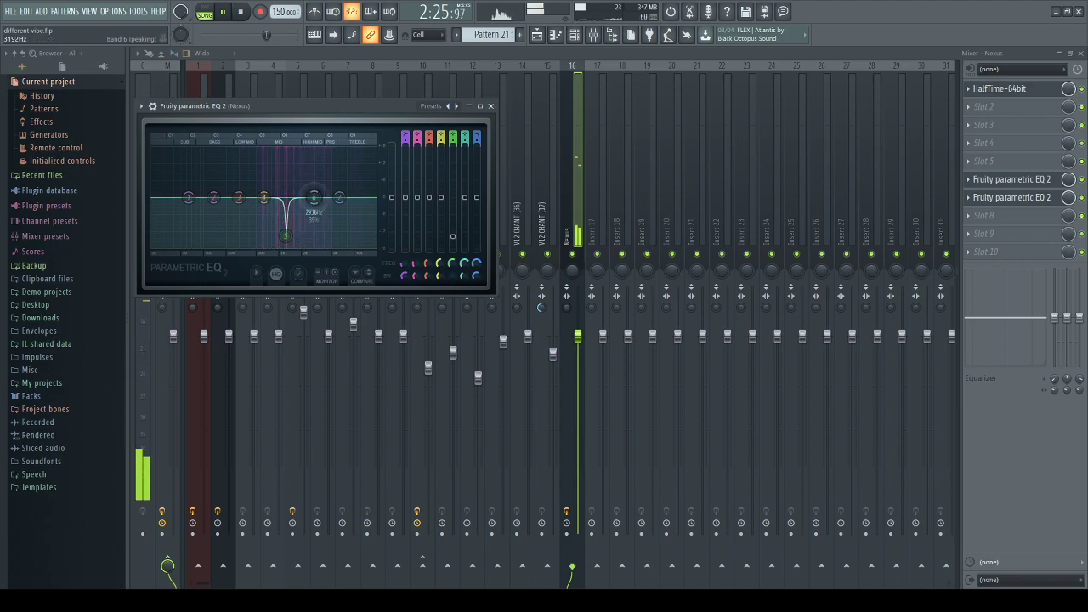
Duplicate the two flute notes so the melody fills four bars.
click(557, 35)
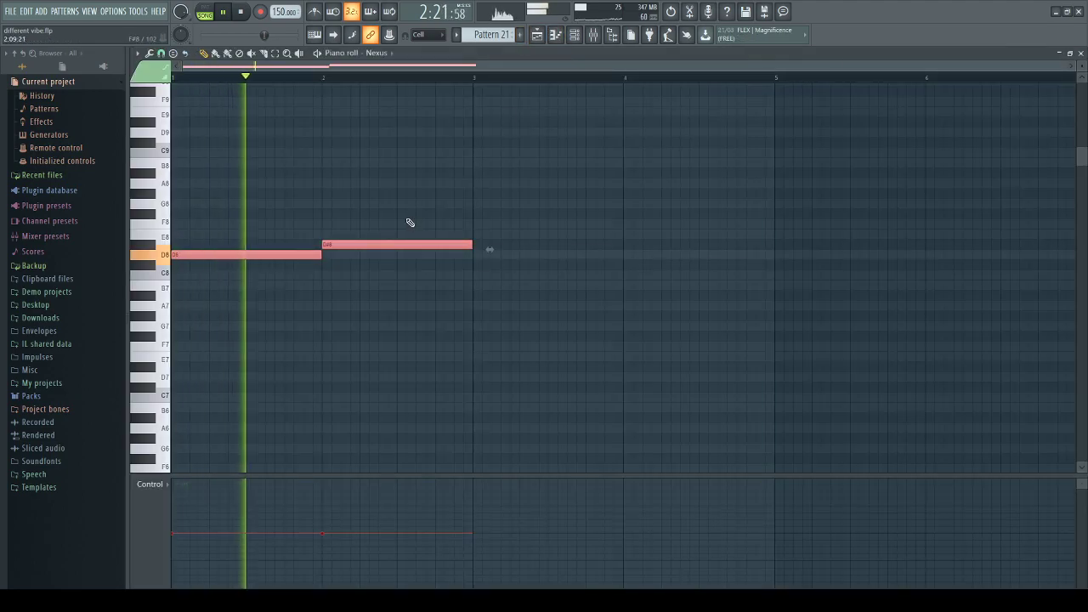
key(ctrl+b)
scroll(582, 214, down, 1)
scroll(226, 298, down, 1)
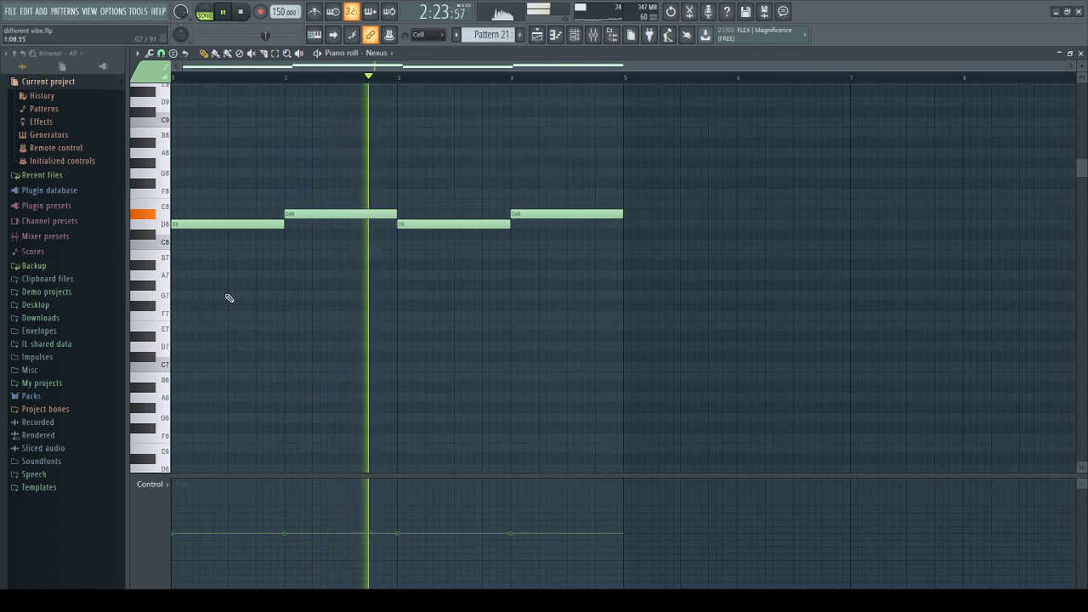
Set the amp modifier attack of the Nexus flute to about 23 while the melody plays.
scroll(226, 297, up, 3)
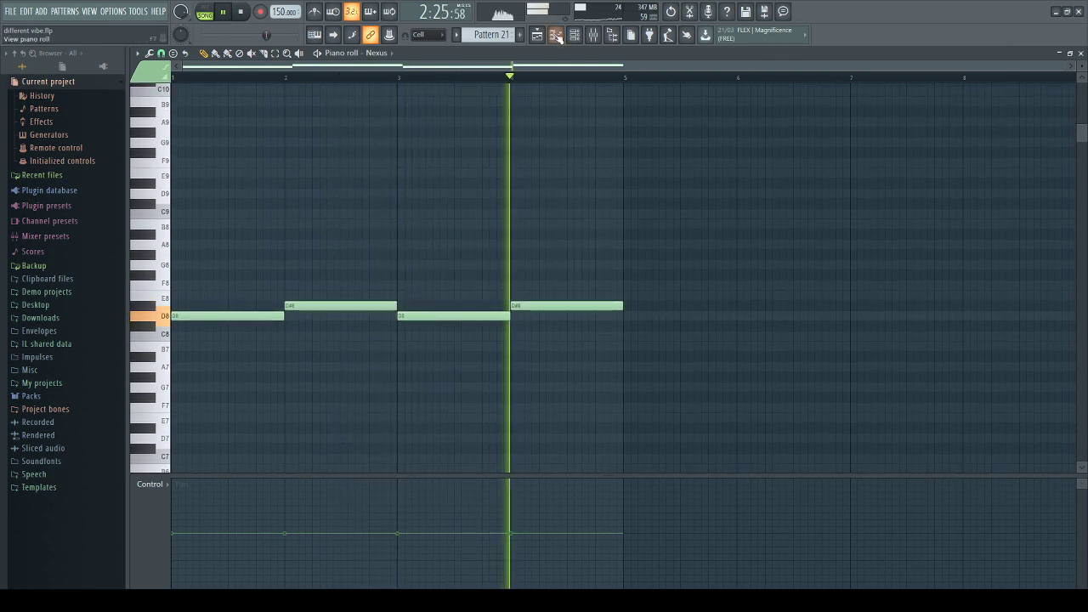
key(F6)
click(281, 452)
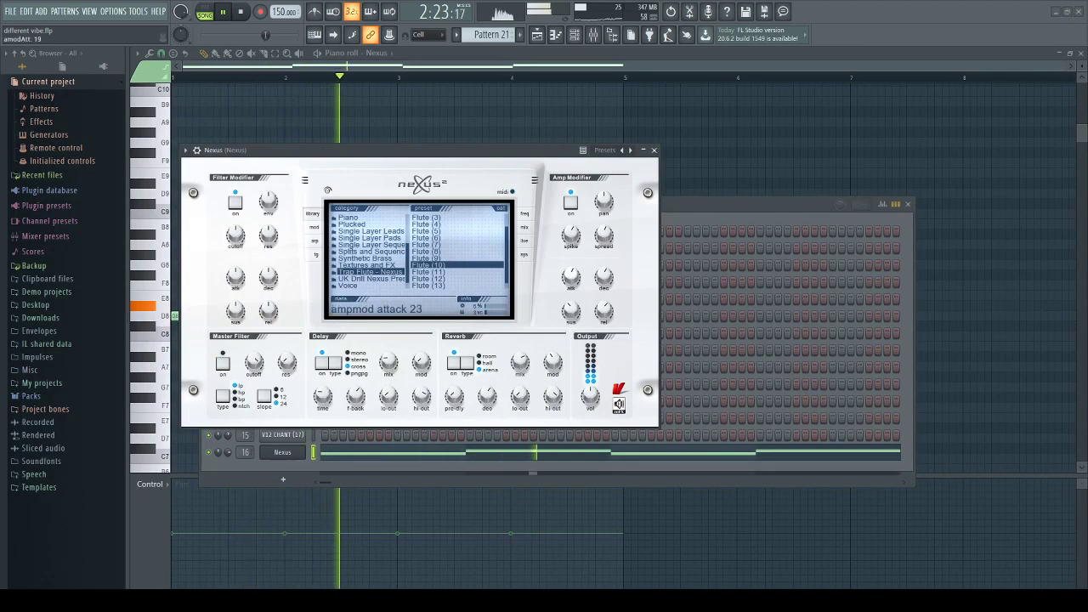
click(705, 179)
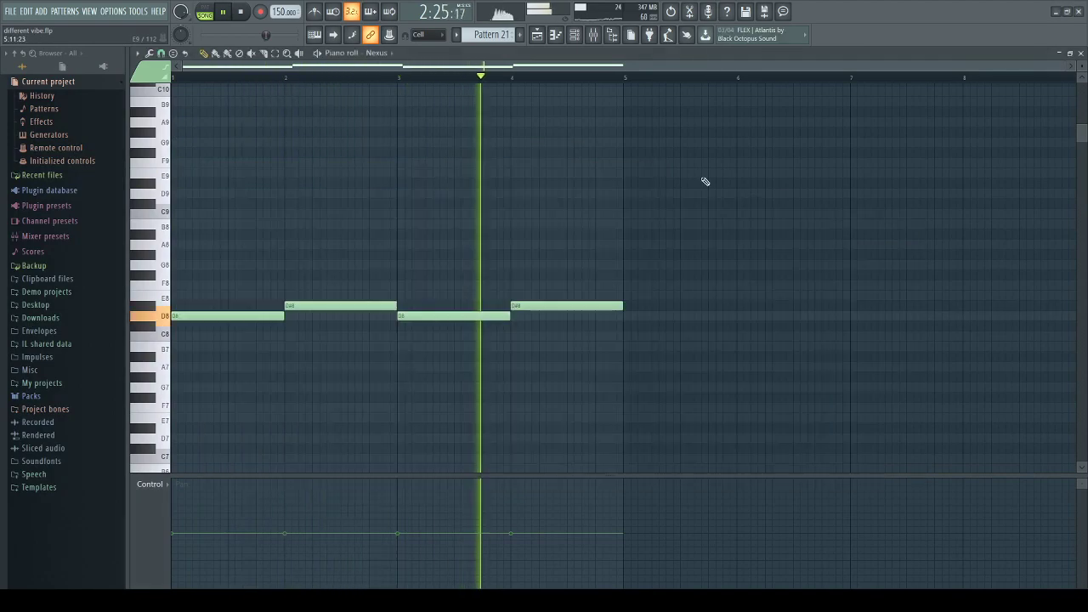
Transpose all four flute notes in Pattern 21 up one octave and play them back briefly.
click(537, 35)
scroll(595, 235, down, 5)
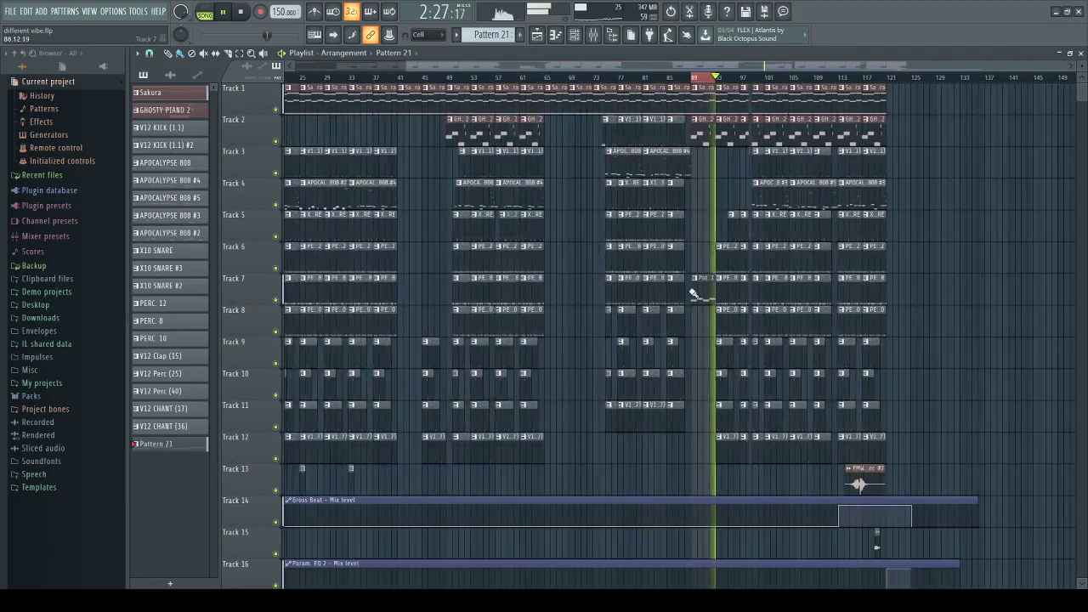
key(space)
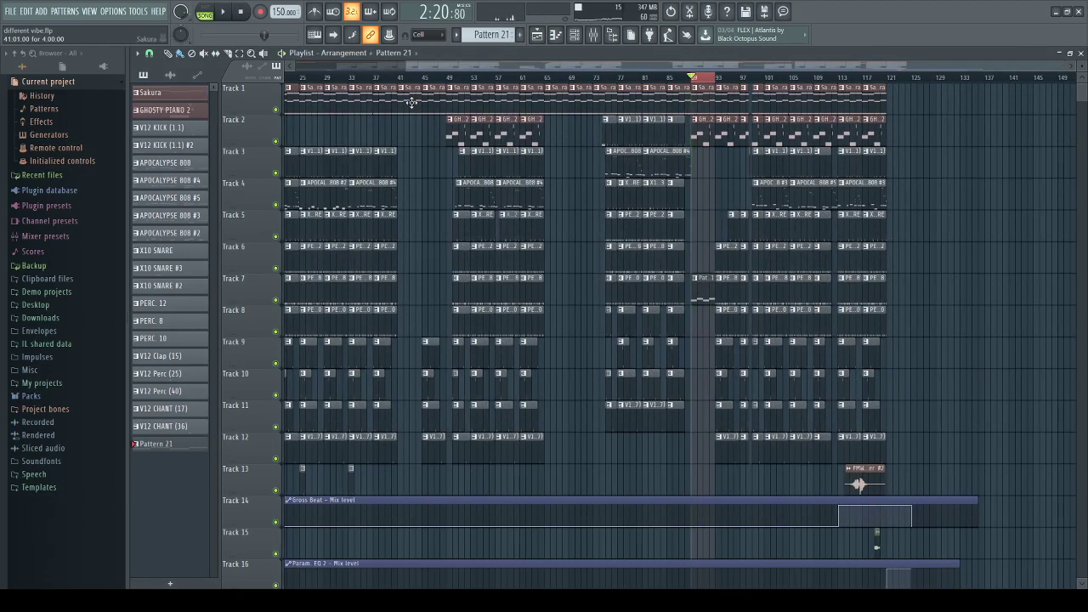
double_click(711, 285)
key(ctrl+a)
key(ctrl+Up)
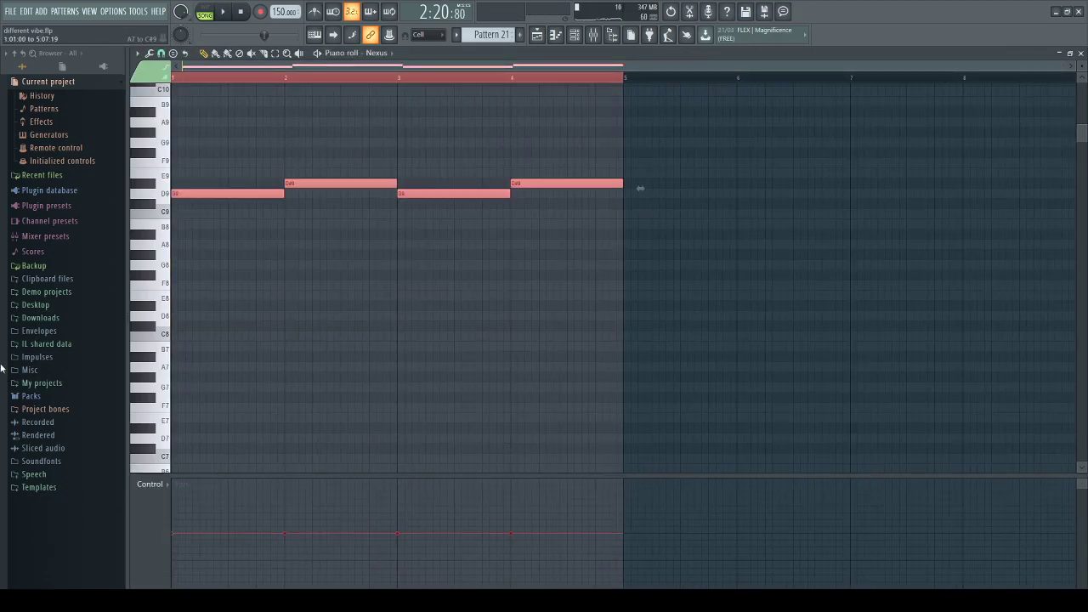
key(space)
key(space)
Lower the volume fader of Nexus mixer track 16 in two stages, checking the flute against the playing arrangement.
key(F9)
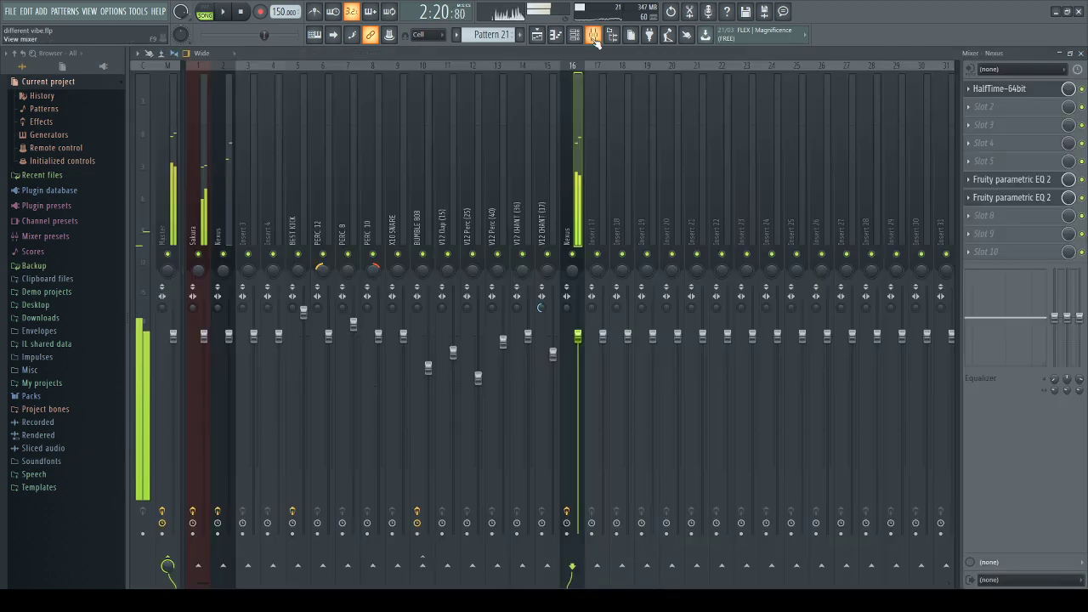
key(space)
drag(571, 349, 571, 423)
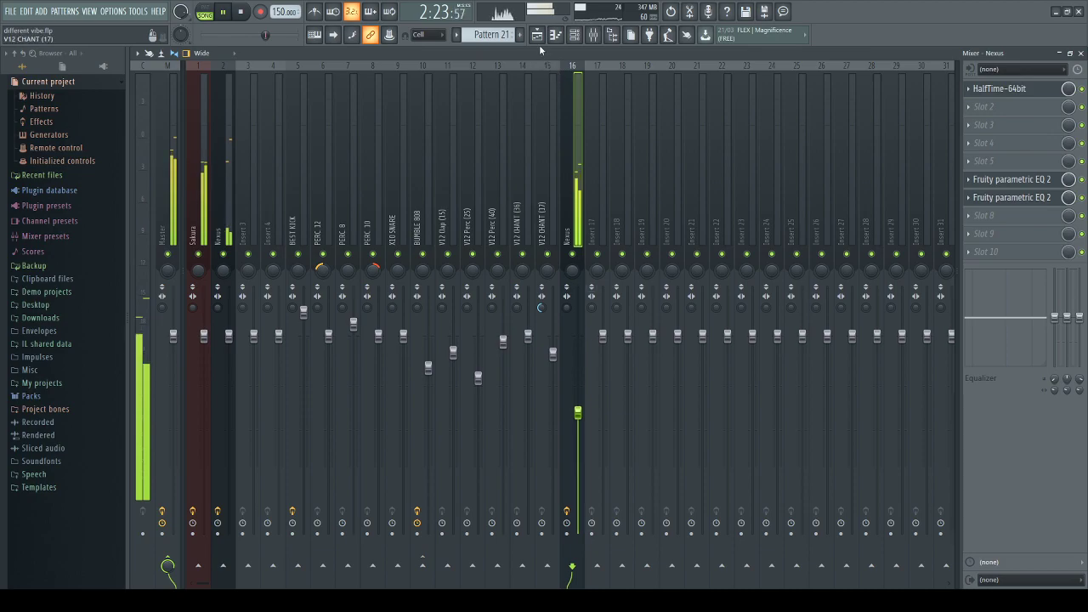
key(F5)
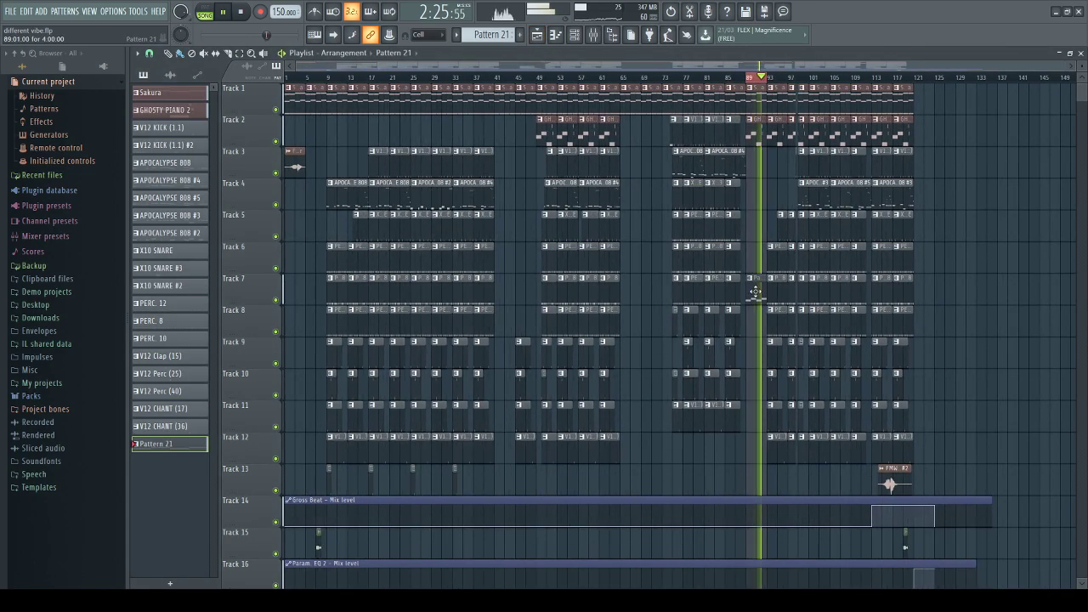
click(593, 34)
key(space)
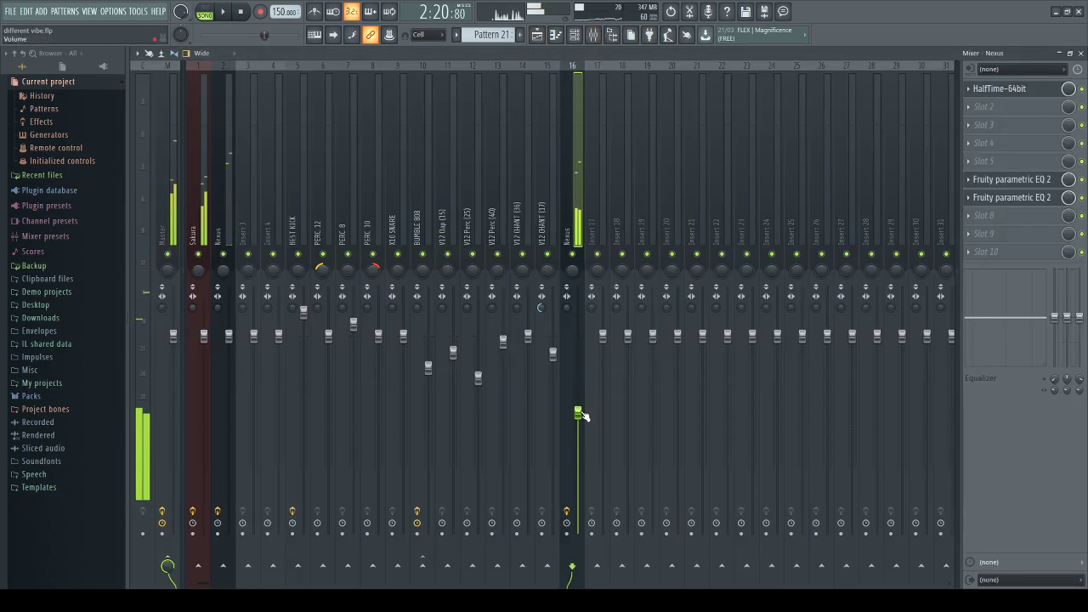
drag(582, 415, 581, 455)
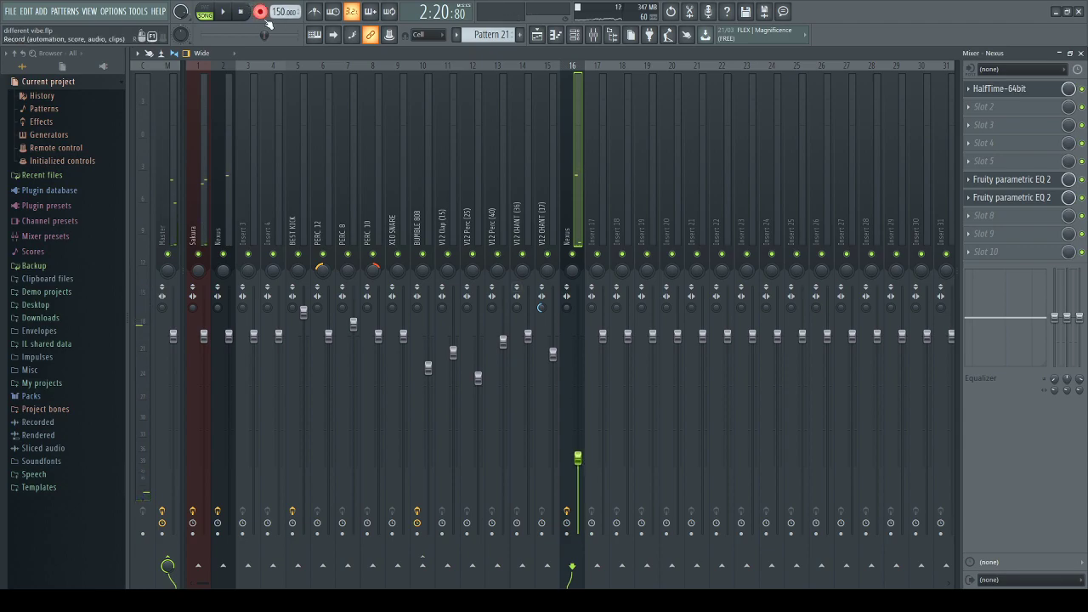
Move the flute pattern clip down to Track 17 at bar 89 and start playback from about bar 85.
click(538, 34)
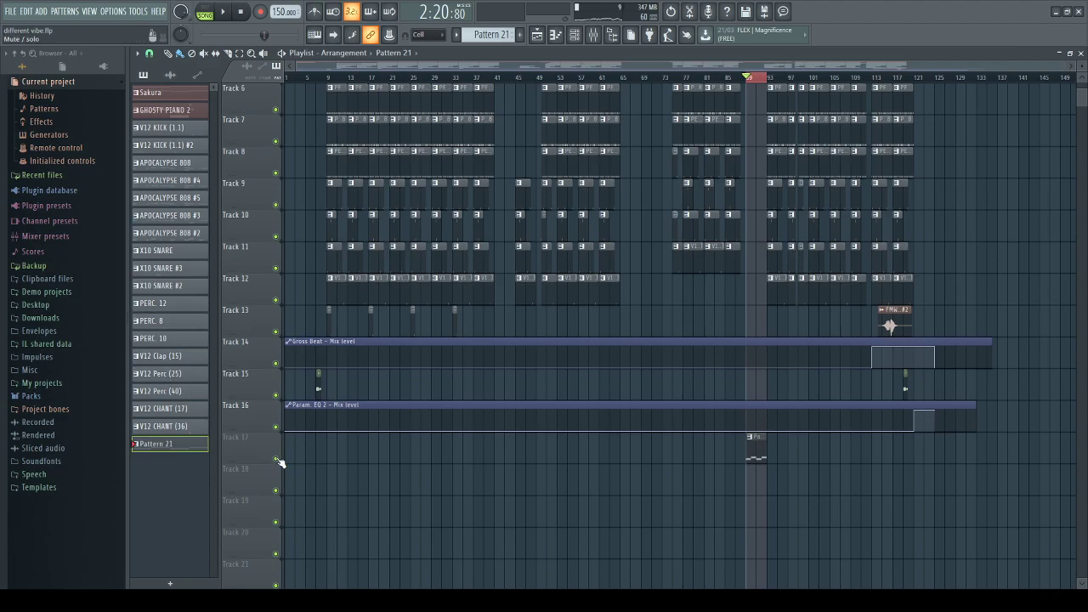
click(728, 79)
key(space)
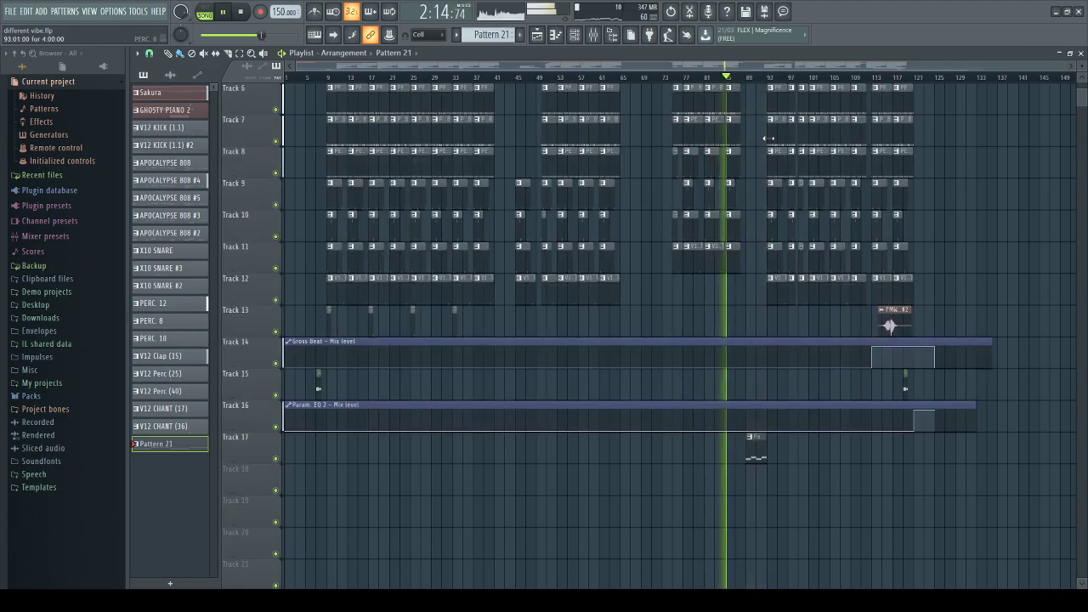
Duplicate the flute clip along Track 17 so that nine copies run from bar 89 to bar 125.
scroll(770, 255, down, 3)
drag(754, 349, 774, 362)
key(ctrl+b)
key(ctrl+b)
key(ctrl+b)
key(ctrl+b)
key(ctrl+b)
key(ctrl+b)
key(ctrl+b)
key(ctrl+b)
key(ctrl+b)
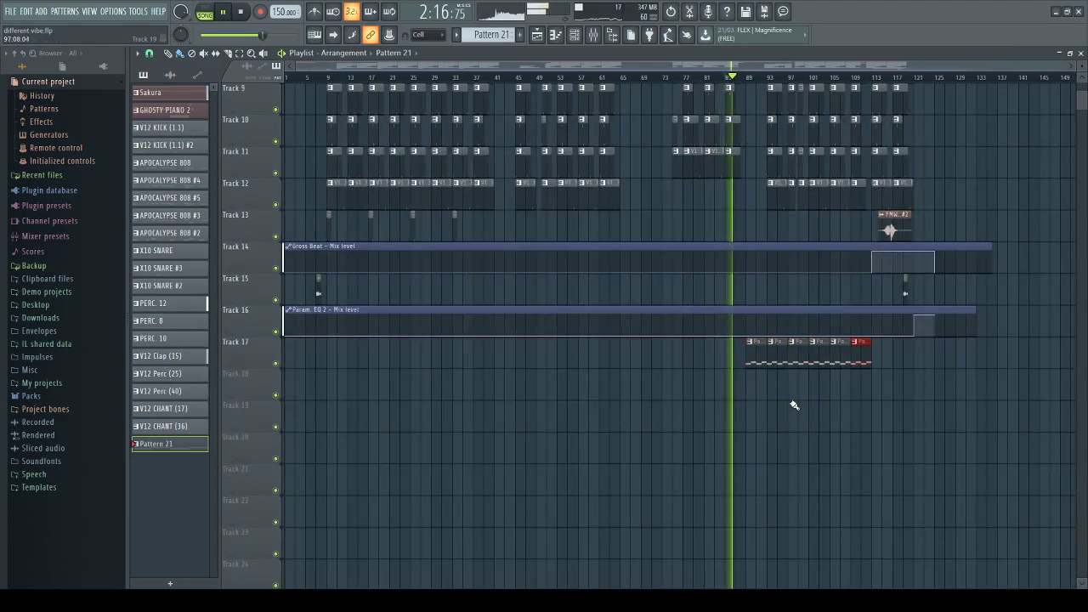
right_click(944, 360)
scroll(990, 337, up, 5)
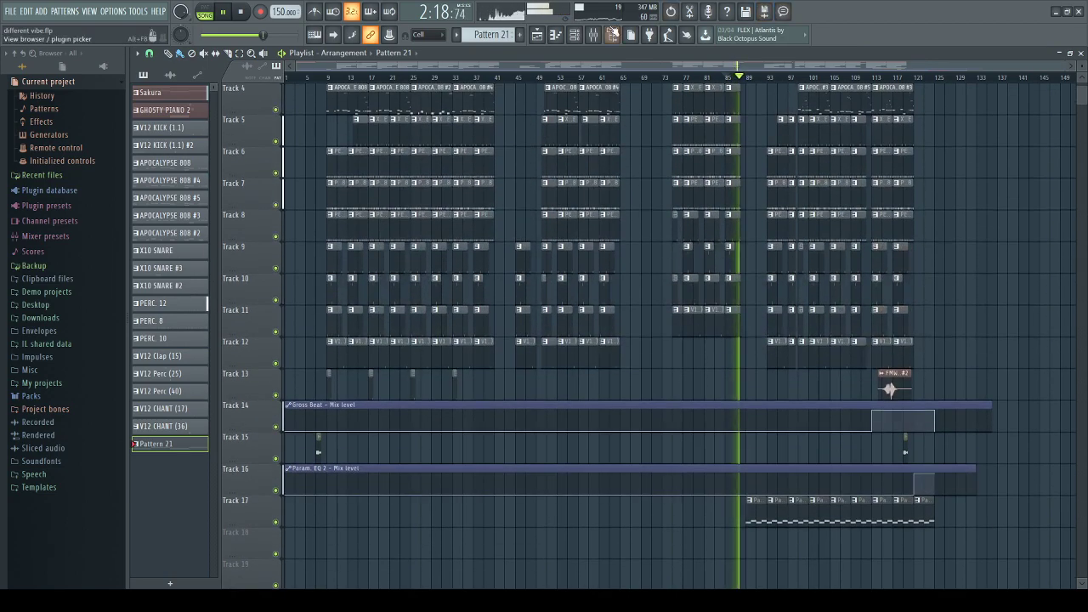
Adjust the stereo separation of Nexus mixer track 16, lower its fader slightly, and listen within the arrangement.
click(593, 34)
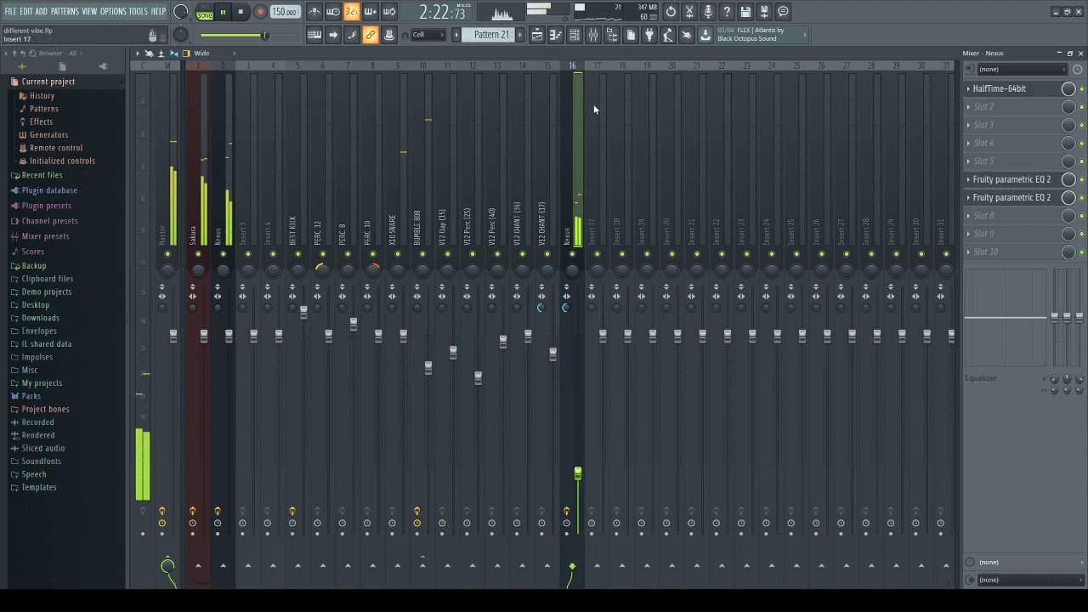
click(538, 34)
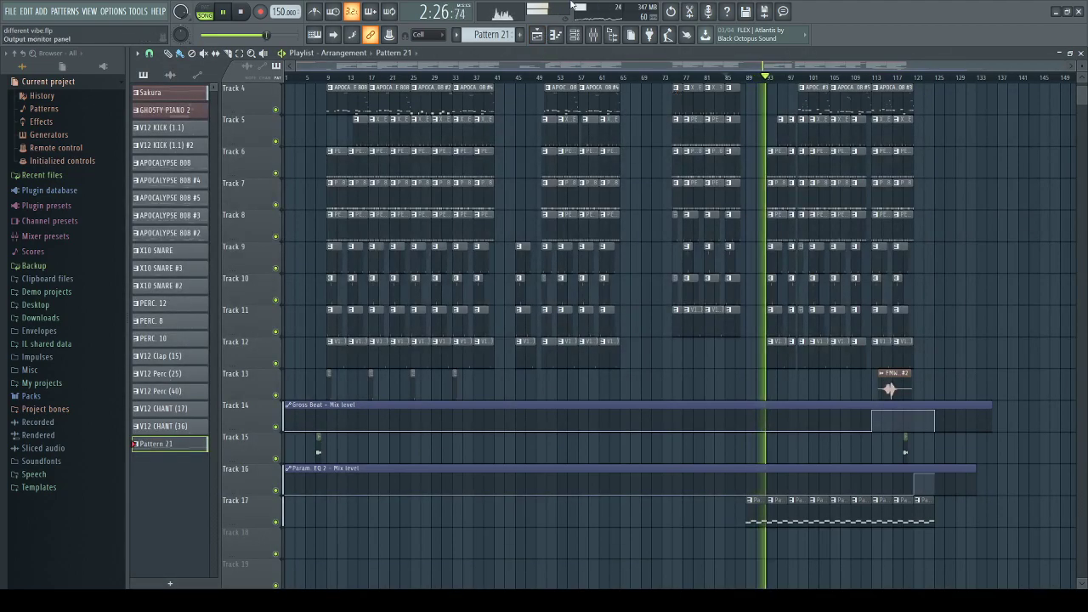
scroll(897, 397, up, 3)
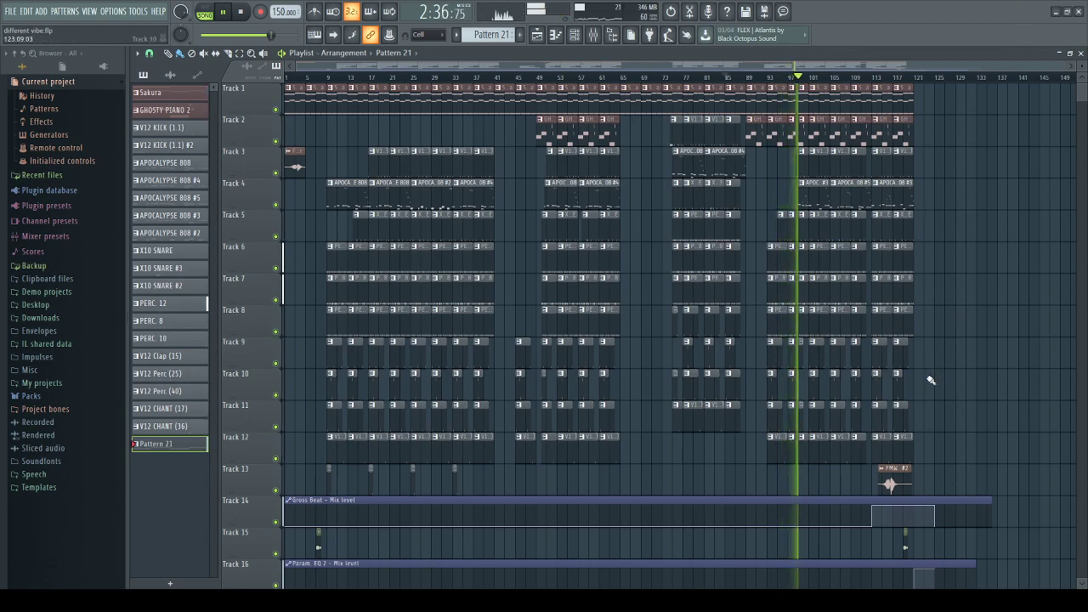
Reduce the Nexus track's volume to about -24.4 dB while the drums play.
click(606, 39)
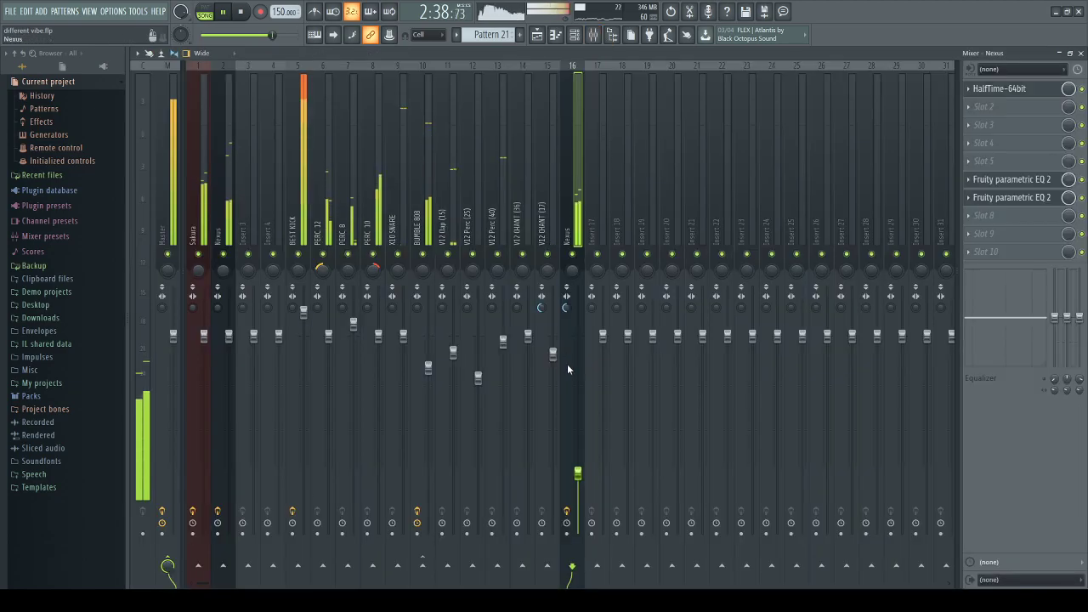
drag(578, 473, 578, 494)
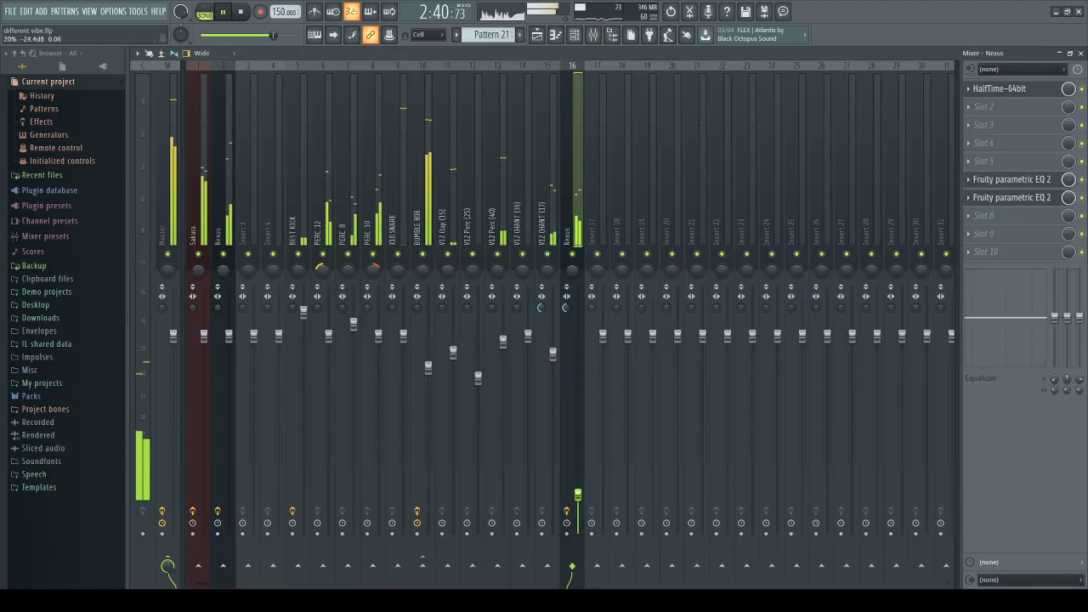
click(536, 34)
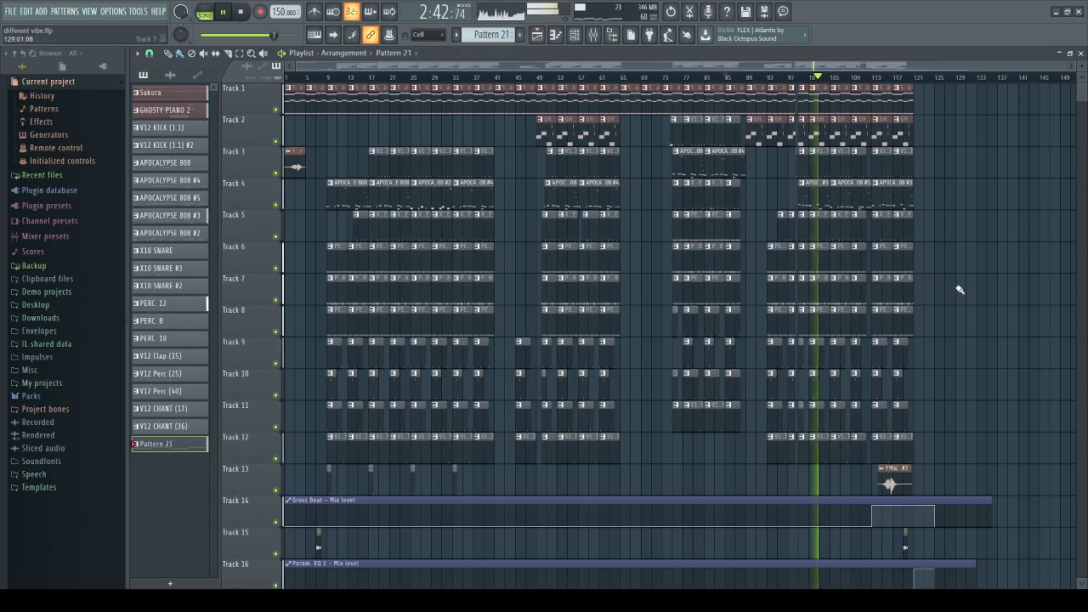
Check the Nexus flute's preset and sound settings, then return to the arrangement.
scroll(982, 319, down, 4)
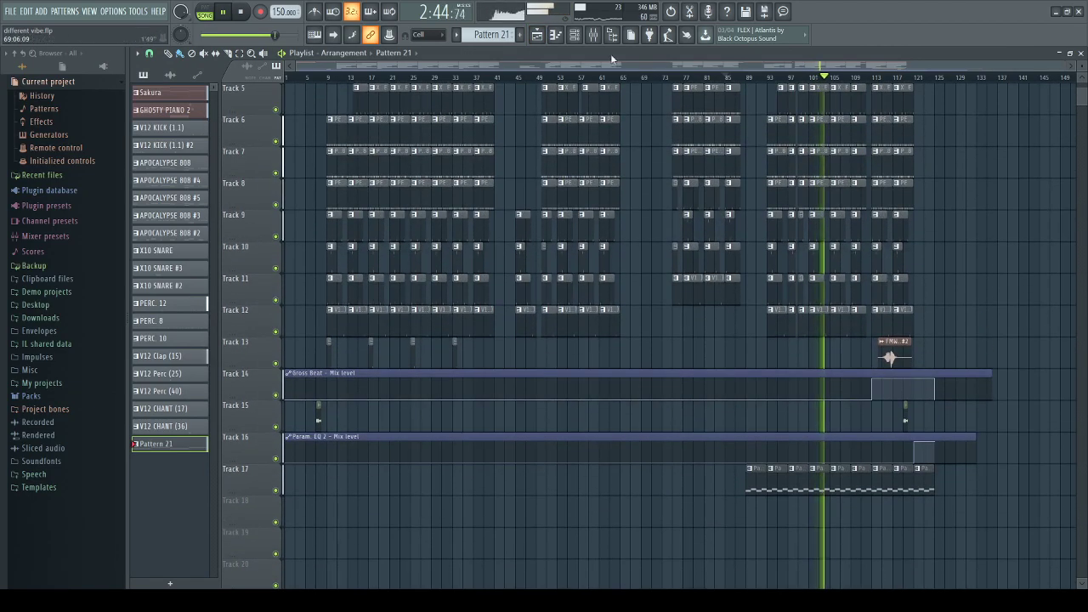
click(575, 34)
click(274, 453)
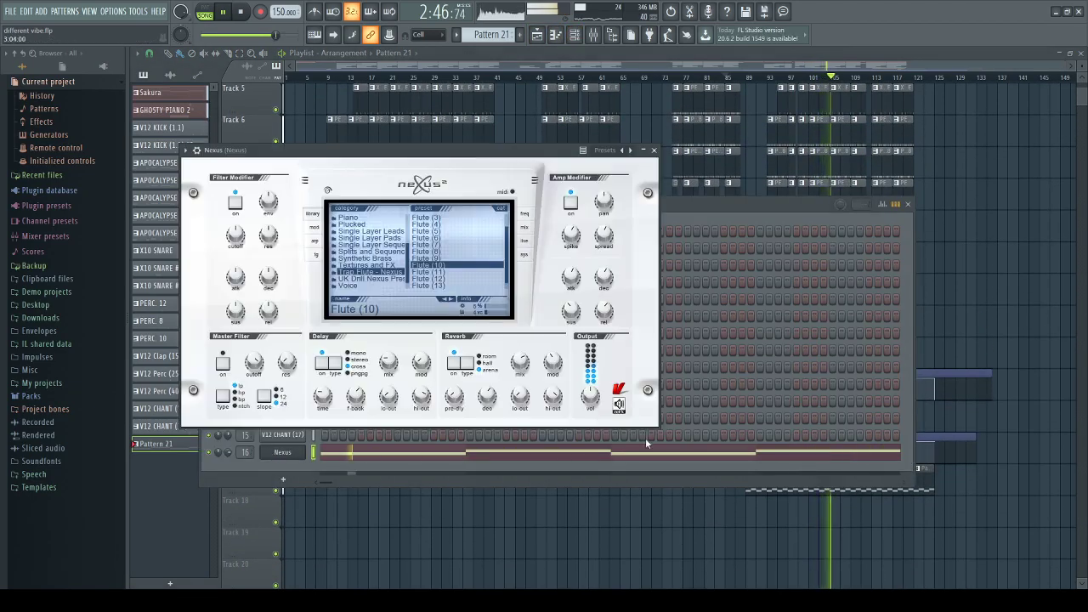
right_click(1000, 405)
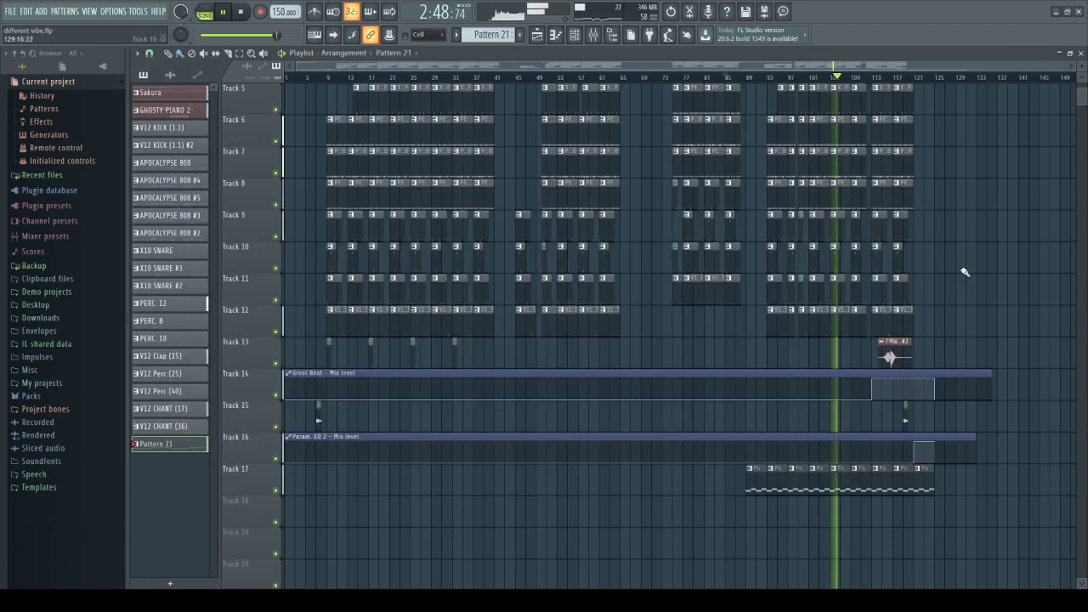
Add Fruity PanOMatic in slot 2 of the Nexus track, with its LFO modulating pan and the LFO amount adjusted.
click(593, 34)
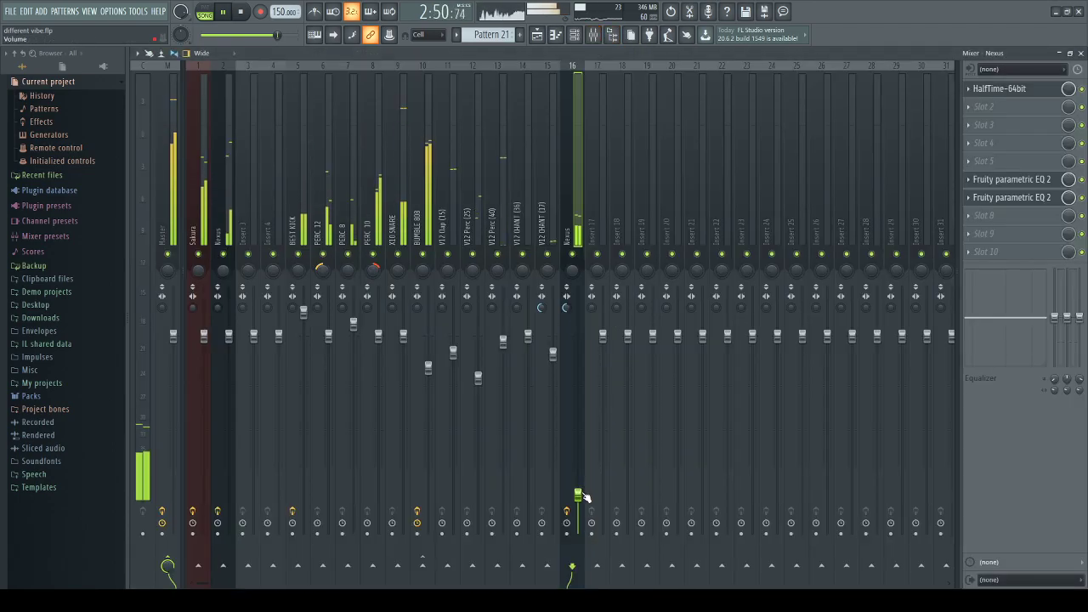
click(828, 95)
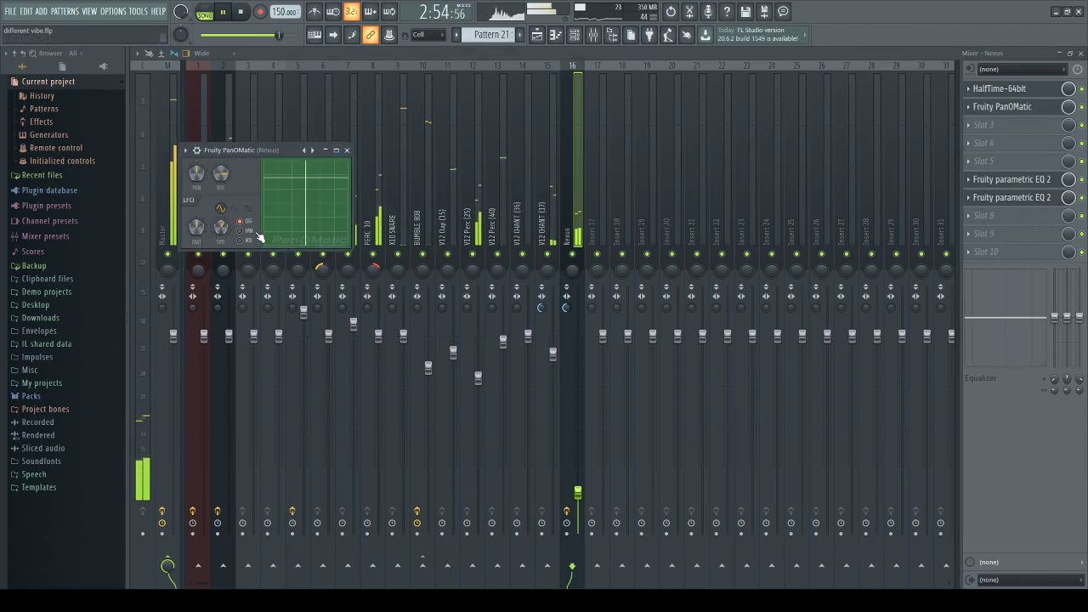
drag(196, 227, 195, 219)
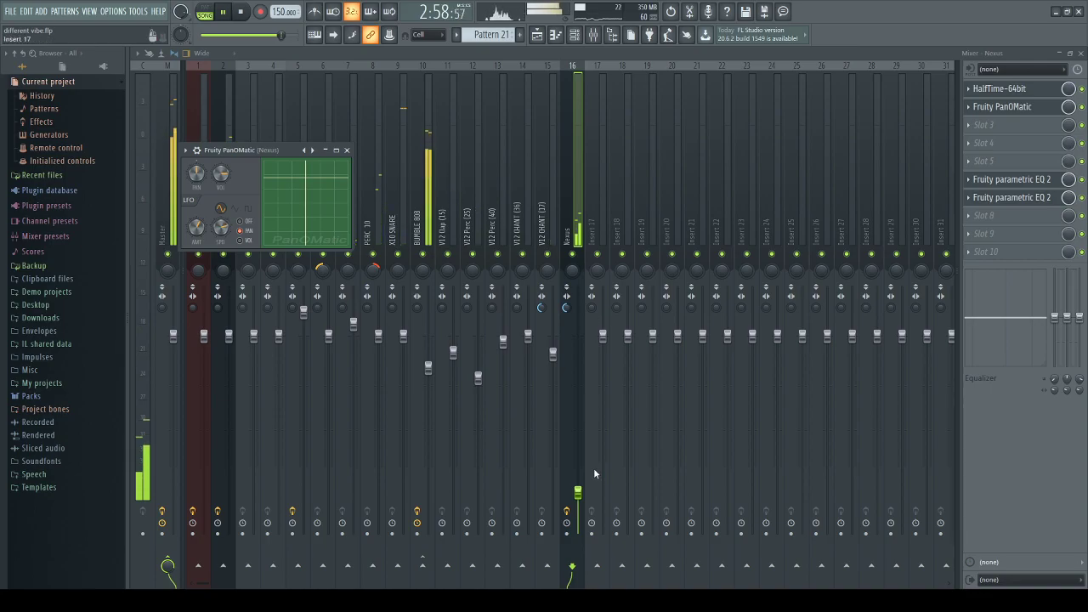
key(Escape)
Play the arrangement from just before the bar 89 break to check how the panned flute enters.
click(536, 34)
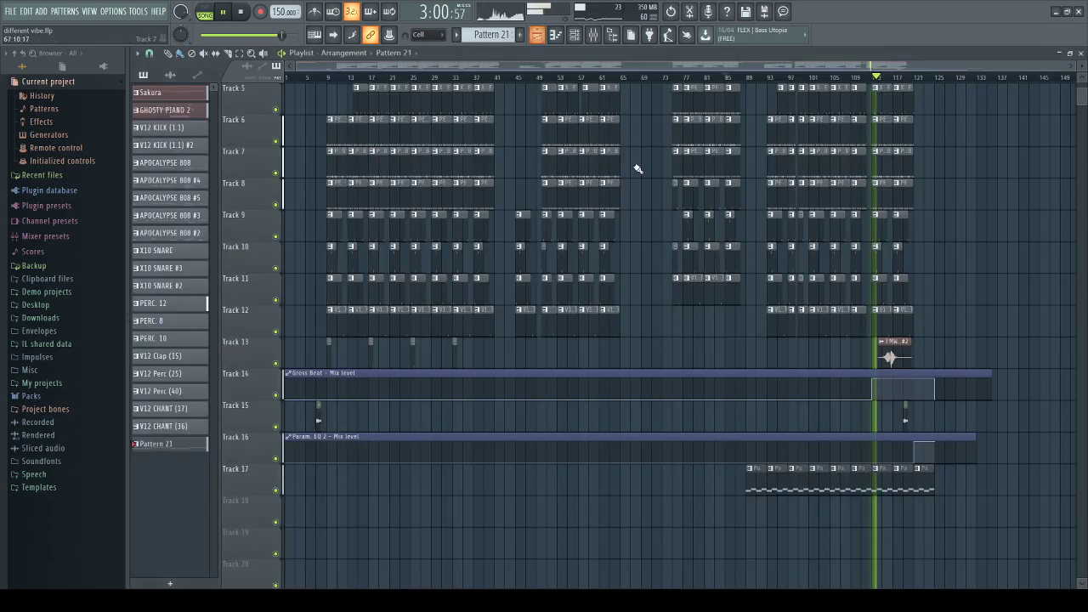
scroll(977, 249, up, 1)
scroll(977, 249, up, 2)
key(space)
scroll(829, 174, up, 4)
key(space)
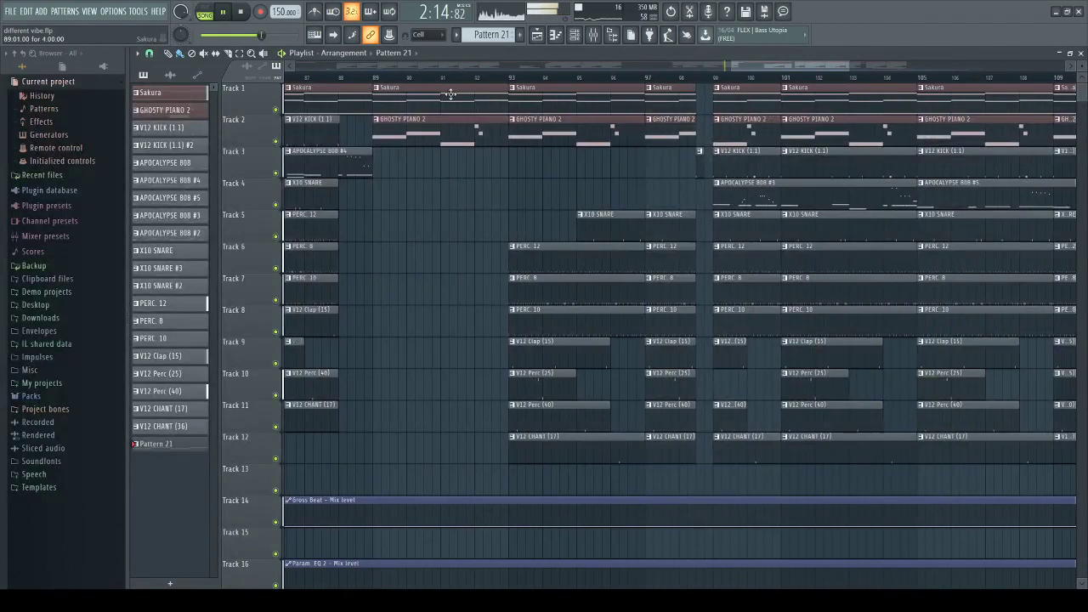
key(space)
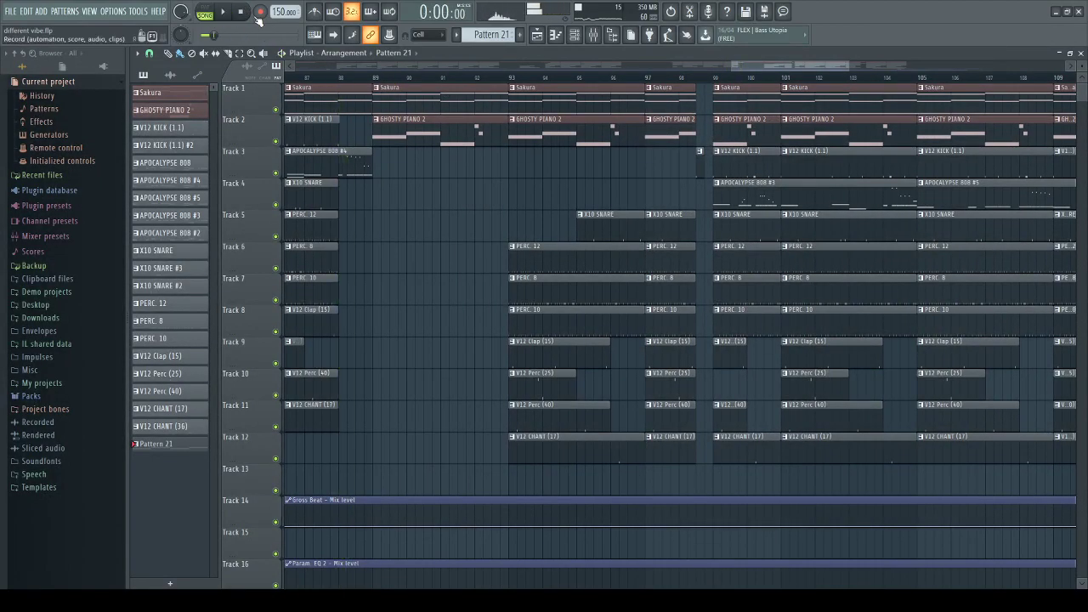
Replay the break and raise the Nexus track's fader to about -21.5 dB.
key(space)
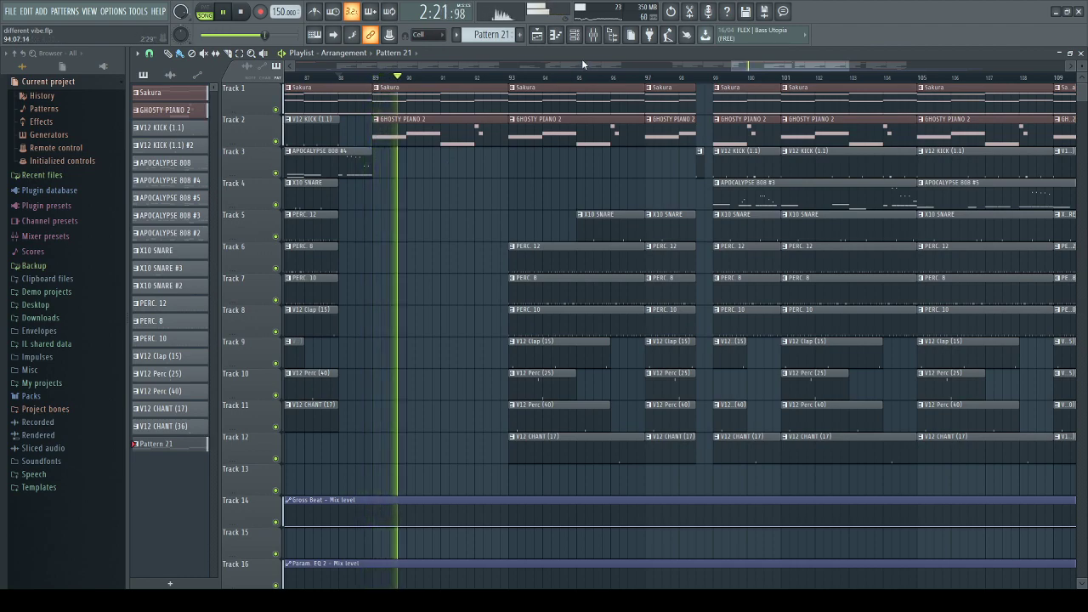
click(593, 34)
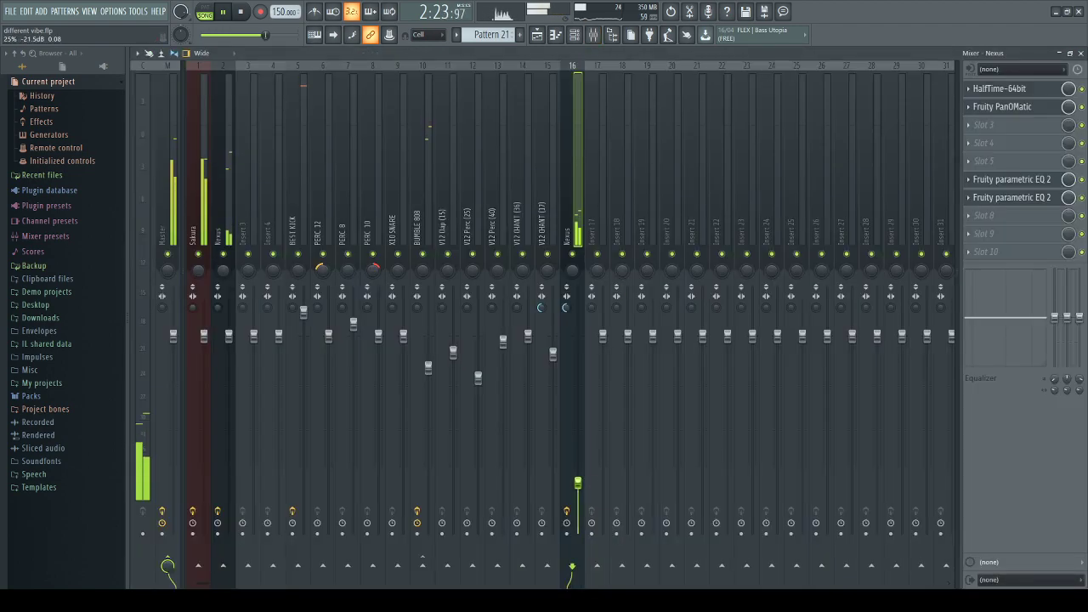
click(537, 37)
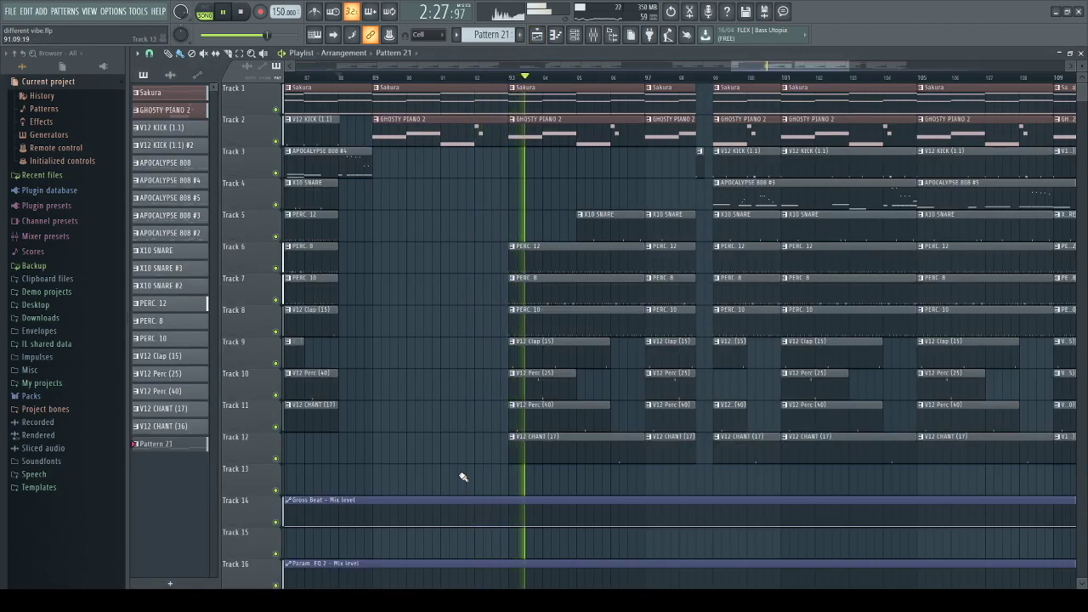
Look over the full arrangement and save the project.
scroll(597, 458, down, 5)
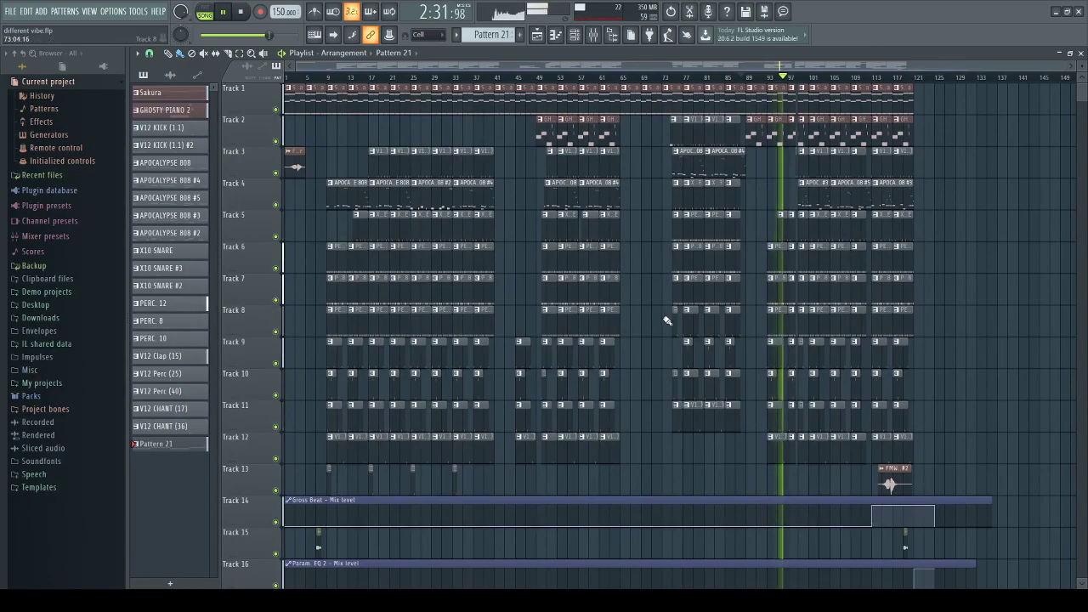
scroll(887, 325, up, 3)
key(ctrl+s)
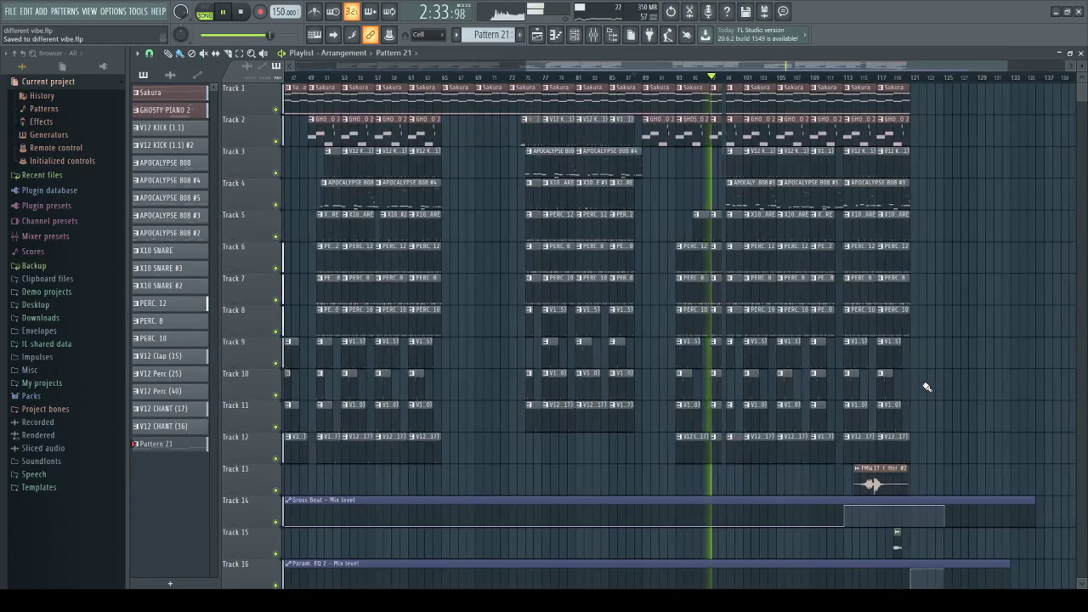
Listen to the arrangement from about bar 97 to bar 113, checking the drums with the flute layer, and stop playback.
scroll(739, 436, up, 5)
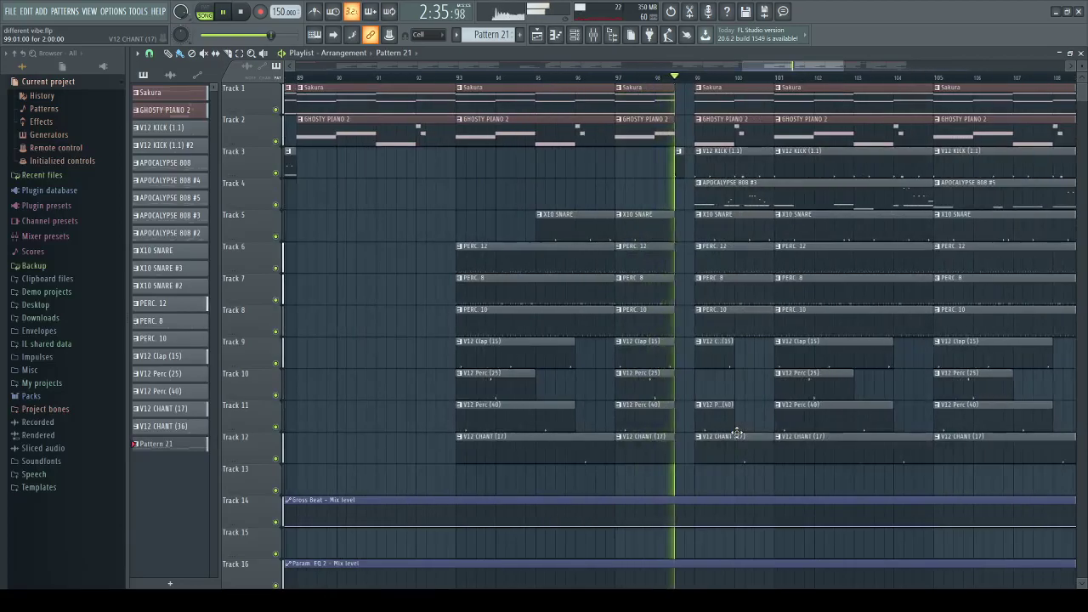
scroll(737, 435, down, 6)
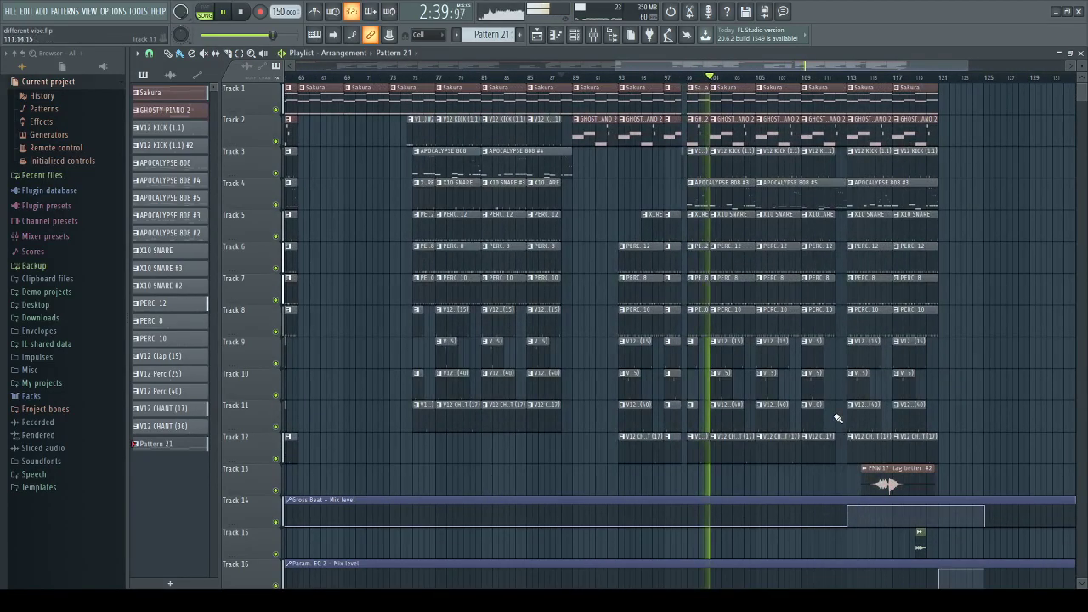
scroll(855, 268, down, 5)
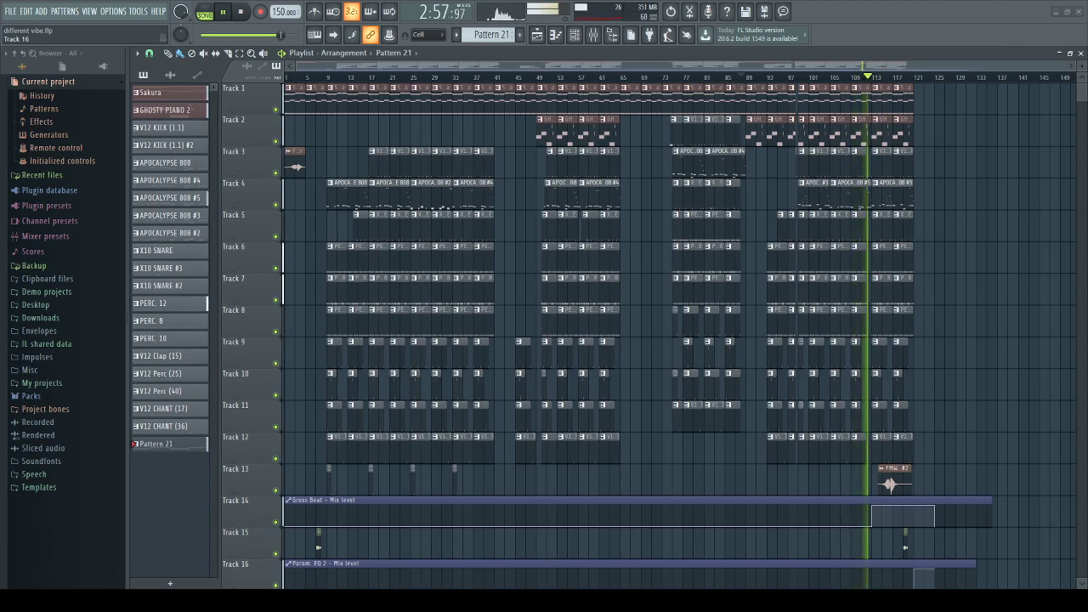
key(space)
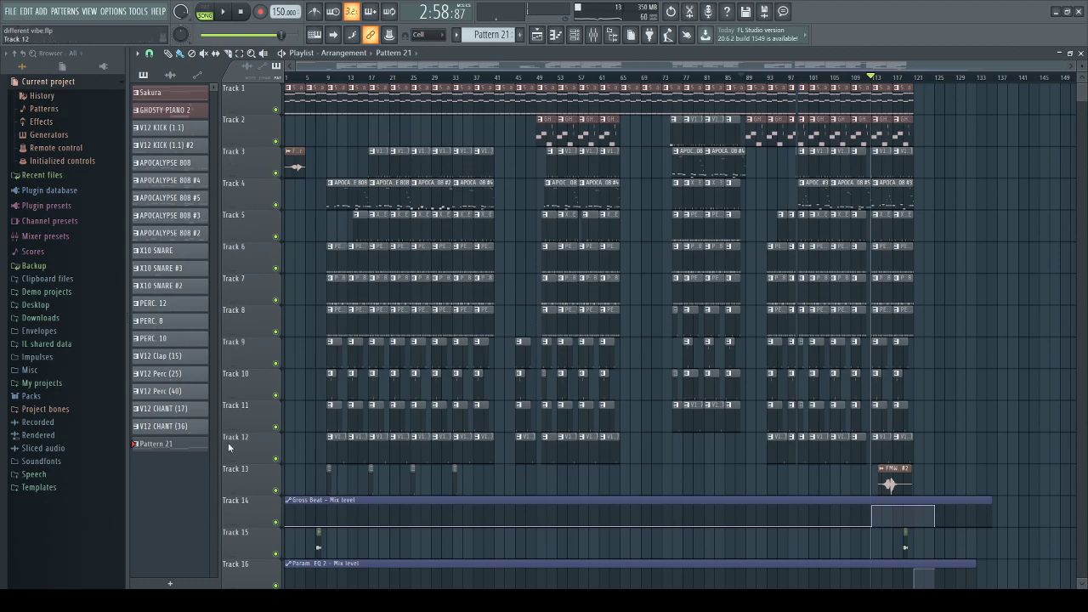
scroll(227, 446, down, 4)
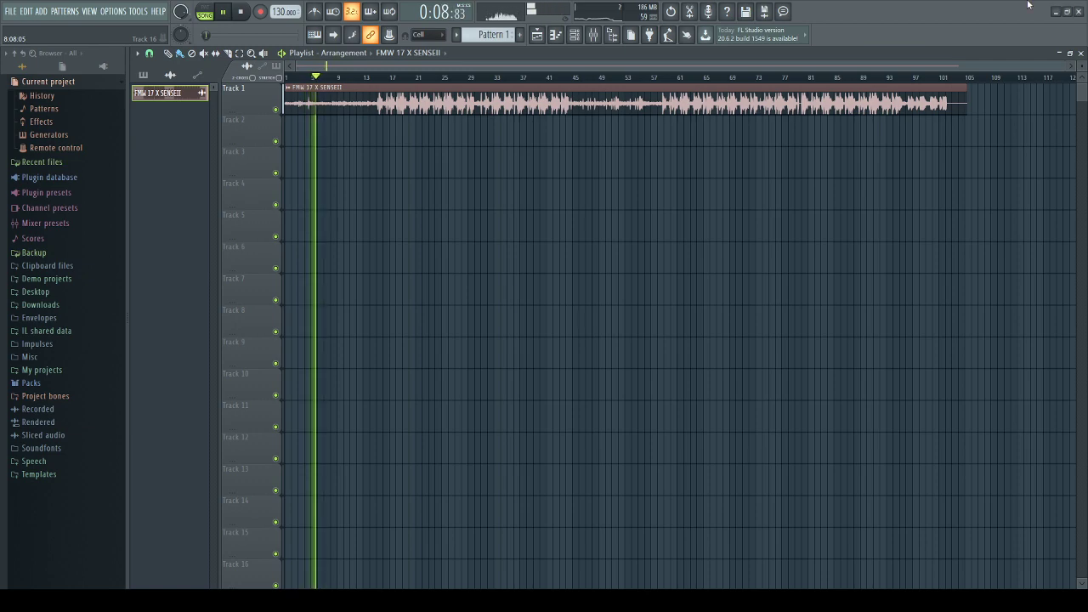
Play the FMW 17 X SENSEII audio clip from its intro into the fuller section starting around bar 15.
key(space)
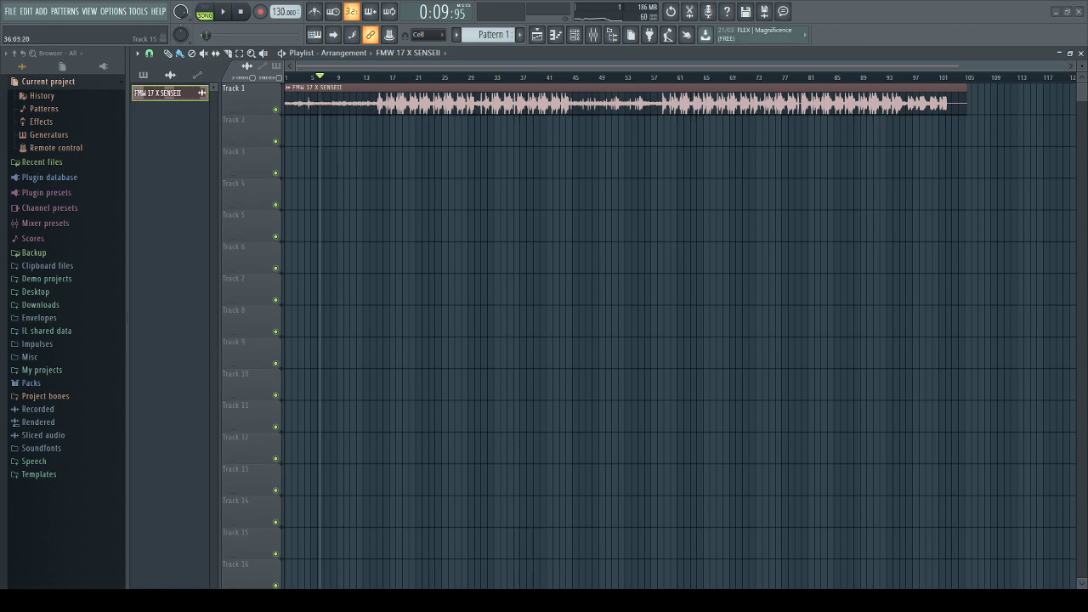
key(space)
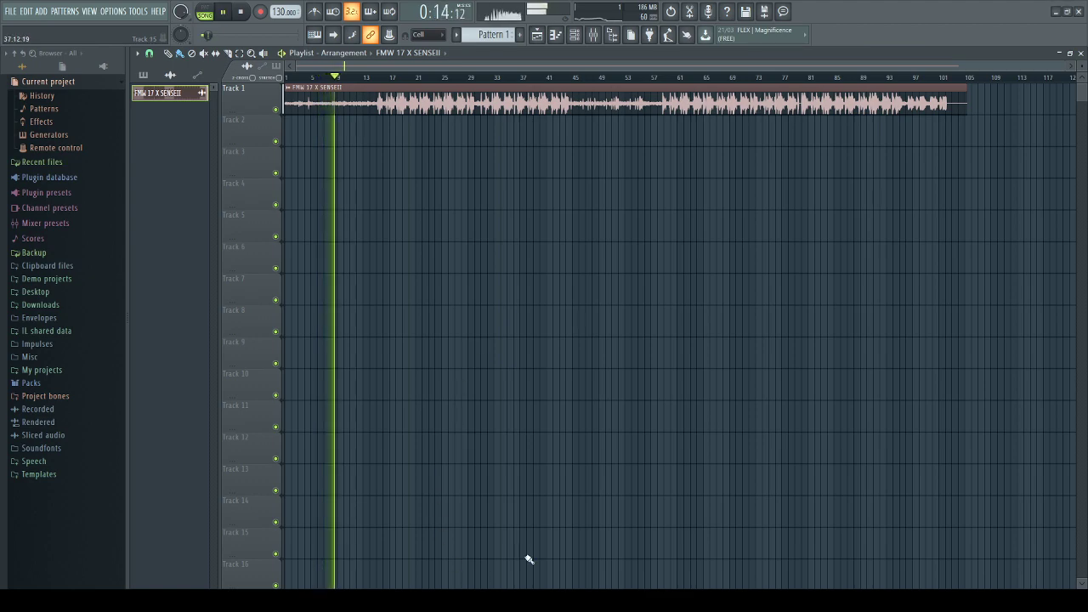
scroll(384, 278, up, 2)
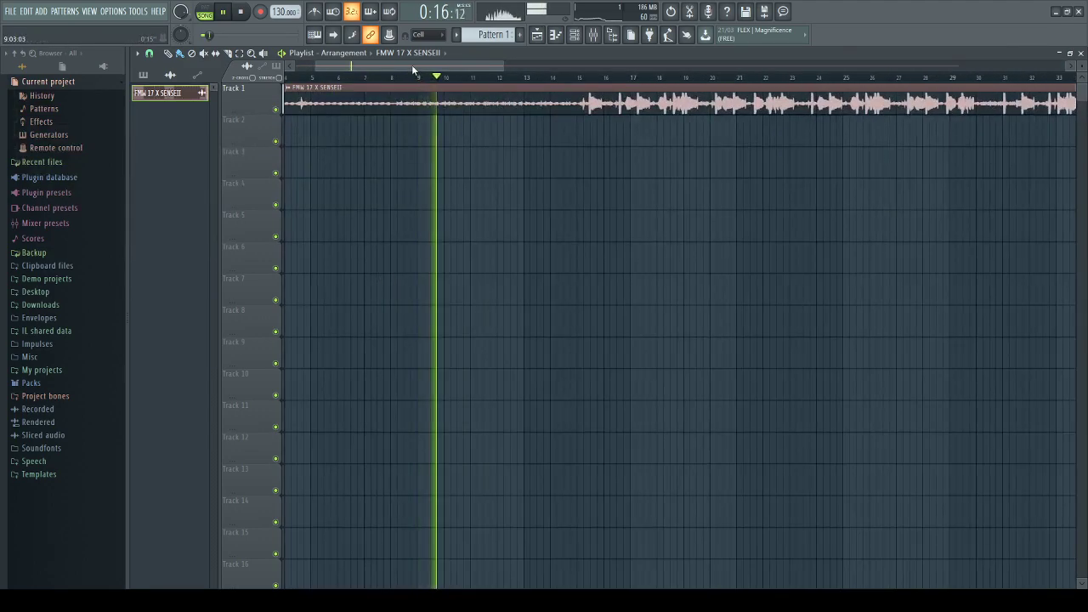
drag(412, 64, 440, 67)
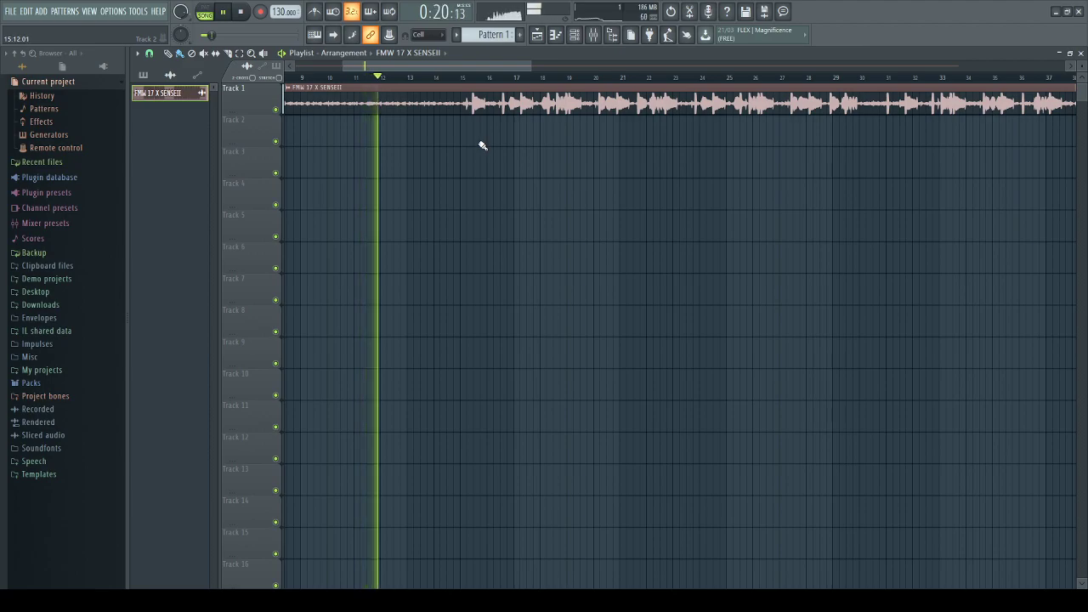
scroll(482, 147, up, 5)
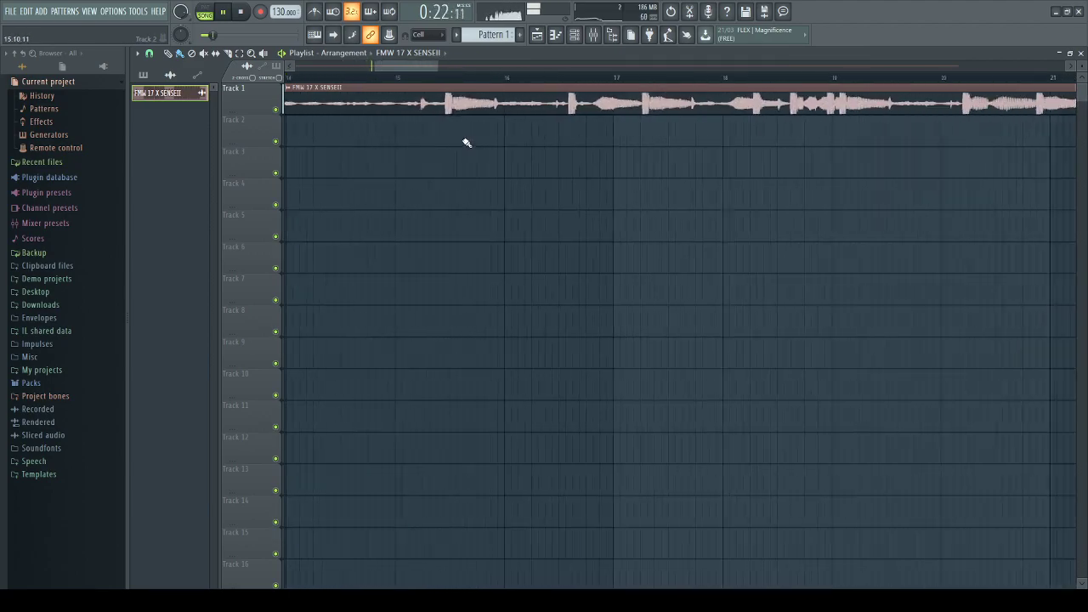
scroll(466, 143, down, 5)
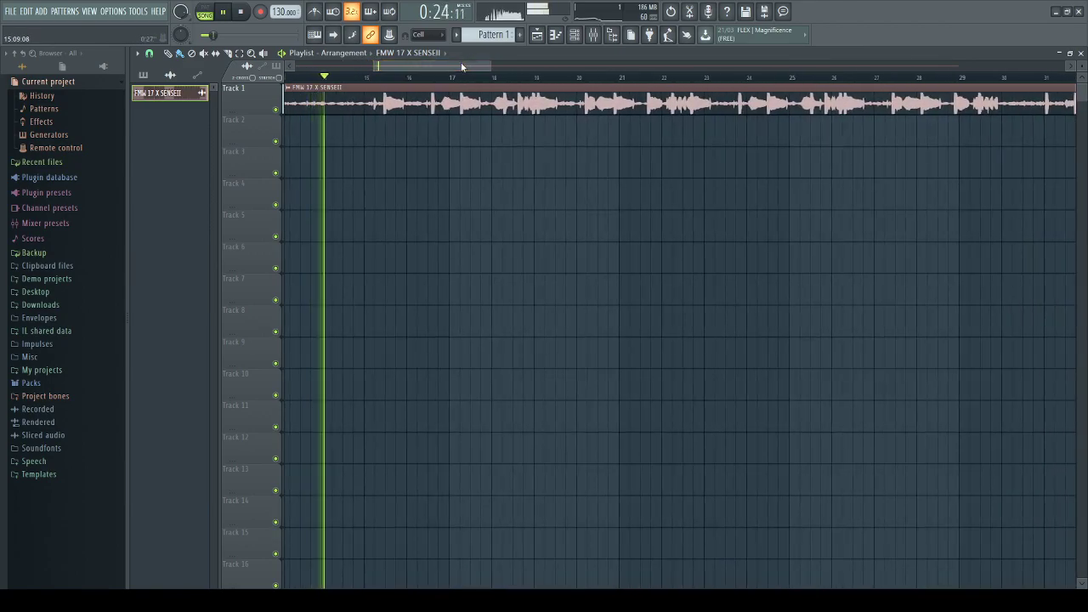
scroll(488, 127, down, 5)
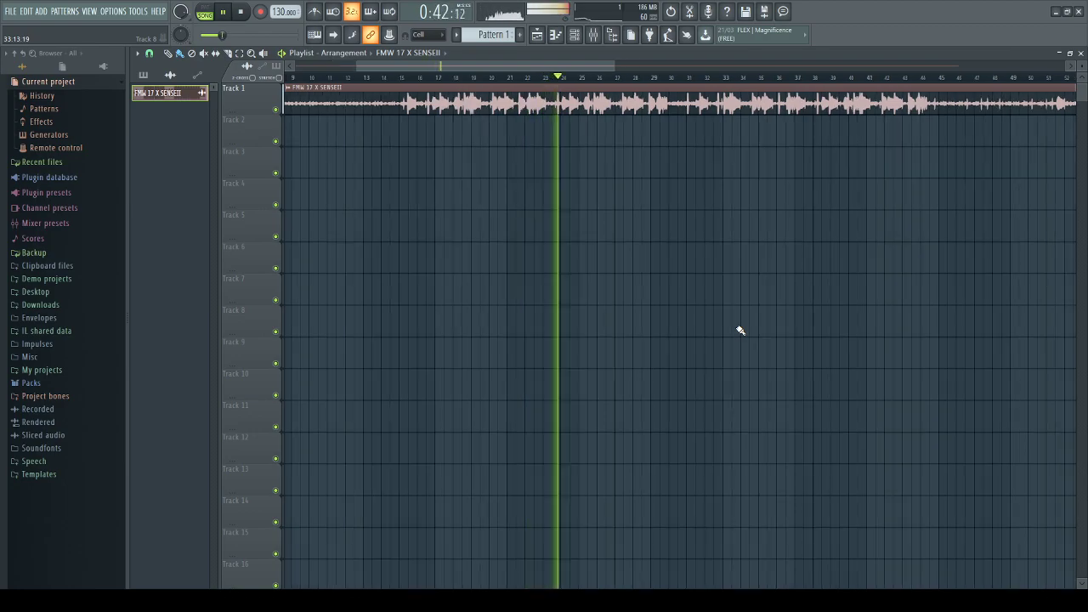
Follow the clip's waveform during playback from about bar 24 to bar 31, examining the hits in the first full section.
ctrl+scroll(741, 330, up, 3)
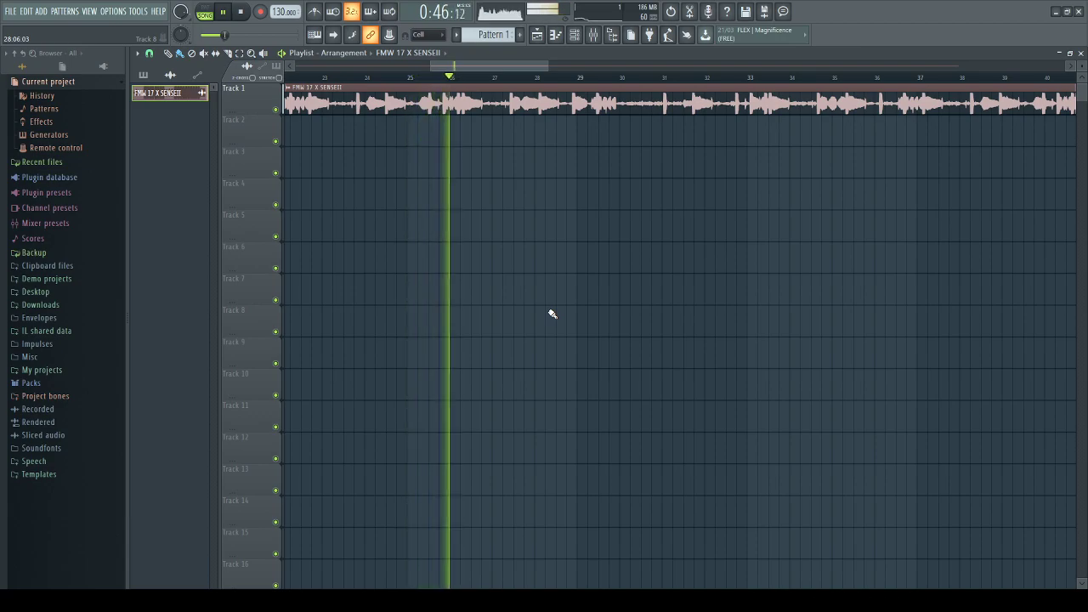
ctrl+scroll(571, 352, down, 2)
ctrl+scroll(565, 340, up, 2)
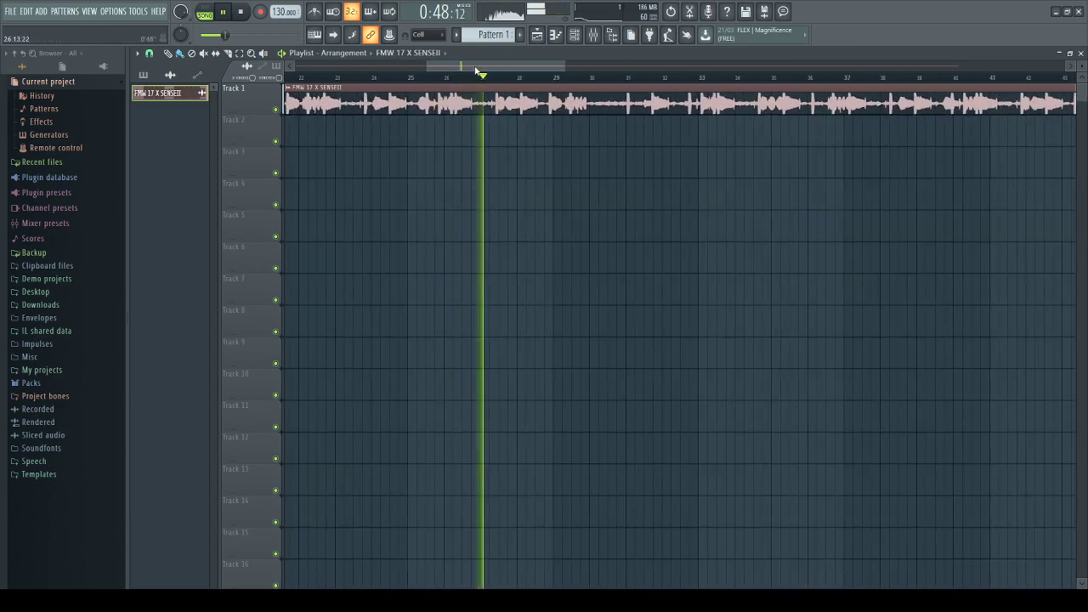
drag(476, 68, 497, 64)
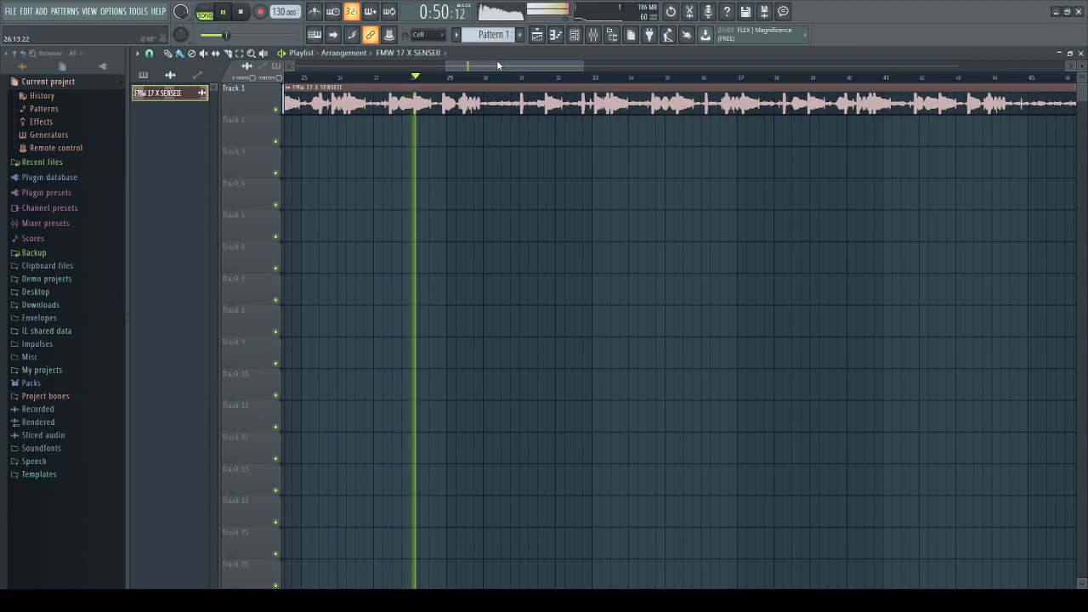
ctrl+scroll(399, 136, up, 3)
ctrl+drag(396, 138, 498, 156)
ctrl+scroll(488, 157, down, 2)
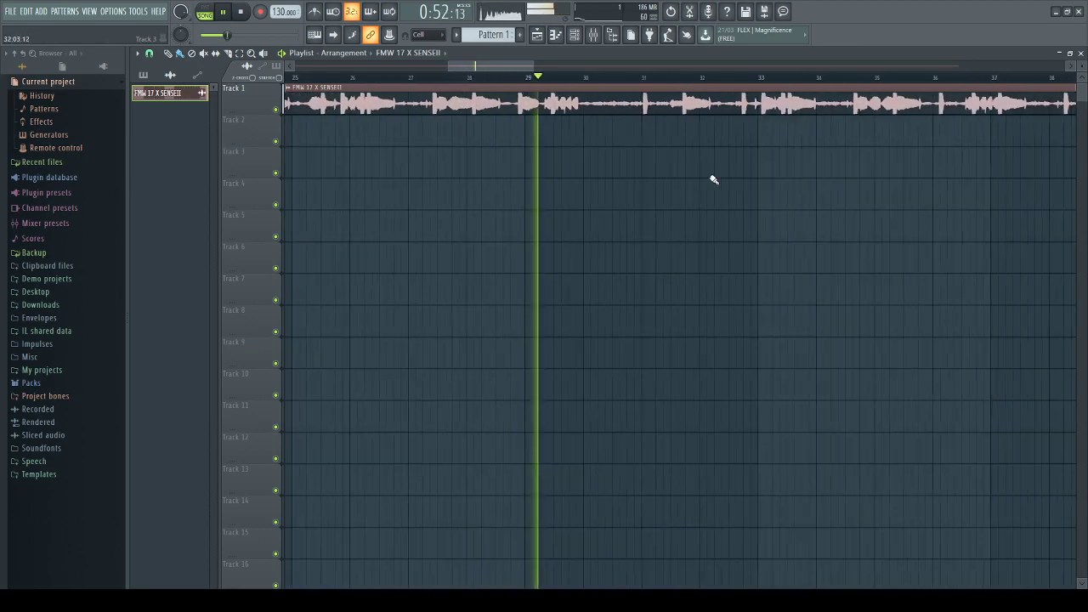
ctrl+scroll(571, 171, down, 3)
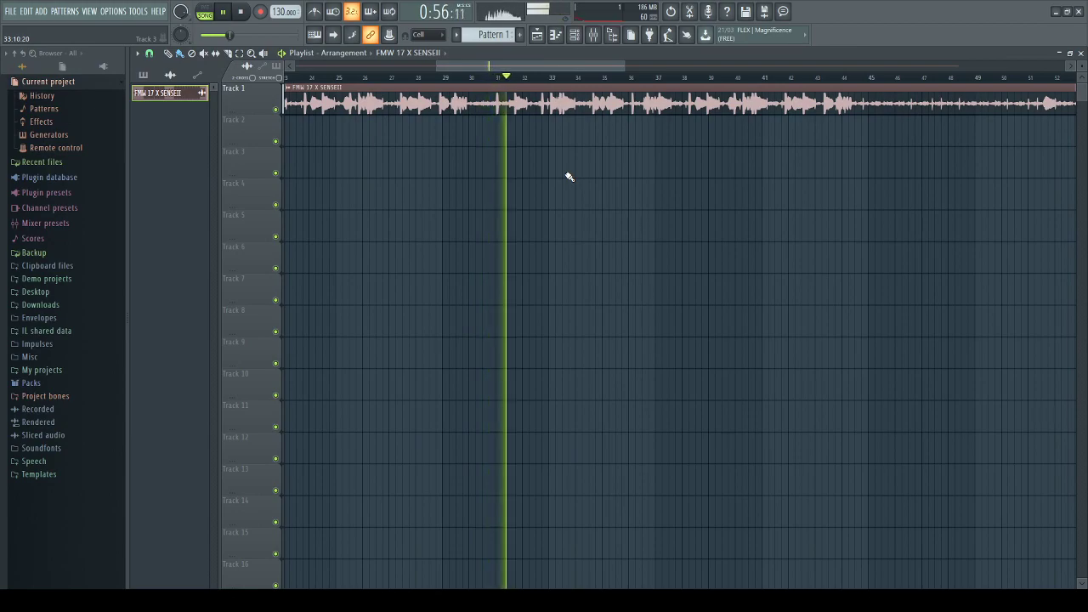
Listen to the rest of the clip's first full section, from about bar 31 to the break near bar 44.
ctrl+scroll(568, 175, up, 4)
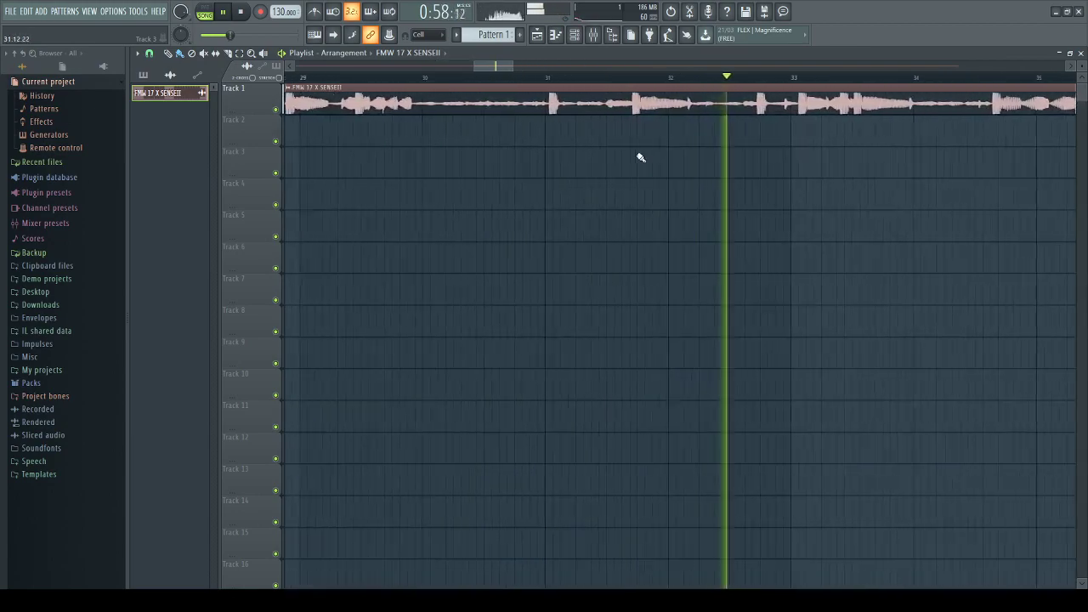
ctrl+scroll(641, 158, down, 3)
drag(536, 70, 594, 84)
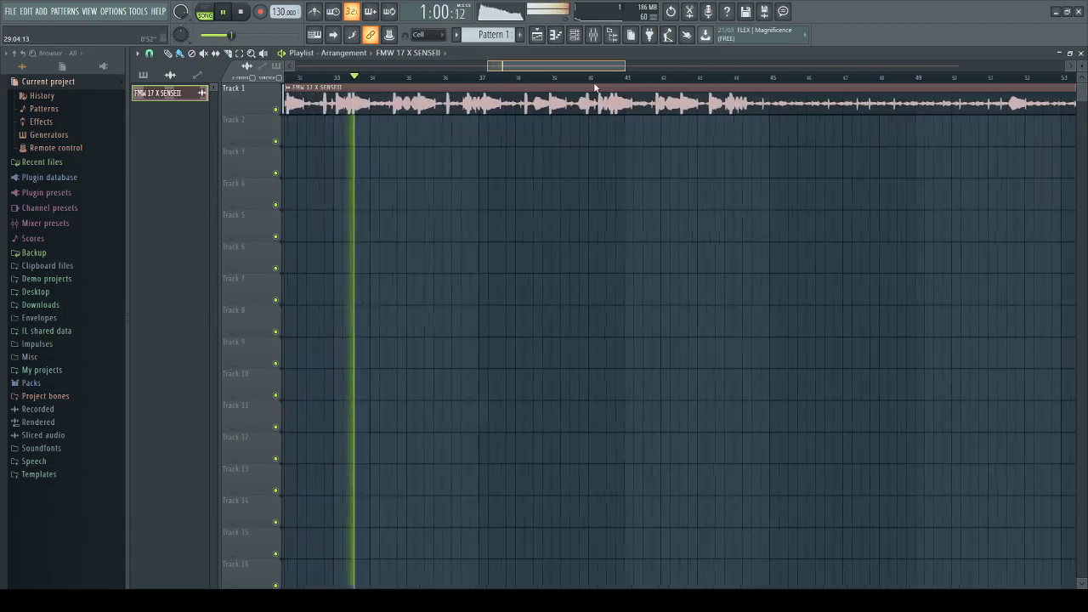
ctrl+scroll(581, 162, down, 2)
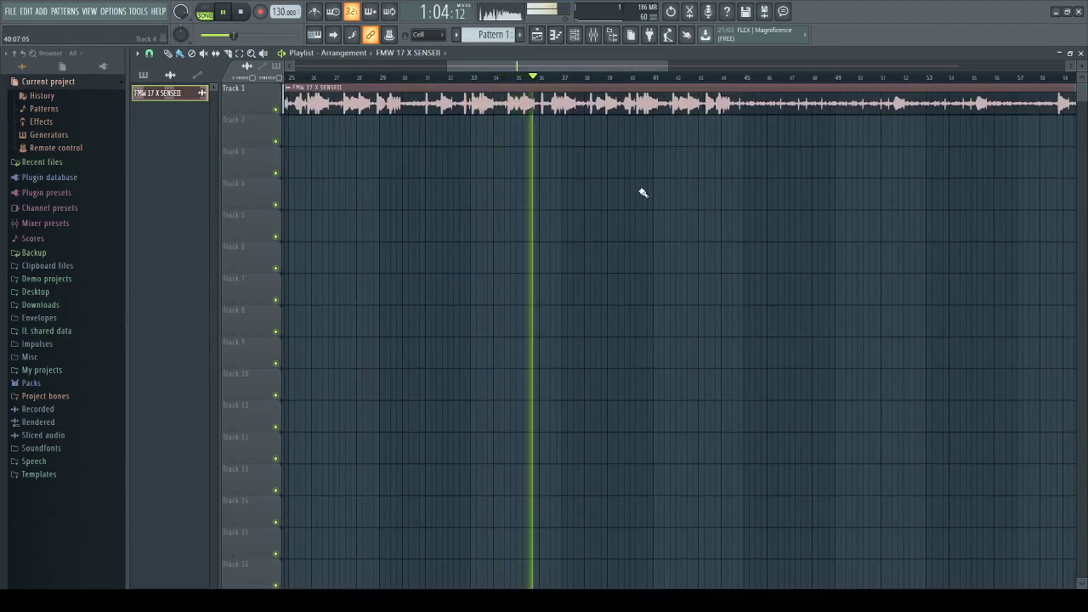
ctrl+scroll(633, 189, up, 3)
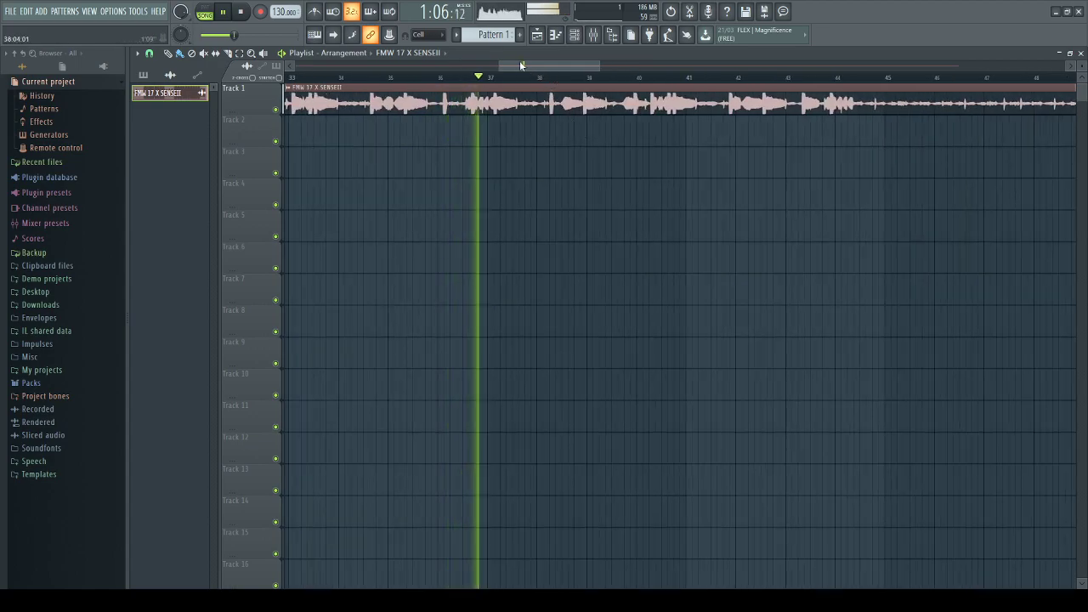
drag(521, 65, 530, 65)
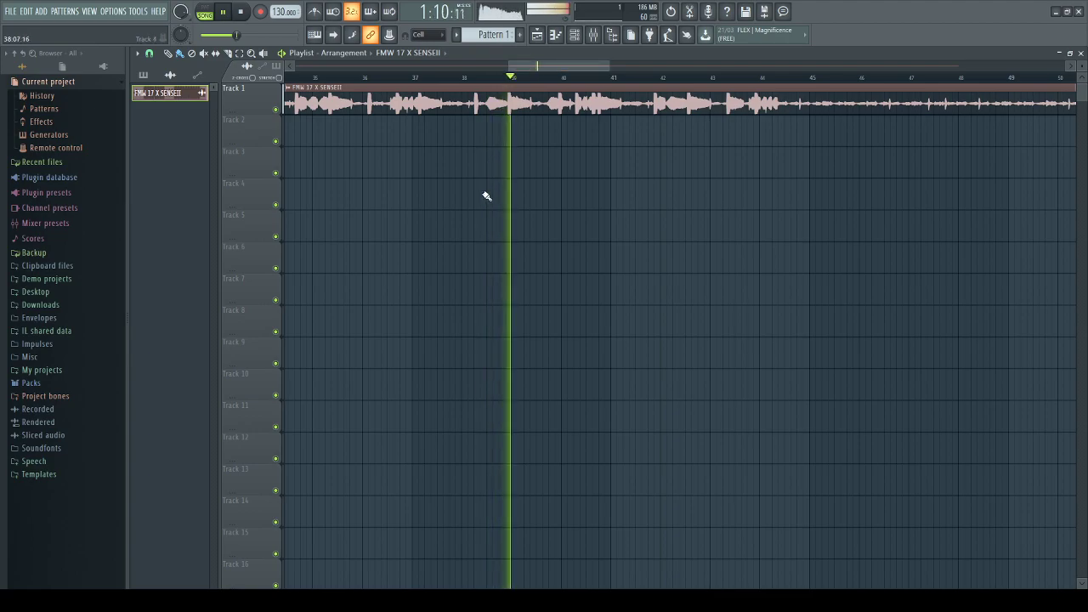
drag(536, 65, 556, 66)
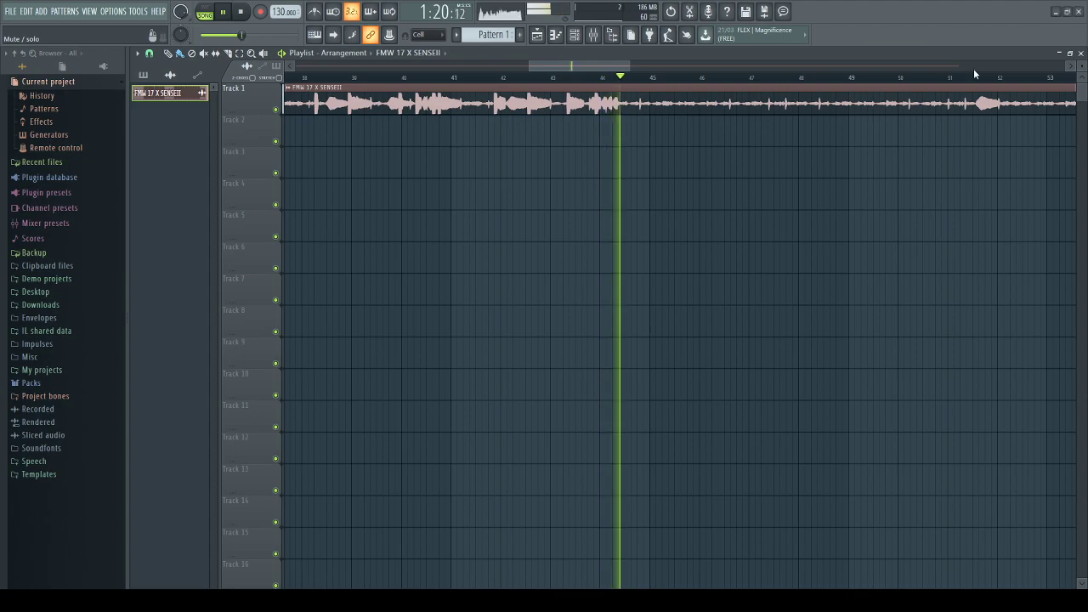
Review the clip's quiet break from about bar 45 to bar 56, inspecting its waveform, and stop playback.
scroll(715, 200, down, 3)
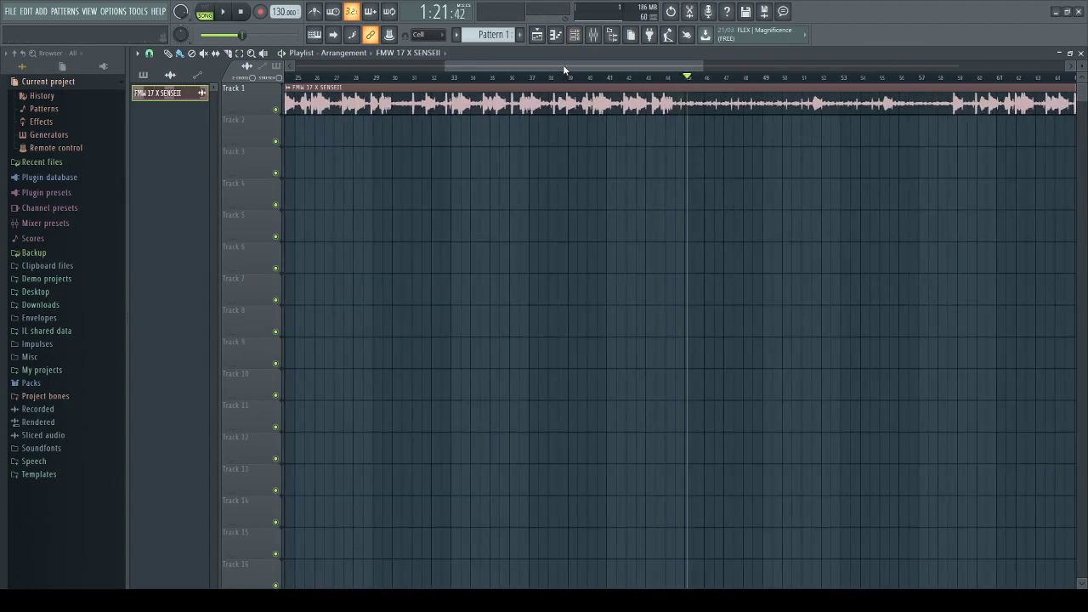
drag(563, 66, 664, 65)
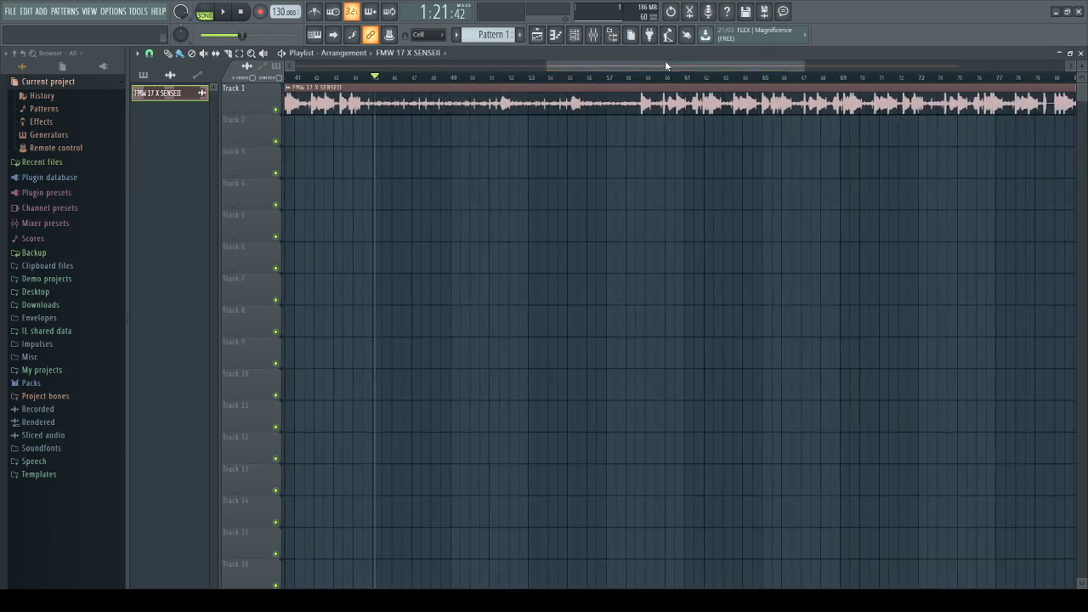
key(space)
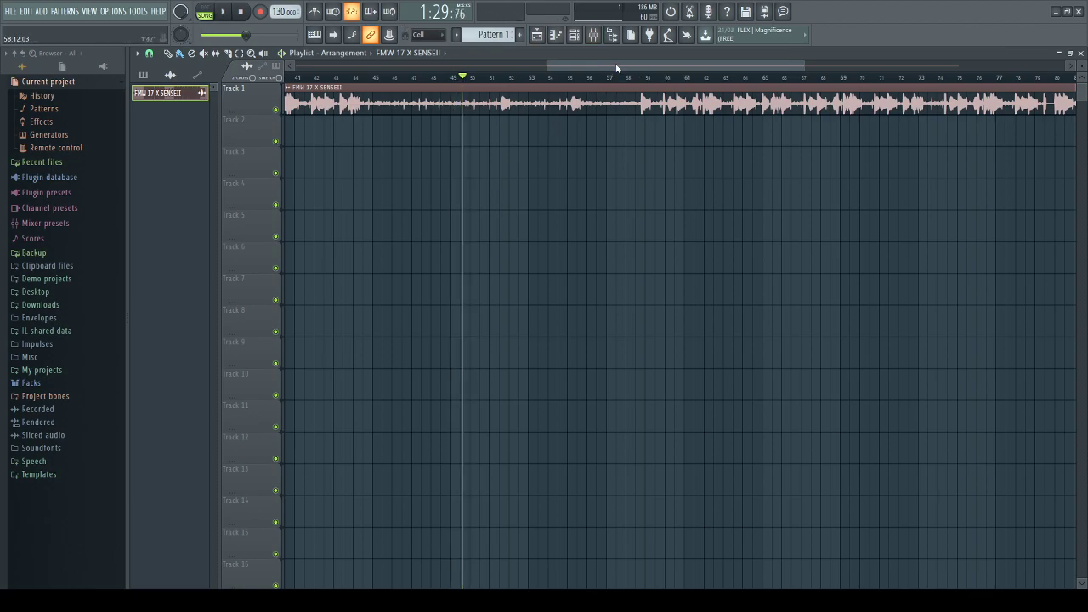
drag(617, 68, 665, 67)
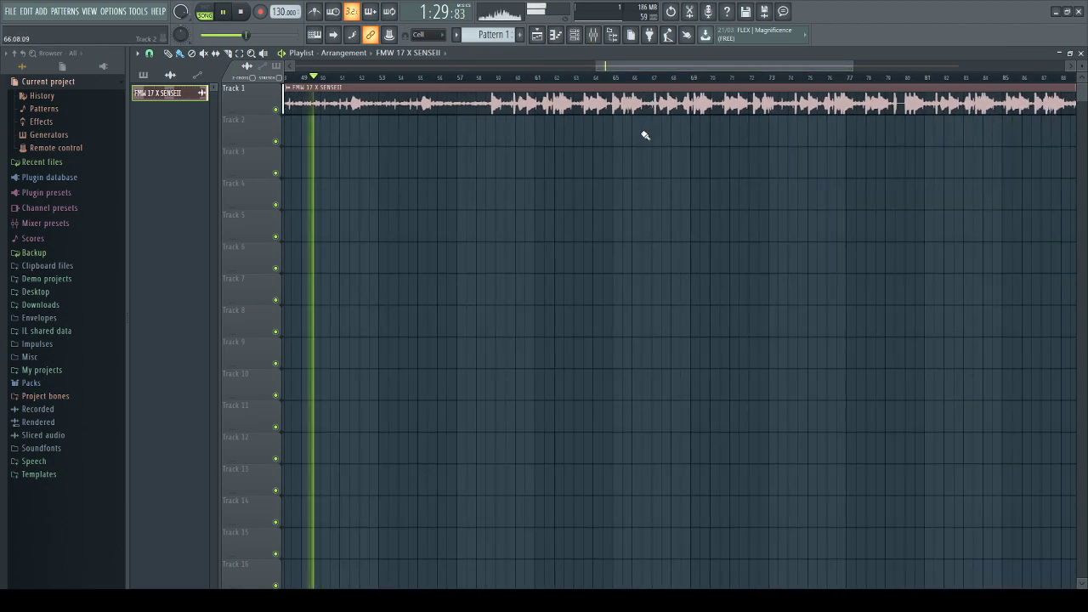
scroll(935, 153, up, 8)
drag(884, 127, 746, 177)
scroll(687, 128, down, 8)
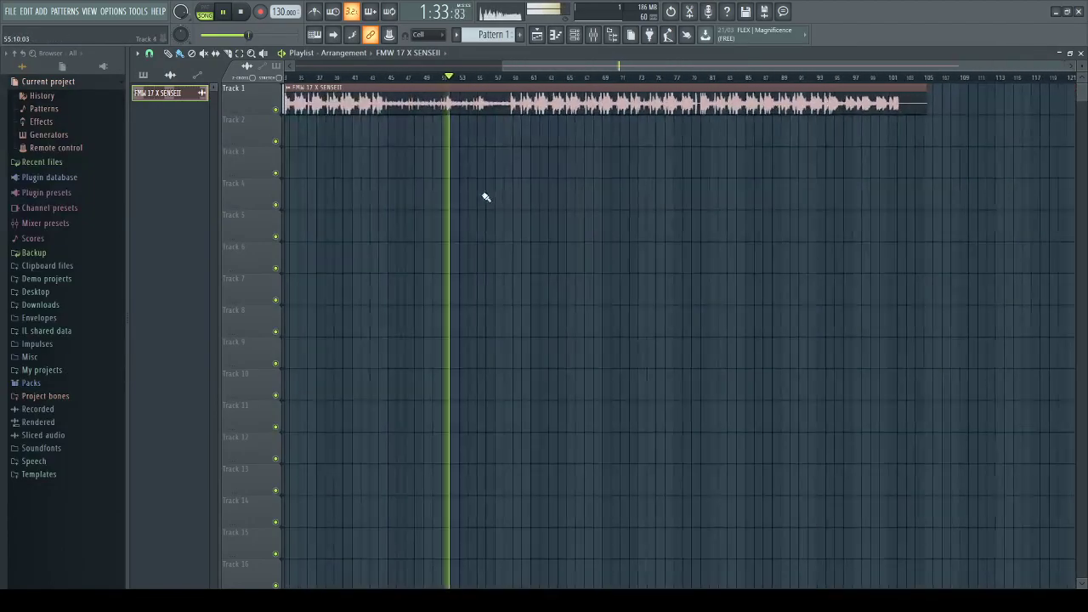
scroll(663, 215, up, 2)
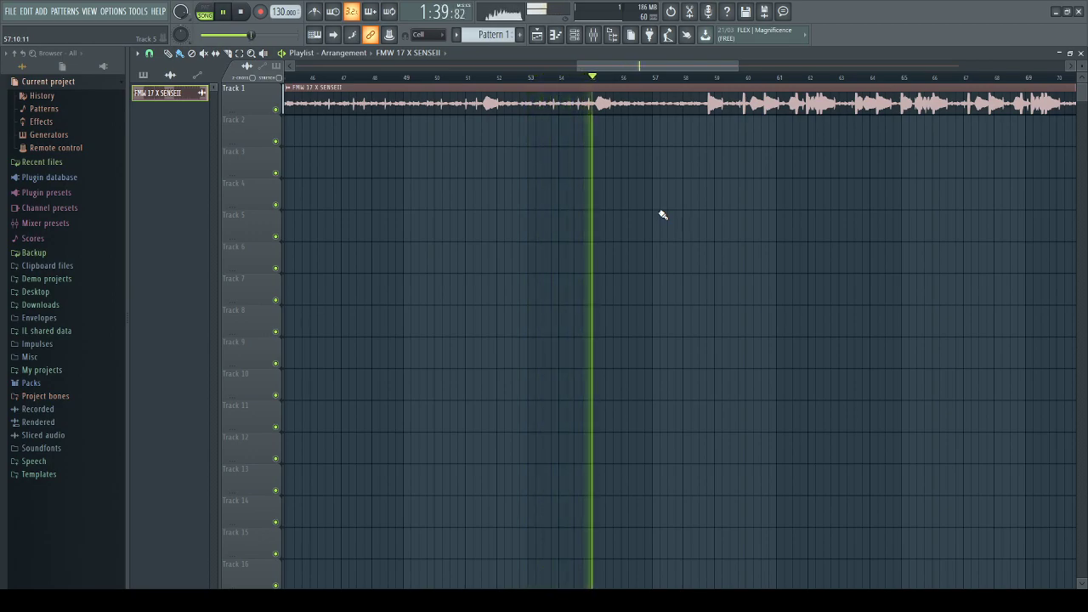
scroll(625, 168, up, 2)
key(space)
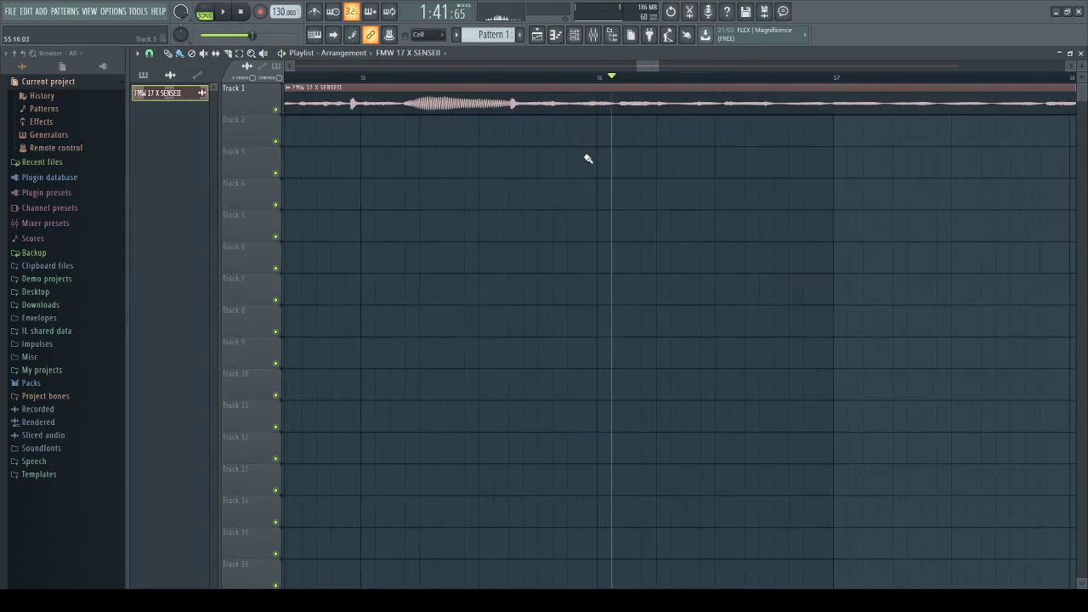
Play the clip's second full section from about bar 56 to bar 68, examining its waveform along the way.
drag(633, 64, 661, 65)
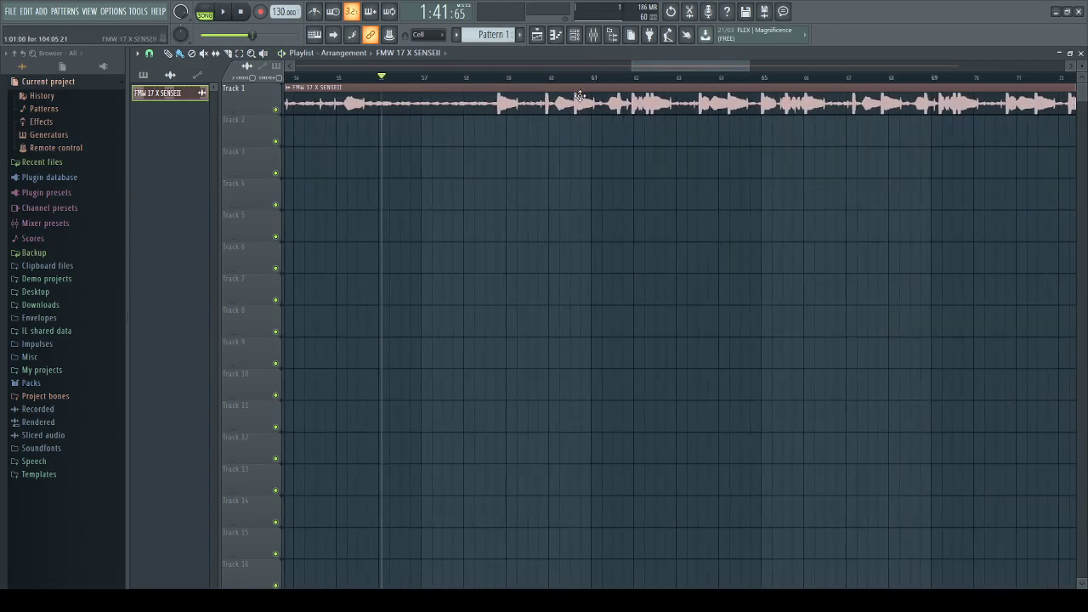
key(space)
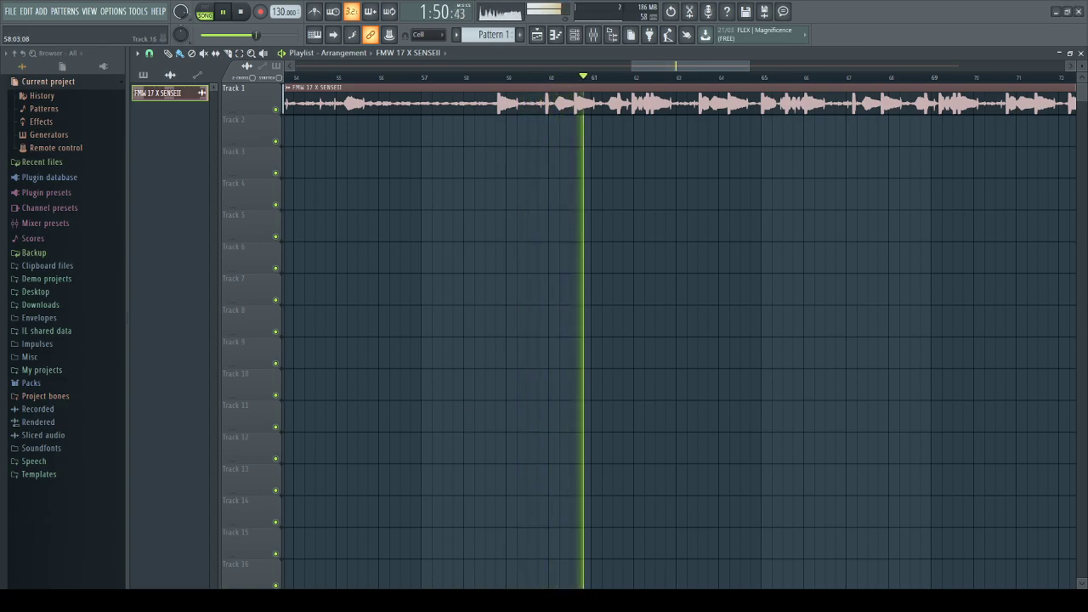
scroll(812, 236, up, 5)
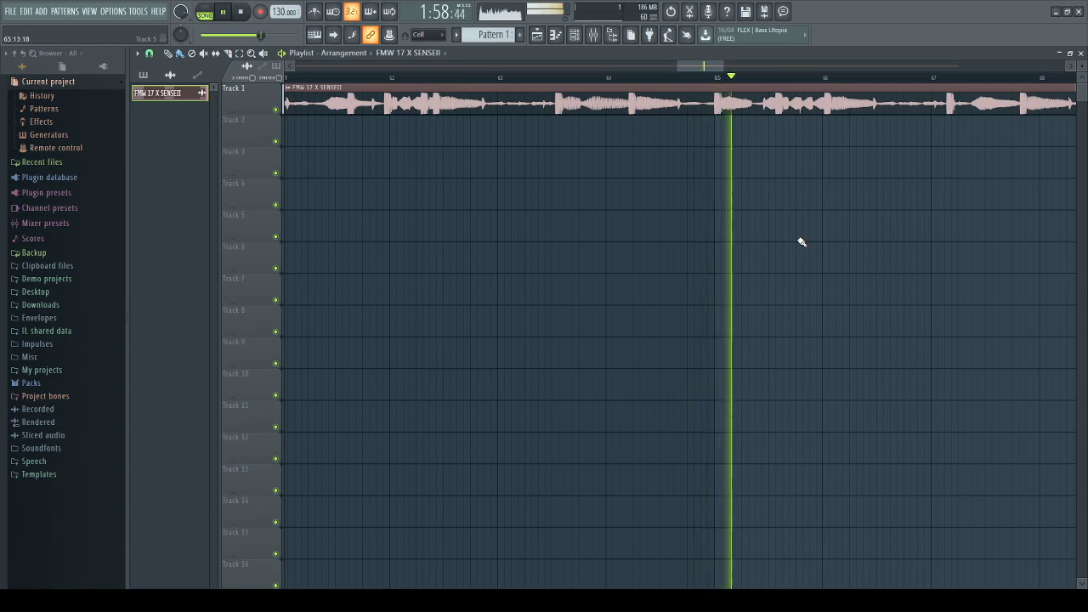
scroll(791, 130, down, 4)
drag(678, 65, 731, 77)
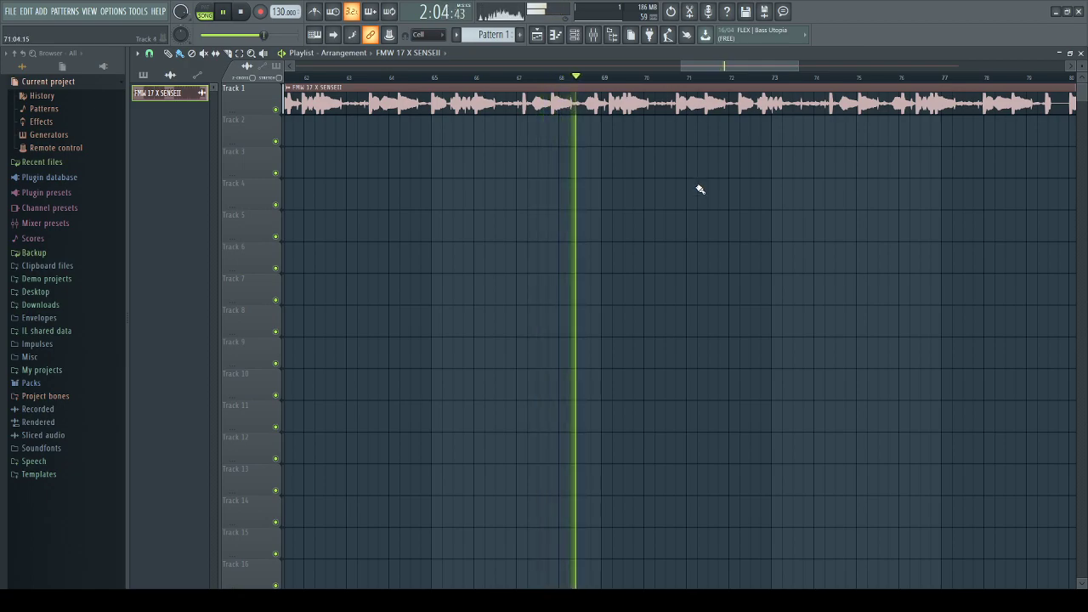
Follow the second full section's hits and gaps from about bar 68 to bar 86, and stop playback.
drag(692, 70, 720, 70)
scroll(607, 243, up, 2)
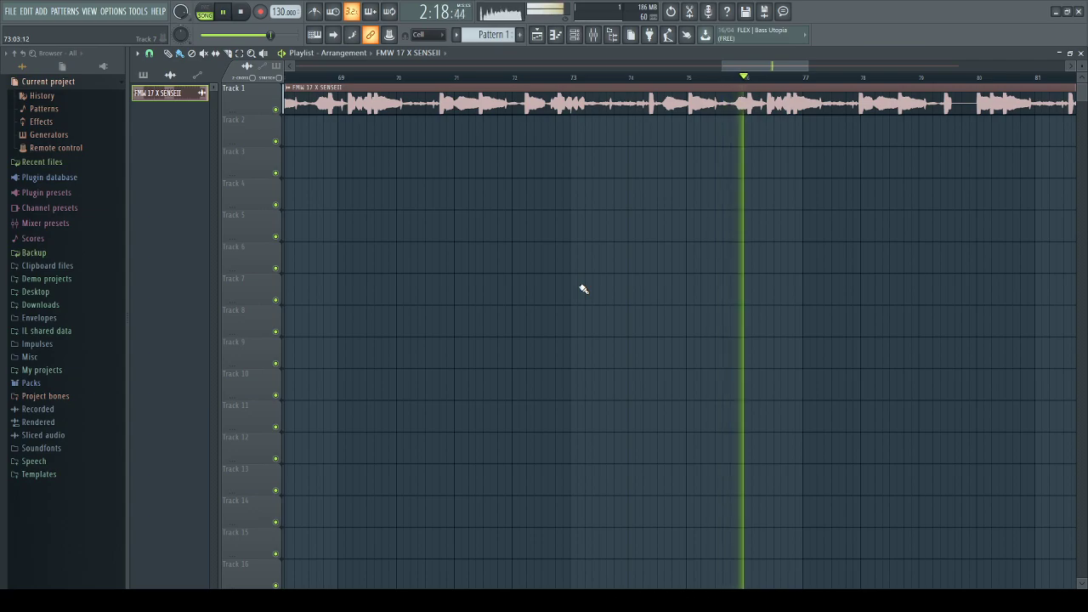
scroll(784, 167, up, 2)
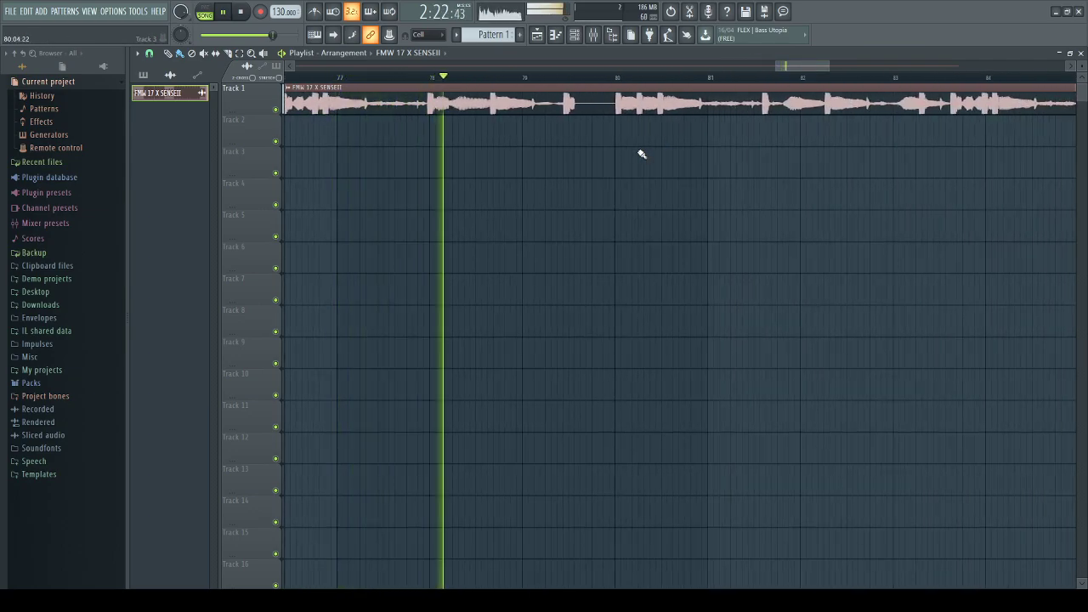
scroll(620, 185, down, 3)
scroll(620, 185, down, 2)
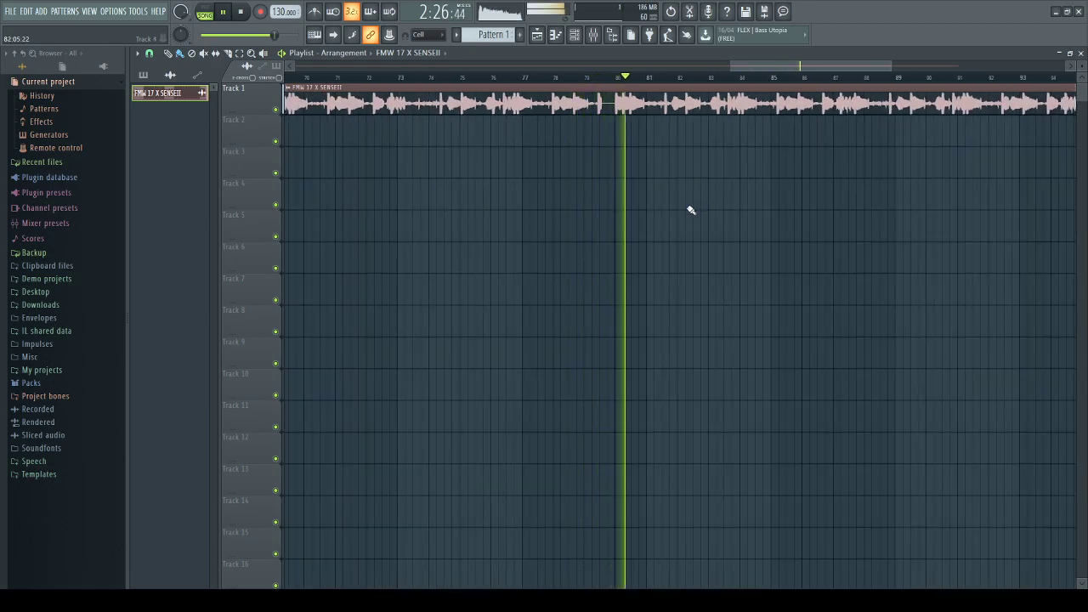
scroll(690, 210, up, 3)
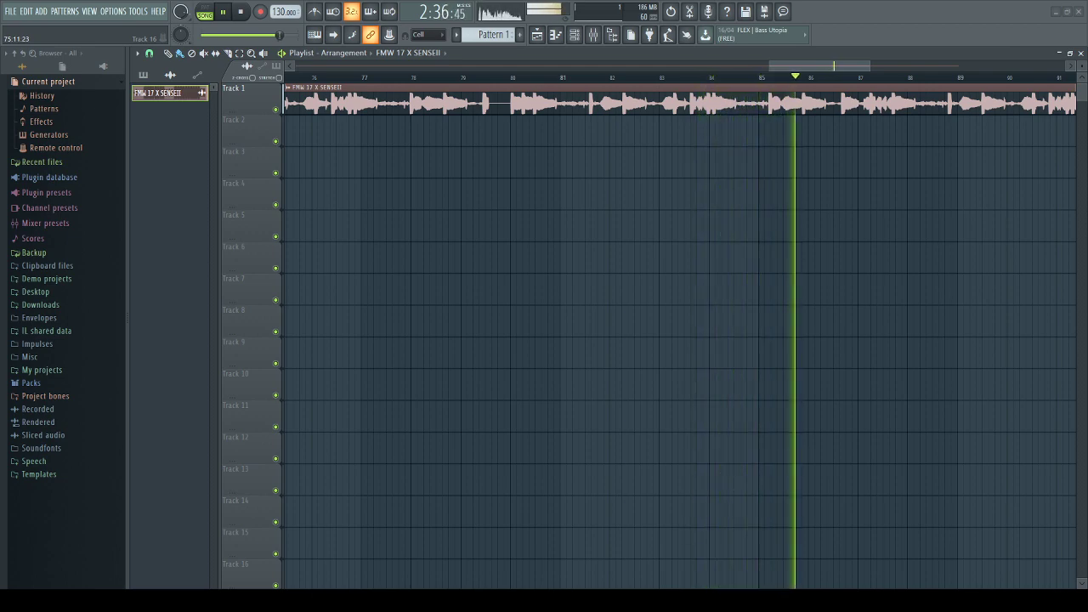
key(space)
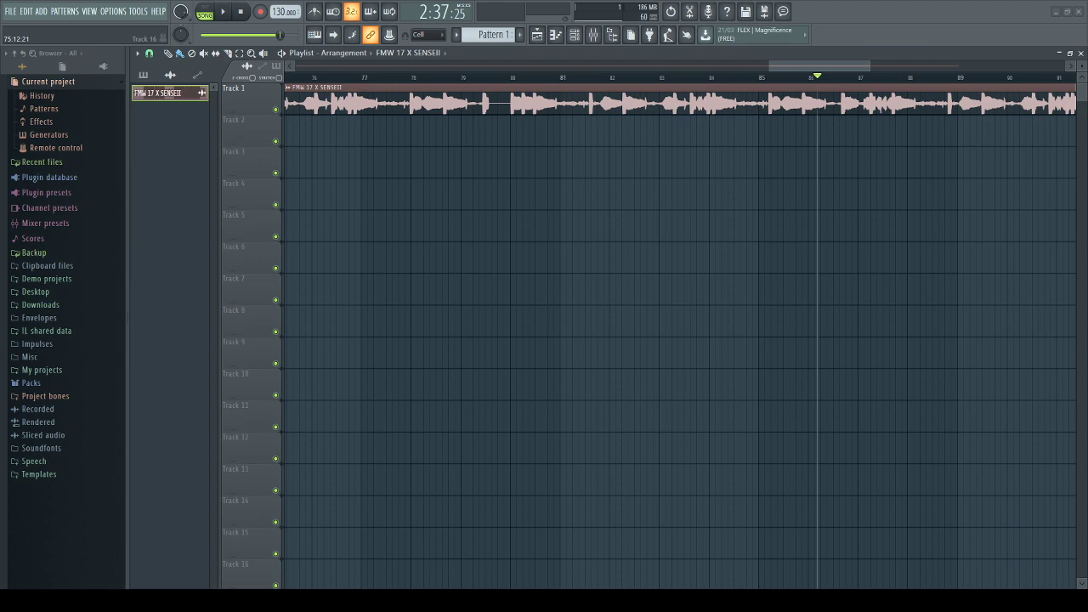
Listen to the clip's closing section up to about bar 102, comparing its waveform with the overall arrangement.
scroll(708, 168, down, 6)
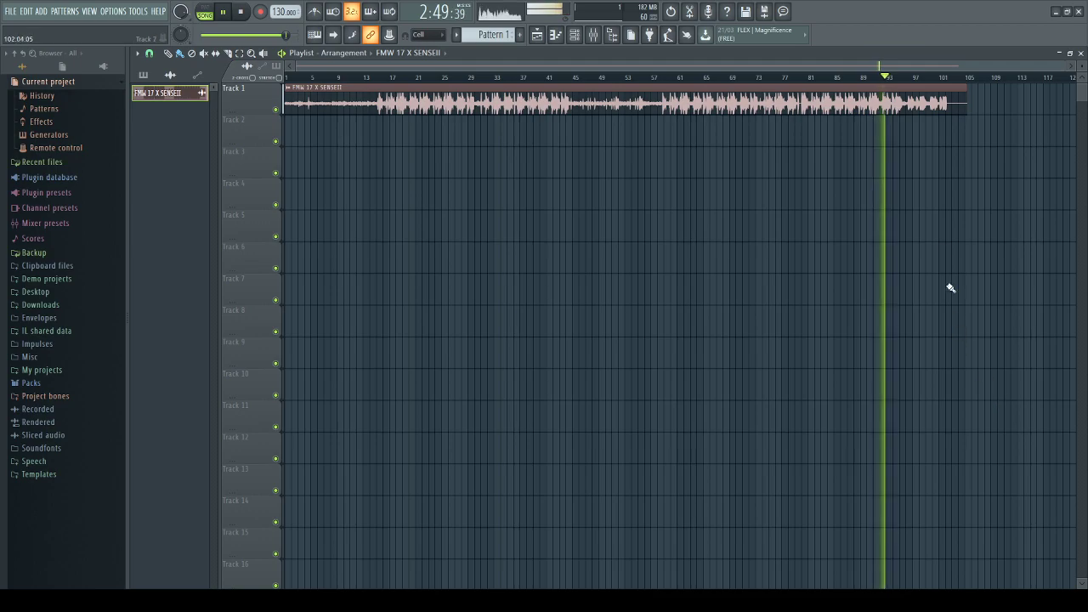
scroll(927, 211, up, 3)
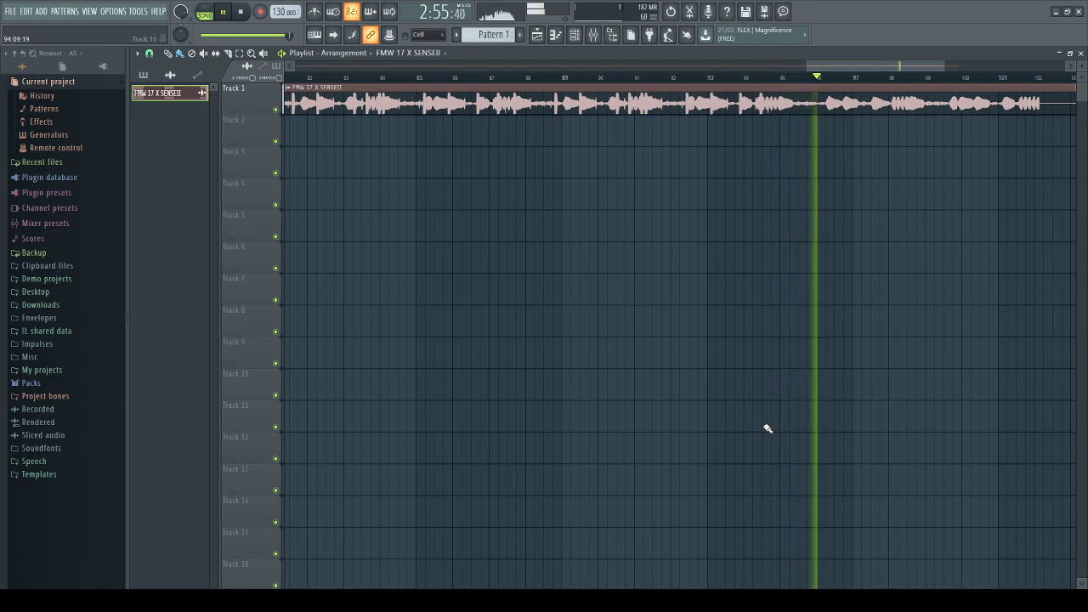
scroll(887, 374, up, 3)
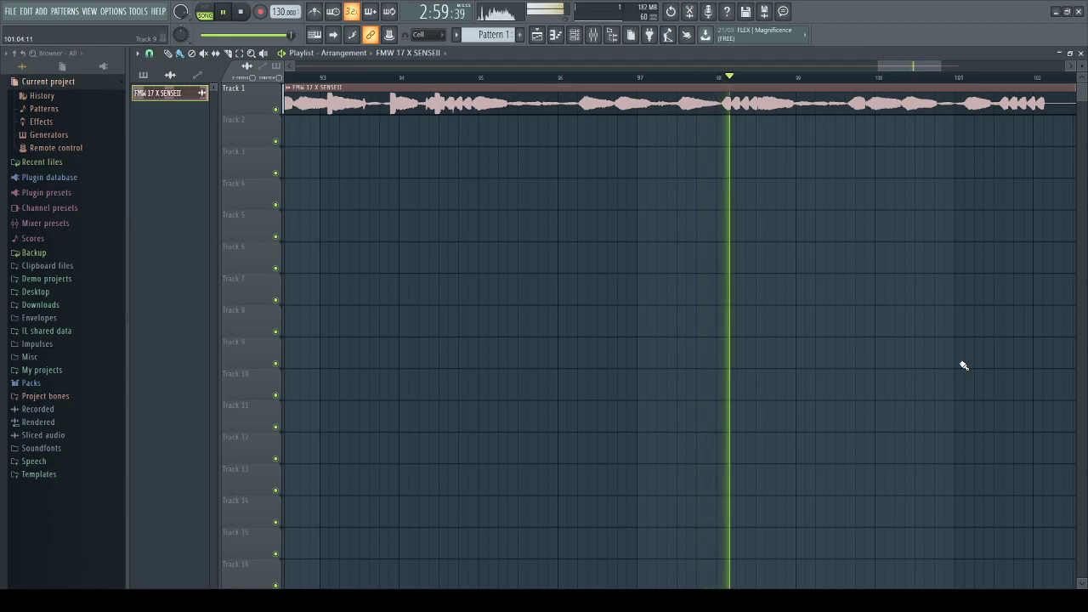
scroll(856, 306, down, 6)
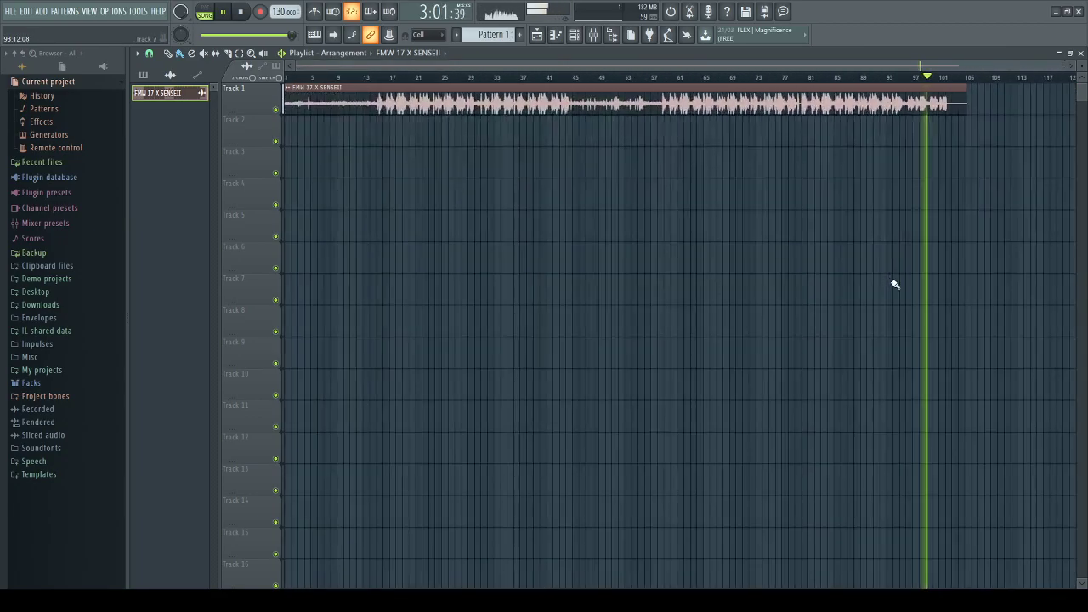
scroll(952, 259, up, 8)
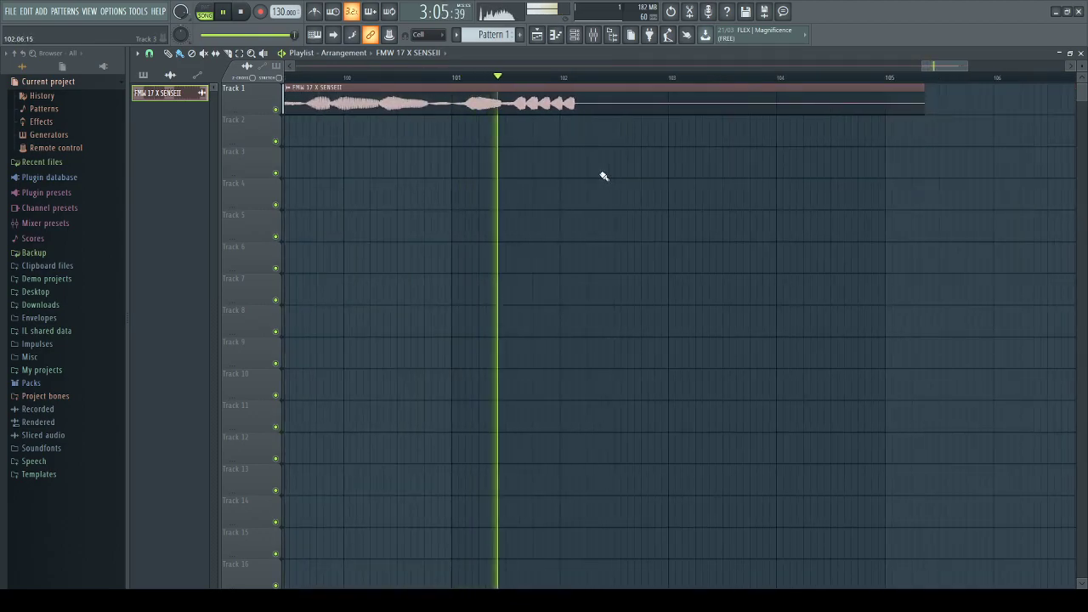
scroll(539, 144, down, 8)
right_click(466, 104)
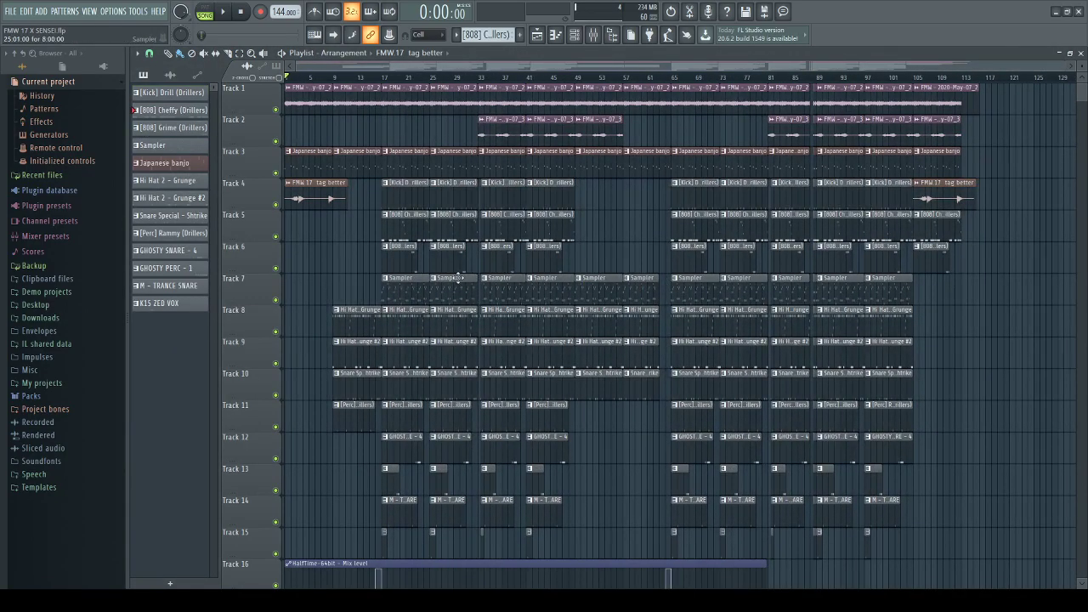
Play the FMW 17 X SENSEI arrangement from bar 25 to about bar 33, examining the [808] Cheffy notes and the playlist layers.
scroll(458, 278, up, 5)
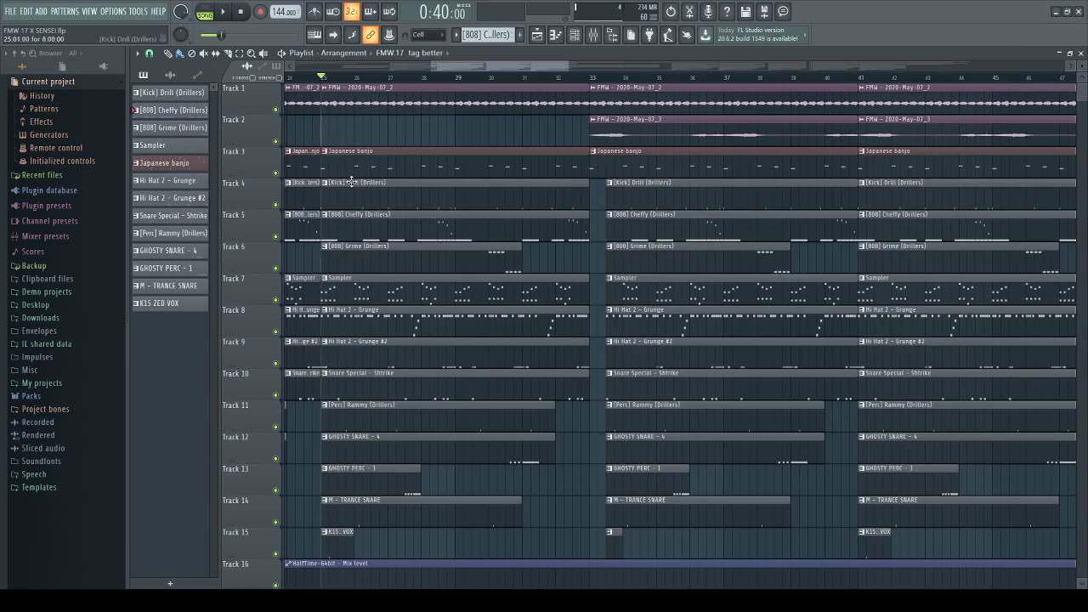
key(F7)
key(space)
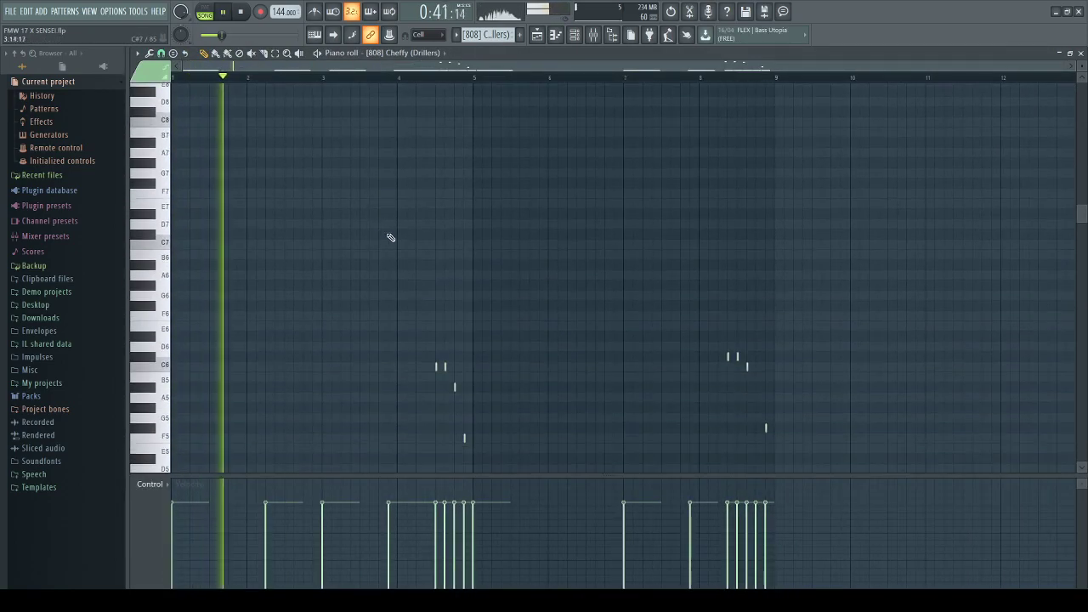
key(F5)
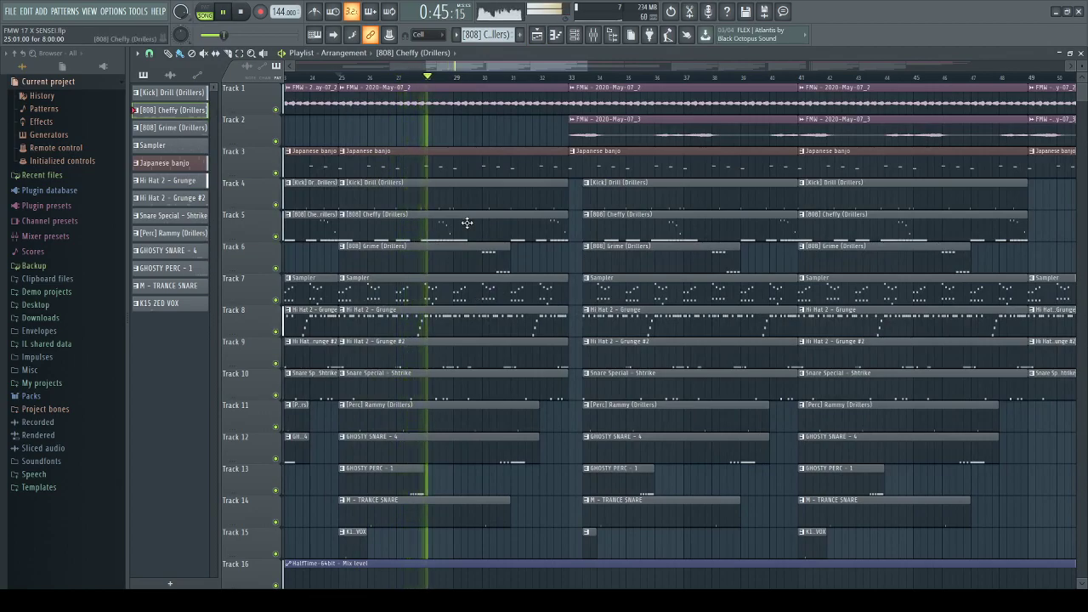
scroll(466, 223, up, 3)
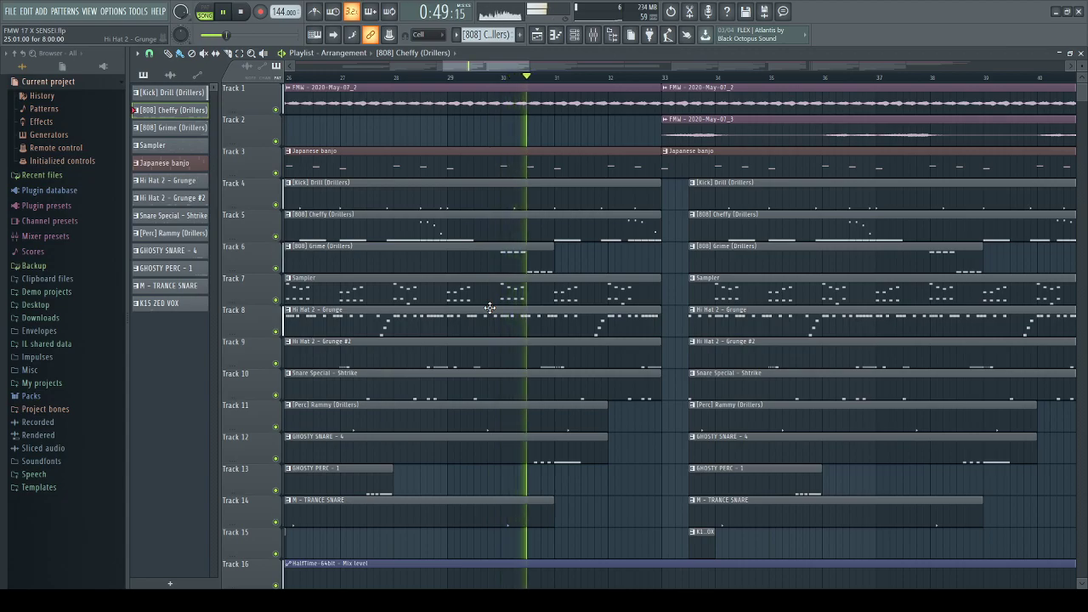
scroll(490, 307, down, 5)
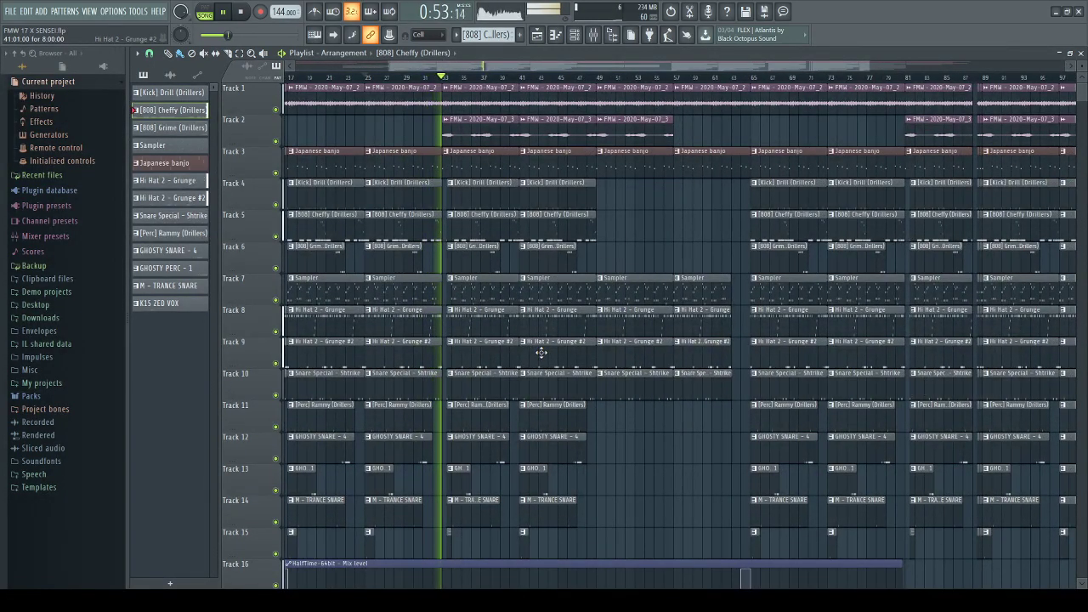
scroll(540, 352, down, 3)
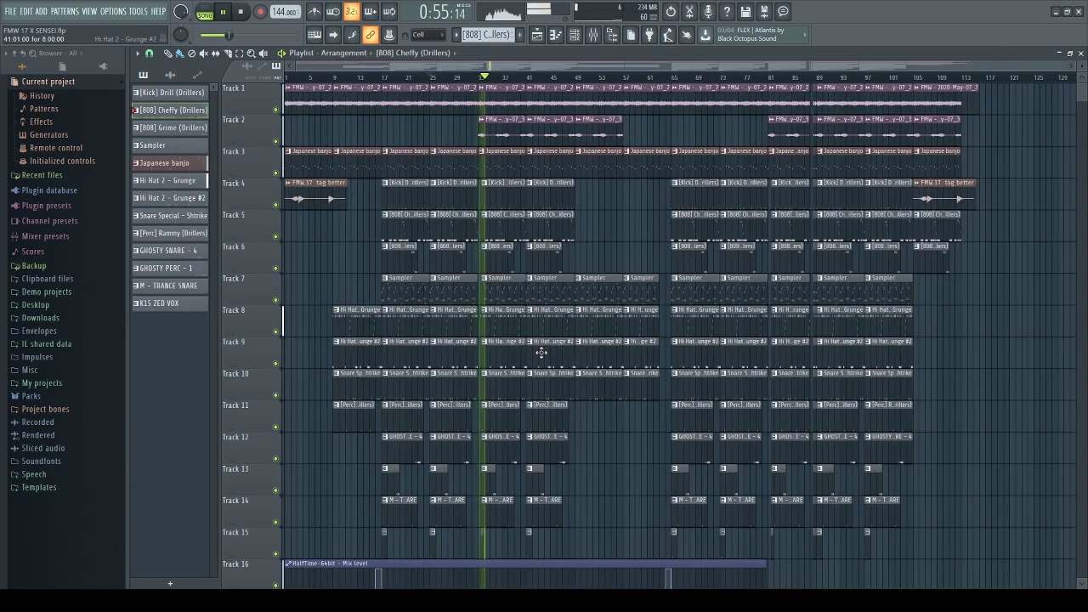
Try transposing all the C#5 notes of the [808] Cheffy pattern up to D5 and D#5, auditioning each pitch.
scroll(541, 351, up, 3)
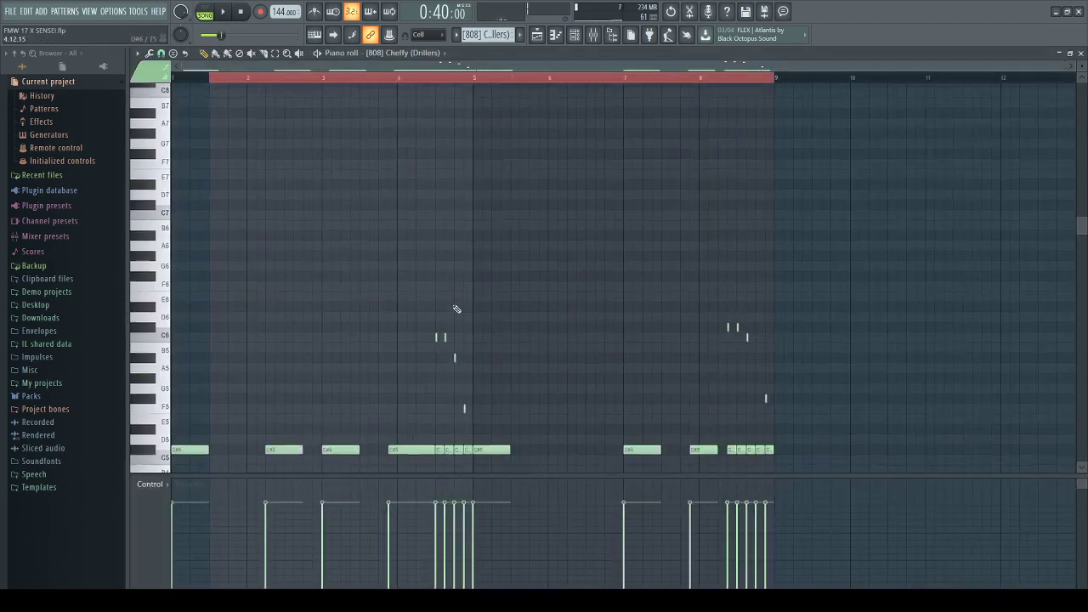
scroll(446, 316, down, 4)
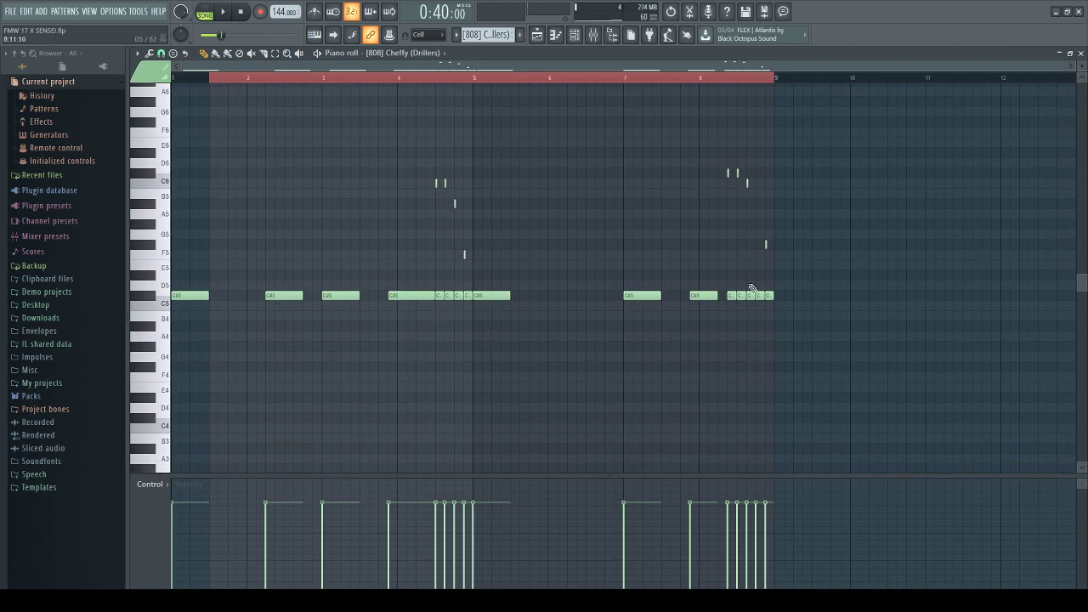
key(ctrl+a)
key(shift+Up)
key(space)
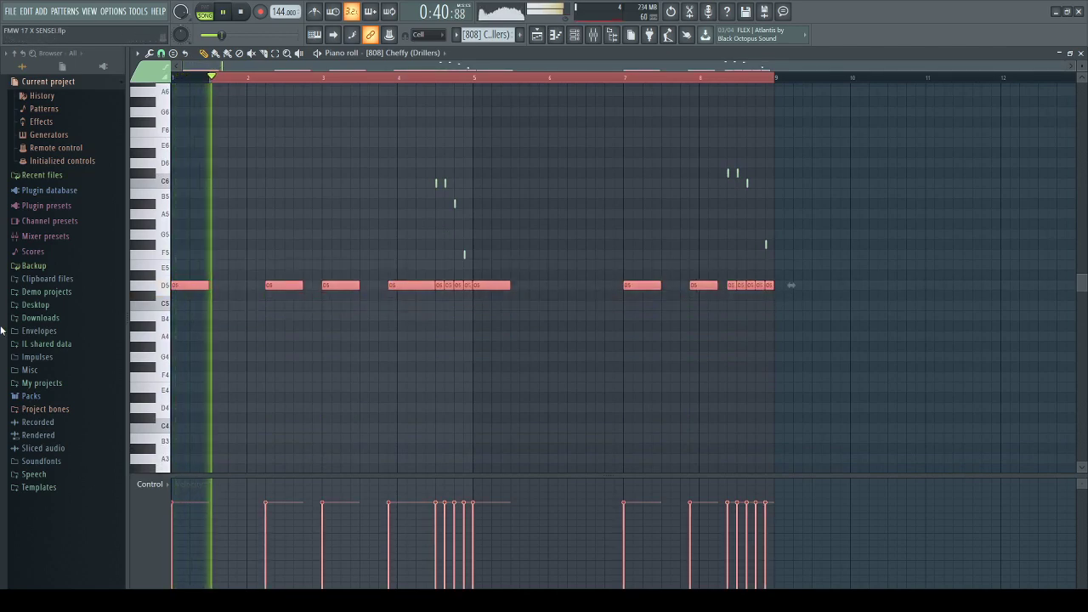
key(space)
key(shift+Up)
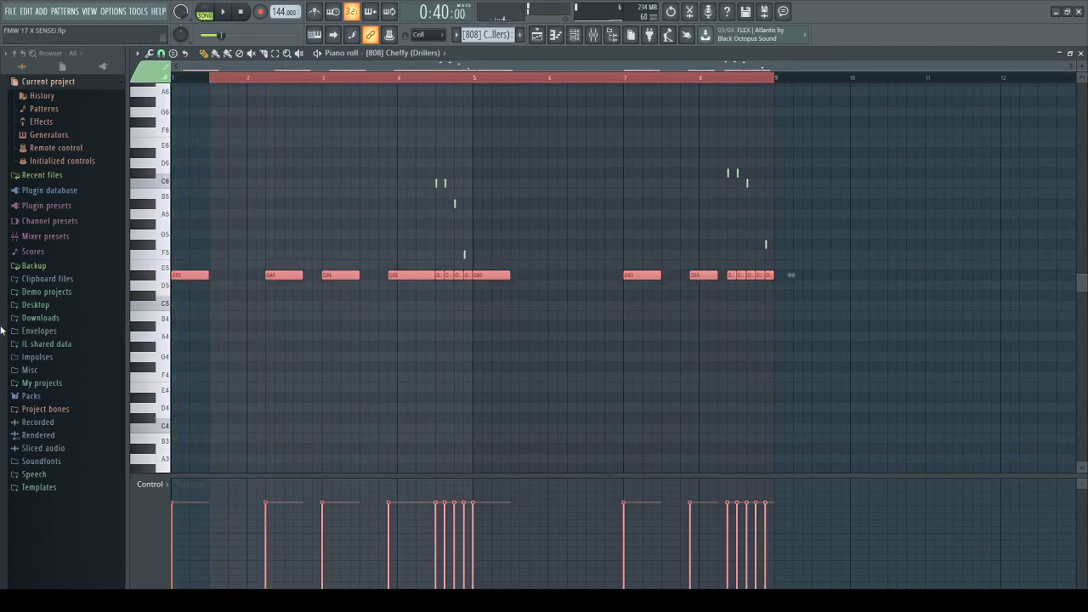
key(space)
Move the 808 notes back to C#5, audition them there and one semitone lower, and restore C#5.
key(shift+Down)
key(shift+Down)
key(space)
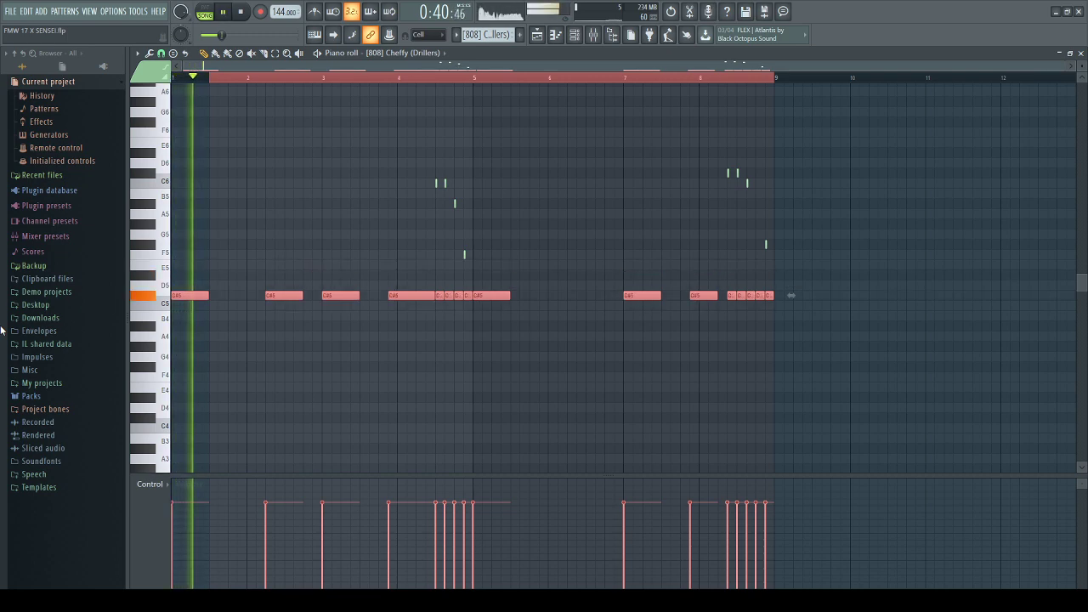
key(space)
key(shift+Down)
key(space)
key(space)
key(shift+Up)
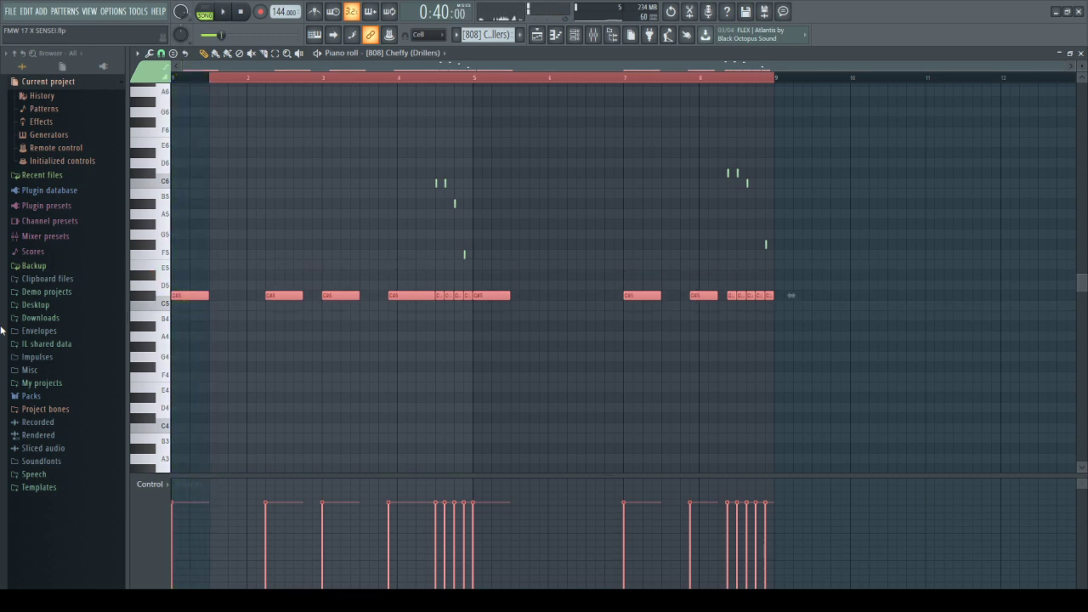
Listen to the arrangement around bar 38 in the playlist, examining how the drum and melody layers are laid out.
click(551, 36)
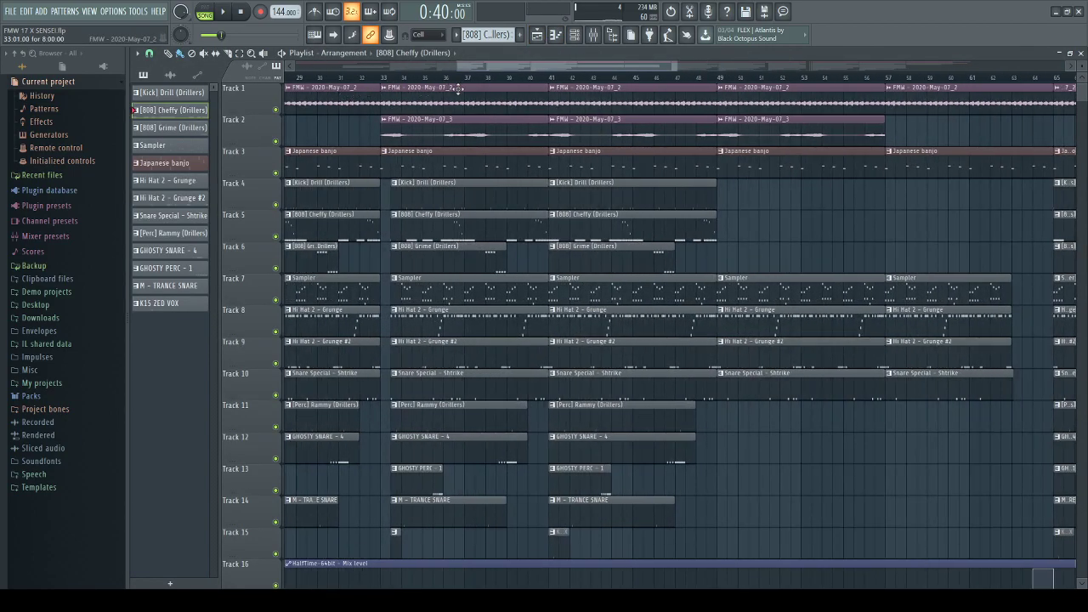
scroll(552, 223, down, 5)
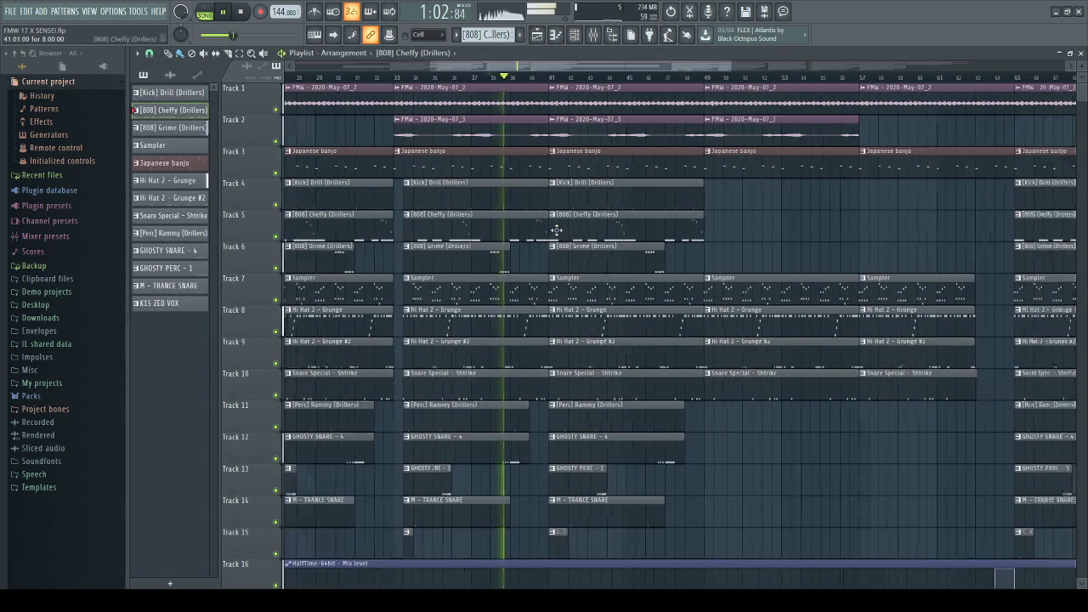
scroll(600, 238, down, 1)
key(space)
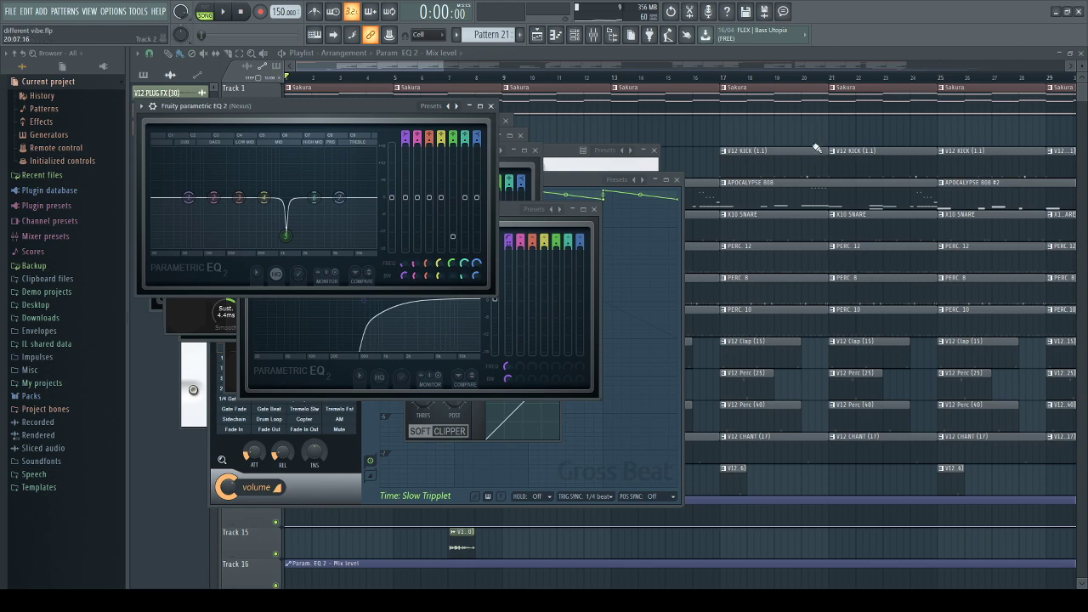
Play the different vibe arrangement from about bar 85 to bar 90, examining the drum break, and return to the song start.
key(F5)
scroll(741, 139, down, 3)
ctrl+scroll(573, 162, down, 4)
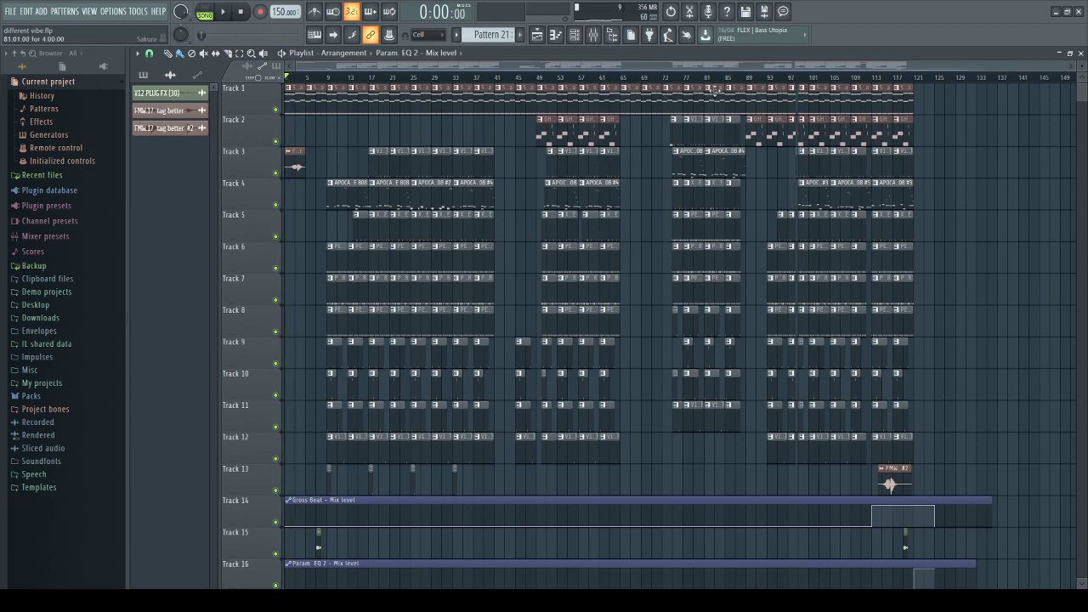
click(729, 78)
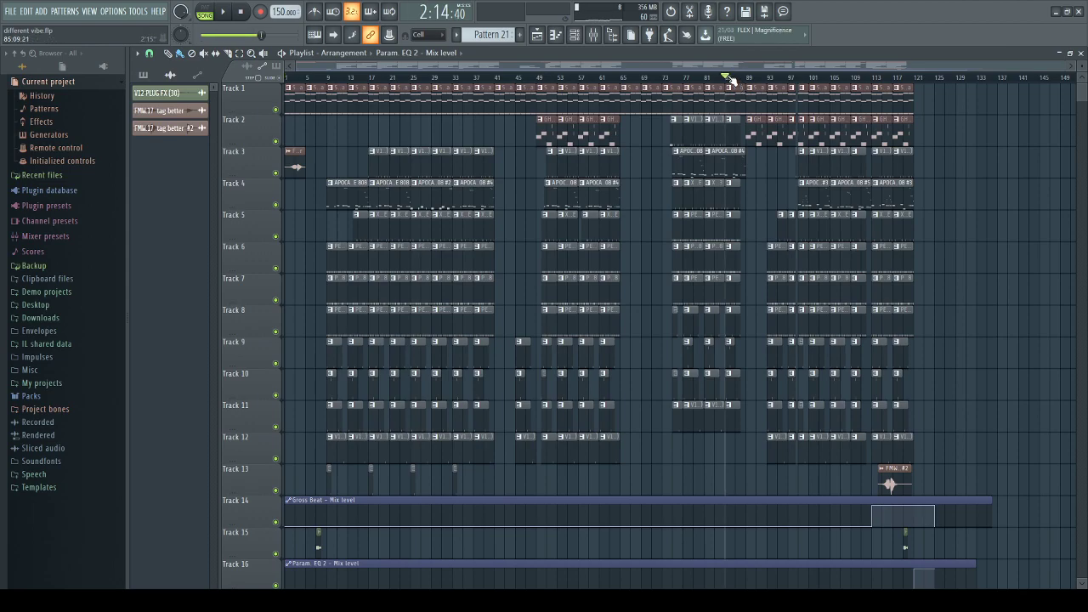
key(space)
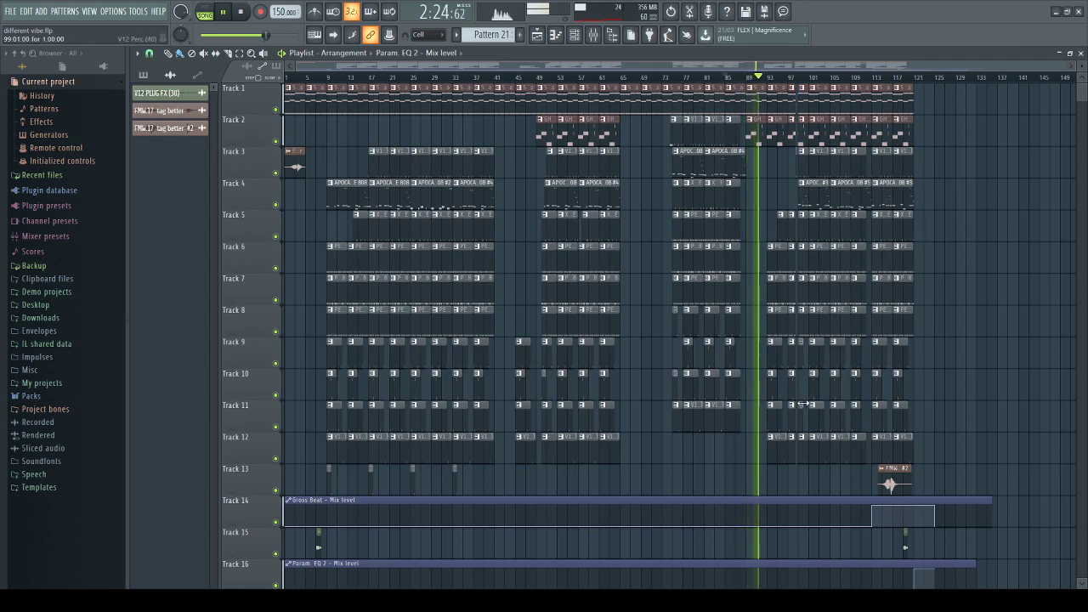
key(space)
drag(265, 38, 199, 38)
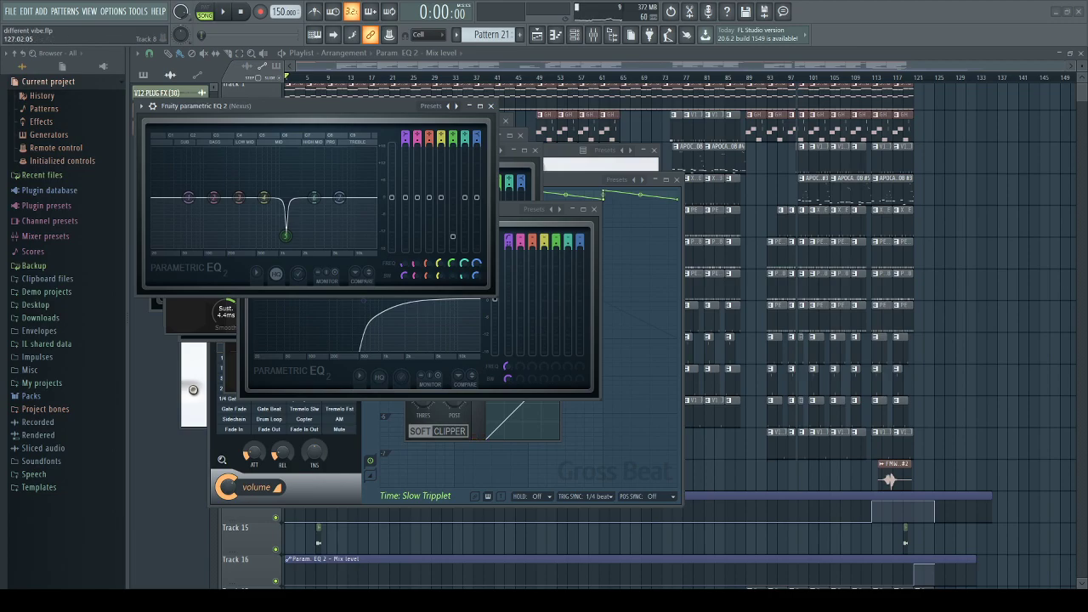
key(F12)
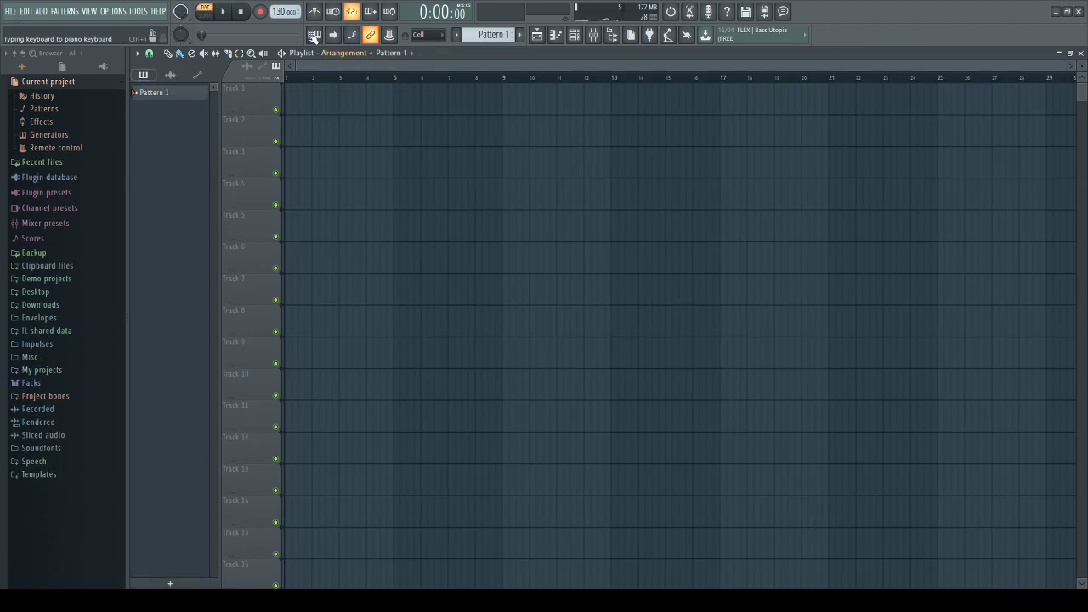
Set the project tempo to 144 BPM.
drag(285, 19, 286, 9)
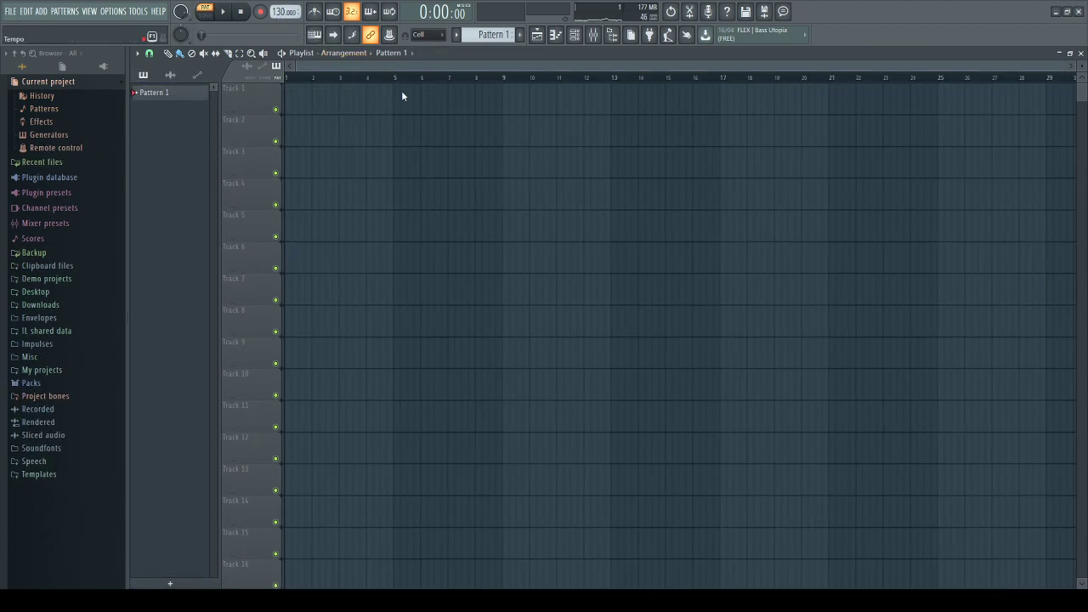
scroll(286, 16, up, 4)
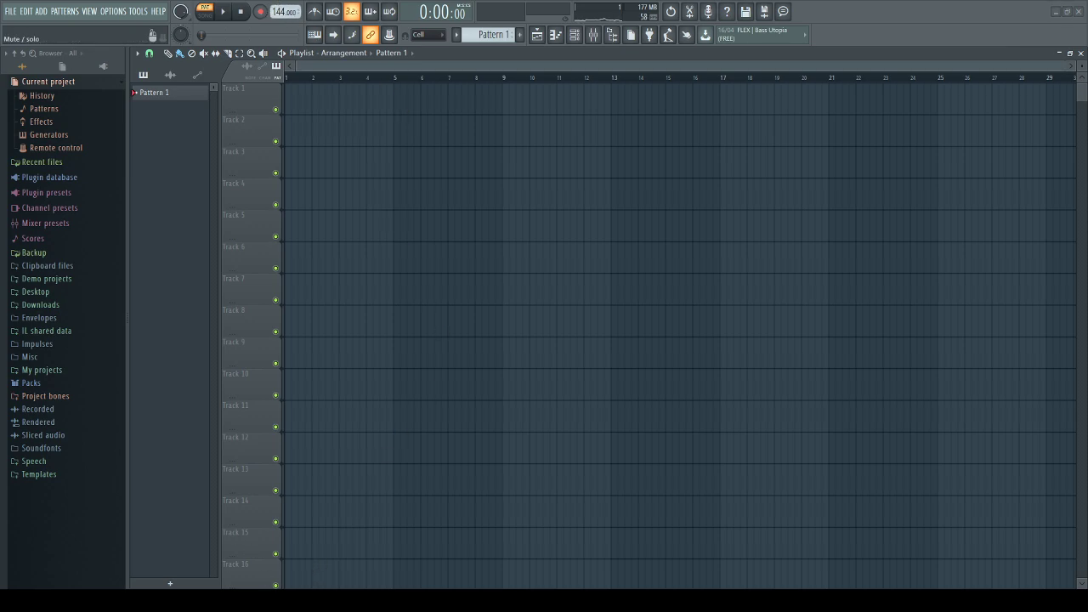
Import the main melo for fmw d#minor loop at bar 1 of Track 1 and the counter melo loop onto Track 3 just after bar 9.
drag(320, 194, 289, 107)
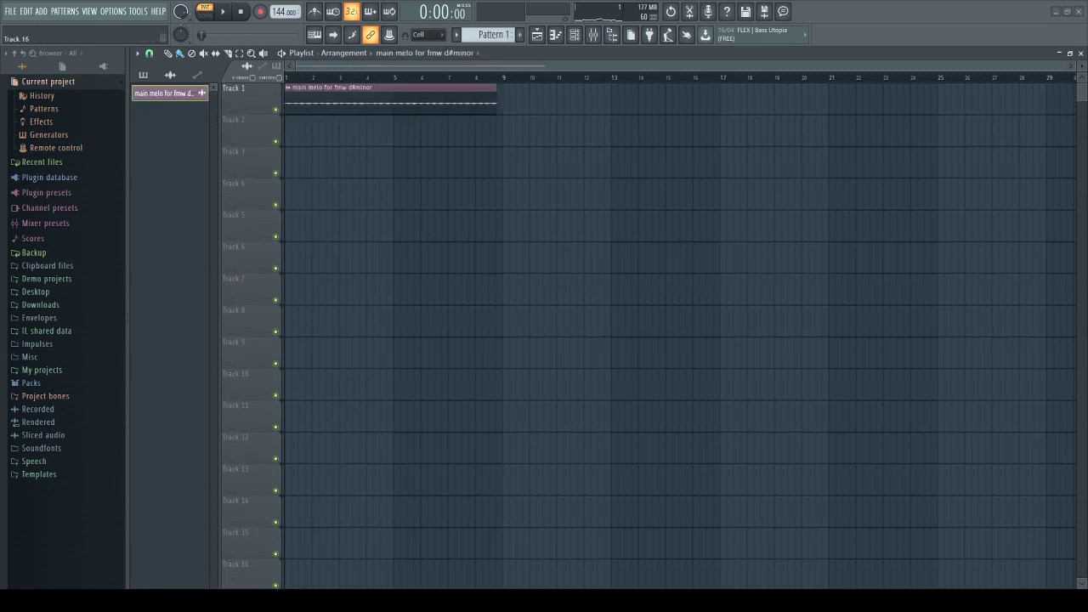
drag(512, 175, 524, 170)
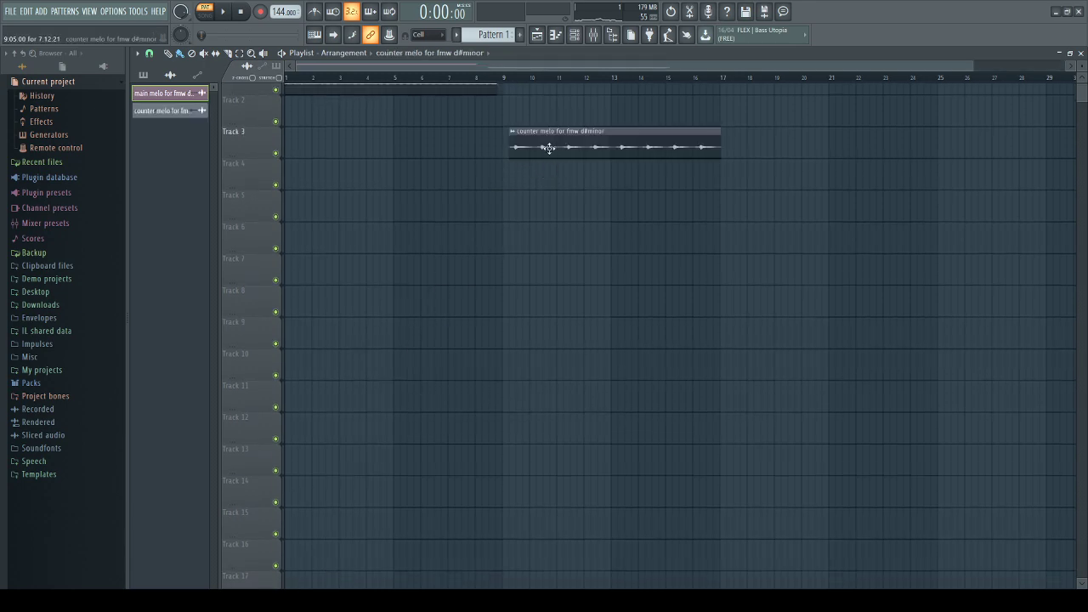
scroll(549, 148, up, 1)
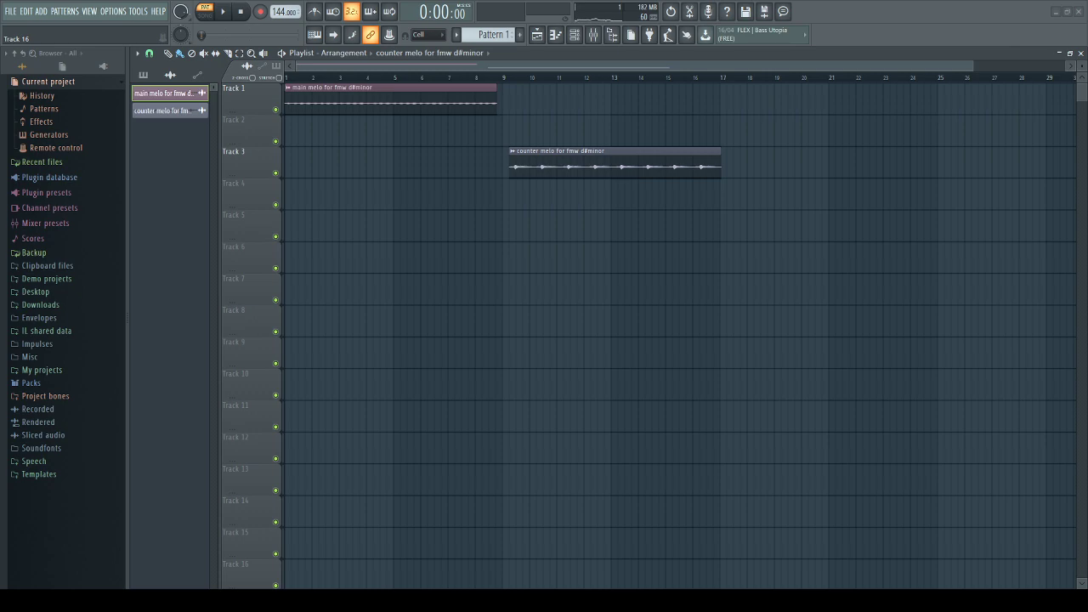
Raise the project tempo to 148 BPM and check the end of the main melody clip against the bar 9 line.
scroll(279, 12, up, 4)
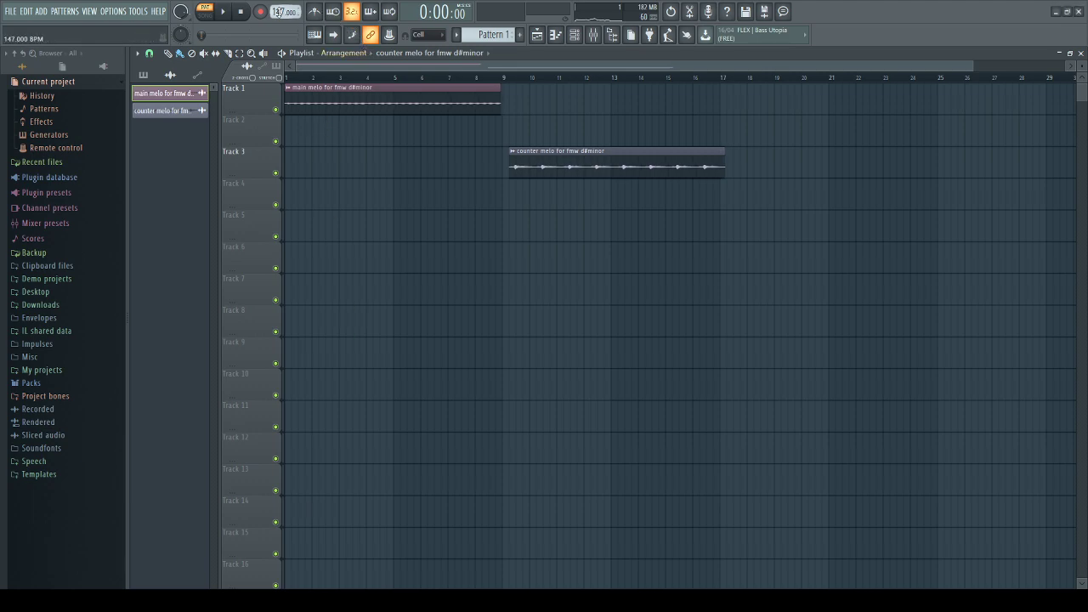
scroll(587, 104, up, 8)
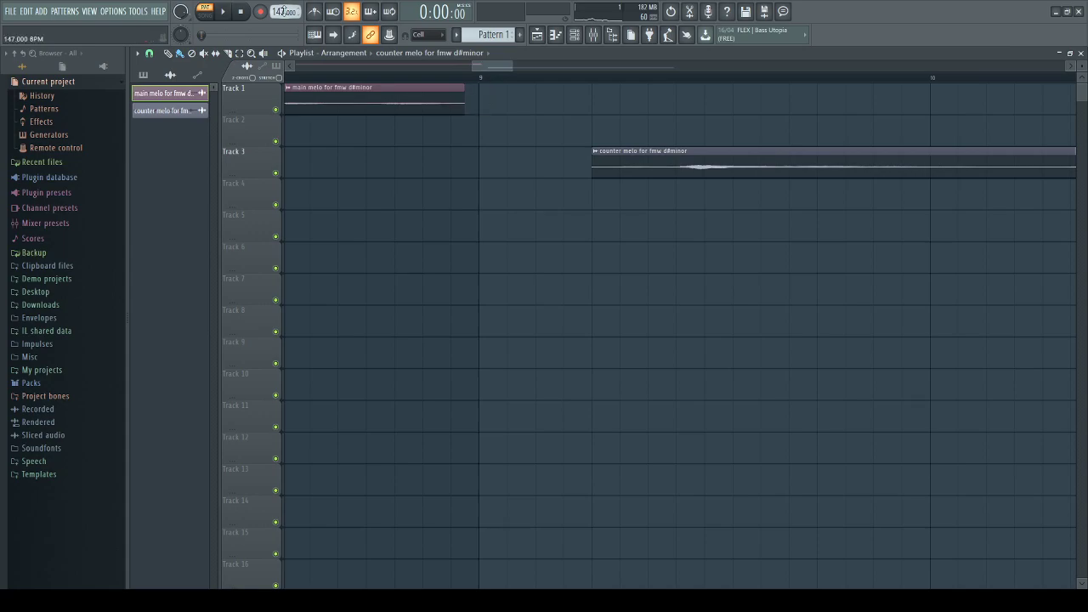
scroll(530, 113, down, 8)
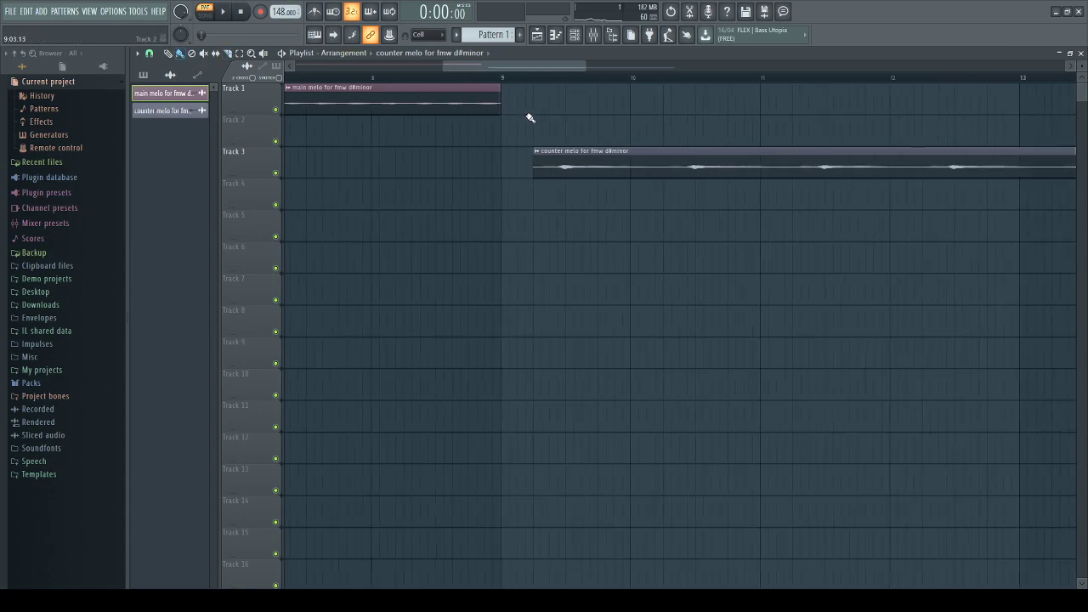
scroll(311, 97, up, 5)
scroll(338, 105, down, 7)
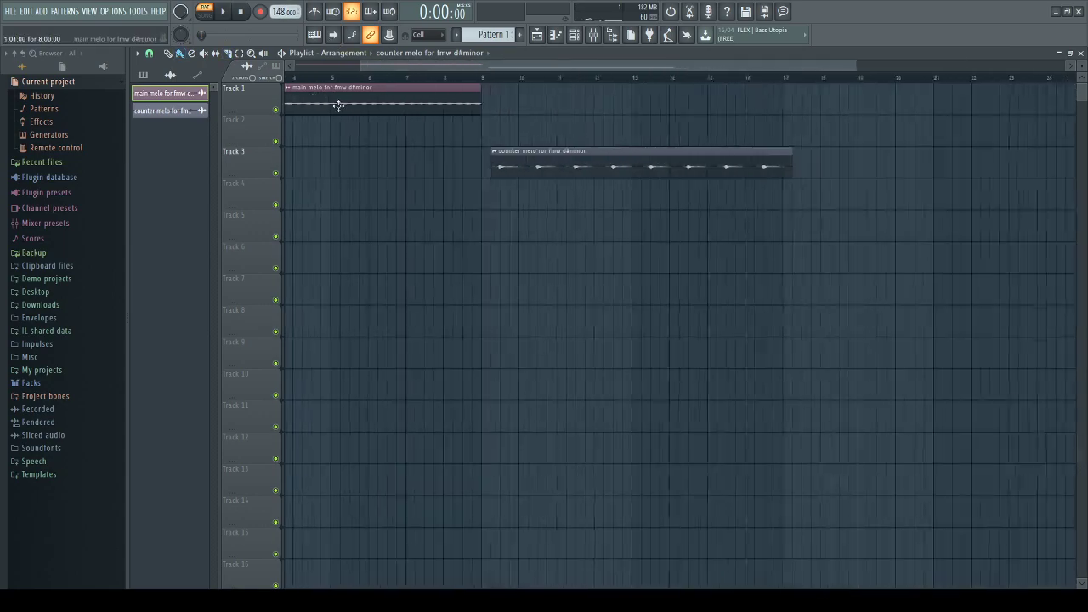
During playback, align the counter melody clip to the start of bar 9 and duplicate the main melody clip at bar 9 on Track 1.
key(space)
scroll(286, 107, up, 3)
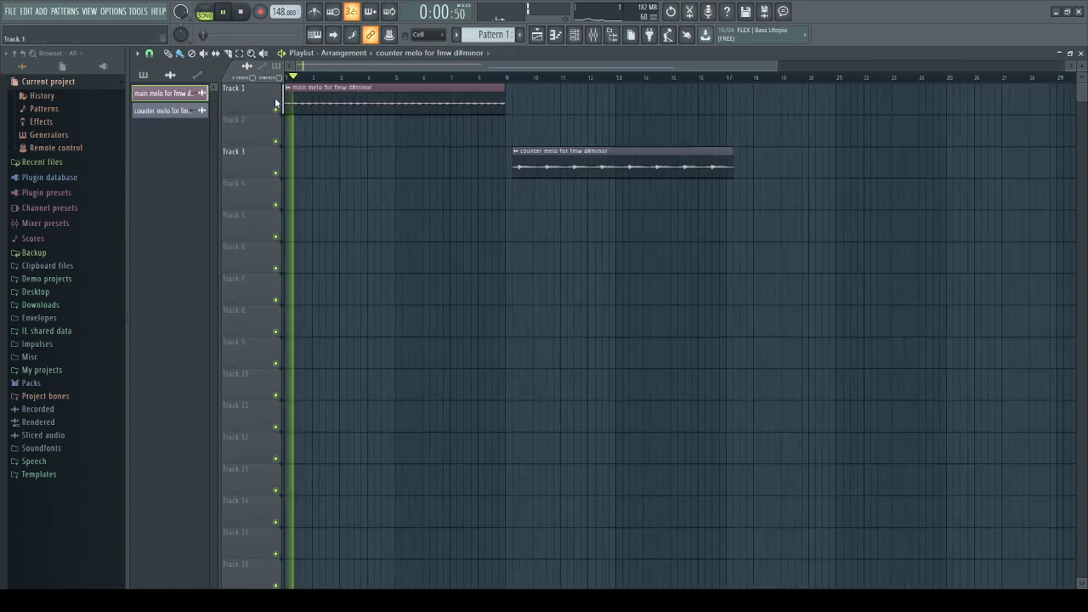
scroll(285, 106, down, 2)
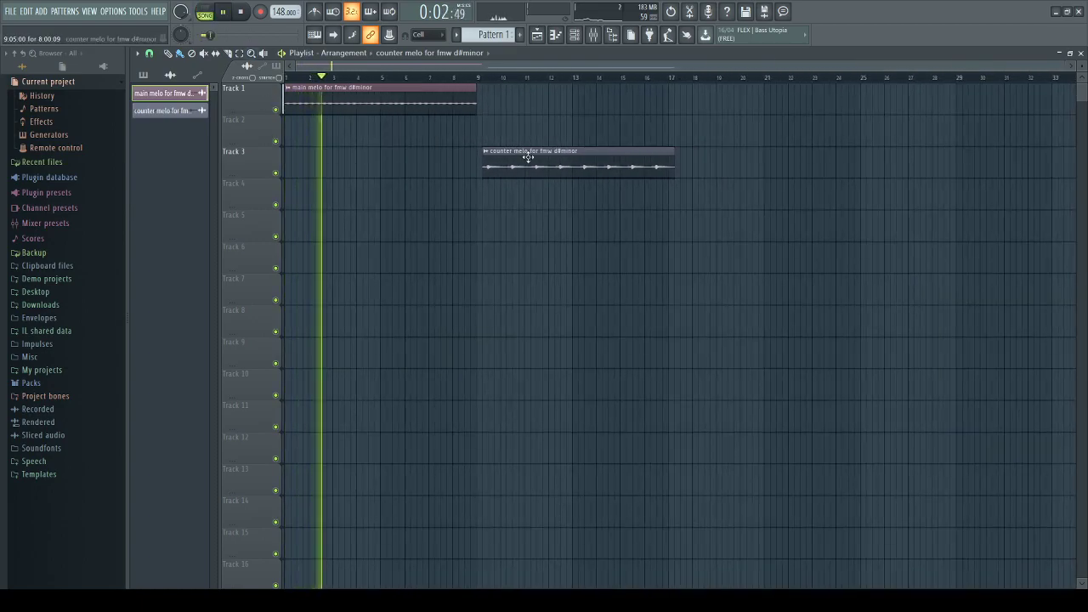
drag(511, 167, 506, 166)
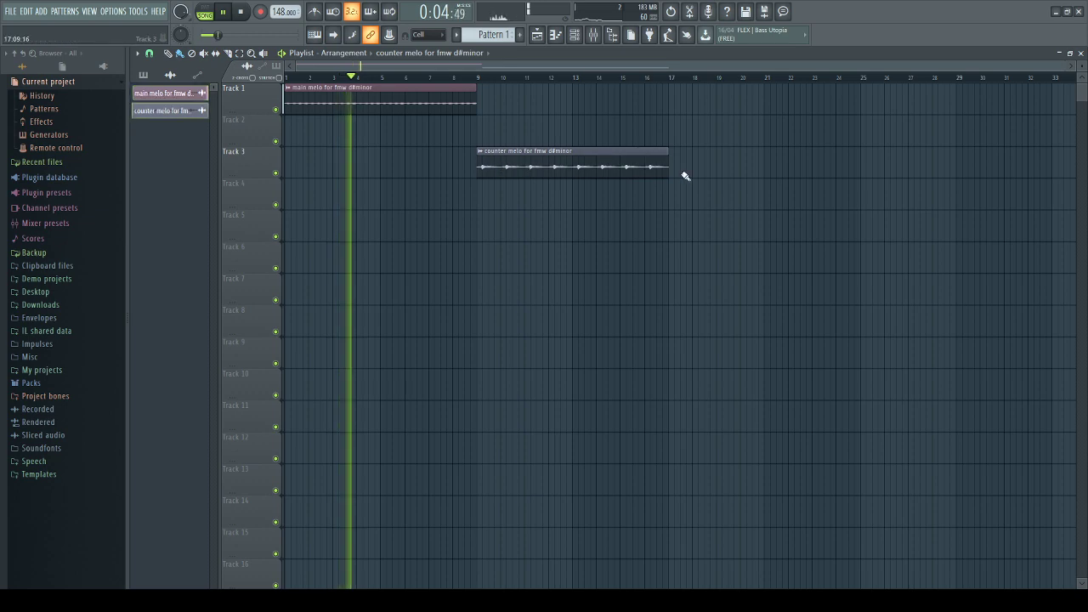
scroll(676, 170, up, 4)
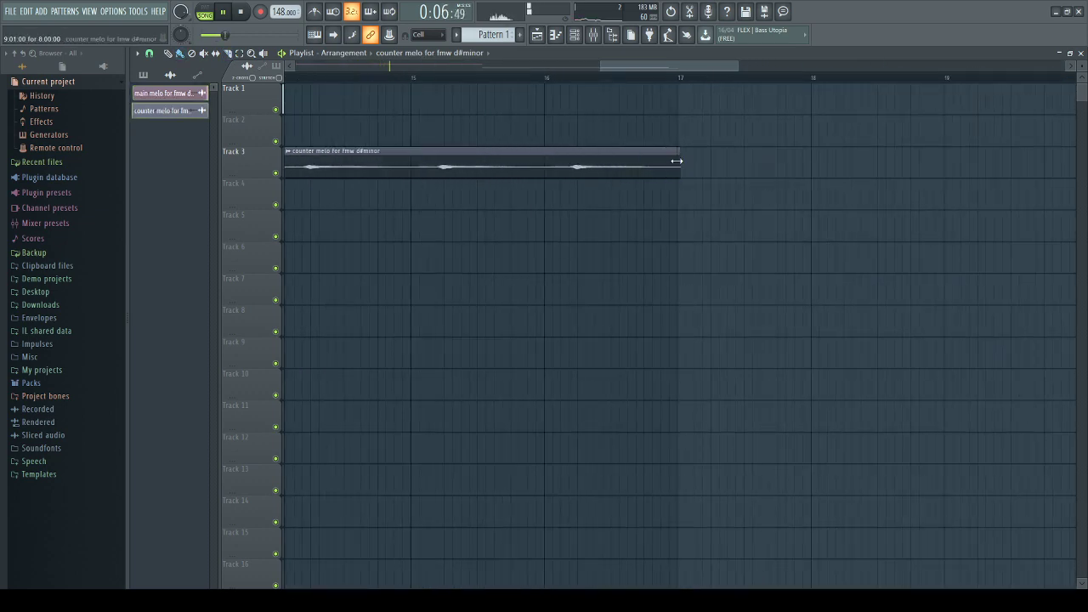
scroll(553, 156, down, 4)
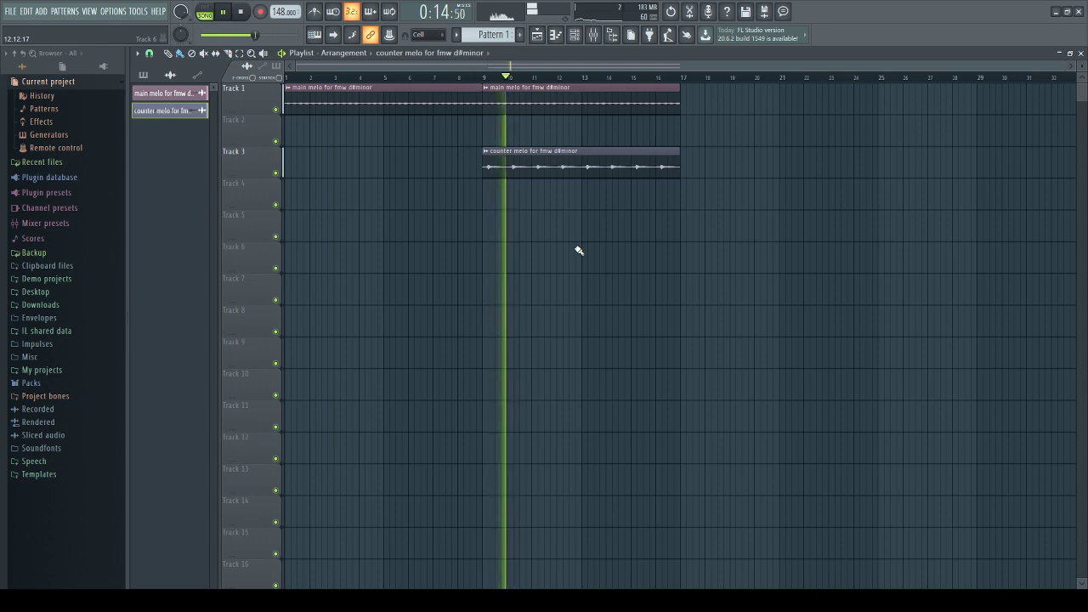
Listen to the main and counter melodies together from bar 9, checking how their clips line up, and stop playback.
scroll(510, 221, up, 6)
scroll(537, 213, down, 4)
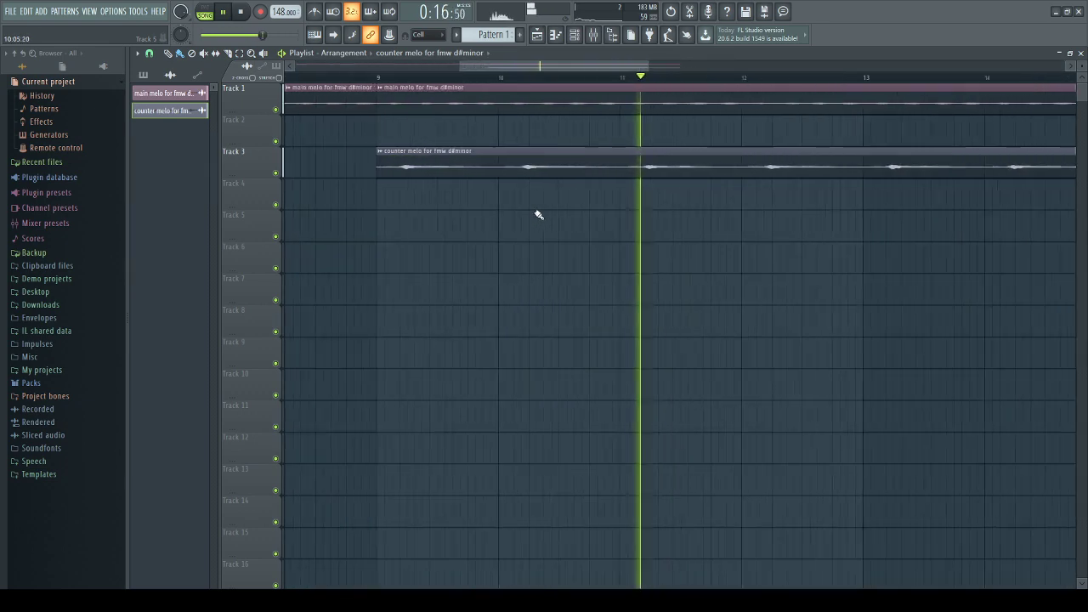
scroll(539, 215, down, 2)
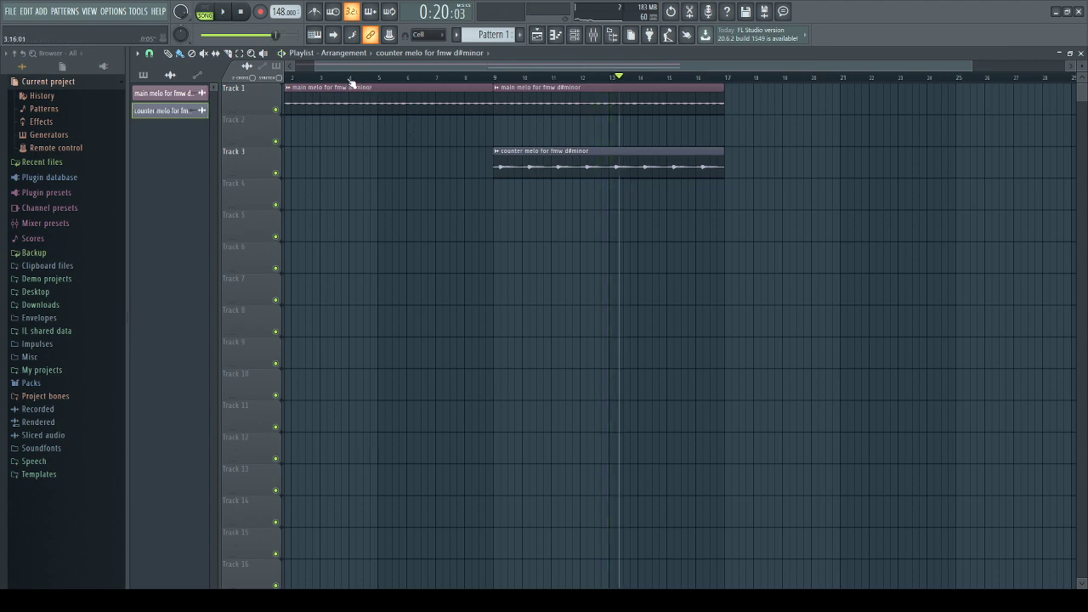
key(space)
Set a loop selection over the first eight bars, covering the first main melody clip.
scroll(544, 85, up, 1)
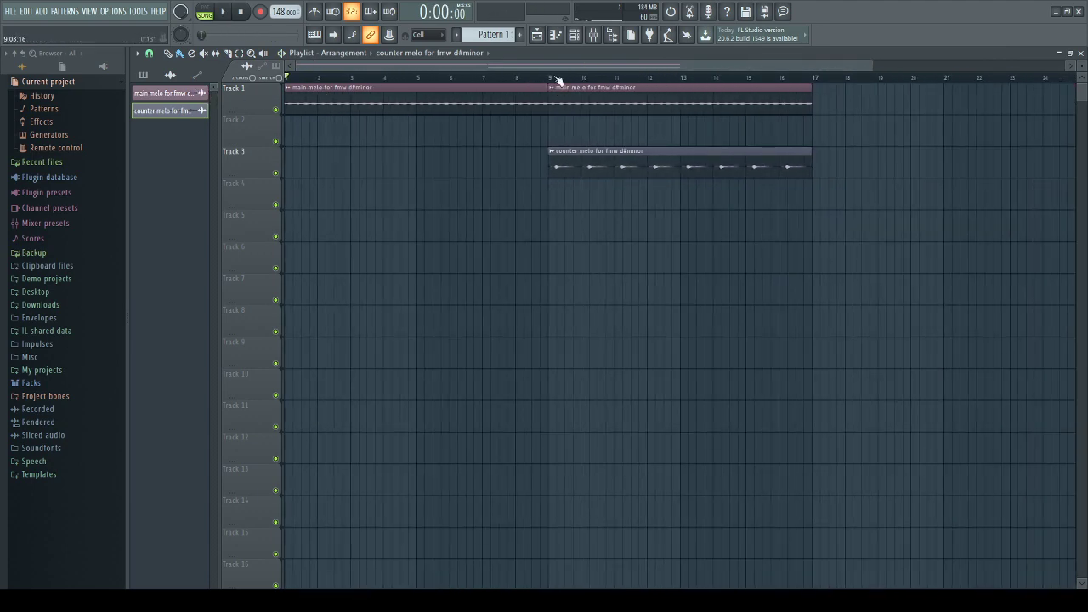
drag(551, 78, 258, 94)
scroll(323, 133, up, 3)
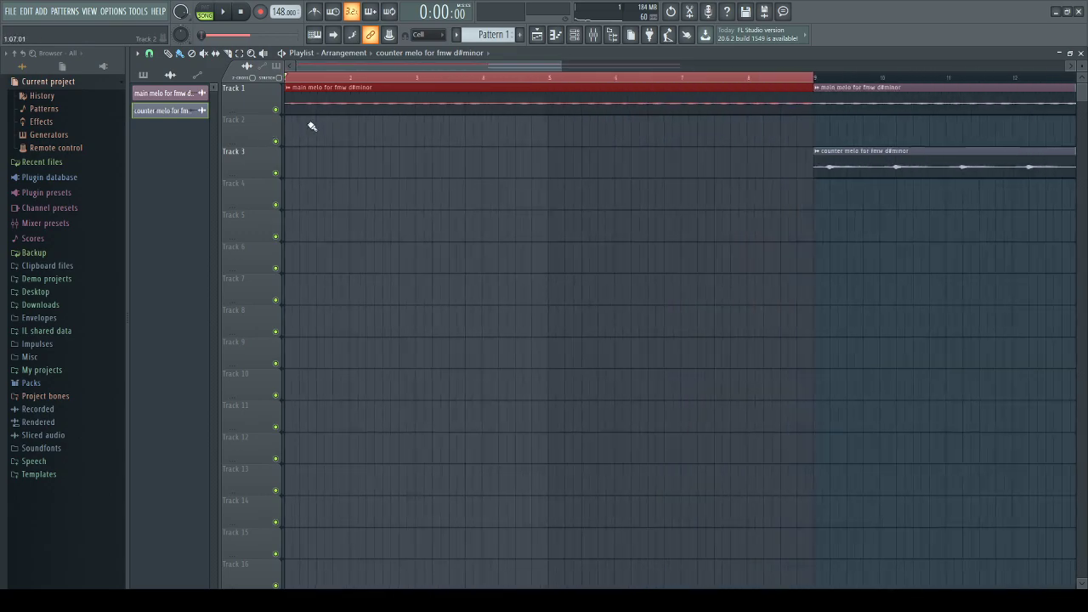
drag(322, 127, 569, 111)
scroll(597, 134, down, 5)
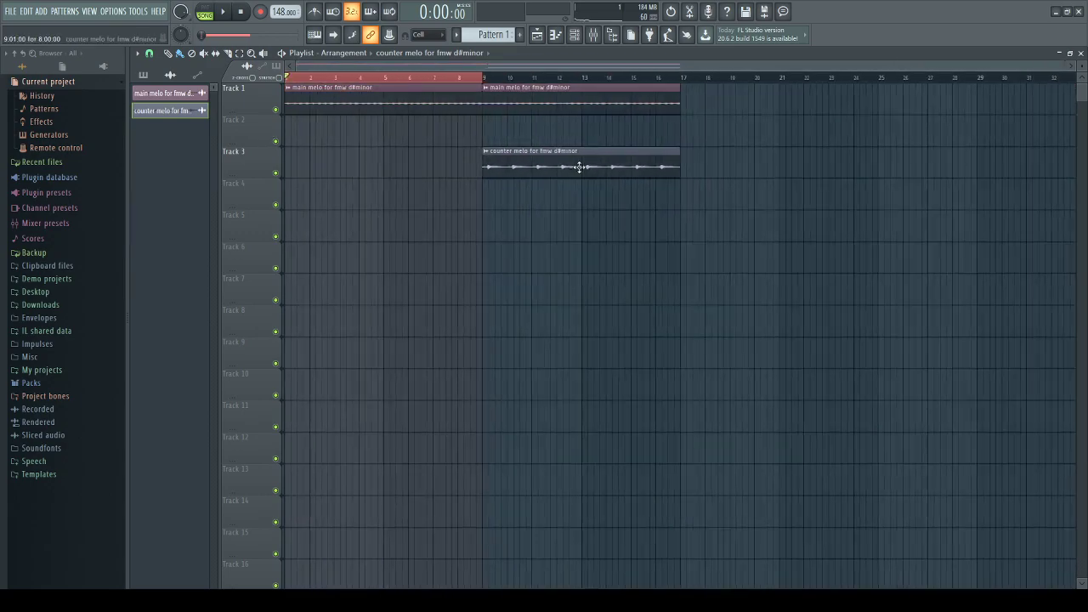
Try Fruity Love Philter with the Sidechain low freq preset on the master, steepening its volume curve, and remove the effect.
click(594, 34)
click(170, 221)
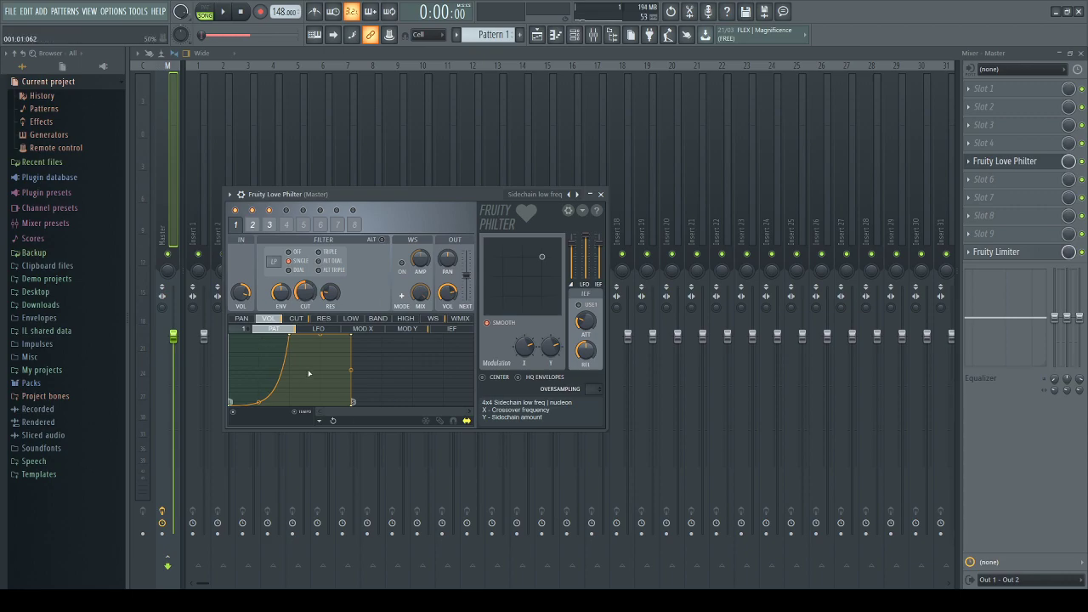
drag(290, 335, 244, 335)
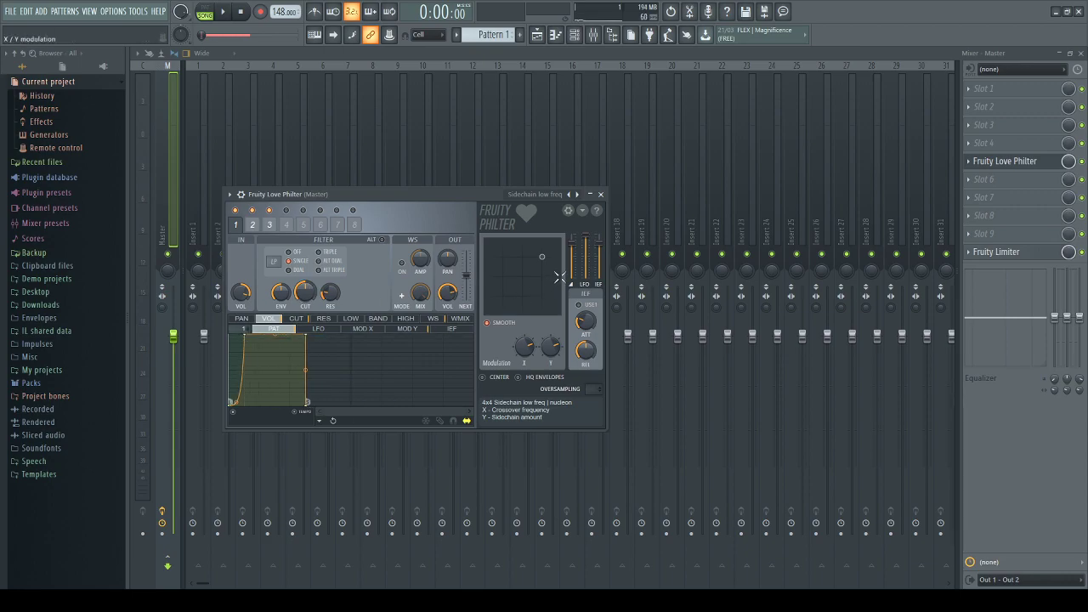
click(968, 165)
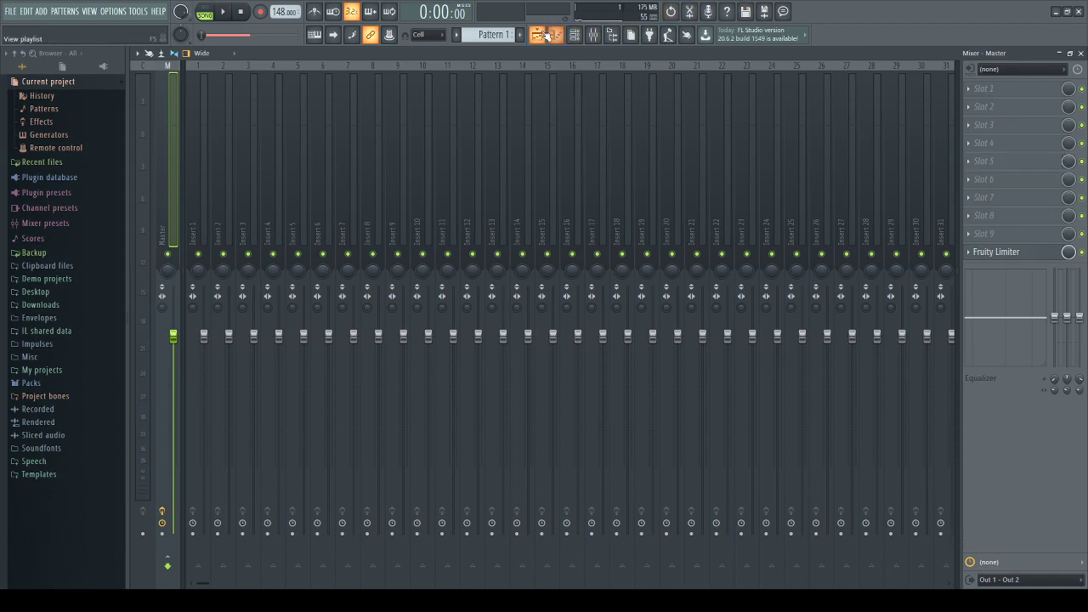
Play the looped main melody in the playlist and stop playback.
click(546, 35)
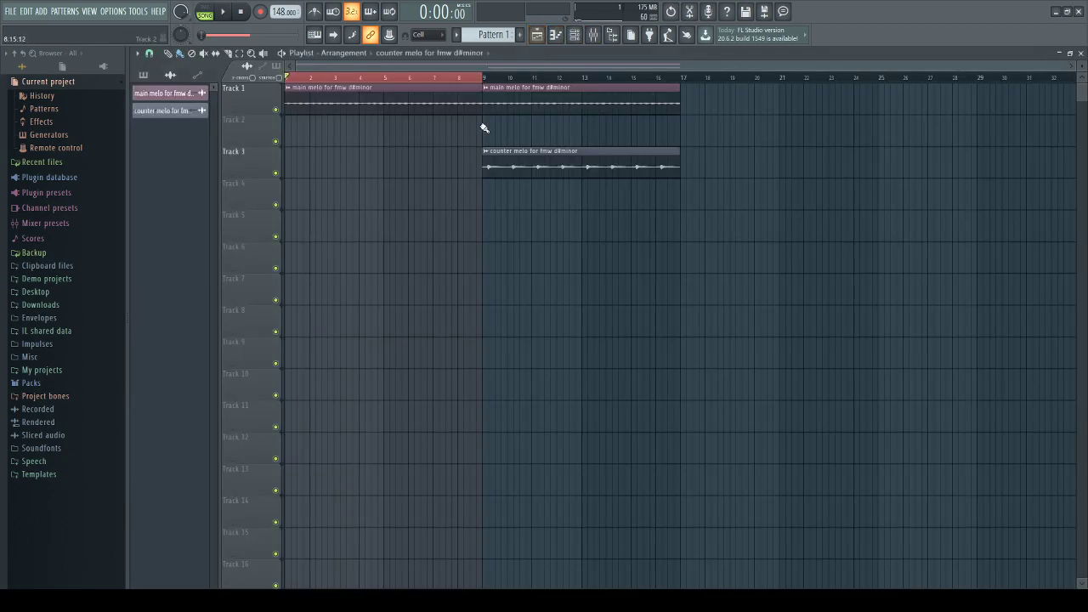
key(space)
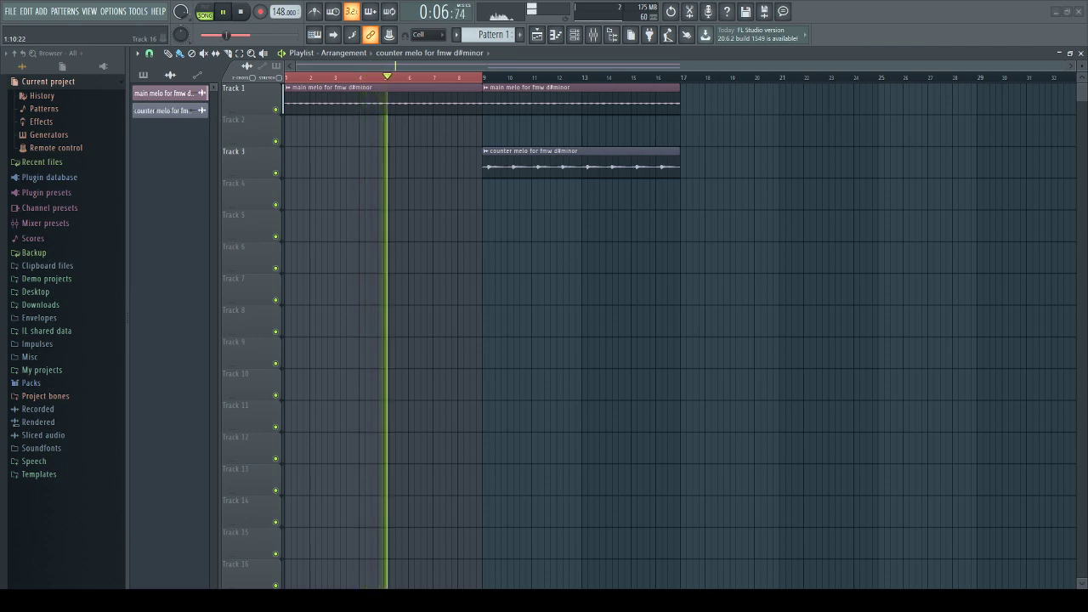
key(space)
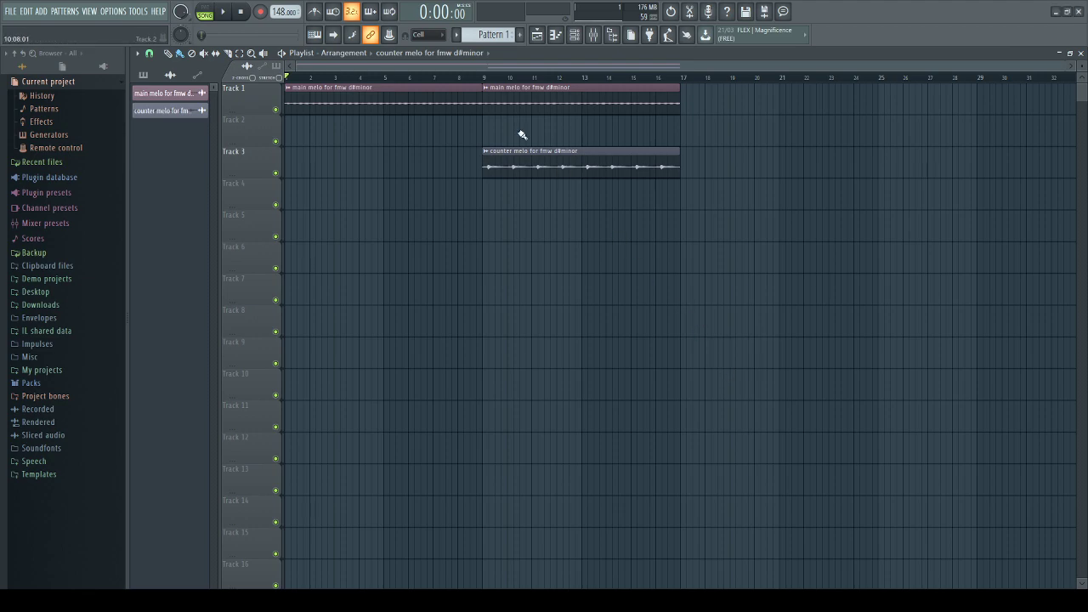
Try Fruity Love Philter with the Sidechain low freq preset in slot 6 of the master, then remove it and return to the playlist.
click(592, 34)
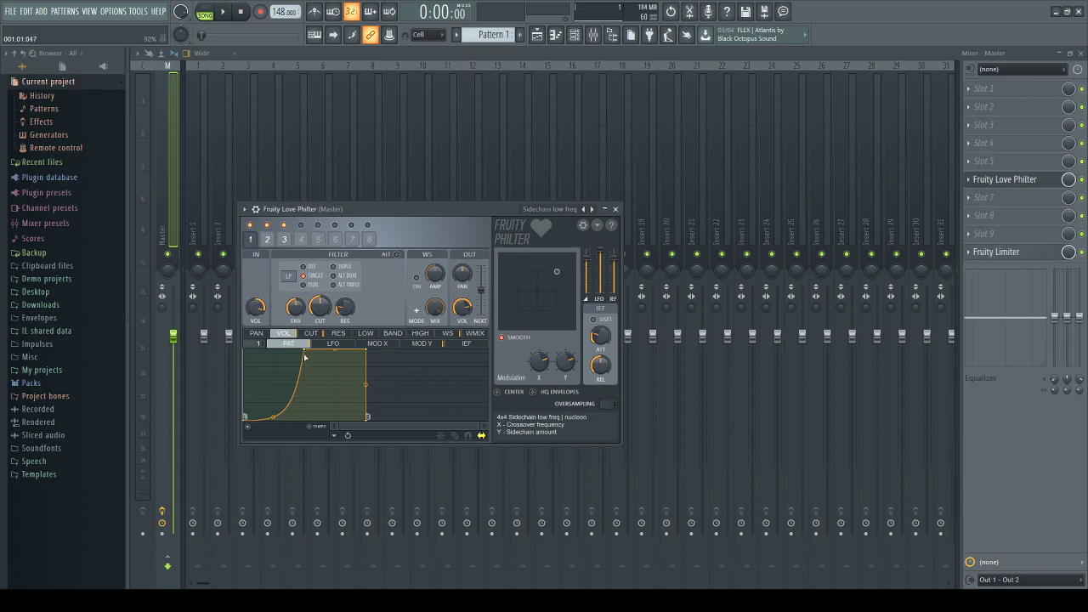
click(616, 208)
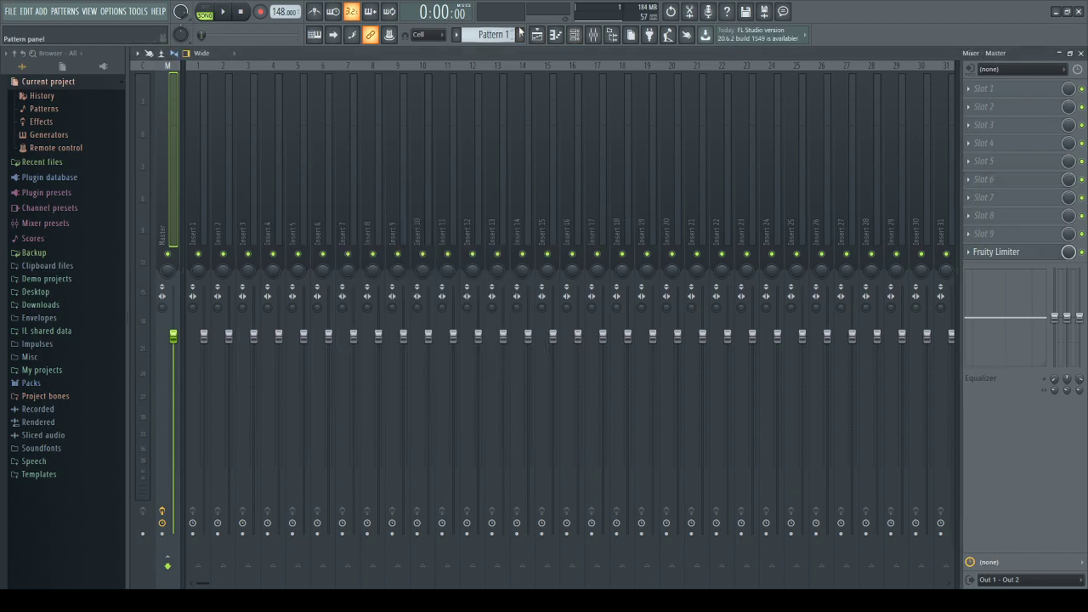
click(541, 34)
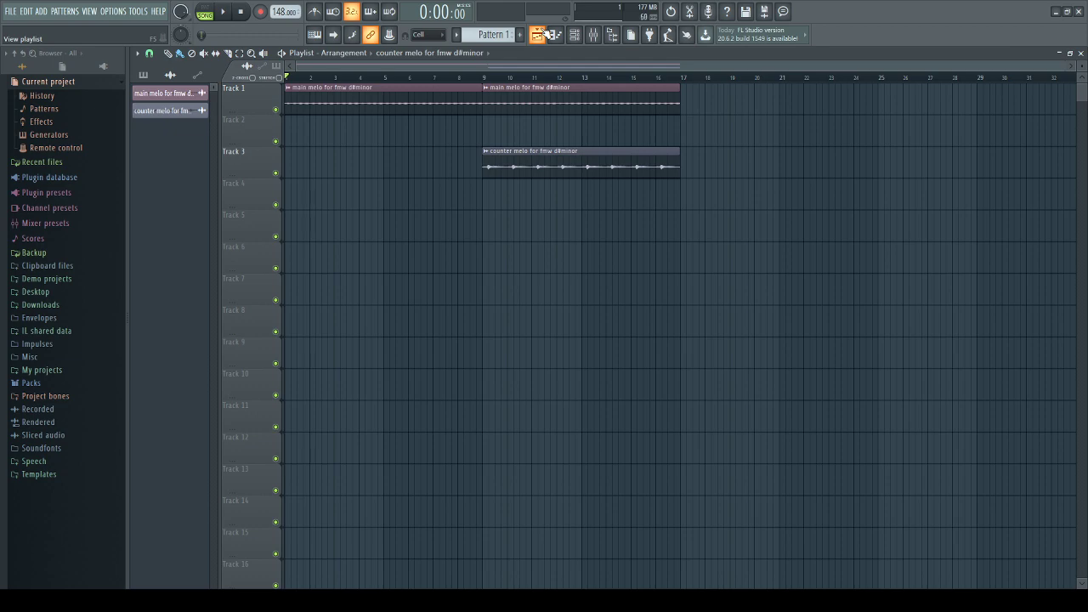
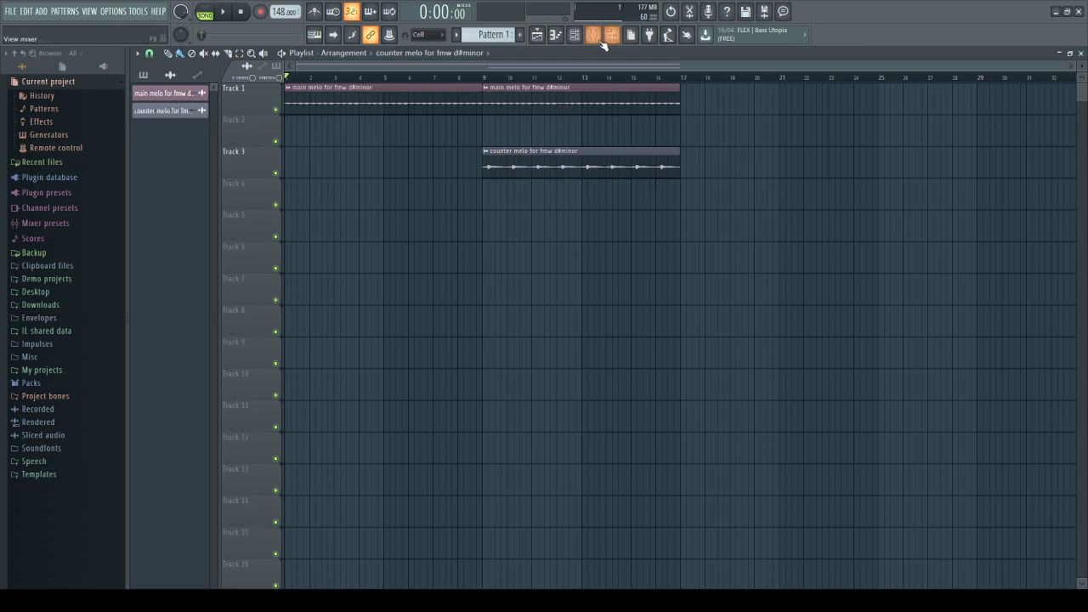
Load Gross Beat into slot 2 of the master and apply its Sidechain volume preset.
click(595, 34)
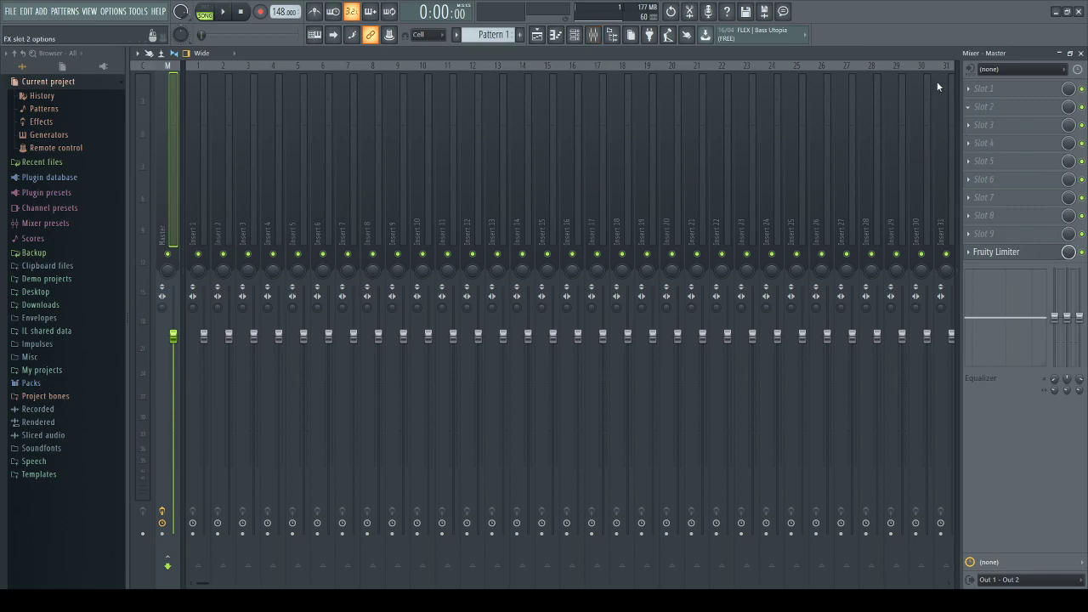
click(984, 106)
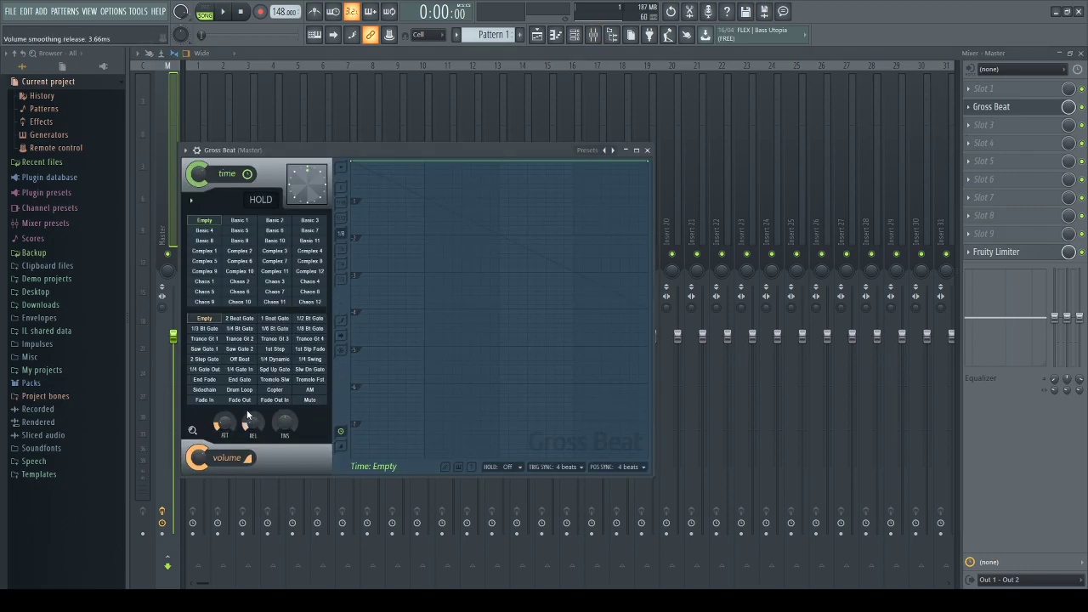
click(207, 391)
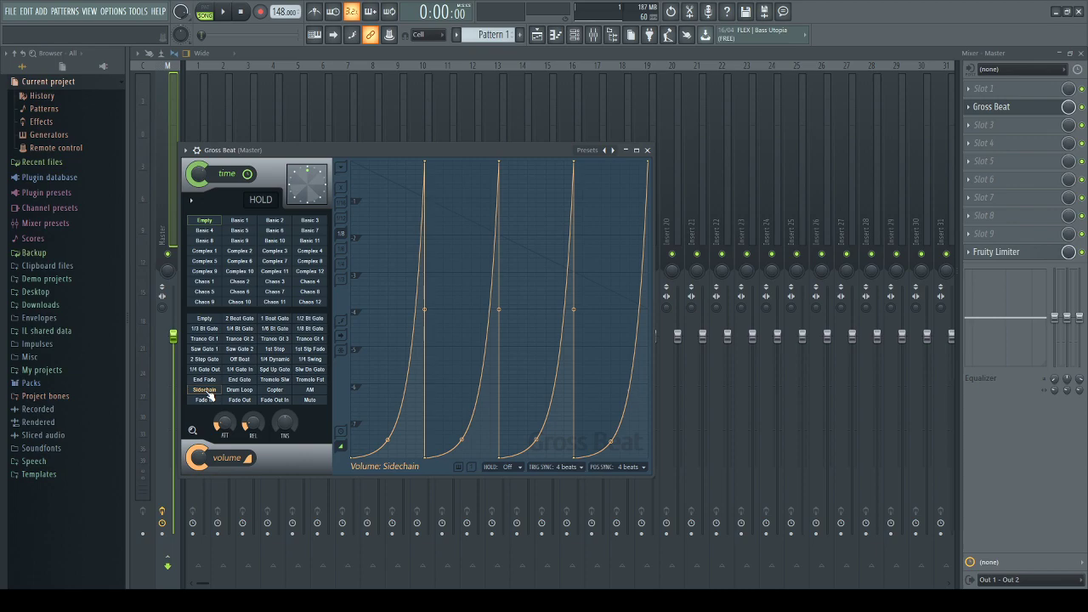
Play the beat and raise the first curve of Gross Beat's Sidechain volume envelope on the master.
key(space)
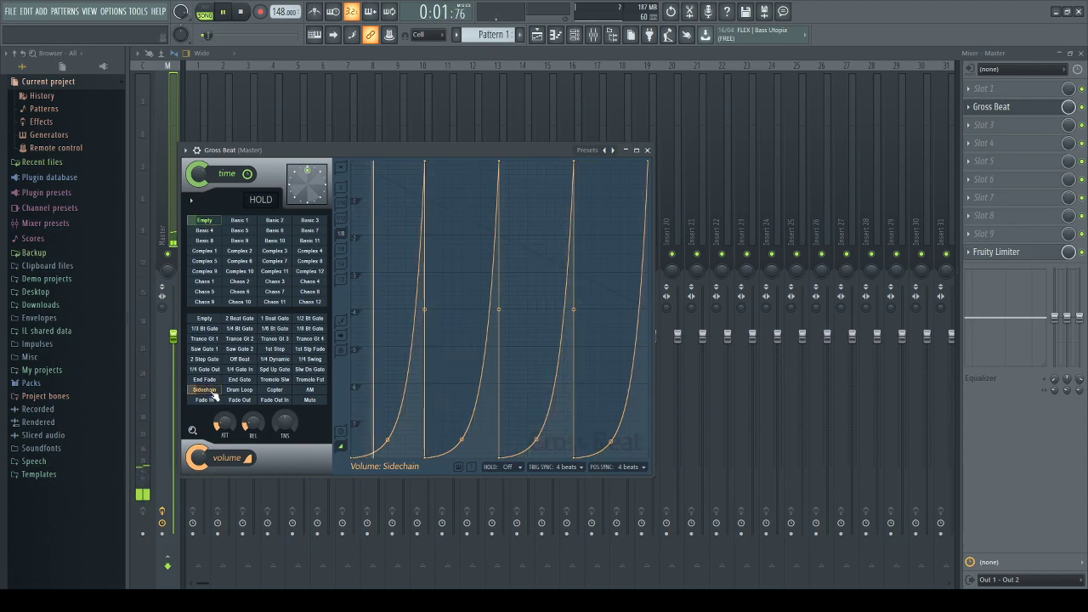
click(313, 34)
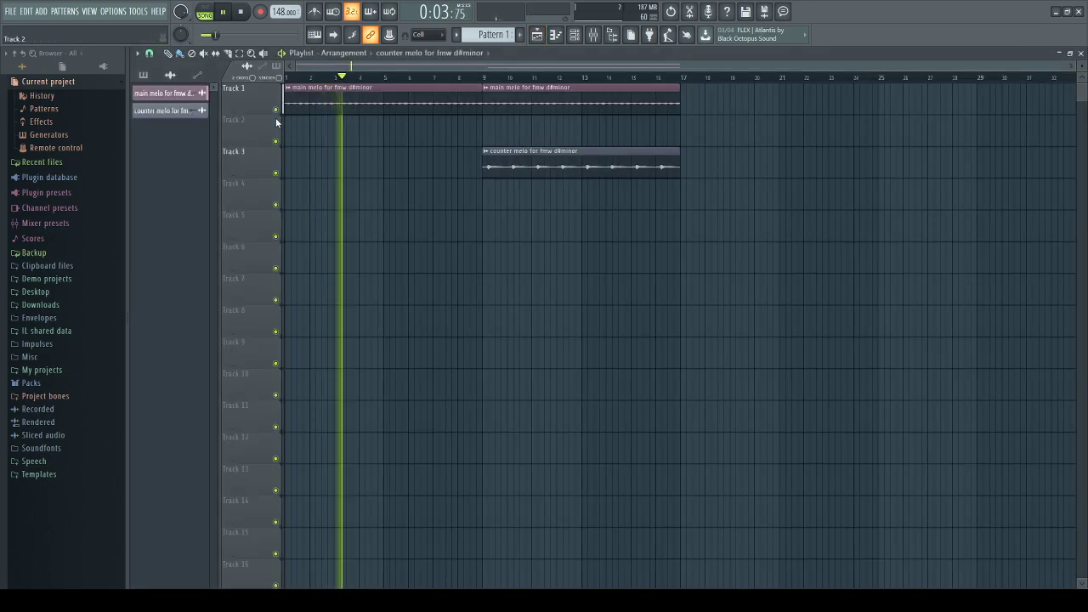
click(593, 34)
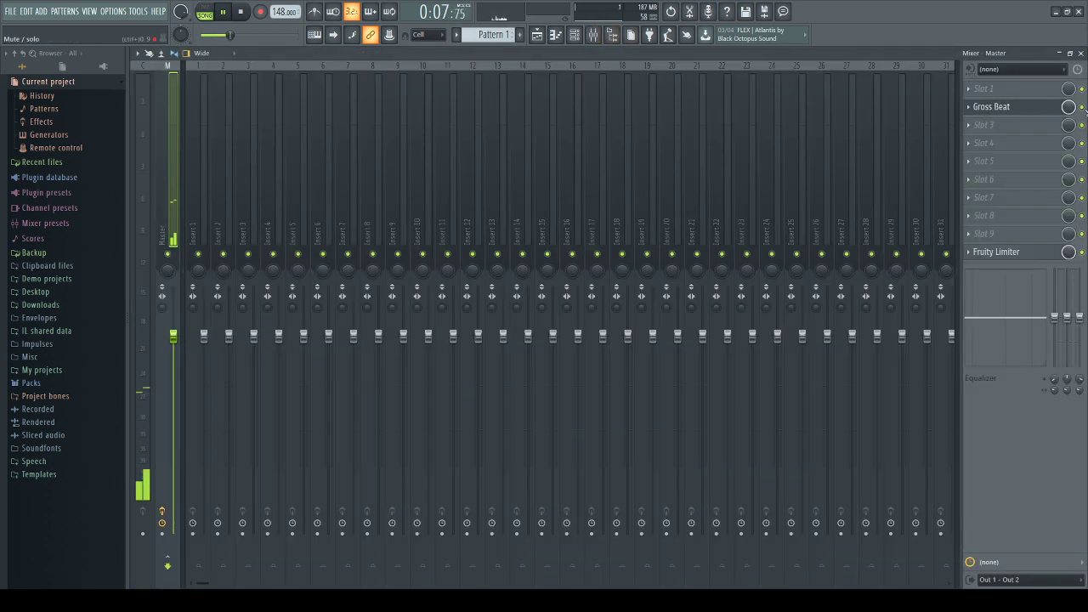
click(1045, 107)
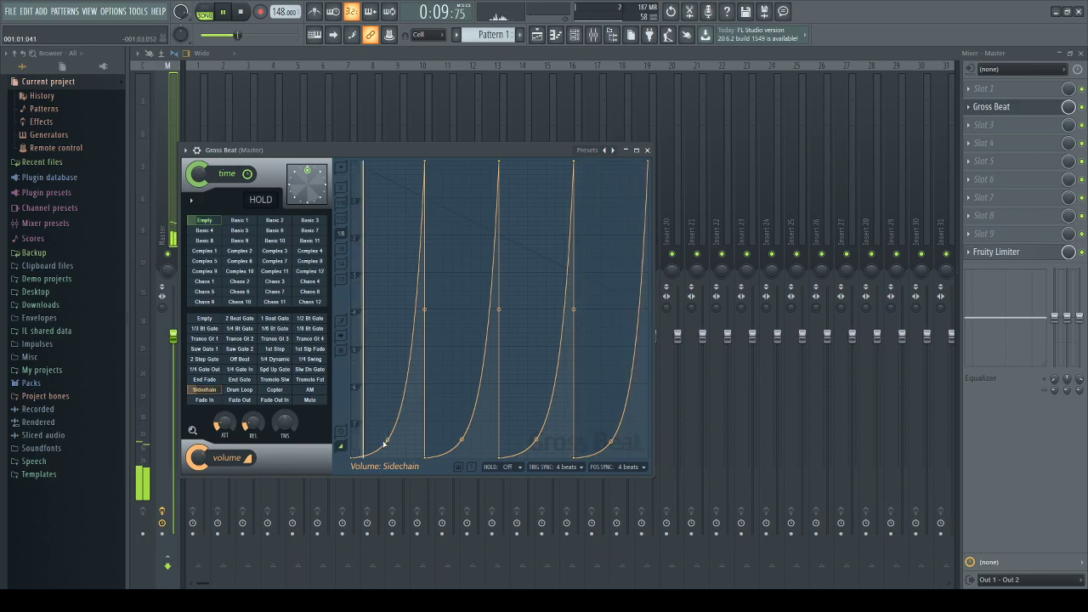
drag(385, 443, 387, 389)
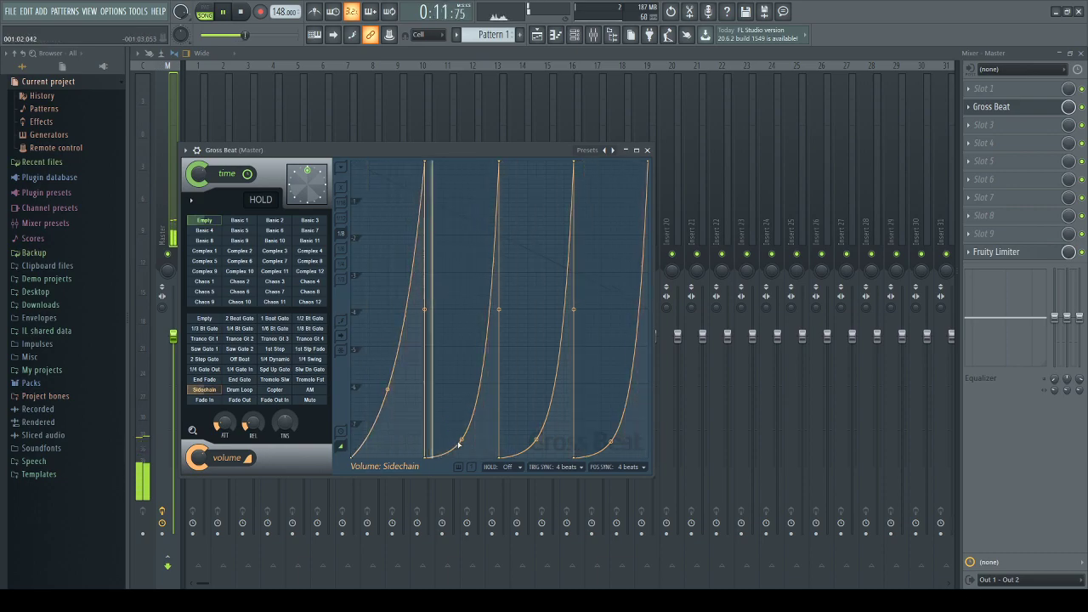
Remove Gross Beat from slot 2 of the master, return to the playlist and stop playback.
click(976, 114)
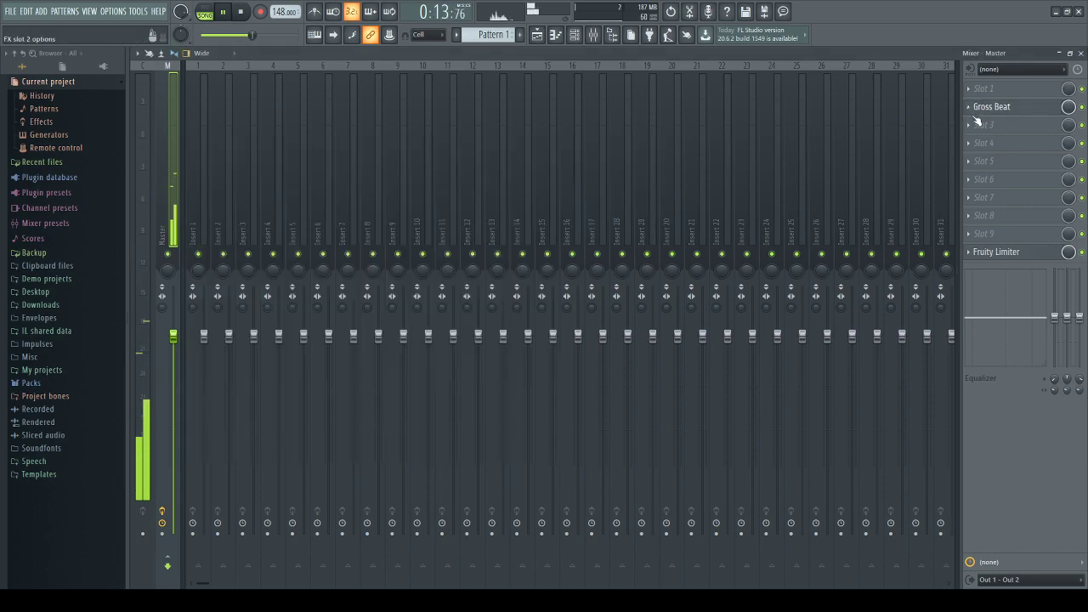
key(ctrl+z)
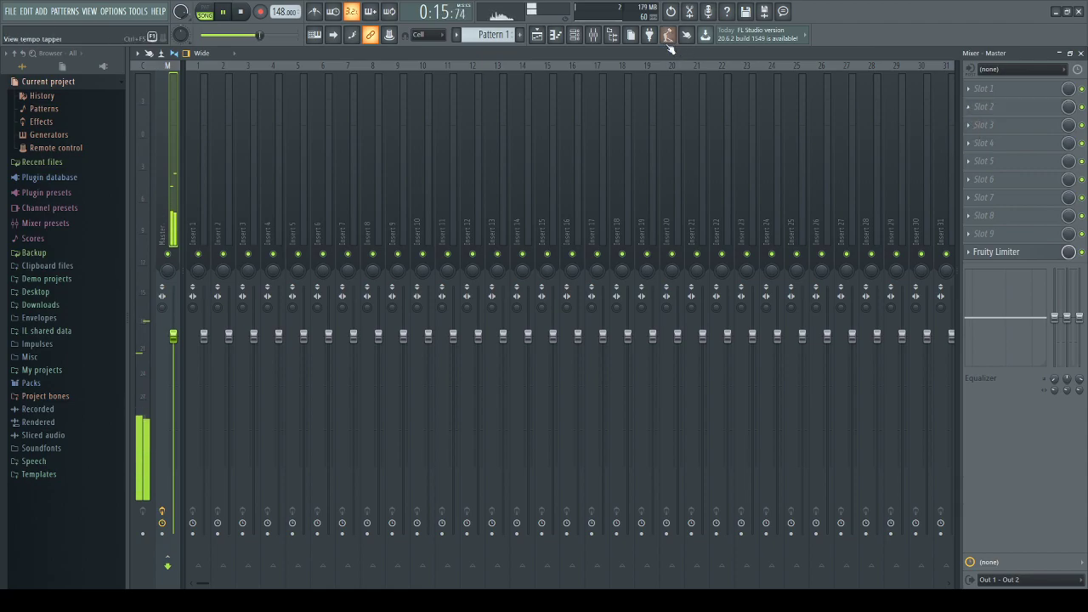
key(F5)
key(space)
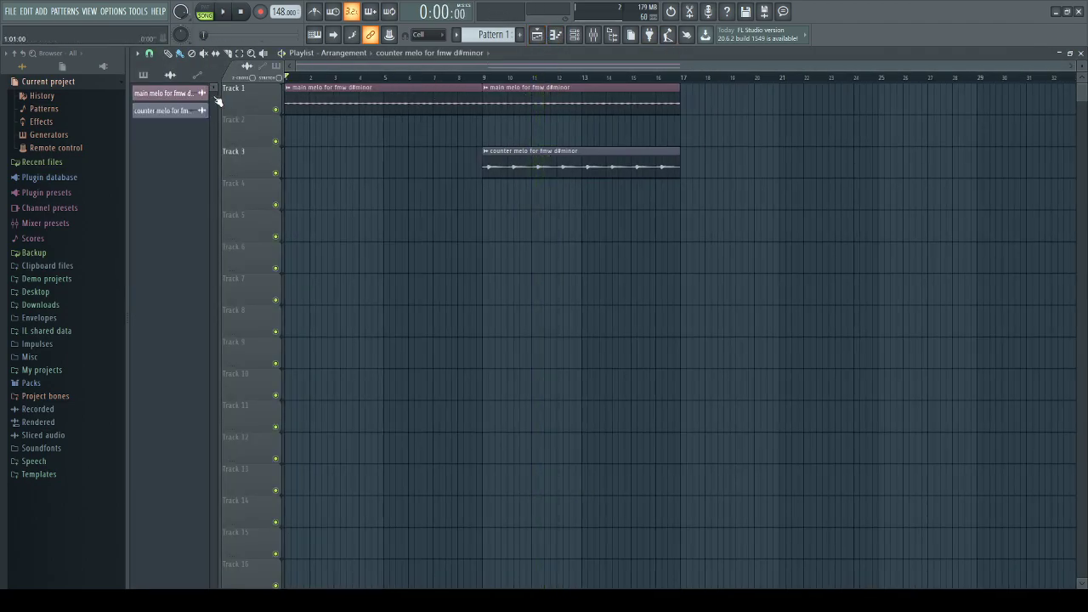
key(space)
key(space)
Place Pattern 1 at the start of track 7, stretch it to four bars and duplicate it to fill bars 1 to 16.
click(298, 131)
right_click(315, 131)
click(143, 75)
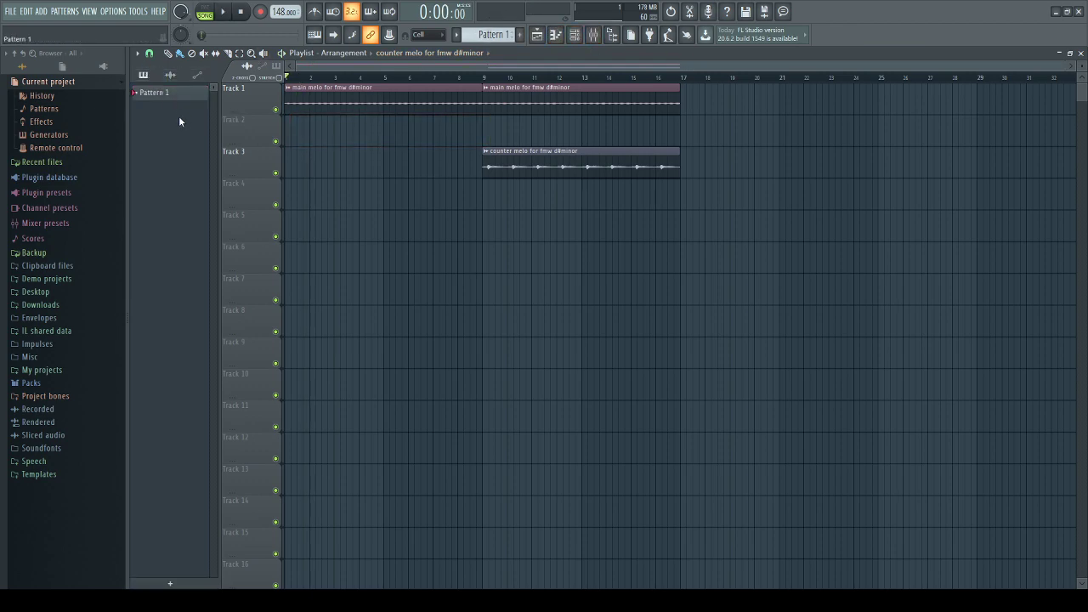
click(291, 287)
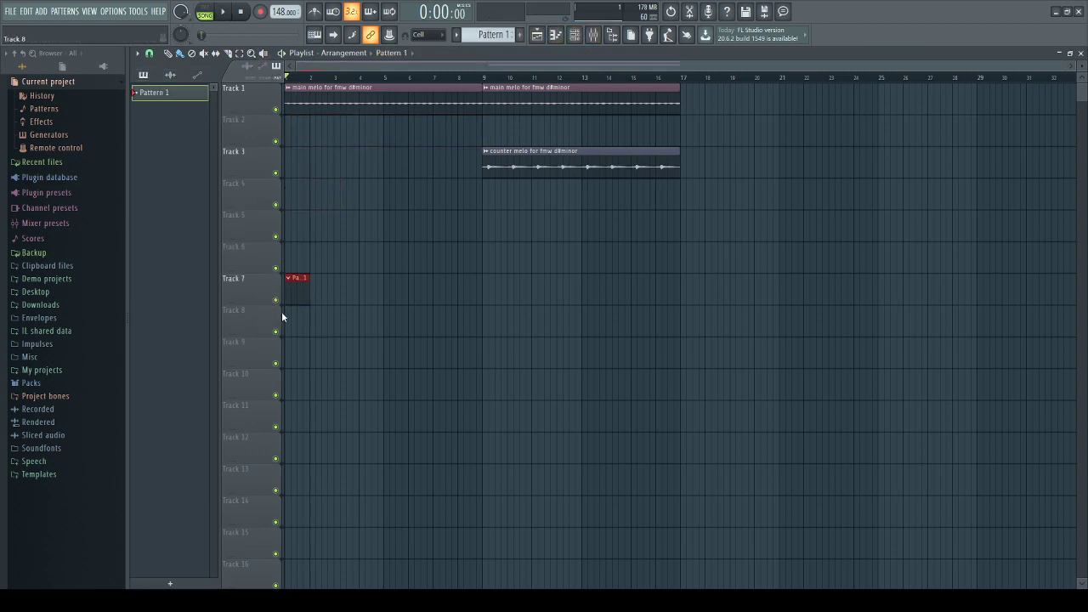
drag(309, 294, 380, 297)
key(ctrl+b)
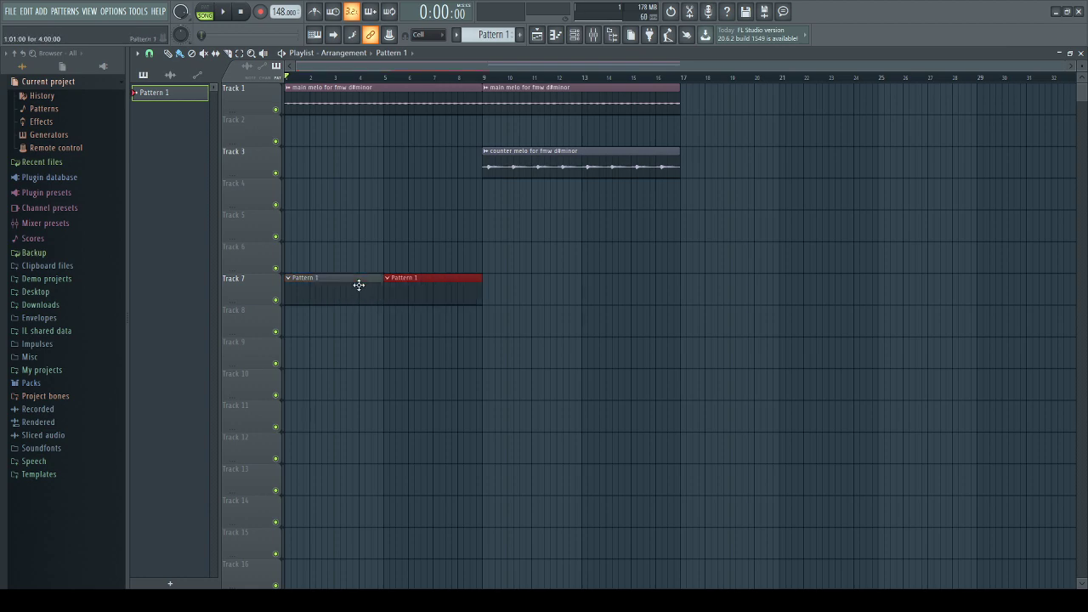
key(ctrl+b)
key(ctrl+b)
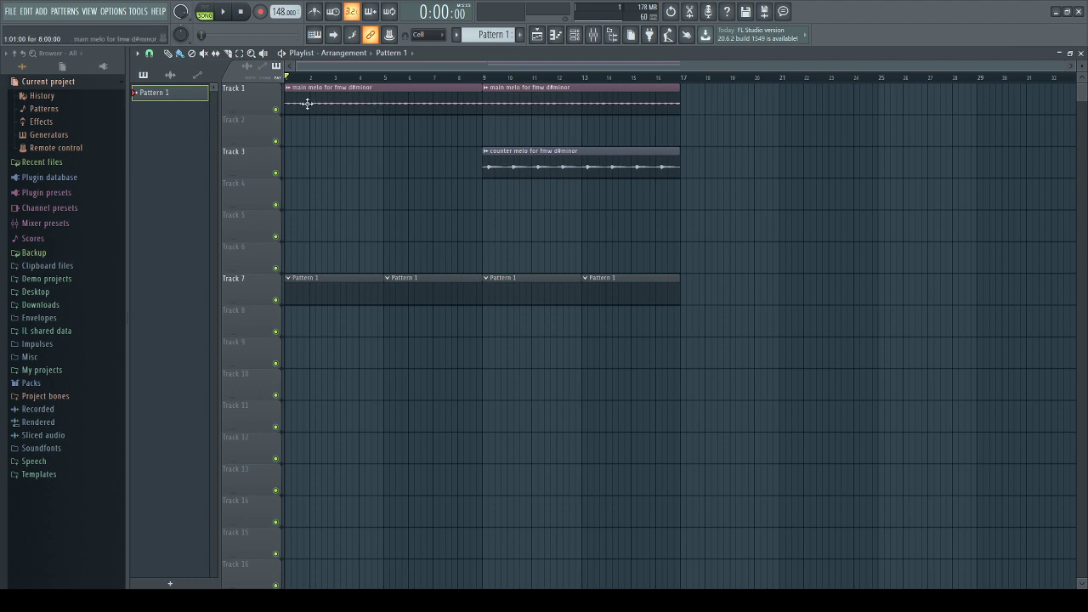
Show the Unsorted channels in the channel rack and open the BENJIBEATZ drum kit's 808 folder under Desktop, Old Desktop.
key(space)
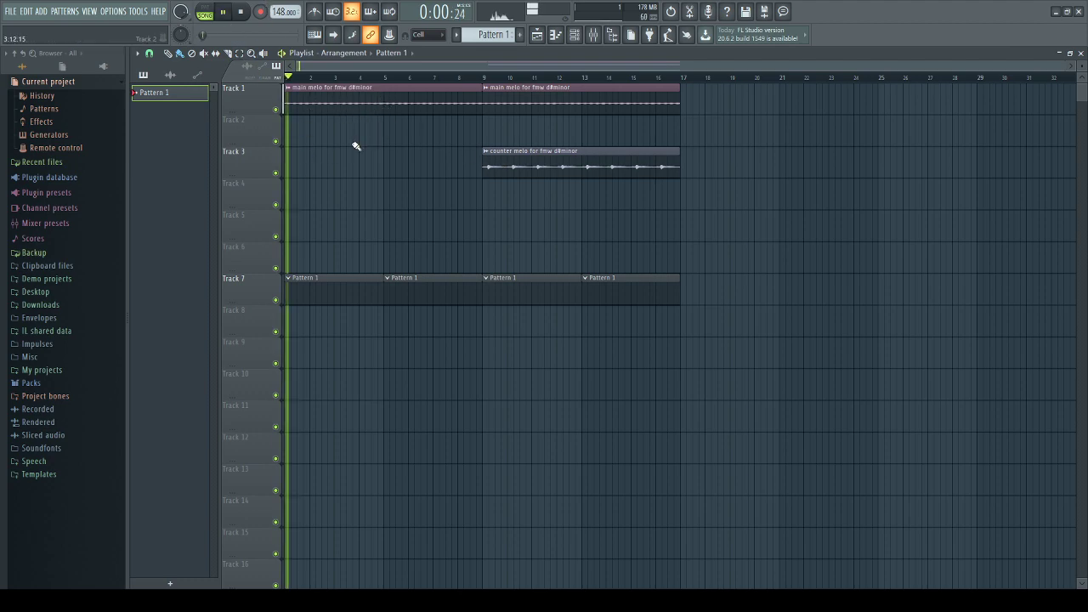
key(F6)
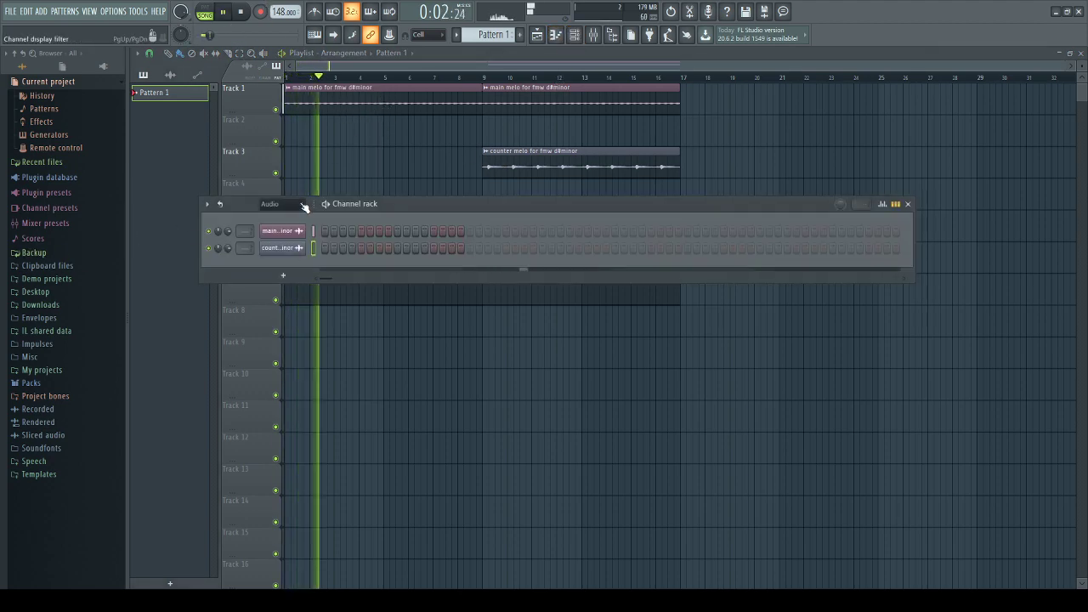
click(53, 304)
scroll(60, 285, down, 2)
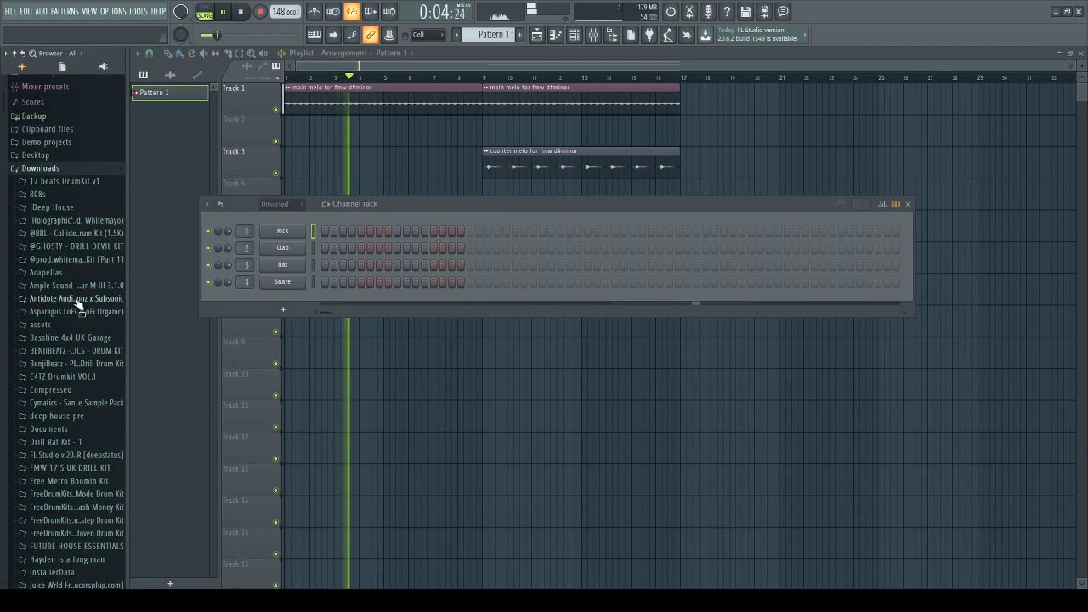
click(72, 170)
click(65, 227)
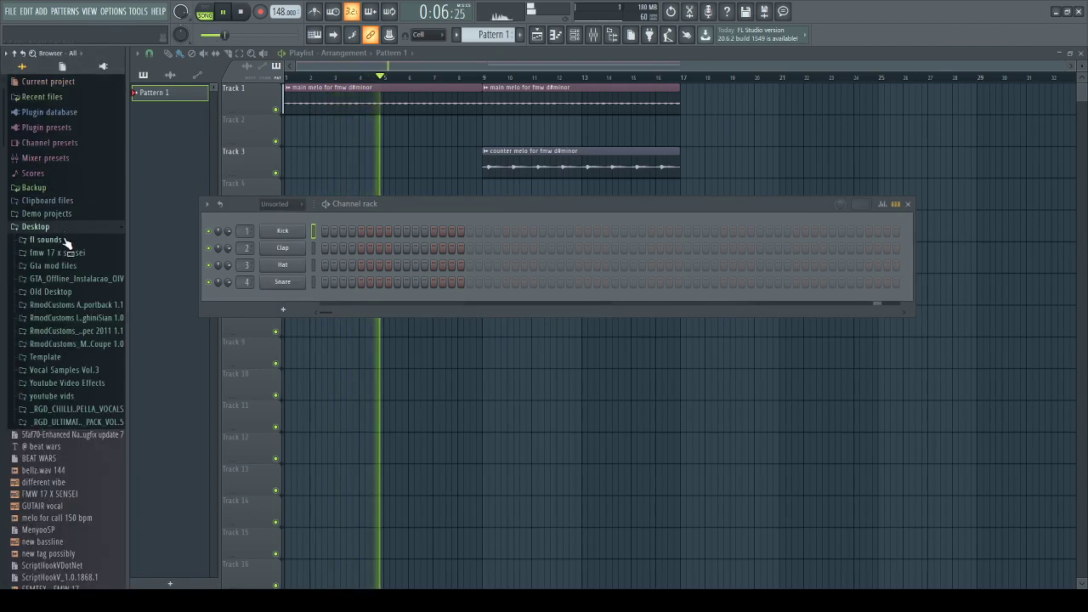
click(68, 291)
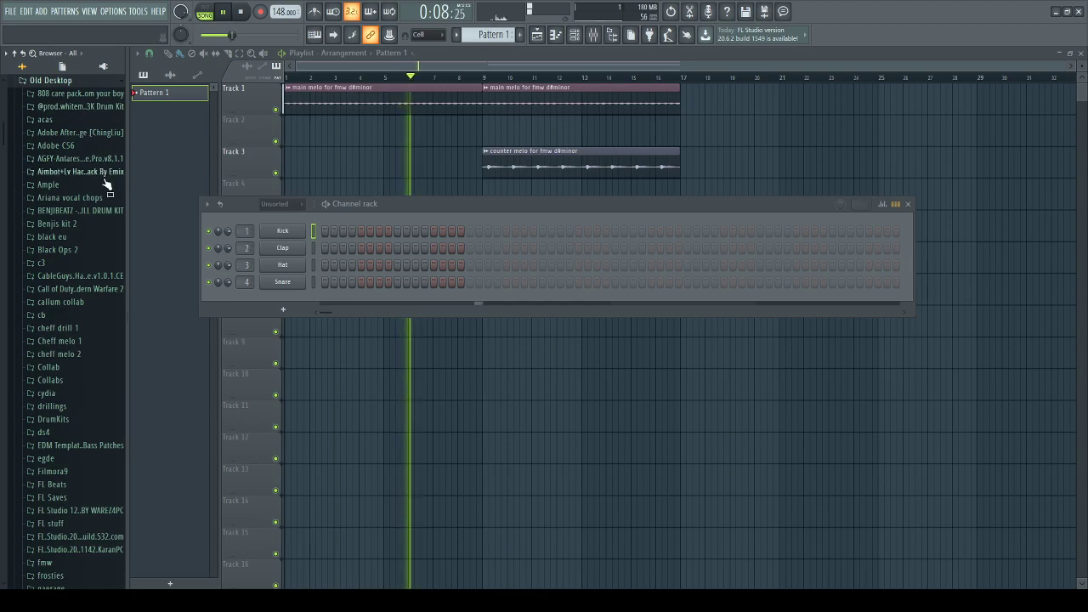
click(79, 211)
click(68, 224)
key(space)
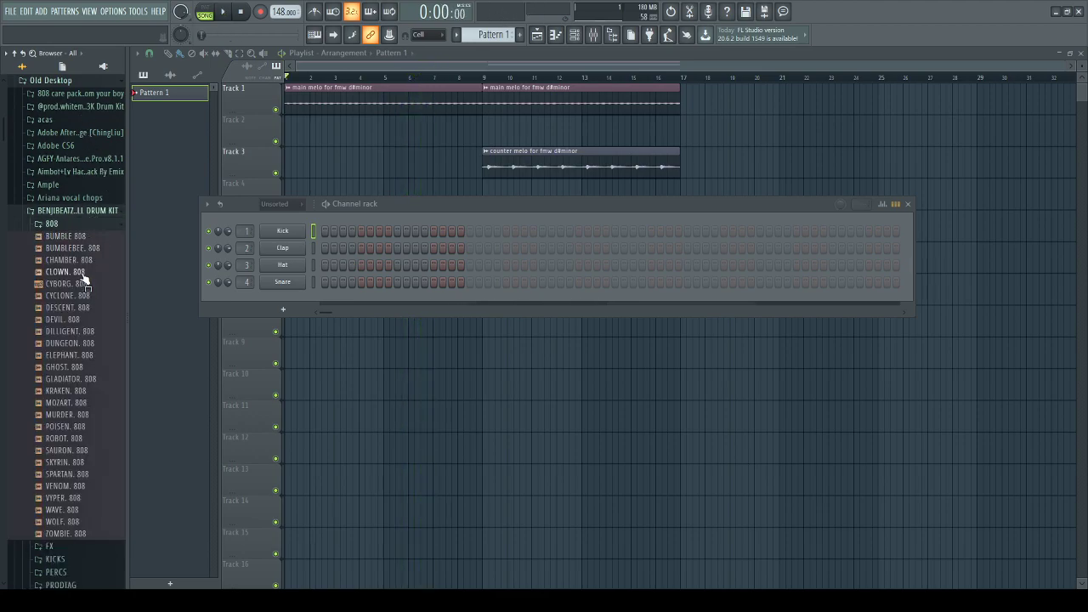
Add the CYCLONE. 808 sample as a new channel above Kick and close its sampler settings.
drag(72, 295, 287, 236)
click(287, 236)
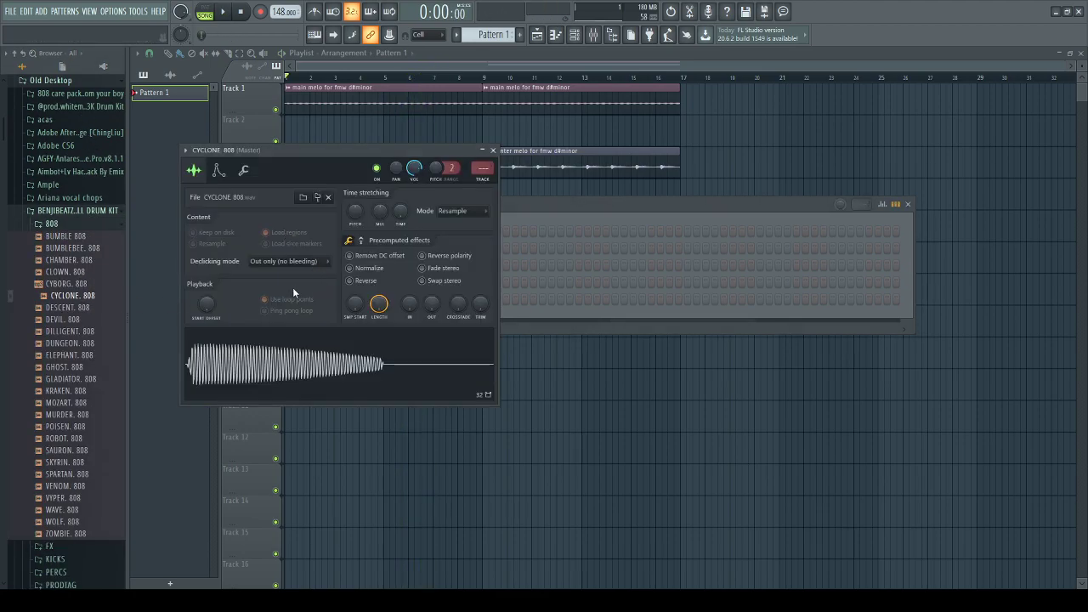
click(492, 151)
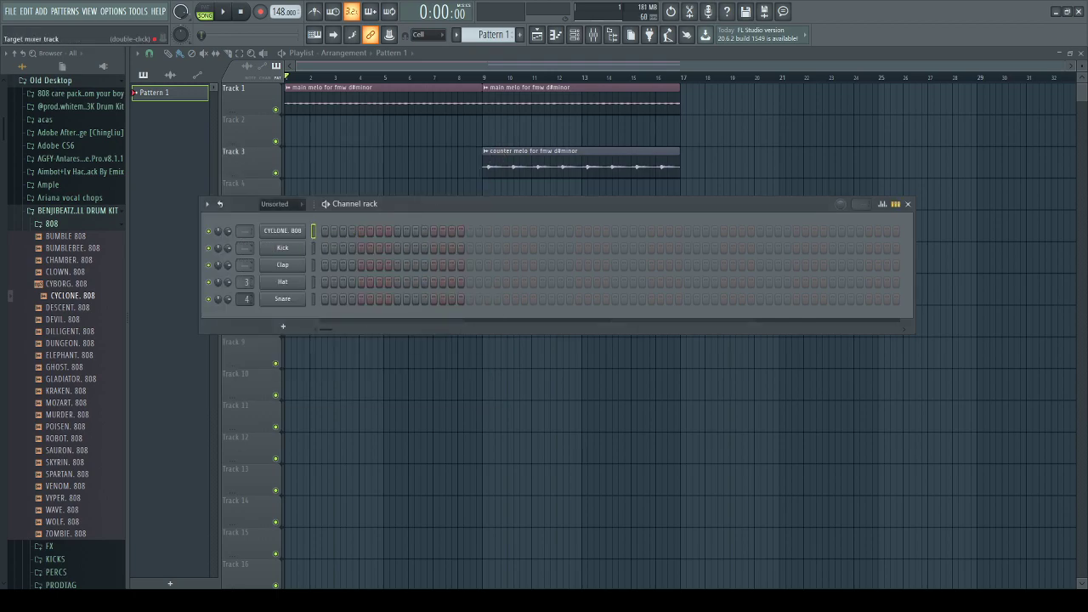
Audition samples in the drum kit's KICKS folder, including KICK 6, KICK 7 and KICK 8, and collapse the kit.
click(81, 224)
click(73, 250)
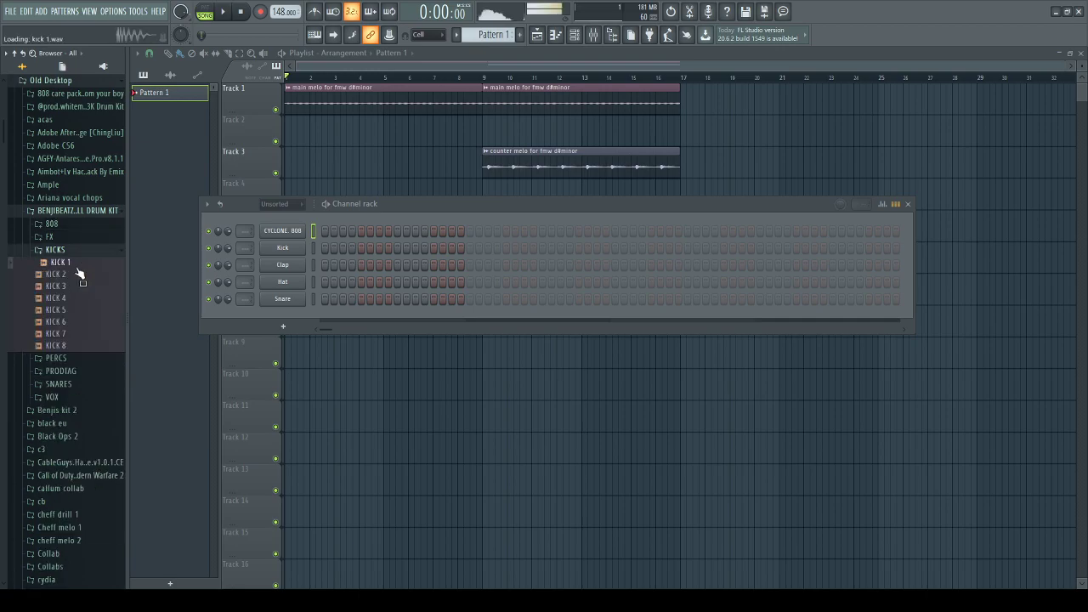
click(83, 323)
click(82, 336)
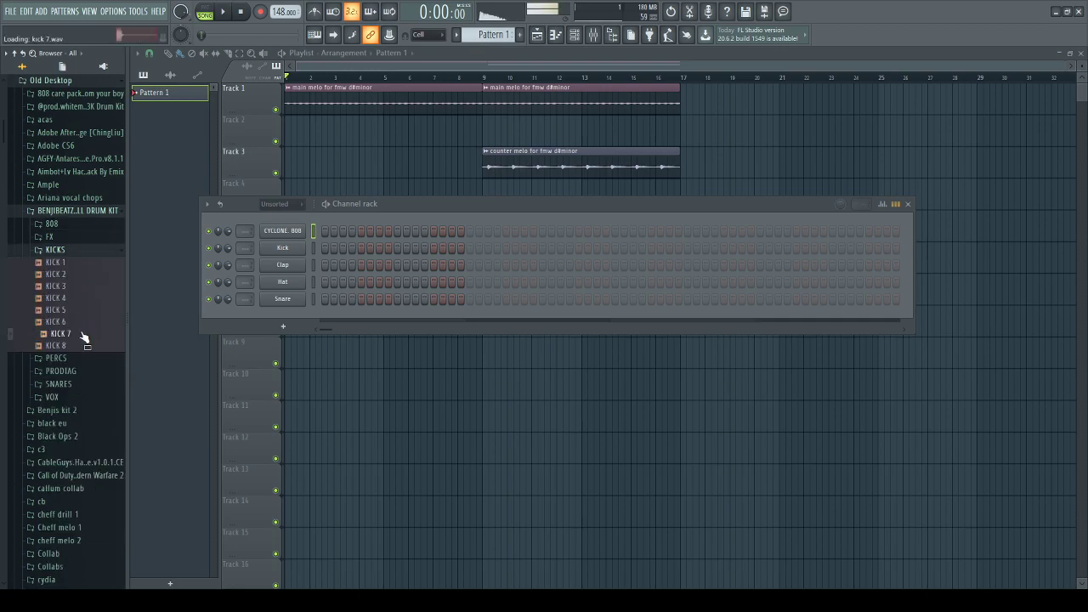
click(83, 346)
click(85, 210)
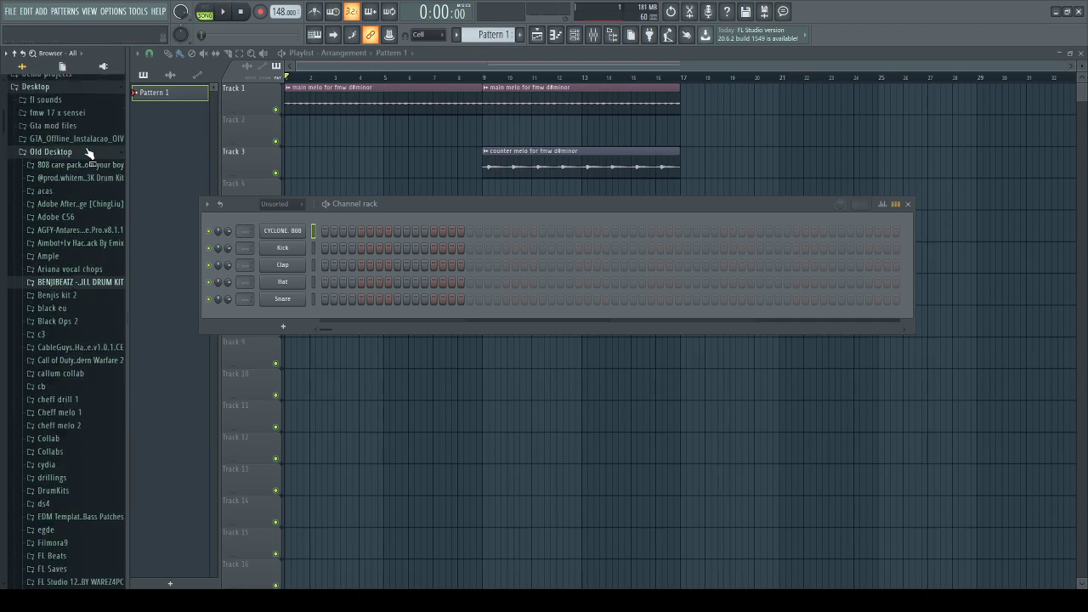
Replace the Kick channel's sample with BEST KICK from the BenjiBeatz Drill Drum Kit in Downloads.
click(80, 153)
click(76, 85)
click(58, 240)
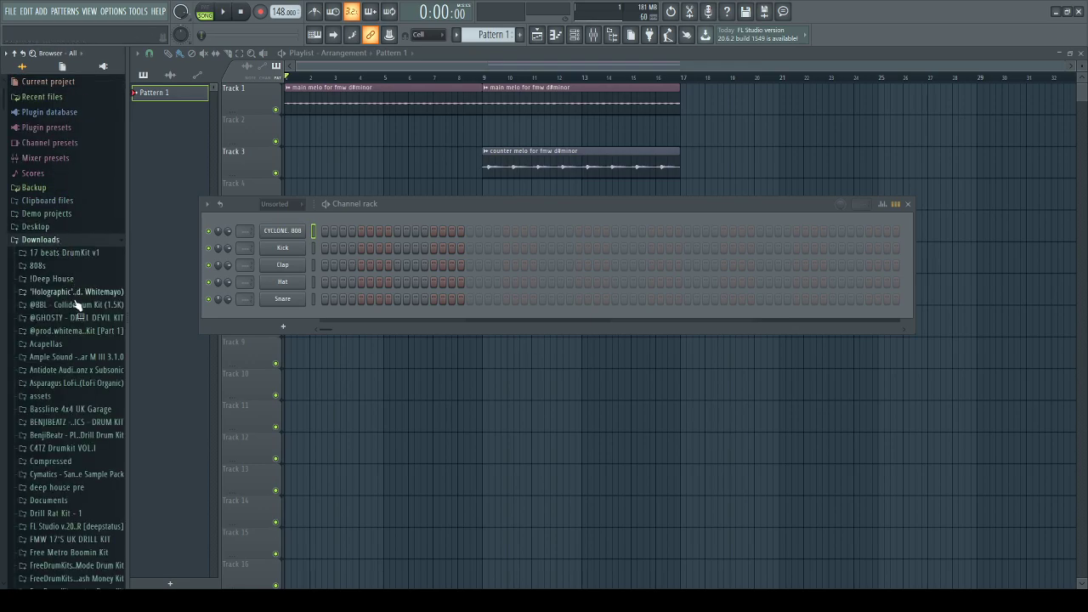
click(85, 425)
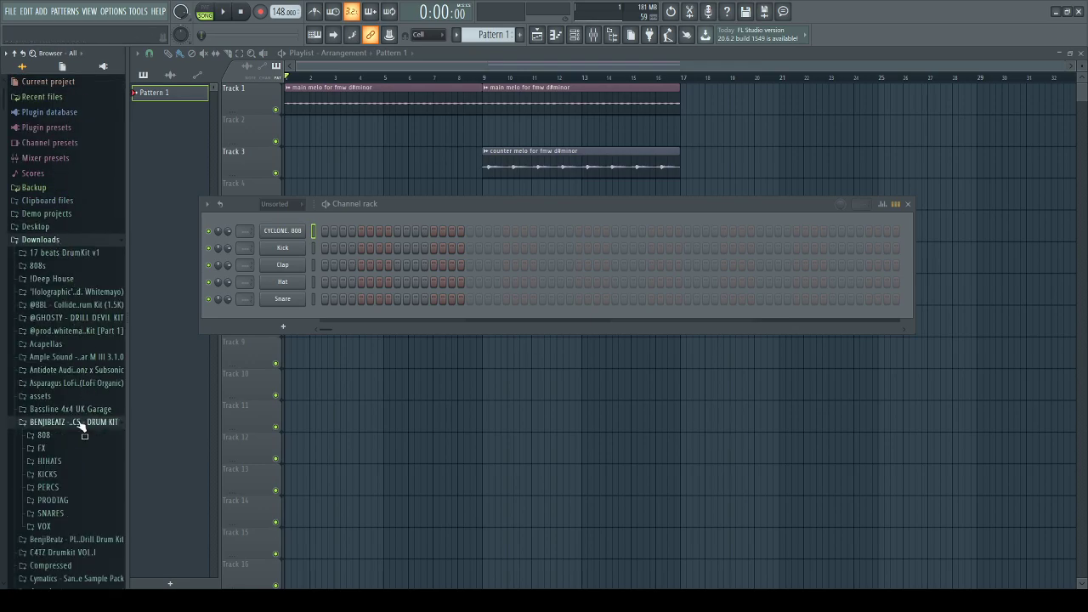
click(80, 424)
click(83, 433)
click(83, 487)
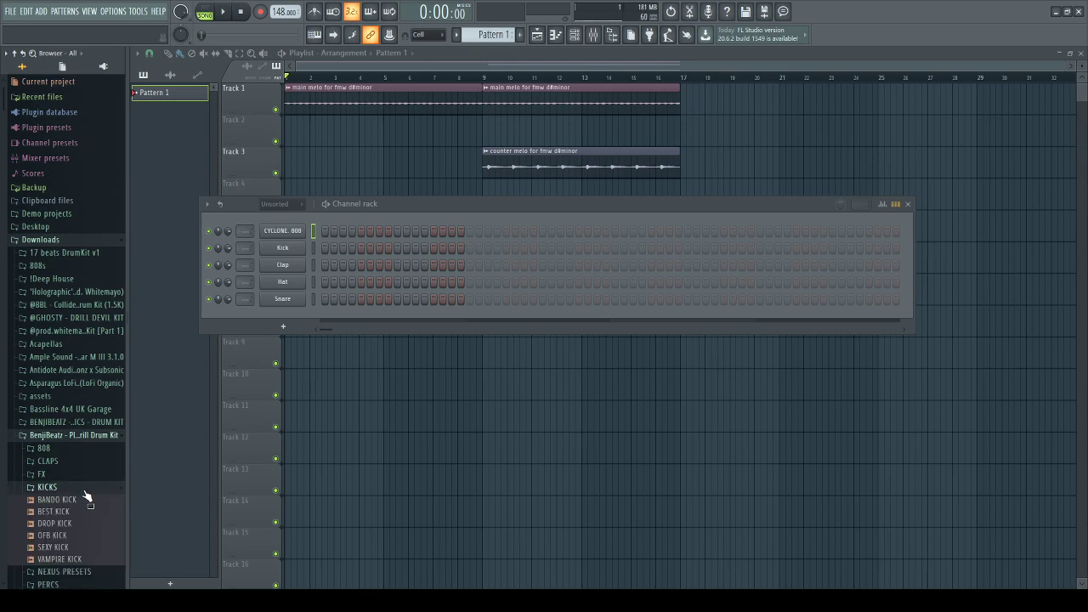
drag(80, 512, 292, 251)
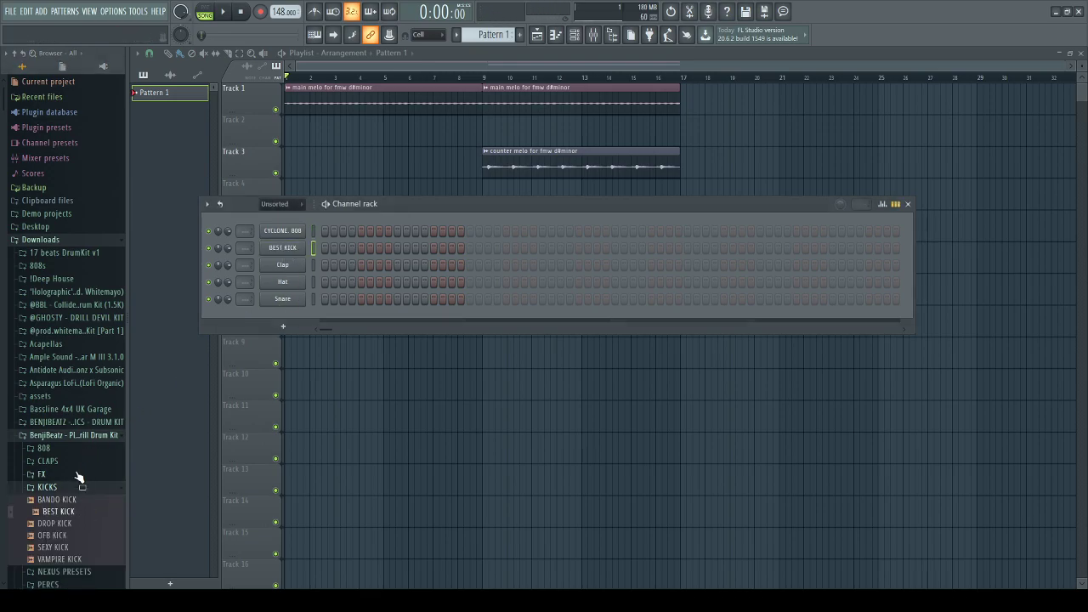
Audition the kit's snares and replace the Hat channel's sample with snare 5.
scroll(80, 481, down, 5)
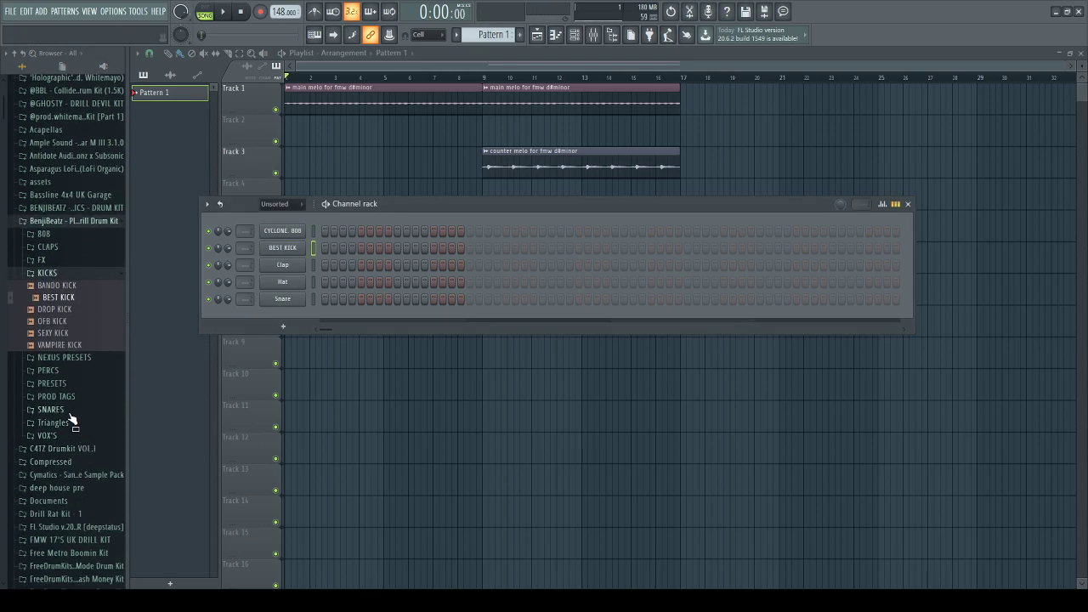
click(68, 410)
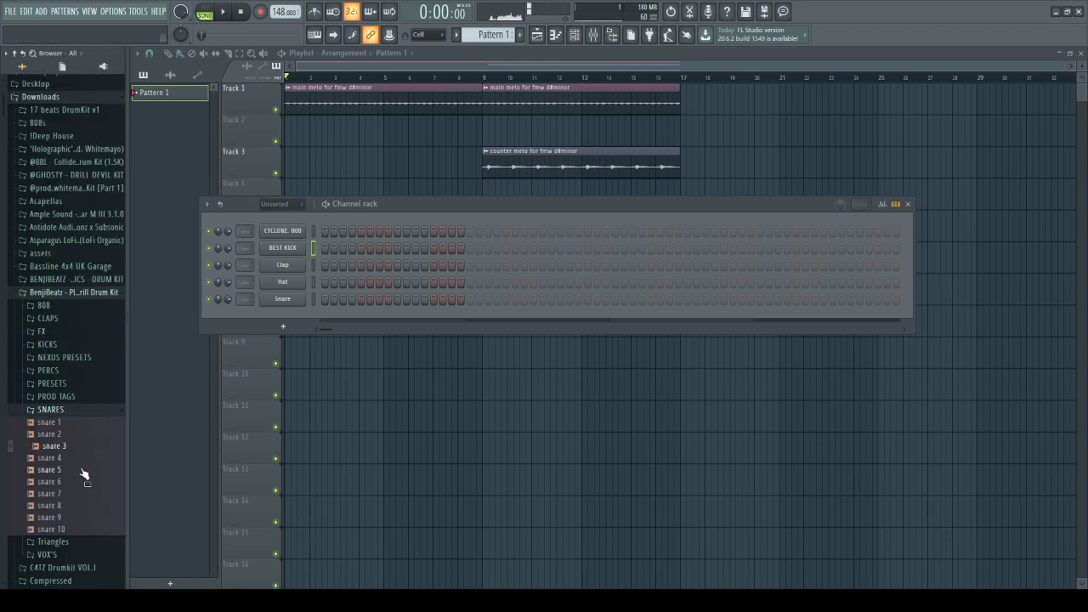
click(81, 529)
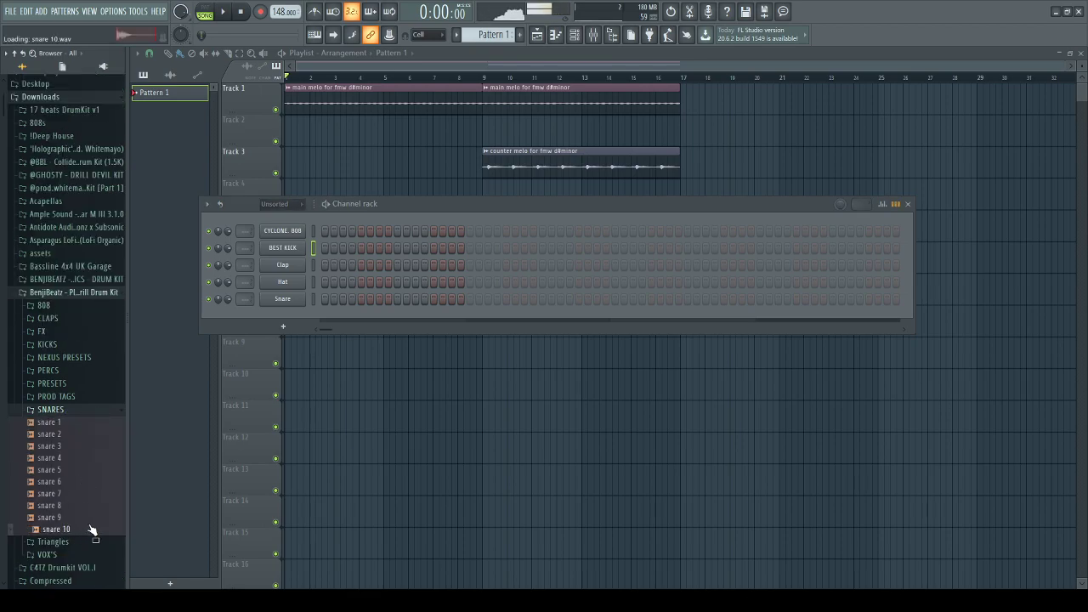
click(64, 473)
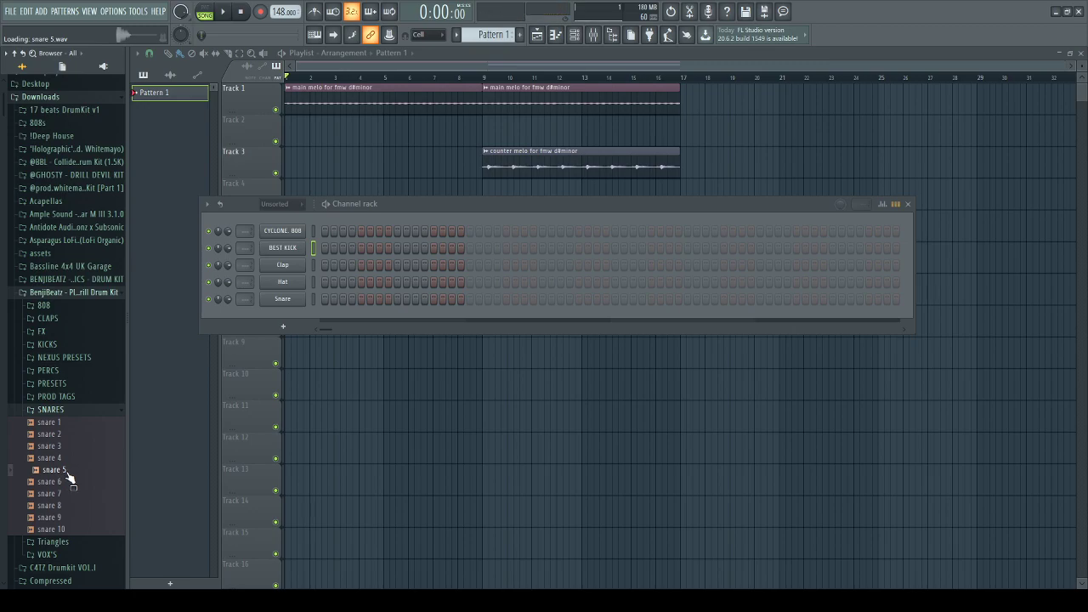
drag(68, 478, 287, 298)
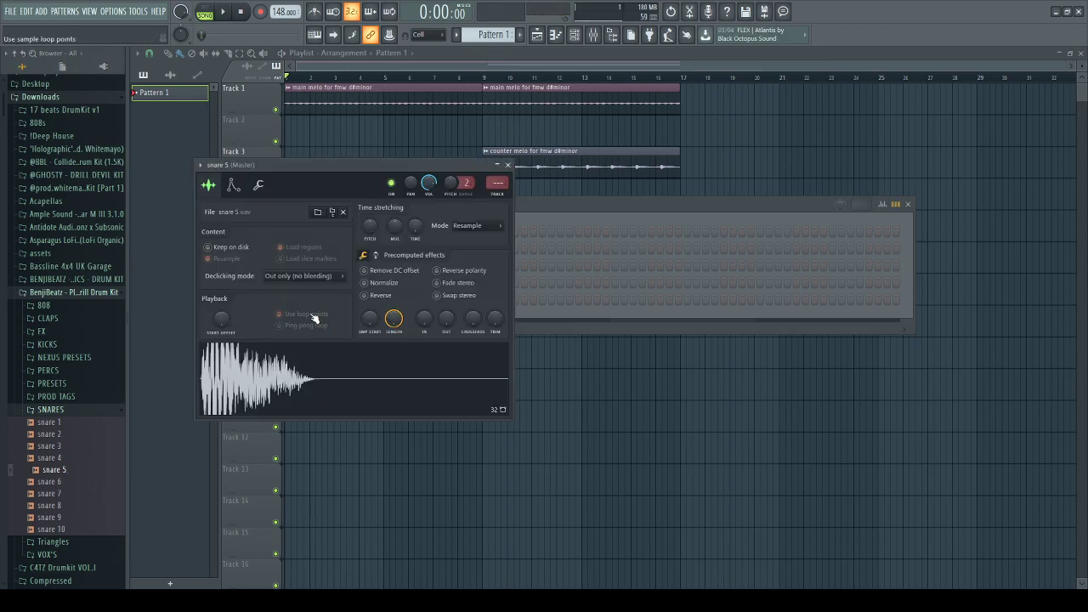
click(508, 164)
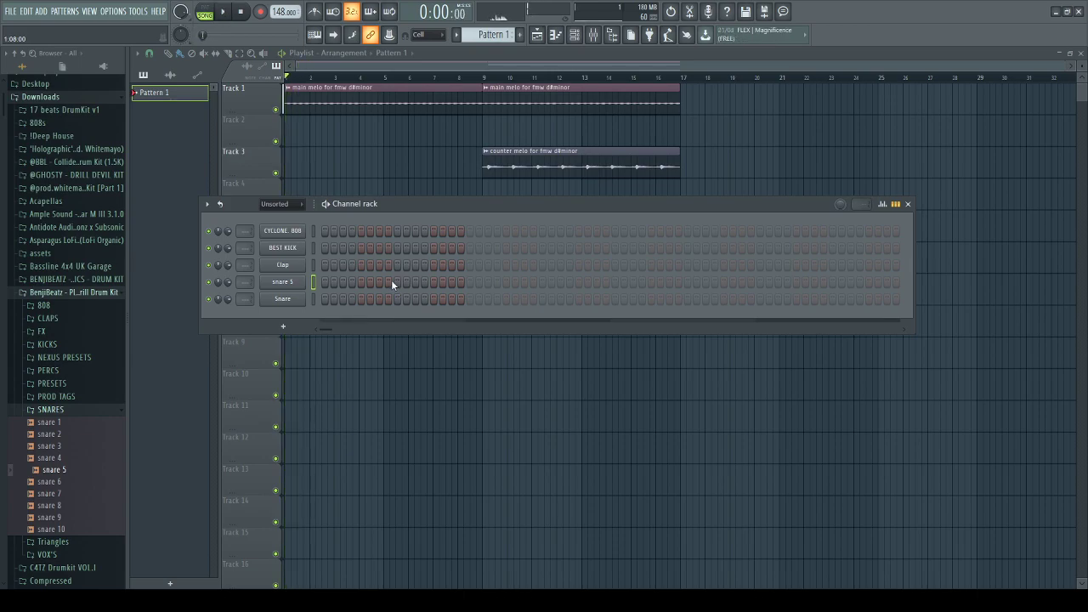
Audition the drum kit's PERCS samples, replace the Snare channel's sample with PERC. 11, and add PERC. 8 as a new channel.
click(78, 409)
click(81, 372)
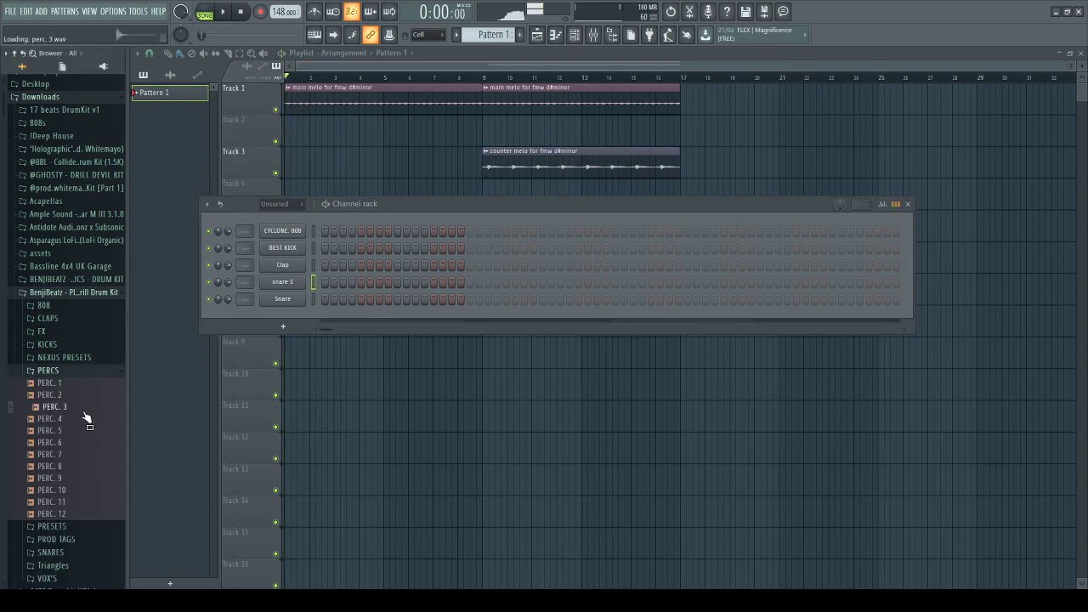
click(92, 477)
click(85, 500)
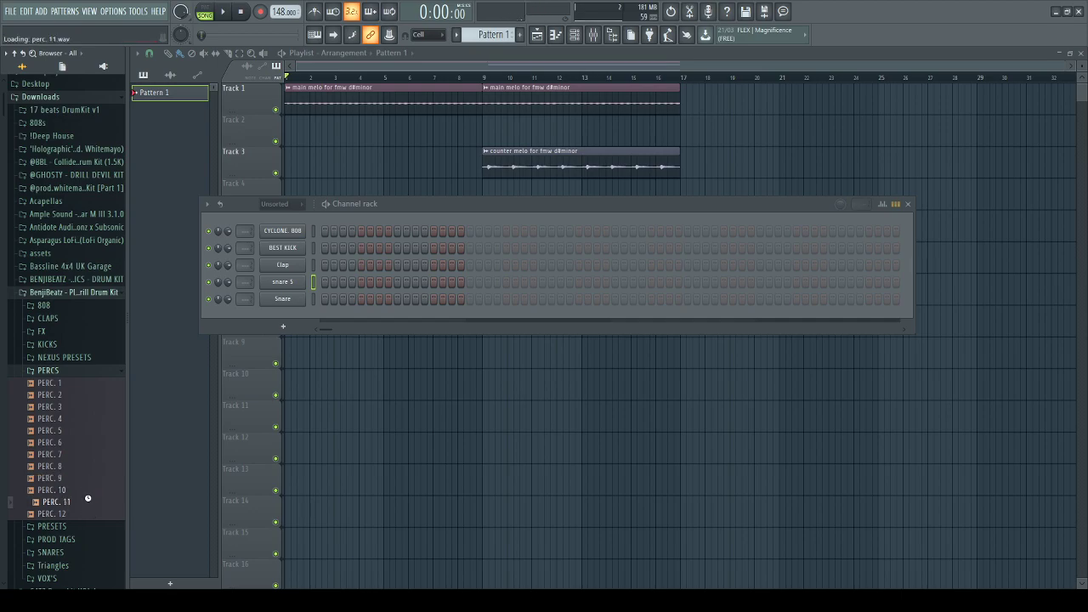
click(88, 514)
drag(85, 501, 297, 304)
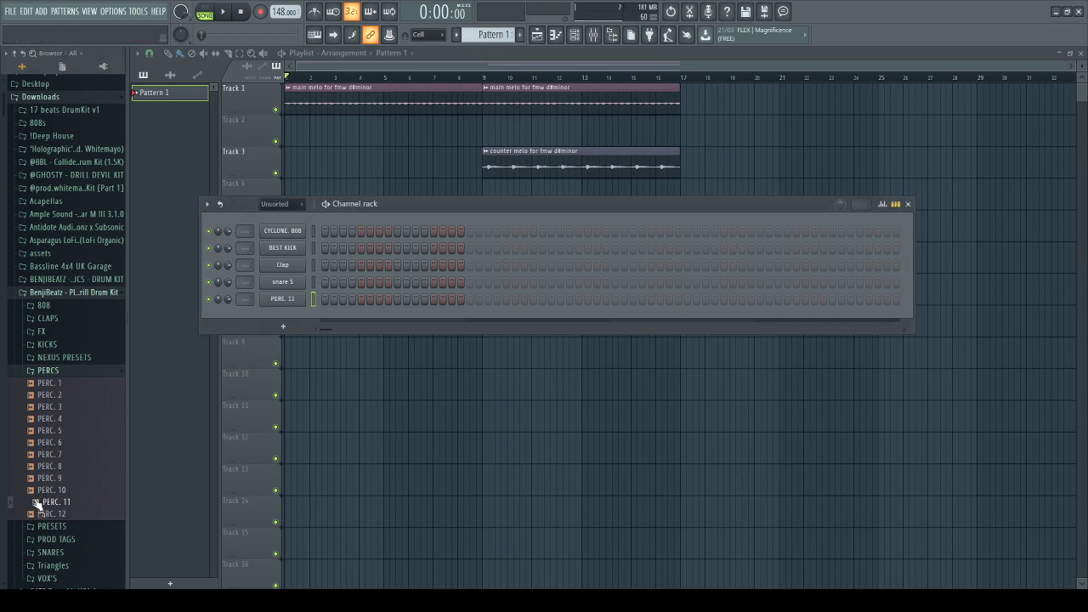
drag(70, 466, 299, 346)
Audition PERC. 5, PERC. 4 and PERC. 3, and add PERC. 2 as a new channel below PERC. 8.
click(96, 429)
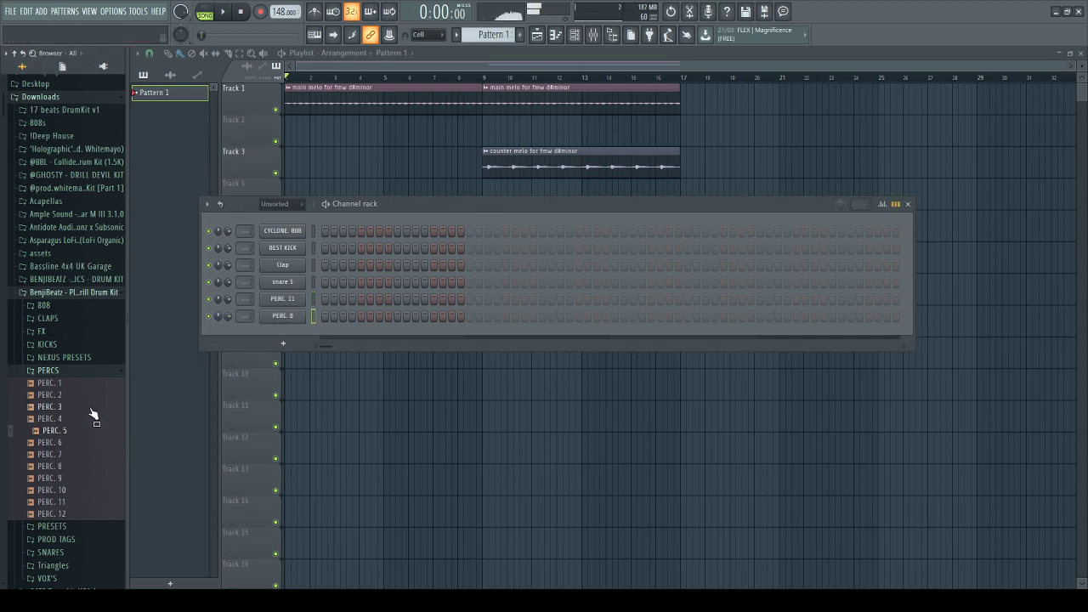
click(90, 407)
click(90, 419)
click(82, 406)
click(80, 397)
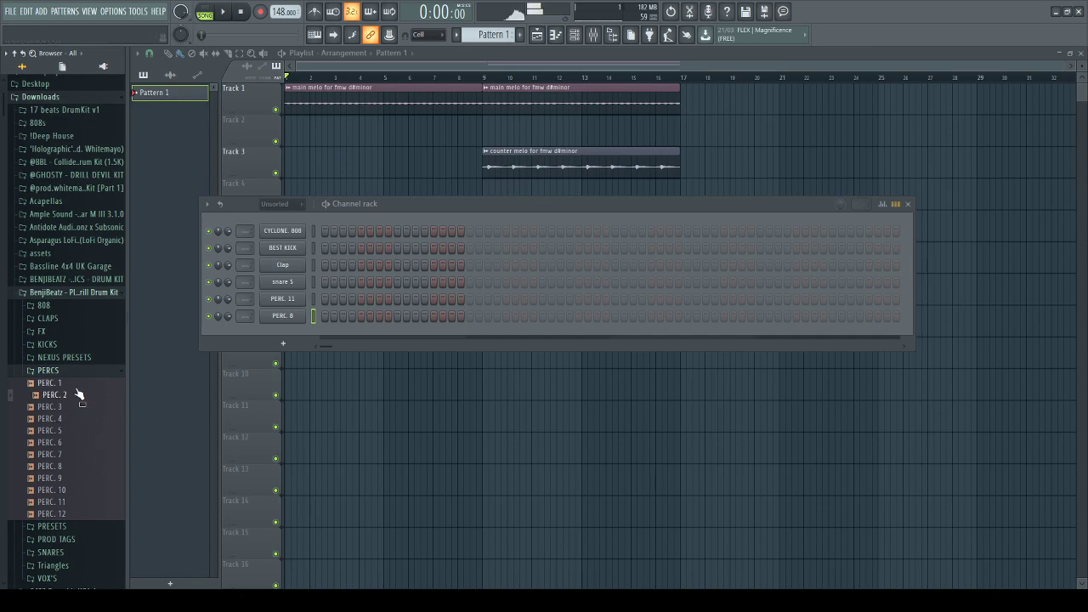
drag(80, 394, 287, 336)
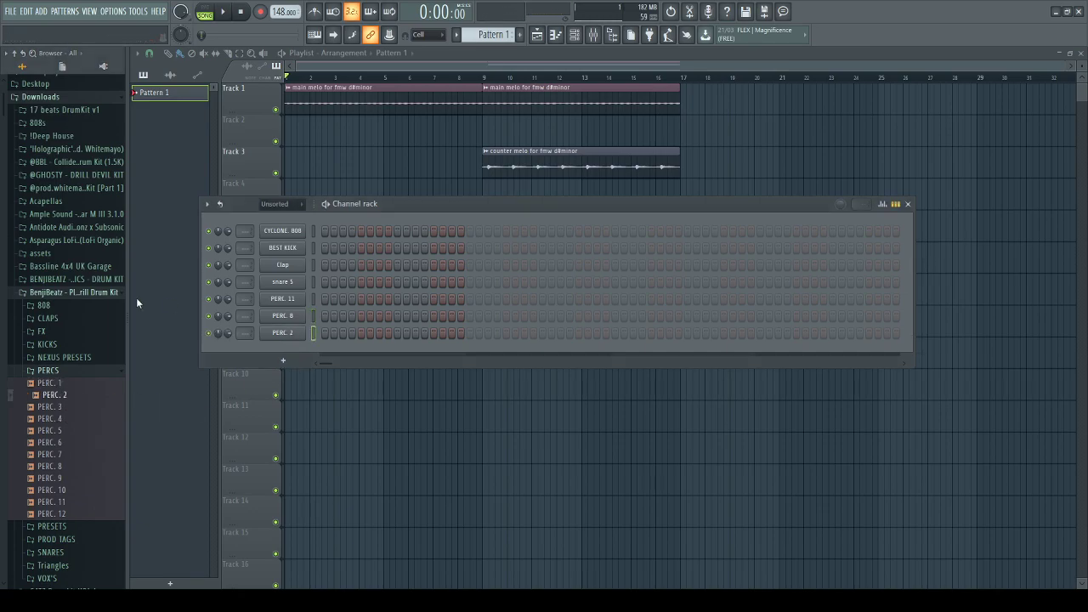
Load the Snare Bounce - 2 MIDI file from FMW 17'S UK DRILL KIT onto the PERC. 2 channel.
click(77, 292)
scroll(77, 306, down, 4)
click(75, 253)
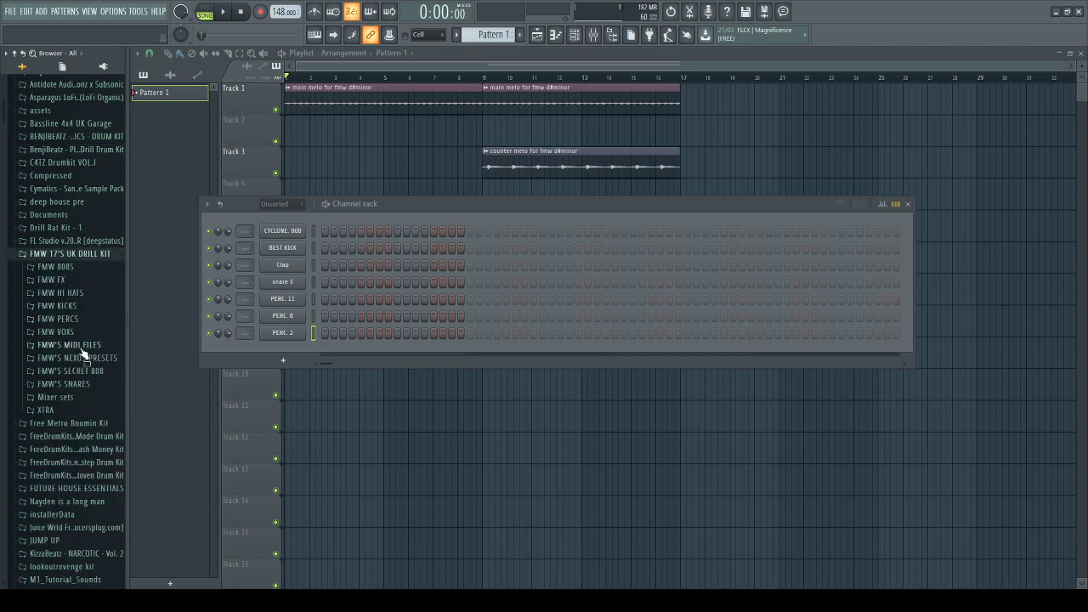
click(78, 344)
click(83, 357)
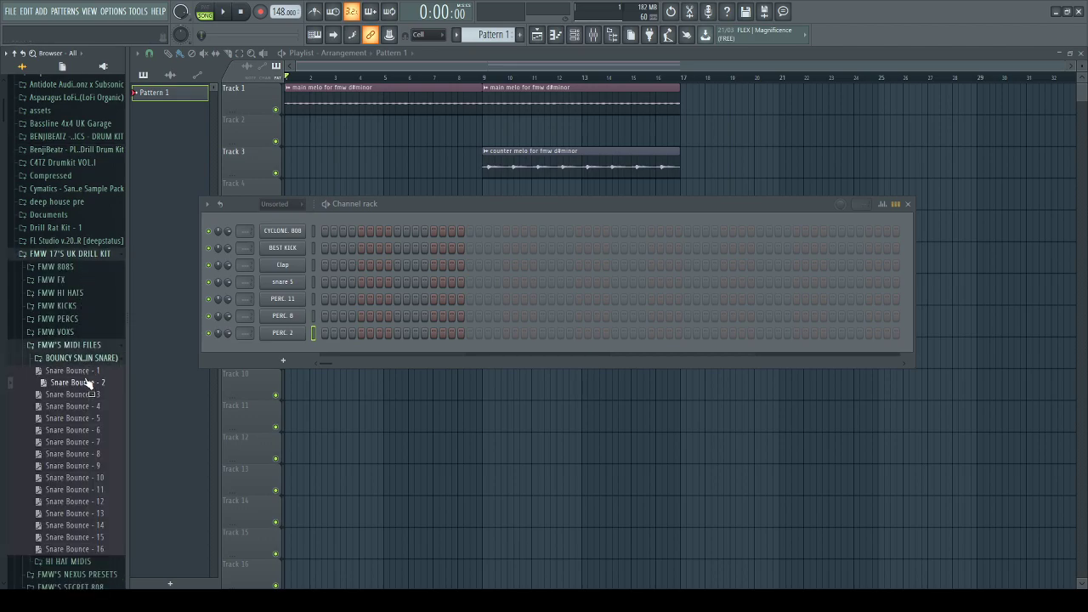
drag(286, 330, 286, 331)
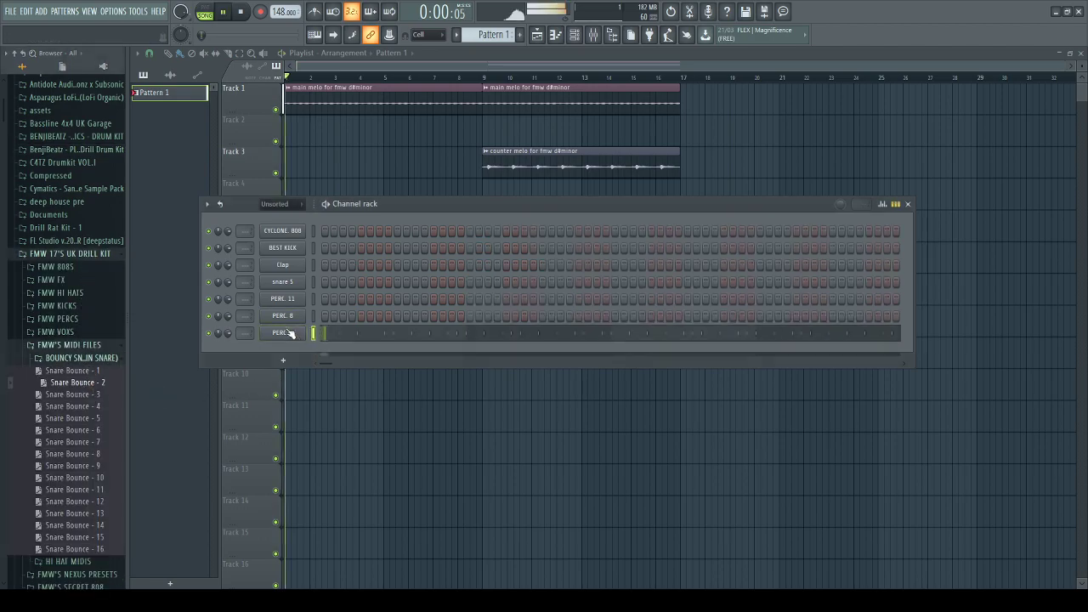
Add some echo delay feed to PERC. 2, turn on its volume envelope while previewing playback, and close its settings.
click(285, 333)
click(273, 199)
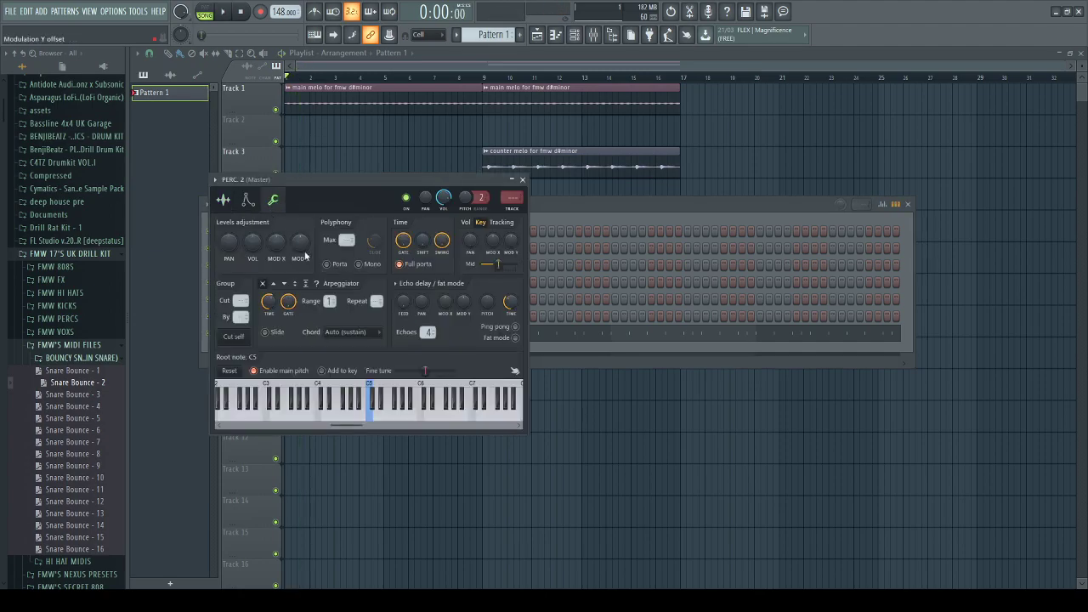
key(space)
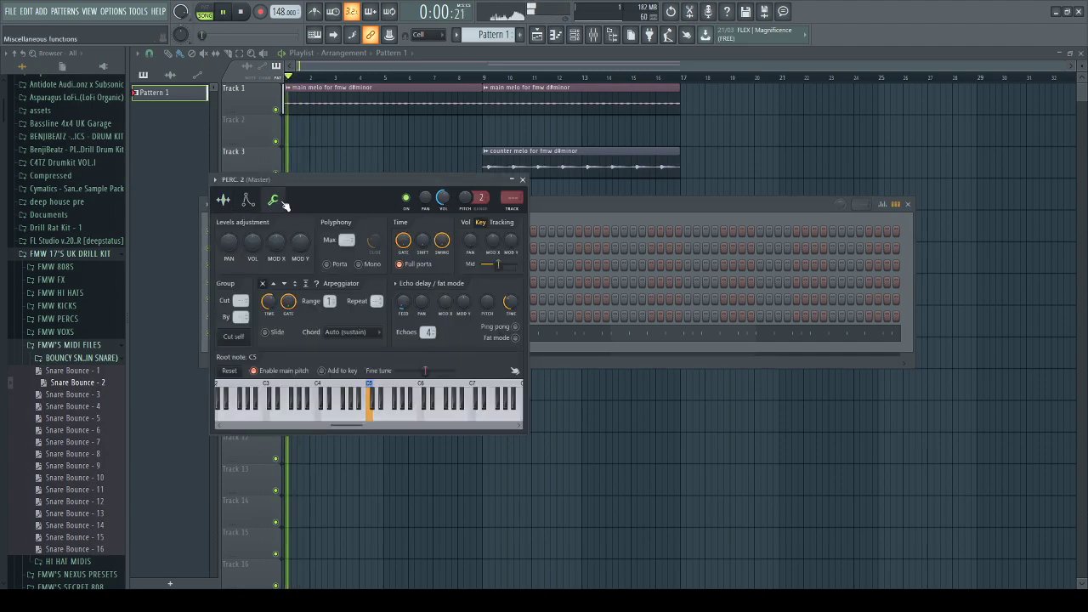
click(247, 199)
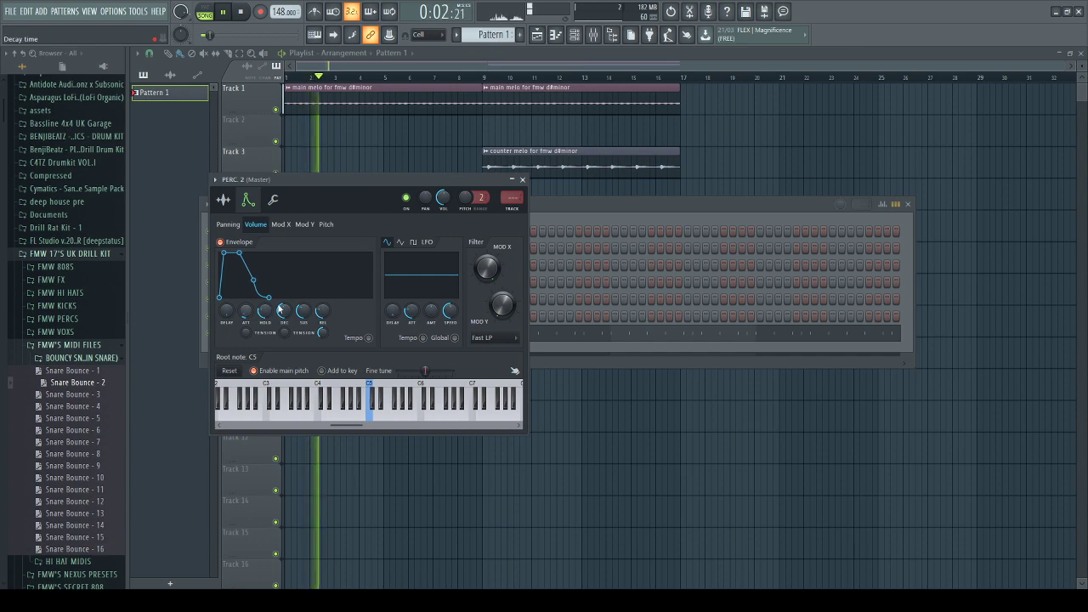
key(space)
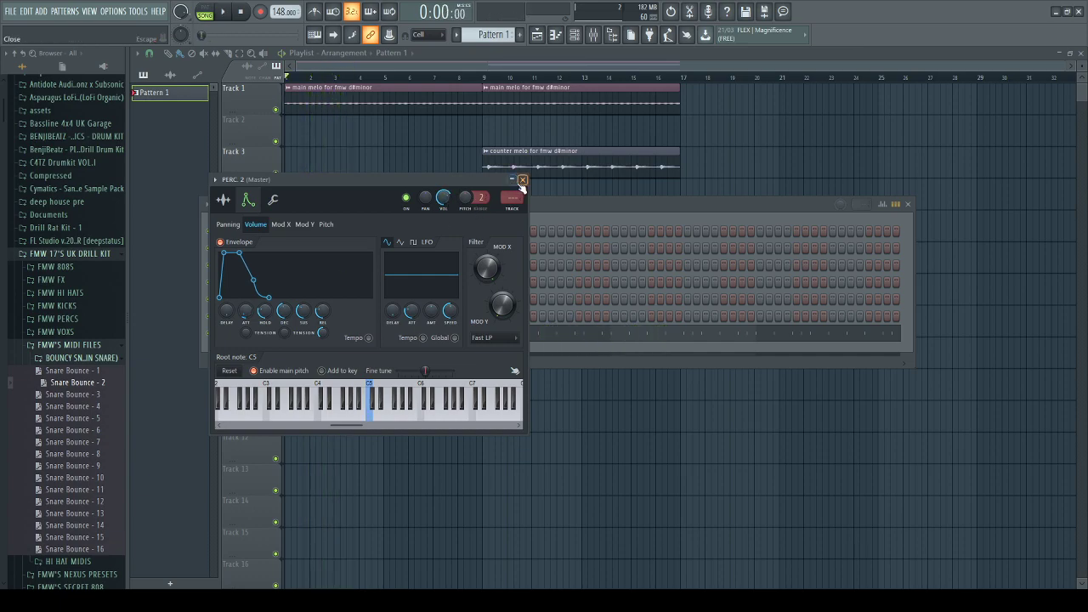
click(521, 180)
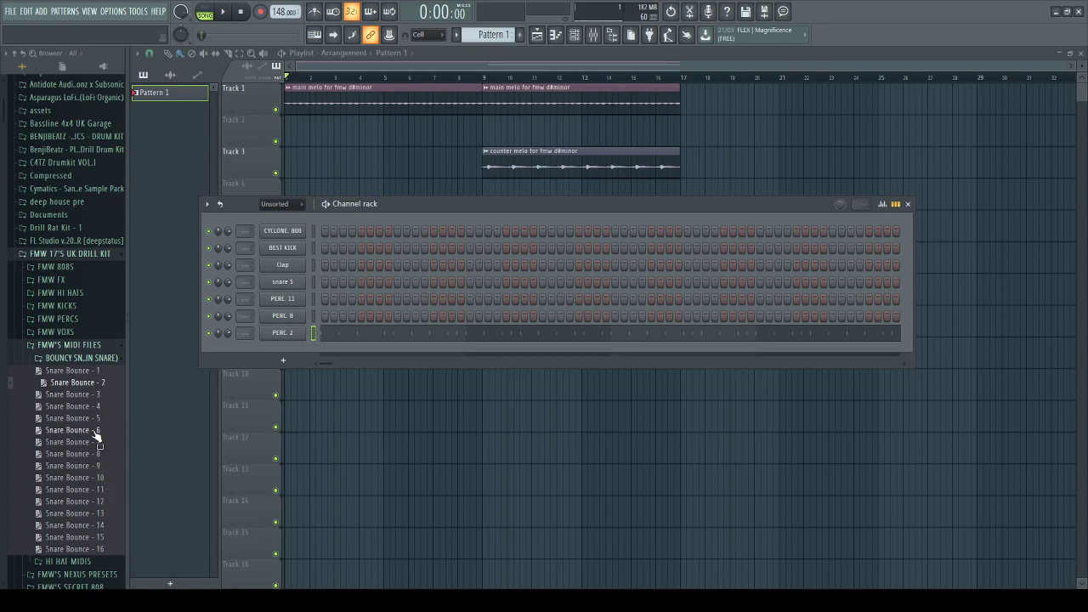
Load the Drill Hats - 14 MIDI file from the HI HAT MIDIS folder onto the PERC. 8 channel and play it.
click(108, 360)
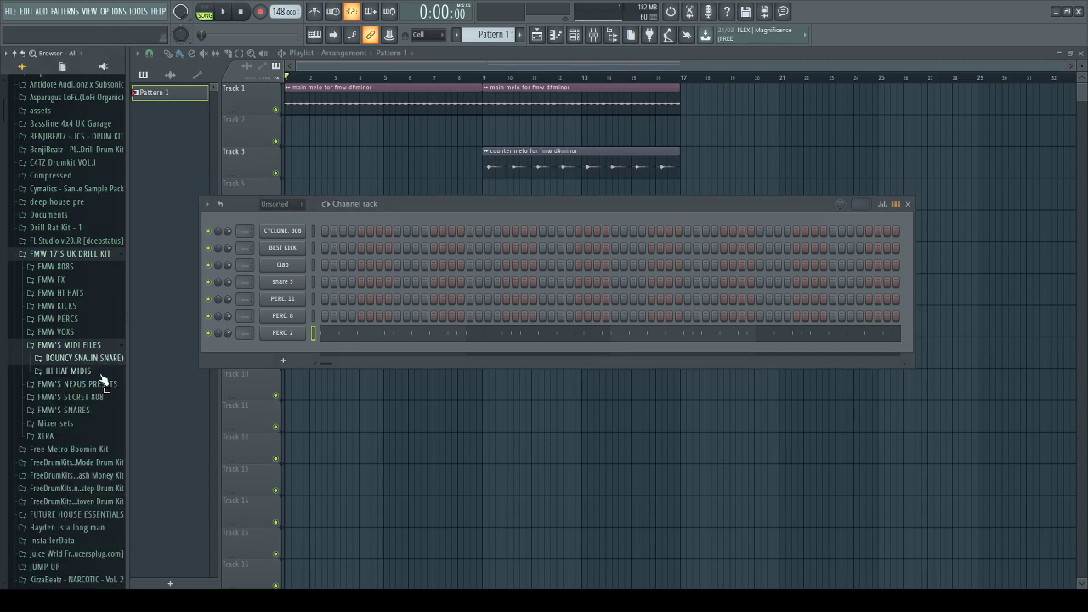
click(102, 371)
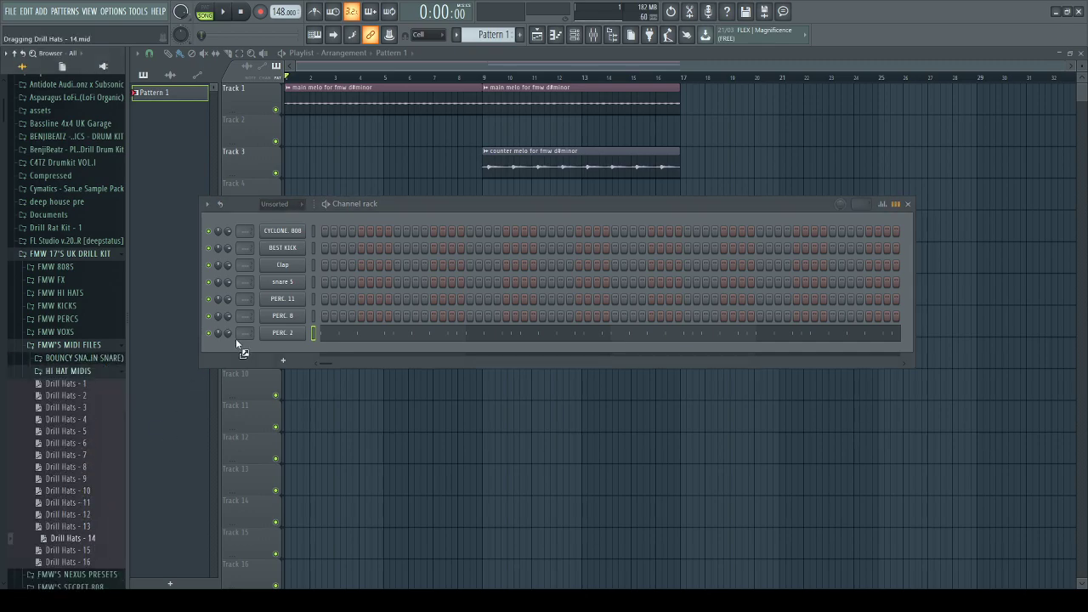
drag(236, 339, 281, 316)
key(space)
Turn on PERC. 8's volume envelope, add echo delay feed, lower its channel volume during playback, and close its settings.
click(289, 316)
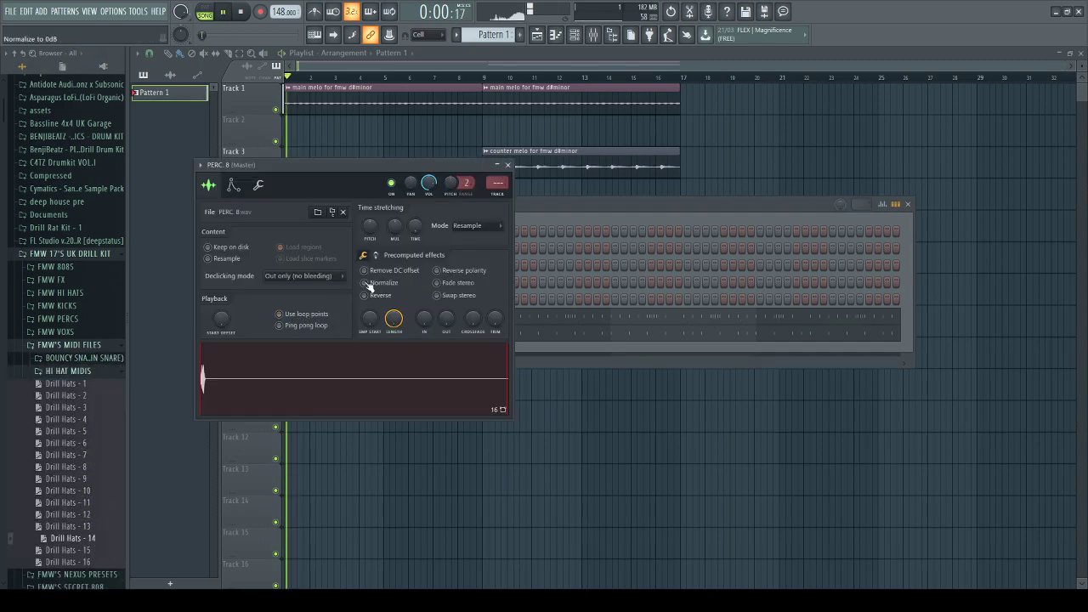
key(space)
click(234, 185)
key(space)
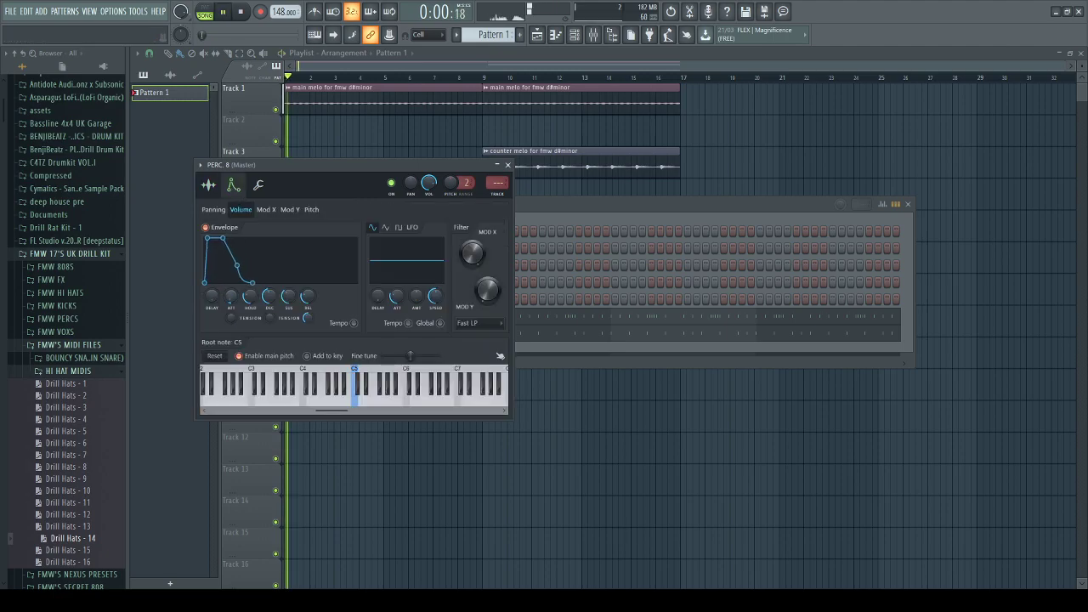
click(258, 186)
key(space)
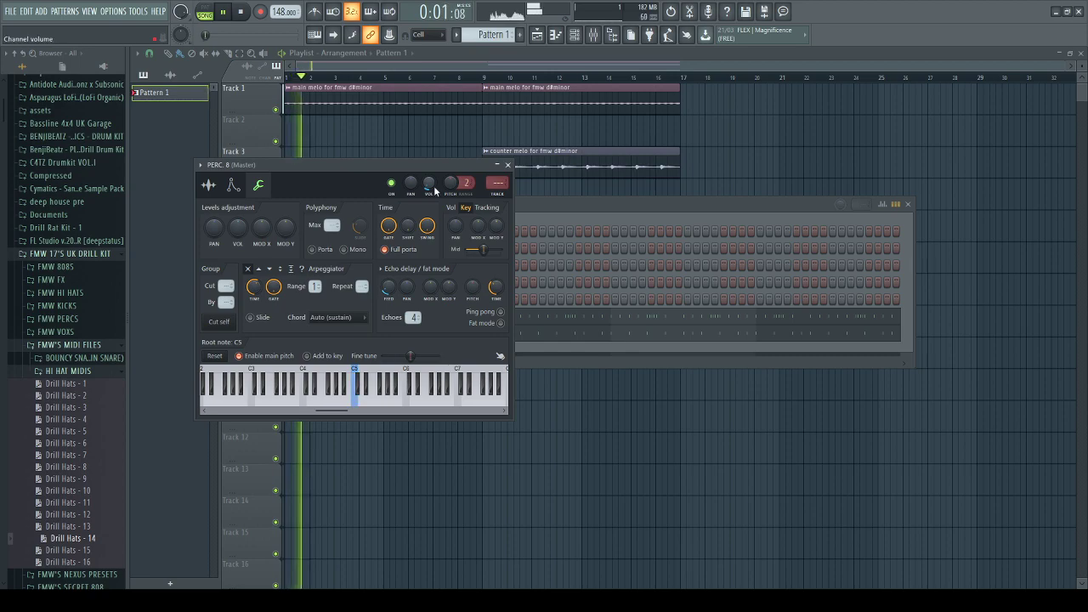
click(508, 165)
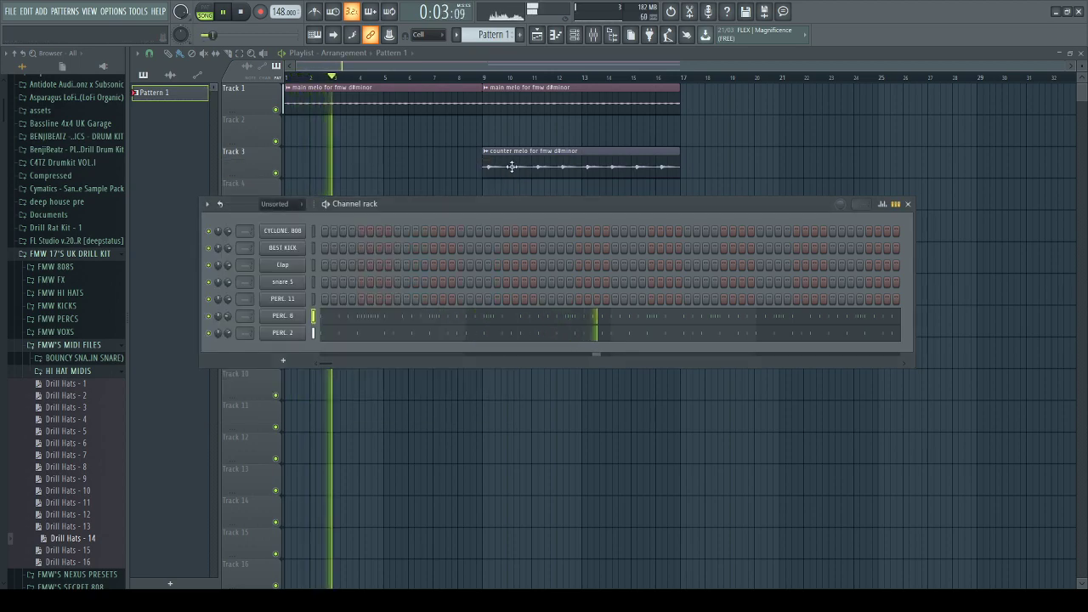
Load the Snare Bounce - 11 MIDI pattern from the bouncy snare folder onto the PERC. 11 channel and start playback.
key(space)
click(92, 358)
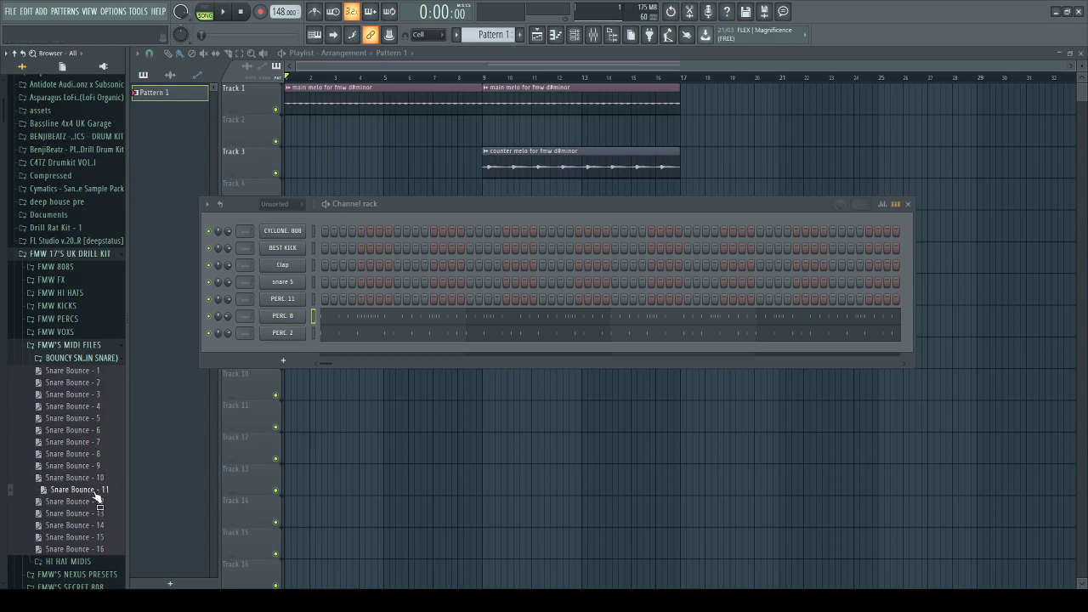
drag(280, 302, 282, 301)
click(292, 315)
key(space)
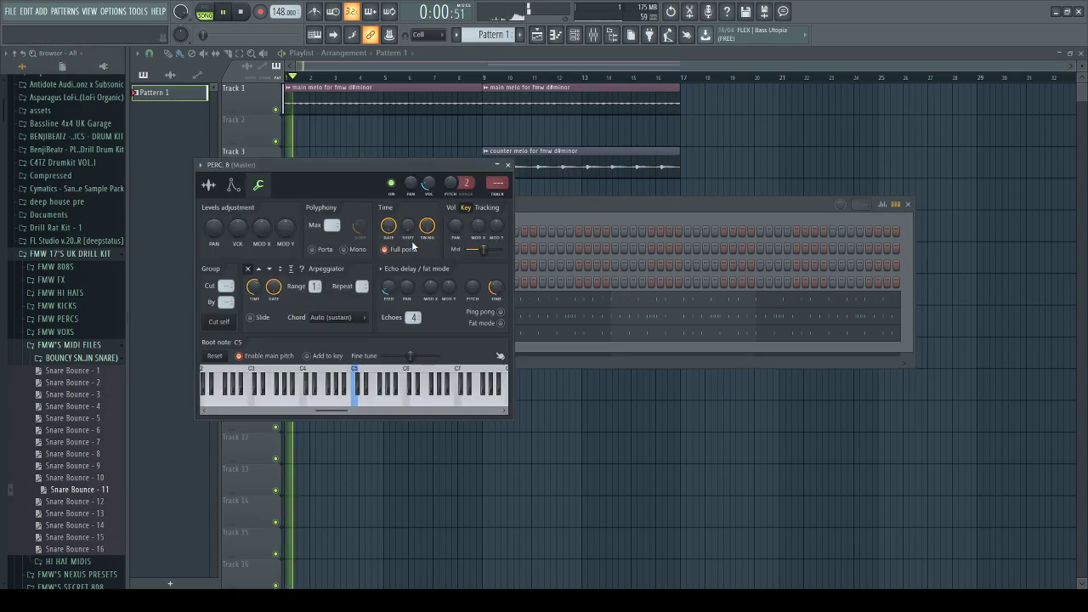
click(508, 165)
Enable PERC. 11's volume envelope by lowering its attack to the minimum.
click(290, 299)
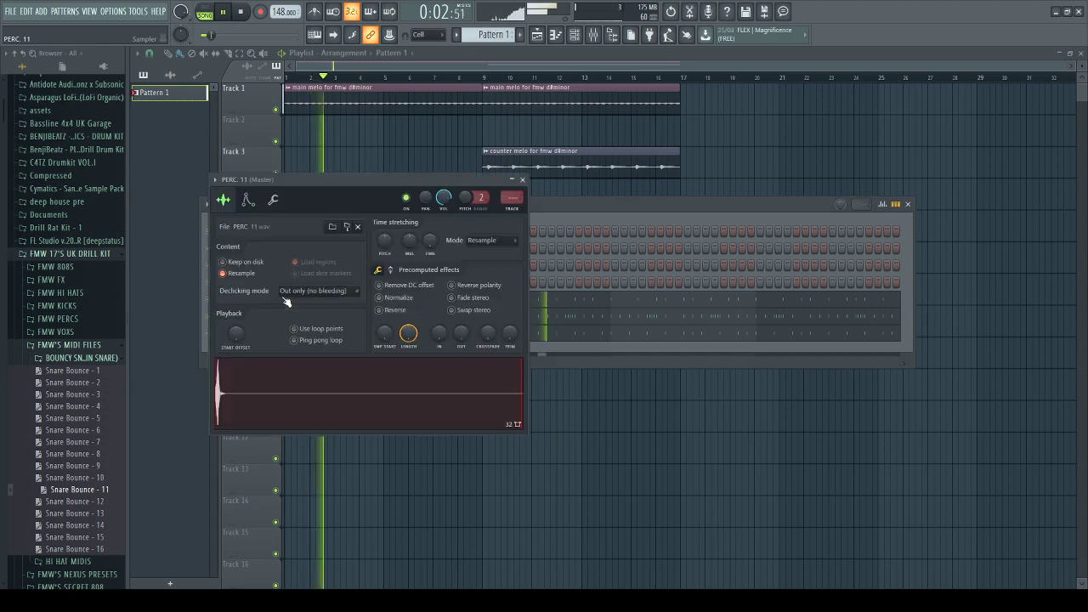
click(247, 200)
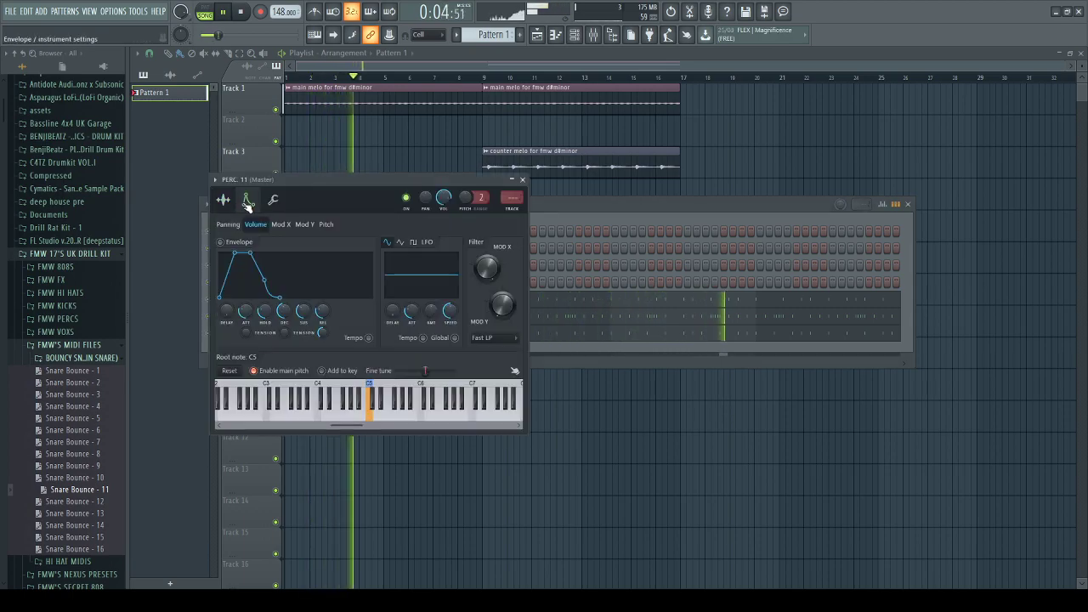
drag(244, 315, 249, 333)
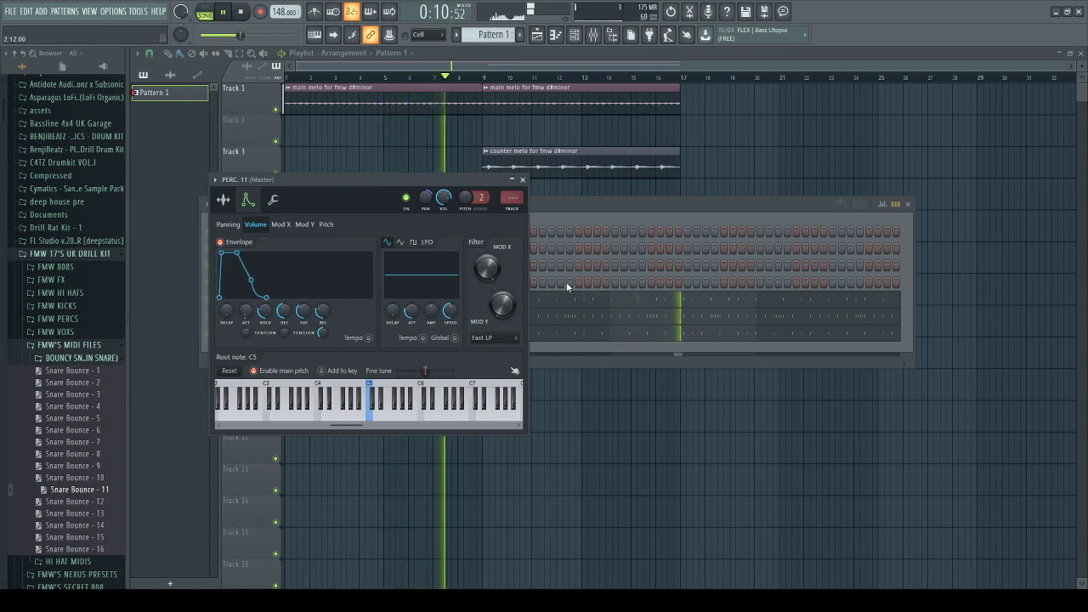
Draw a wave-shaped panning curve across PERC. 8's notes in the piano roll, alternating between the two sides.
click(631, 319)
scroll(172, 485, up, 1)
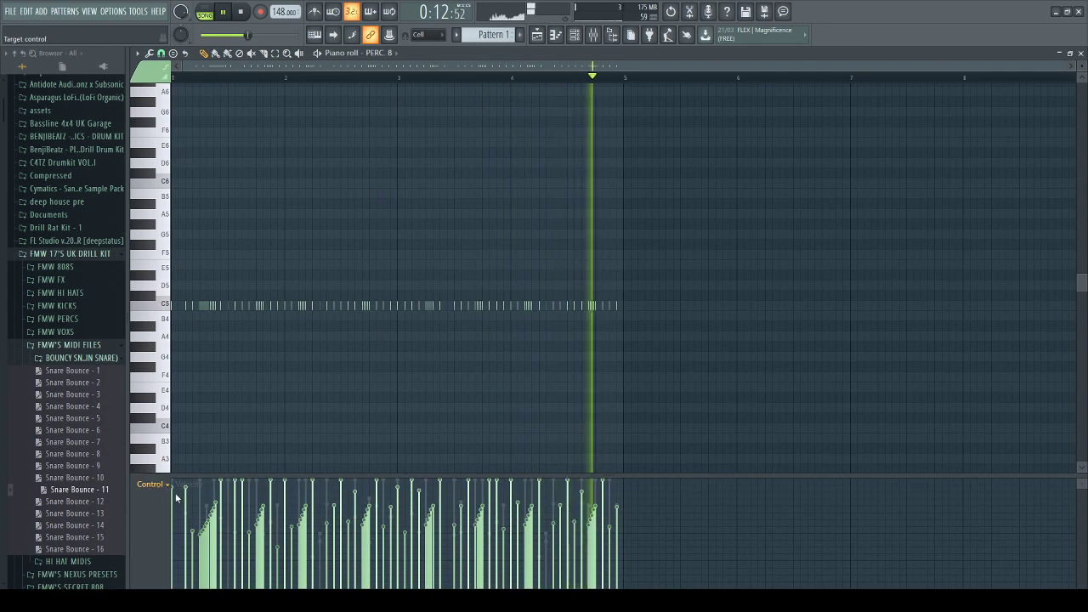
click(183, 506)
mouse_move(177, 532)
mouse_down()
mouse_move(211, 515)
mouse_move(370, 556)
mouse_move(543, 534)
mouse_move(686, 532)
mouse_up()
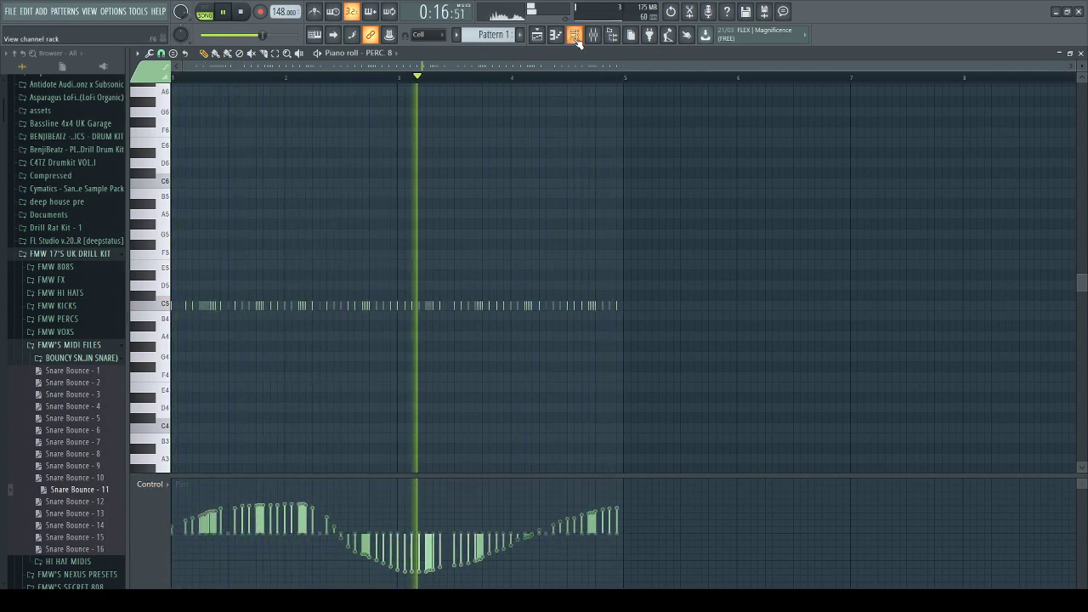
Place a snare 5 hit on step 9 in the channel rack and normalize the snare 5 sample.
key(F6)
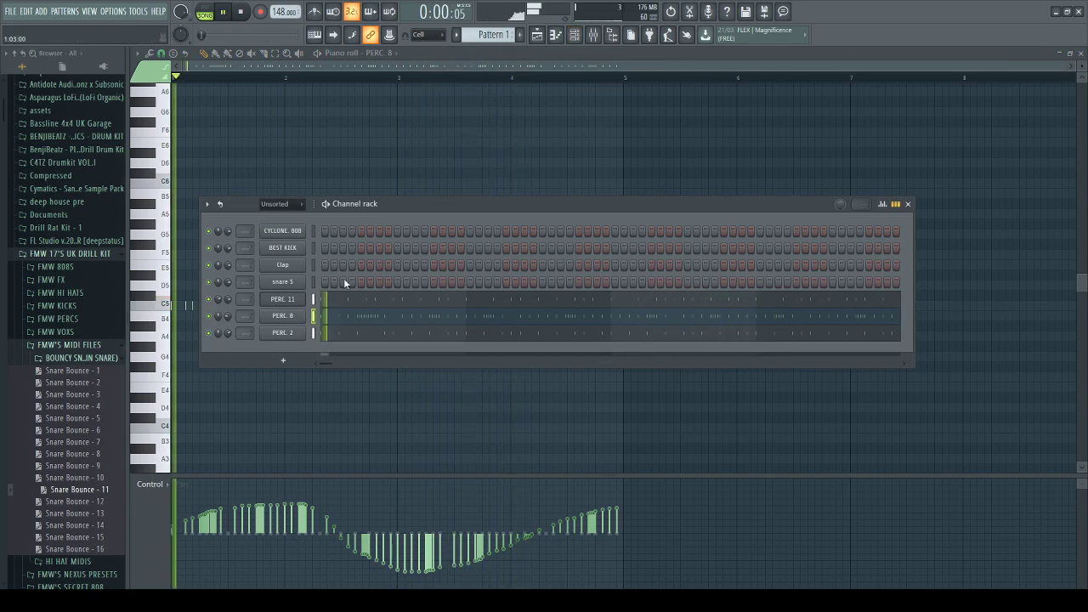
click(397, 281)
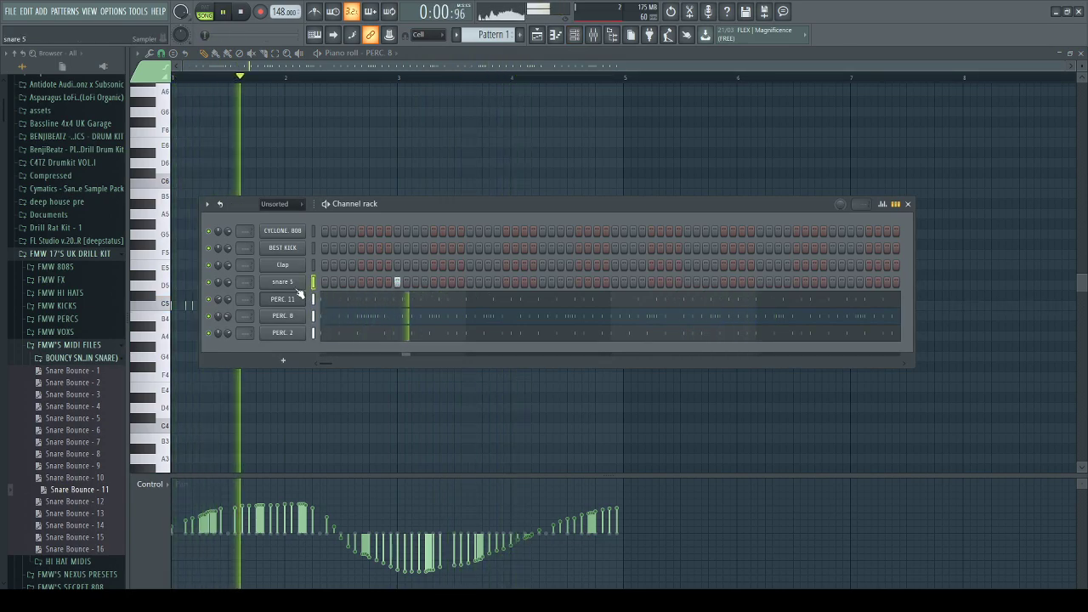
key(space)
click(289, 282)
click(393, 283)
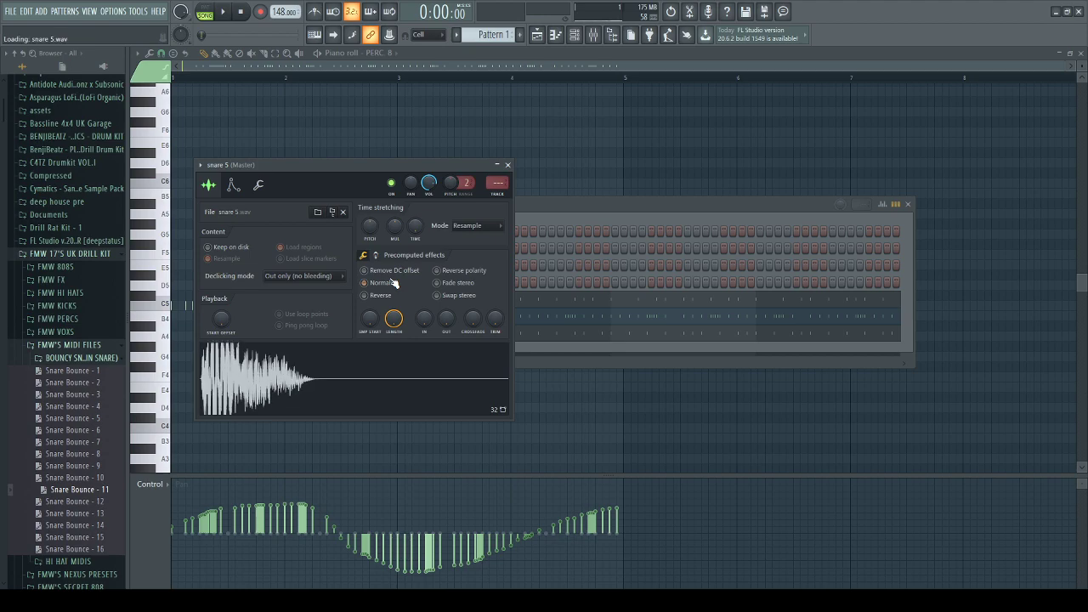
click(506, 166)
Audition the samples in FMW'S SNARES, replace snare 5 with FMW'S SNARE (3), and play the beat.
click(93, 344)
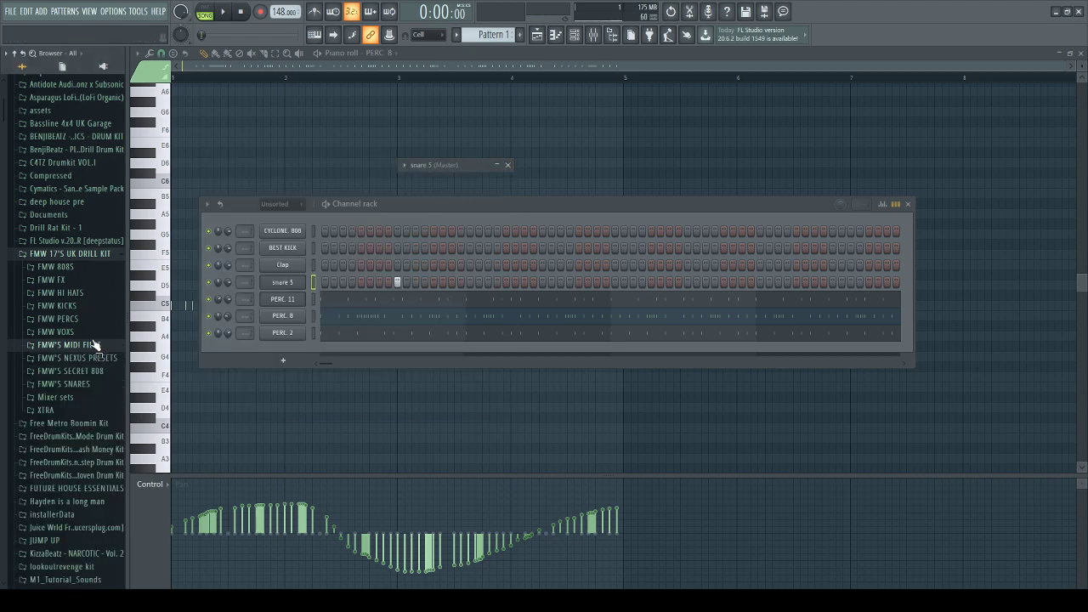
click(85, 385)
click(90, 468)
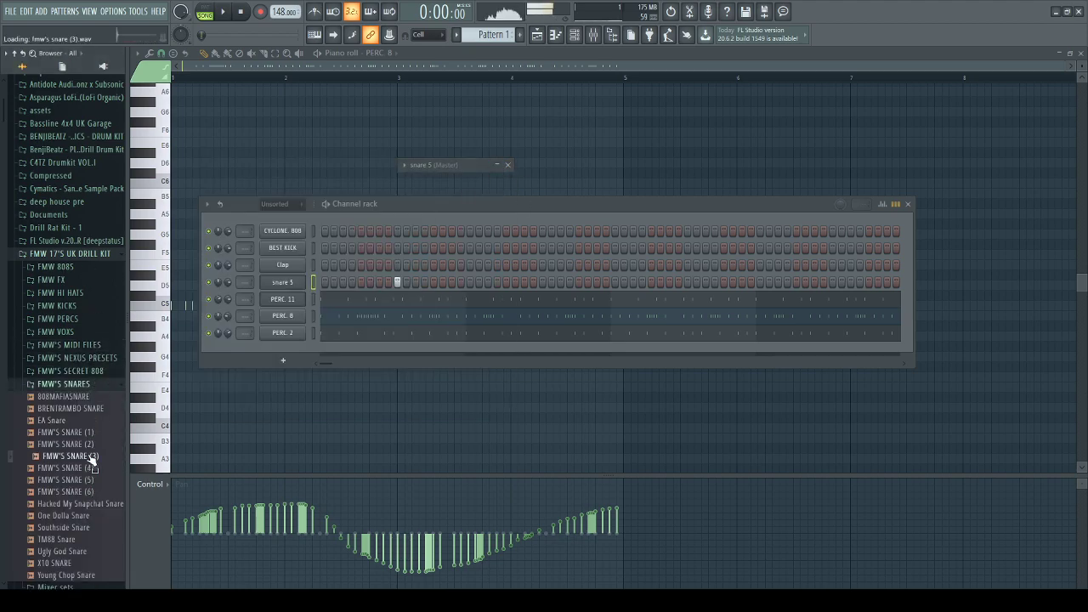
click(93, 447)
drag(96, 457, 177, 409)
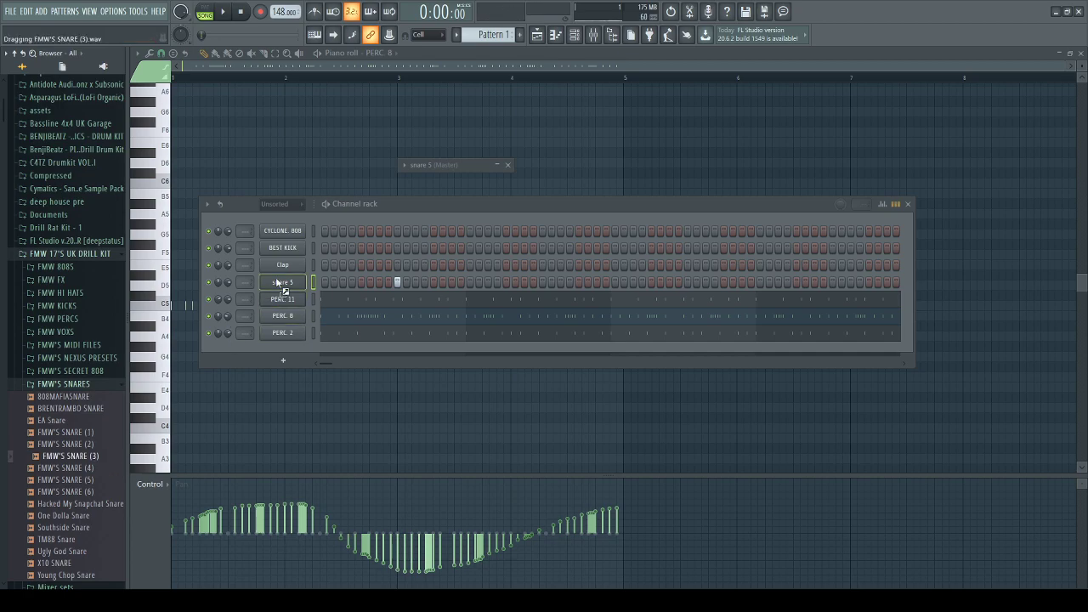
drag(280, 284, 281, 284)
key(space)
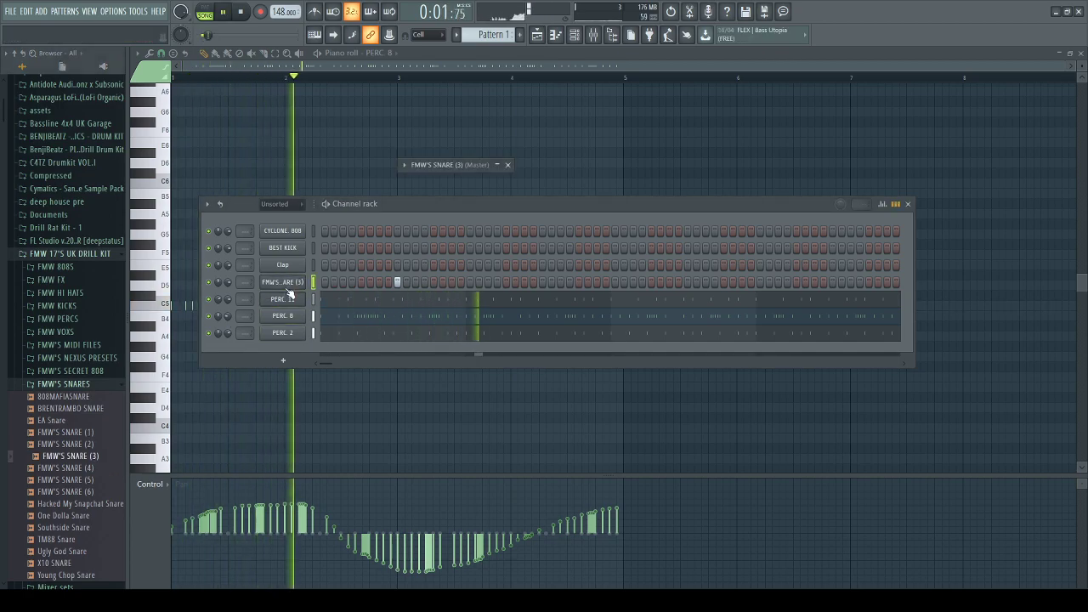
Show note velocities in the FMW'S SNARE (3) piano roll and play the beat to check the snare.
key(F7)
key(space)
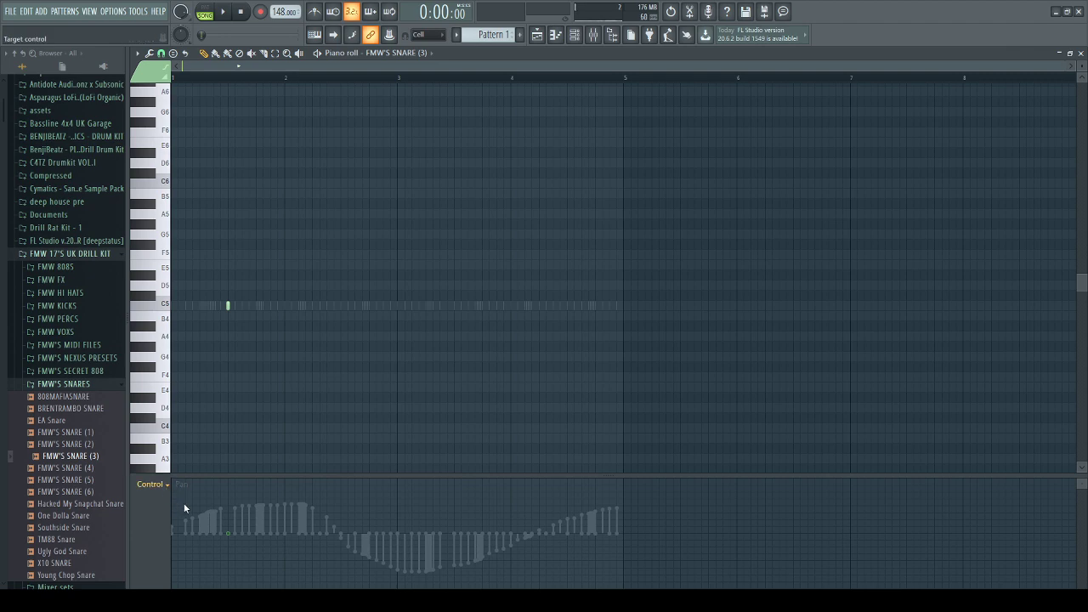
click(184, 511)
key(space)
key(space)
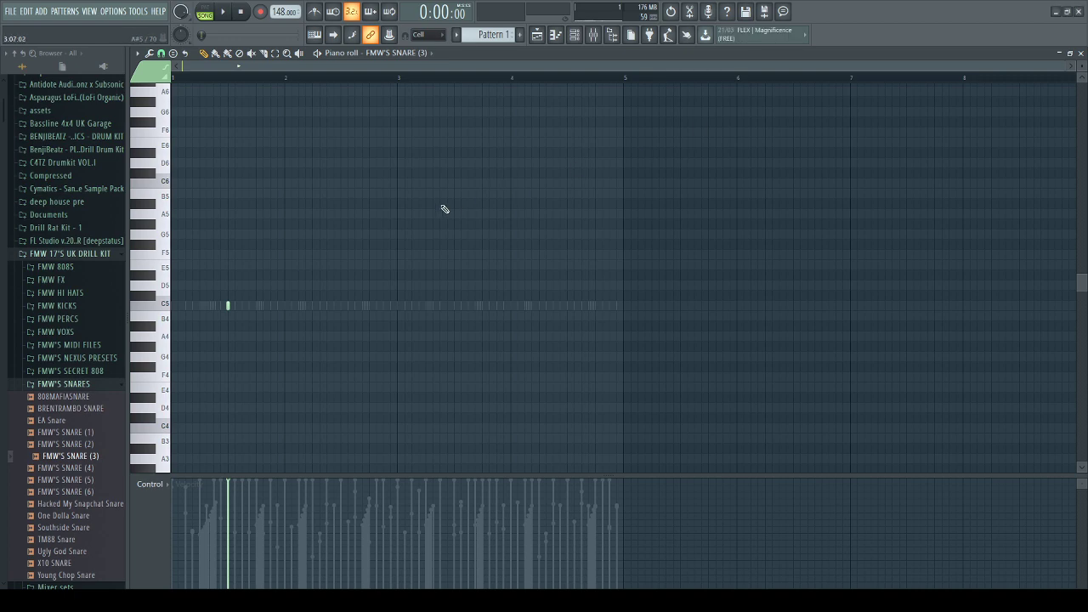
key(space)
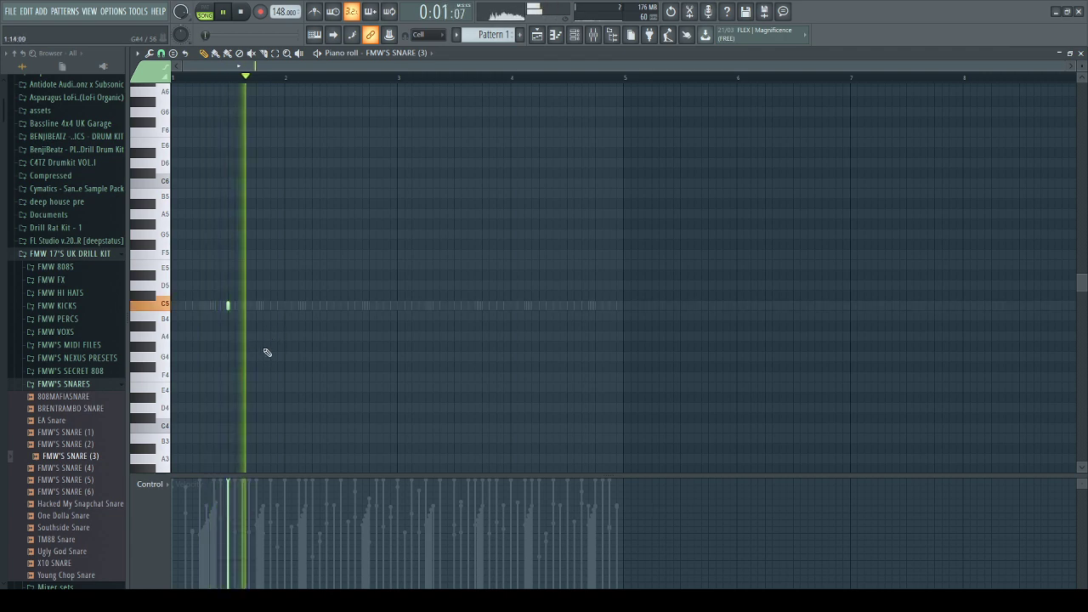
key(space)
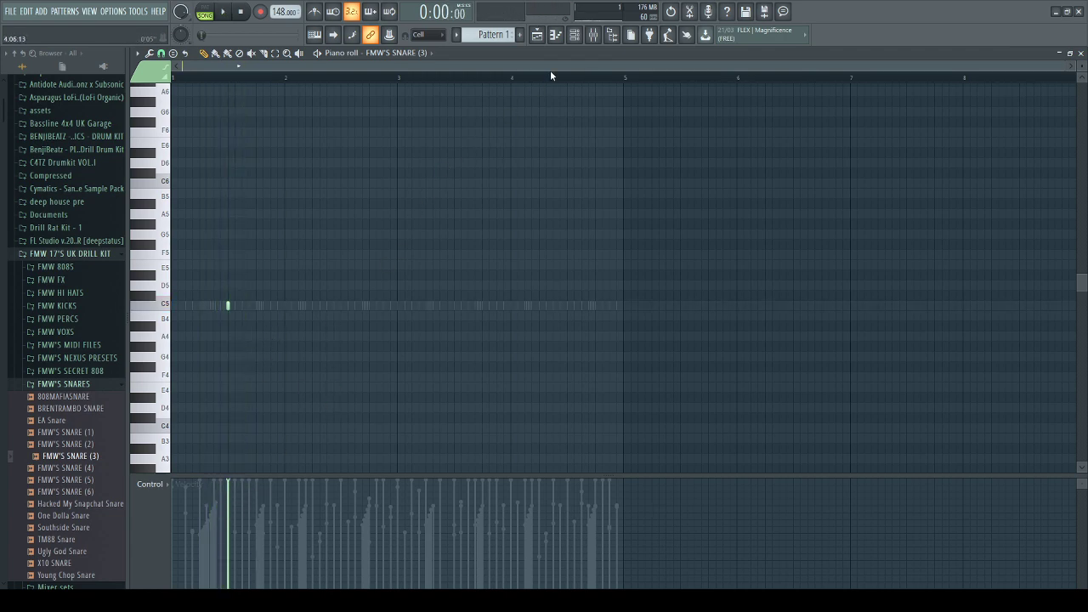
Replace the Clap channel's sample with M - TRANCE SNARE from the XTRA folder, add its hit on step 9, and play back.
click(585, 35)
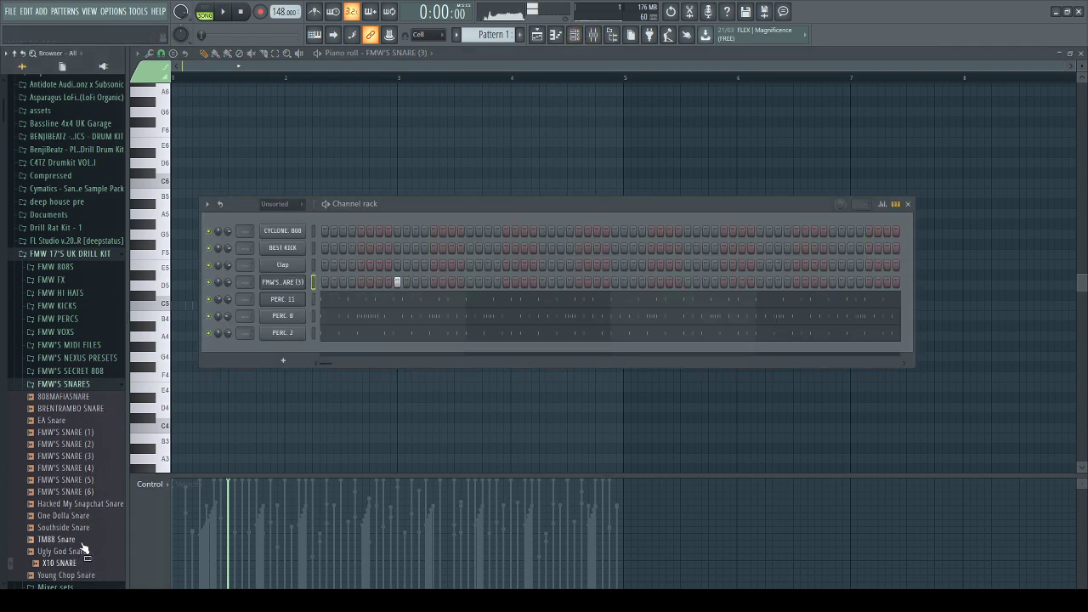
click(100, 384)
click(94, 401)
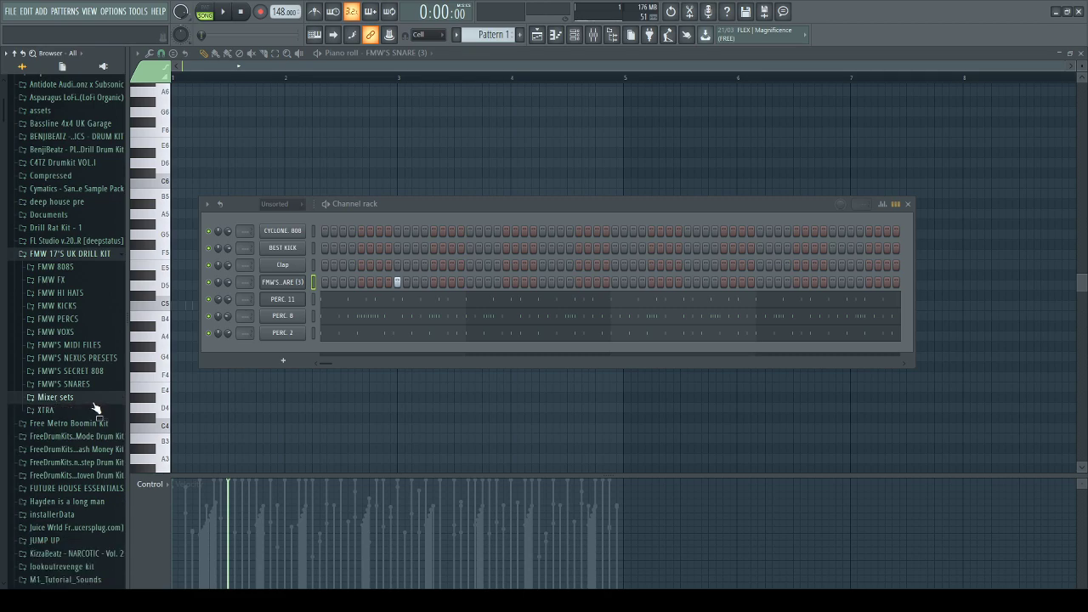
click(92, 420)
click(92, 416)
click(85, 296)
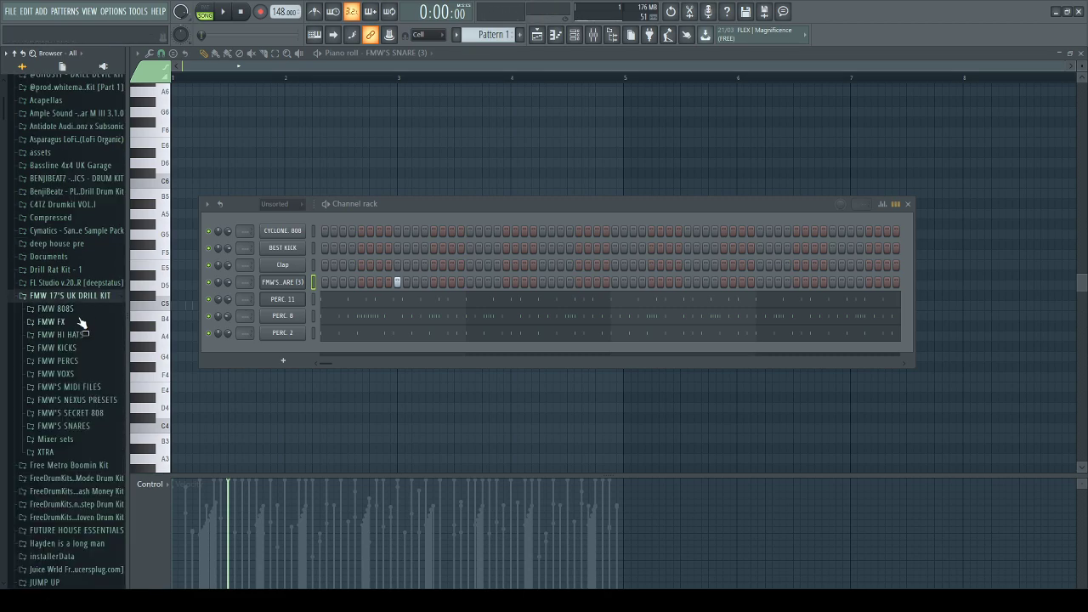
click(83, 453)
drag(85, 488, 308, 272)
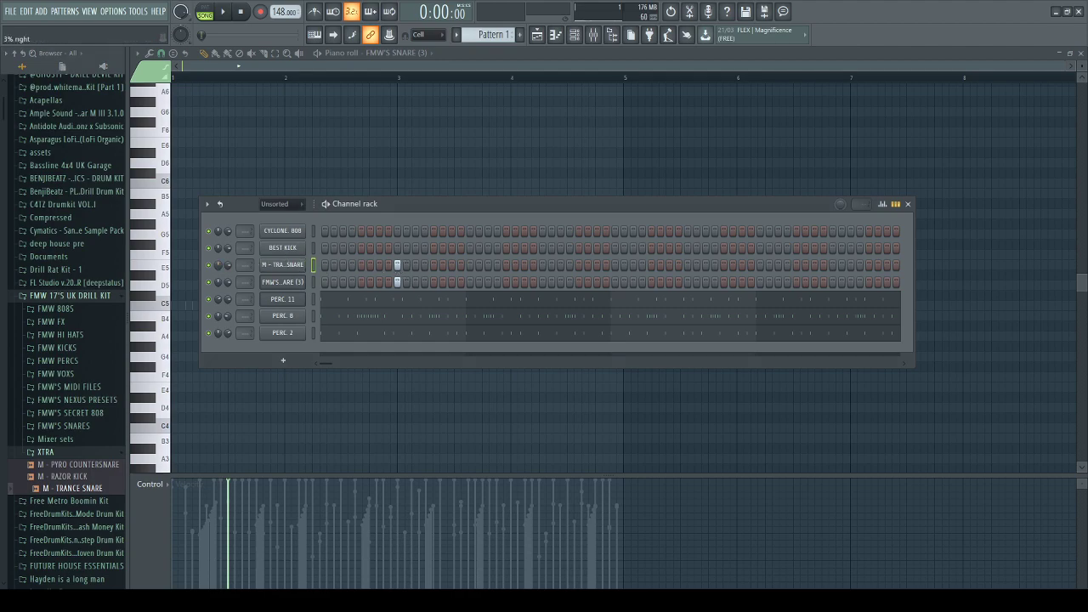
key(space)
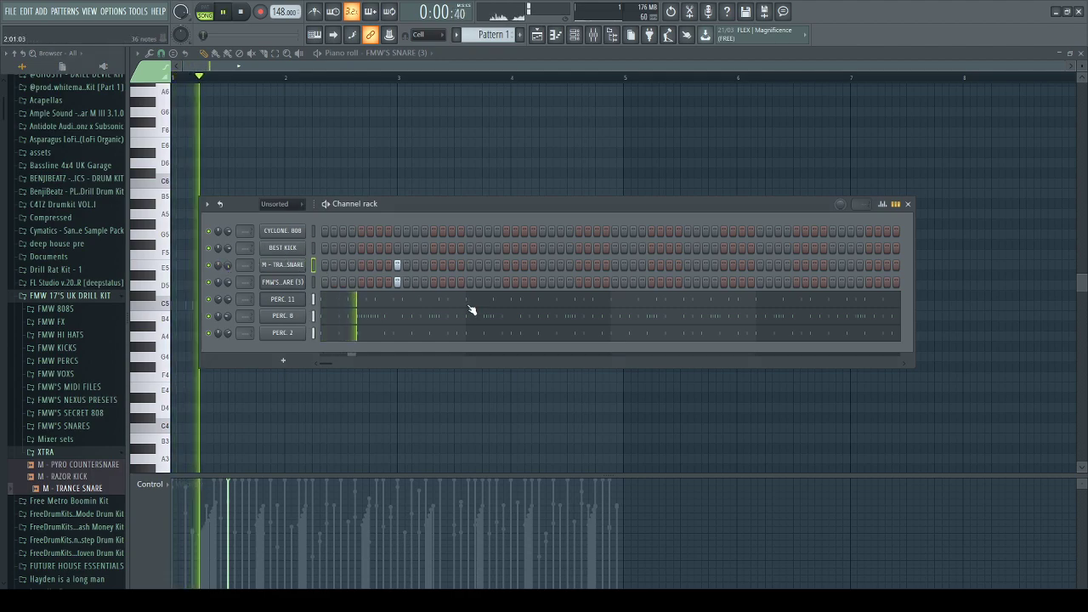
click(543, 265)
key(space)
right_click(543, 264)
key(space)
Place hits on steps 31 and 41 of both the M - TRANCE SNARE and FMW'S SNARE (3) channels.
click(597, 265)
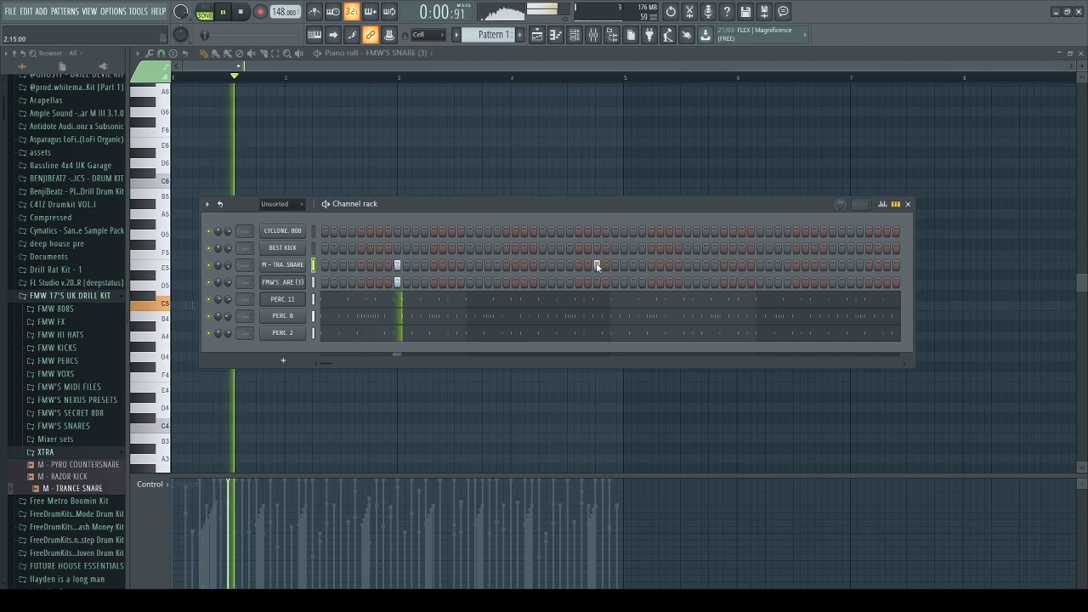
click(596, 282)
click(759, 264)
click(759, 281)
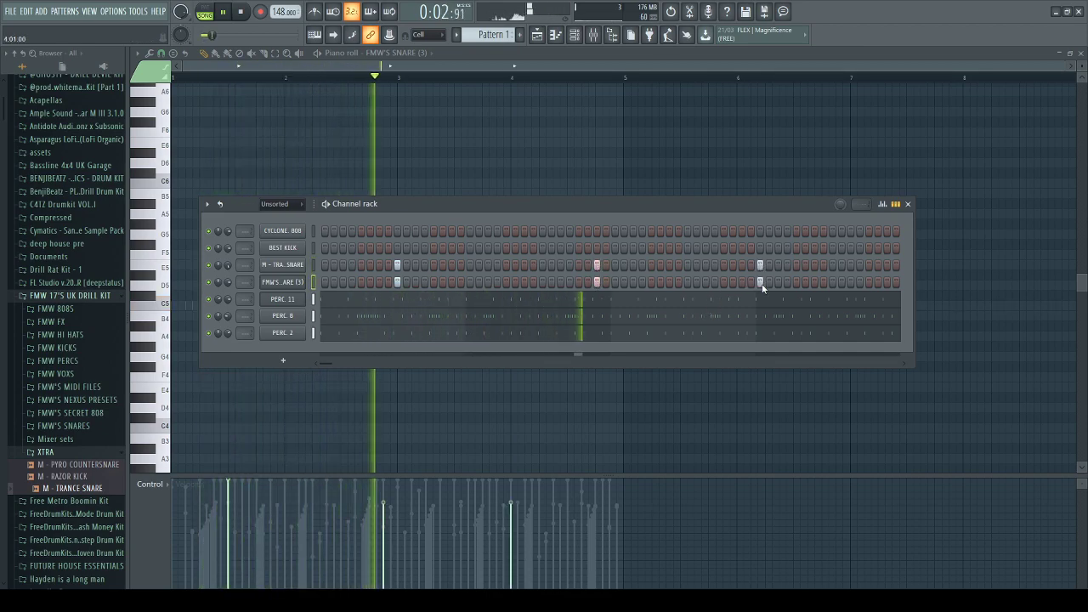
click(759, 264)
click(687, 265)
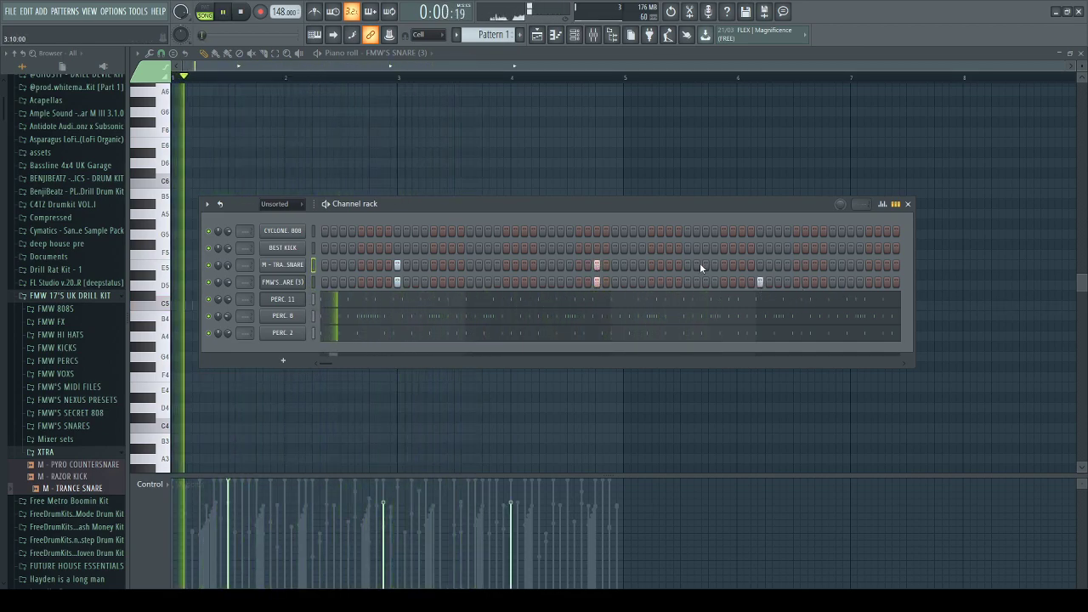
click(686, 281)
click(759, 282)
click(832, 264)
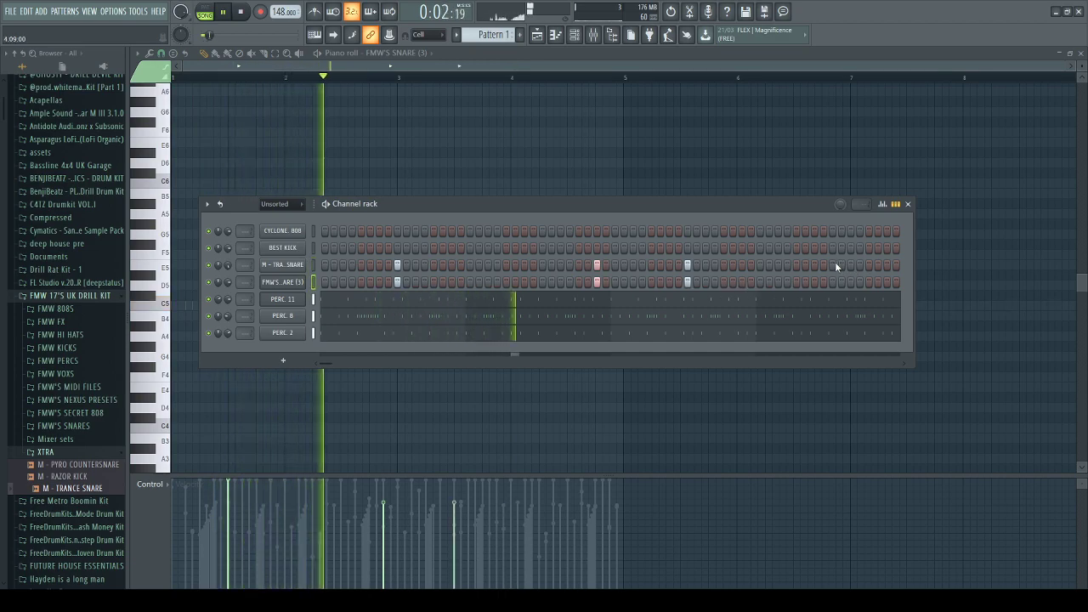
click(833, 281)
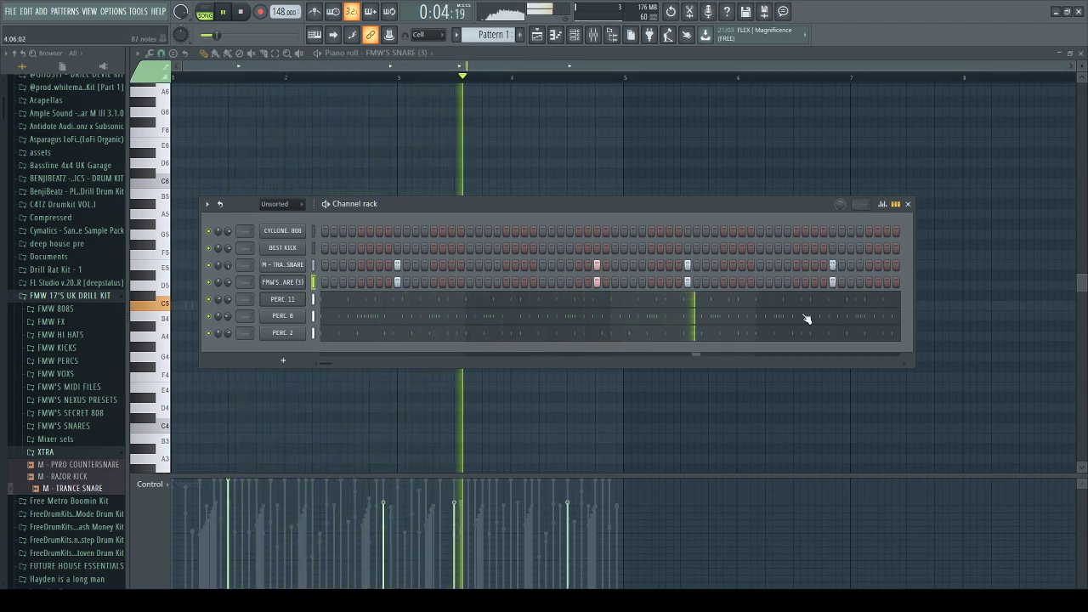
click(896, 265)
right_click(832, 265)
key(space)
key(space)
right_click(832, 282)
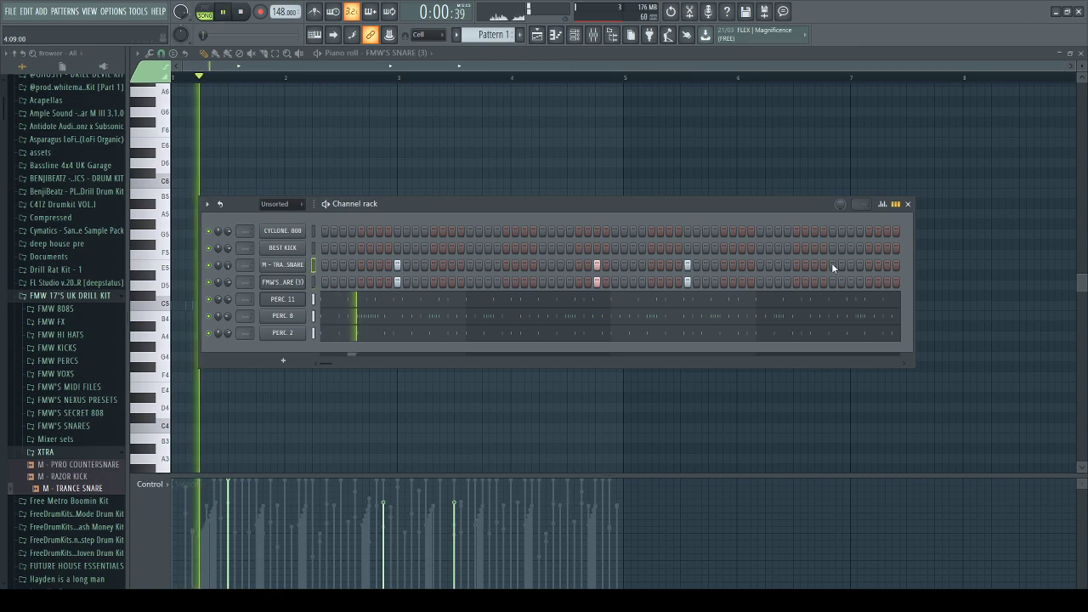
key(space)
right_click(895, 264)
Add hits on steps 59 and 63 of both snare channels and play the beat.
click(851, 265)
click(888, 264)
click(889, 281)
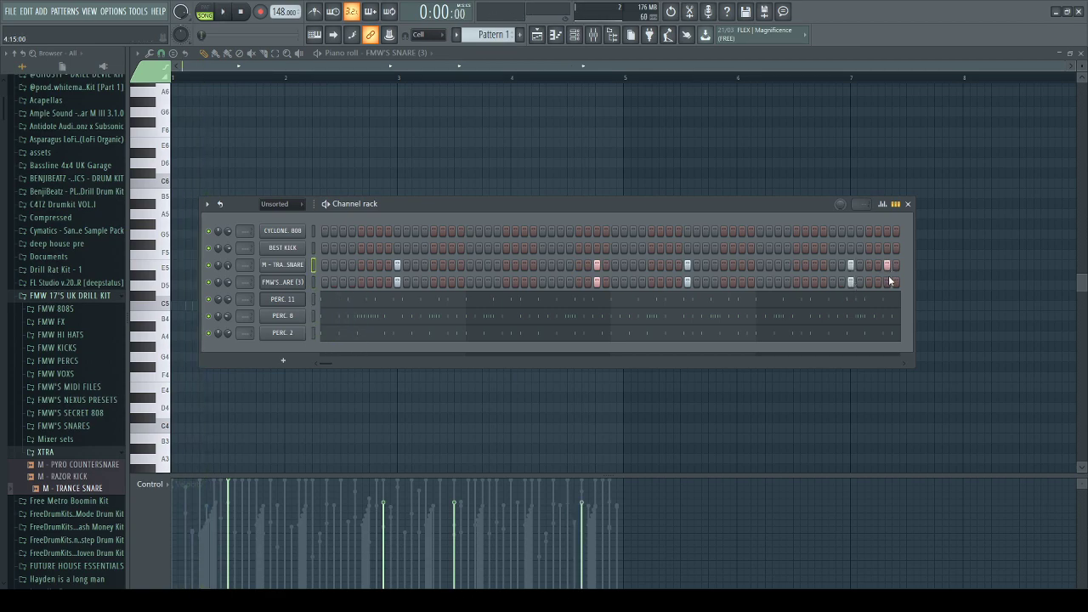
key(space)
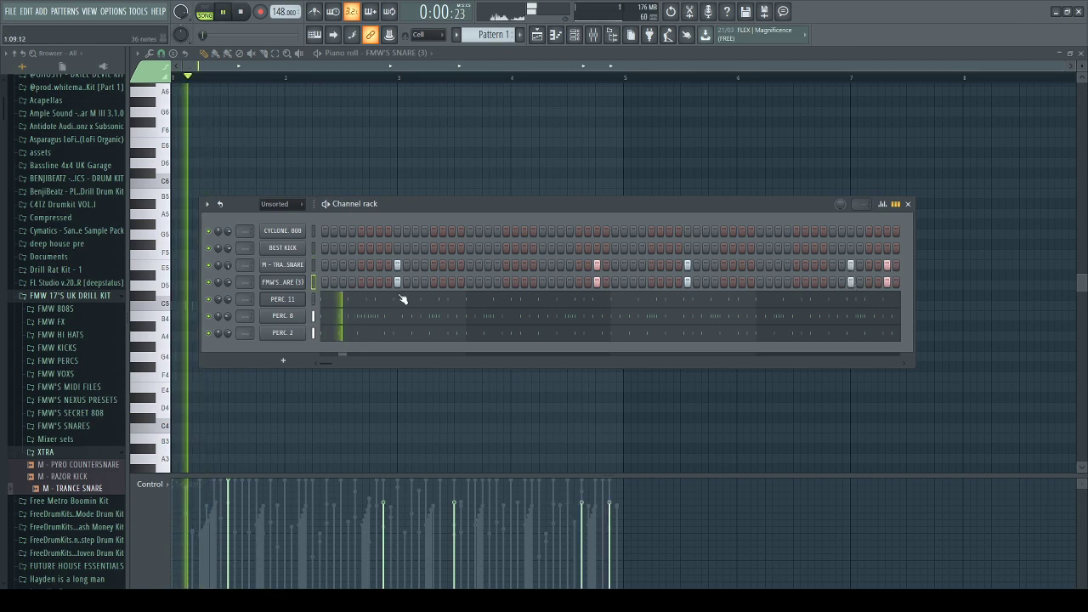
Place BEST KICK hits on steps 1, 7, 25, 33 and 39, playing the beat between additions.
click(304, 252)
click(477, 135)
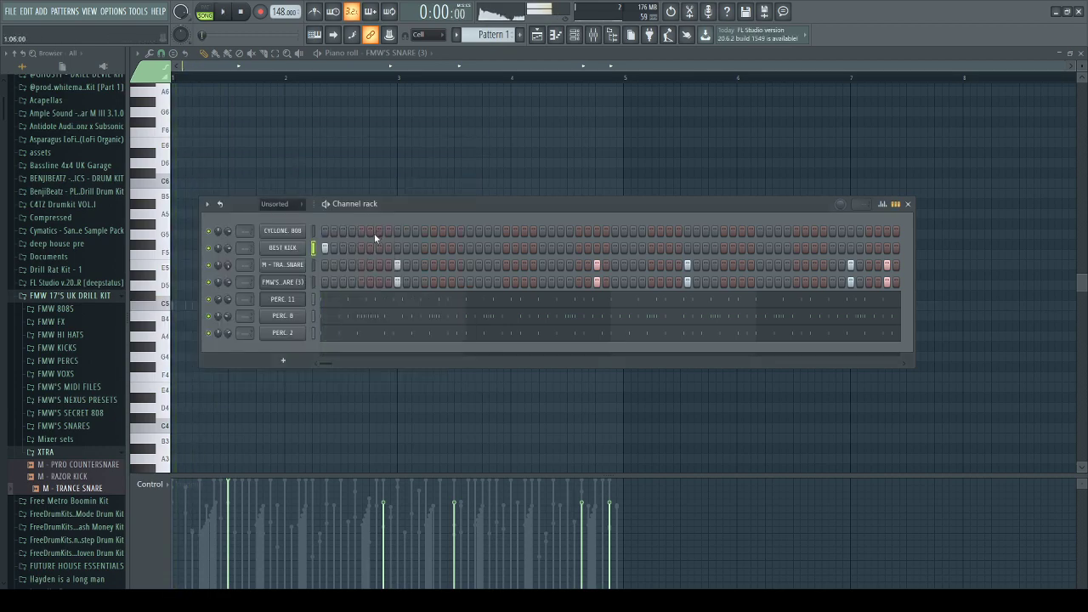
key(space)
click(543, 248)
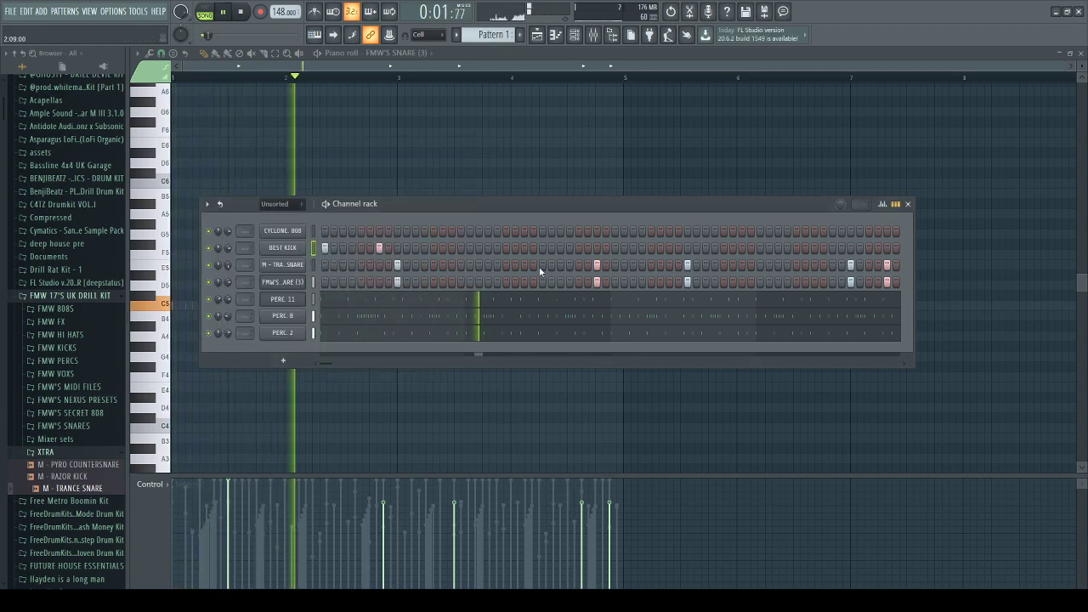
key(space)
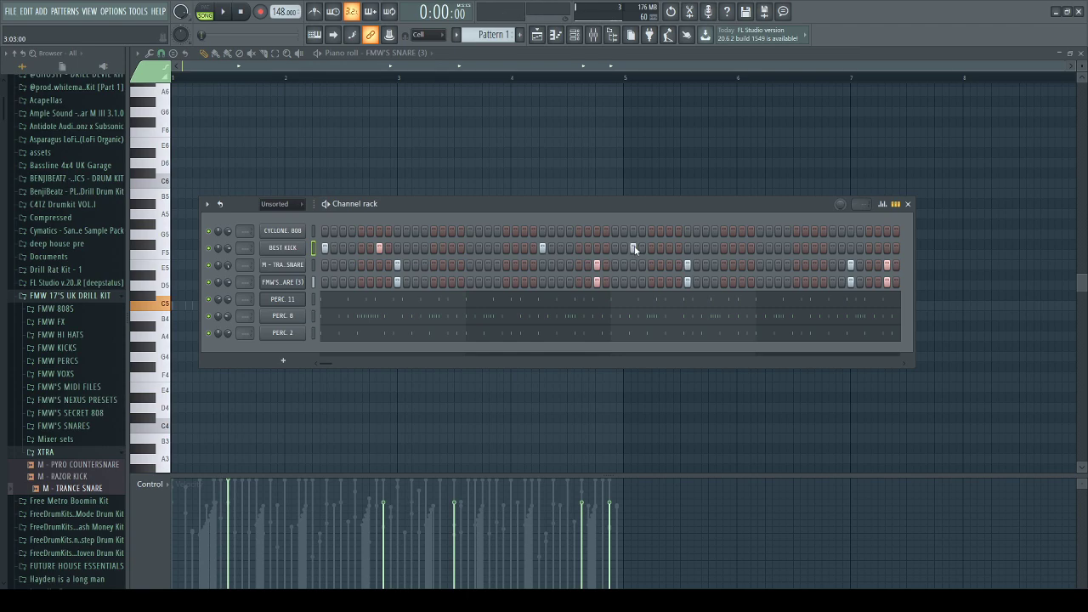
key(space)
click(614, 247)
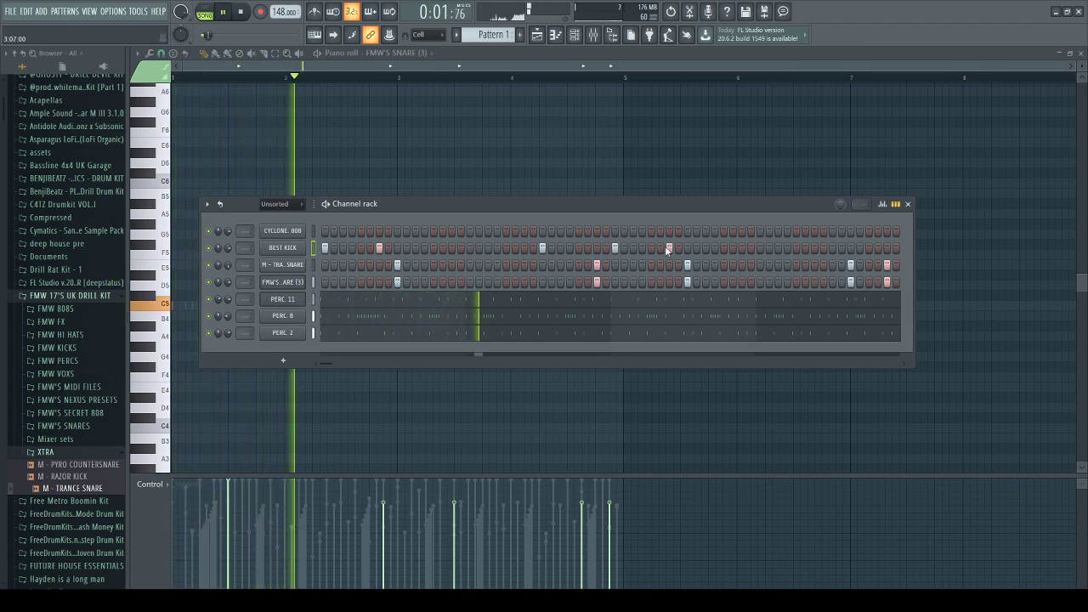
key(space)
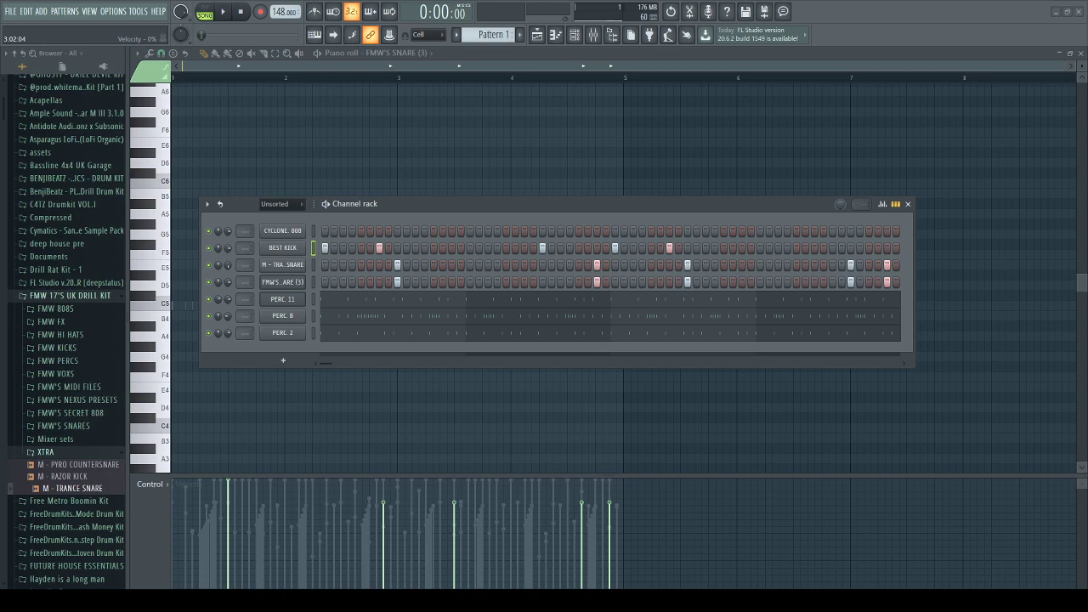
Add a fade-out to the FMW'S SNARE (3) sample in its channel settings and play the beat.
click(293, 285)
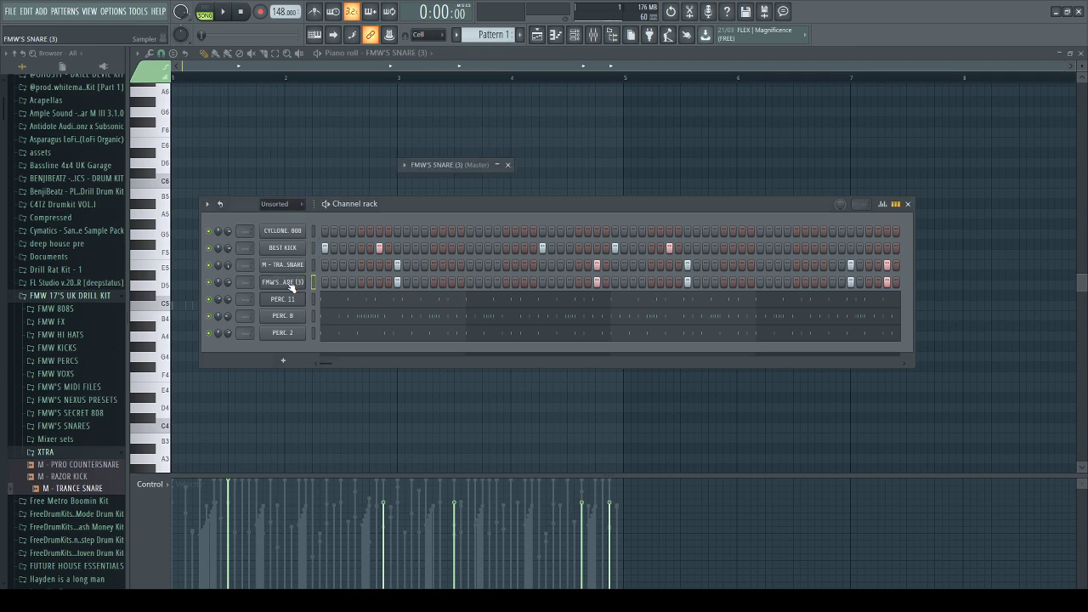
click(497, 165)
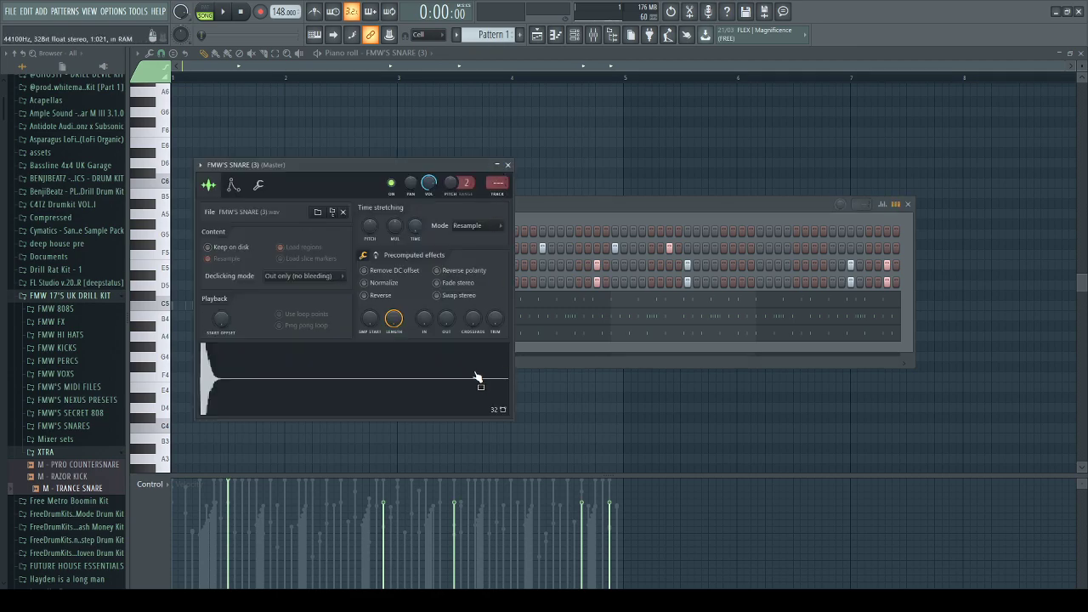
key(space)
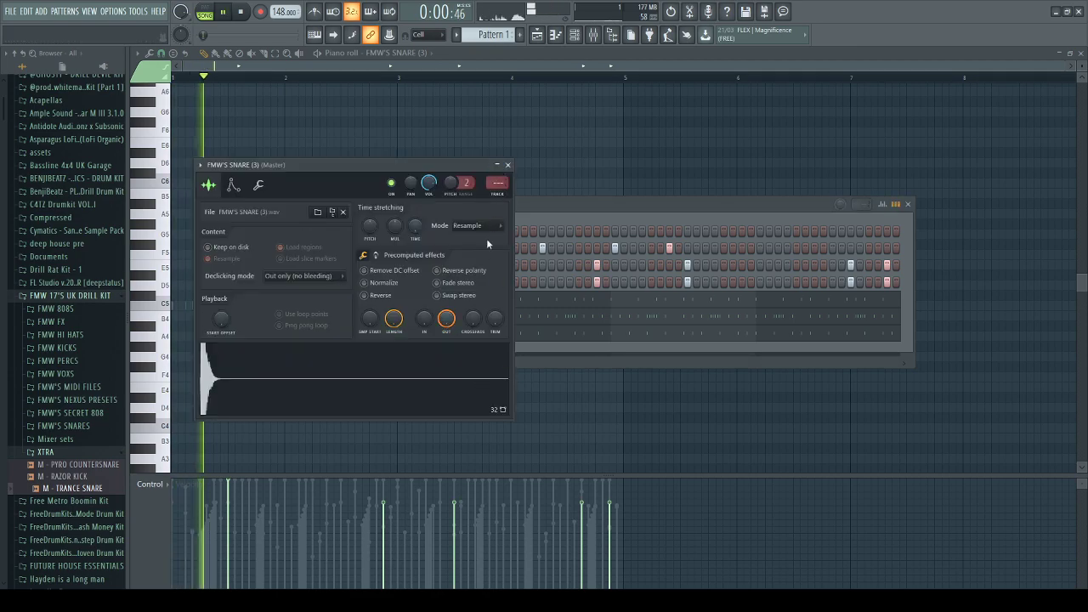
click(508, 164)
key(space)
Shorten the M - TRANCE SNARE sample's tail by raising its fade-out, and play the beat.
click(297, 266)
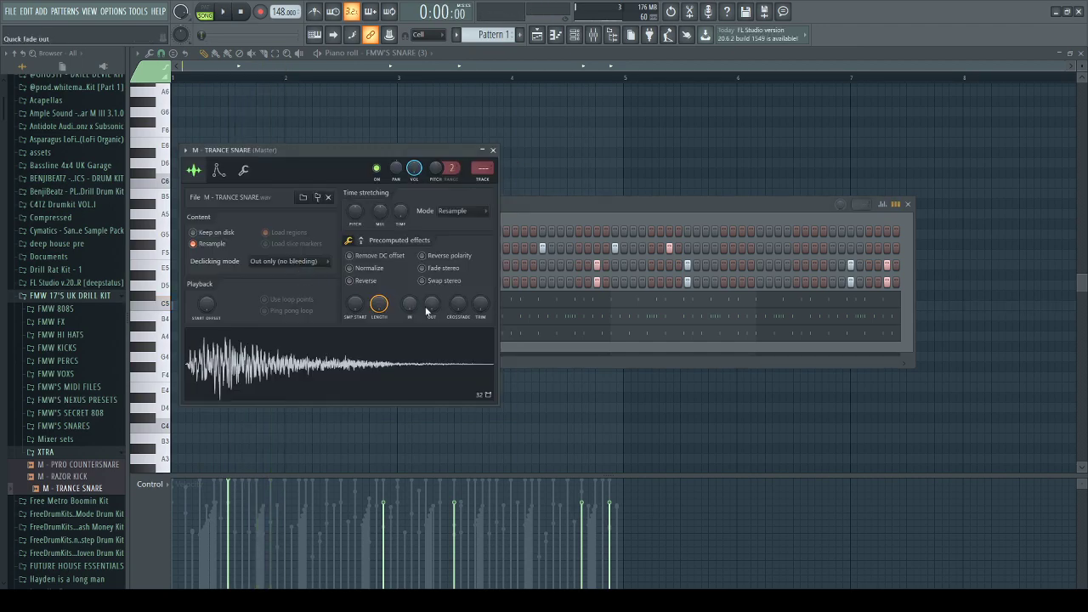
drag(427, 311, 427, 293)
key(space)
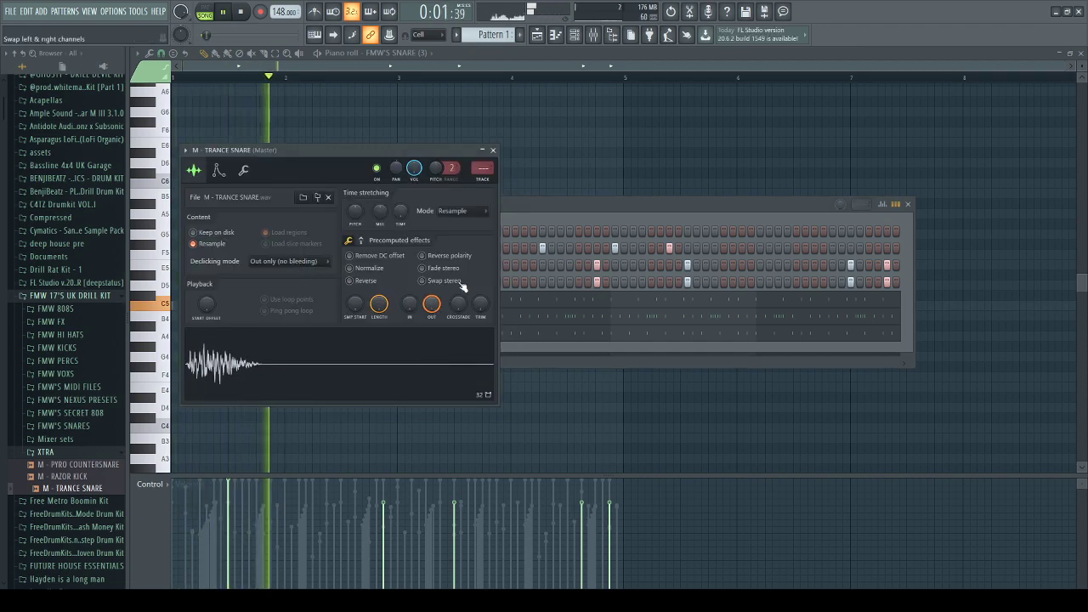
key(space)
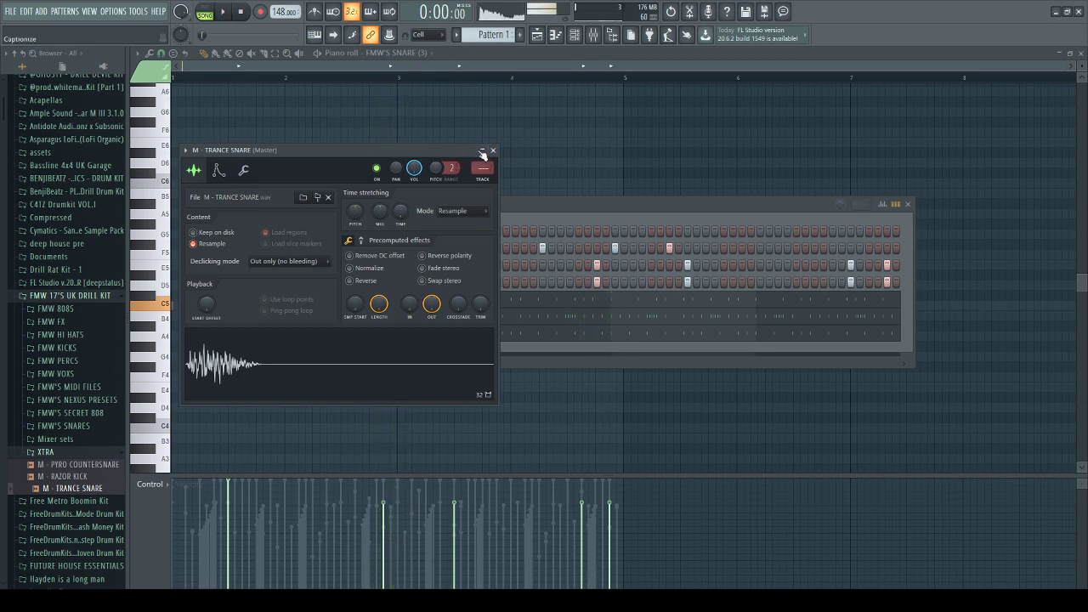
click(482, 152)
Raise all M - TRANCE SNARE note velocities to maximum in the piano roll and play the beat.
key(F7)
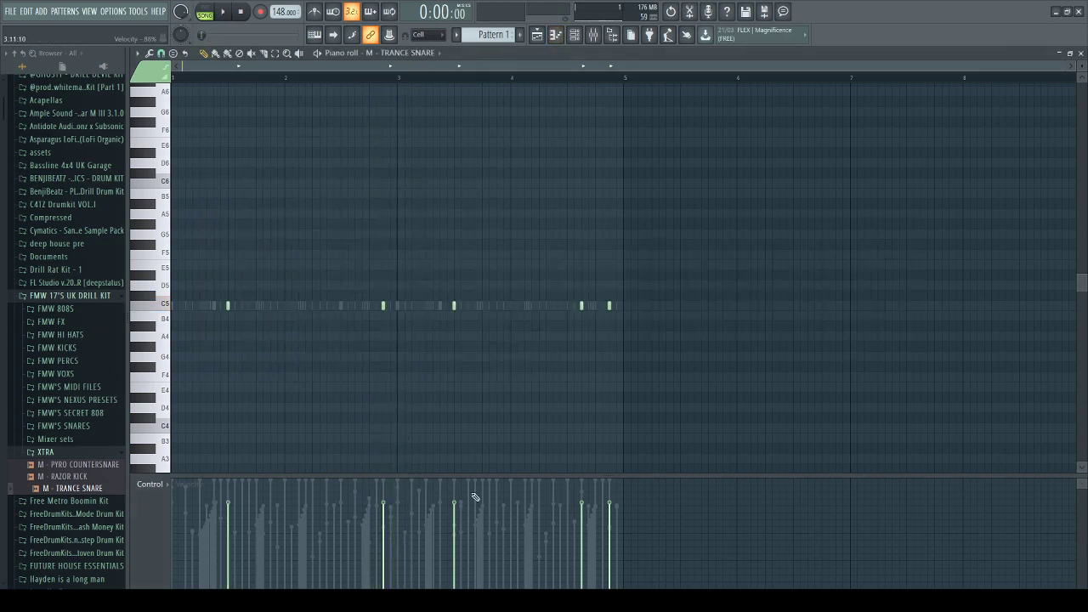
key(space)
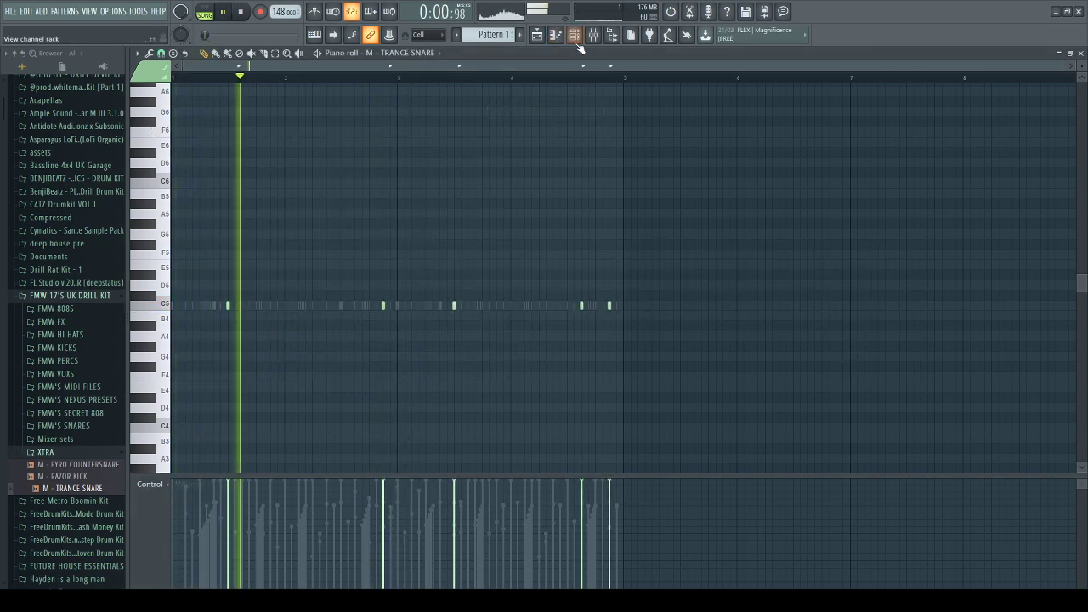
key(F6)
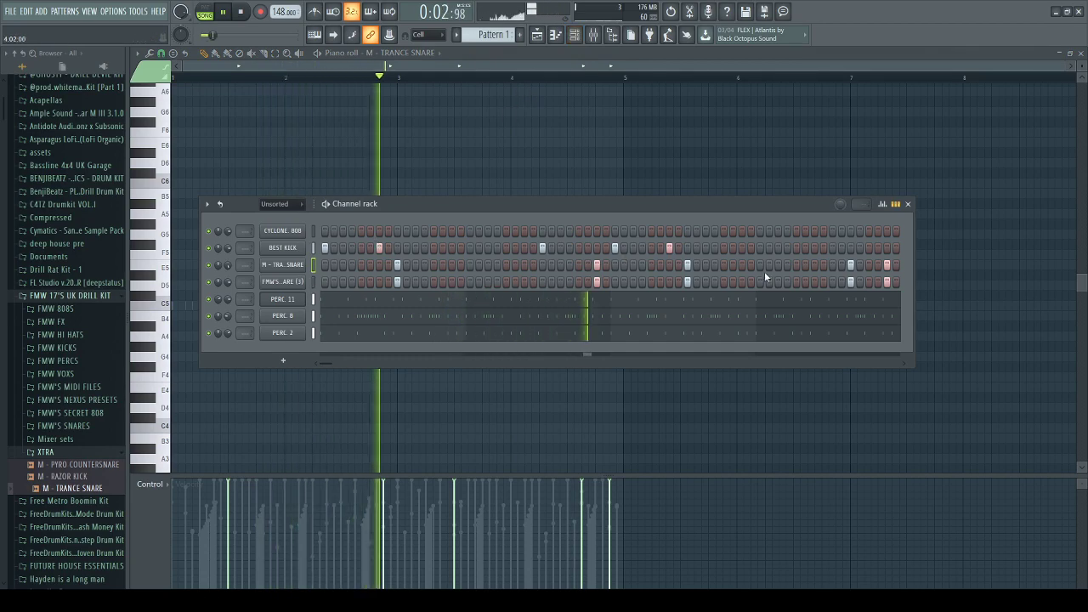
Raise the five BEST KICK note velocities to maximum and return to the channel rack during playback.
key(space)
key(F7)
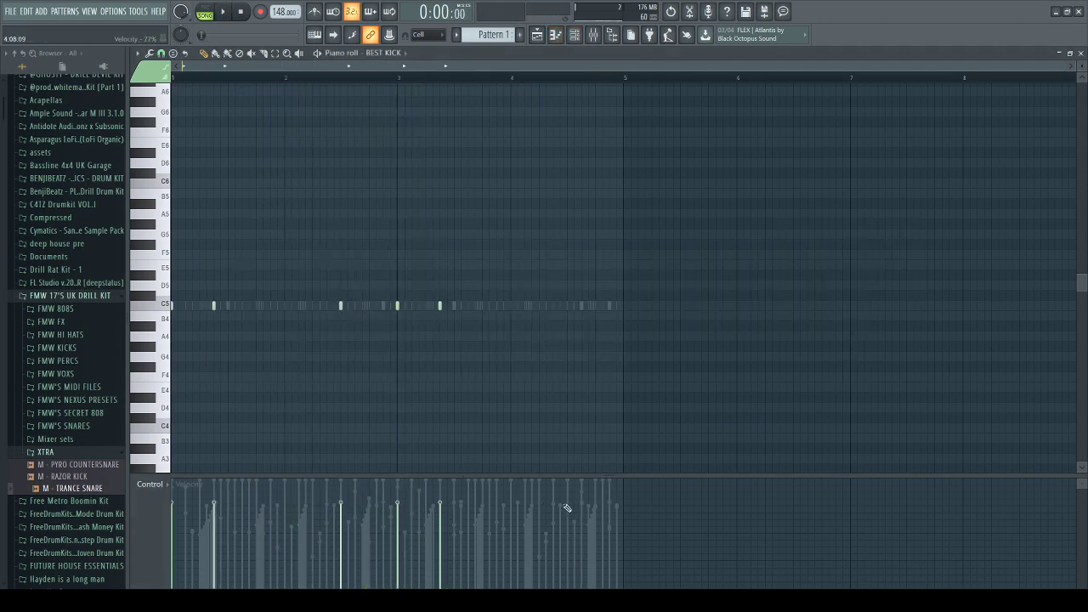
key(space)
click(574, 35)
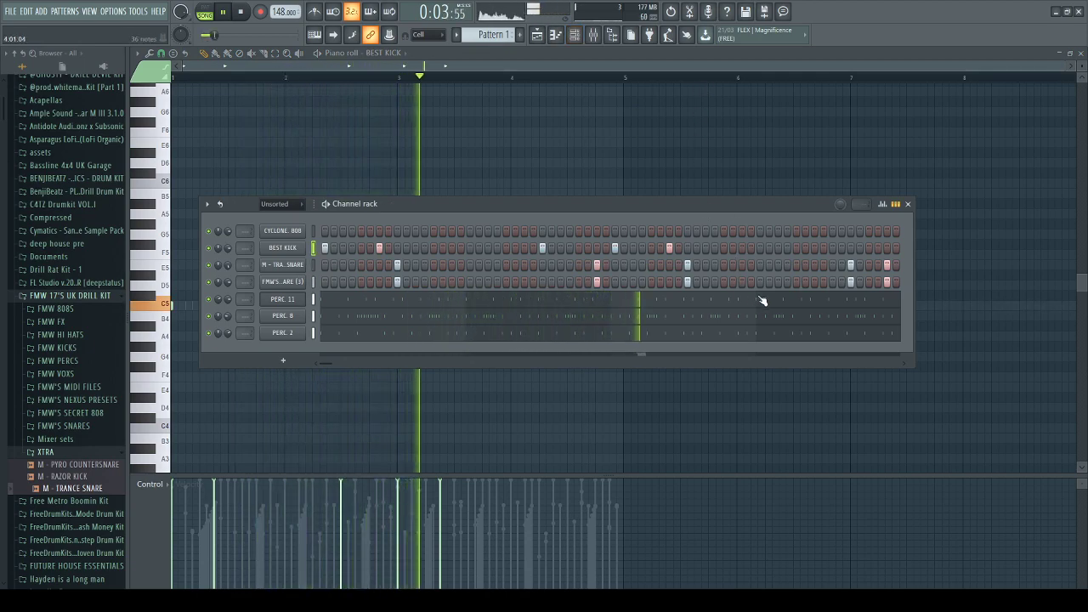
Add BEST KICK hits on steps 57 and 61, raise their velocities to maximum, and listen to the beat.
click(833, 247)
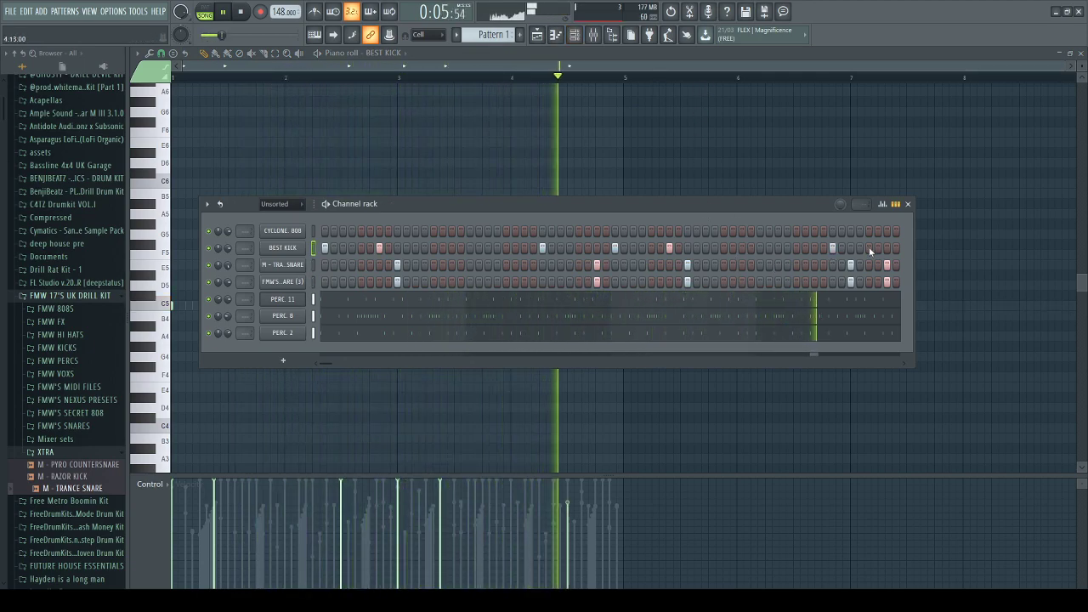
click(869, 247)
key(F7)
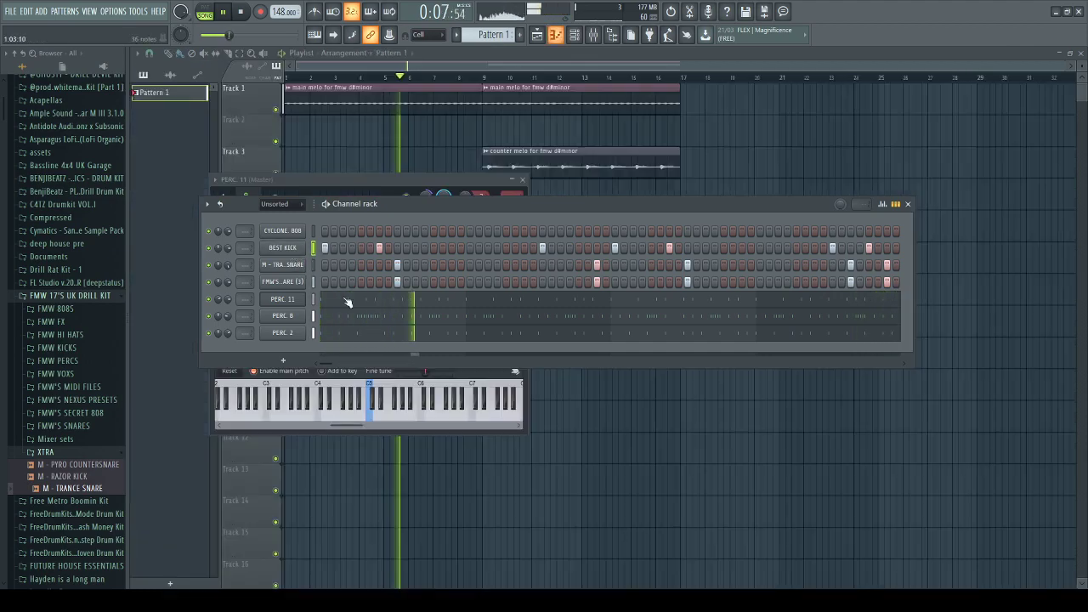
scroll(340, 298, down, 1)
key(F7)
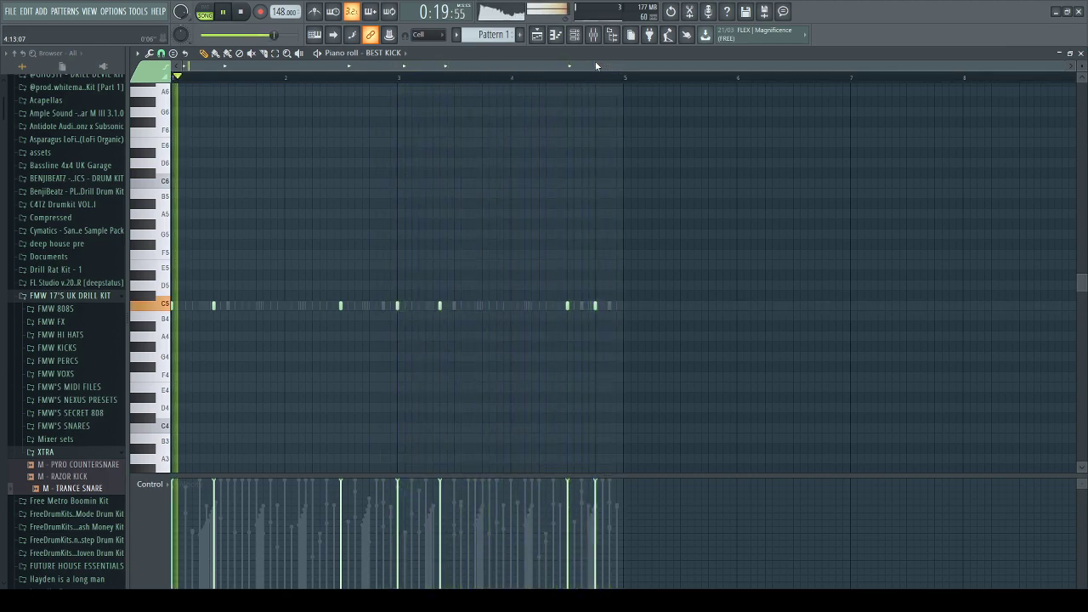
key(space)
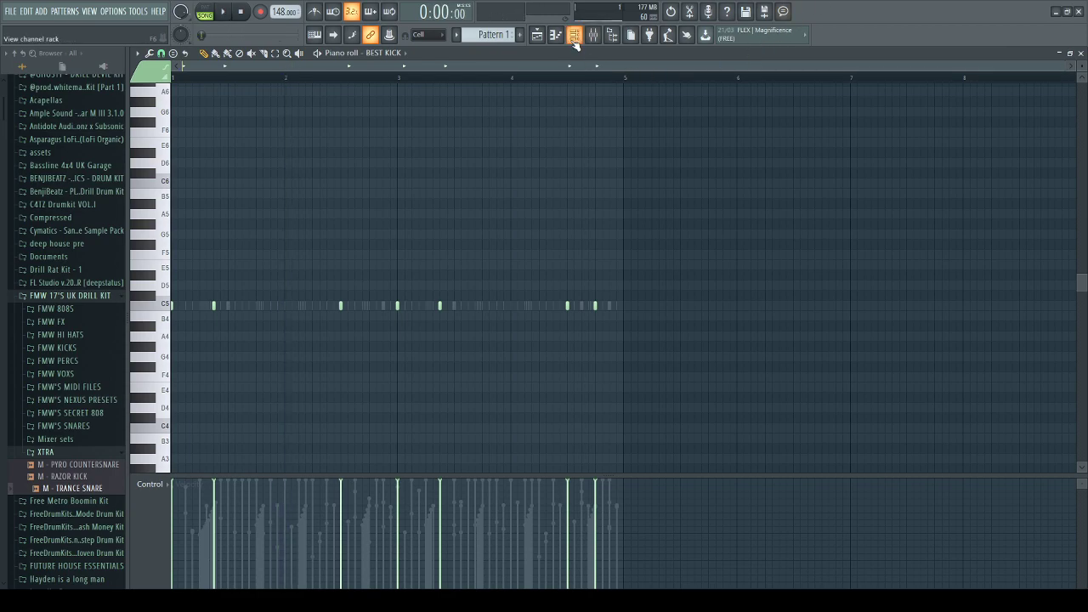
Enable the volume envelope on the CYCLONE 808 channel with zero attack and a longer hold.
click(576, 45)
click(284, 226)
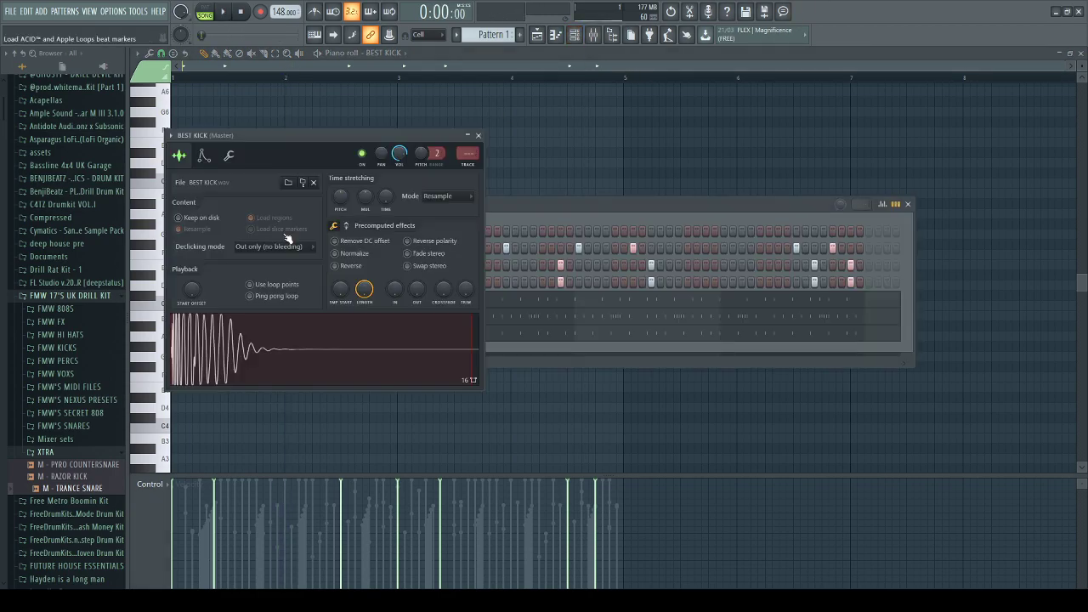
click(478, 136)
click(320, 289)
click(219, 171)
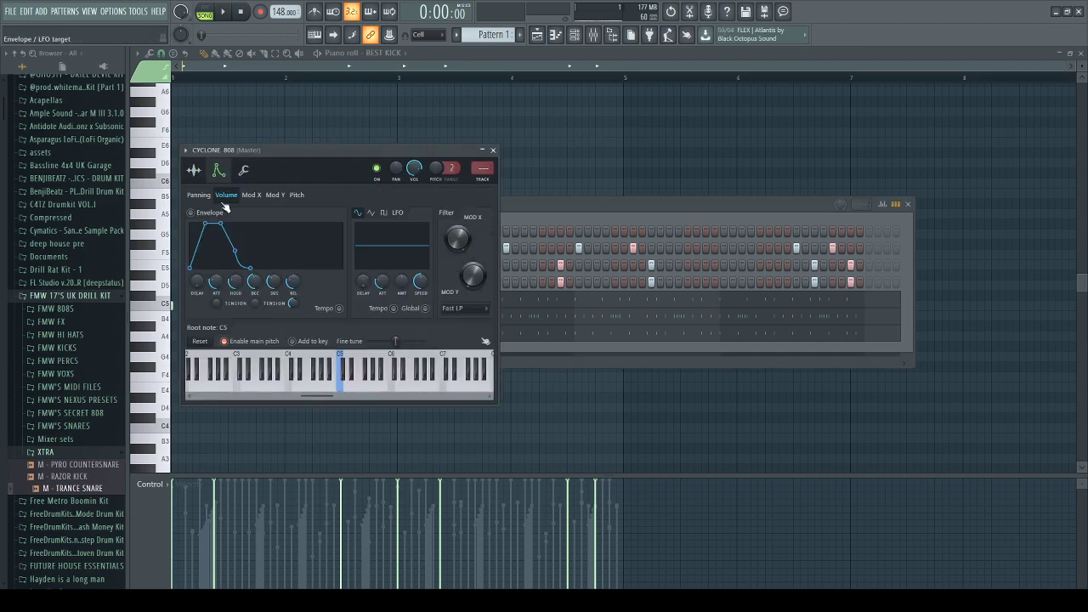
drag(221, 293, 228, 289)
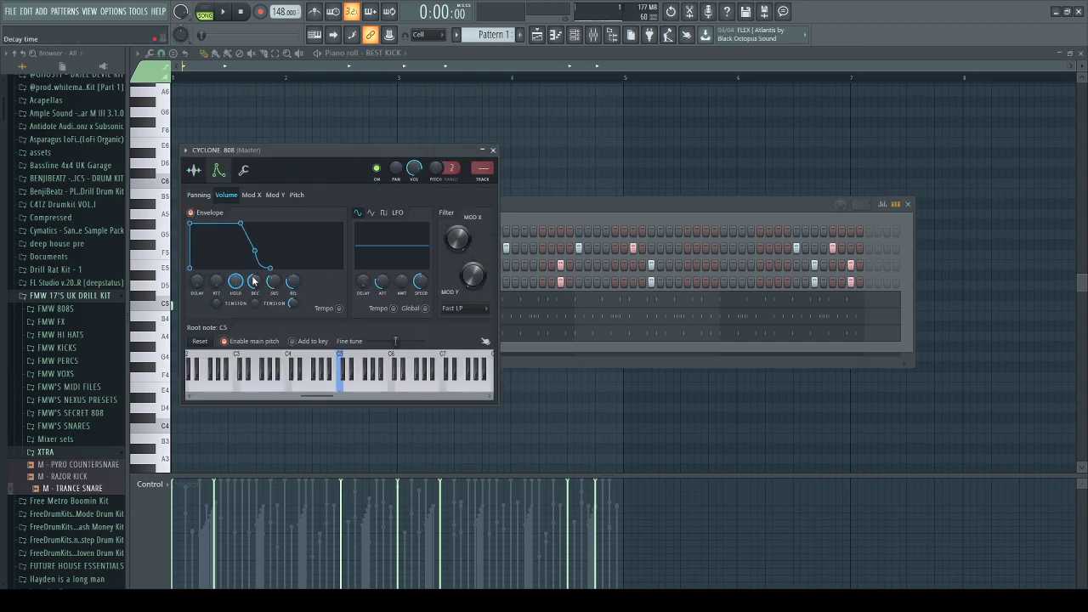
click(494, 150)
Draw a one-bar D5 note at the start of bar 1 in the CYCLONE 808 piano roll.
key(F7)
key(space)
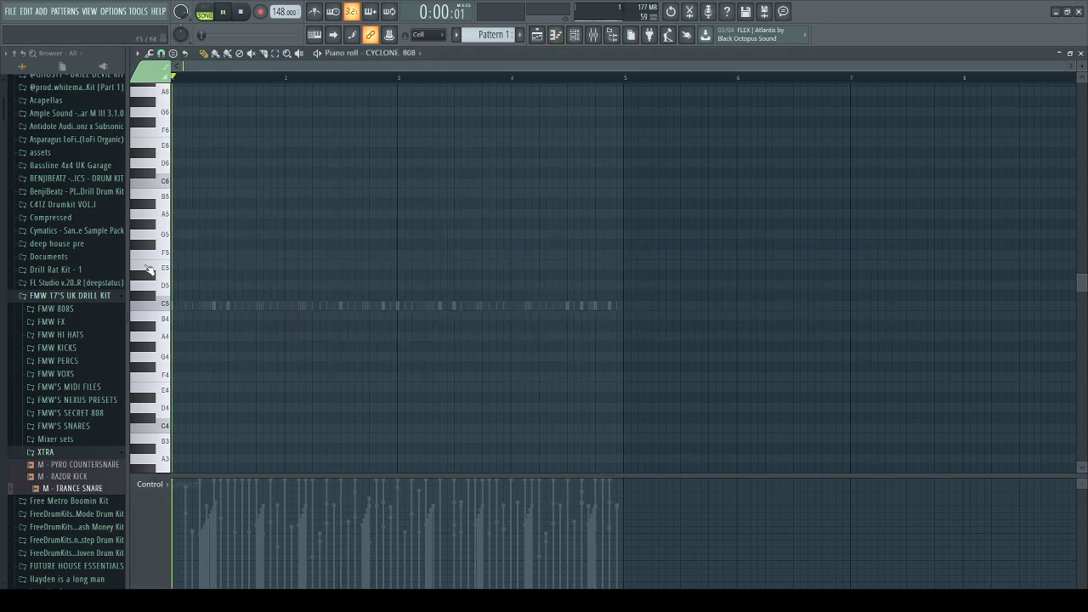
click(187, 283)
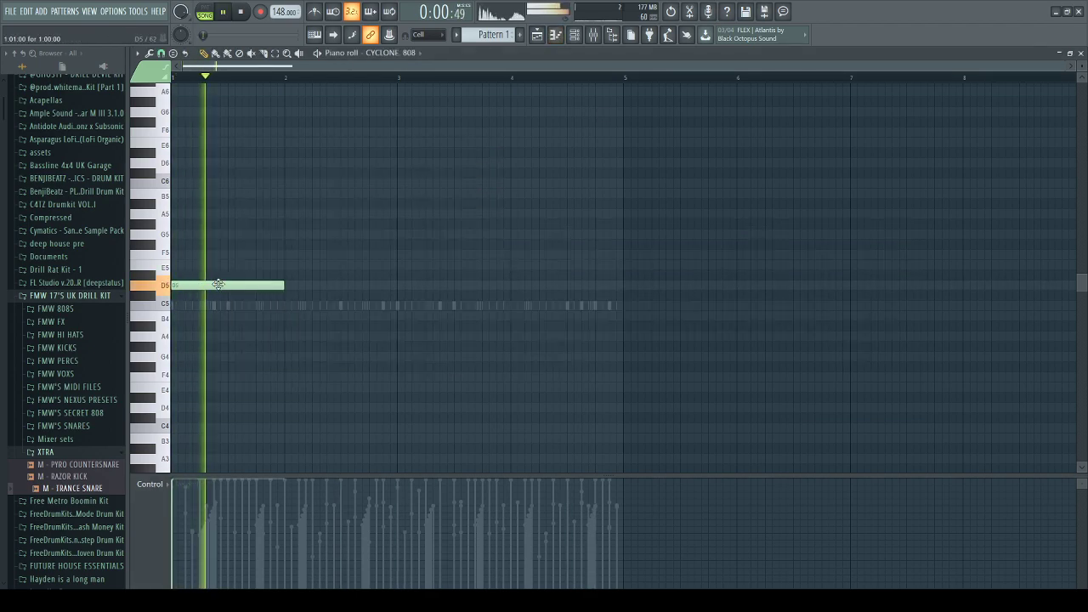
Slice the bar 1 D5 note at step 9 and delete its second half, leaving eight steps.
key(space)
key(c)
drag(231, 279, 234, 294)
key(b)
right_click(246, 285)
key(space)
key(space)
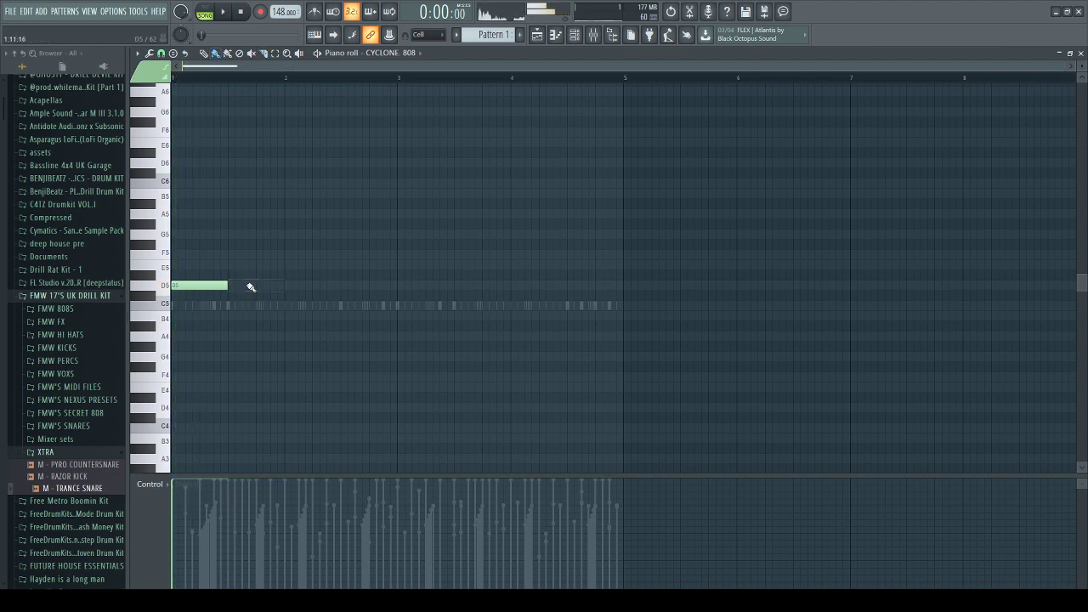
Play the beat and move the eight-step 808 note up to D#5.
key(space)
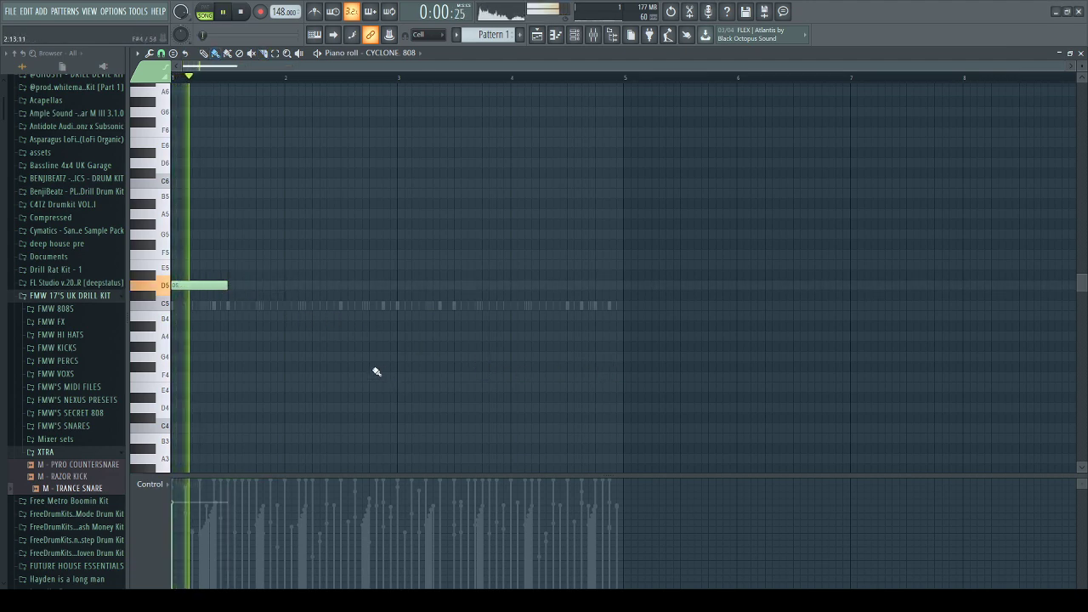
key(space)
key(space)
mouse_move(200, 285)
mouse_down()
mouse_move(208, 296)
mouse_move(187, 278)
mouse_up()
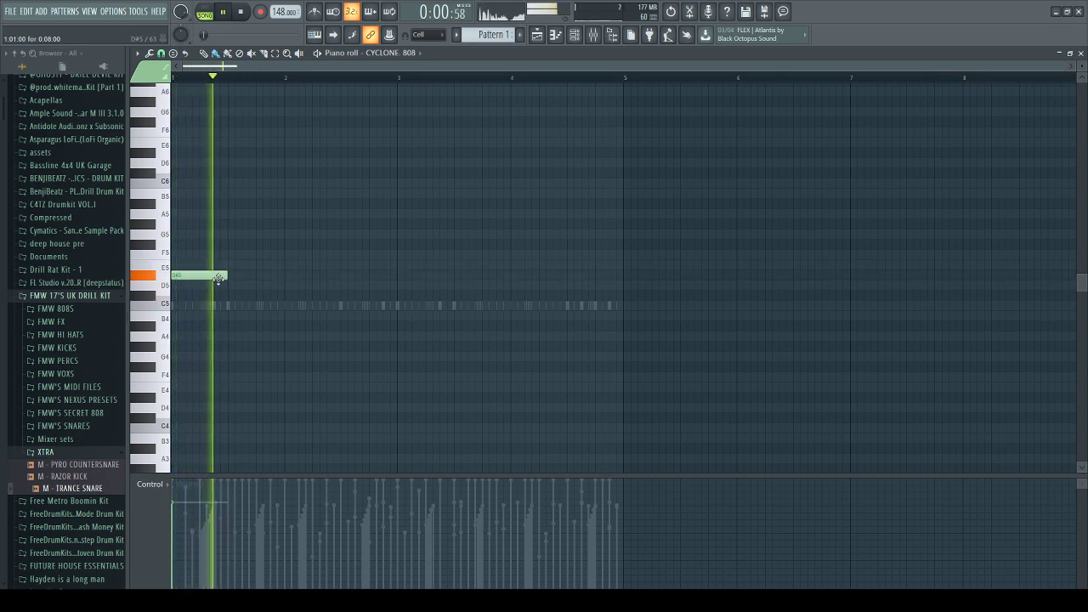
Add two D#5 notes in bar 2: two steps long at step 9 and six steps long at step 11.
click(317, 279)
drag(316, 279, 366, 280)
key(space)
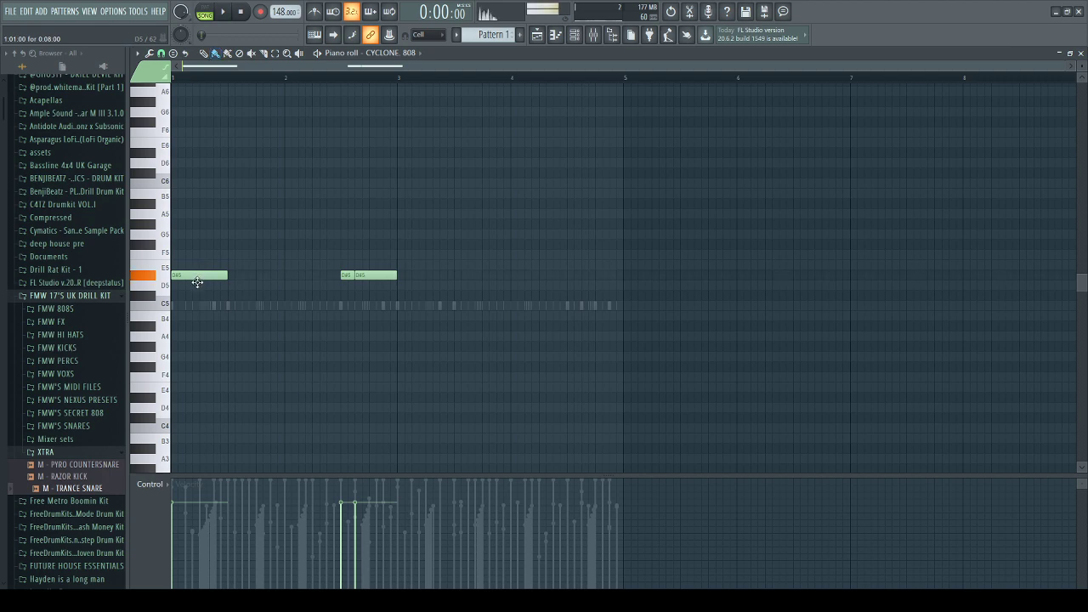
Transpose all three CYCLONE 808 notes down to D5 while playing the beat.
drag(197, 282, 196, 293)
key(space)
click(370, 276)
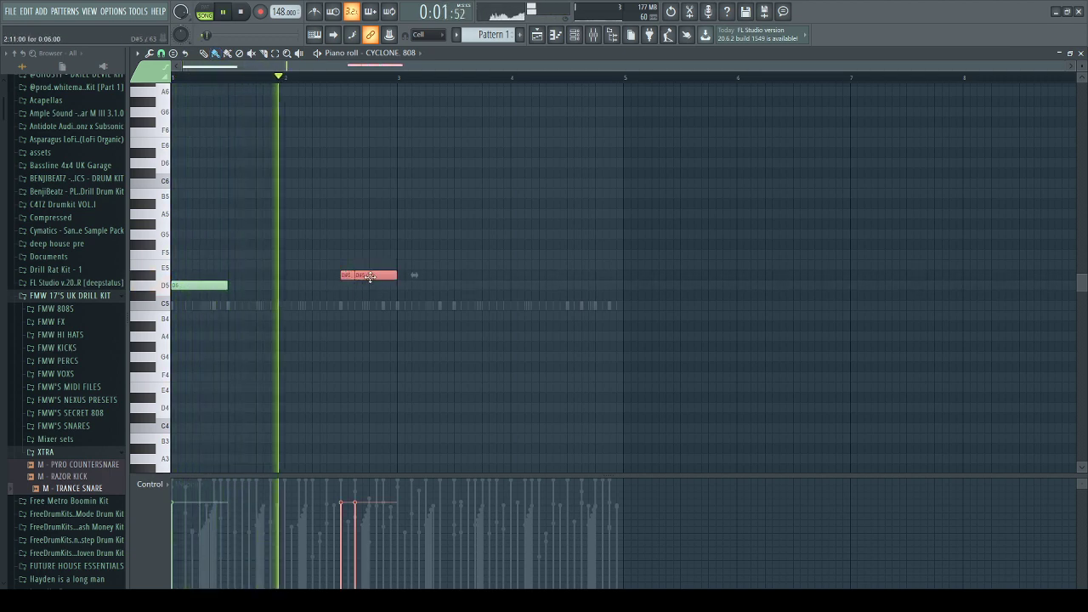
drag(370, 276, 372, 282)
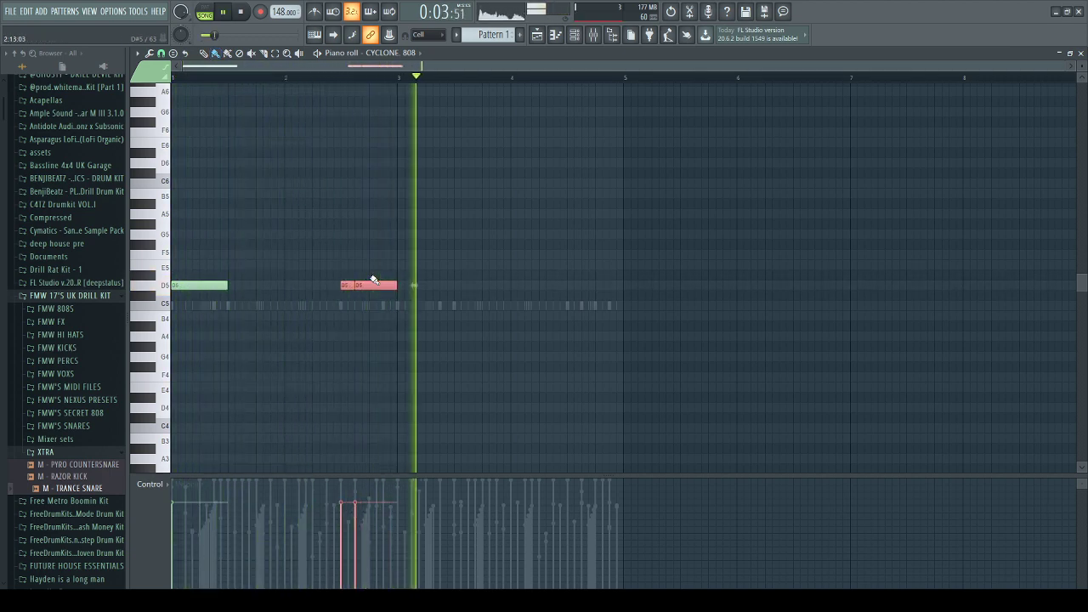
Shorten the longer D5 note in bar 2 to start at 2:11:12 and end at bar 3, leaving a short gap before it.
scroll(355, 309, up, 3)
ctrl+scroll(381, 377, up, 3)
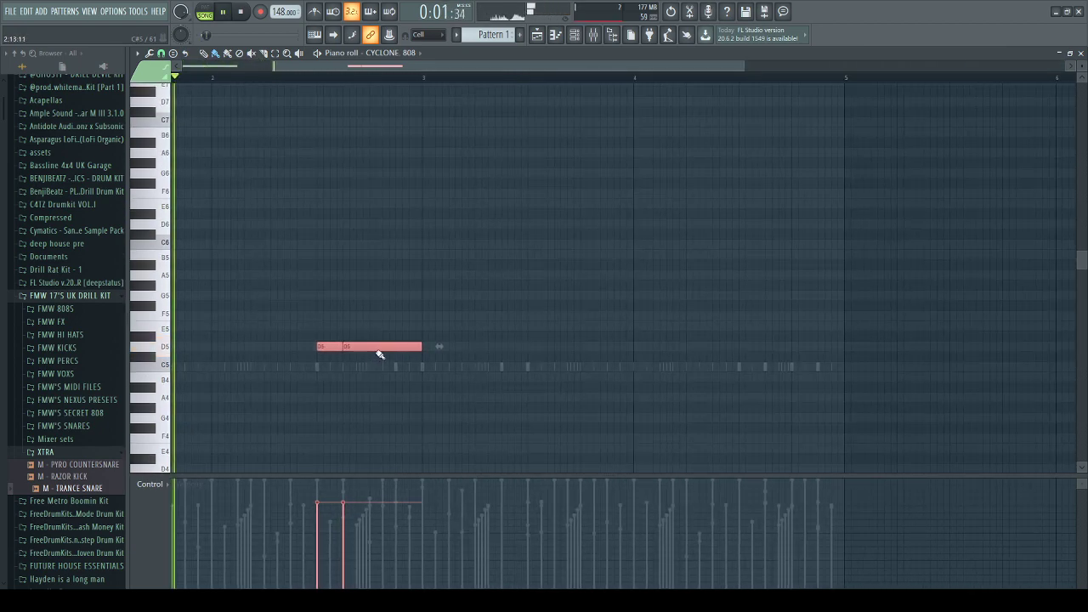
click(379, 353)
right_click(381, 355)
key(space)
key(space)
drag(373, 344, 397, 346)
ctrl+scroll(400, 370, down, 3)
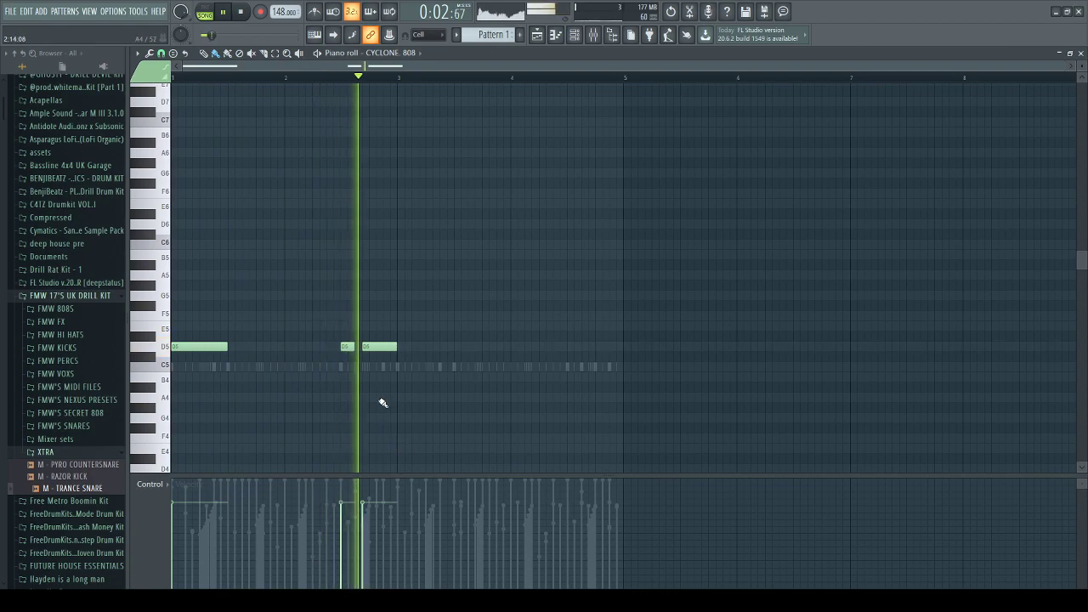
ctrl+scroll(378, 350, up, 3)
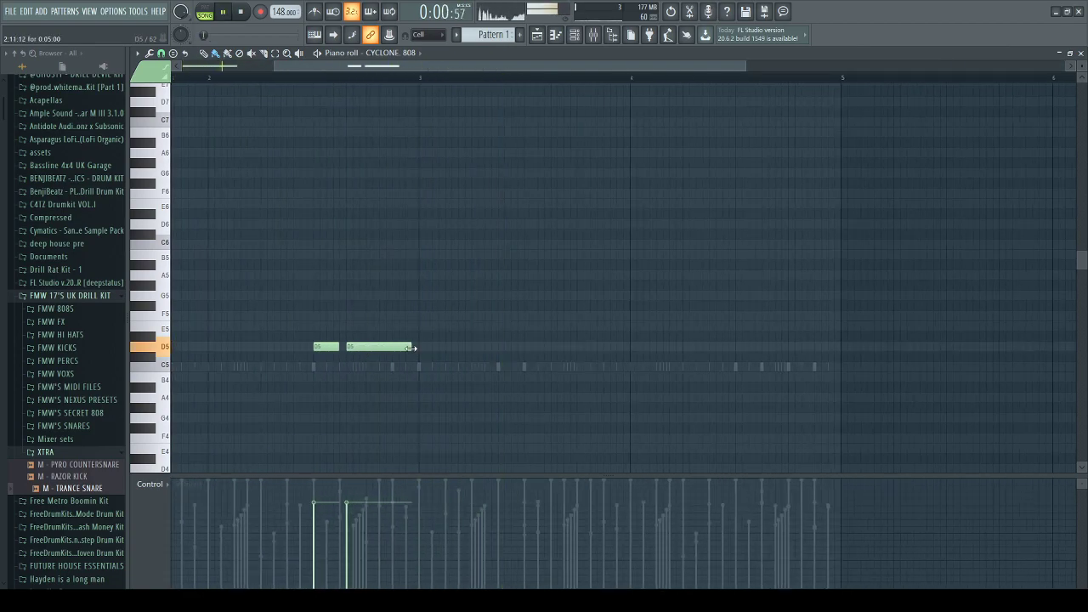
ctrl+scroll(412, 374, down, 3)
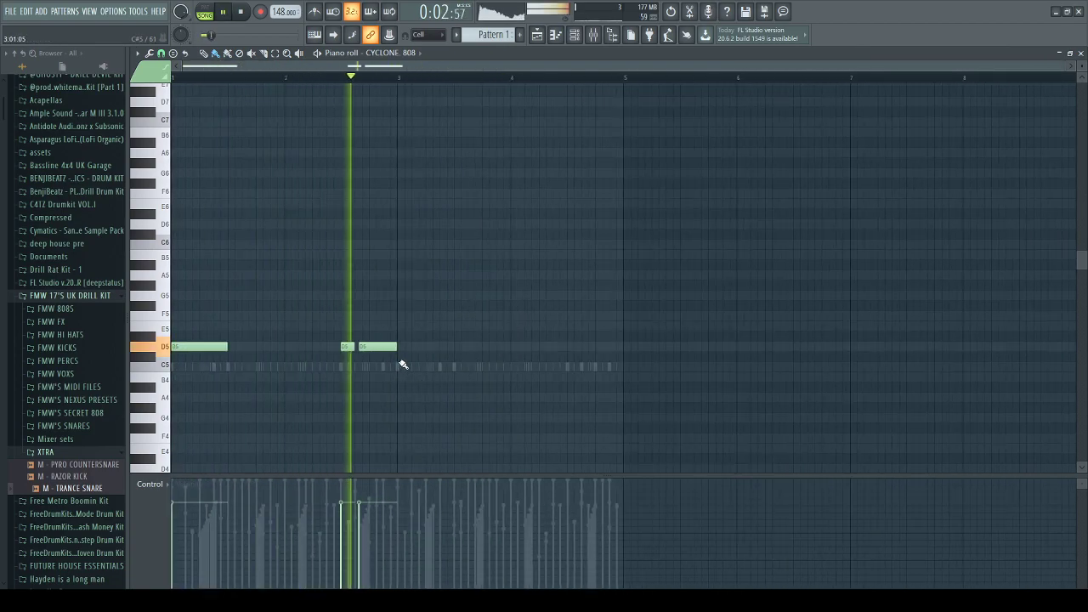
Stop playback and delete both CYCLONE 808 notes in bar 2.
key(space)
right_click(377, 347)
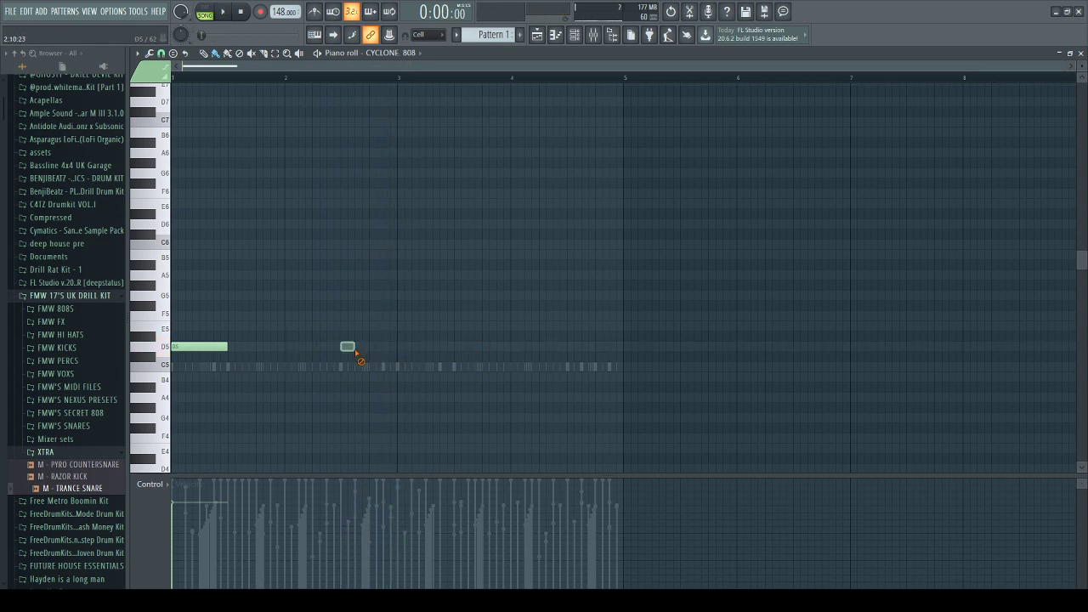
click(205, 346)
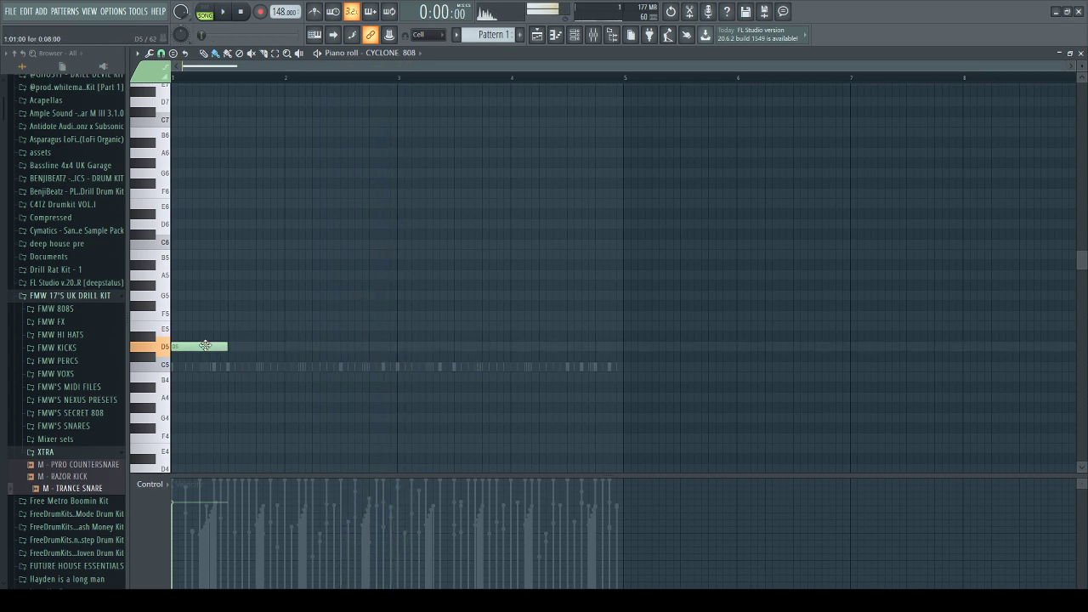
Raise the remaining 808 note to D#5 and add a second eight-step D#5 note starting at step 13 of bar 1.
drag(205, 346, 205, 337)
click(261, 346)
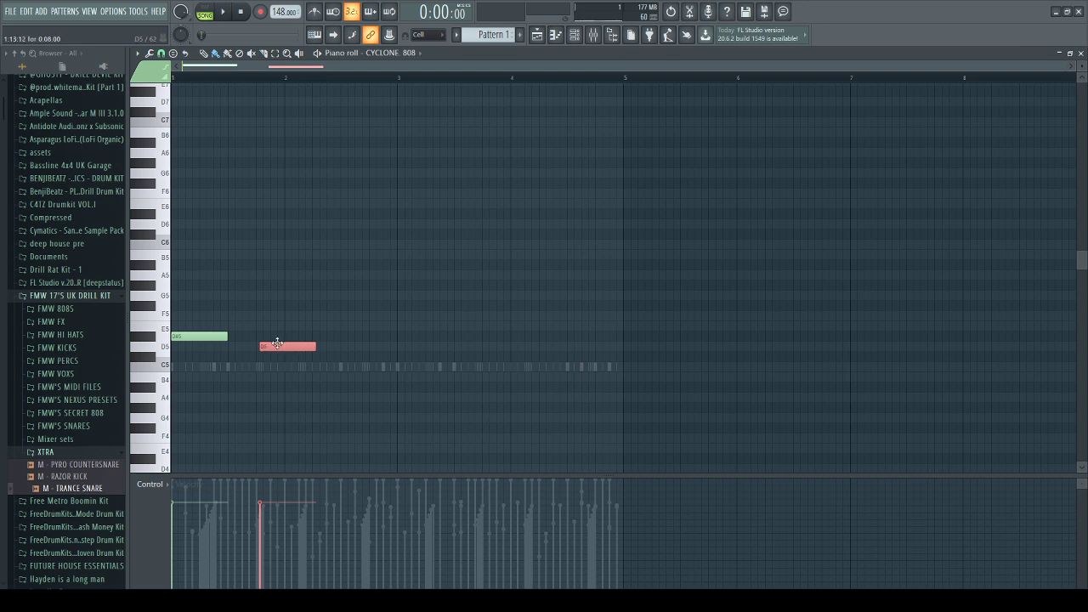
drag(277, 344, 276, 329)
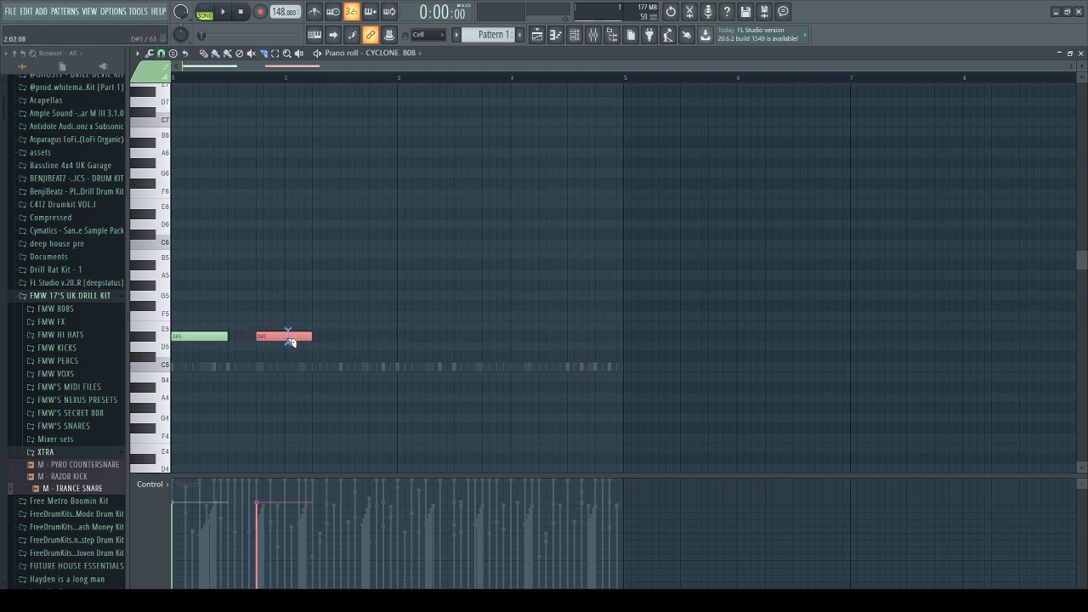
click(373, 337)
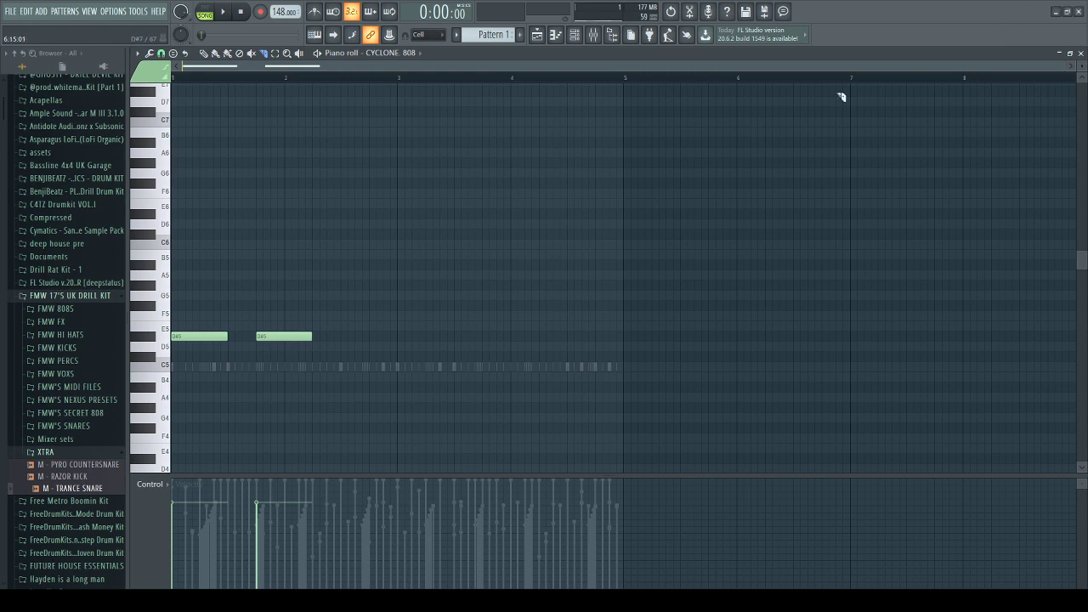
scroll(363, 274, down, 5)
scroll(487, 127, up, 2)
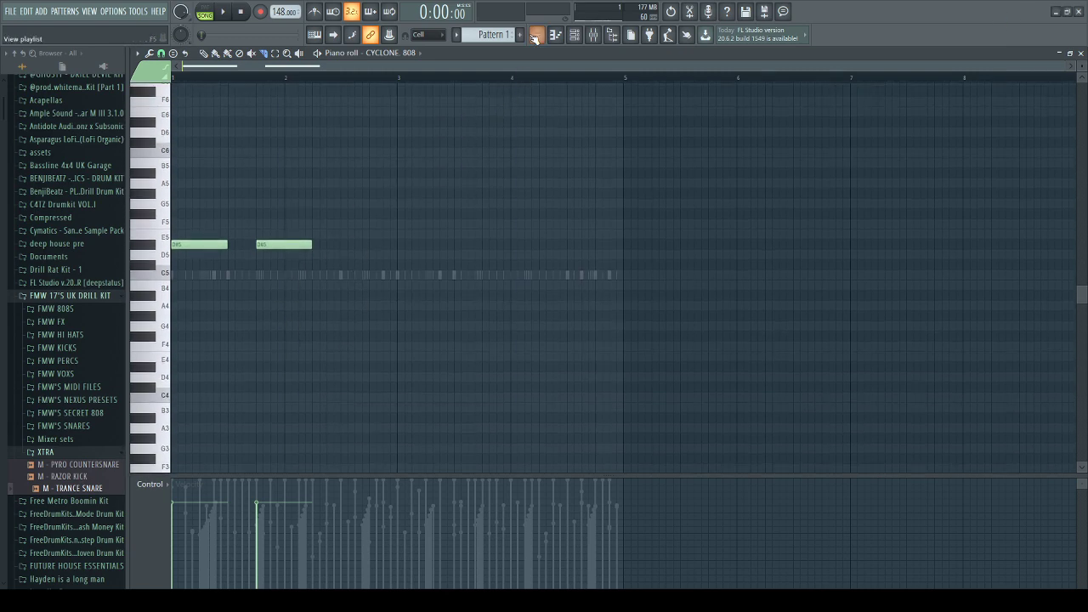
Start a new project and add a Sakura instrument channel.
click(536, 34)
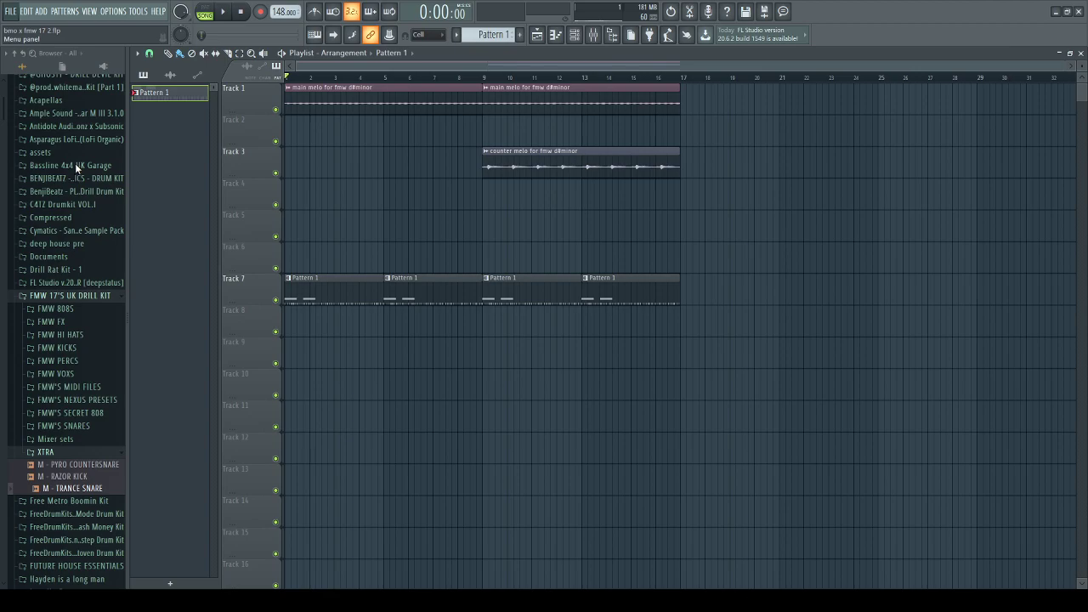
key(ctrl+n)
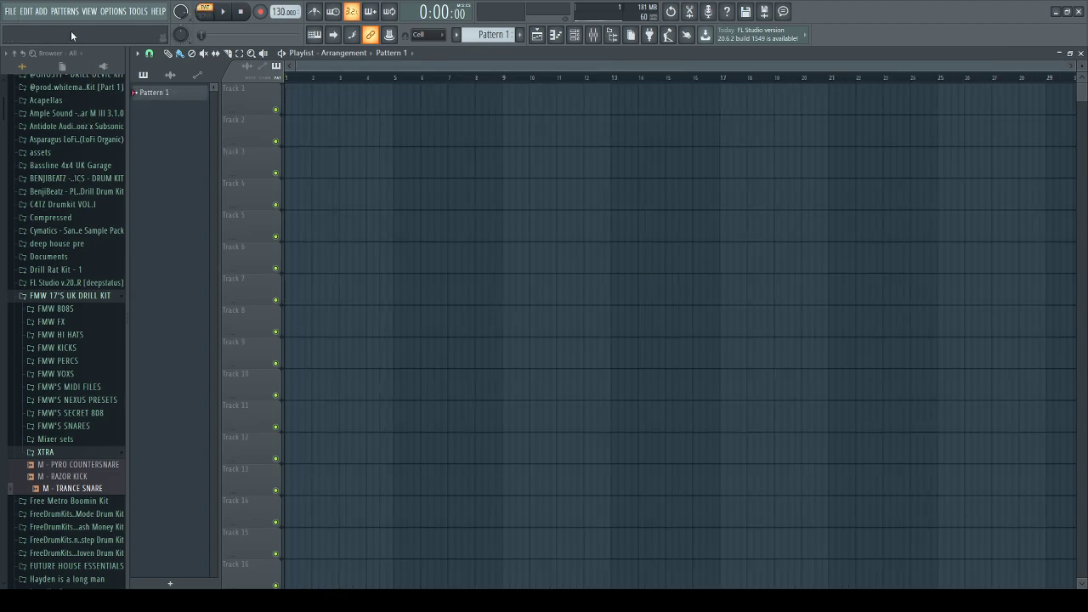
click(576, 36)
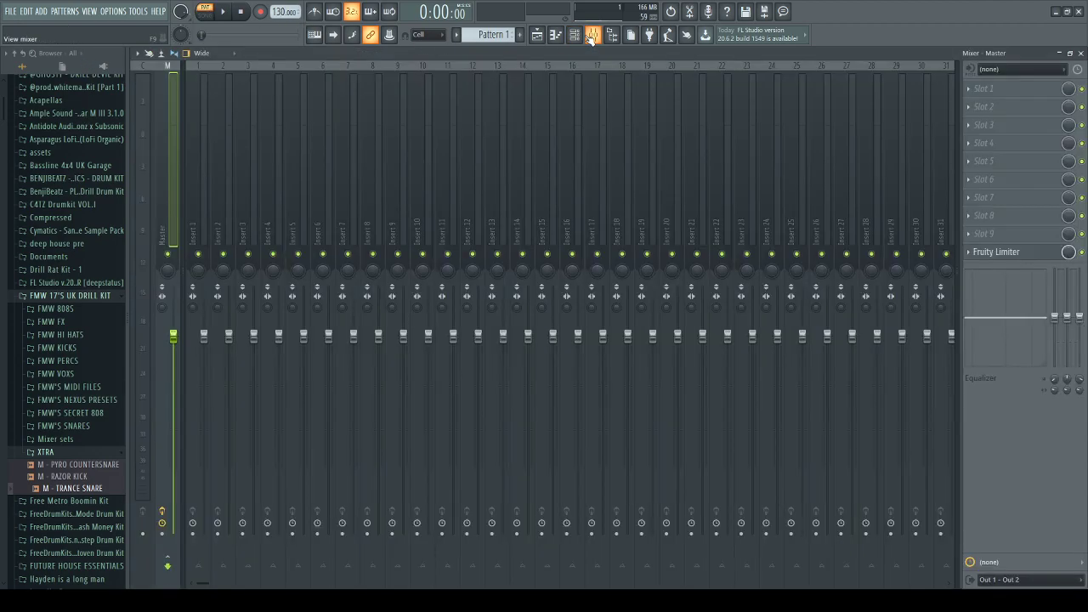
click(577, 36)
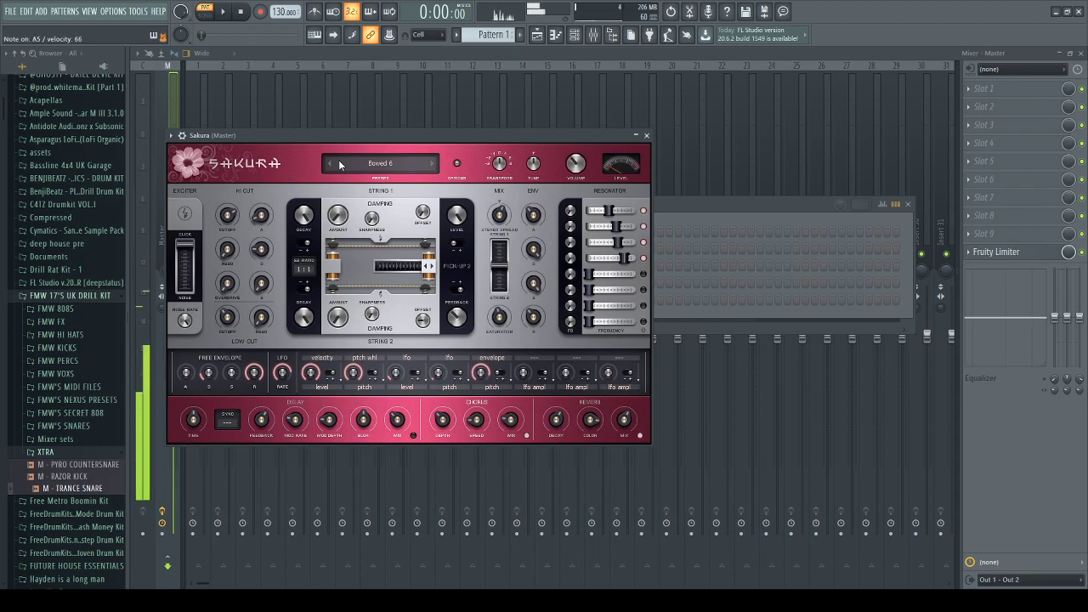
Audition the Sakura presets ATM MotherShip FG, Bass 2 and Amped E-Guitar.
click(371, 160)
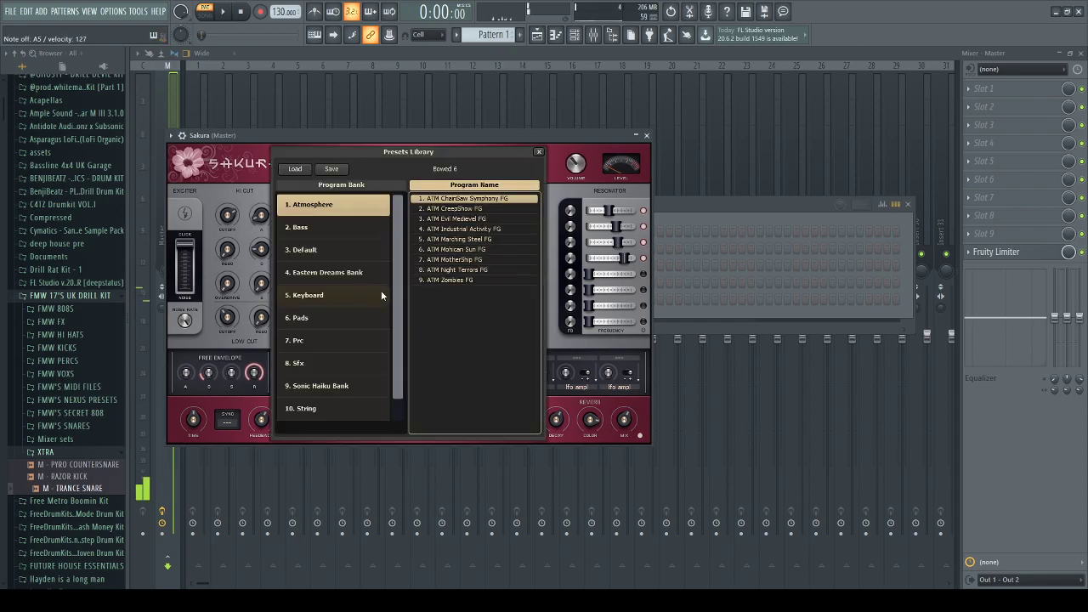
double_click(476, 260)
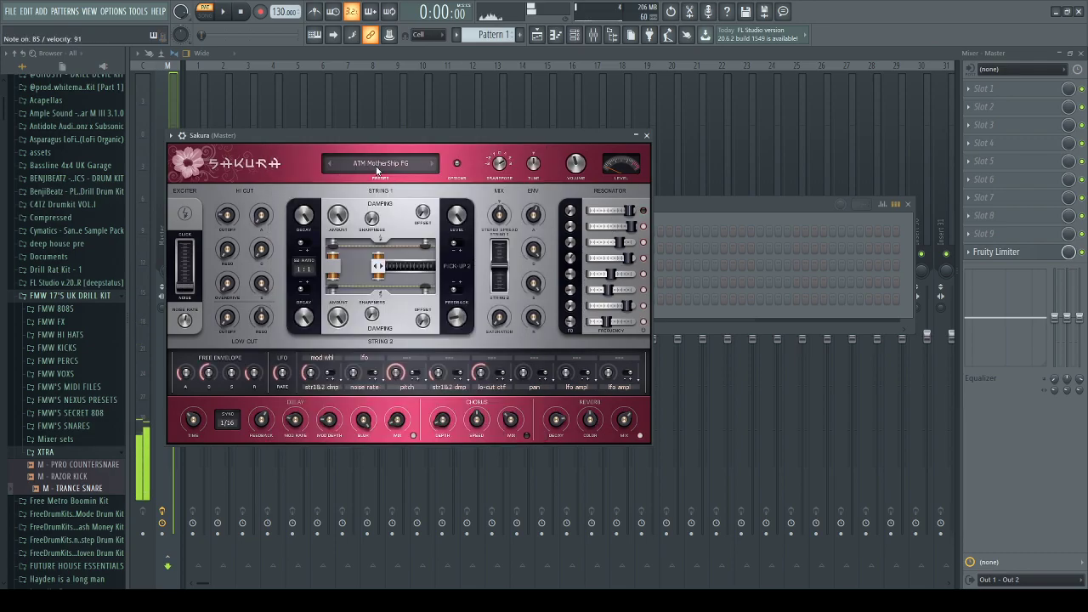
click(376, 166)
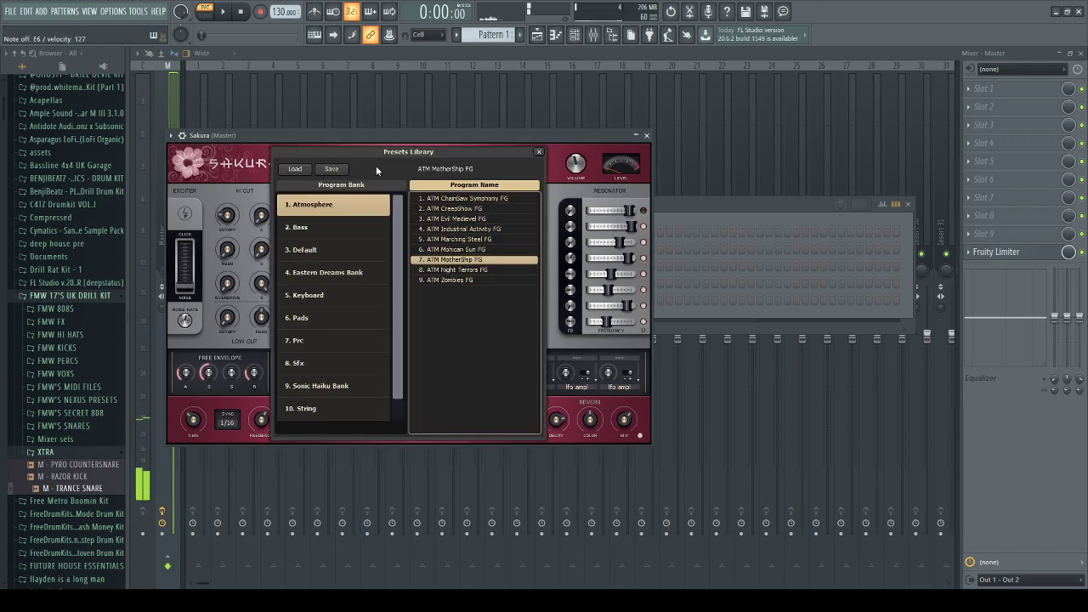
click(340, 255)
double_click(460, 259)
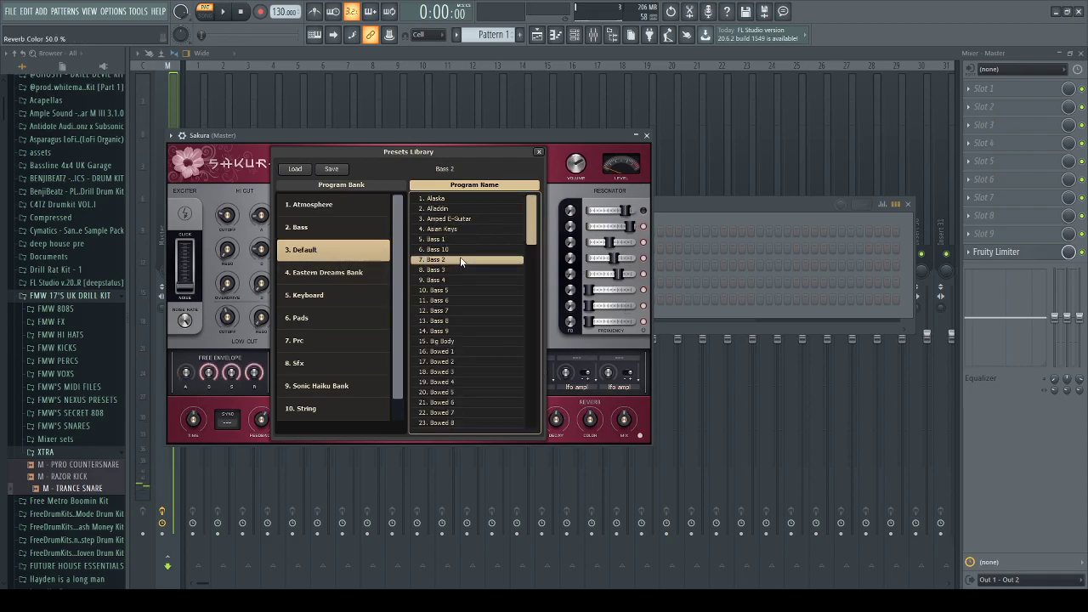
click(407, 167)
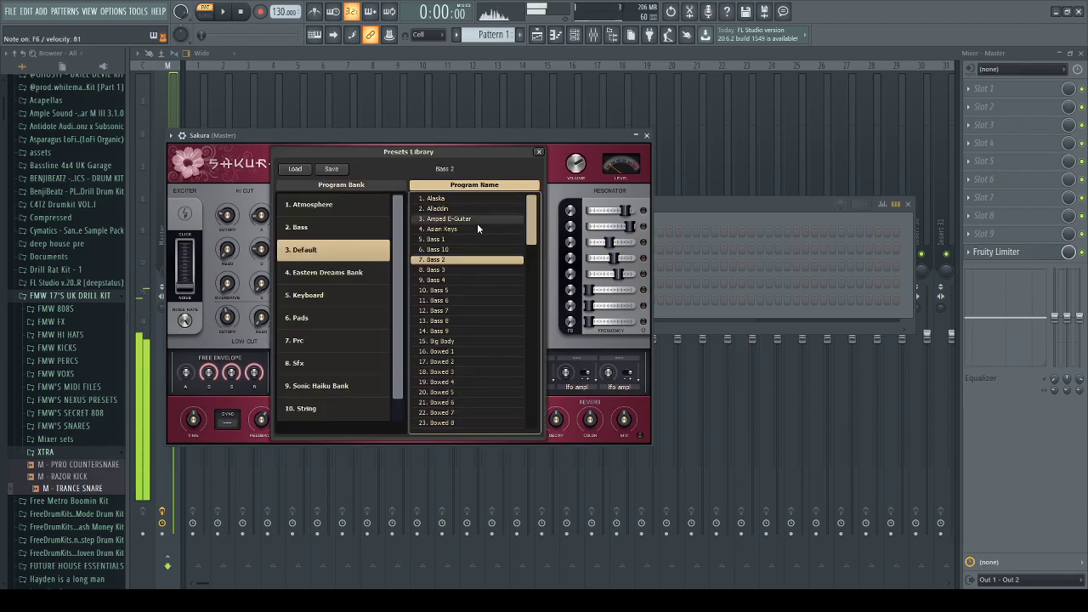
double_click(477, 221)
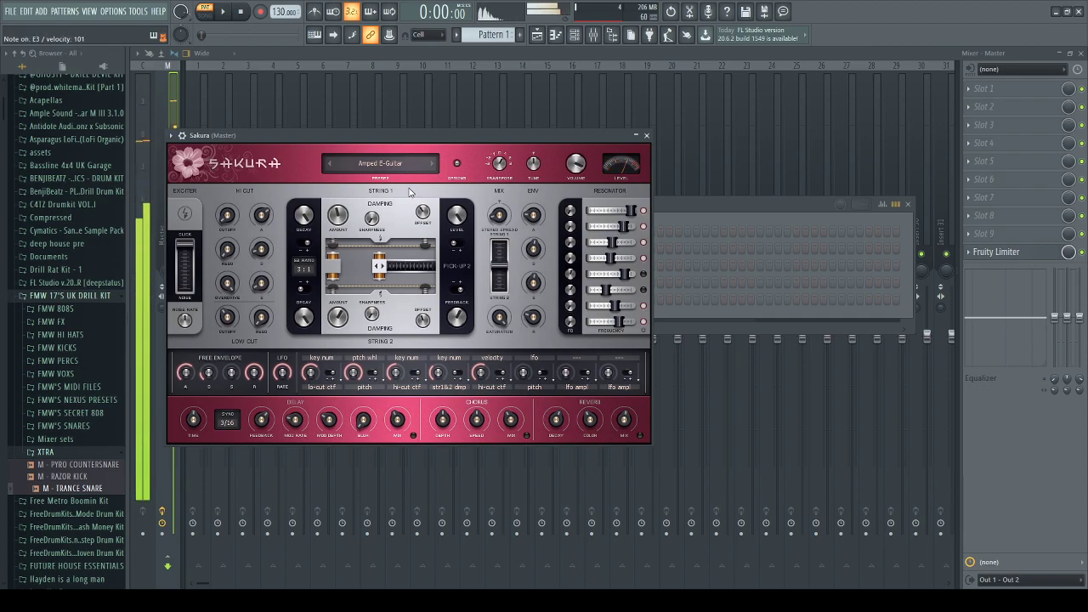
Audition the E-Organ and Guitar 1 presets from Sakura's Default bank.
click(395, 165)
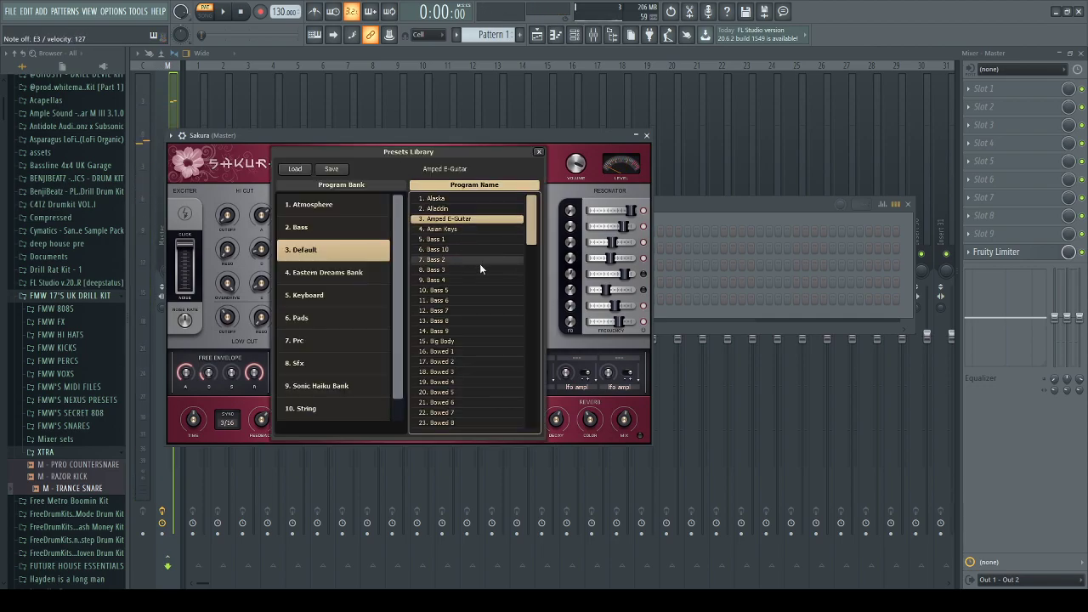
scroll(491, 303, down, 9)
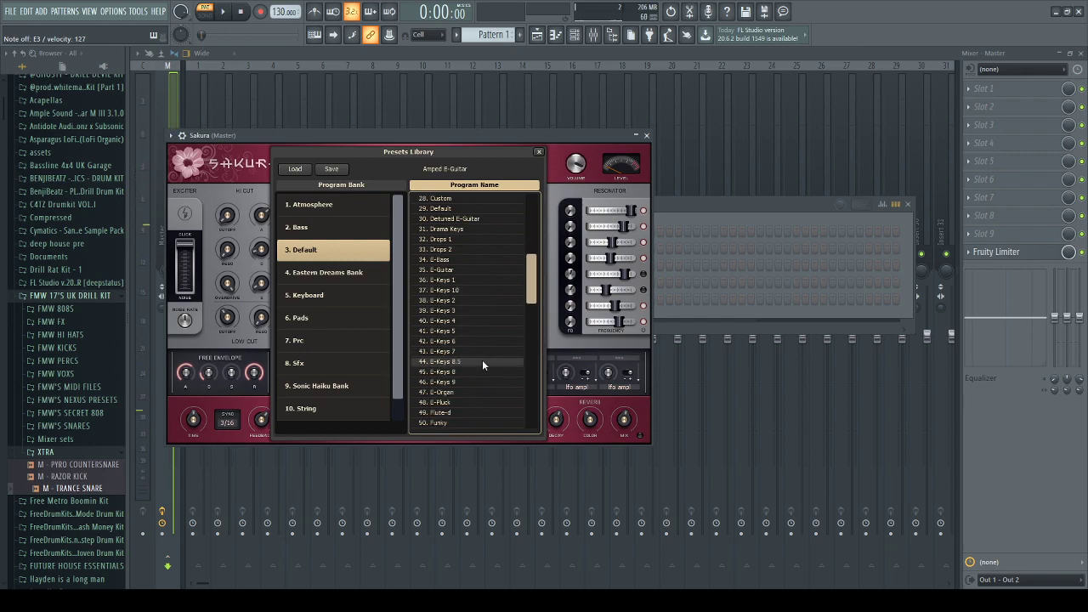
scroll(482, 361, down, 1)
click(466, 362)
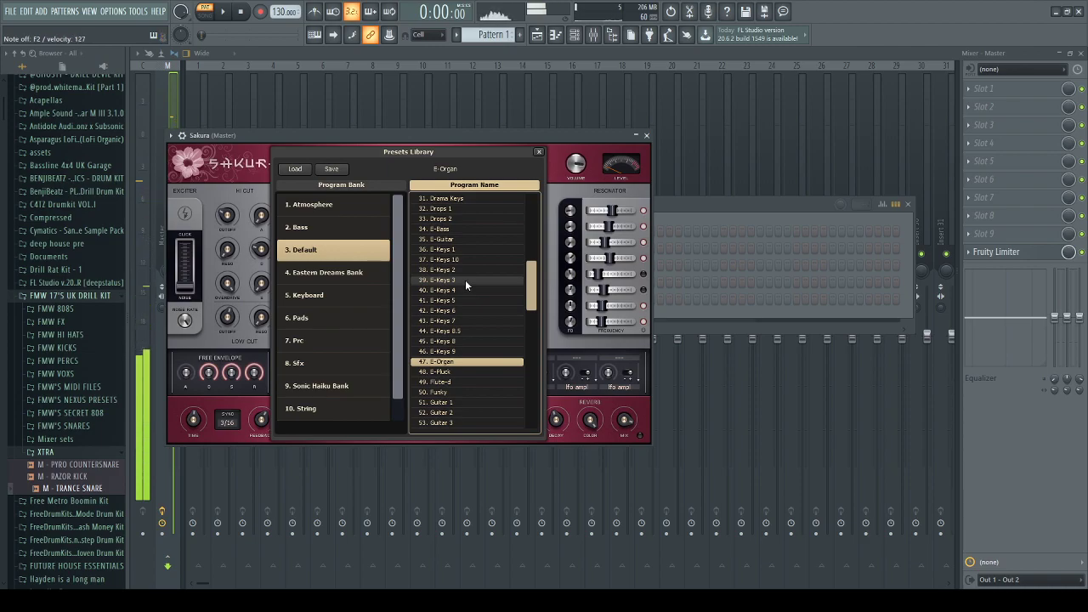
double_click(467, 402)
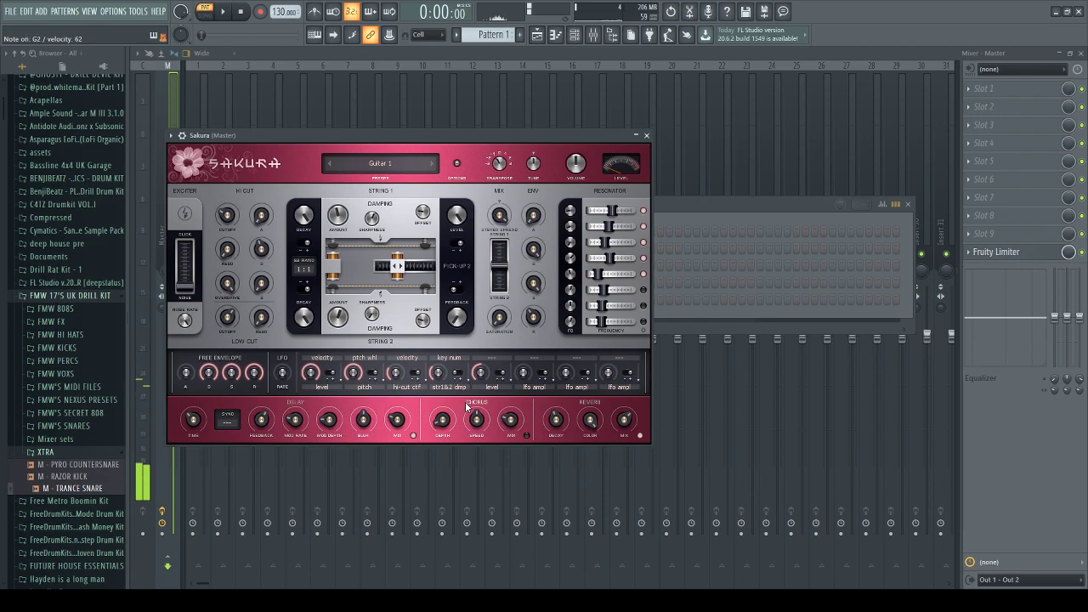
Try ATM Industrial Activity FG from Sakura's Atmosphere bank, and load ATM Evil Medevel FG instead.
click(417, 162)
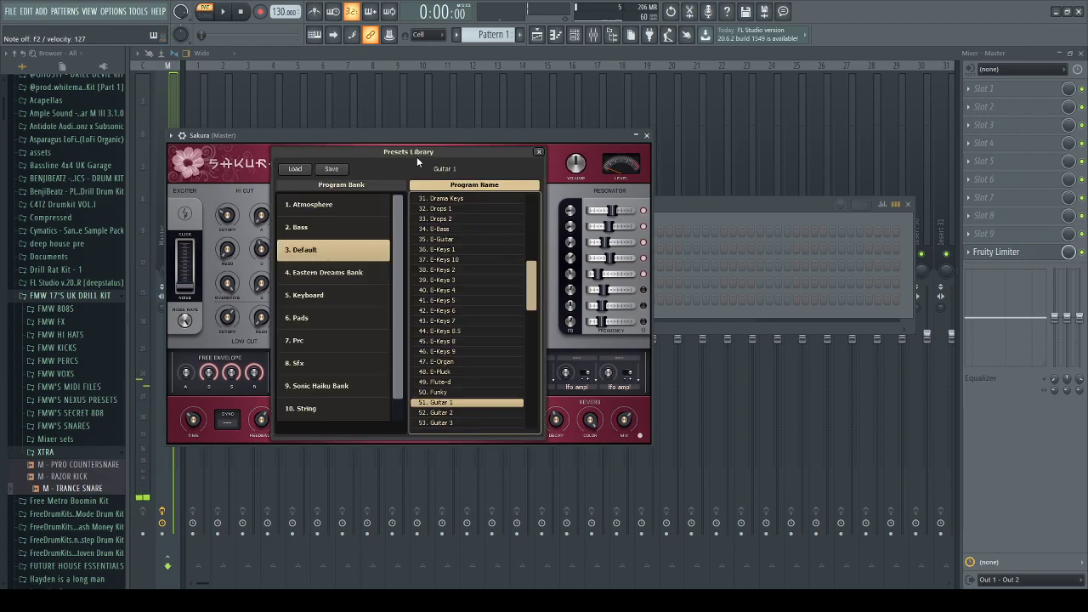
click(335, 210)
click(492, 230)
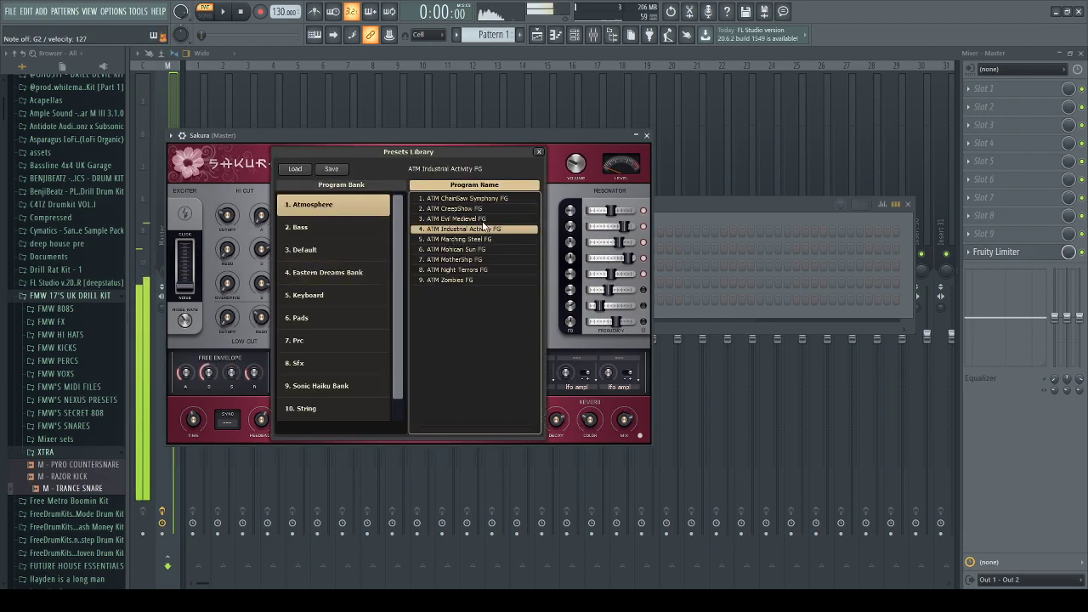
click(486, 219)
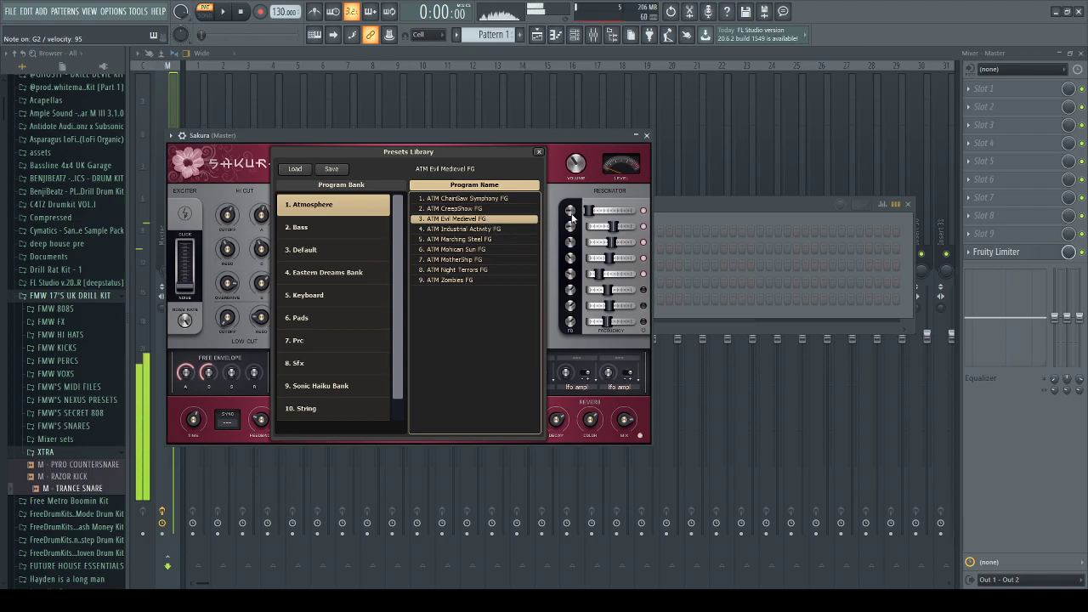
Route the Sakura channel to mixer insert 1 and load HalfTime in its first effect slot.
click(782, 205)
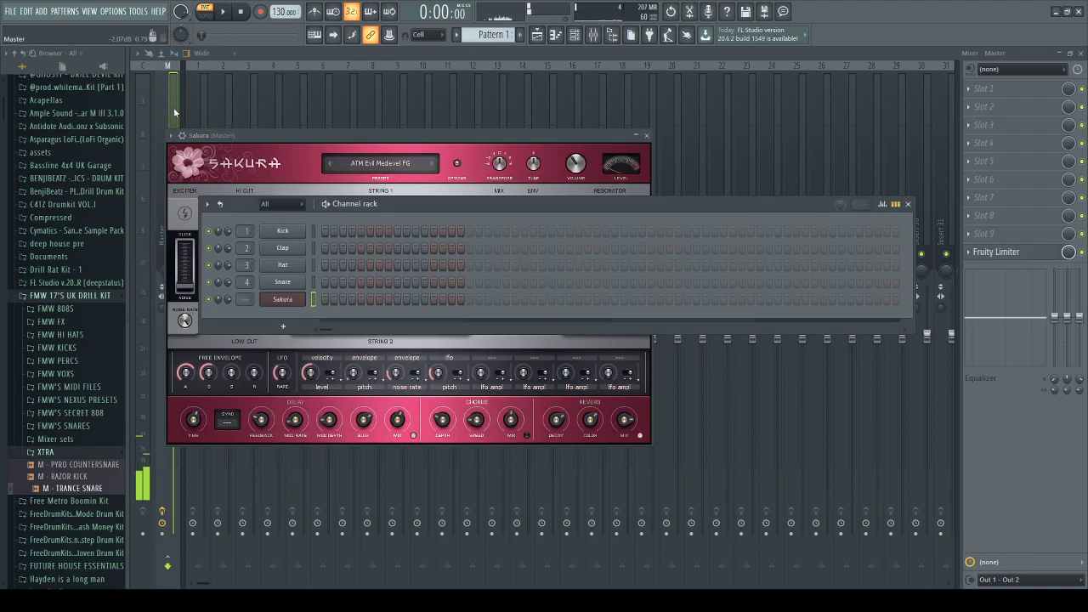
click(204, 99)
key(ctrl+l)
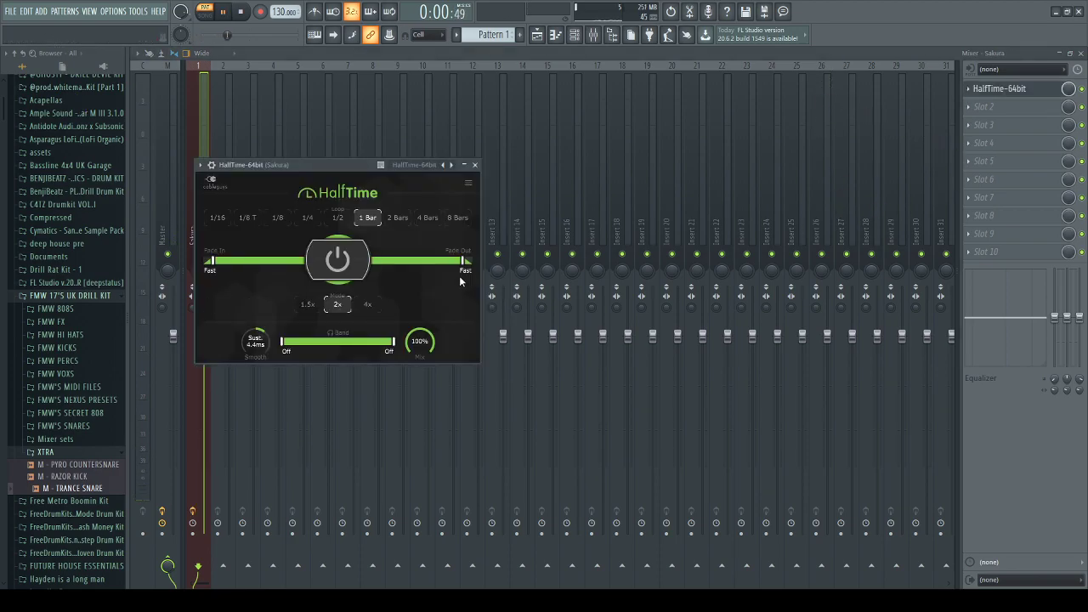
Add Gross Beat in slot 2 with its Fade In volume curve bent downward, and add Fruity parametric EQ 2 in slot 6.
click(1022, 112)
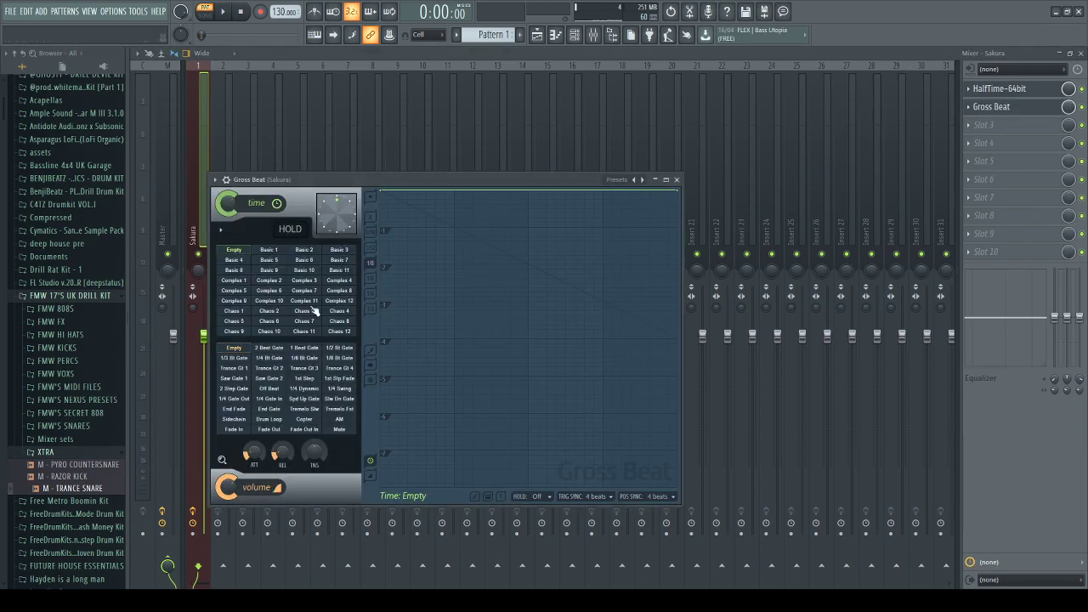
click(250, 430)
drag(527, 346, 528, 414)
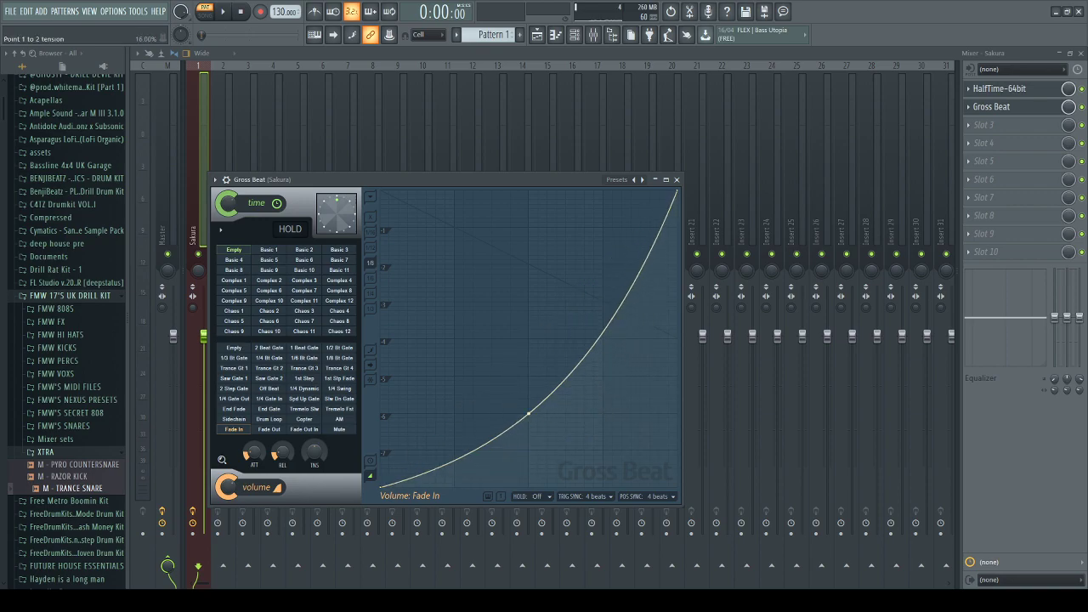
key(Escape)
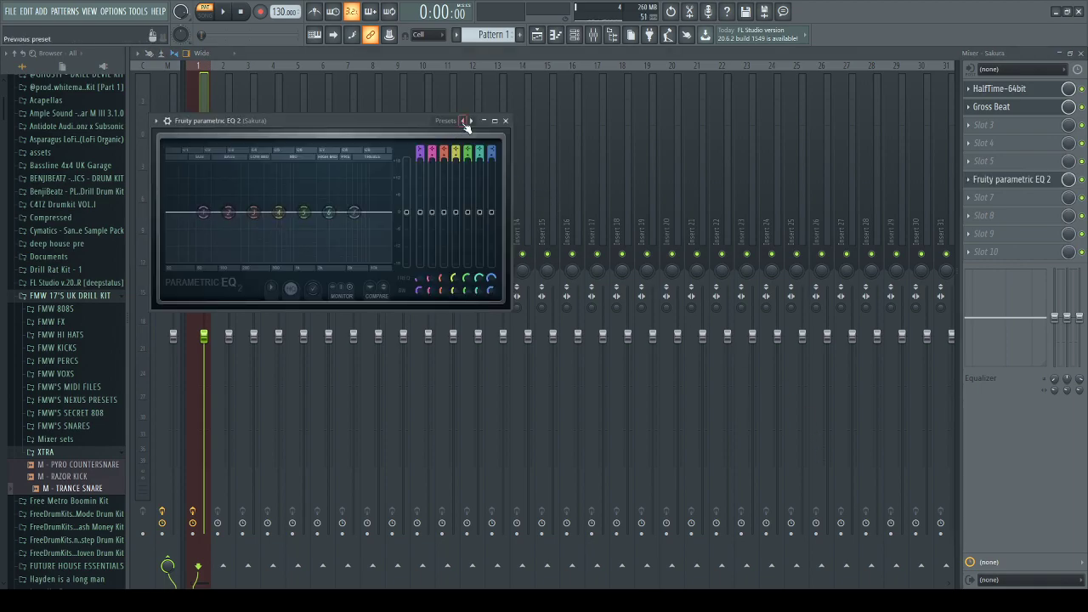
drag(181, 211, 271, 212)
Open Sakura's piano roll and preview several keys in octave 5 to find a starting note.
click(555, 34)
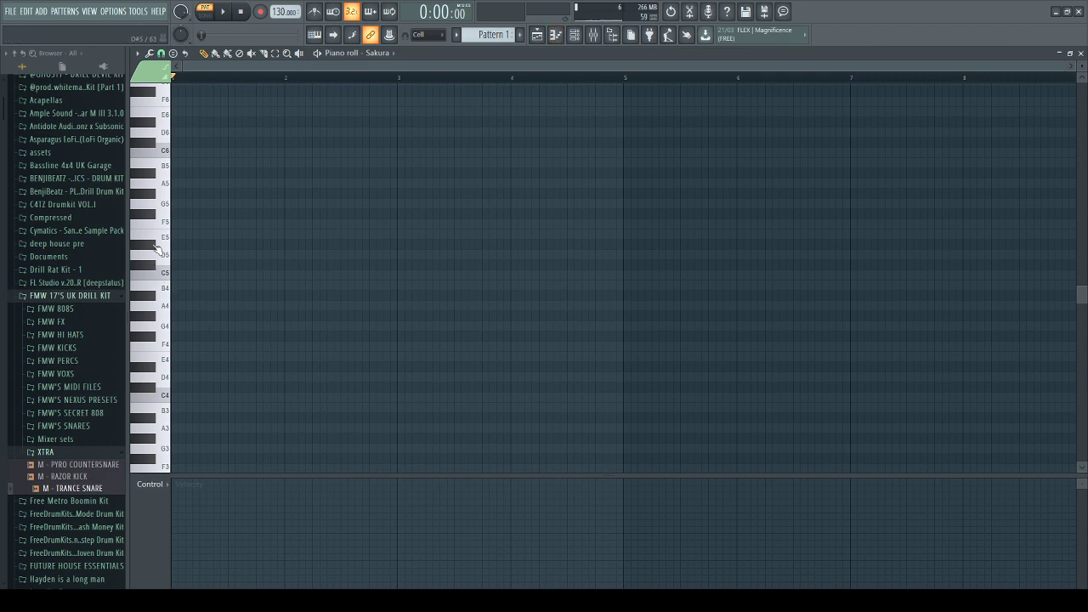
scroll(155, 245, up, 1)
click(165, 229)
click(165, 186)
click(166, 234)
click(165, 257)
scroll(165, 260, up, 2)
click(166, 260)
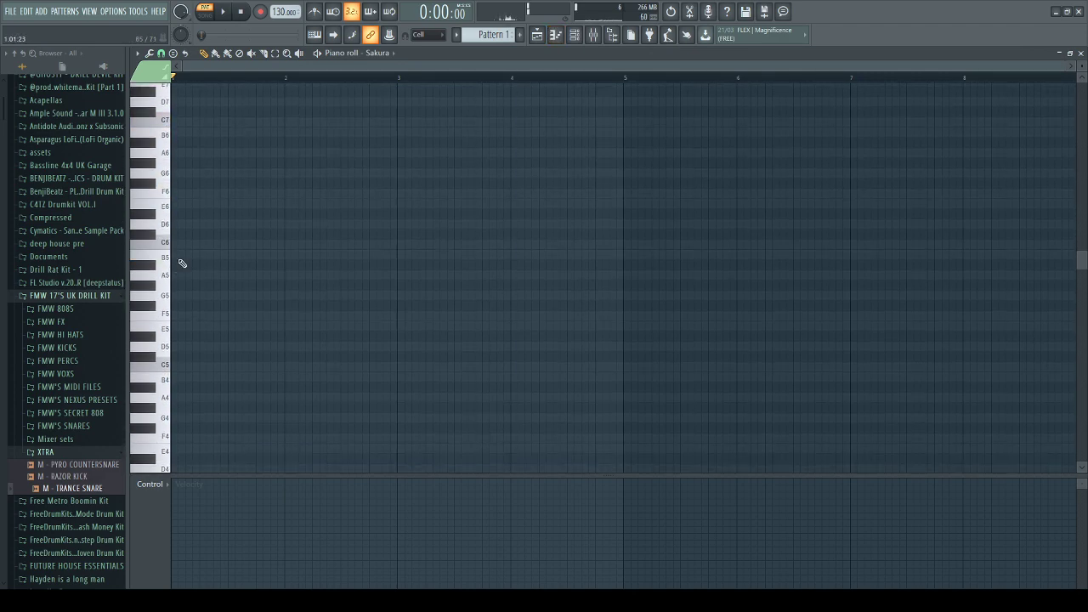
Add one-bar B5 and E5 notes in bar 1 during playback and duplicate both into bar 2.
click(183, 260)
key(space)
drag(226, 257, 283, 259)
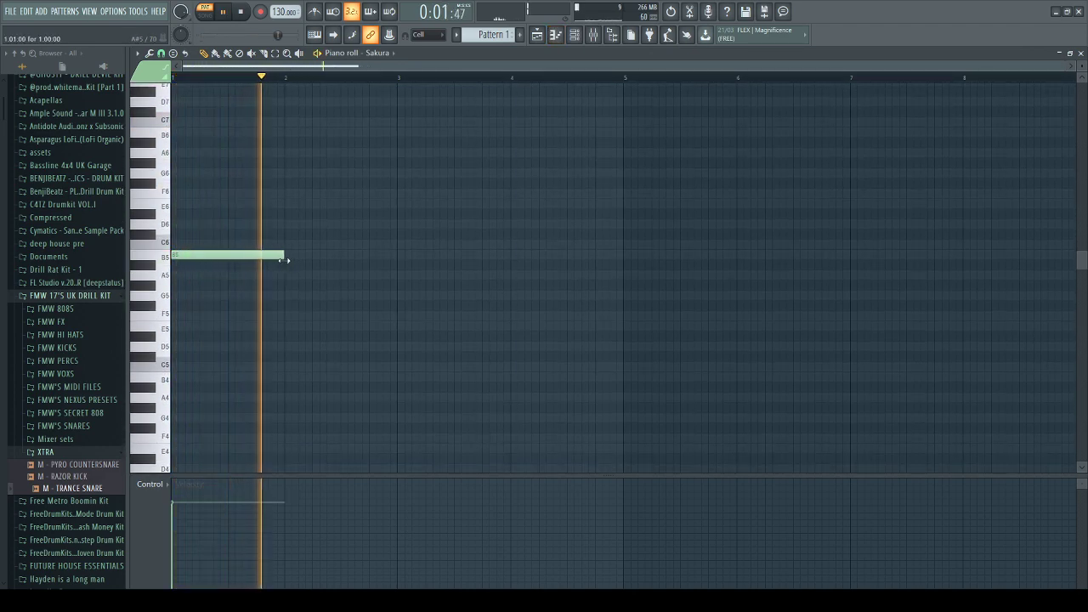
scroll(255, 272, down, 2)
click(178, 265)
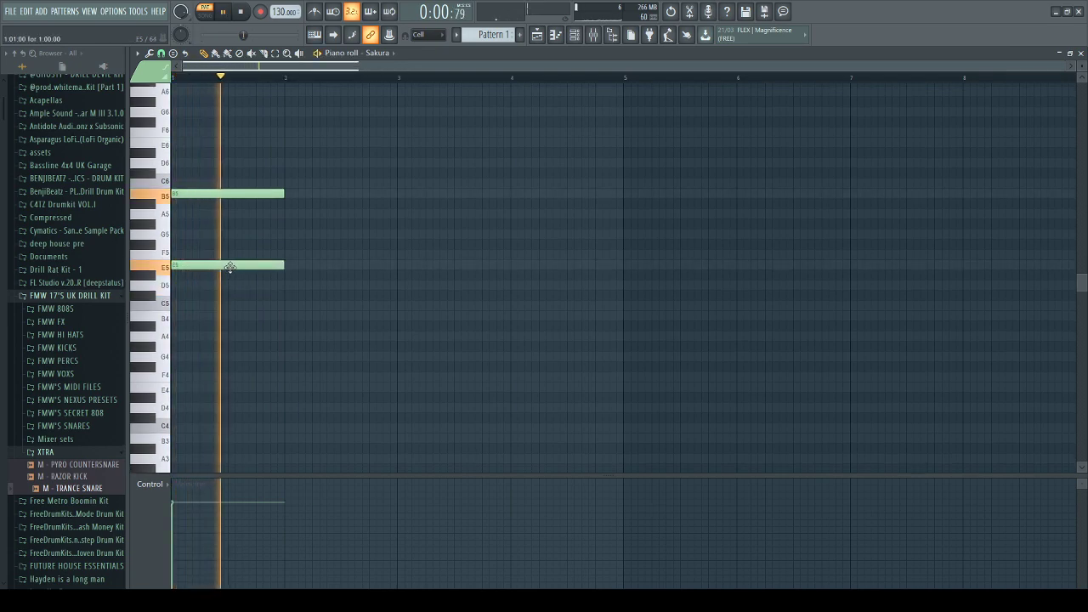
key(ctrl+b)
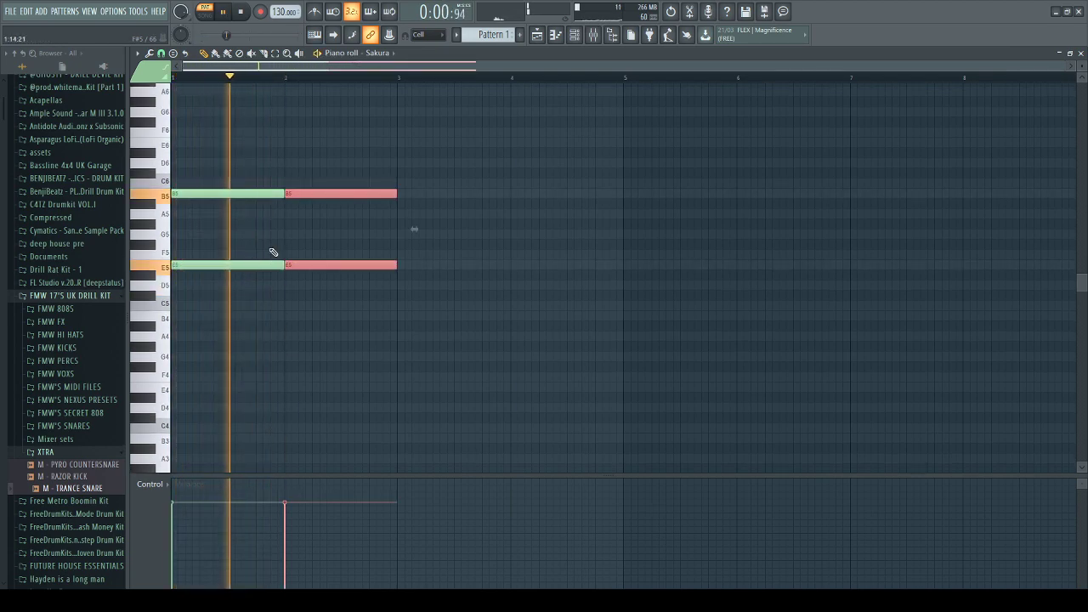
Stop playback and raise the two B5 notes to C6.
key(space)
drag(234, 185, 366, 199)
key(shift+Up)
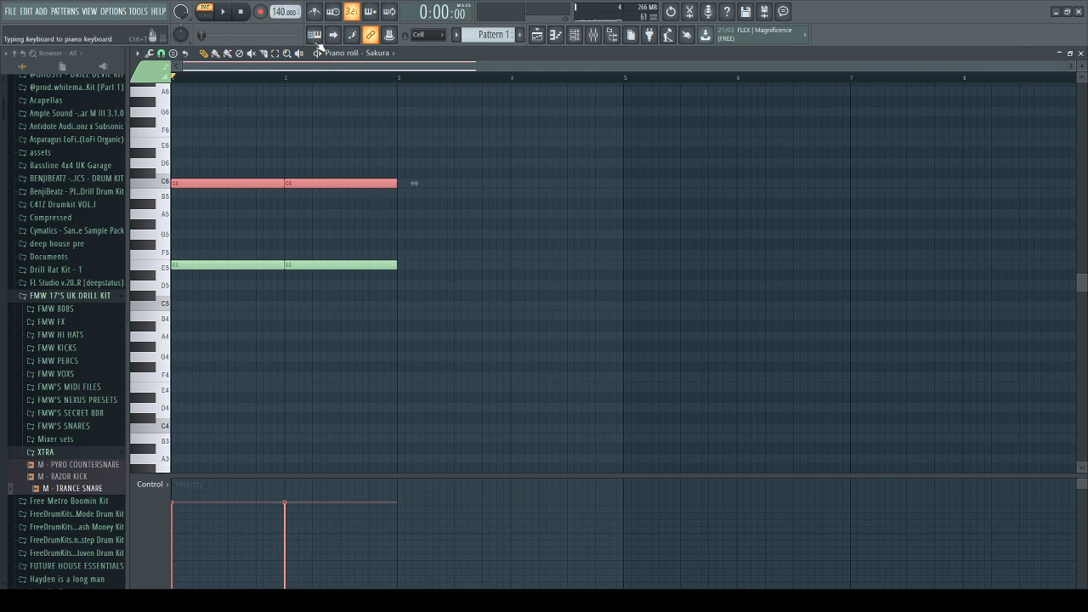
Set the project tempo to 148 BPM, deselect the notes and play the pattern.
drag(282, 12, 282, 1)
key(ctrl+d)
key(space)
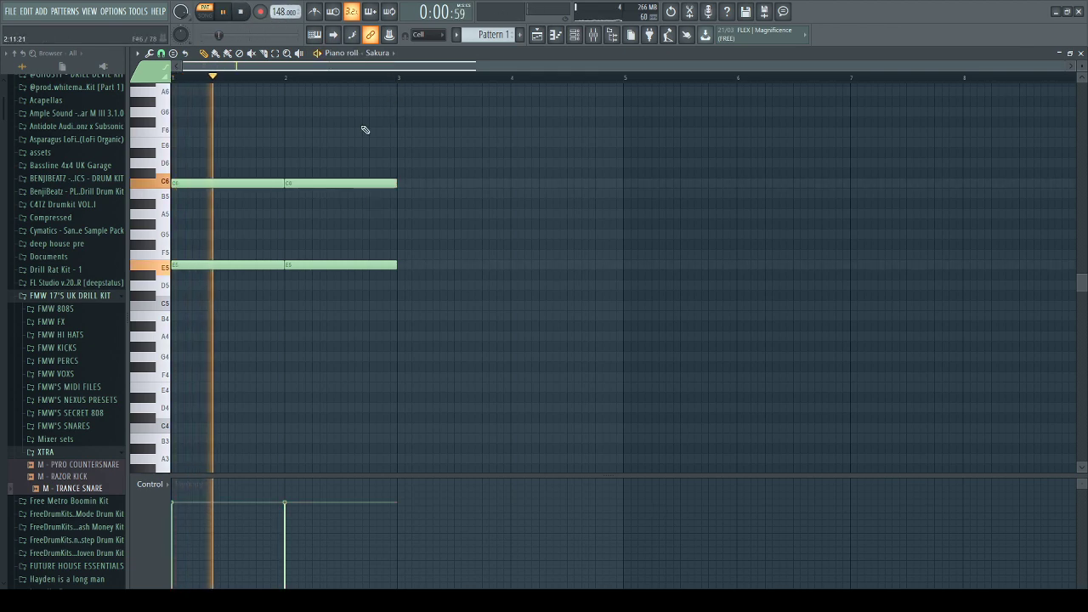
Duplicate the two-bar chords into bars 3 and 4, raise the copied upper notes to C#6, and play the pattern.
key(ctrl+b)
drag(437, 186, 573, 173)
key(Up)
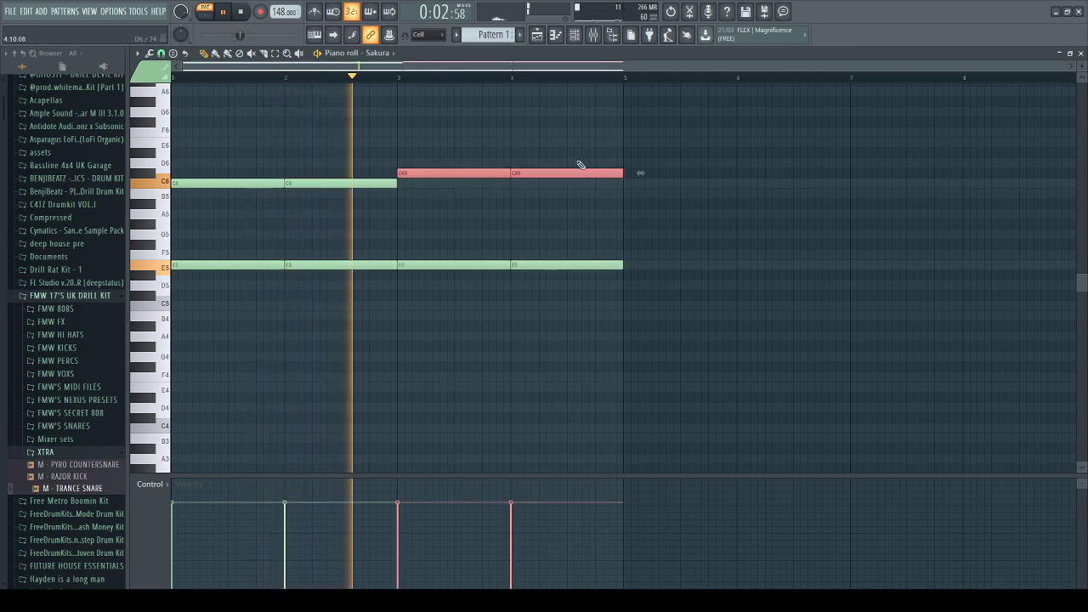
click(626, 238)
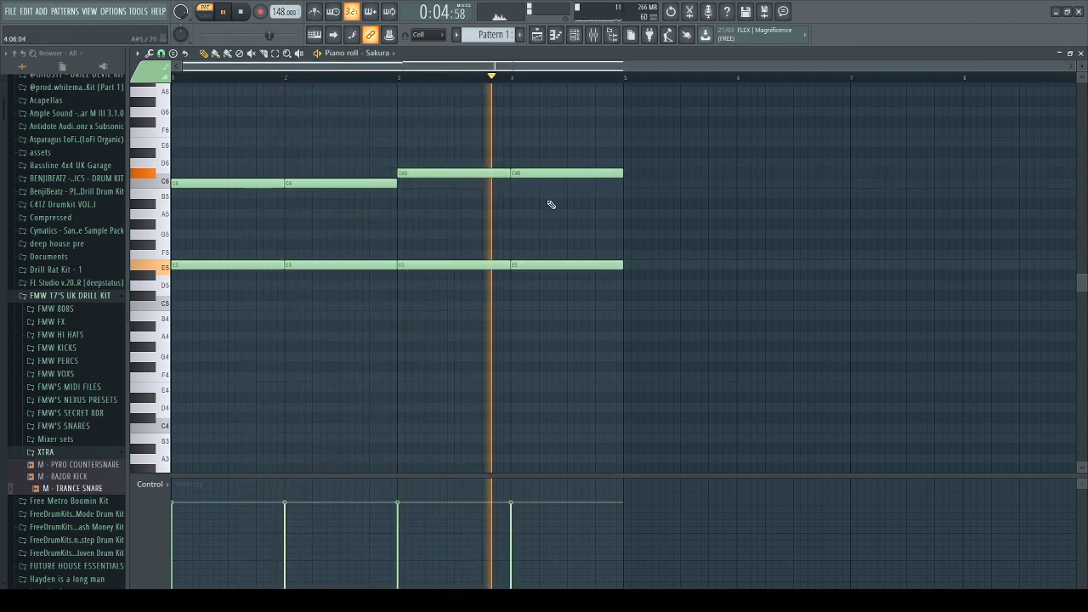
key(space)
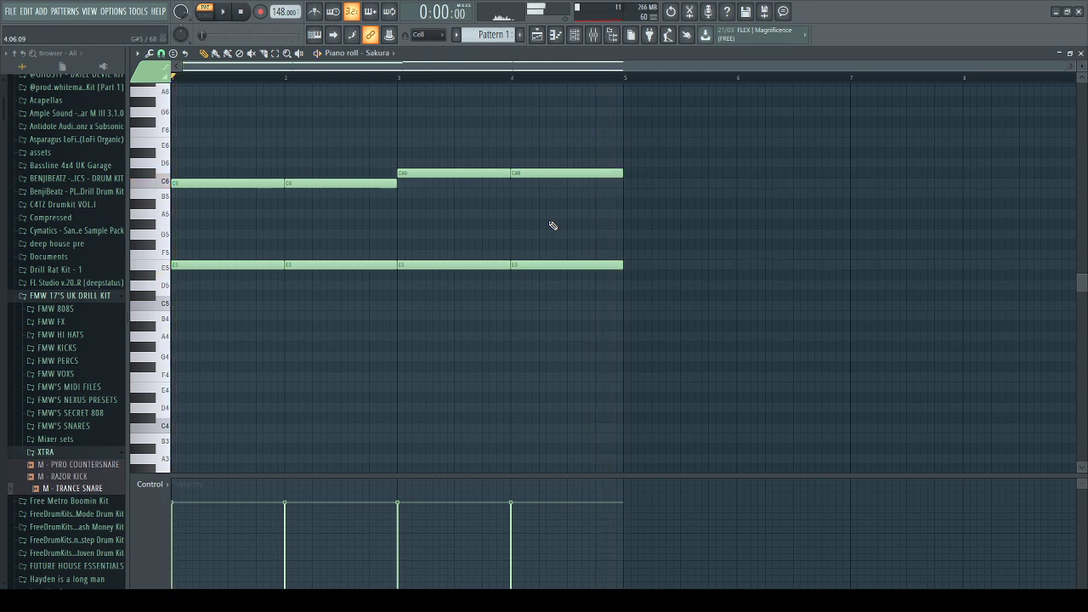
Lower all the Sakura notes by one octave, deselect them and play the pattern.
drag(651, 129, 6, 340)
key(ctrl+Down)
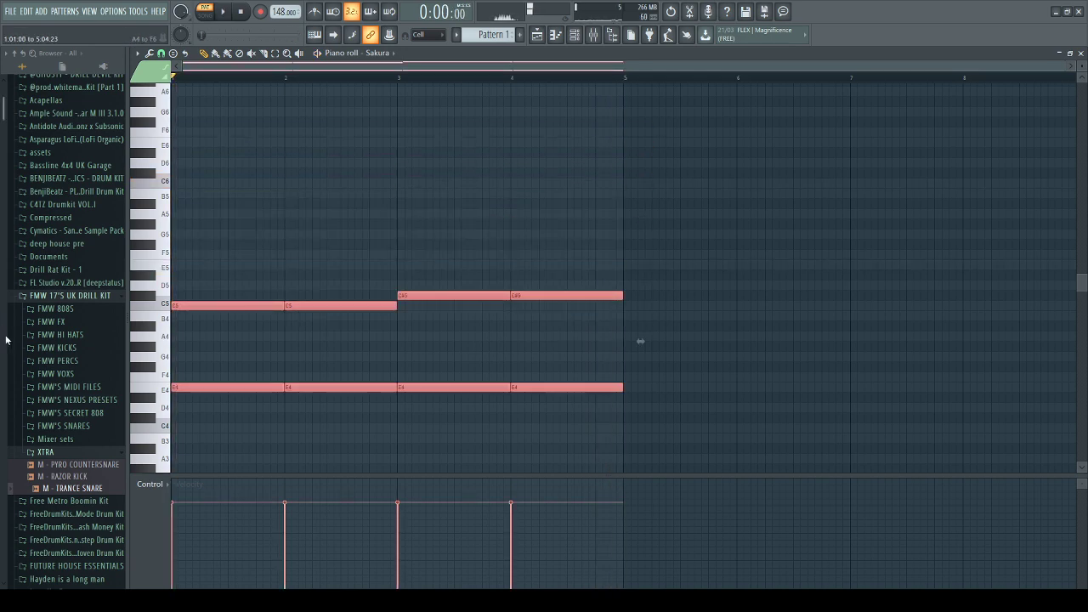
key(ctrl+d)
key(space)
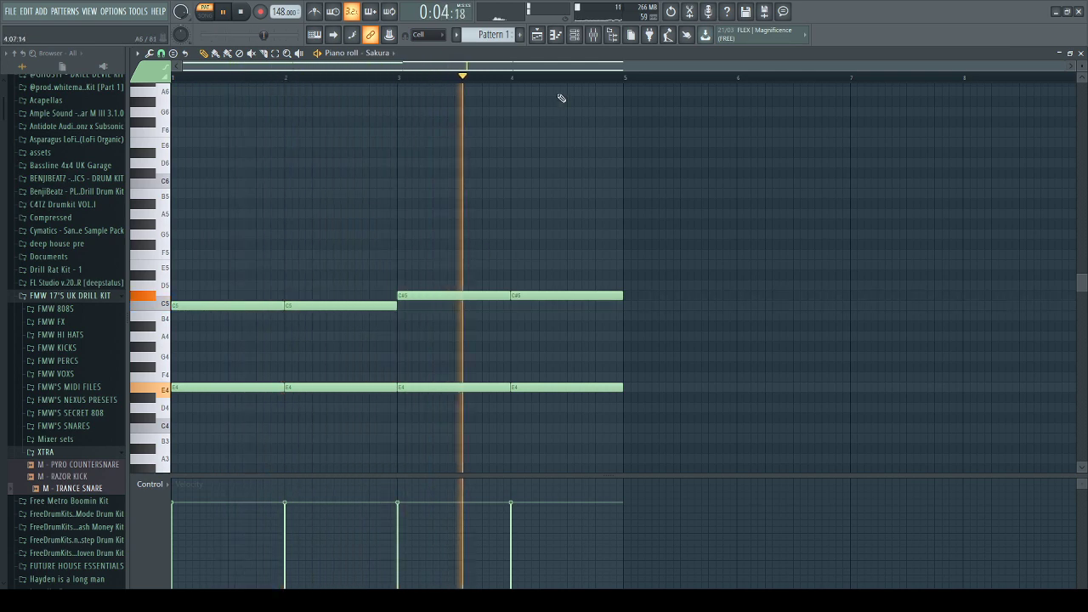
key(space)
Load the ATM Zombies FG preset from Sakura's Atmosphere bank, close the plugin view and play the pattern.
click(575, 35)
click(284, 299)
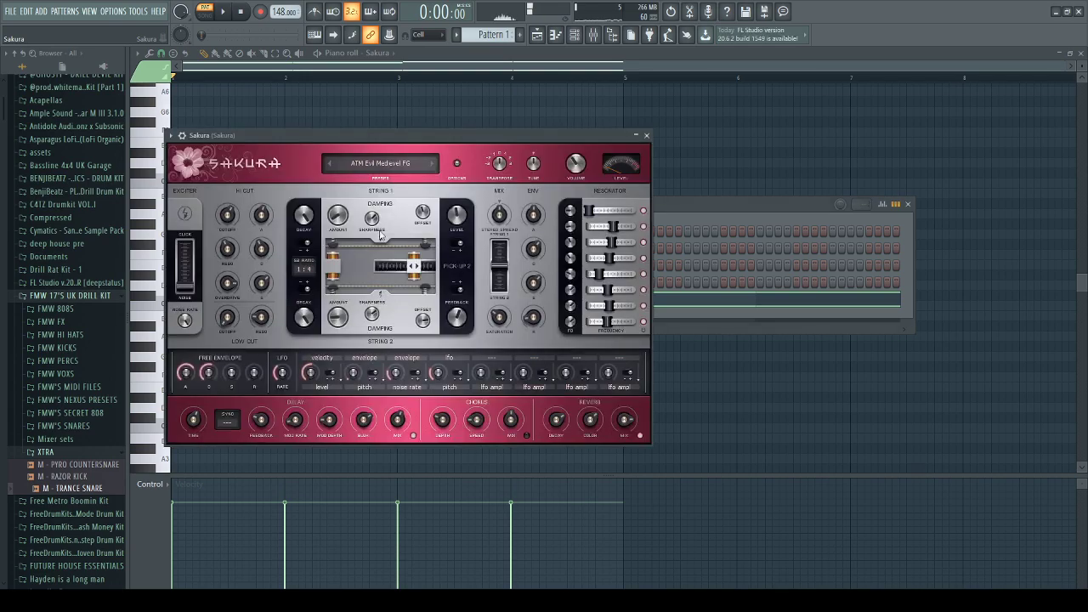
click(395, 161)
click(500, 281)
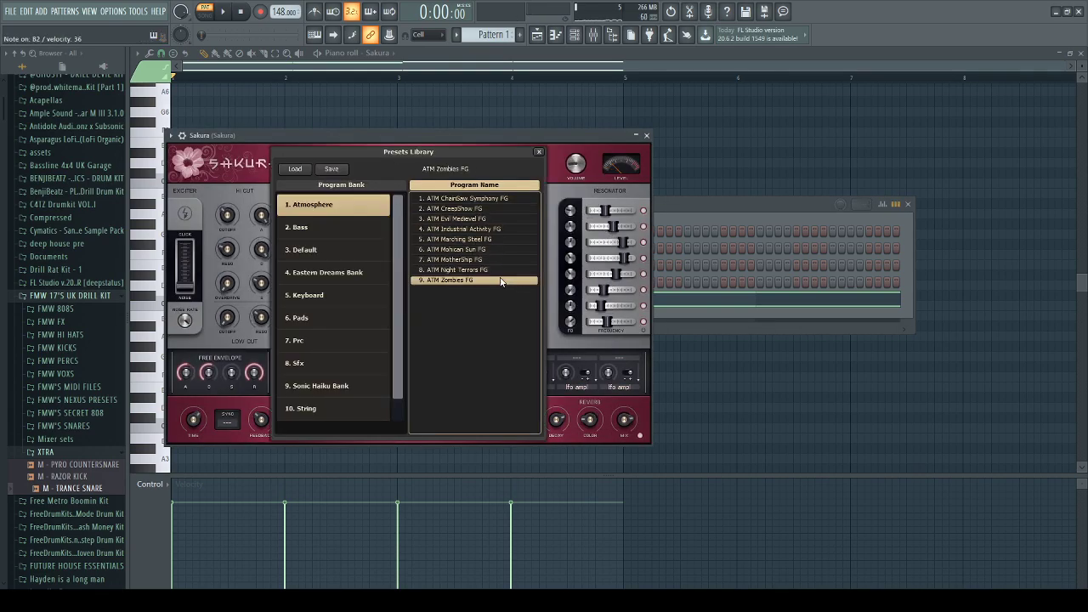
click(785, 124)
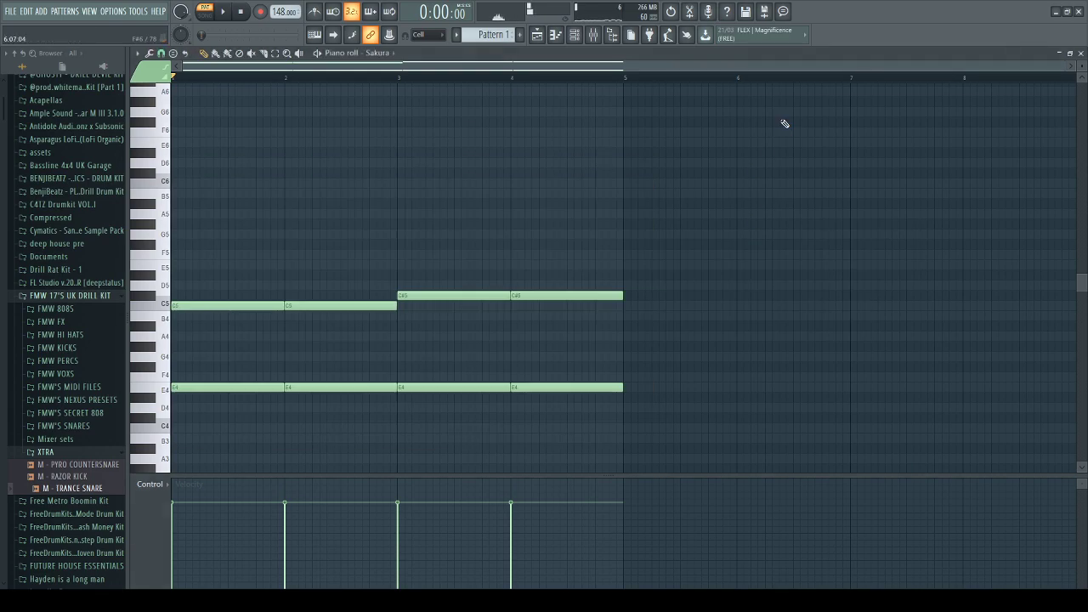
key(space)
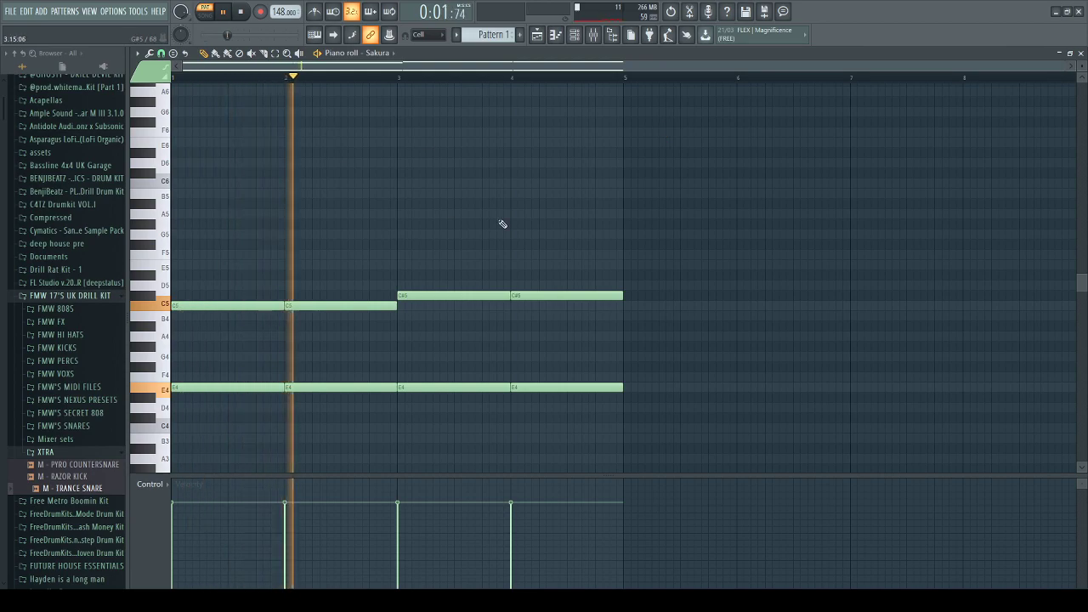
Raise all the Sakura notes by one octave and play the pattern.
key(space)
key(ctrl+a)
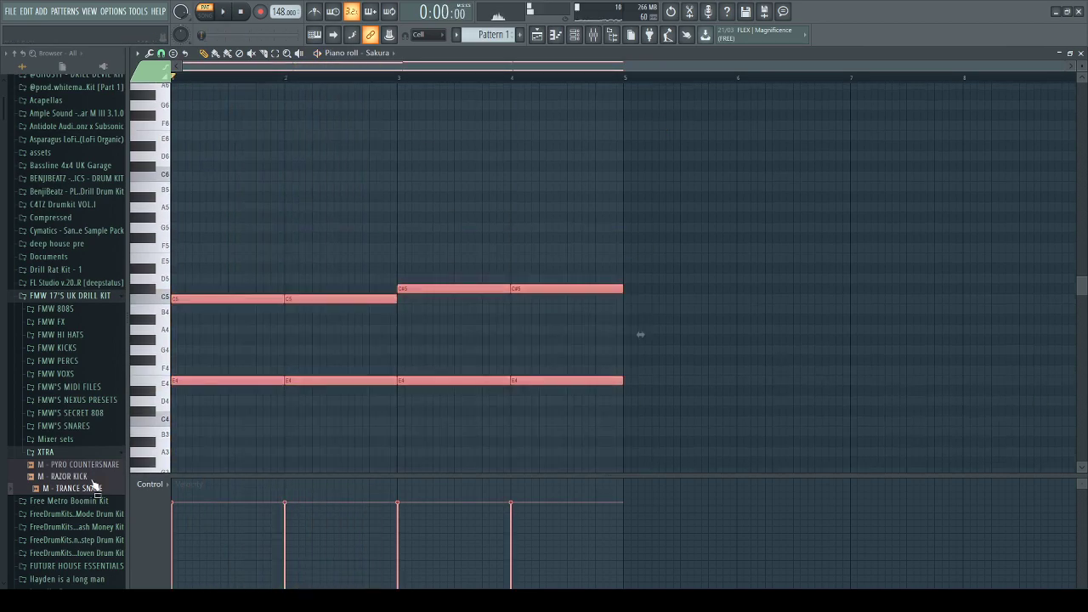
key(ctrl+Up)
key(space)
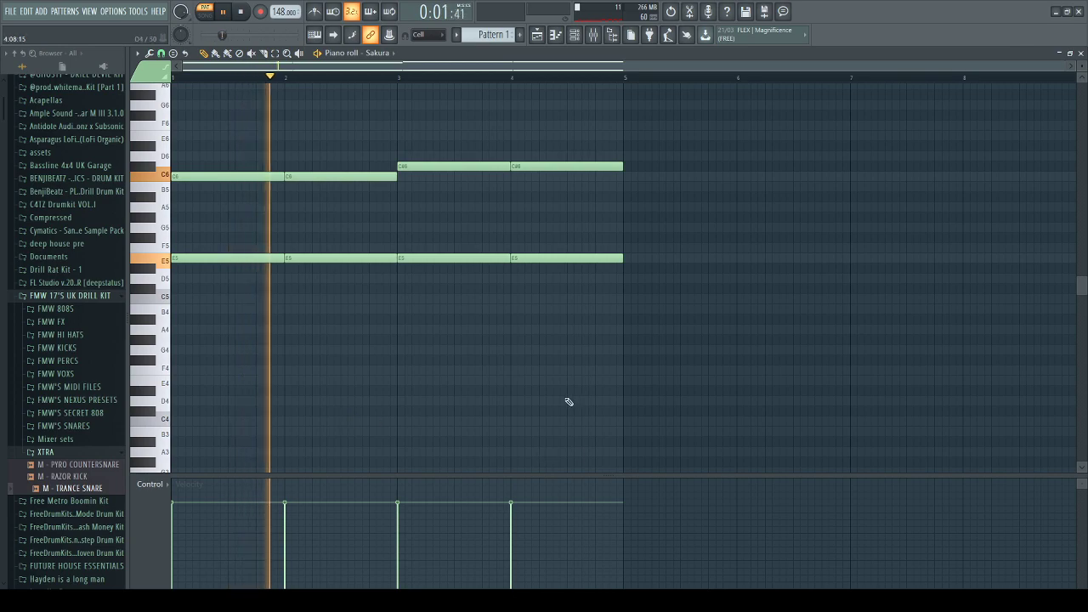
key(space)
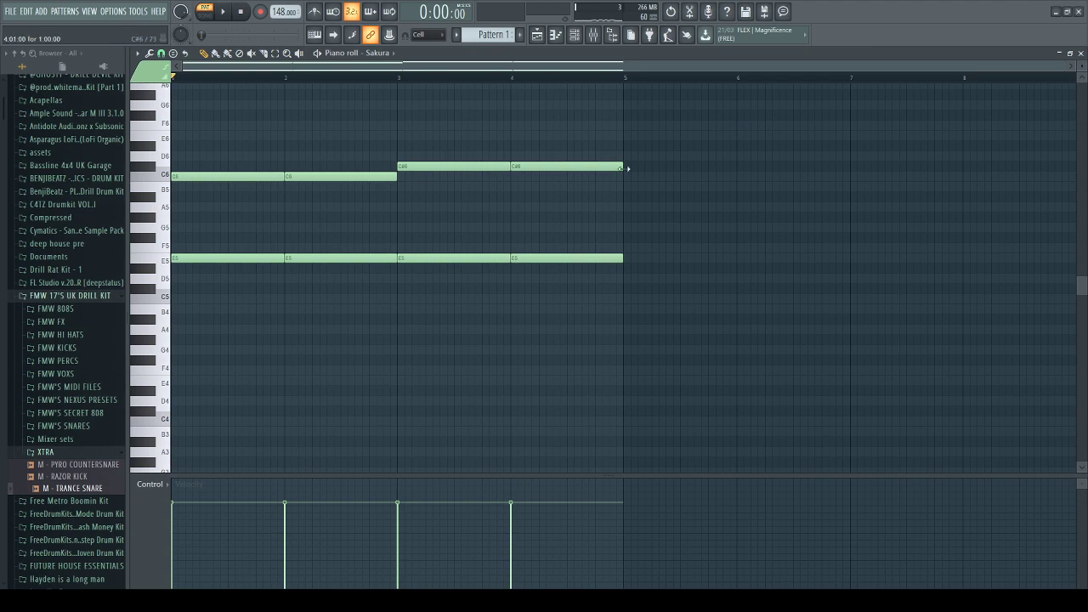
Review Sakura's Atmosphere presets in the Presets Library, close it and view the playlist.
click(567, 48)
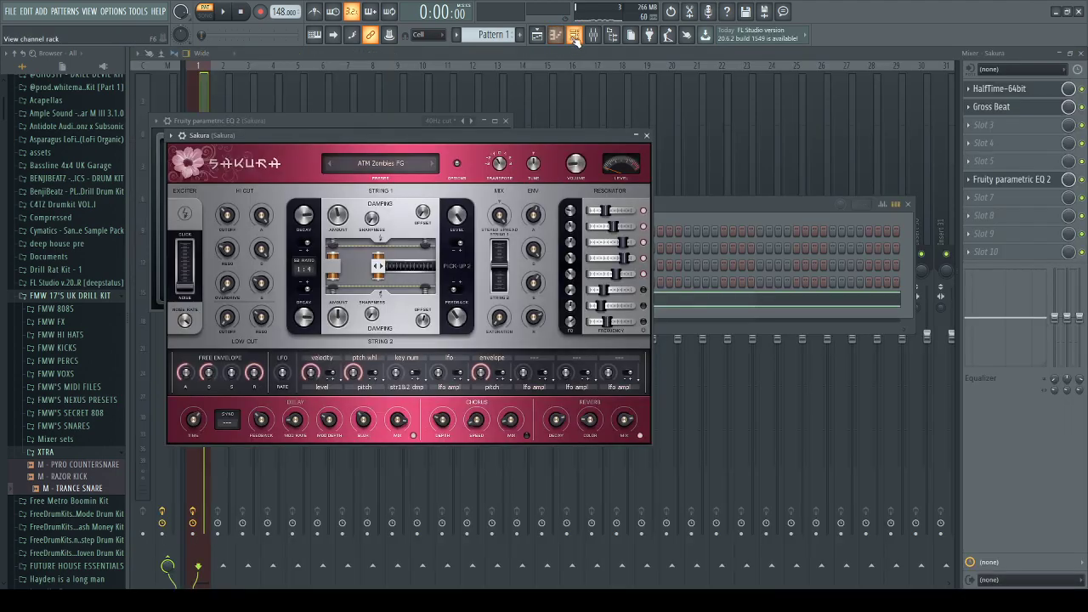
click(383, 166)
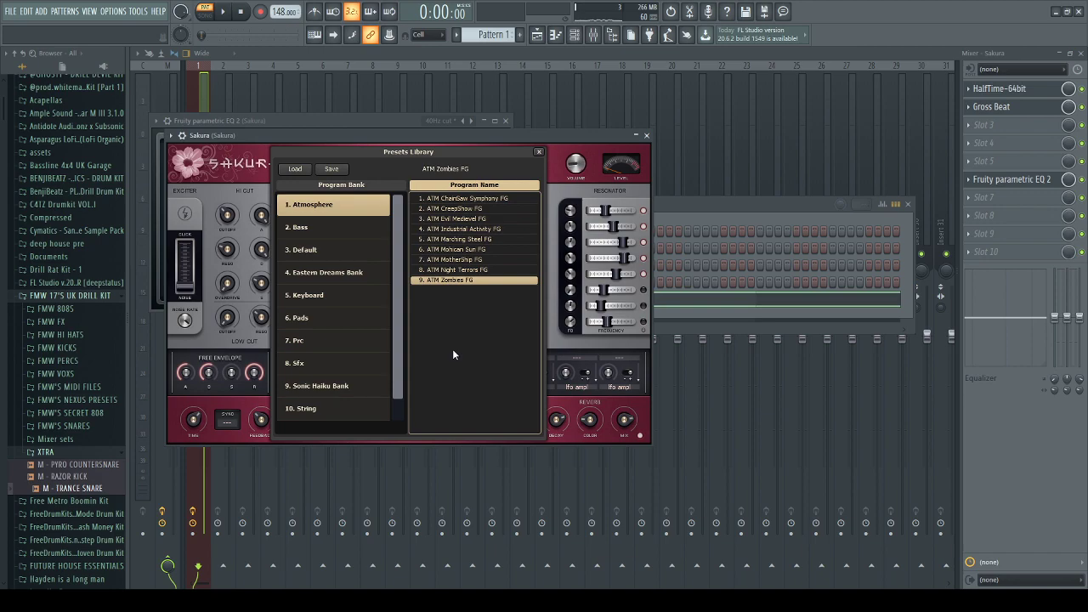
key(Escape)
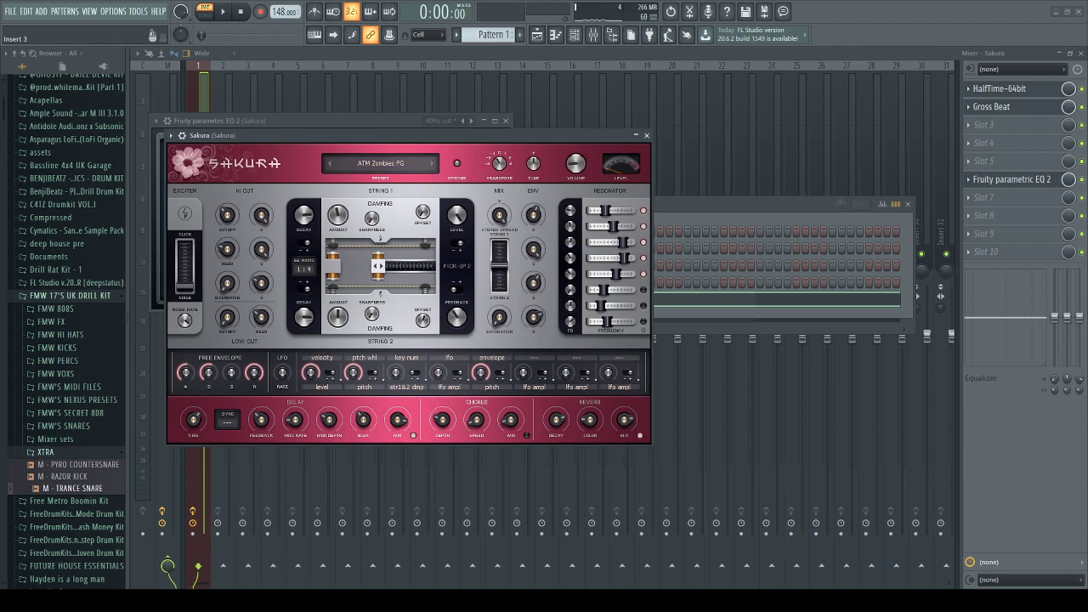
click(536, 34)
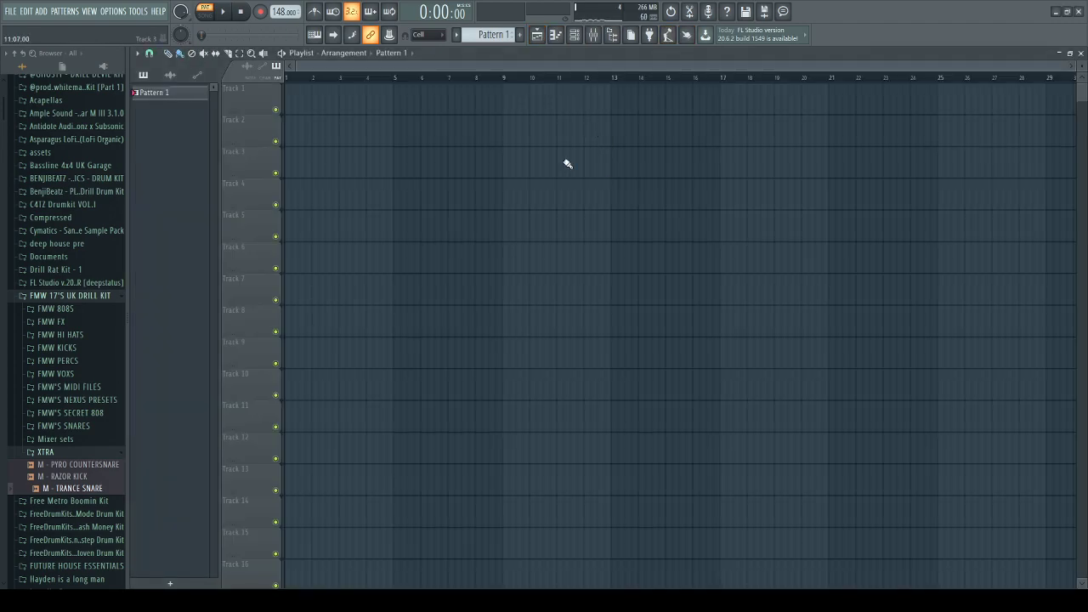
In the bmo x fmw 17 2 project, place the "perc rolls for fmw" audio clip at bar 1 on Track 8.
click(37, 133)
click(552, 344)
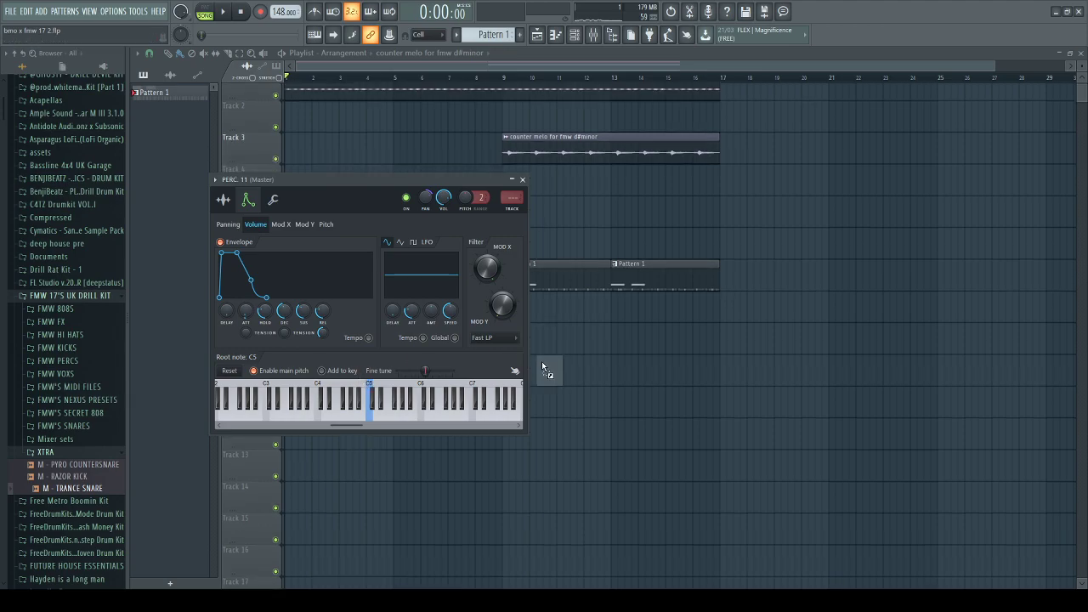
drag(541, 362, 312, 306)
Delete the PERC. 11, PERC. 8 and PERC. 2 channels and play the arrangement.
click(575, 34)
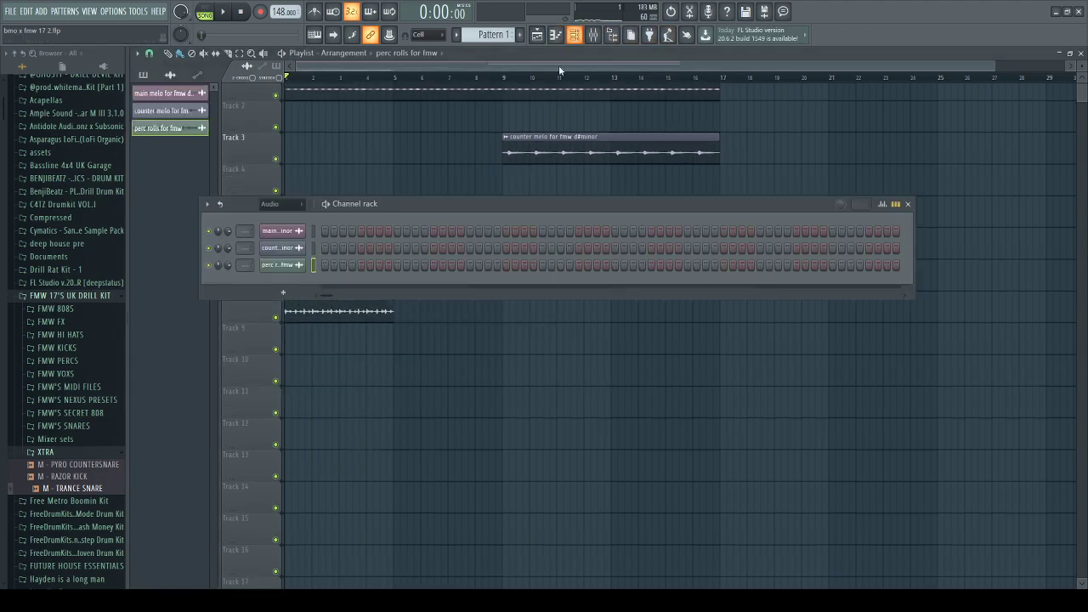
scroll(302, 207, down, 1)
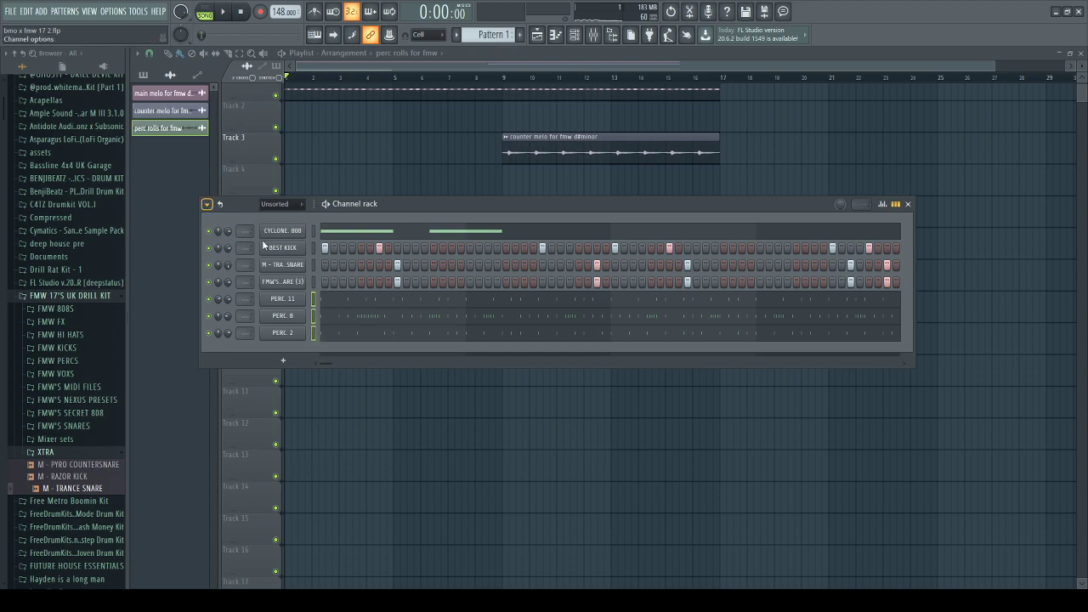
key(alt+Delete)
key(space)
key(F6)
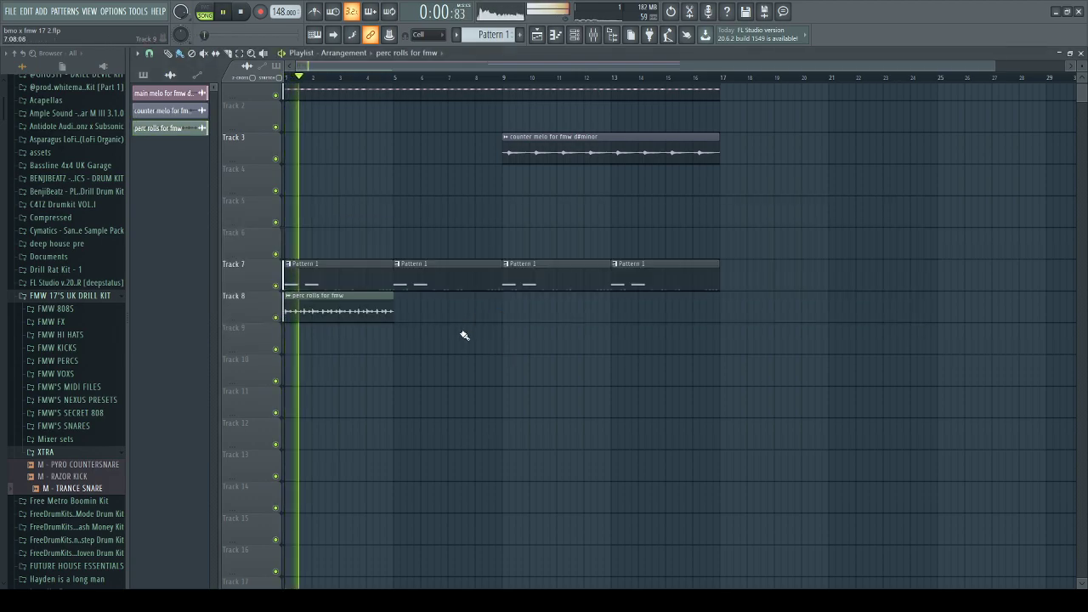
Slice off the short silence at the start of the perc rolls clip and align its first hit with bar 1.
scroll(283, 354, up, 5)
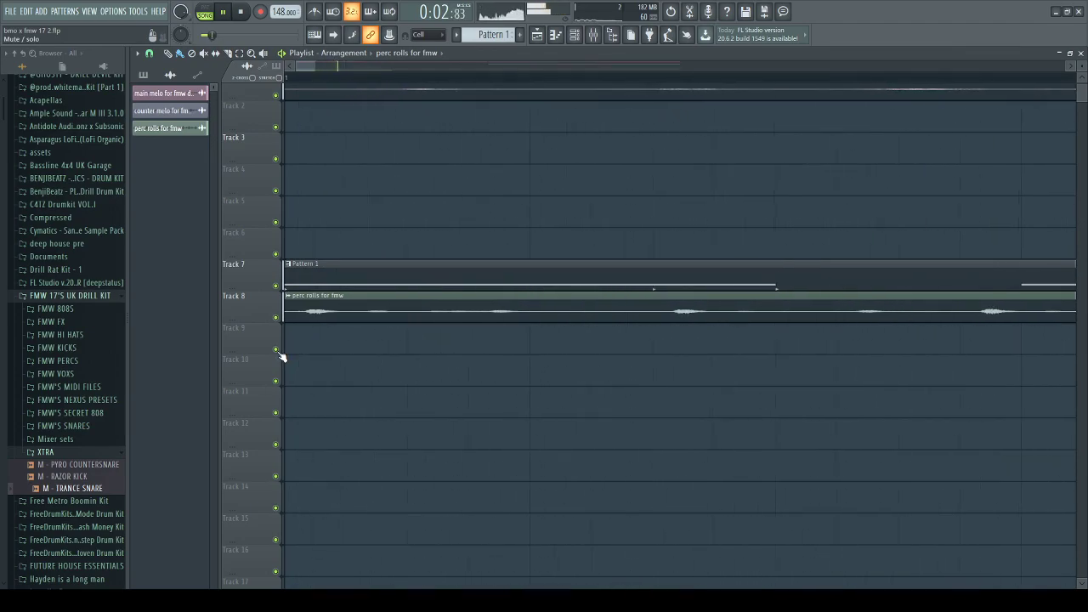
key(space)
scroll(280, 355, up, 2)
key(c)
drag(321, 324, 289, 316)
key(b)
right_click(309, 315)
key(space)
scroll(357, 340, down, 3)
key(space)
Slice the perc rolls clip at bar 5 and delete the leftover tail.
scroll(570, 383, down, 6)
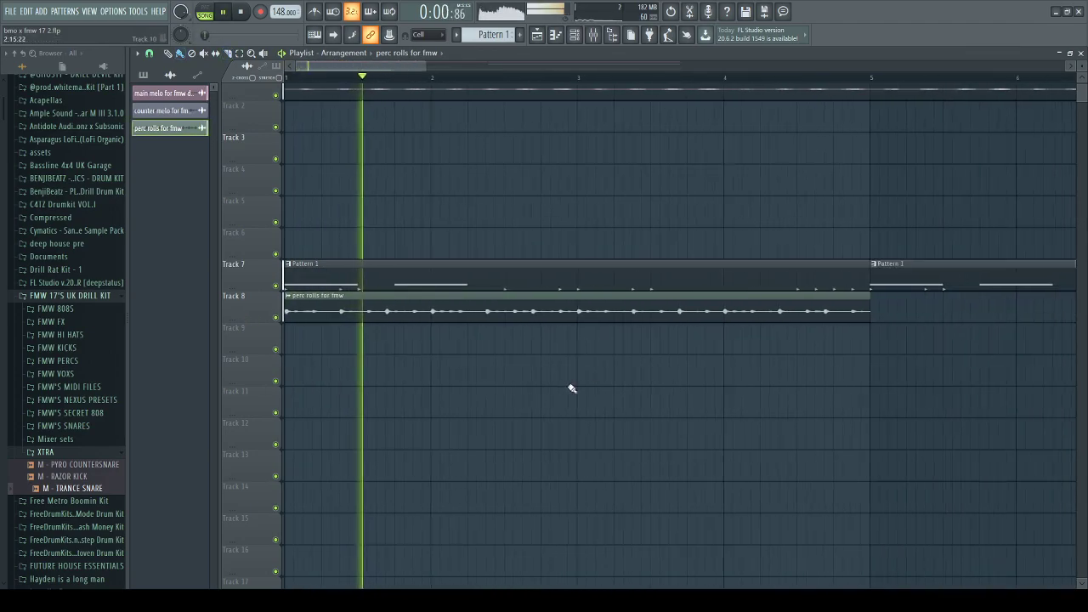
scroll(772, 335, up, 3)
key(c)
click(736, 318)
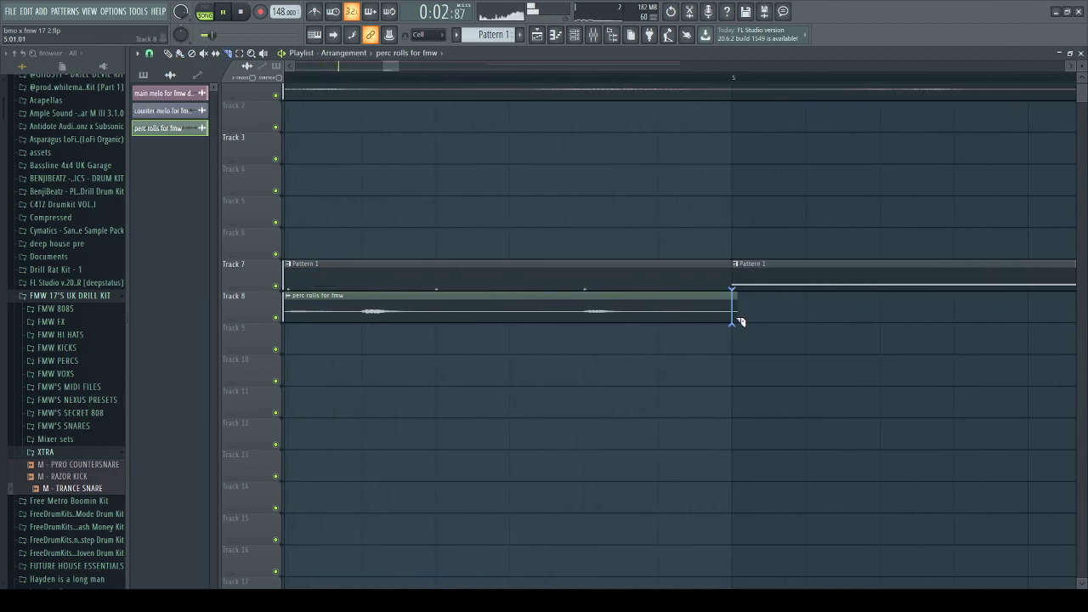
key(b)
right_click(737, 317)
scroll(718, 343, down, 4)
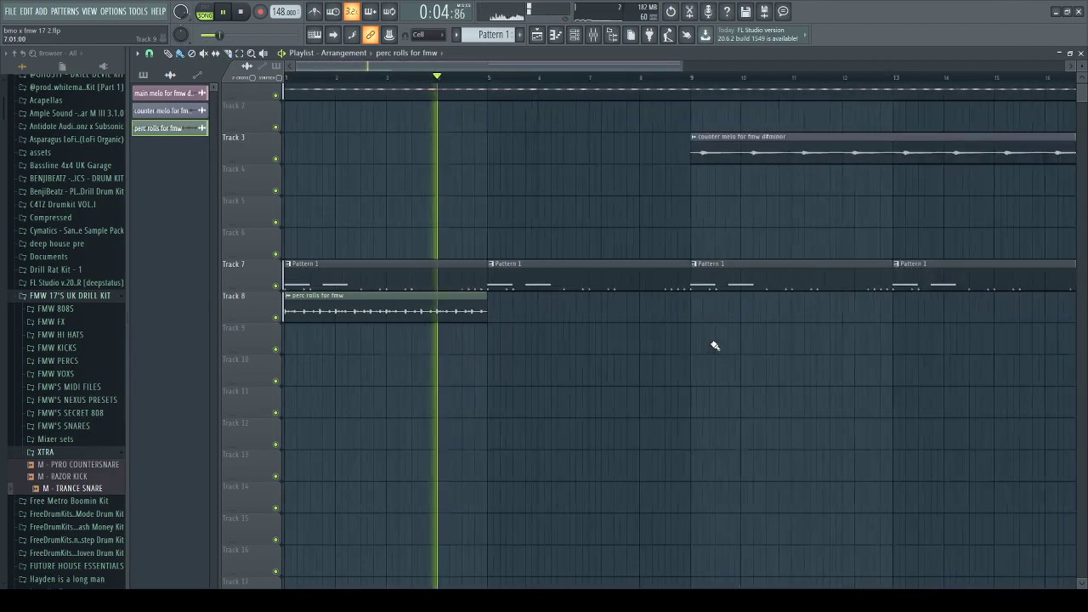
Duplicate the perc rolls clip three times along Track 8 so it fills 16 bars.
click(455, 312)
key(ctrl+b)
key(ctrl+b)
key(ctrl+b)
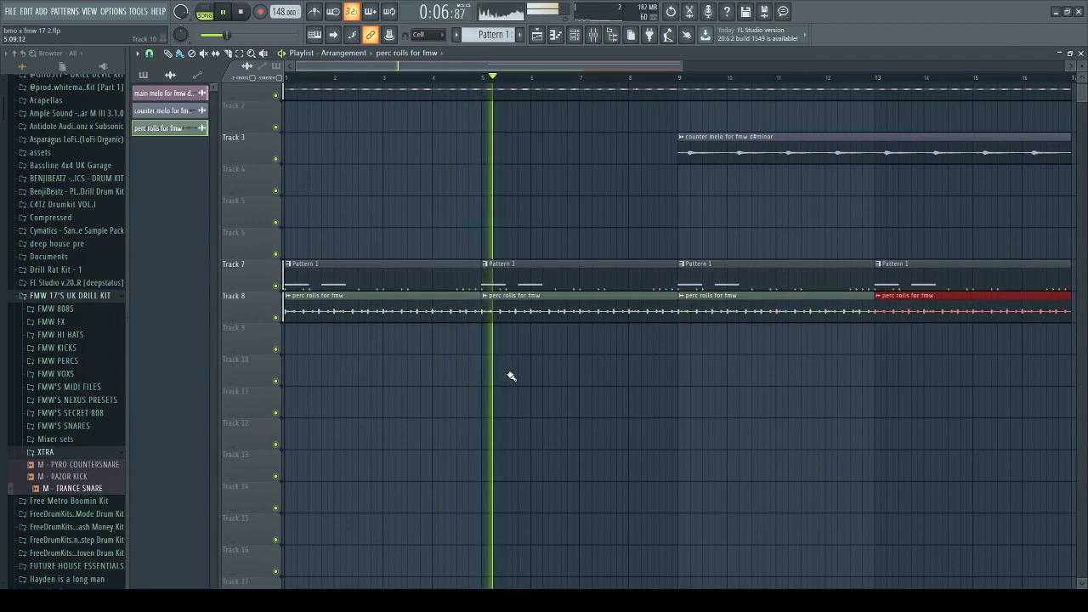
Normalize the perc rolls sample and set its channel volume to about 53%.
scroll(510, 376, down, 3)
scroll(445, 368, up, 3)
double_click(413, 325)
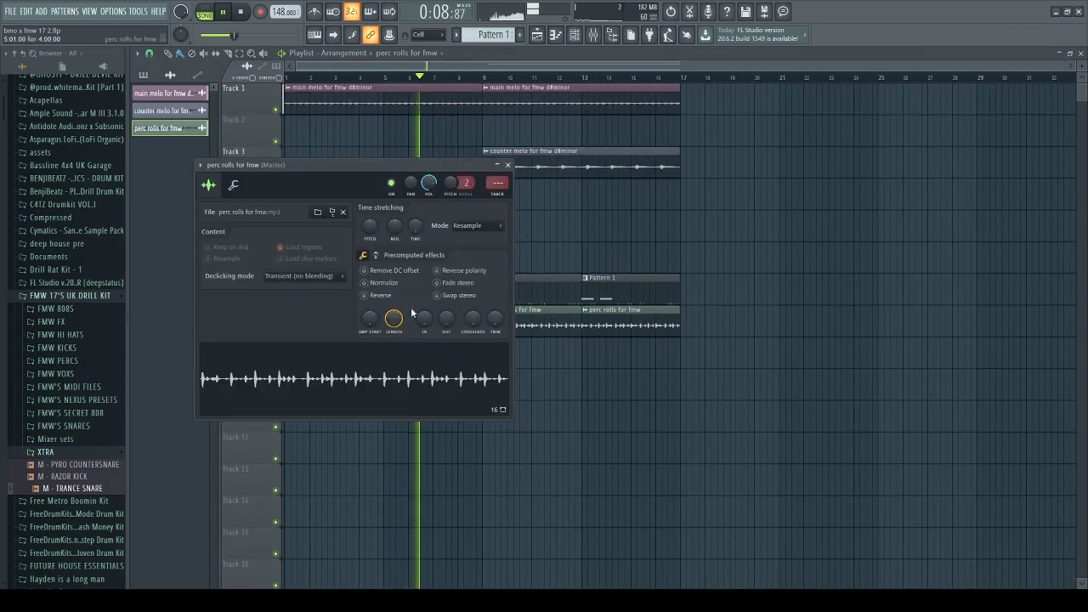
click(387, 284)
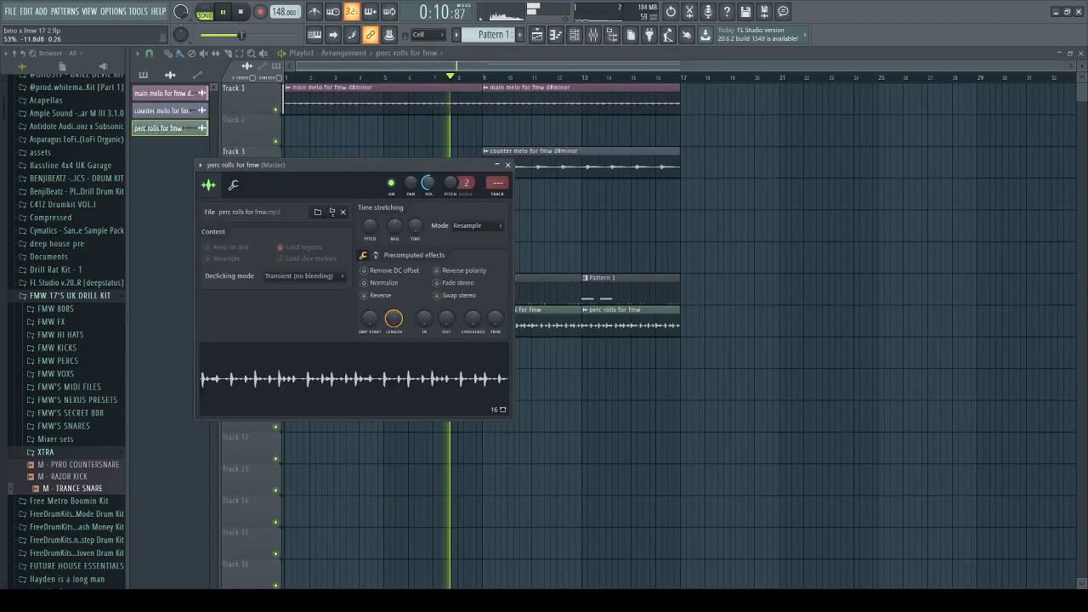
click(507, 165)
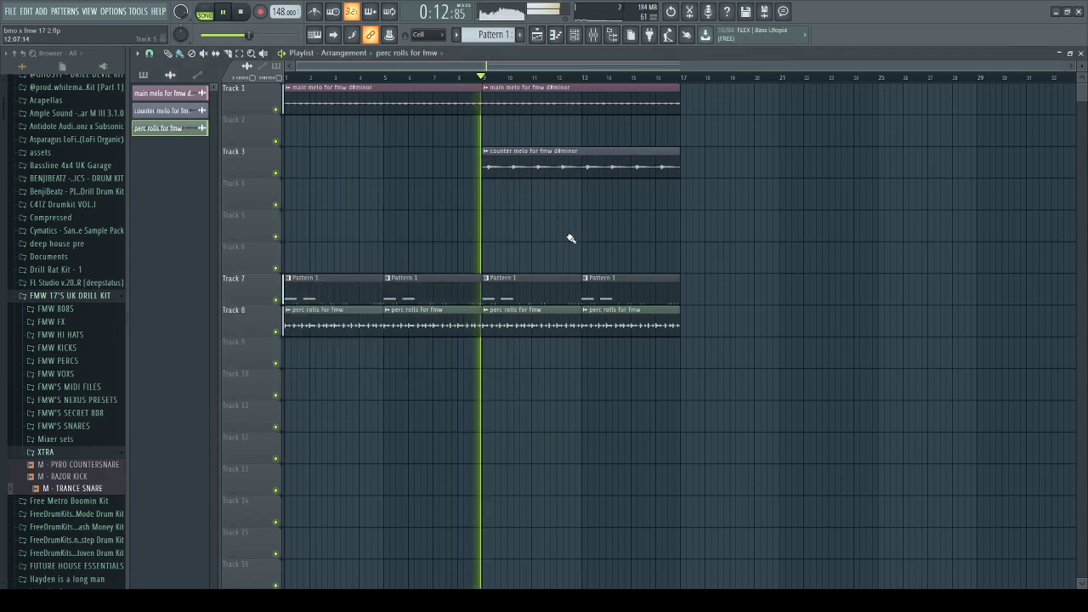
Open the CYCLONE. 808 piano roll, clear the timeline selection and add a half-bar D#5 note in bar 2's second half.
double_click(557, 289)
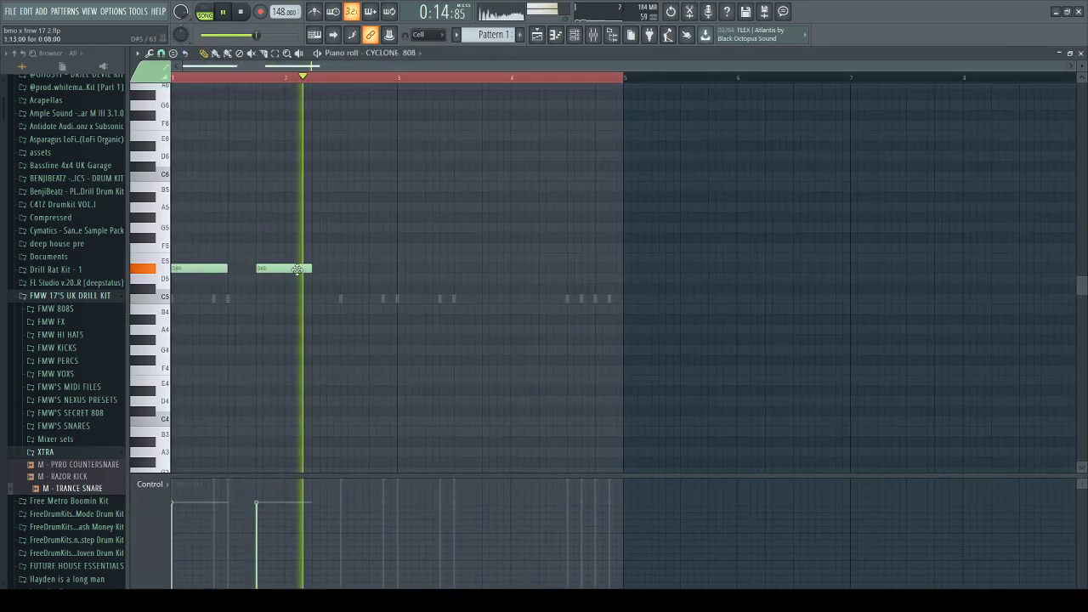
click(534, 37)
key(space)
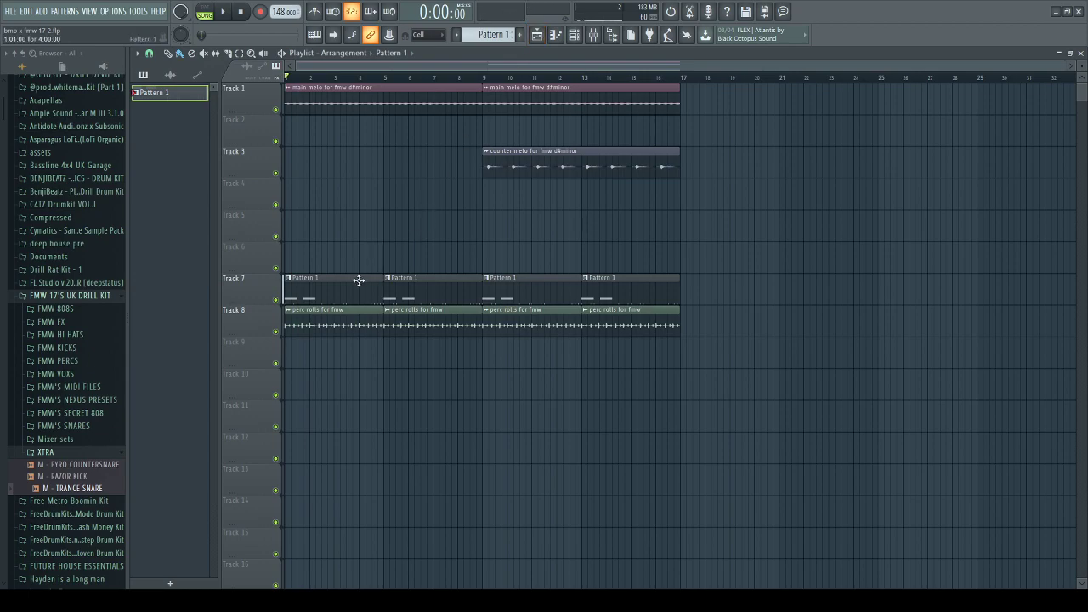
click(555, 35)
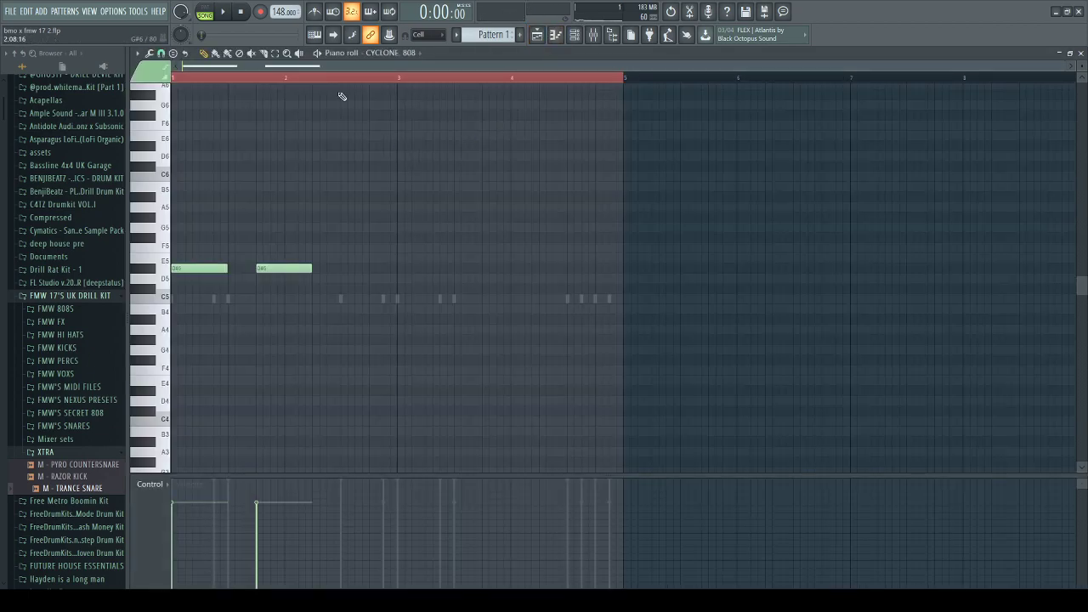
click(174, 83)
key(space)
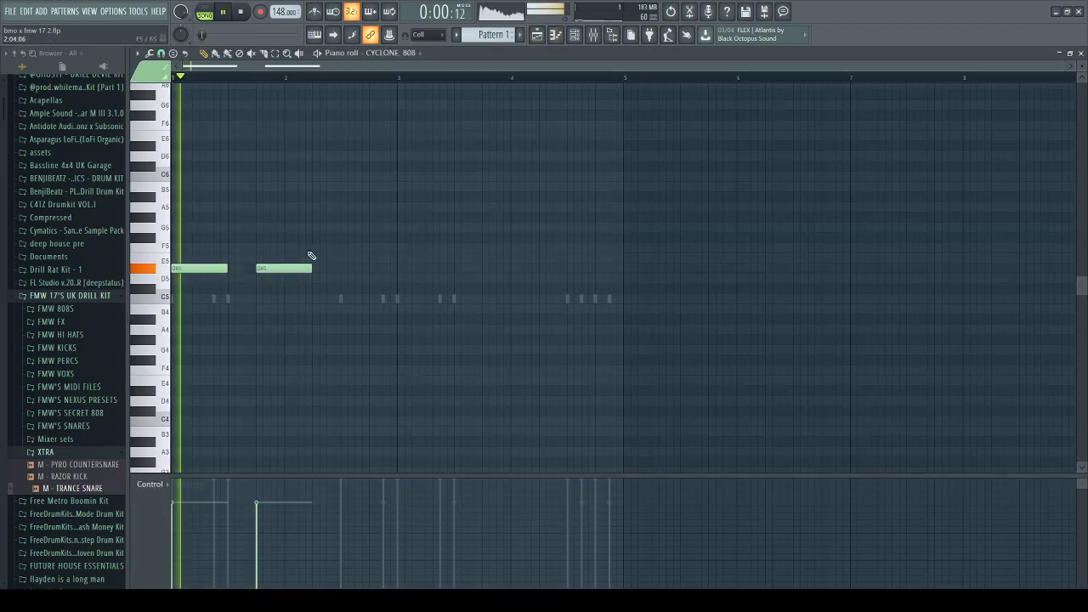
click(361, 270)
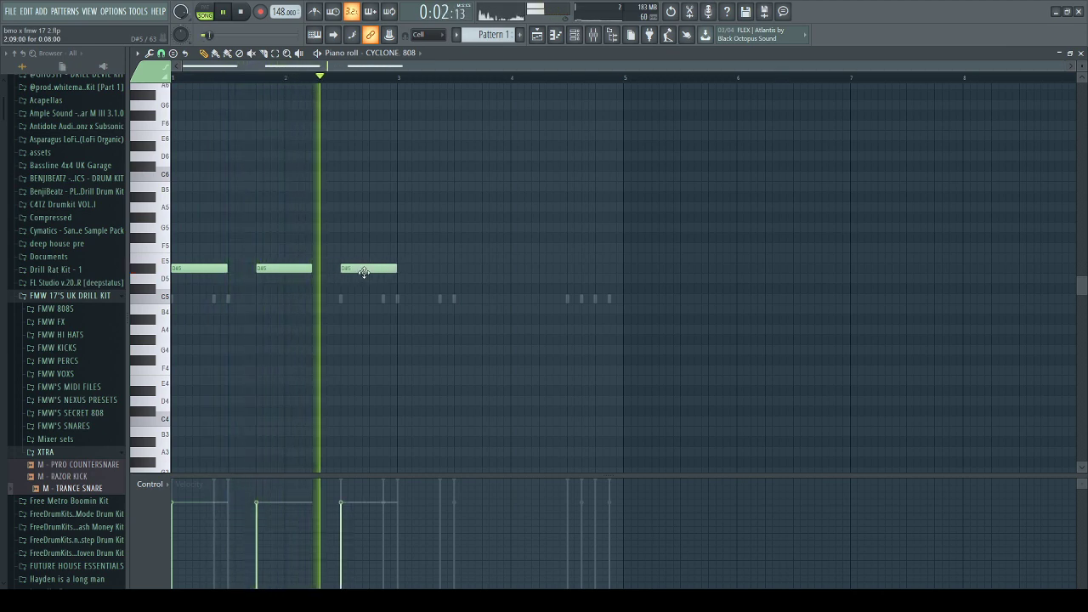
key(space)
Add a six-step F5 808 note at the start of bar 3, followed by a two-step D#5 note.
click(399, 252)
key(space)
drag(399, 254, 447, 269)
shift+click(444, 248)
right_click(478, 248)
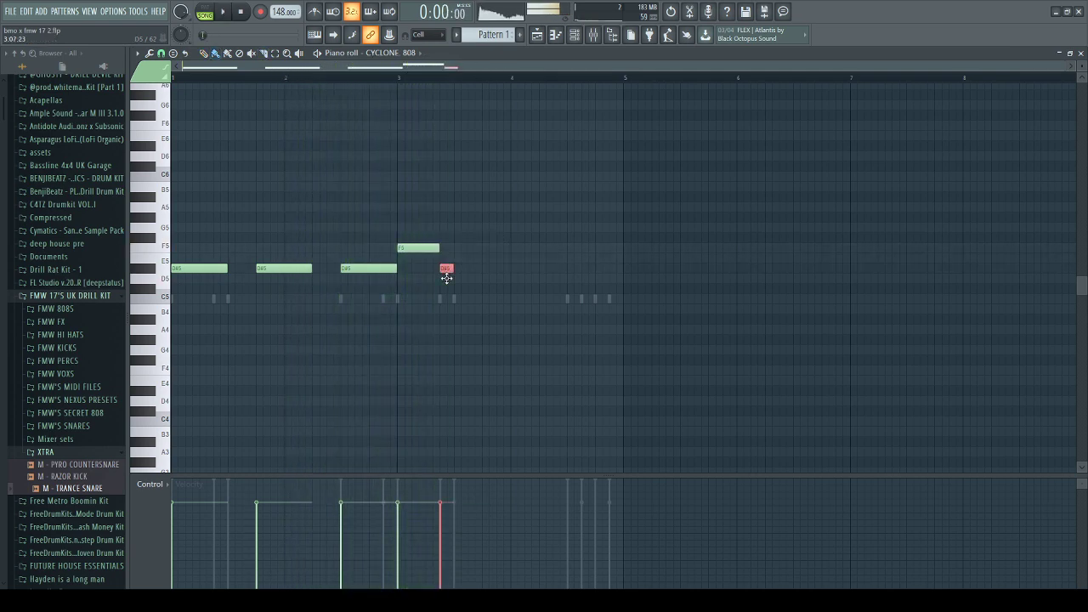
Duplicate the short D#5 note in bar 3 directly after itself.
key(ctrl+b)
key(ctrl+b)
key(ctrl+b)
key(ctrl+b)
key(ctrl+b)
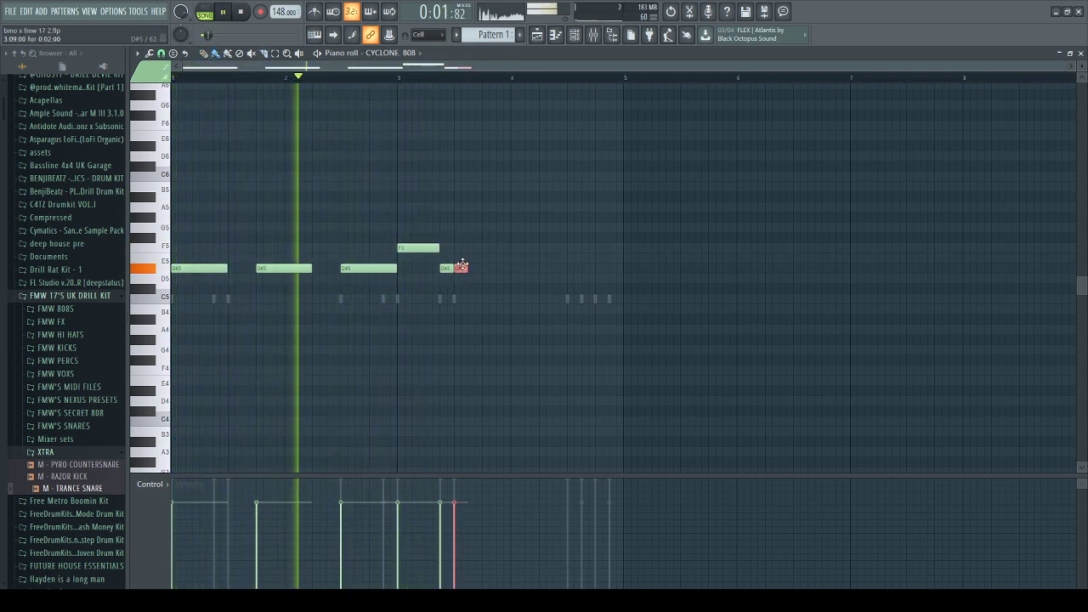
Add three more two-step D#5 808 notes to fill the rest of bar 3.
right_click(523, 270)
key(space)
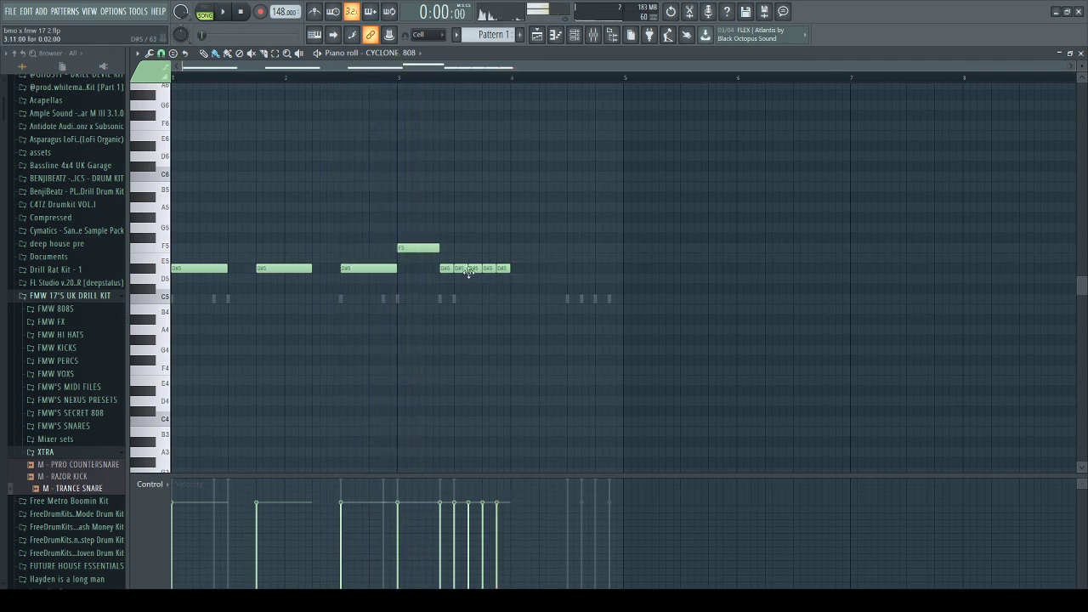
drag(447, 269, 446, 206)
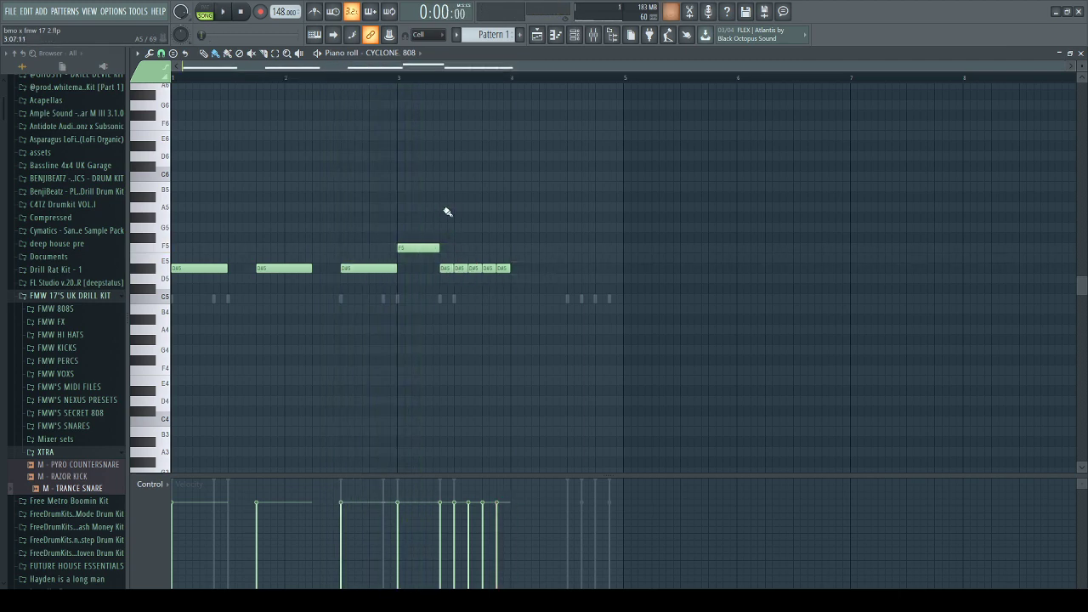
click(446, 268)
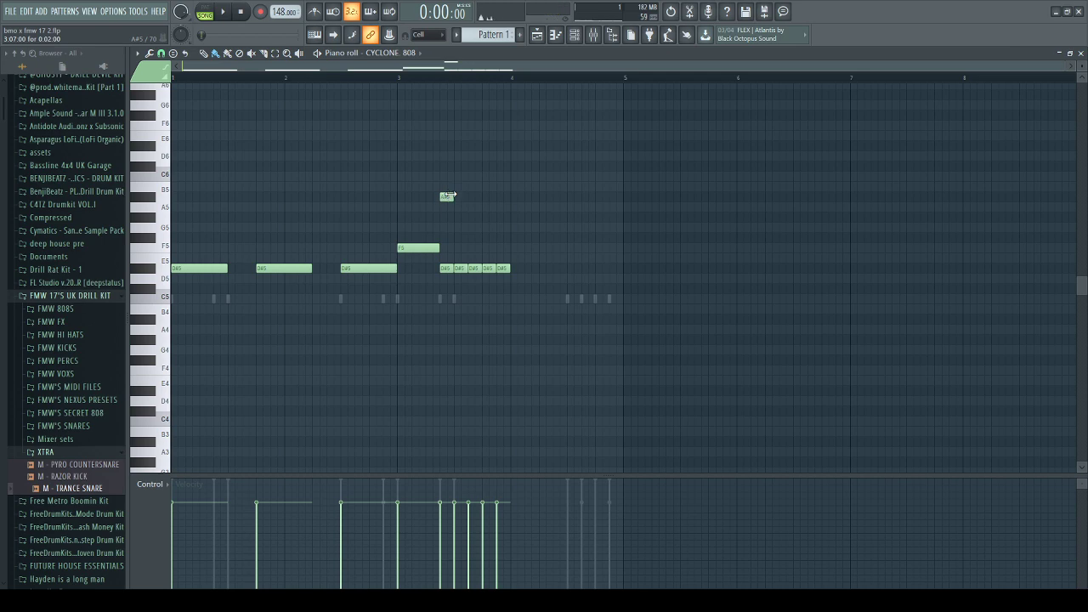
scroll(446, 197, up, 2)
key(ctrl+a)
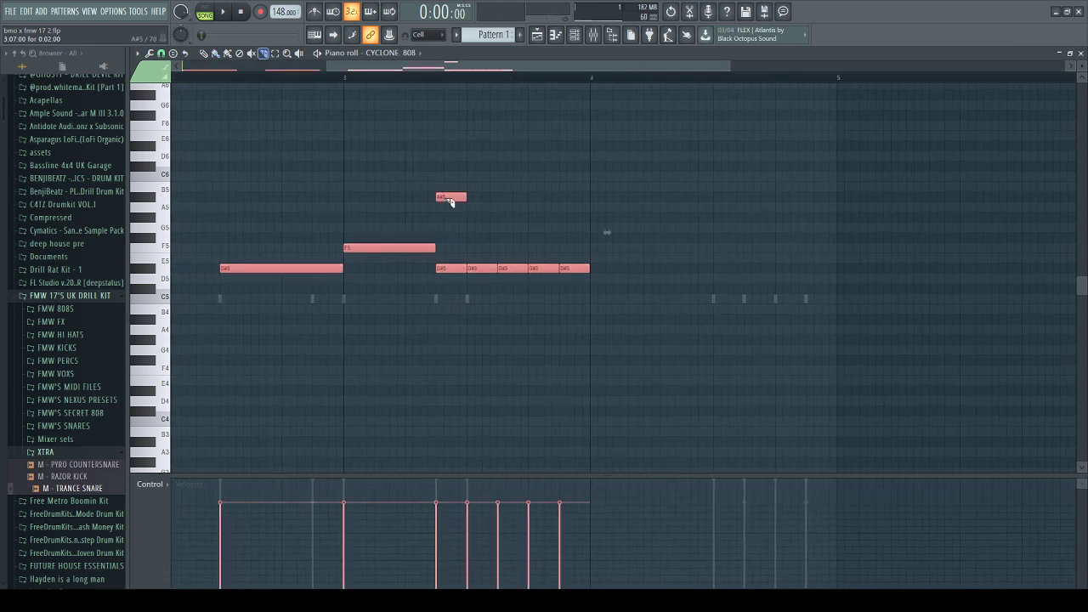
click(445, 198)
key(b)
right_click(453, 199)
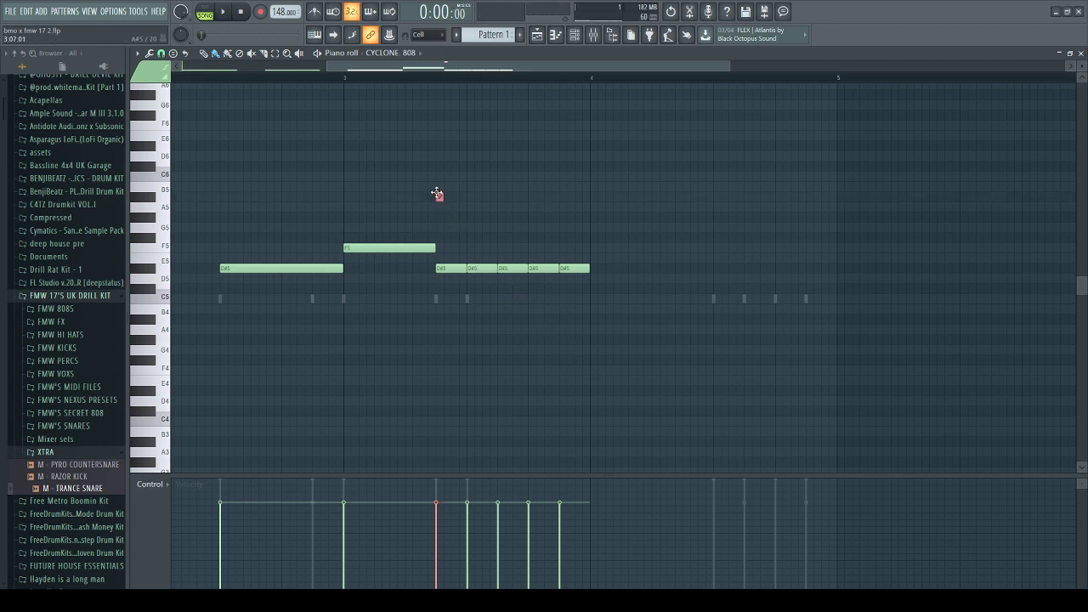
Add short slide notes above the five repeated D#5 notes in bar 3: two at A#5, two at G#5 and one at F#5.
mouse_move(438, 196)
shift+mouse_down()
mouse_move(532, 218)
mouse_move(561, 240)
shift+mouse_up()
click(500, 219)
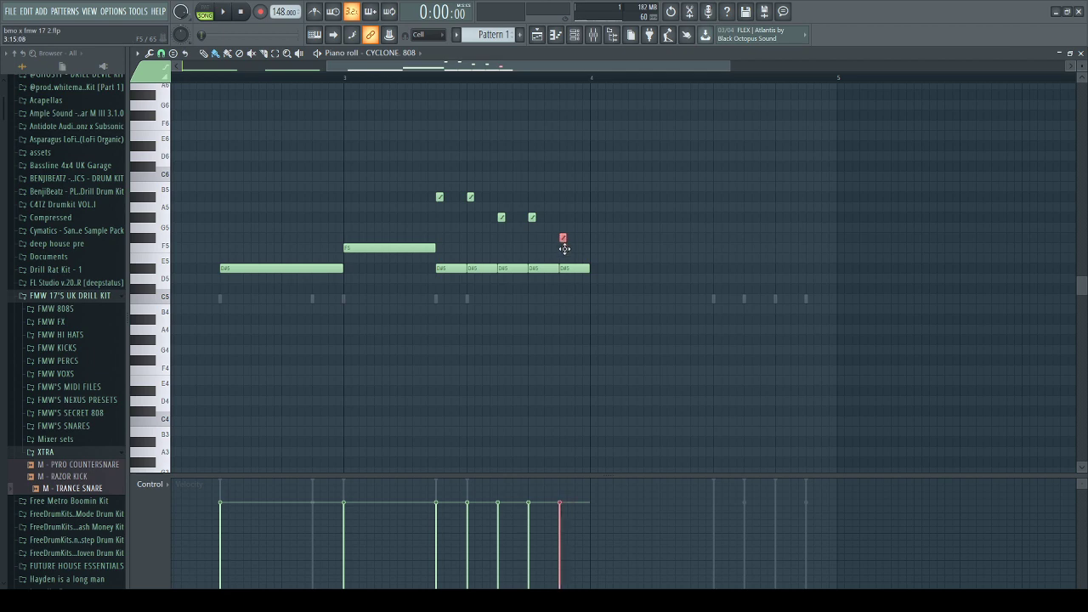
Add a D#5 808 note at the start of bar 4, extend it to half a bar and play the beat.
scroll(610, 229, down, 3)
right_click(515, 269)
click(507, 269)
click(514, 270)
right_click(517, 280)
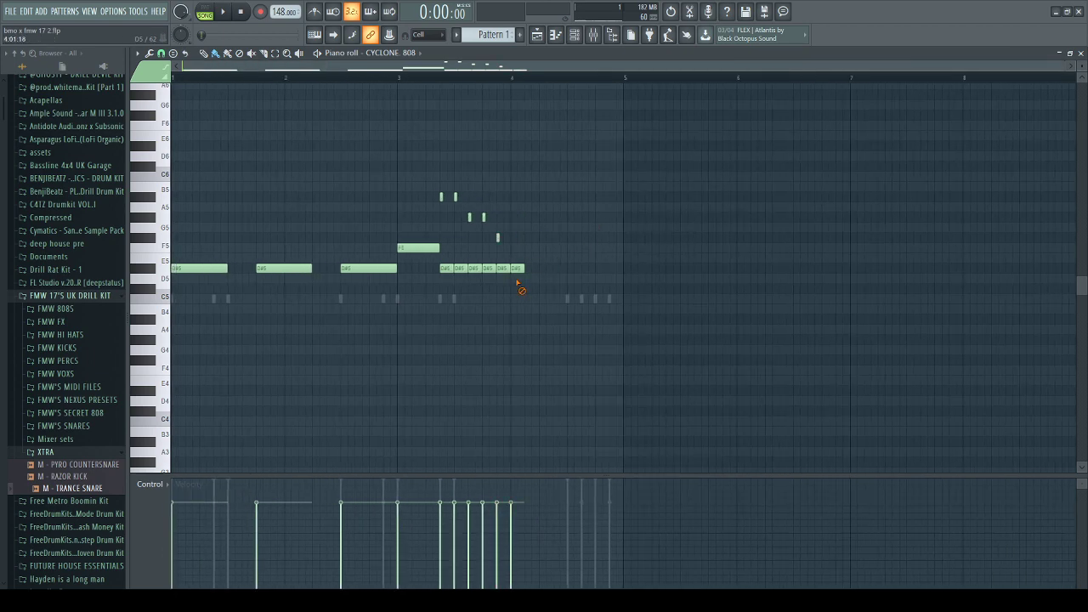
drag(524, 268, 567, 269)
key(space)
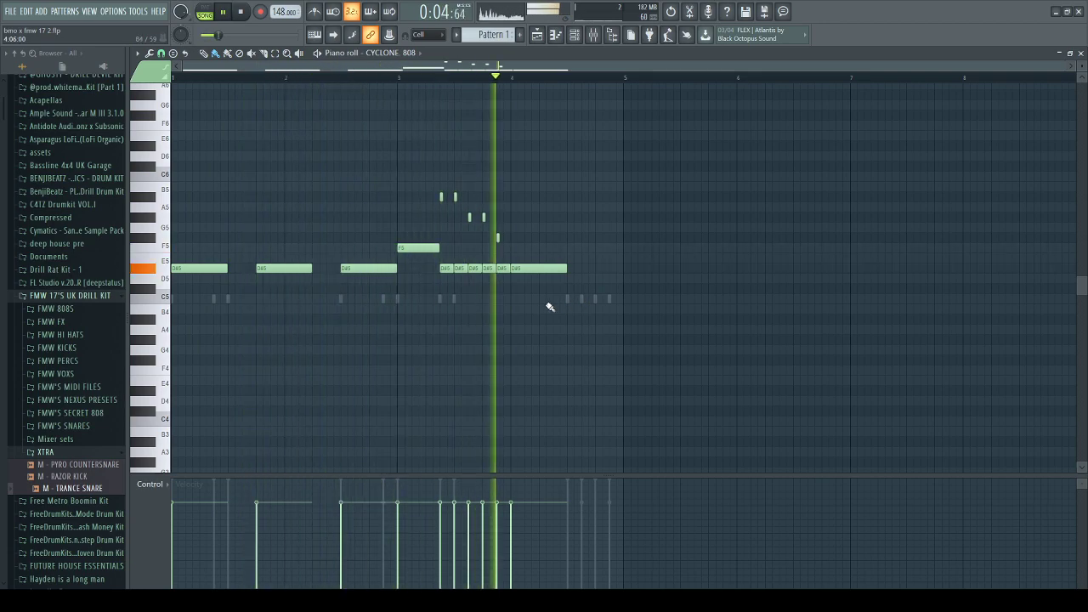
Stop playback and link the 808, kick and two snare channels to consecutive mixer tracks starting at Insert 5.
key(space)
key(F9)
key(F9)
key(F6)
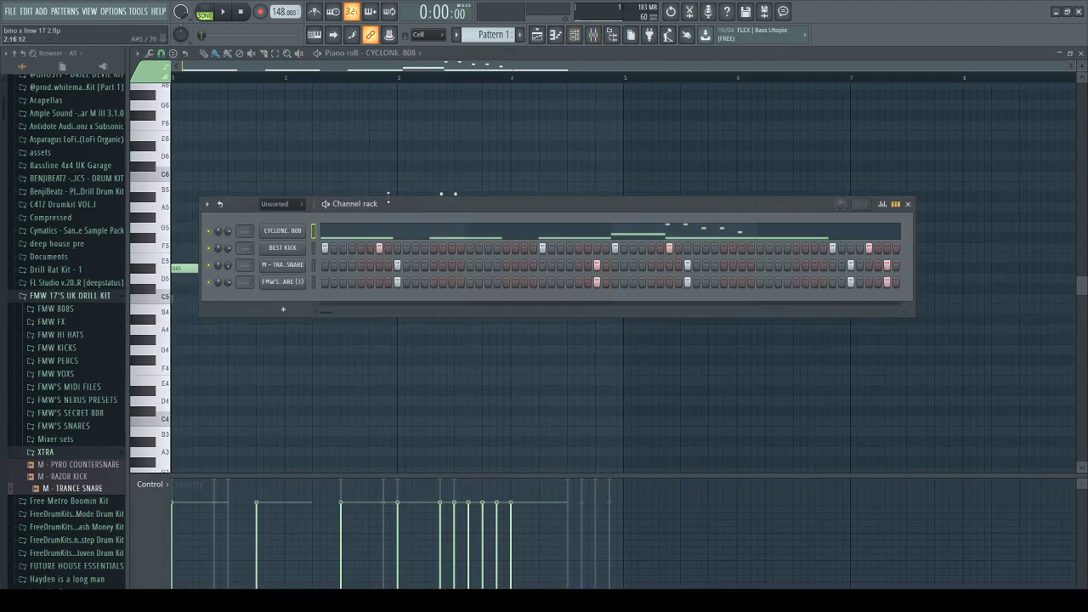
key(F9)
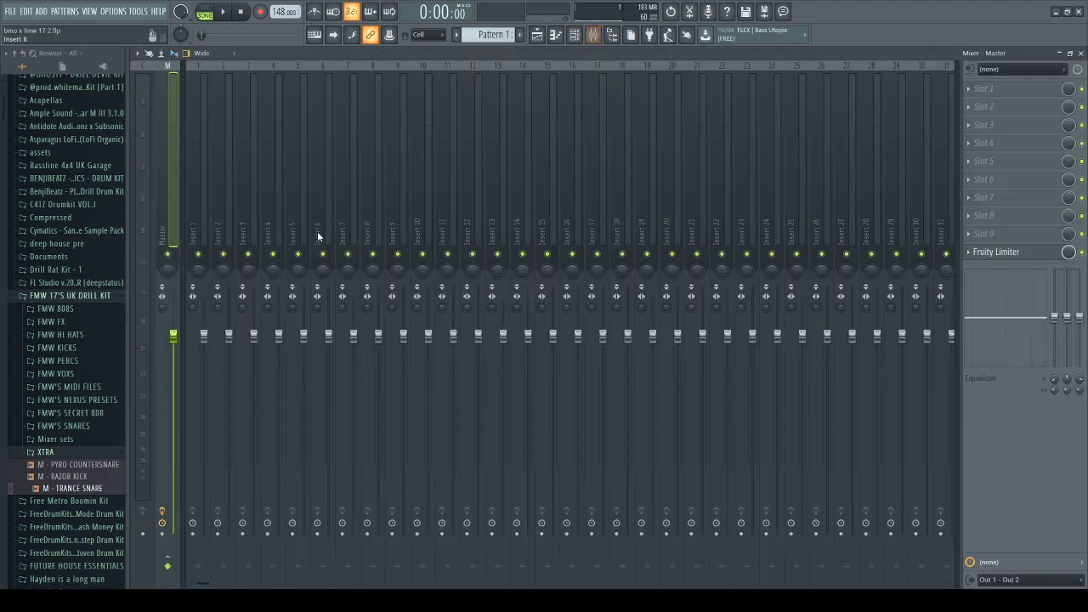
click(292, 187)
click(314, 187)
click(302, 182)
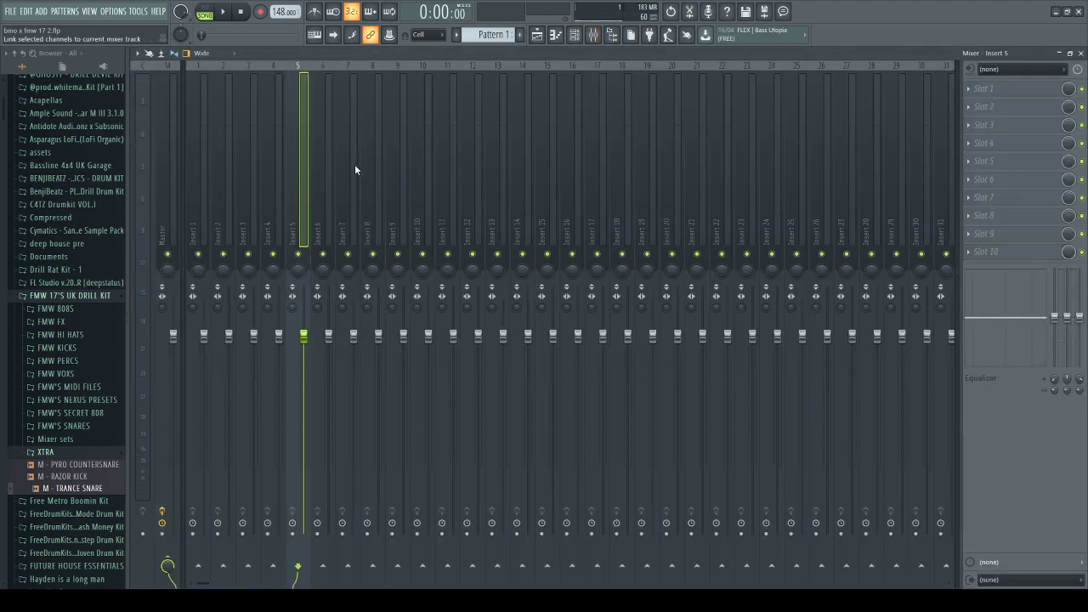
key(ctrl+l)
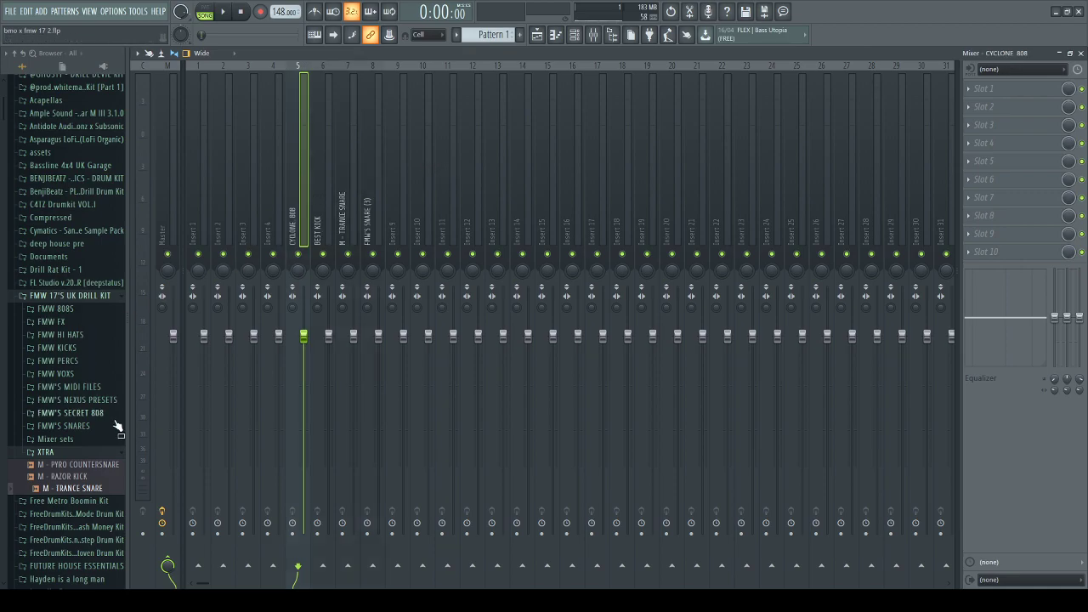
Open the Mixer sets folder of the FMW 17'S UK DRILL KIT in the browser.
click(98, 388)
click(93, 378)
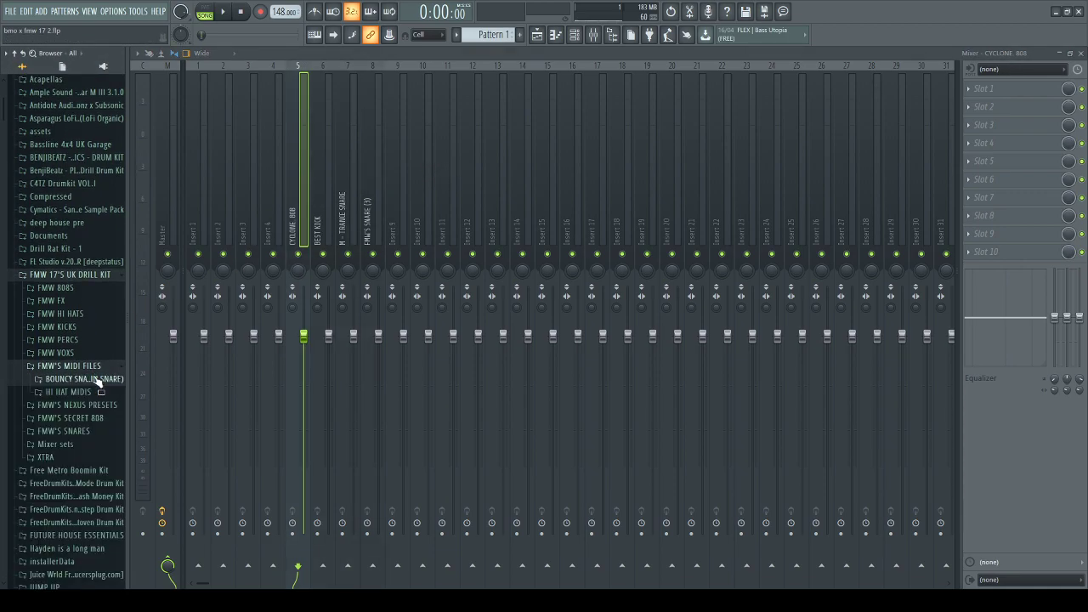
click(91, 443)
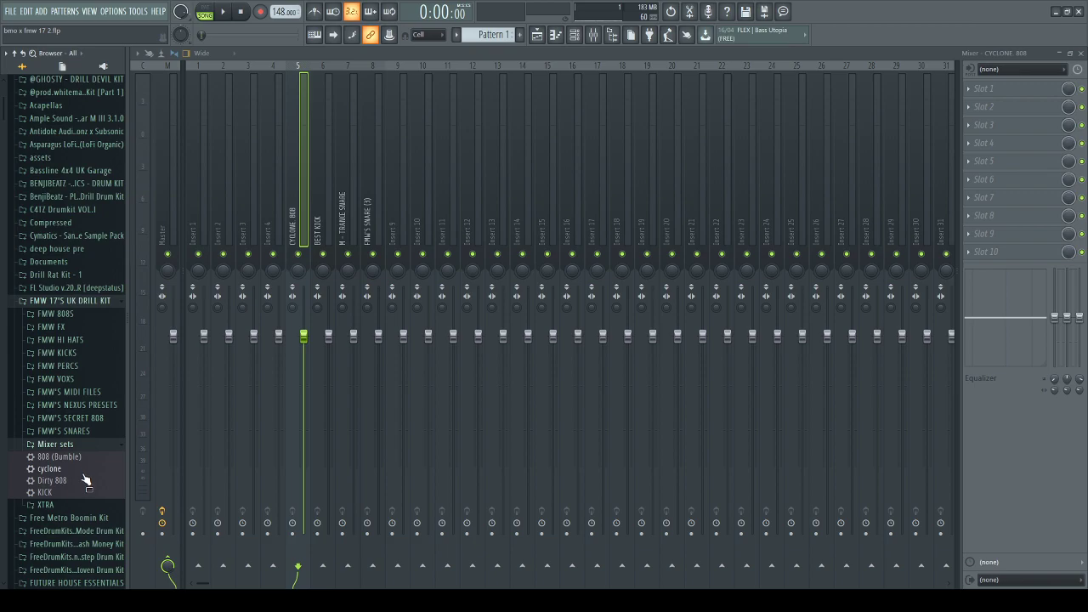
Load the cyclone mixer preset onto the 808's mixer track and audition it briefly.
drag(85, 470, 126, 456)
drag(307, 229, 307, 232)
key(space)
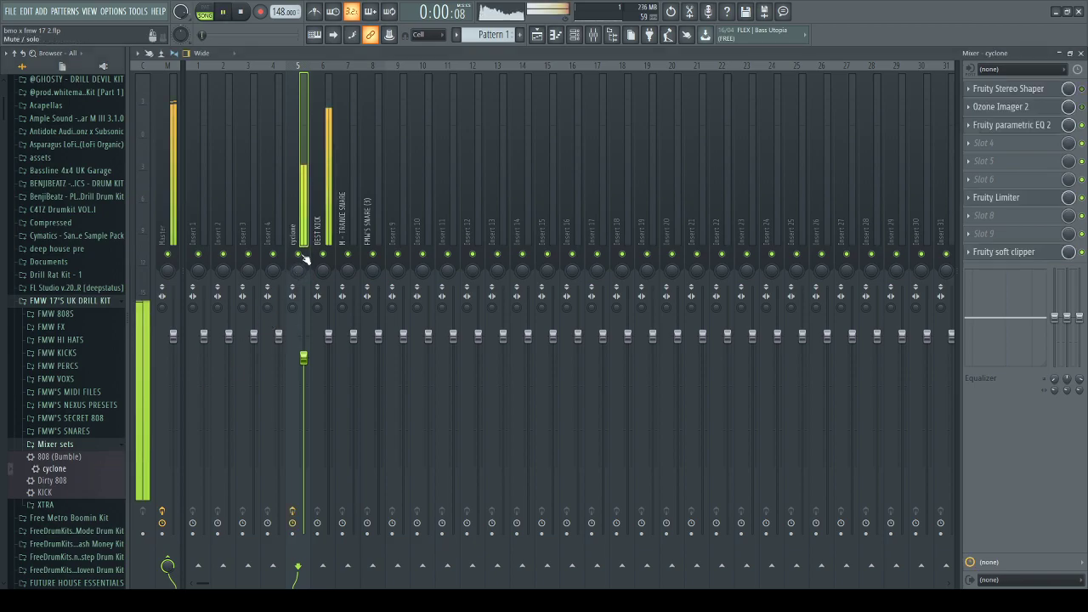
key(space)
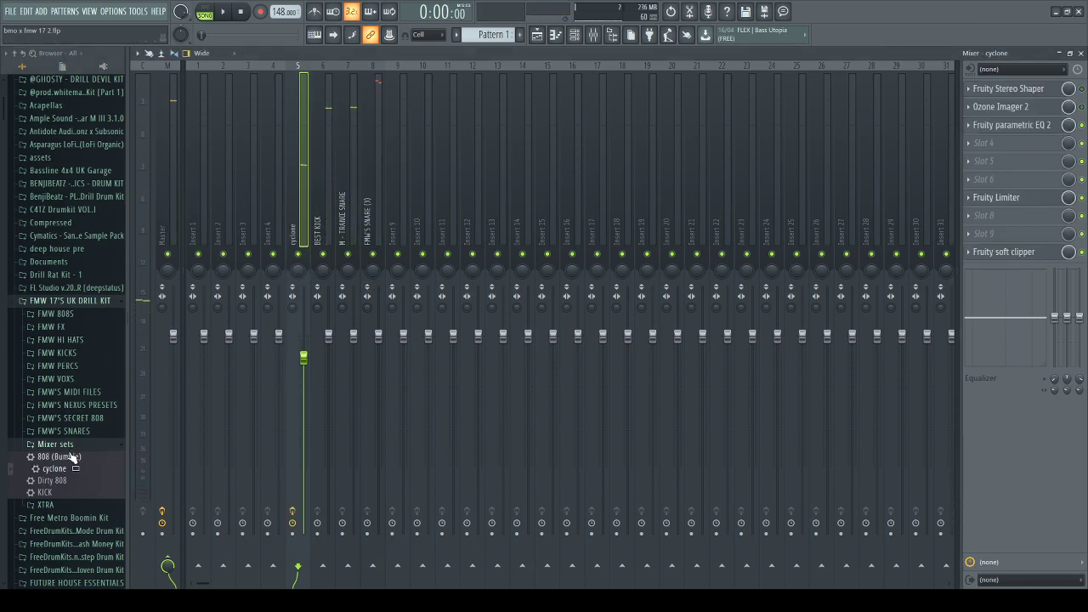
Load the Dirty 808 mixer preset onto the 808's mixer track, play the beat and inspect the Fruity parametric EQ 2.
drag(71, 480, 300, 157)
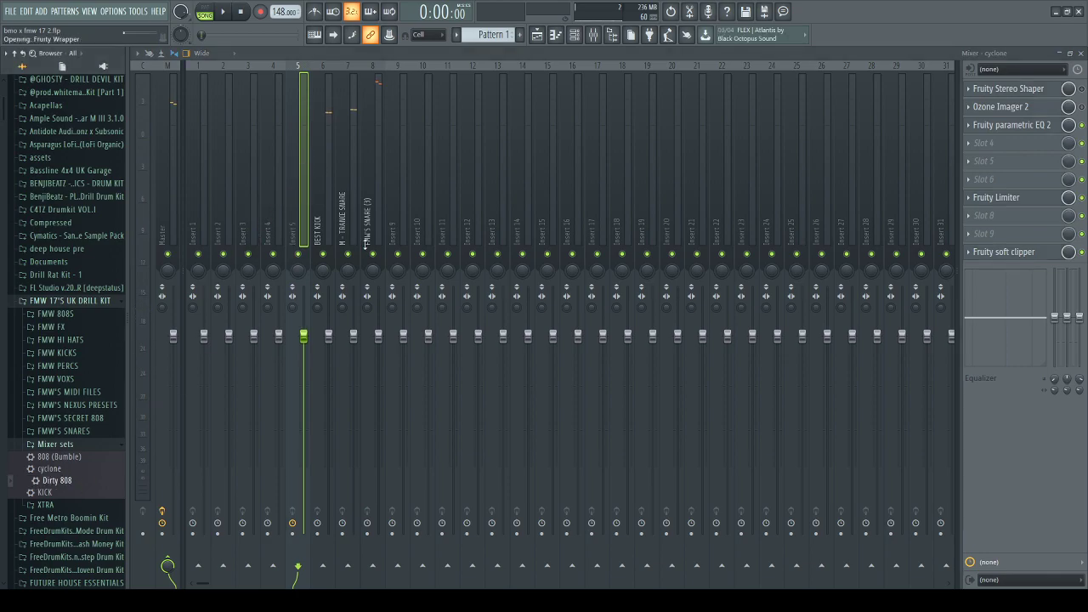
key(space)
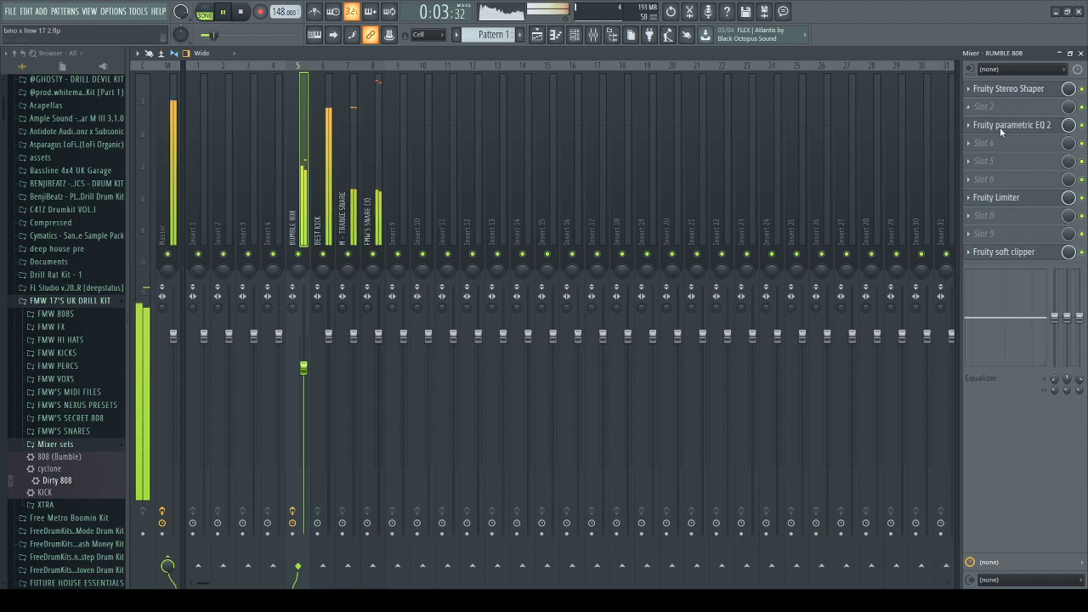
click(996, 127)
click(996, 127)
click(997, 127)
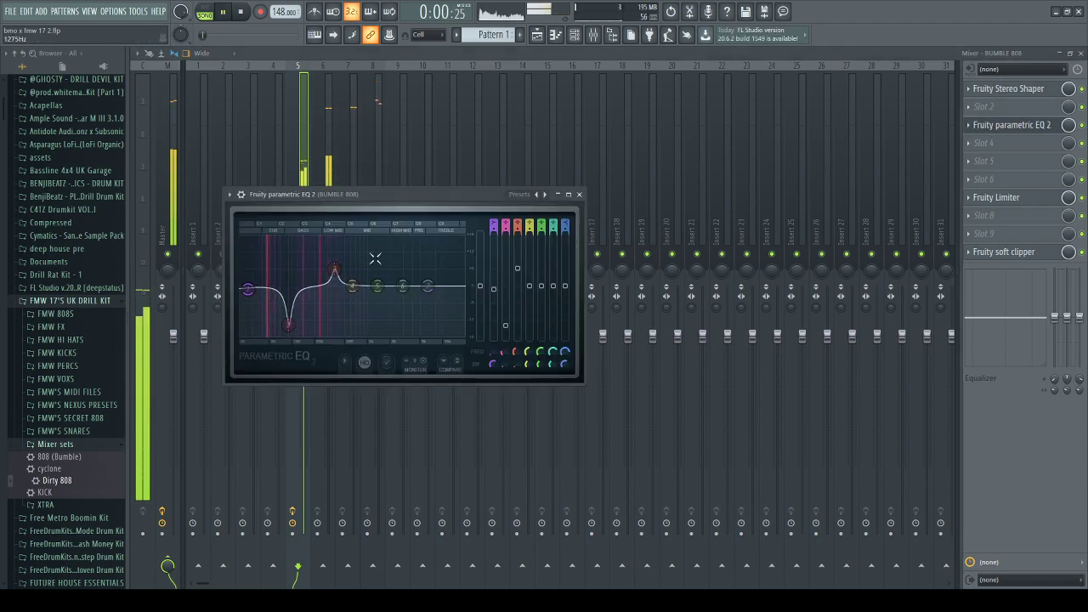
key(space)
Return to the 808 piano roll, raise bar 3's first slide note to D#6 and play the beat.
click(556, 34)
ctrl+scroll(451, 249, up, 5)
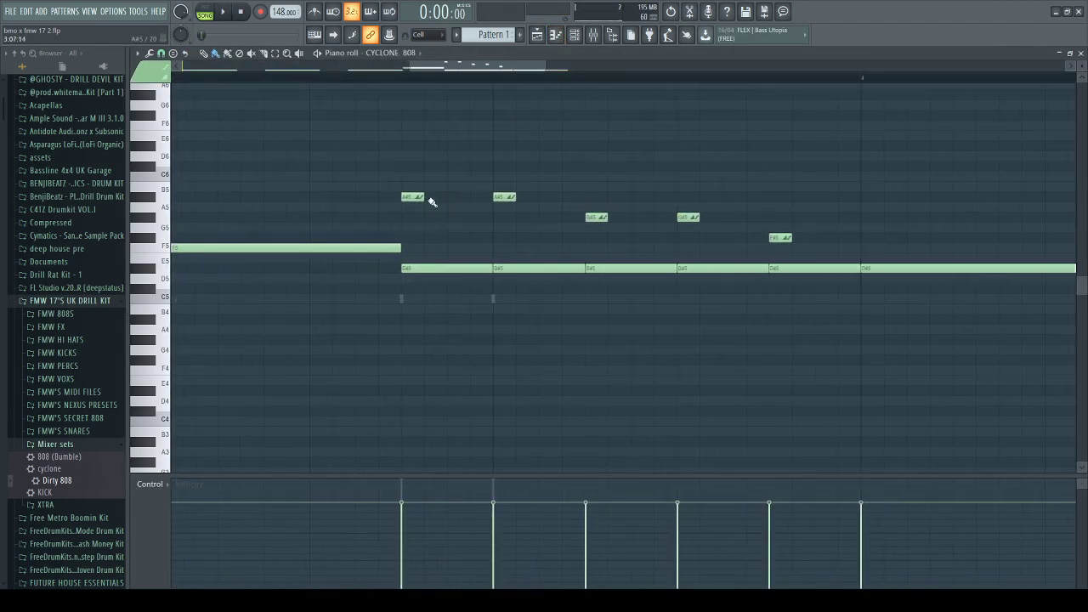
drag(413, 196, 424, 144)
key(space)
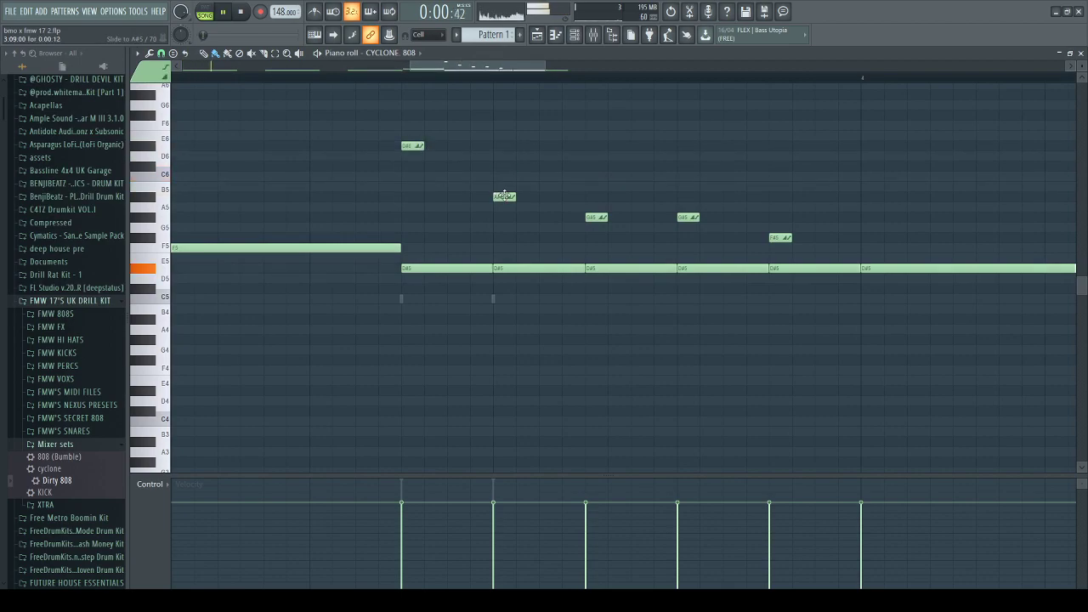
Delete bar 3's second slide note with its short D#5 note, and extend the first short D#5 note to three steps.
drag(504, 197, 497, 146)
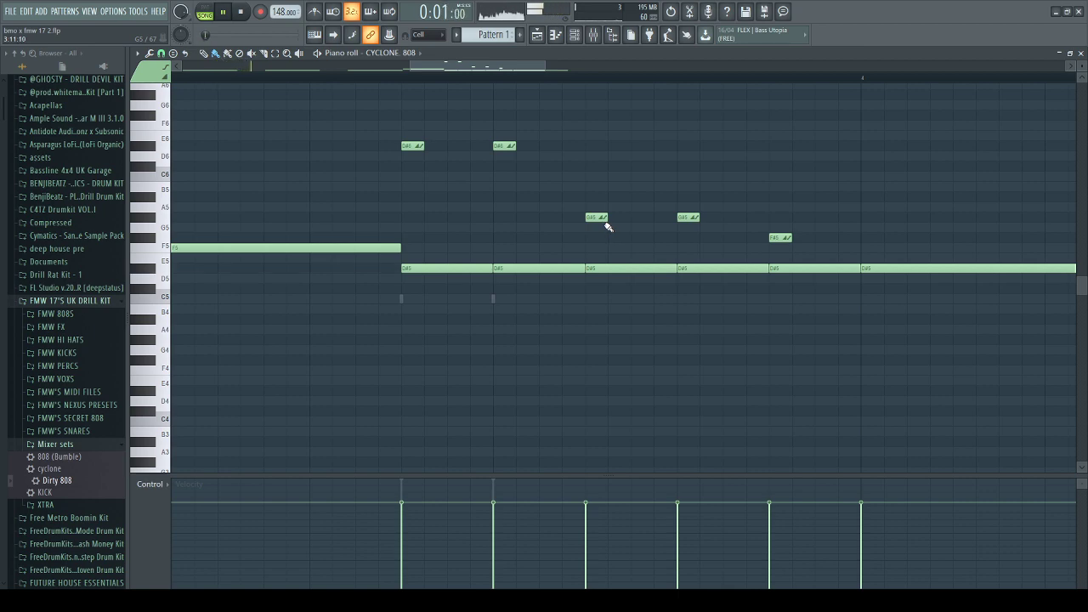
right_click(506, 146)
right_click(519, 271)
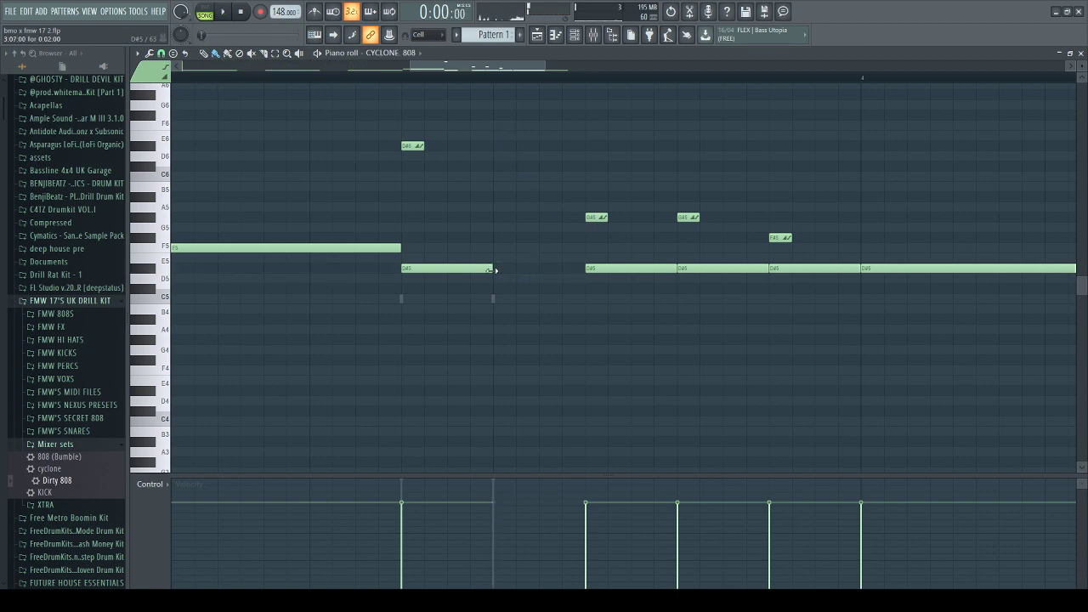
drag(493, 271, 538, 270)
Try raising the third and fourth slide notes in bar 3 to C6 and the last one to G#5.
drag(595, 227, 596, 186)
drag(692, 228, 690, 189)
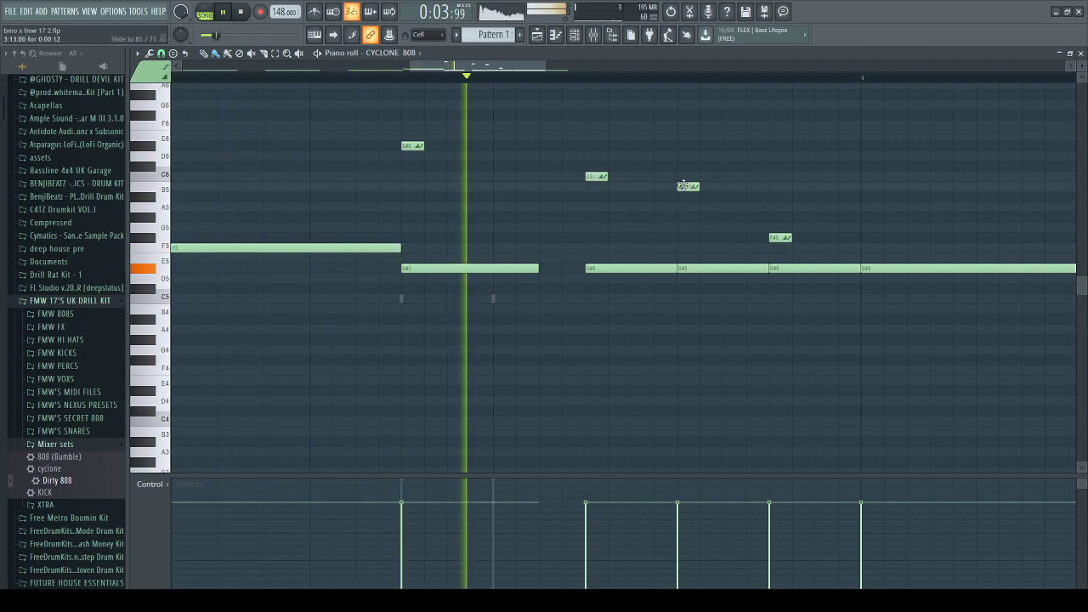
drag(779, 235, 778, 216)
Delete the last three slide notes at the end of bar 3 and stop playback.
scroll(777, 229, down, 4)
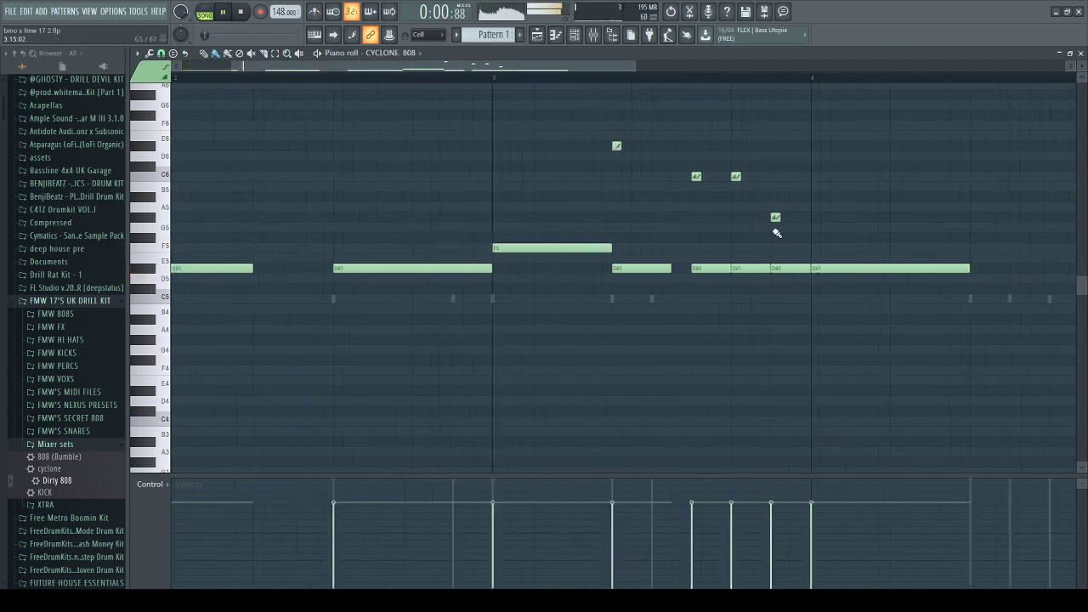
right_click(774, 217)
right_click(744, 176)
right_click(713, 175)
key(space)
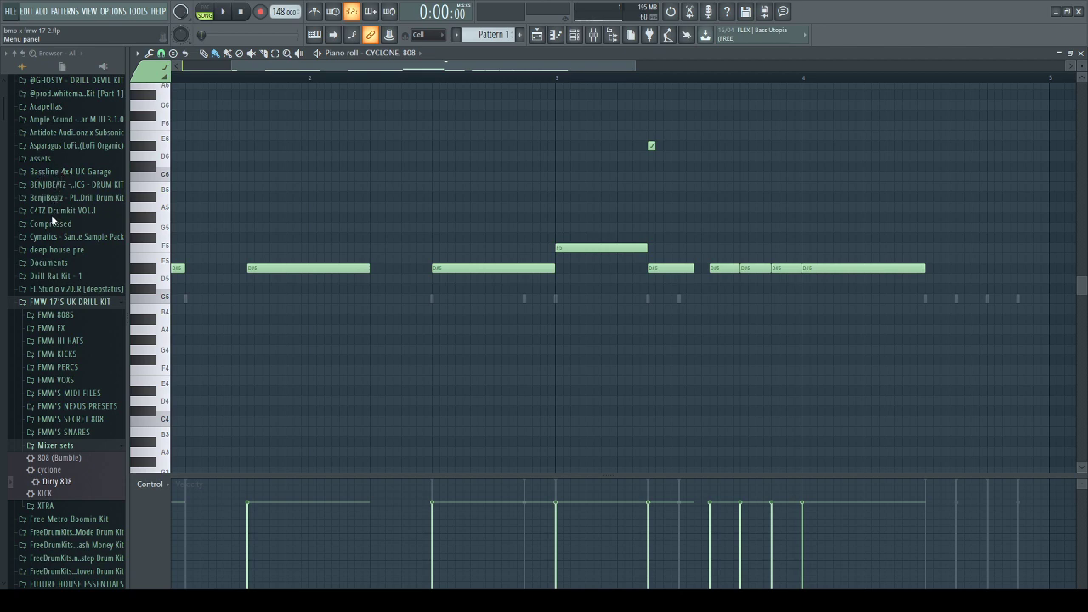
Open the x10 type beat project, play its arrangement from about bar 15 and examine the track layout.
key(F9)
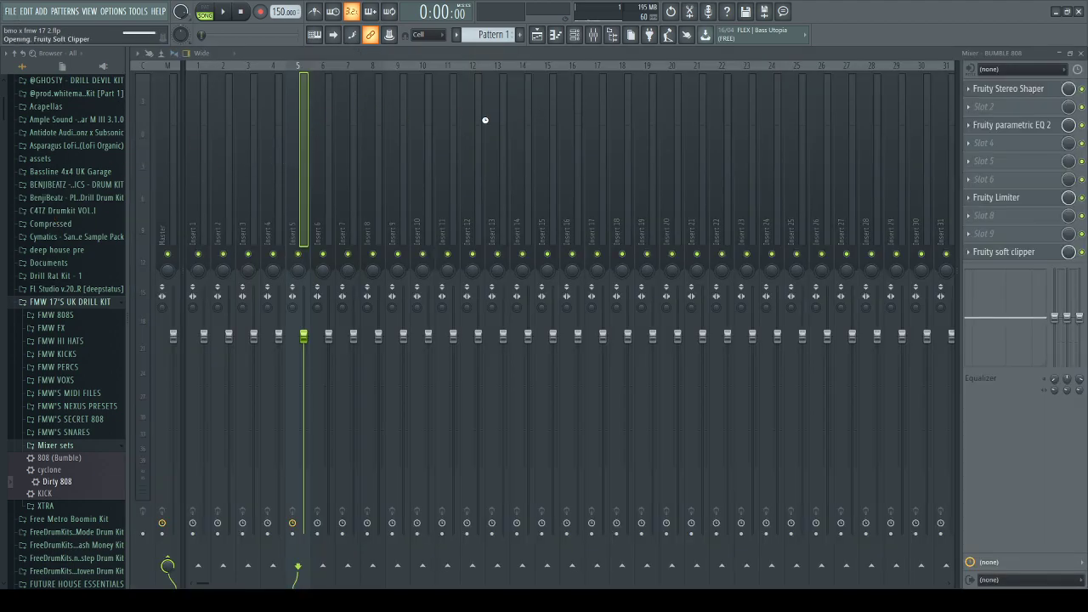
click(539, 36)
key(space)
scroll(539, 148, down, 5)
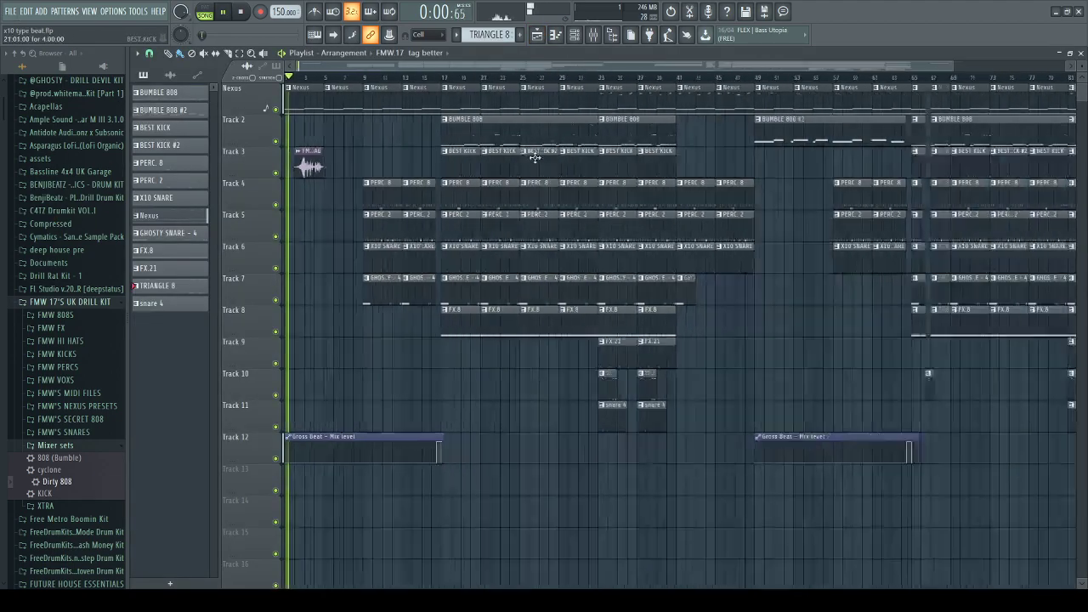
click(398, 80)
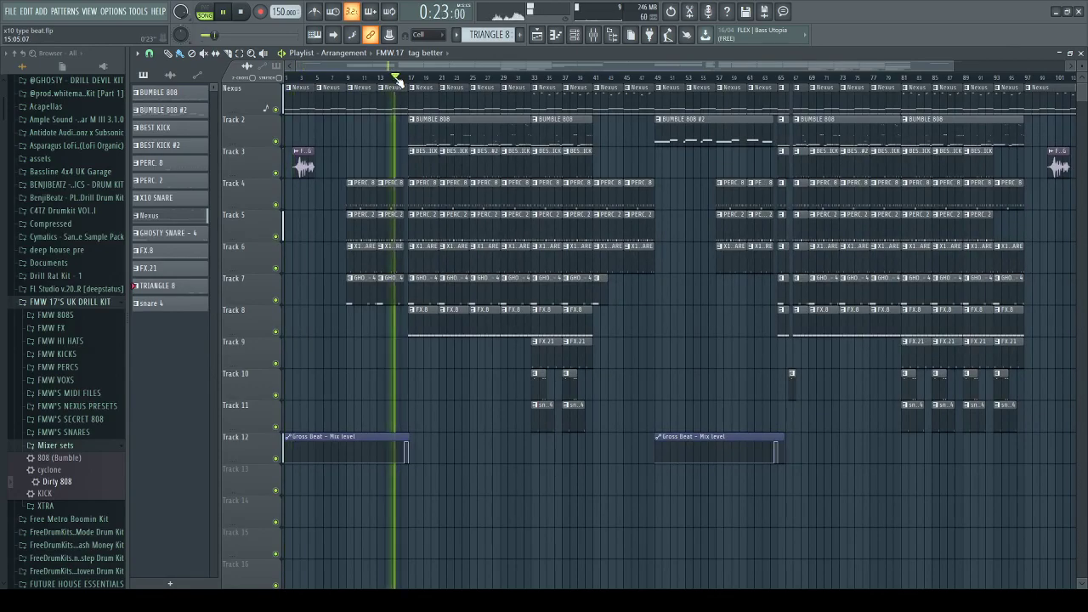
scroll(396, 80, down, 2)
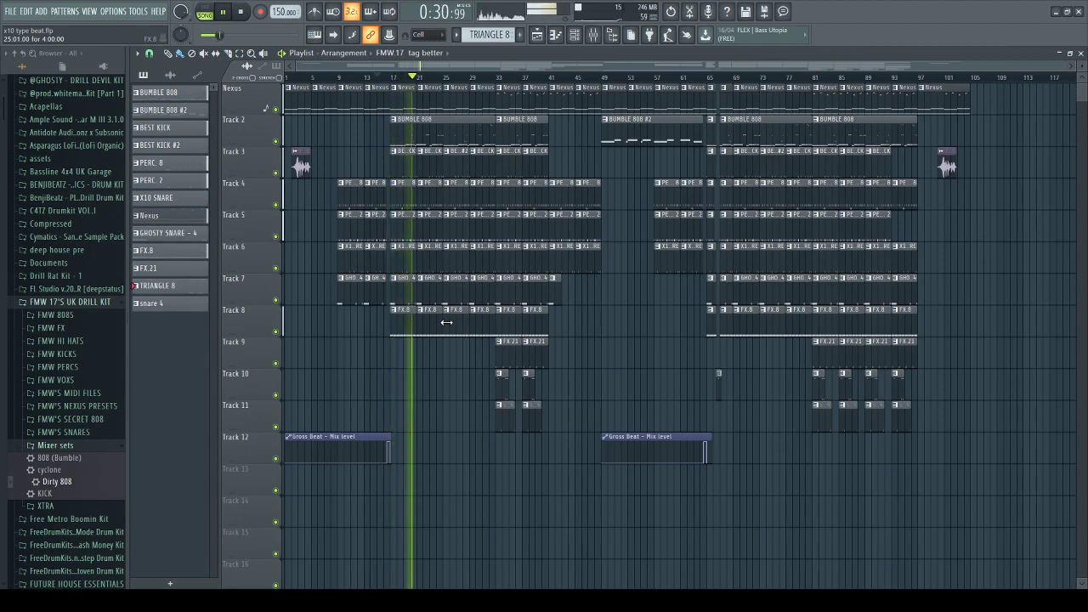
scroll(520, 158, up, 5)
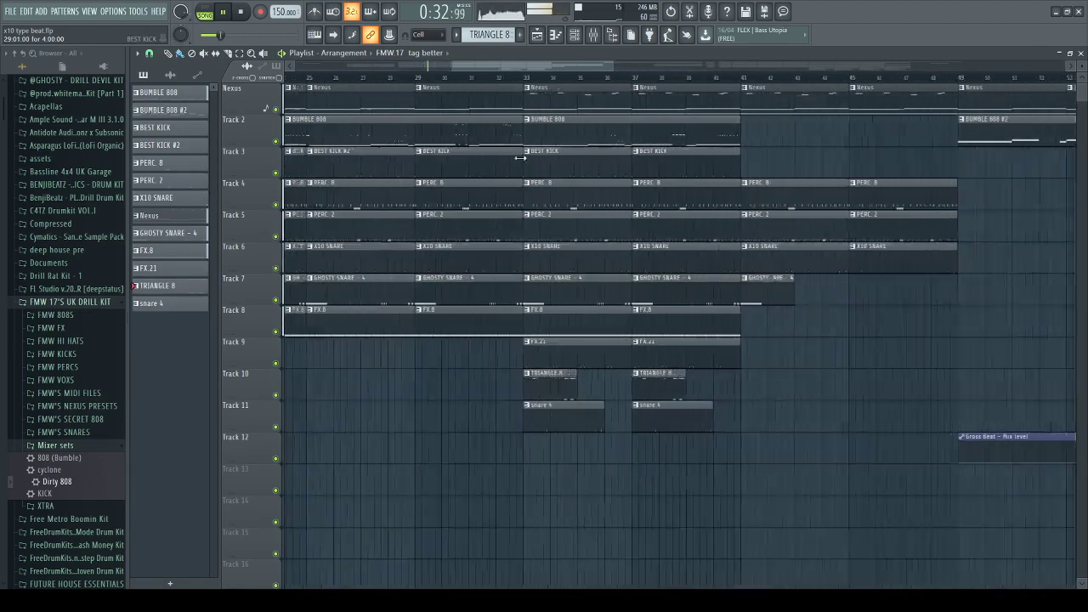
scroll(520, 158, down, 5)
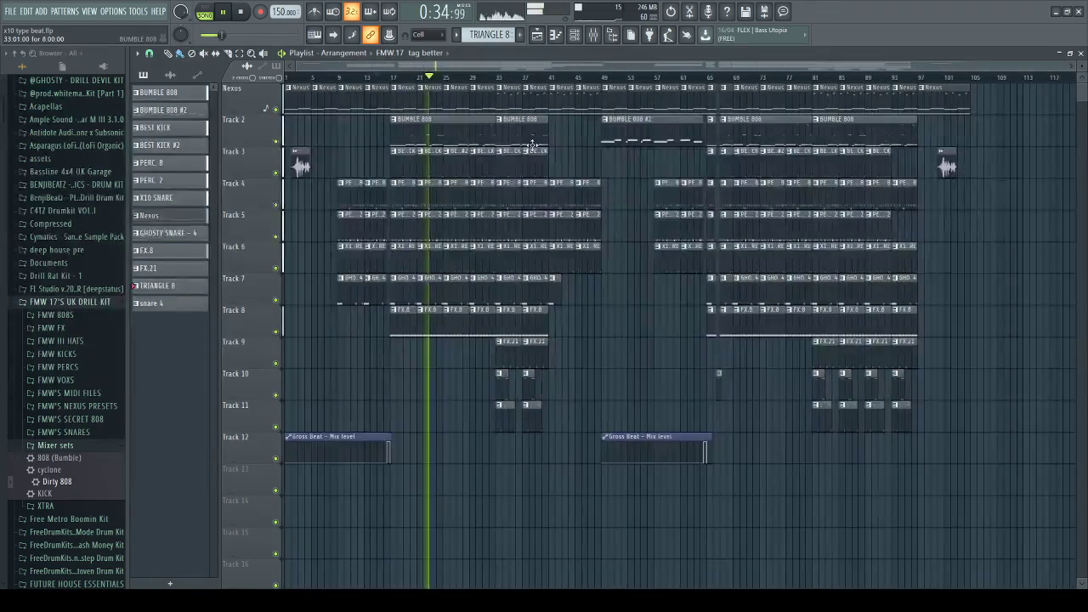
Open the BUMBLE 808 pattern in the piano roll, examine its slide notes around bars 14 to 17 and return to the playlist.
double_click(523, 132)
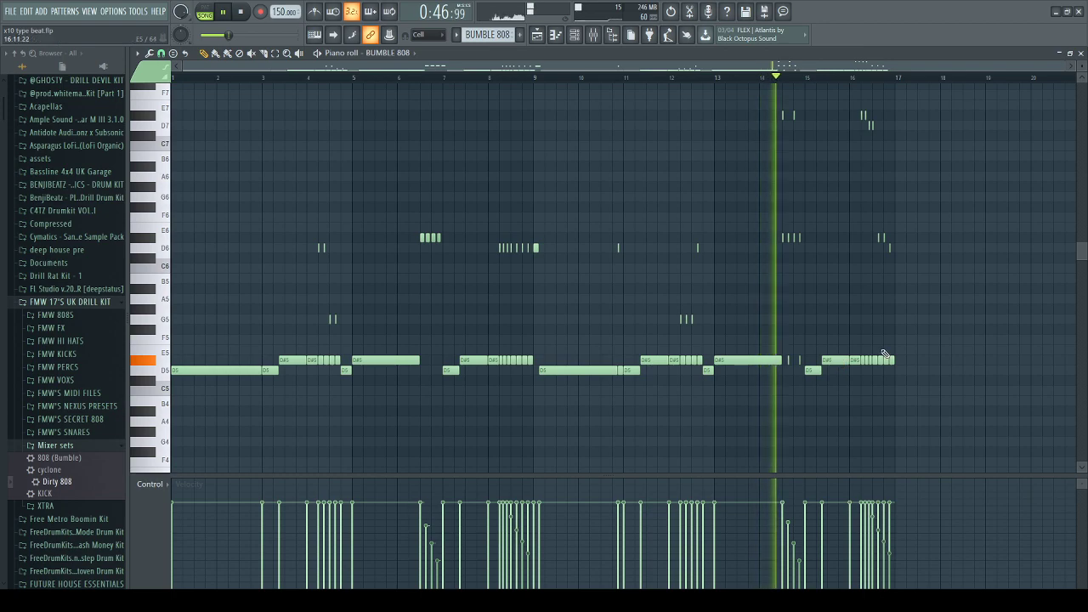
ctrl+scroll(964, 388, up, 3)
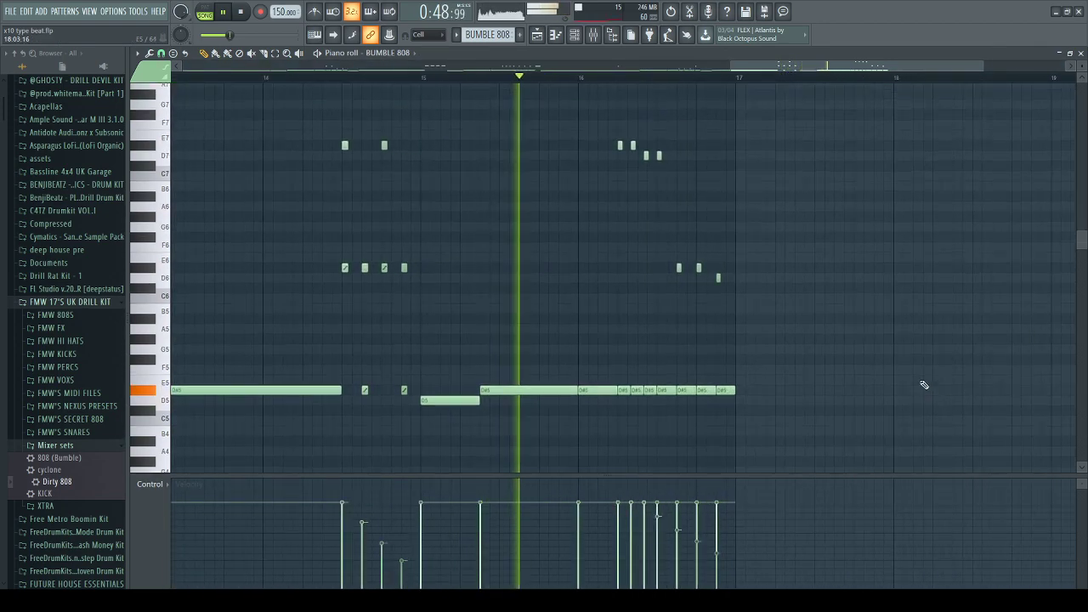
click(537, 35)
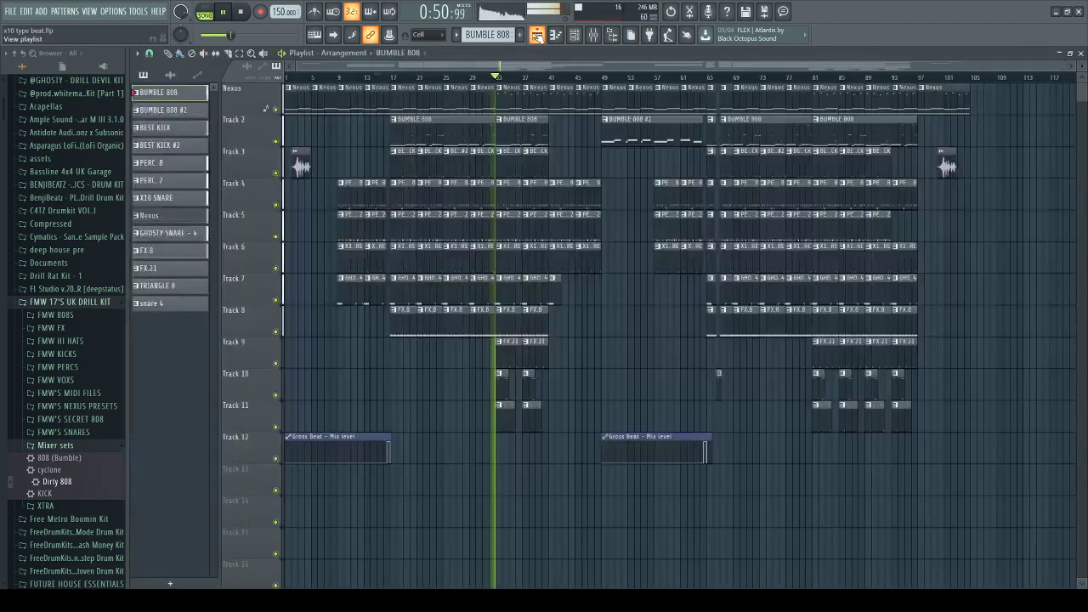
Open the lovesick project, play its arrangement from bar 9 and examine the track layout.
key(space)
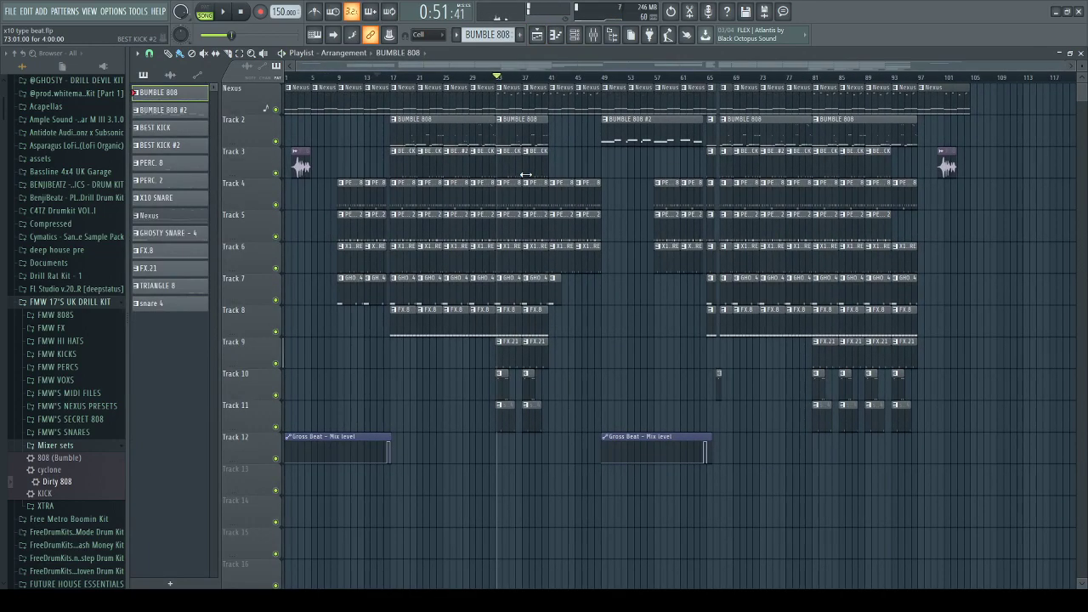
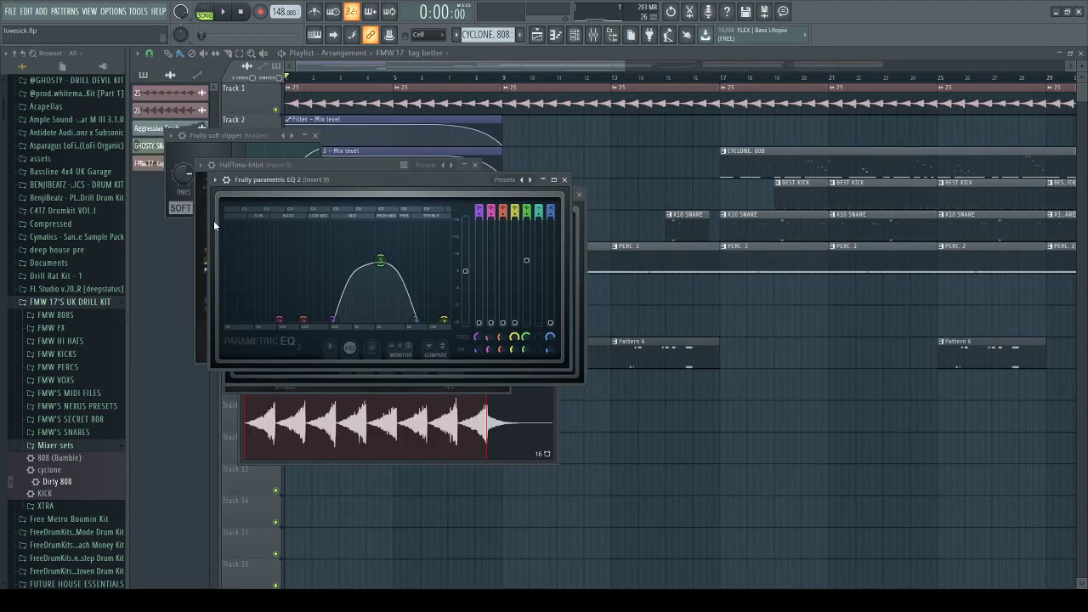
click(723, 430)
key(space)
scroll(740, 357, down, 3)
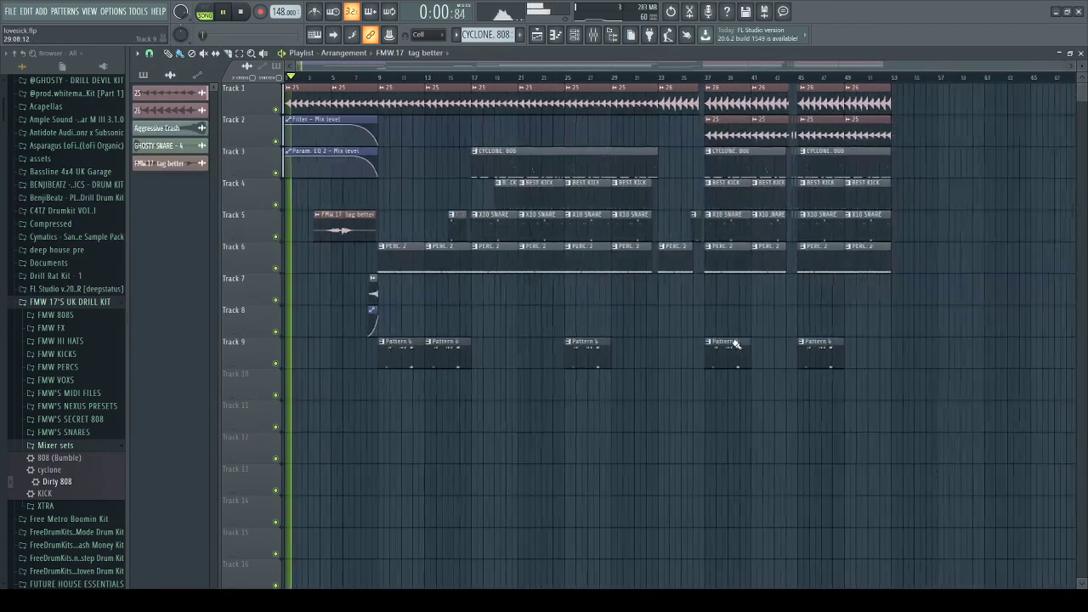
key(space)
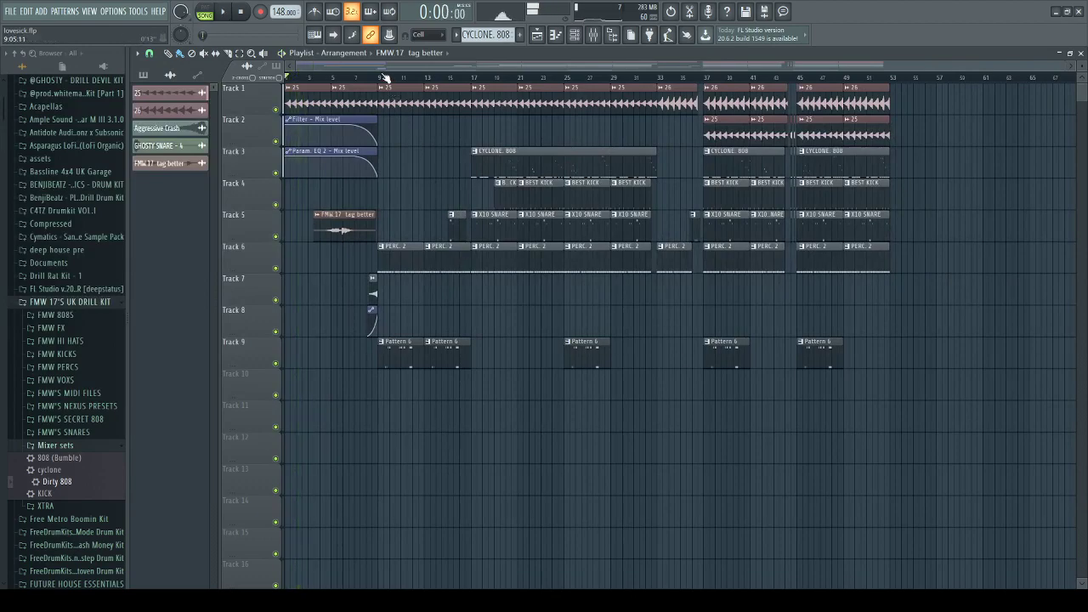
click(384, 77)
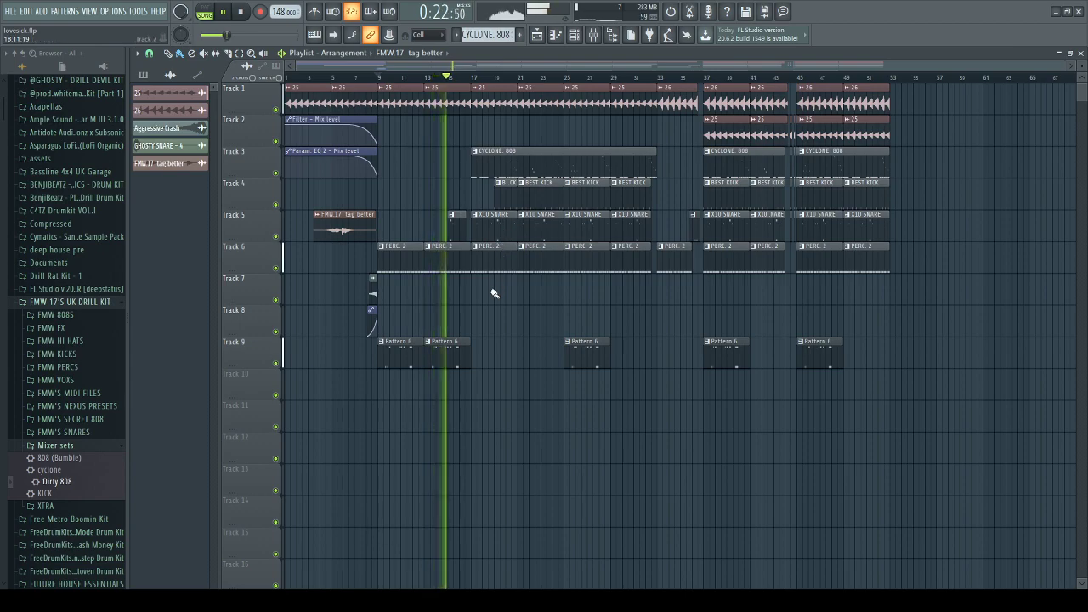
Open the CYCLONE. 808 pattern in the piano roll and show its channels in the channel rack.
click(119, 301)
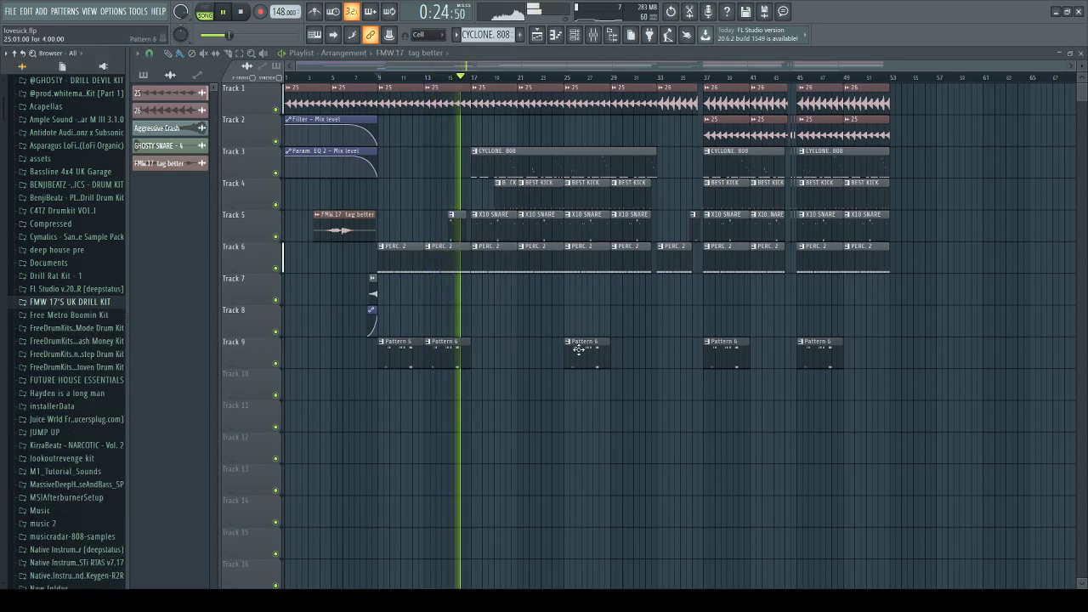
double_click(509, 162)
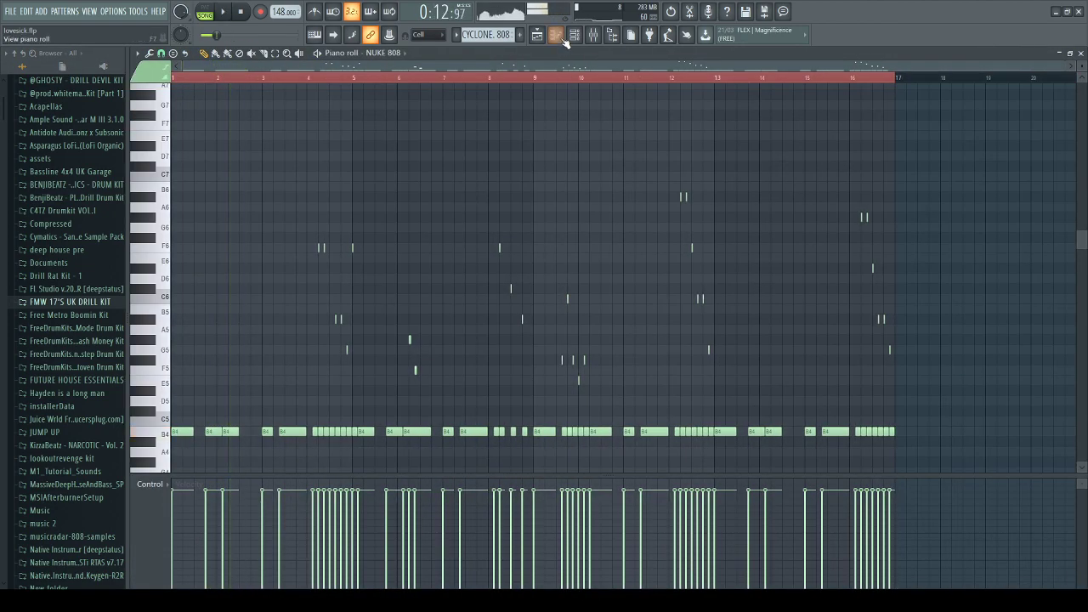
click(573, 35)
Browse the 808 samples of the BENJIBEATZ drill kit in the Old Desktop folder, then close the folder.
scroll(85, 294, up, 5)
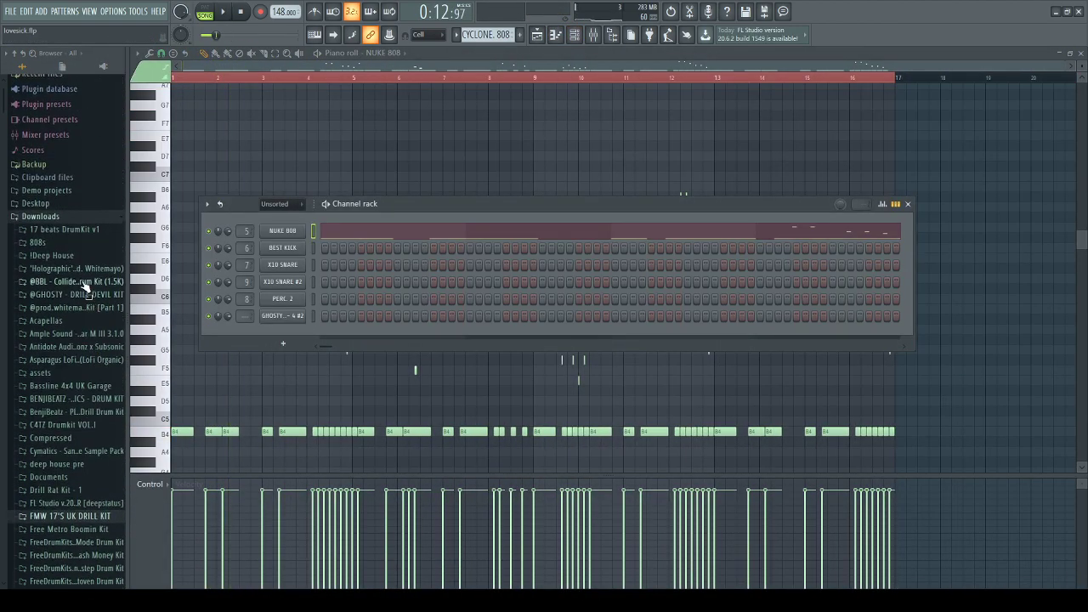
click(76, 213)
click(68, 228)
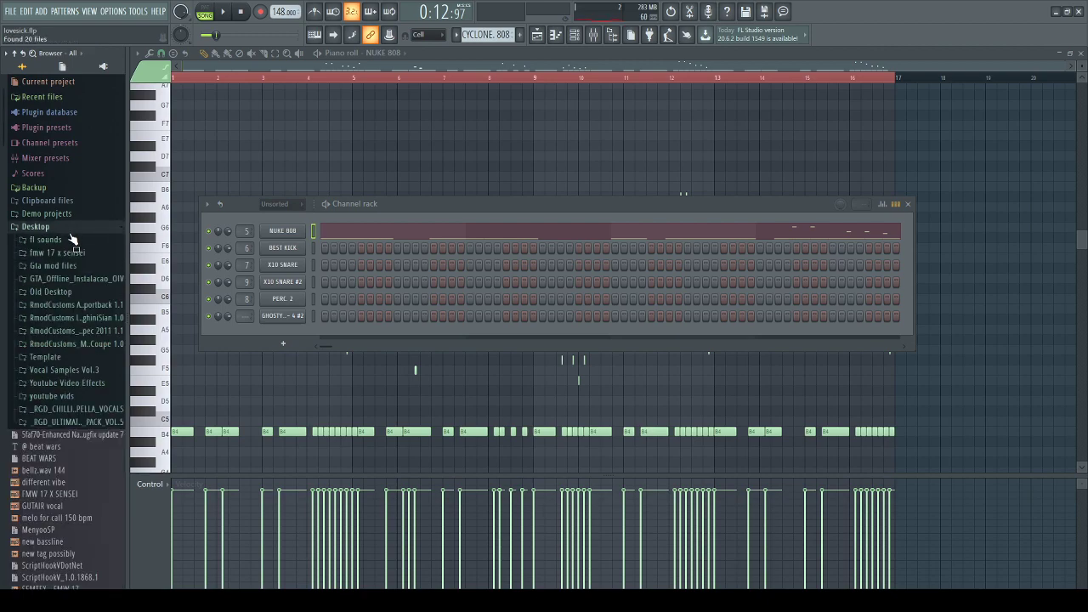
click(68, 290)
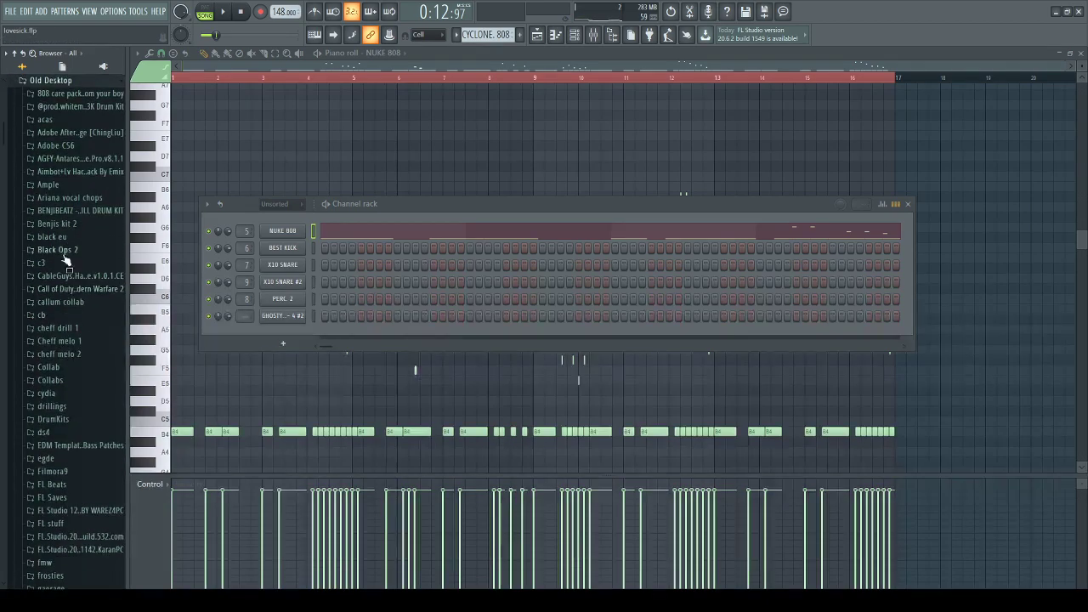
click(73, 211)
click(68, 223)
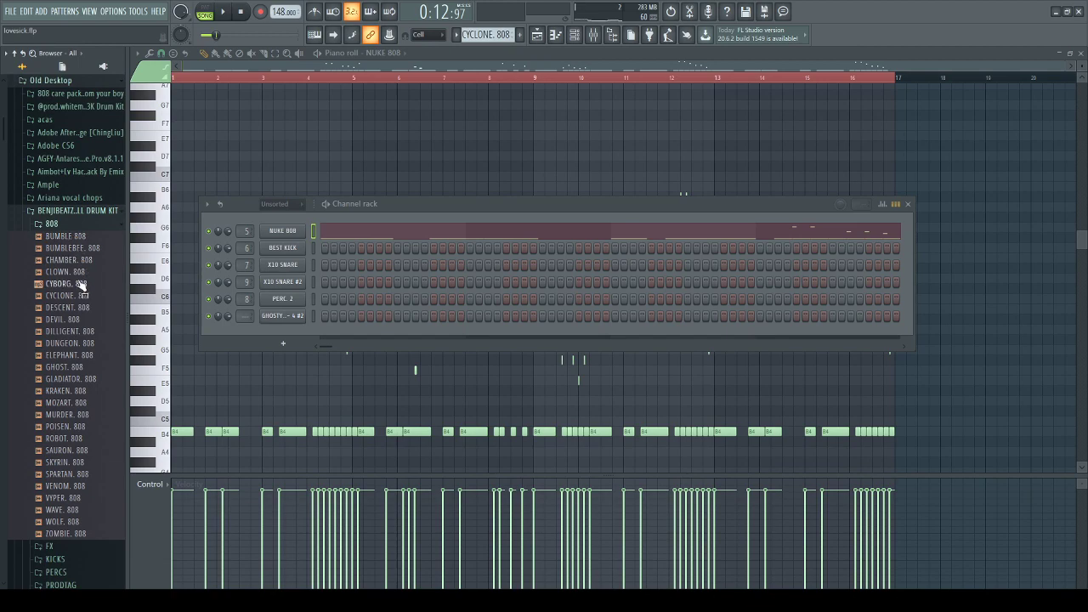
scroll(91, 177, up, 4)
click(66, 160)
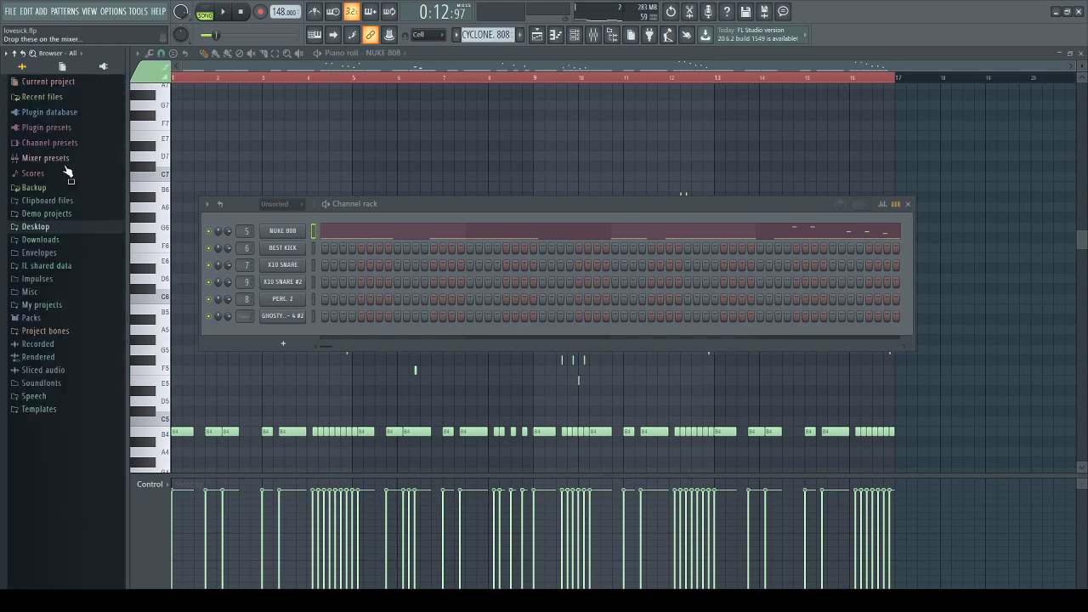
Replace the NUKE 808 channel's sample with APOCALYPSE 808 from the BenjiBeatz drill kit in Downloads and check its sample settings.
click(42, 240)
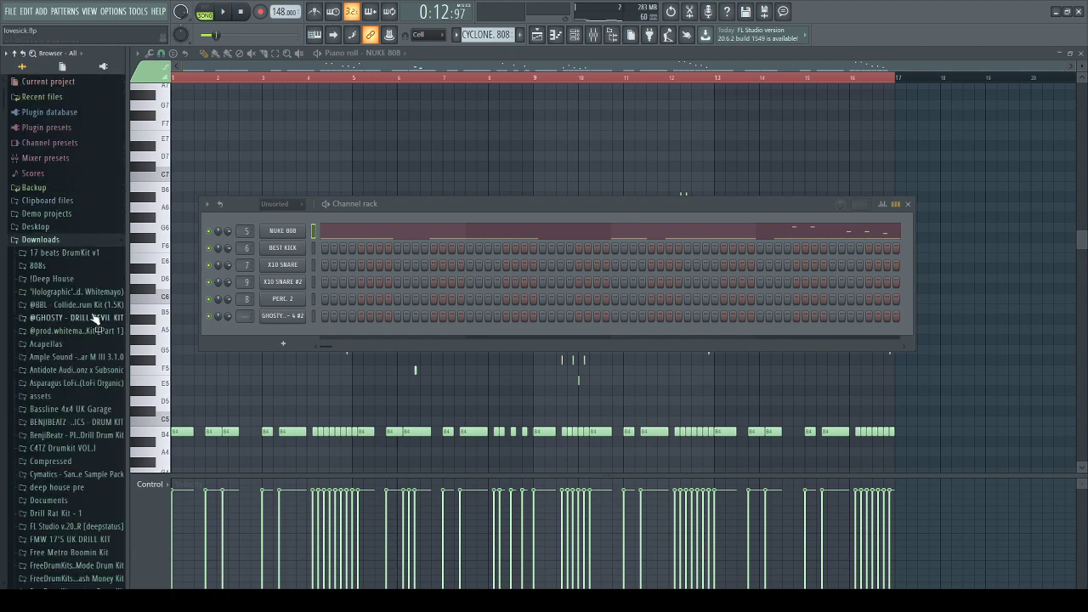
click(89, 436)
click(87, 449)
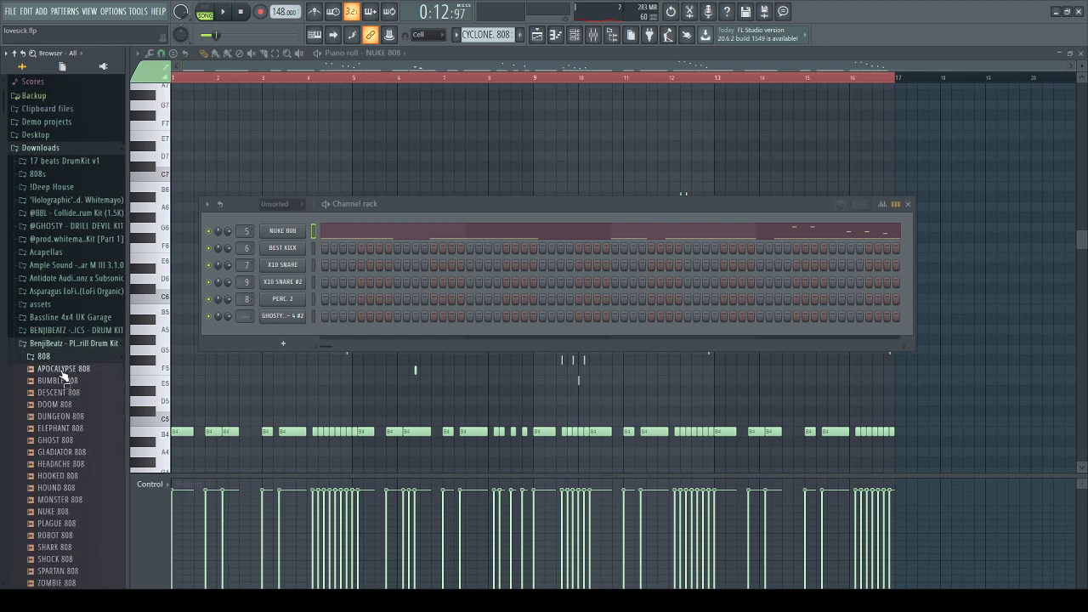
drag(283, 234, 284, 236)
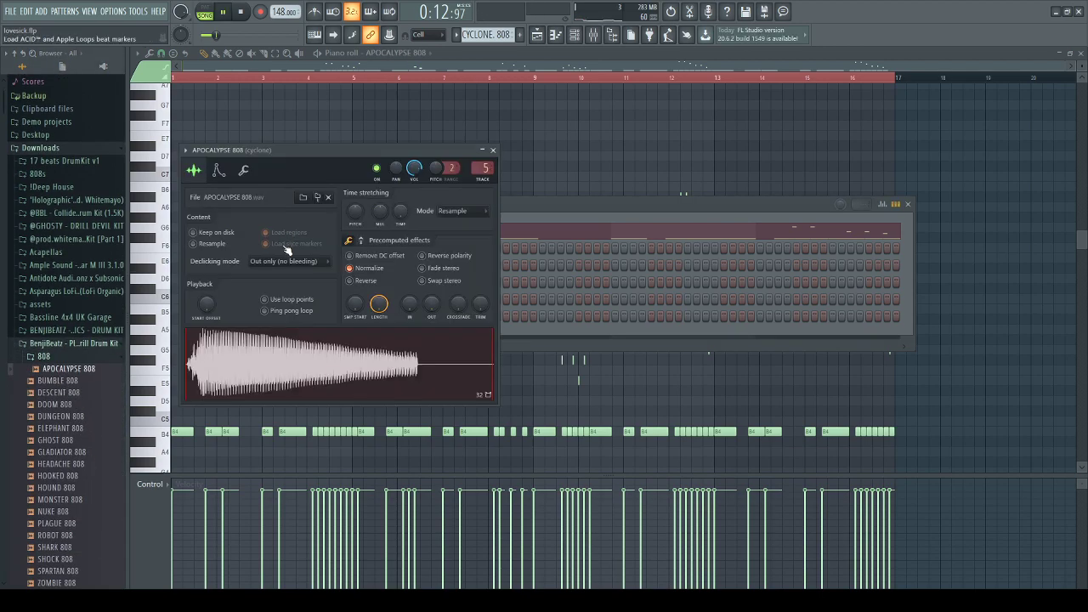
click(244, 174)
click(194, 171)
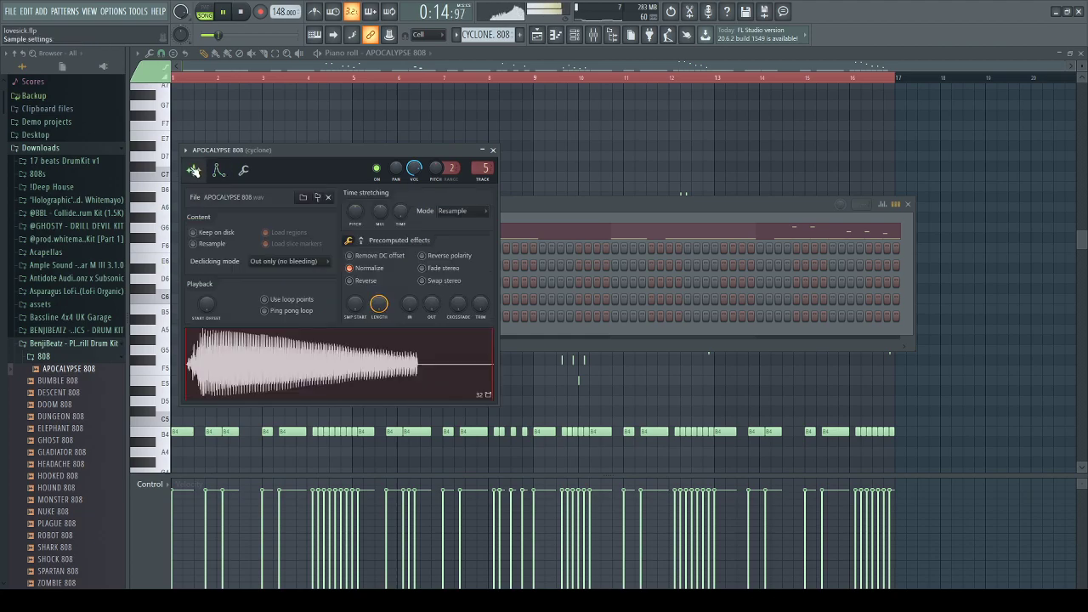
Load the Dirty 808 preset from the FMW 17'S UK DRILL KIT mixer sets onto mixer track 5 and start playback.
key(F5)
key(F9)
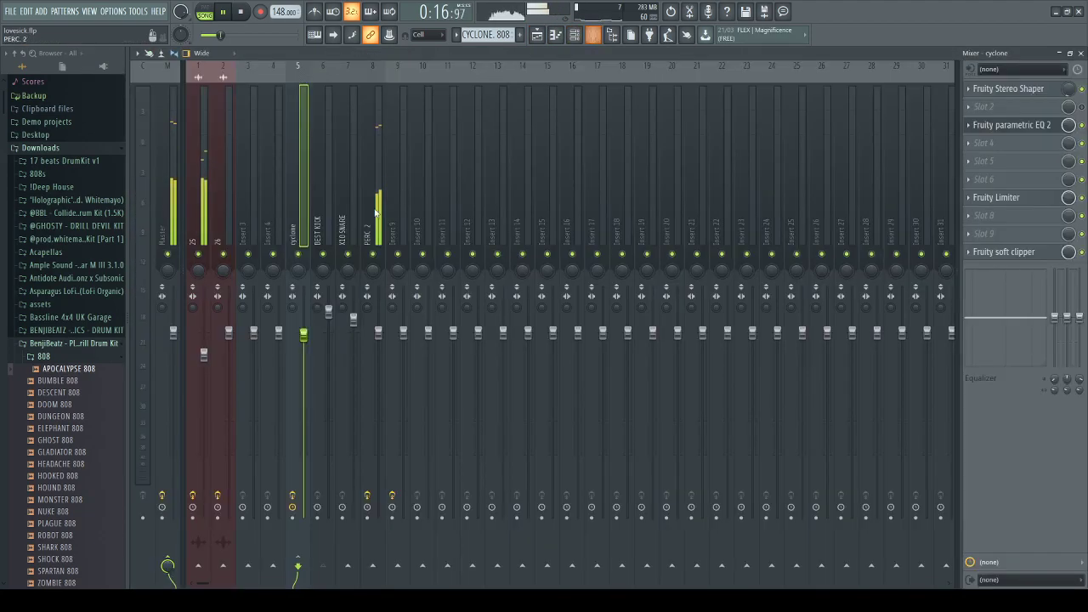
scroll(96, 329, down, 12)
key(space)
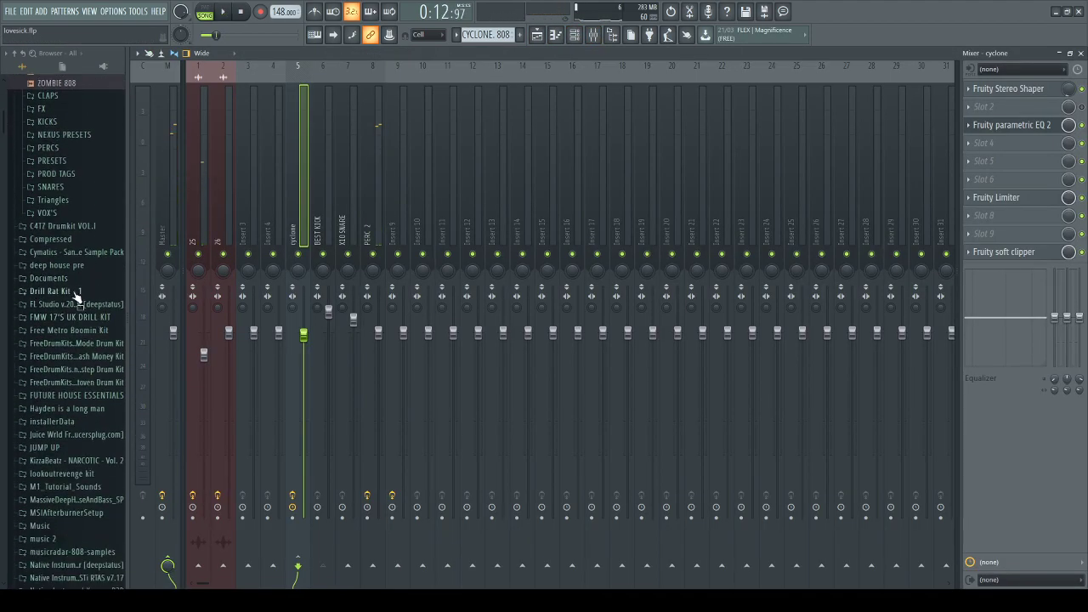
click(79, 305)
click(77, 319)
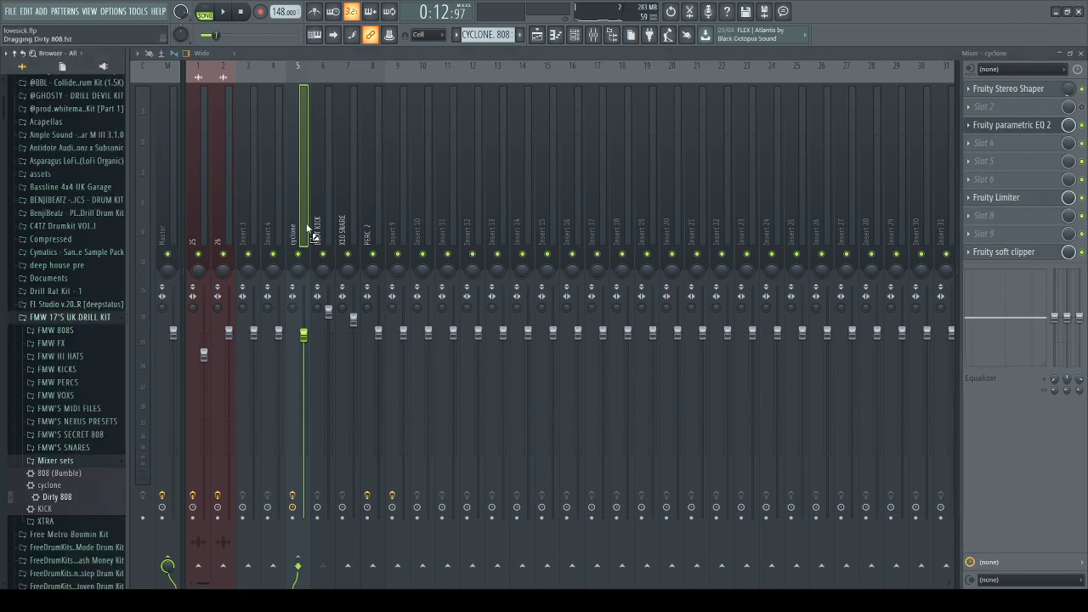
drag(308, 230, 297, 223)
key(space)
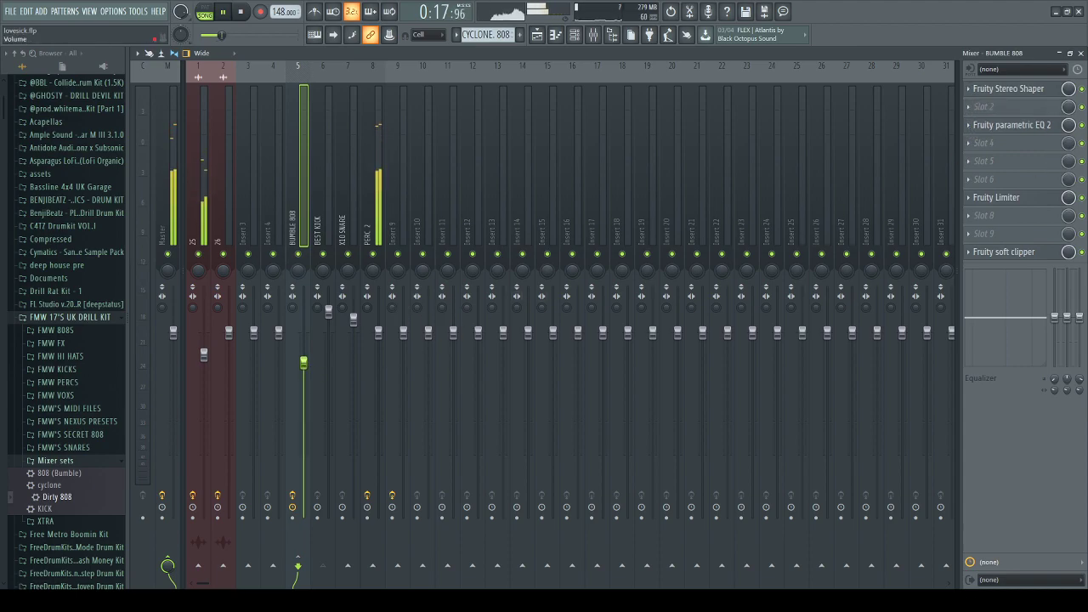
Play the arrangement from bar 17 and transpose the CYCLONE. 808 pattern's main bass notes up to D5, leaving the slide notes in place.
key(F5)
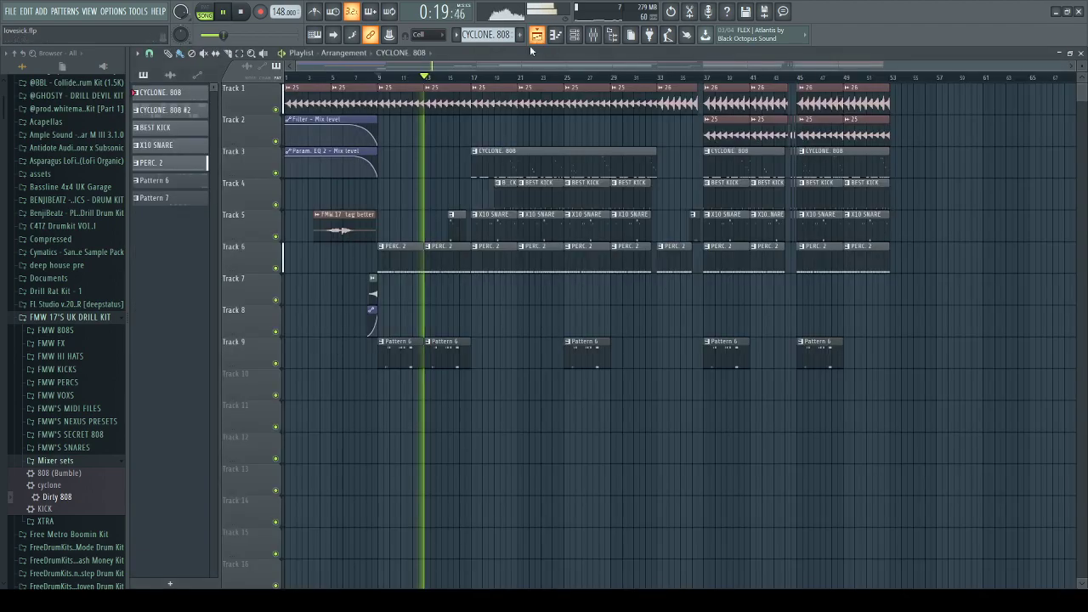
click(476, 78)
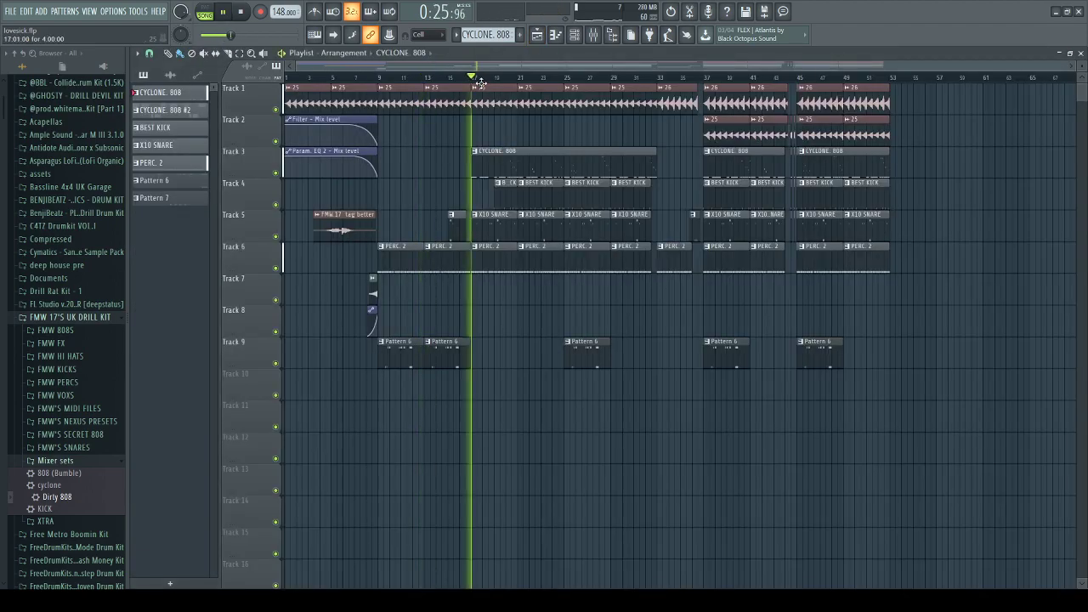
double_click(544, 165)
key(ctrl+a)
key(Up)
key(Up)
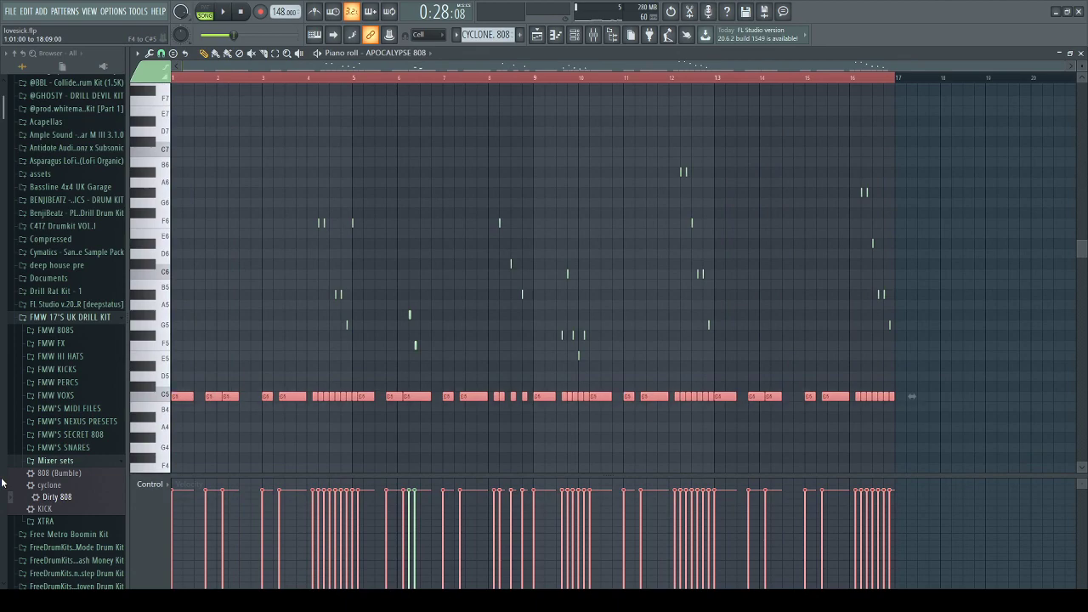
key(Up)
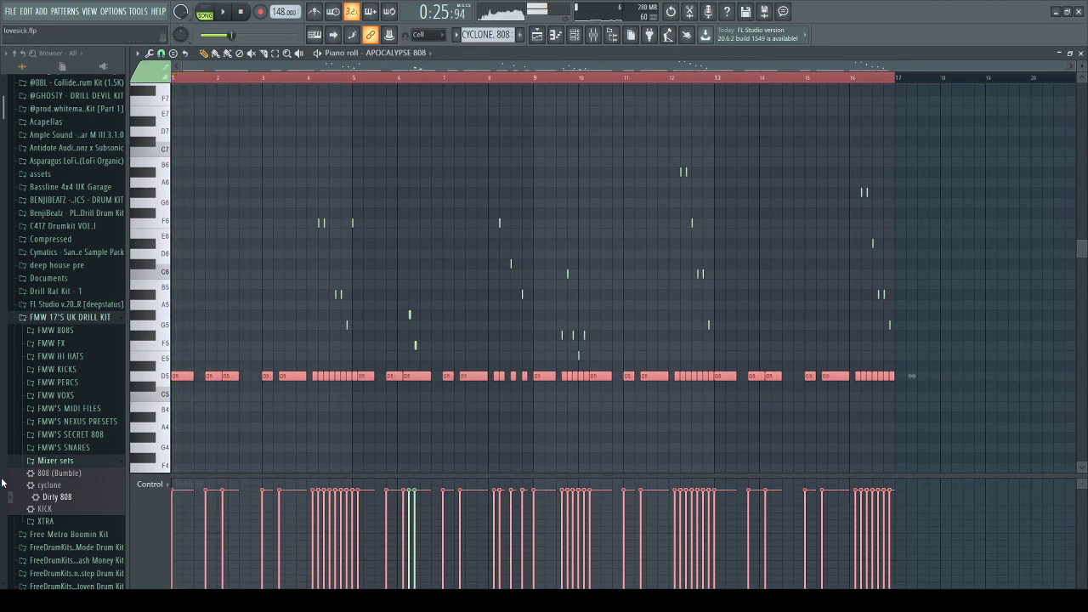
key(ctrl+d)
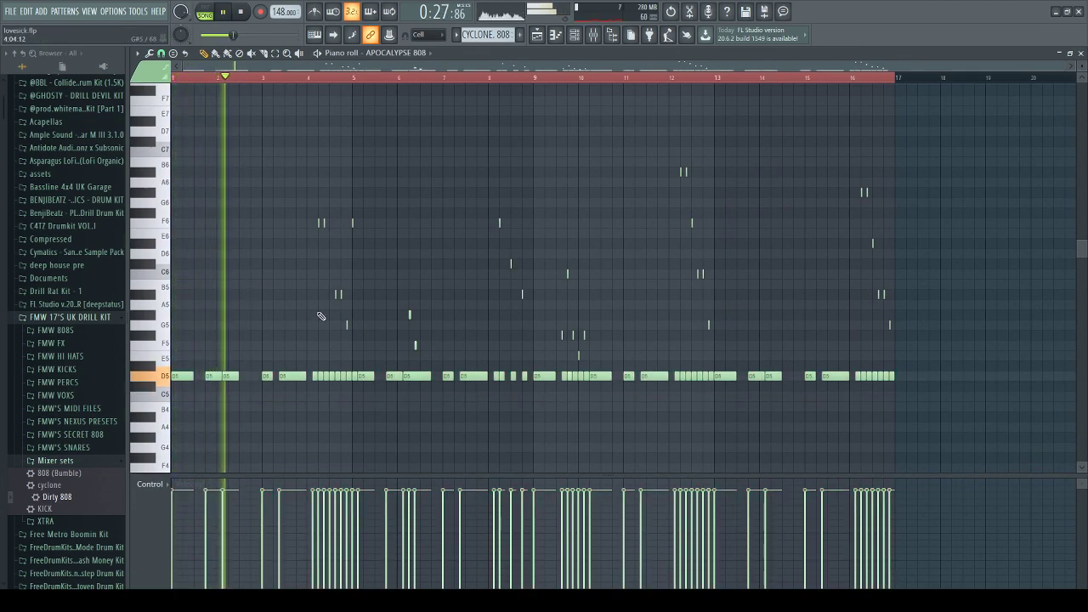
Lower the volume of the 808's mixer track, stop playback and reopen the 808 pattern in the piano roll.
key(F9)
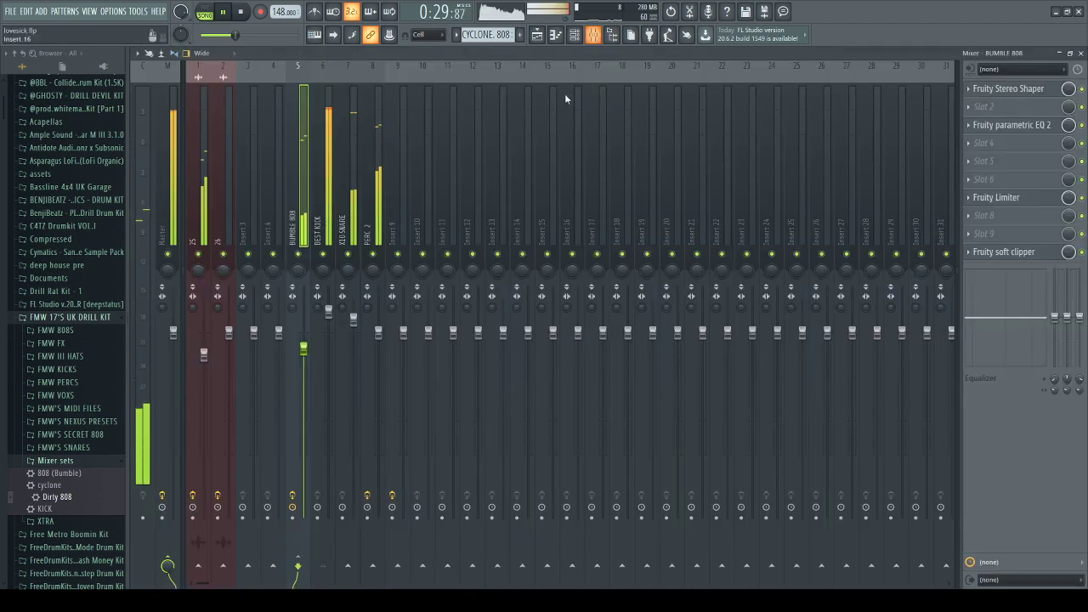
key(space)
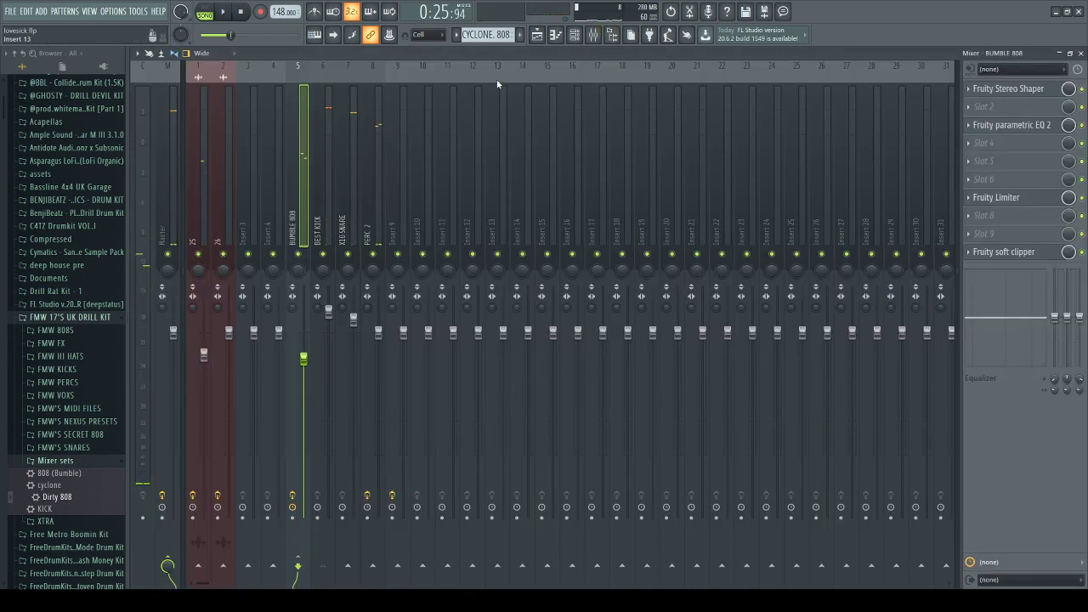
click(557, 34)
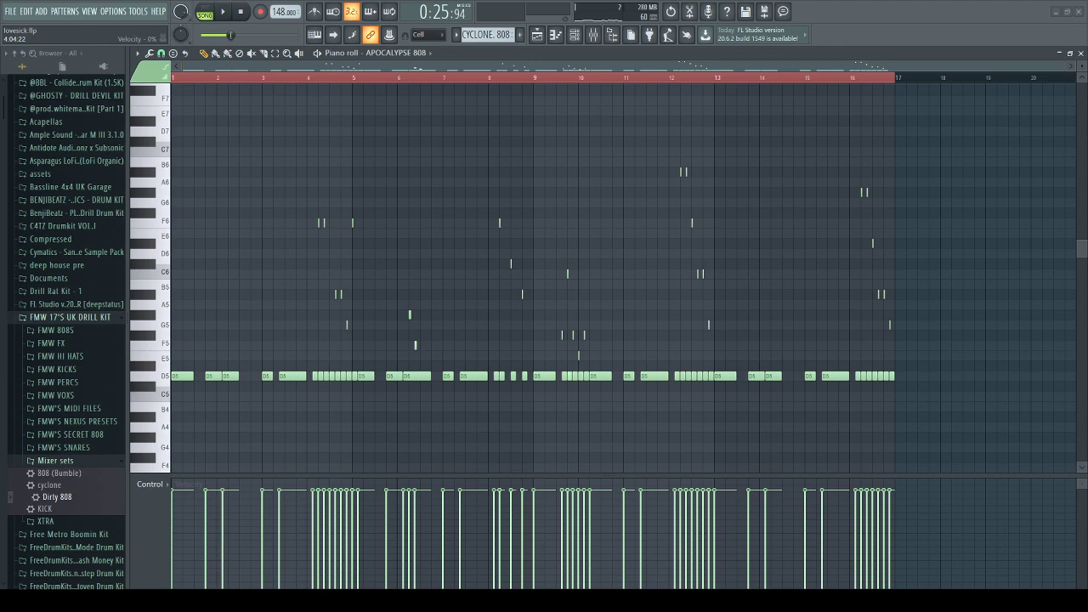
Return to the playlist, play the lovesick arrangement up to its last section around bar 46 and undo the last edit.
click(538, 36)
key(space)
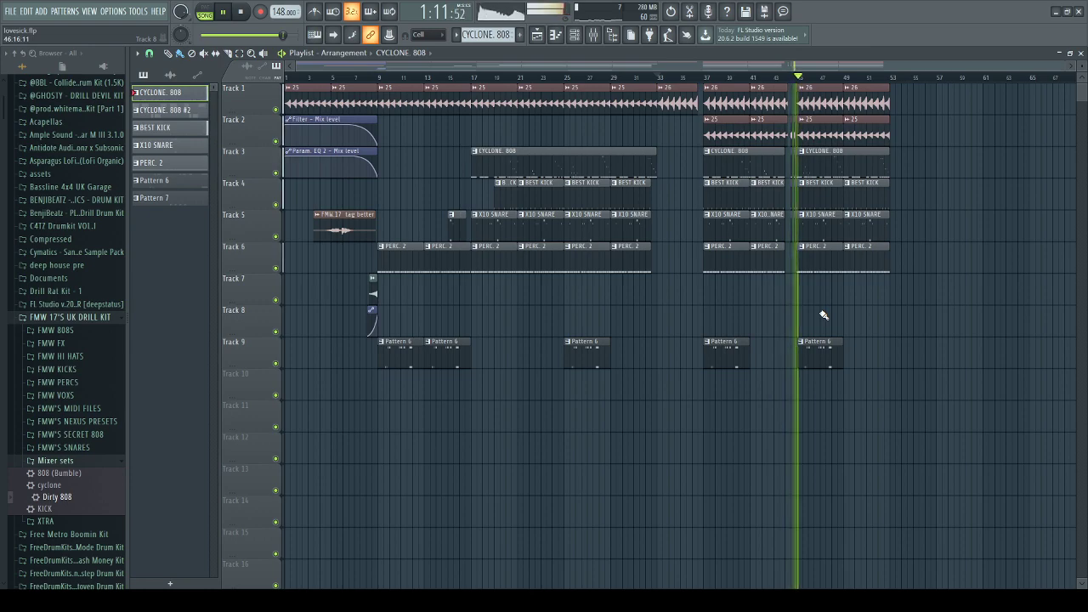
key(space)
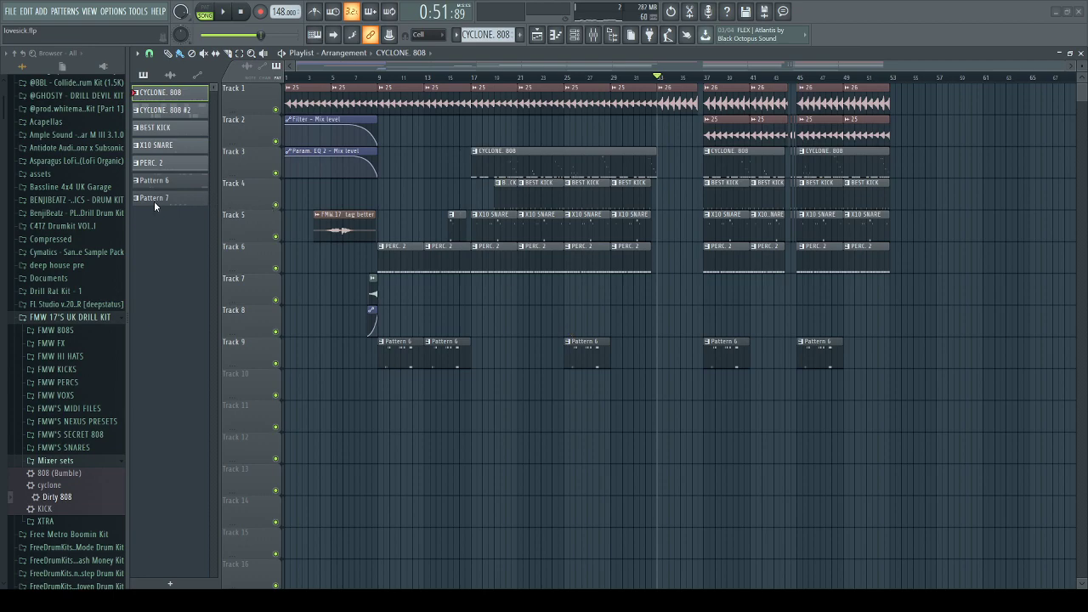
key(ctrl+z)
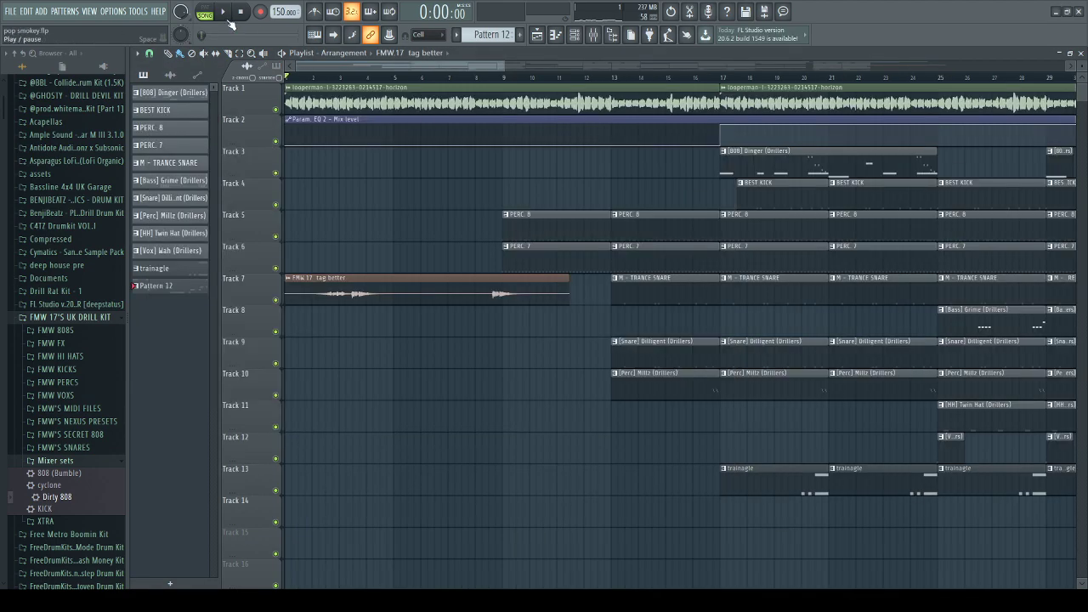
Open the pop smokey project, play its arrangement from bars 17 and 49 and examine the full track layout and patterns.
click(225, 14)
drag(508, 68, 789, 68)
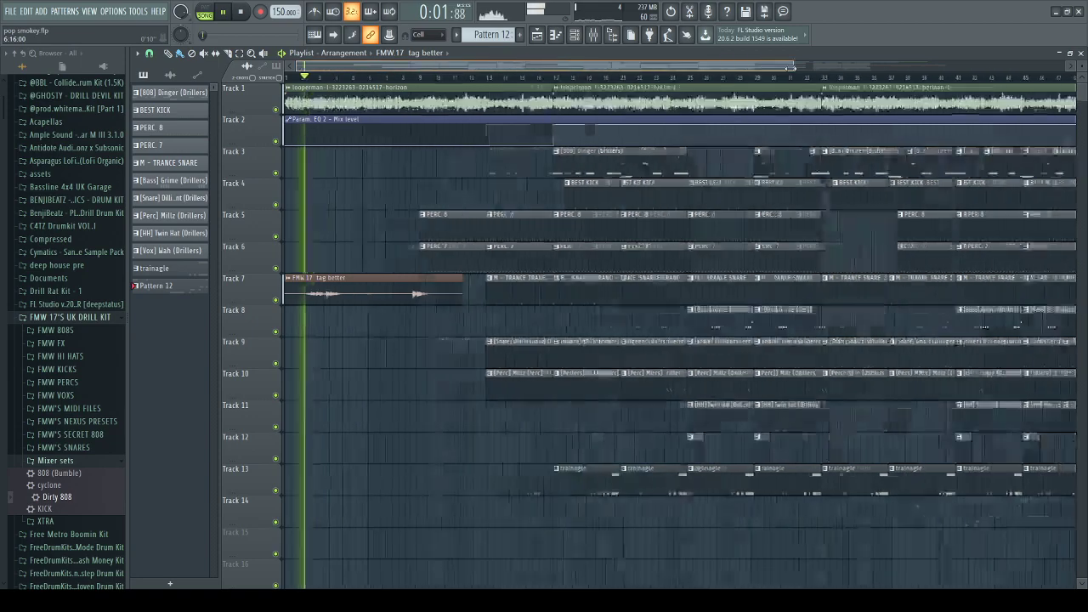
click(415, 75)
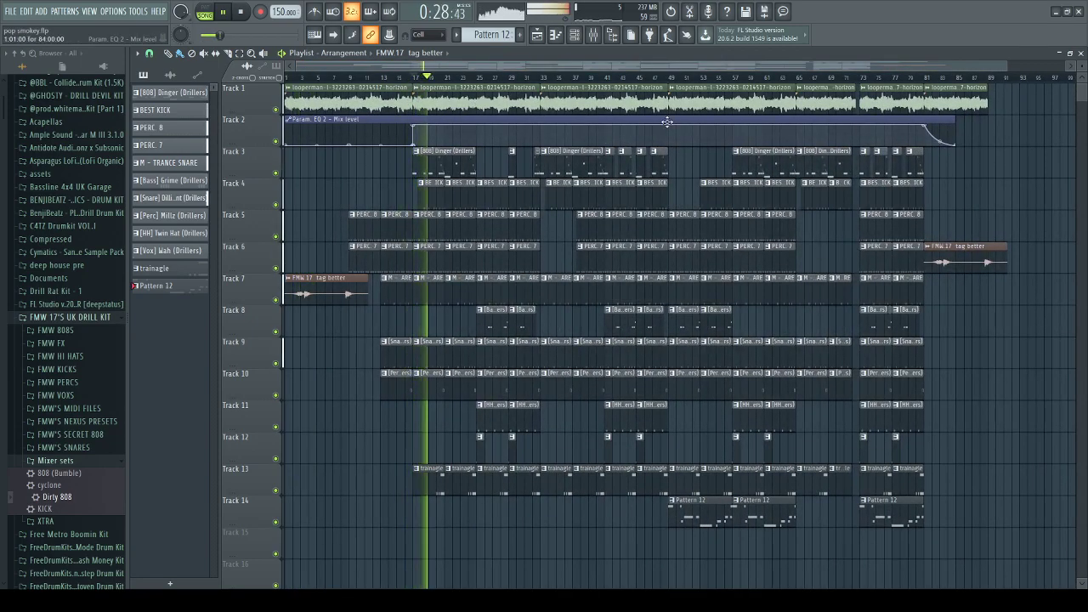
click(672, 76)
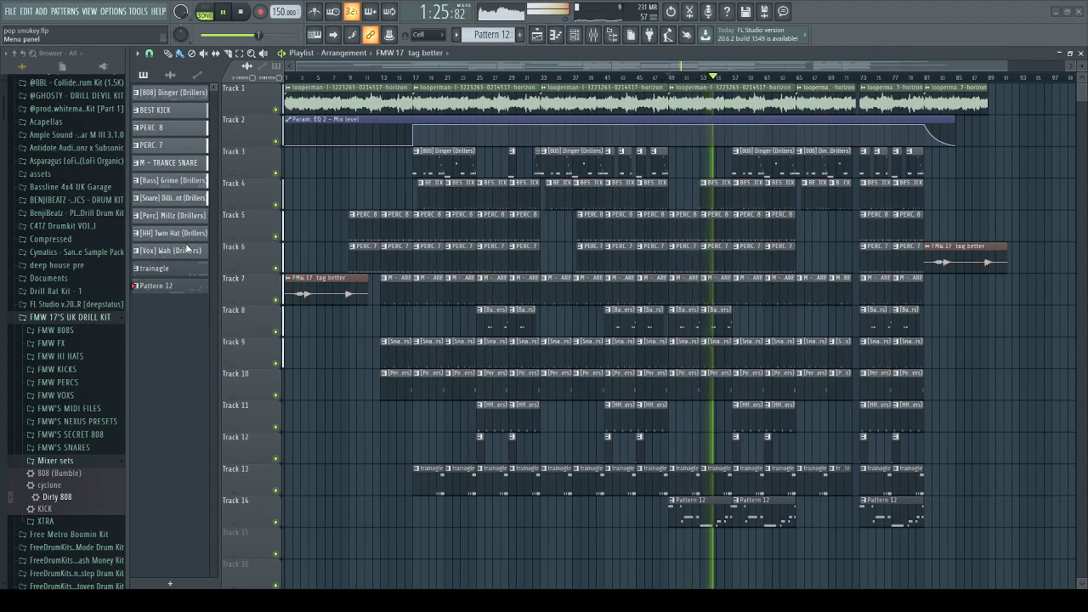
click(163, 199)
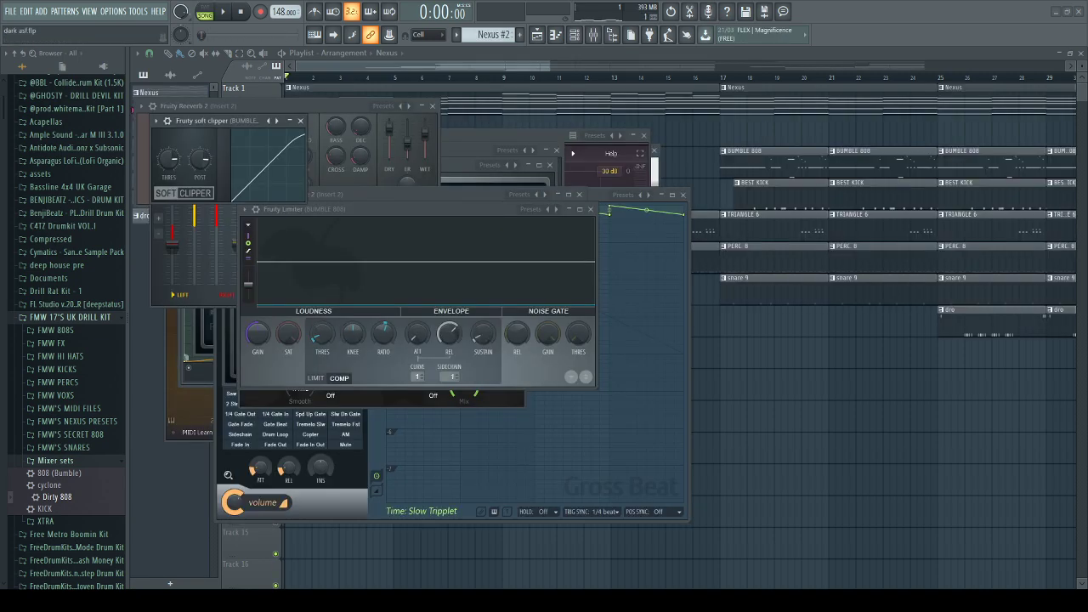
Close the plugin windows of the dark asf project, fit its whole arrangement in the playlist and play it from bar 17.
key(F12)
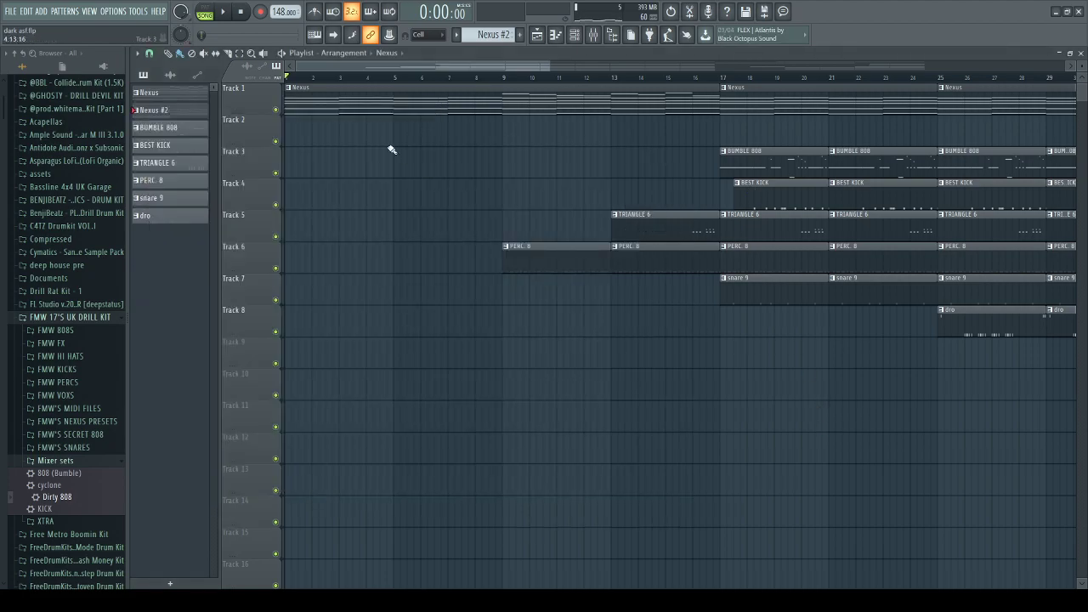
click(224, 11)
drag(549, 65, 1069, 65)
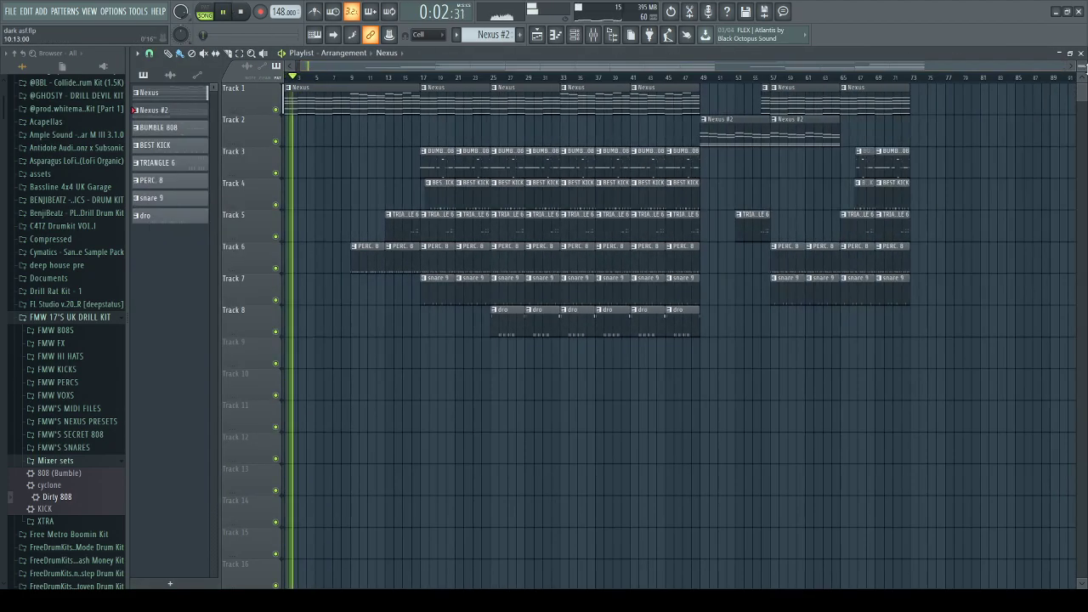
click(425, 80)
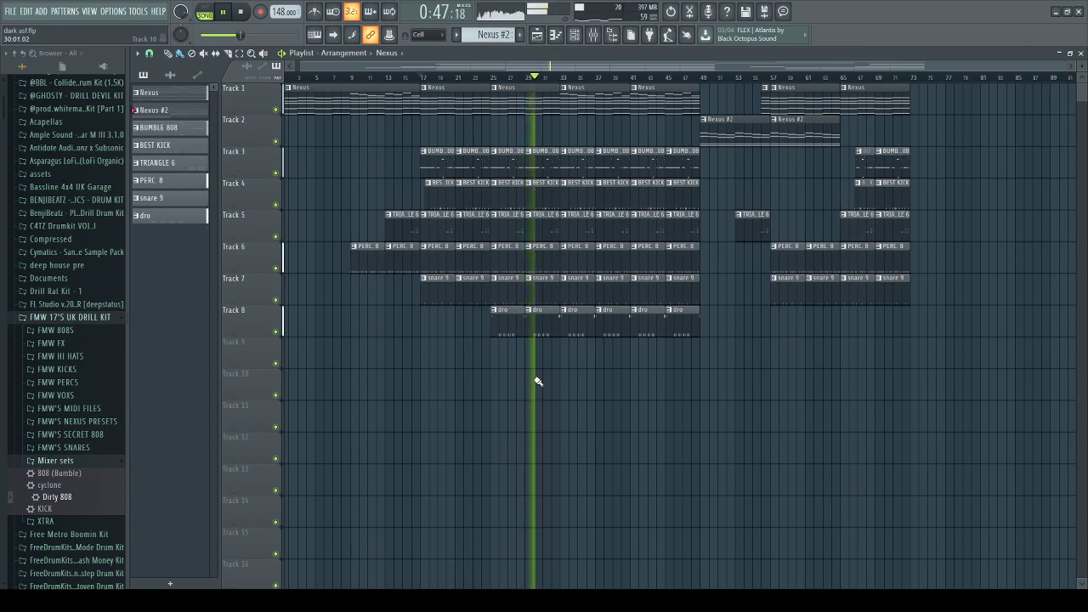
Select the PERC. 8 pattern, check the channel rack briefly, and play the arrangement's breakdown from around bar 48.
click(551, 266)
click(574, 35)
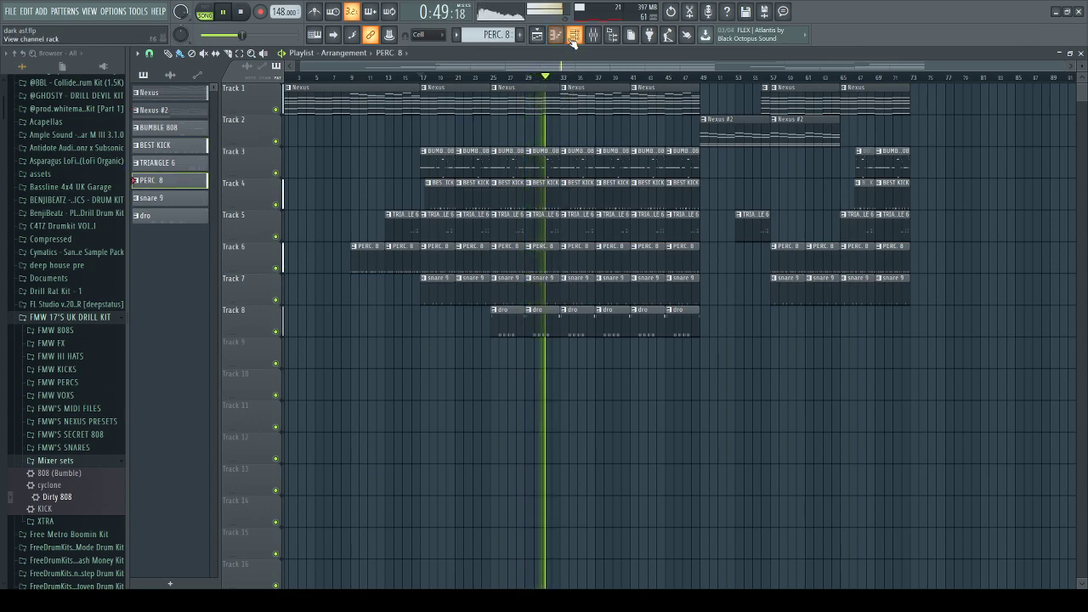
key(F6)
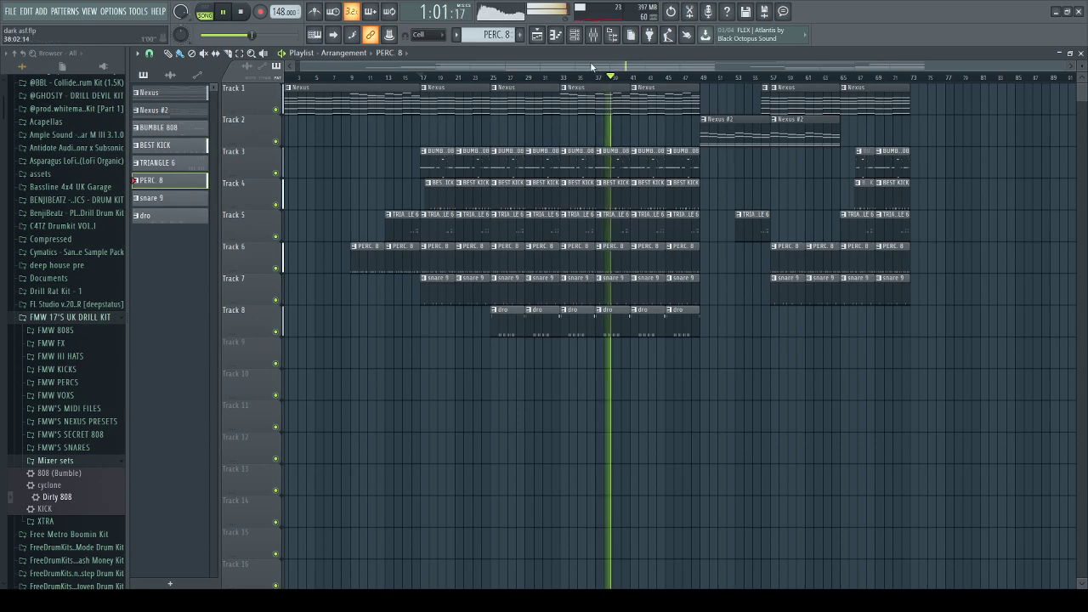
drag(608, 66, 677, 64)
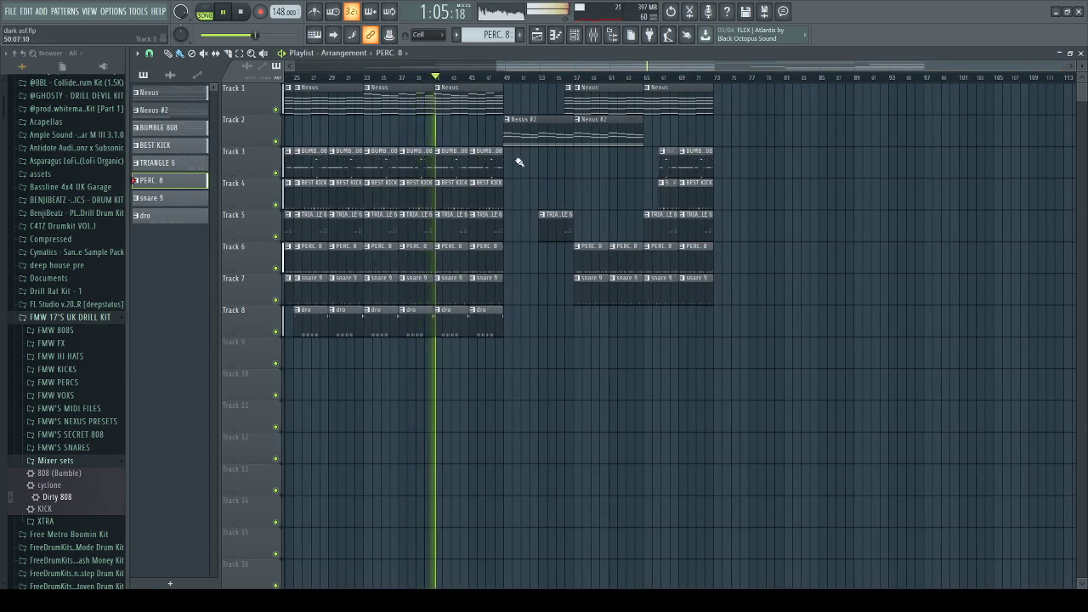
click(495, 77)
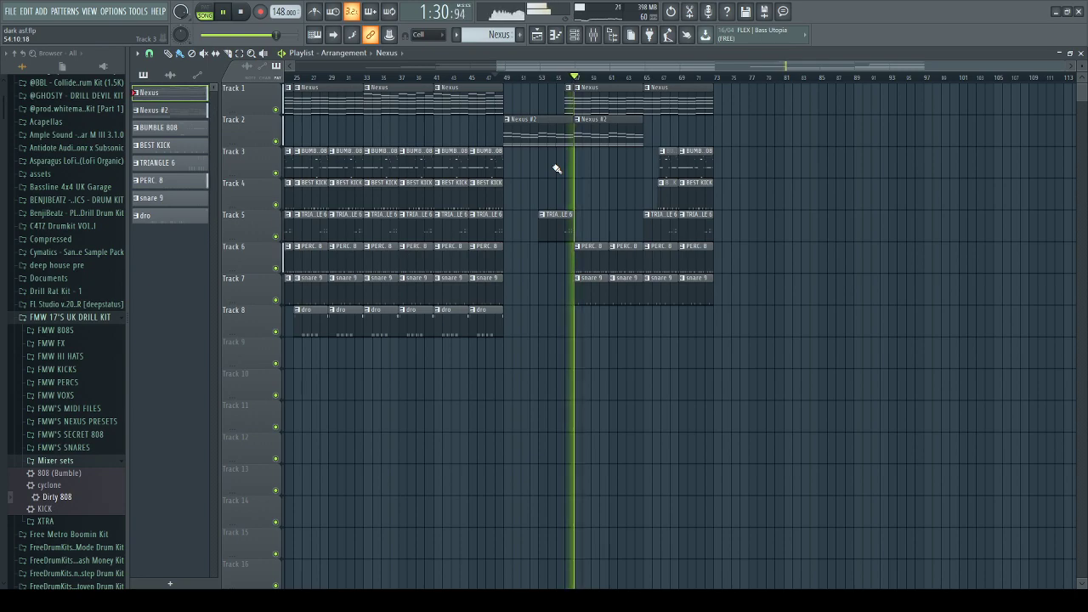
Copy the Nexus clip at bar 65 to Track 2 and duplicate the bar 69 clips on Tracks 3 to 7 twice, up to bar 81.
drag(686, 120, 653, 120)
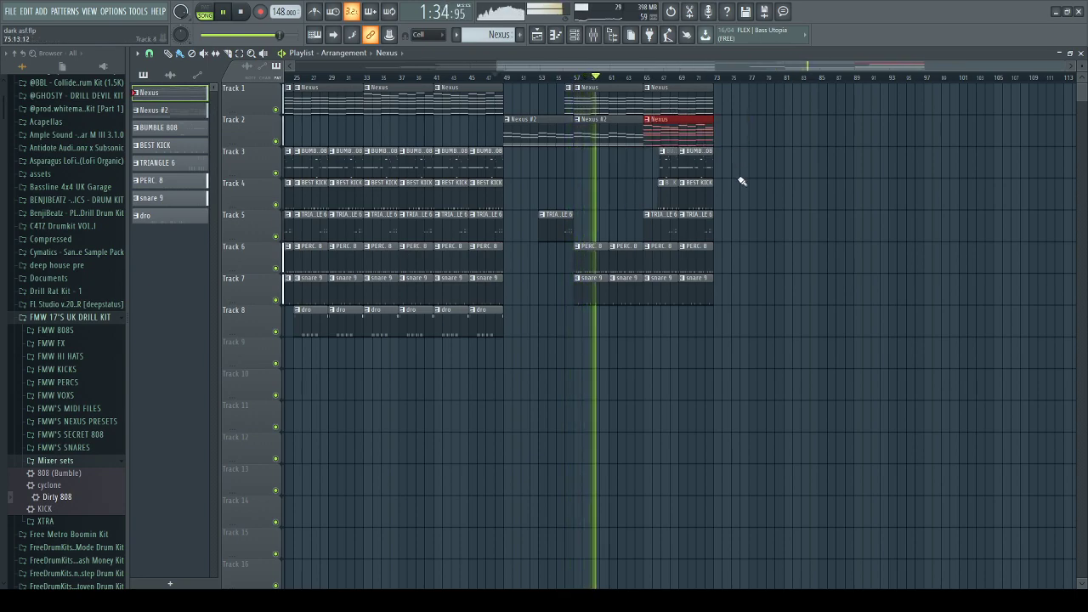
drag(722, 148, 689, 331)
key(ctrl+b)
key(ctrl+b)
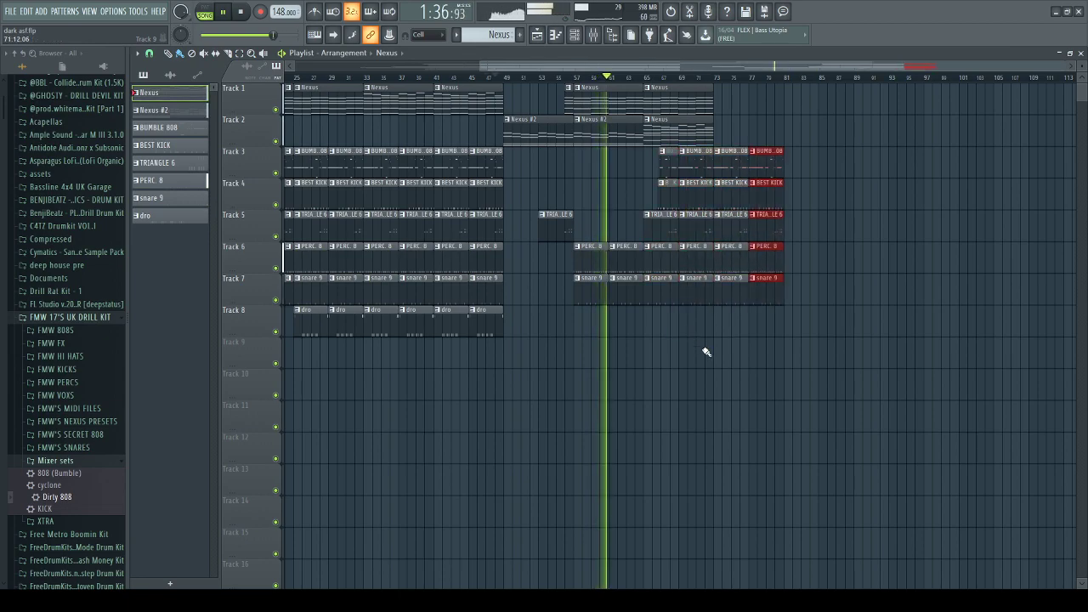
key(ctrl+d)
Duplicate the Nexus clips on Tracks 1 and 2 from bar 65 to bar 73.
drag(739, 92, 680, 136)
key(ctrl+b)
key(ctrl+d)
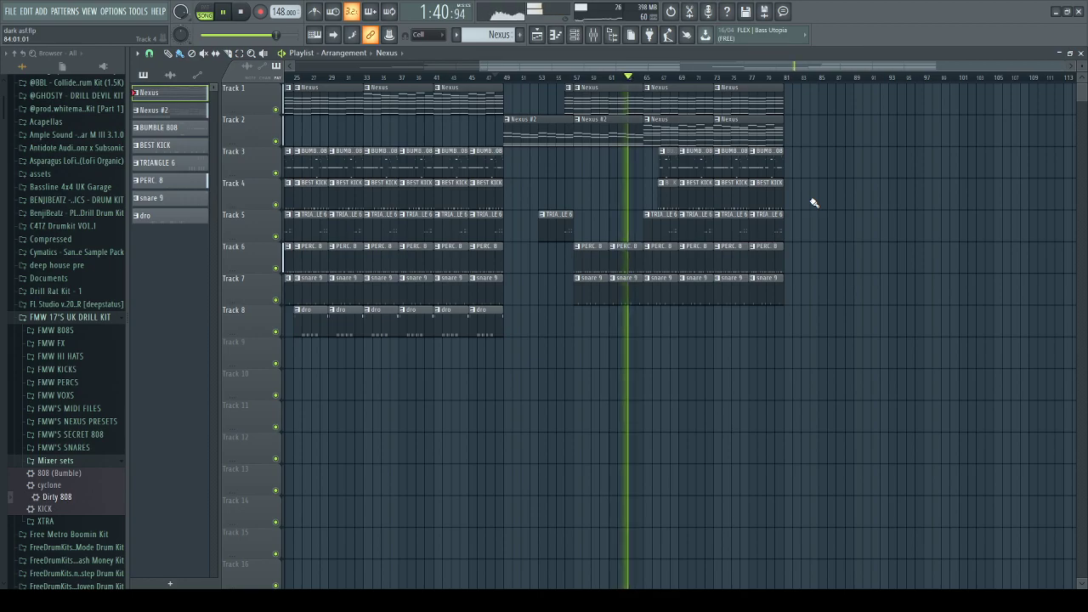
View the snare 9 pattern in the piano roll and return to the playlist.
double_click(674, 286)
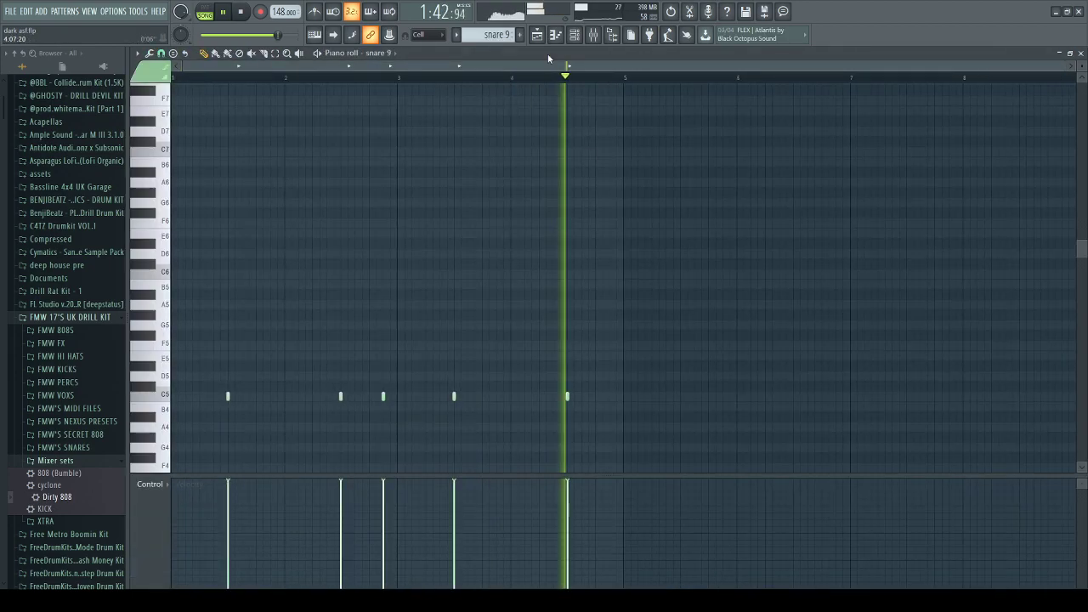
click(558, 38)
scroll(621, 97, down, 3)
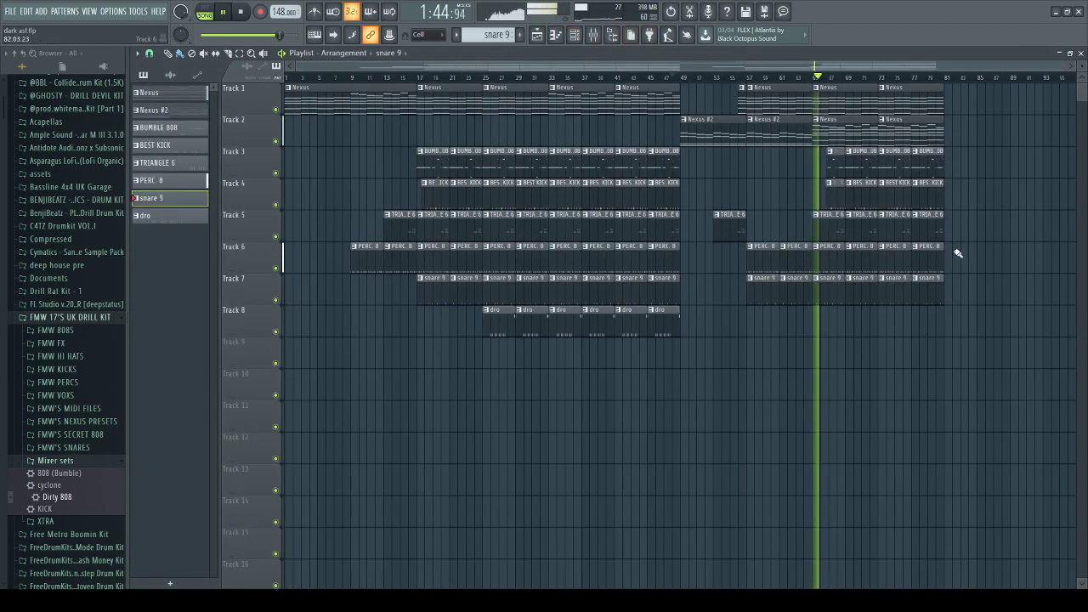
Copy a Nexus #2 clip to Track 8 at bar 81 and duplicate the bar 73 to 81 clips of Tracks 1 to 7 after themselves.
scroll(964, 253, up, 3)
scroll(978, 259, up, 1)
drag(530, 126, 1015, 294)
scroll(992, 125, down, 3)
drag(987, 84, 906, 296)
key(ctrl+v)
key(ctrl+z)
key(ctrl+b)
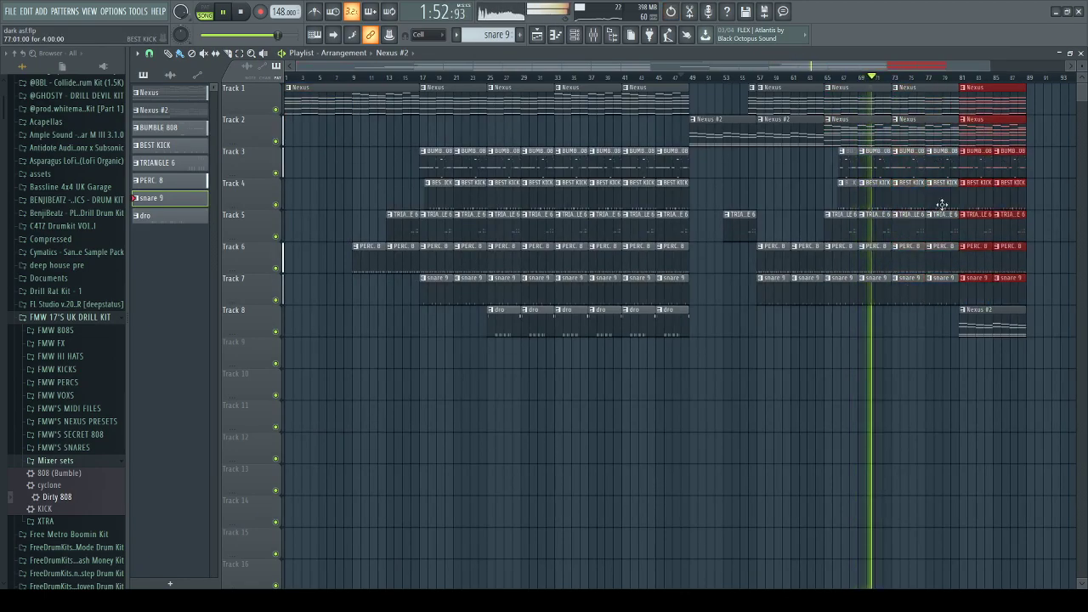
click(1039, 189)
Duplicate all clips of bars 81 to 89 on Tracks 1 to 8 up to bar 97 and stop playback.
scroll(1071, 318, down, 5)
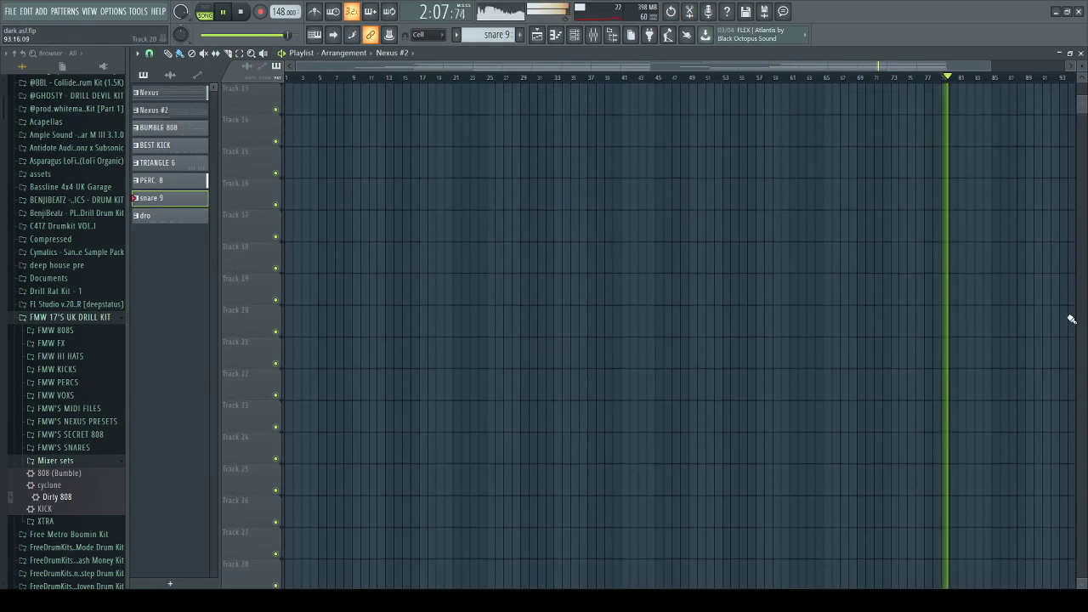
scroll(1071, 318, up, 3)
scroll(1071, 318, up, 4)
scroll(1071, 318, down, 3)
scroll(1062, 323, up, 2)
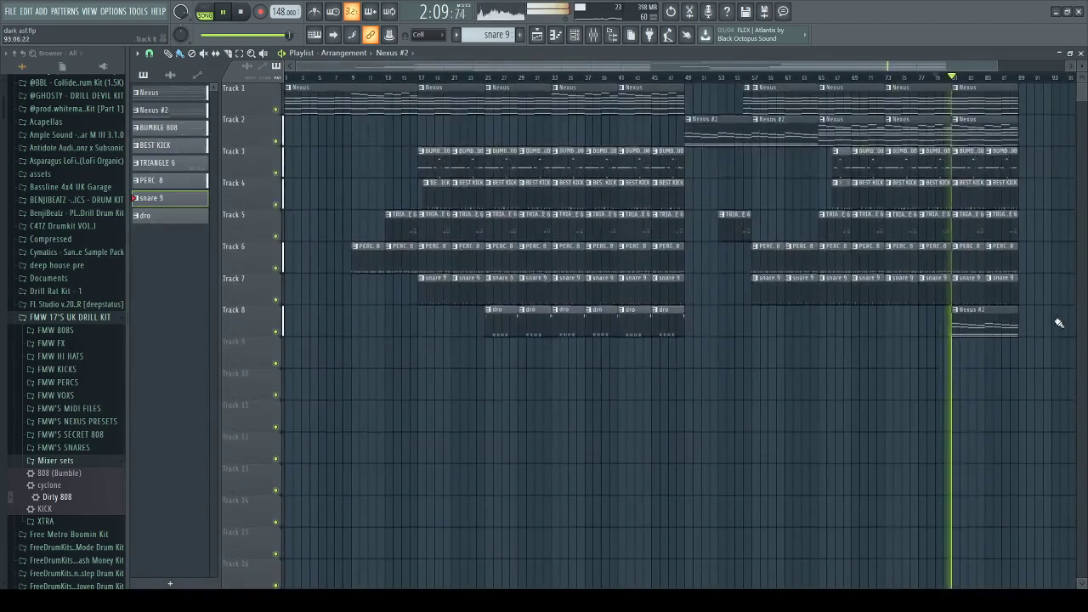
scroll(1041, 357, up, 5)
drag(810, 116, 573, 352)
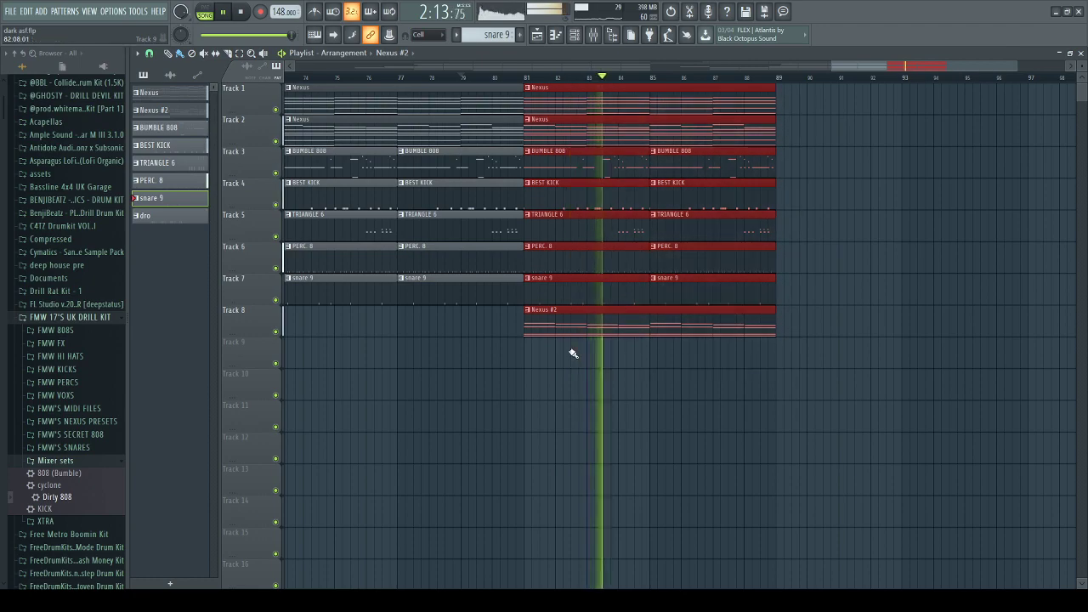
key(ctrl+b)
key(space)
scroll(779, 561, down, 3)
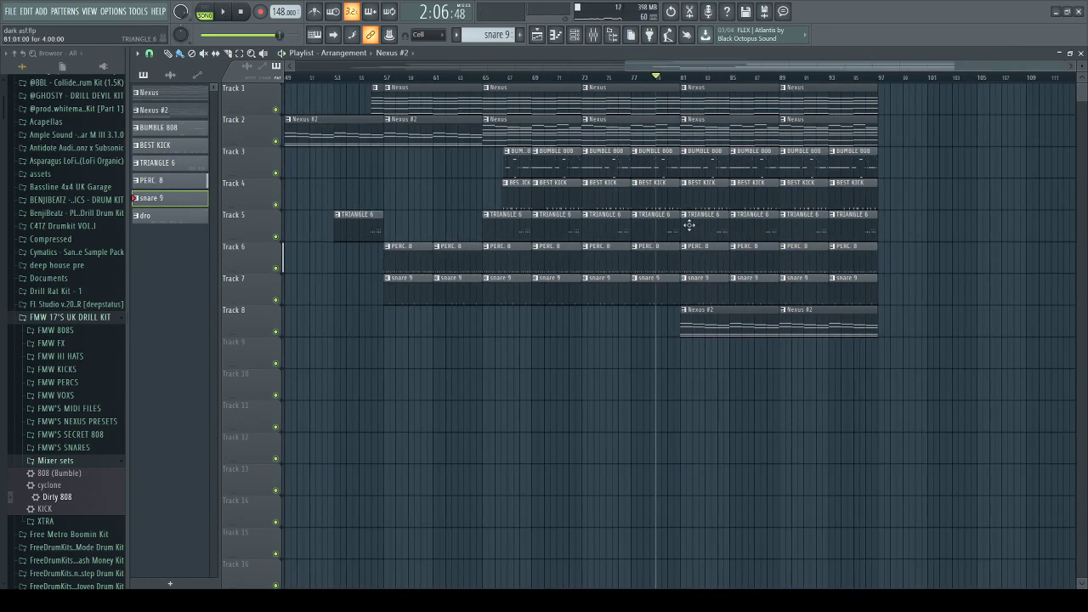
scroll(470, 355, down, 3)
scroll(115, 114, up, 1)
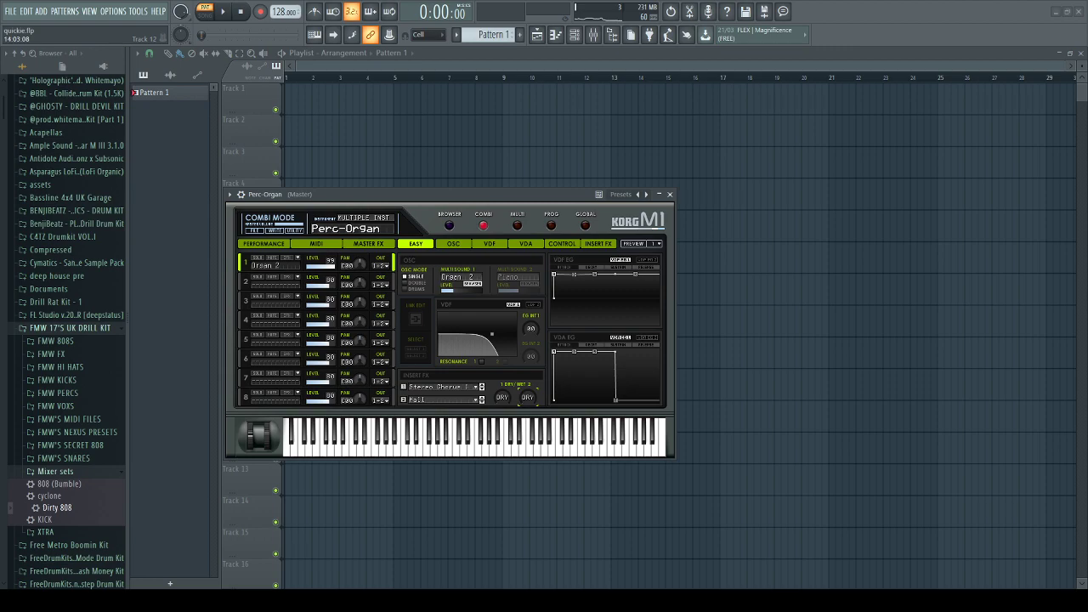
Play Pattern 1 of the quickie project, then check its Perc-Organ piano roll, channel rack and mixer.
key(Escape)
key(space)
click(554, 37)
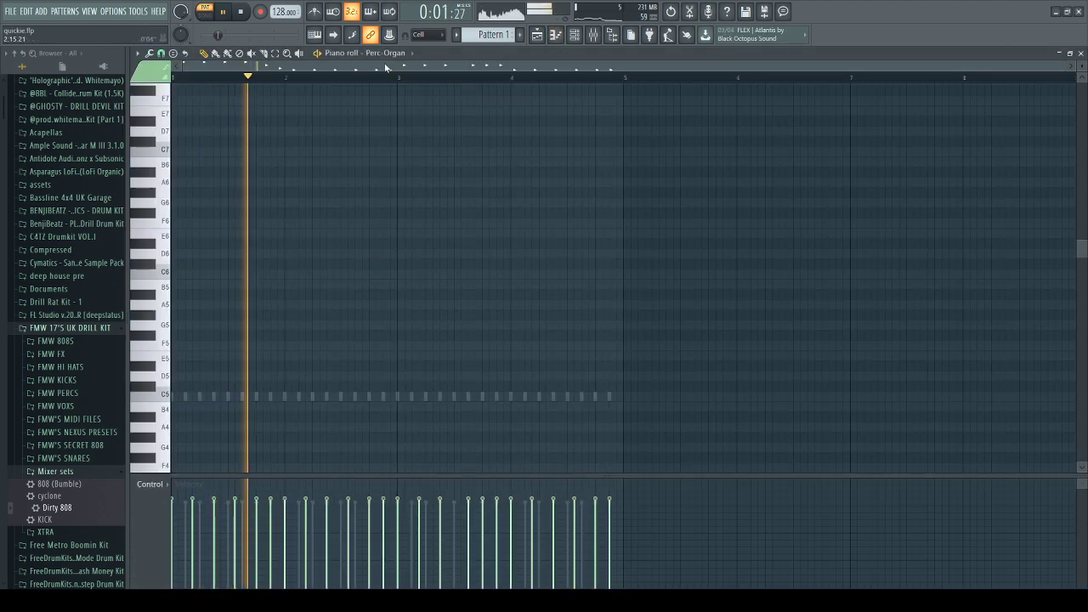
key(space)
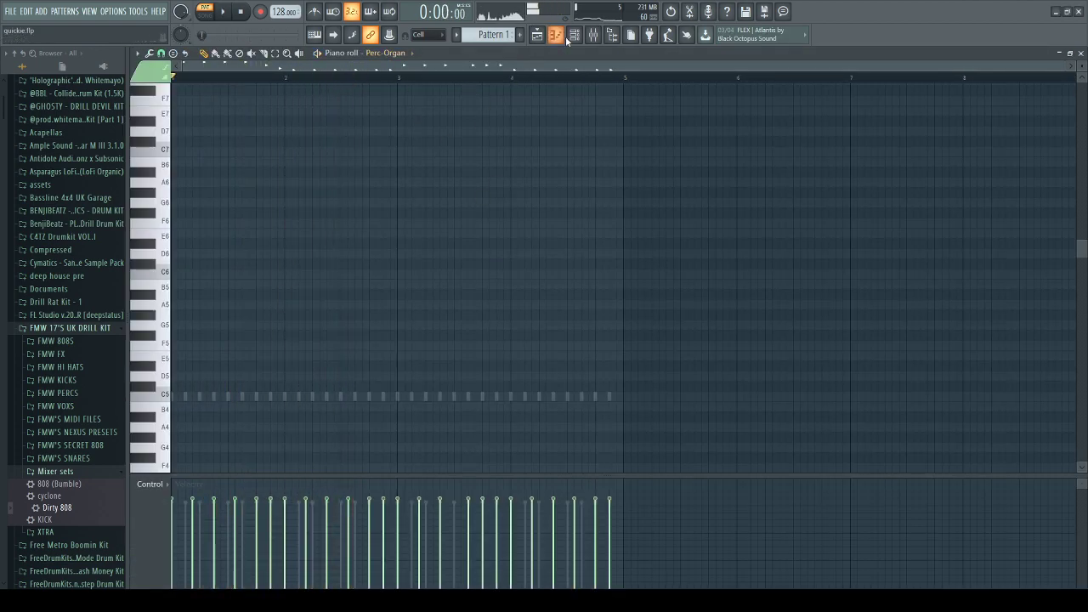
click(573, 35)
click(587, 37)
Open the Perc-Organ channel's KORG M1, filter its browser by Organ, cancel the browser and return to the piano roll.
click(294, 300)
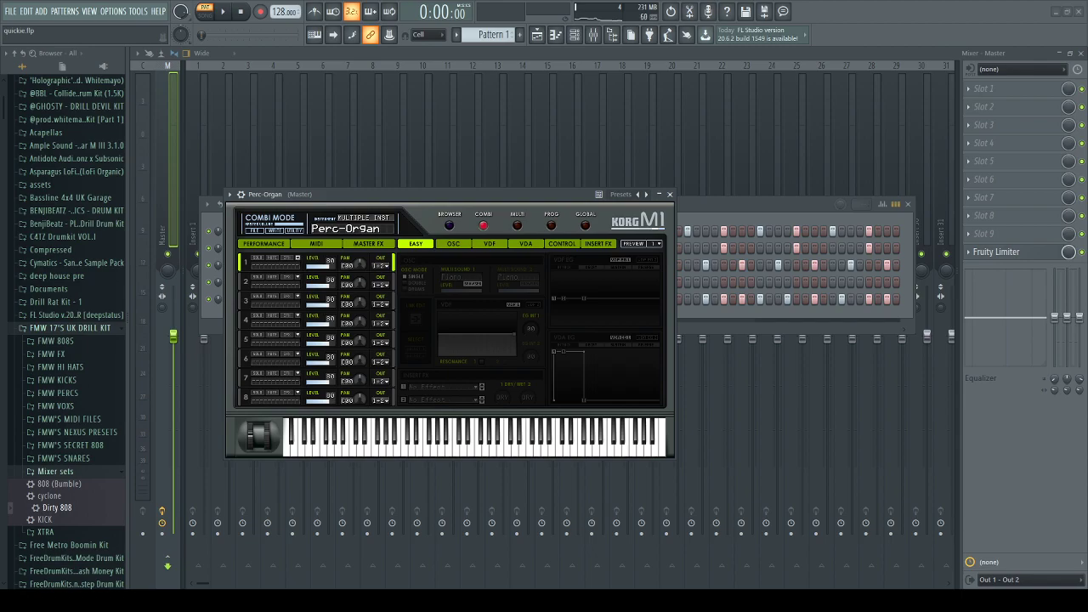
click(449, 225)
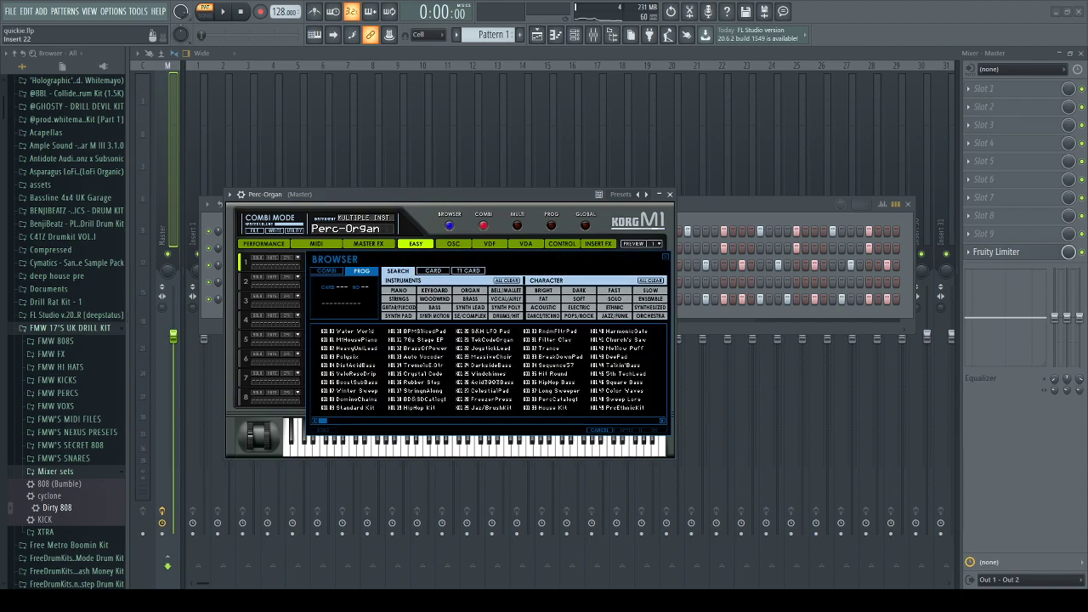
click(470, 290)
click(599, 430)
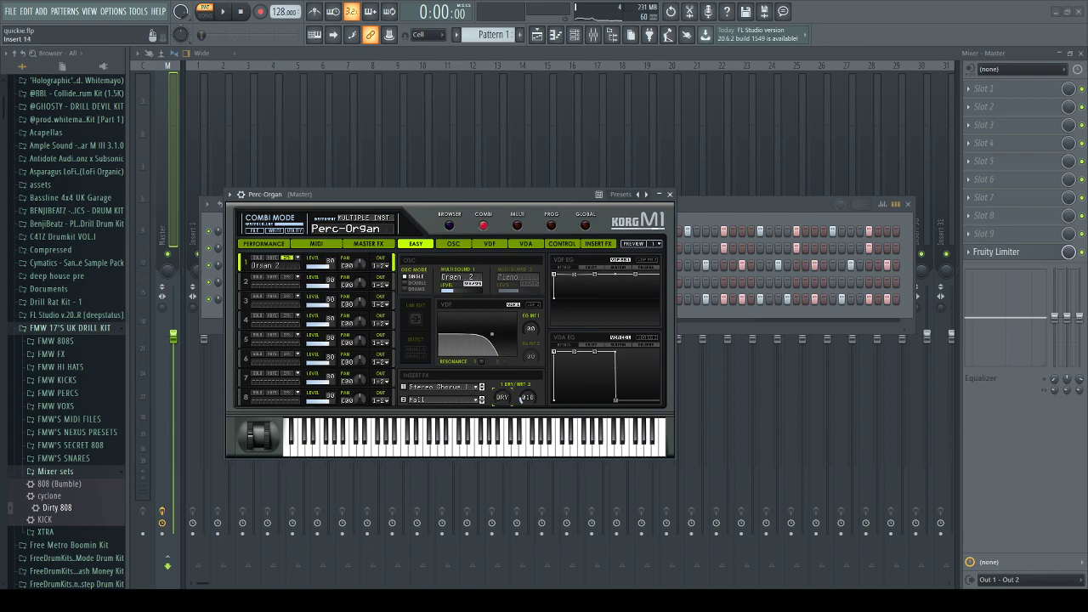
key(F7)
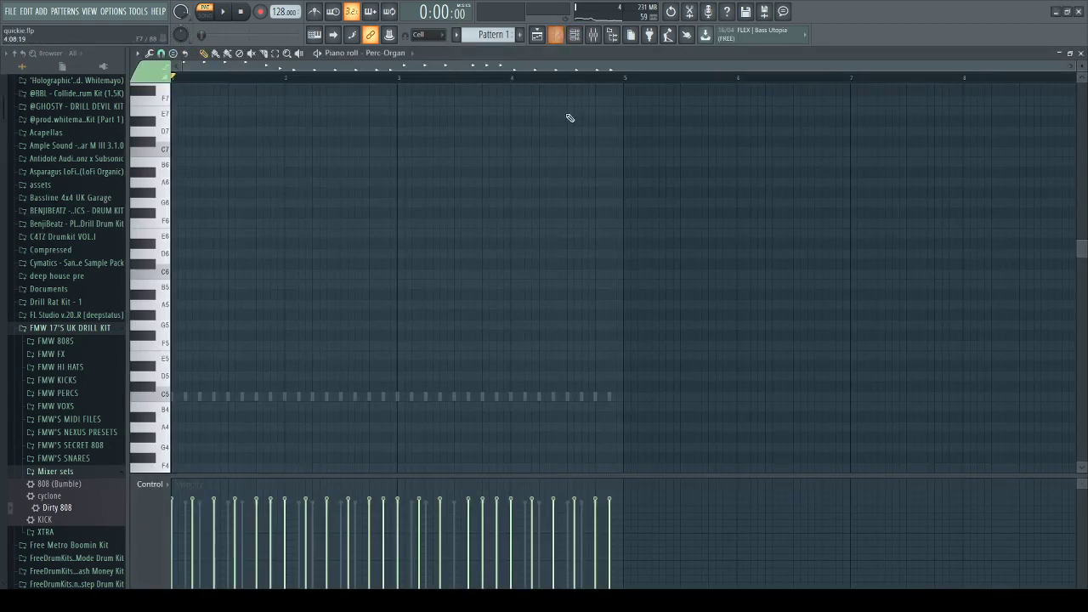
Play the pattern, route the Perc-Organ channel to mixer track 6 and lower that track's volume.
key(space)
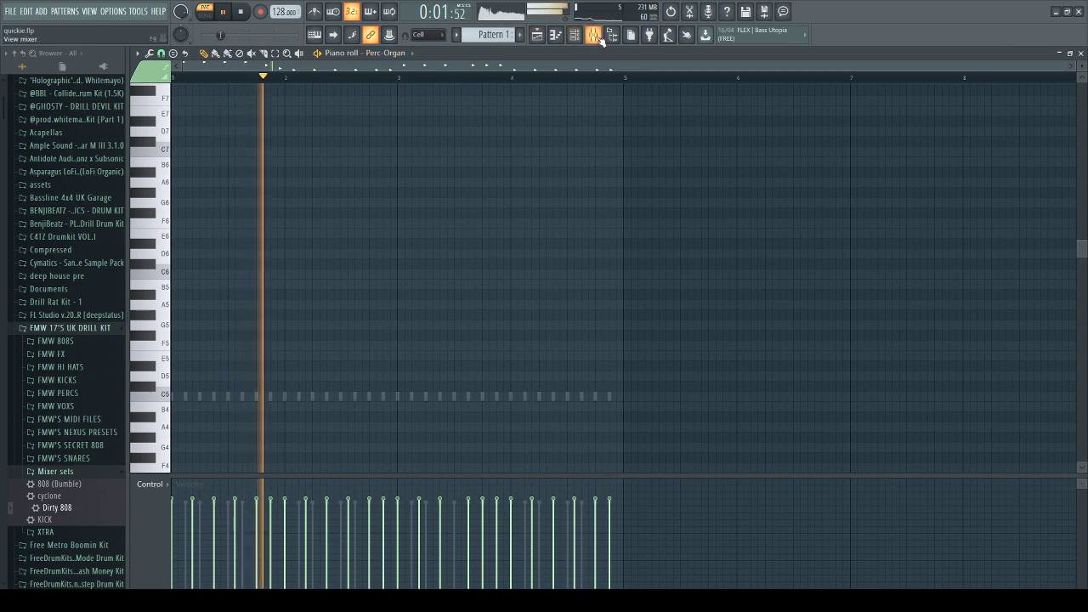
key(F9)
click(200, 175)
click(331, 181)
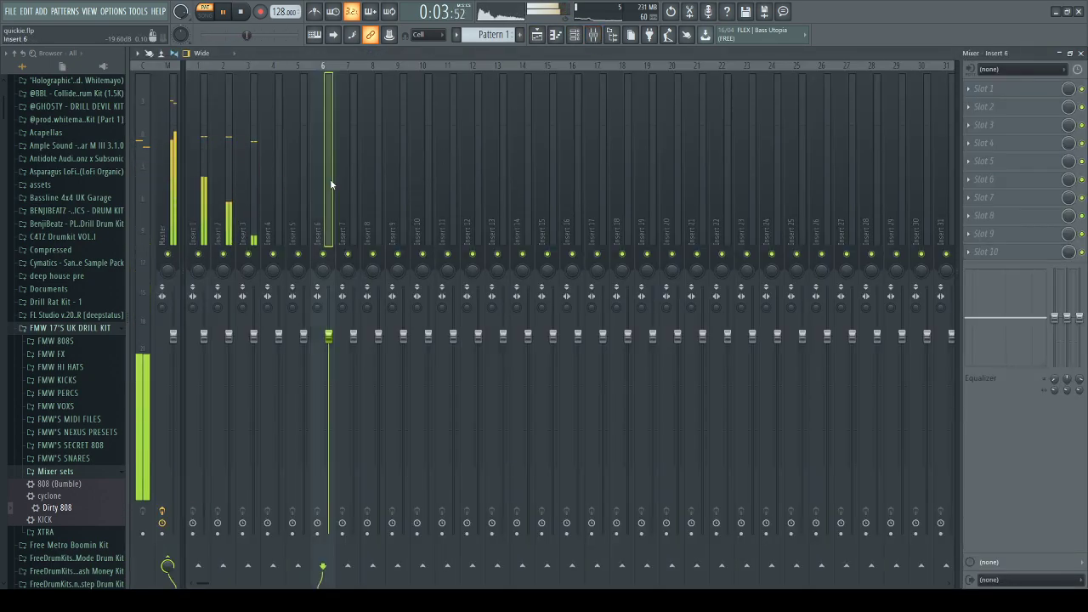
key(ctrl+l)
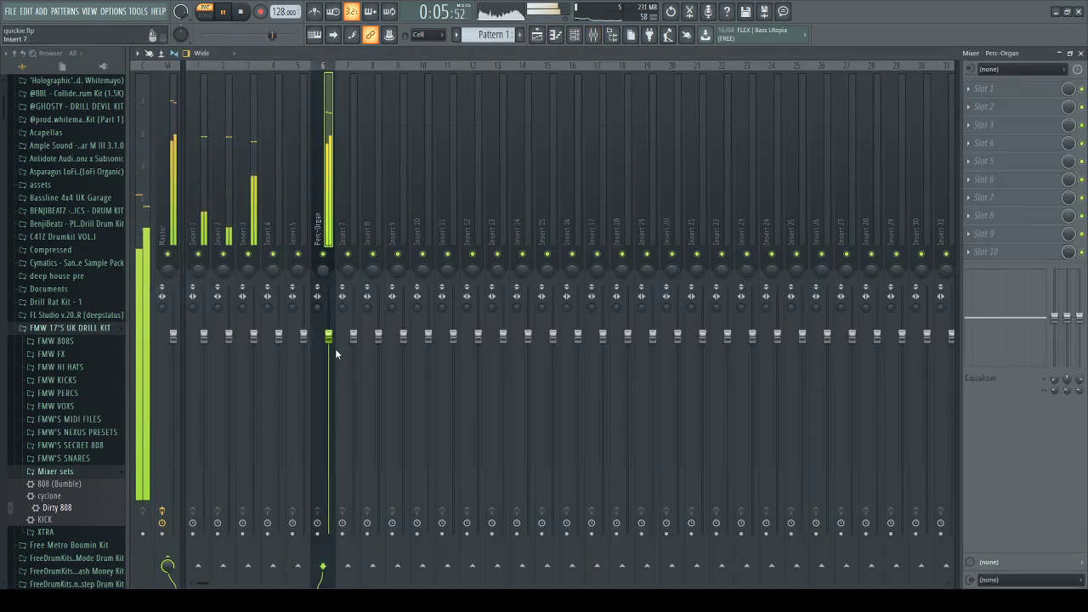
drag(329, 337, 329, 372)
key(F5)
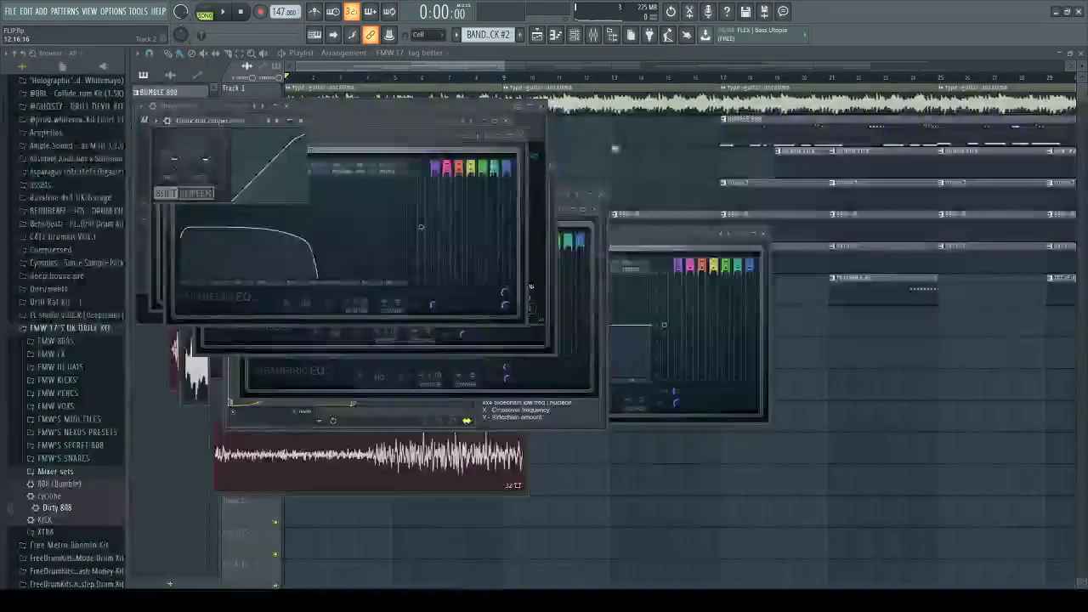
Play the FLIP project, fit its full arrangement in the playlist, listen from around bar 15 and stop playback.
click(225, 12)
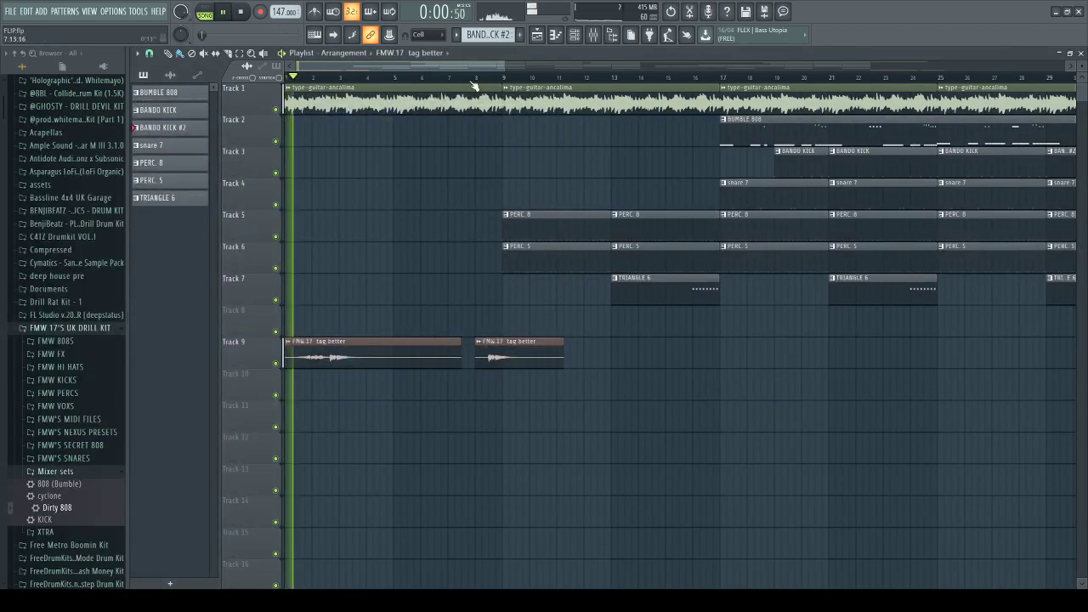
drag(503, 67, 835, 108)
scroll(1045, 139, down, 2)
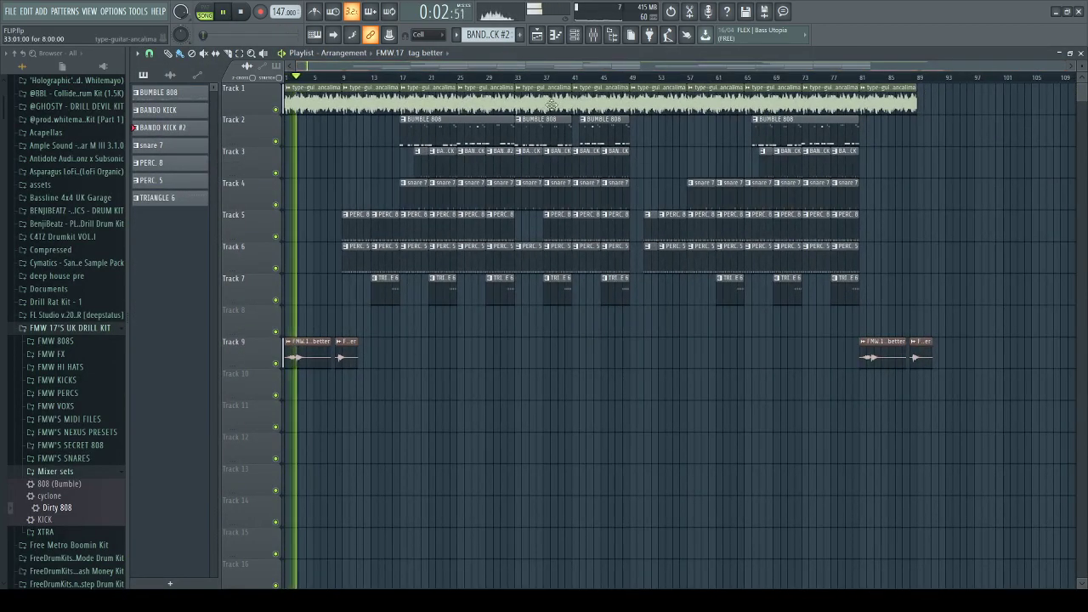
click(388, 74)
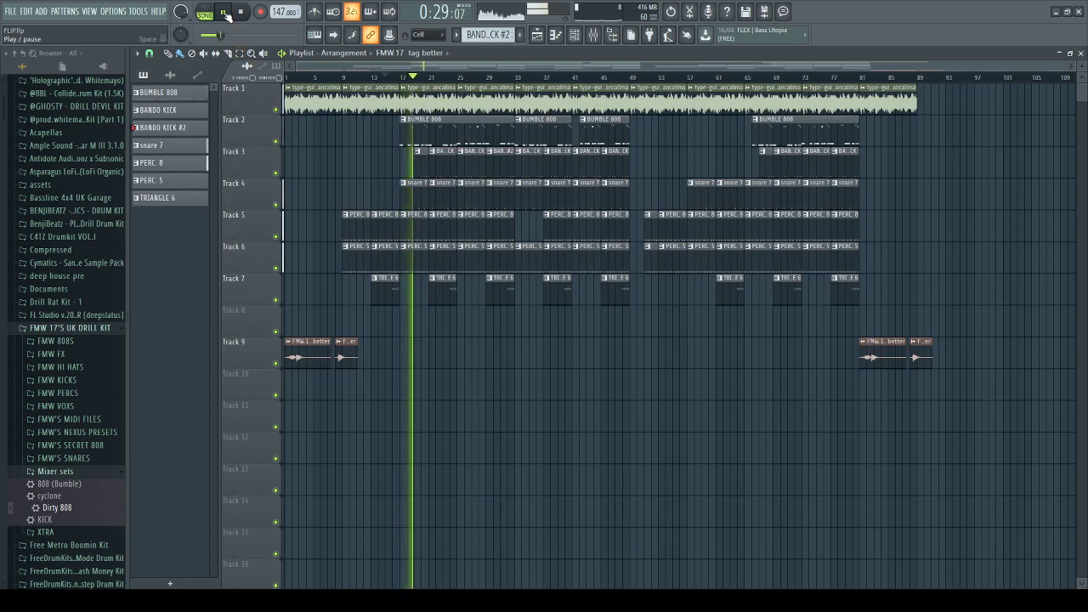
key(space)
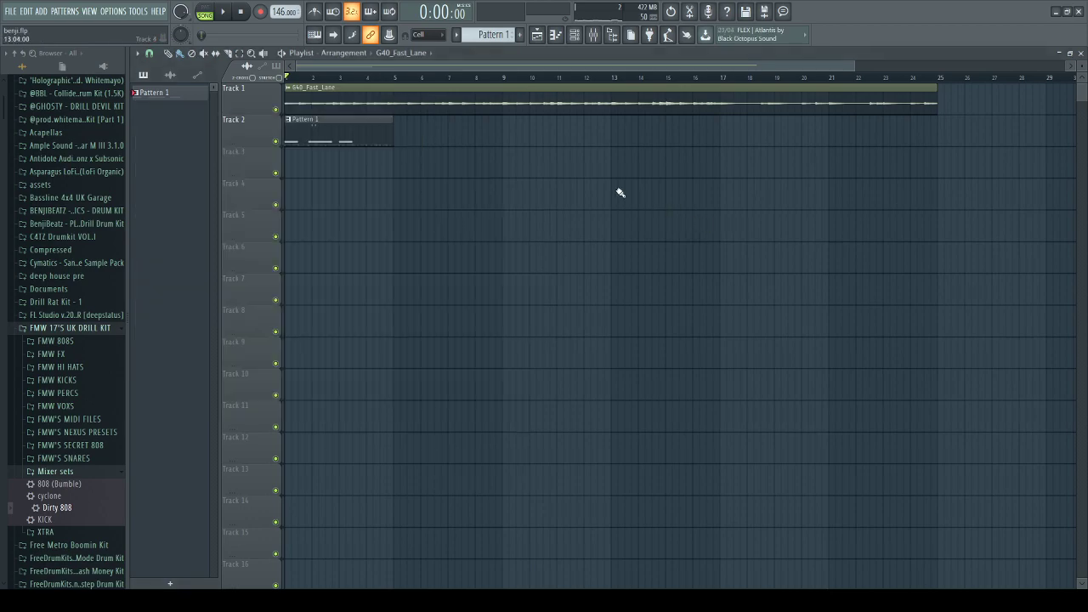
Switch the benji project to pattern mode, play Pattern 1 briefly and stop it.
click(205, 11)
click(221, 12)
click(222, 12)
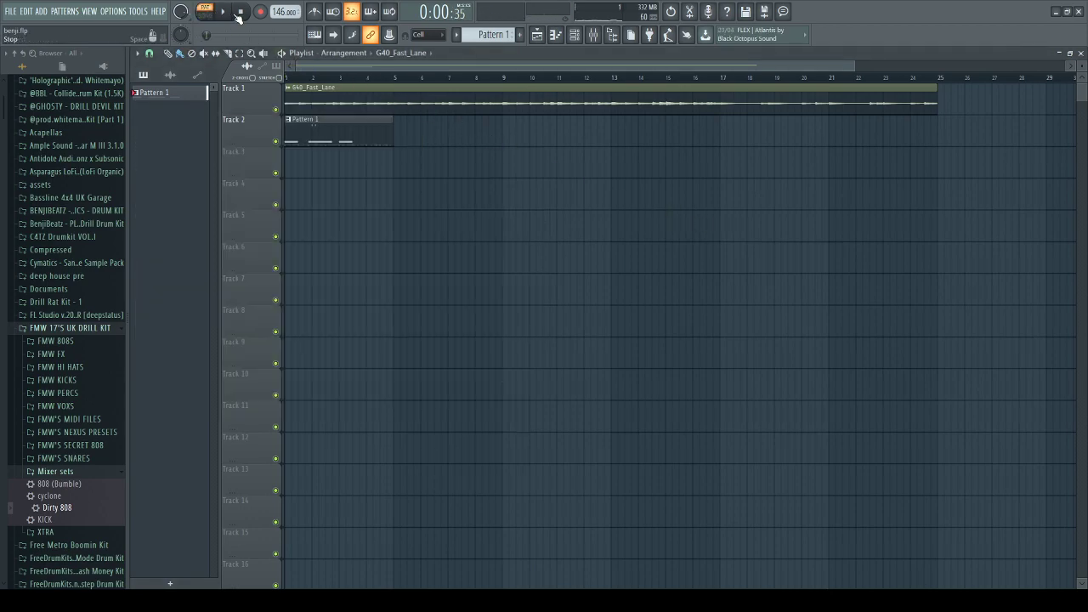
click(240, 12)
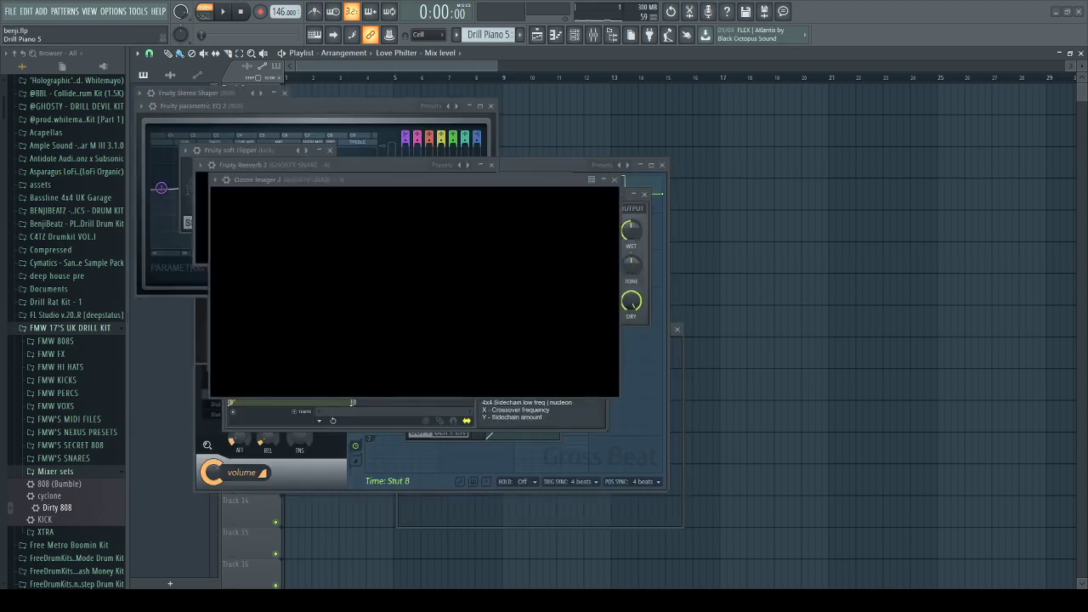
Clear the plugin windows off the benj playlist, fit the full arrangement, listen from around bar 17 and stop playback.
key(F12)
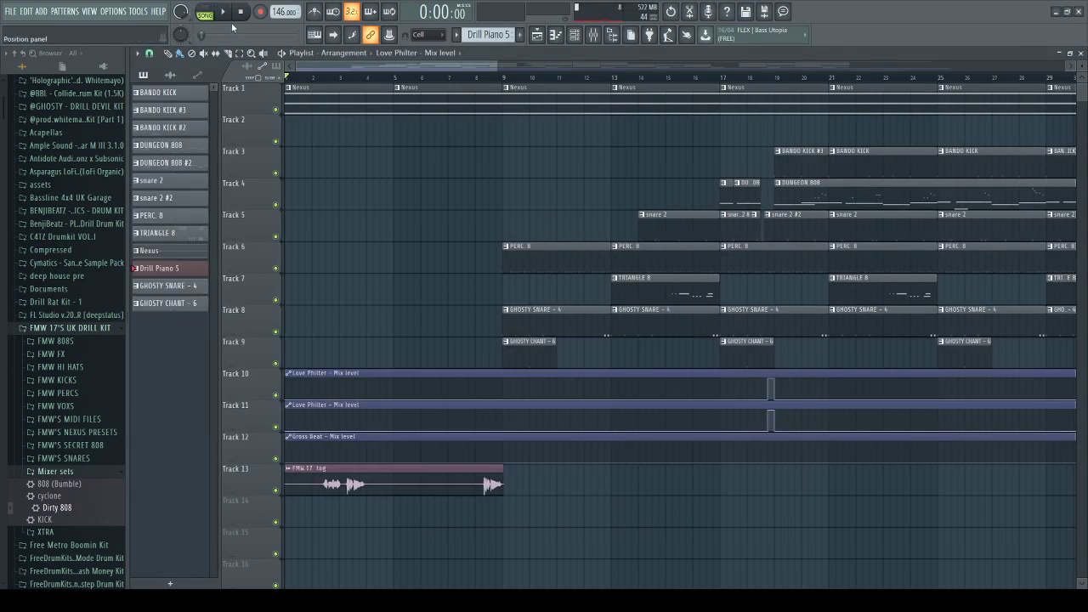
key(space)
scroll(494, 65, down, 5)
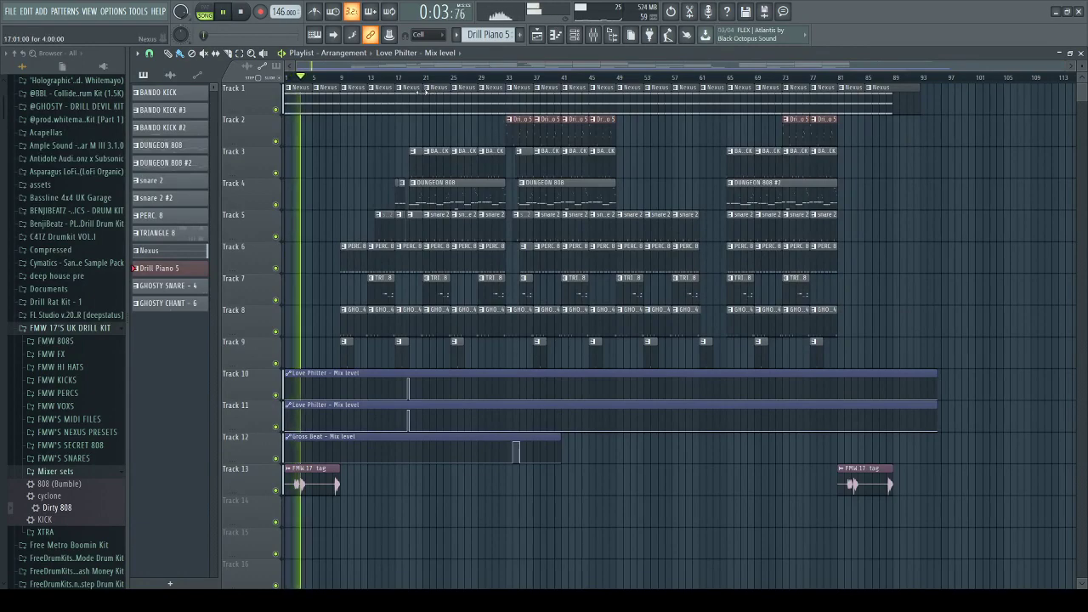
click(393, 77)
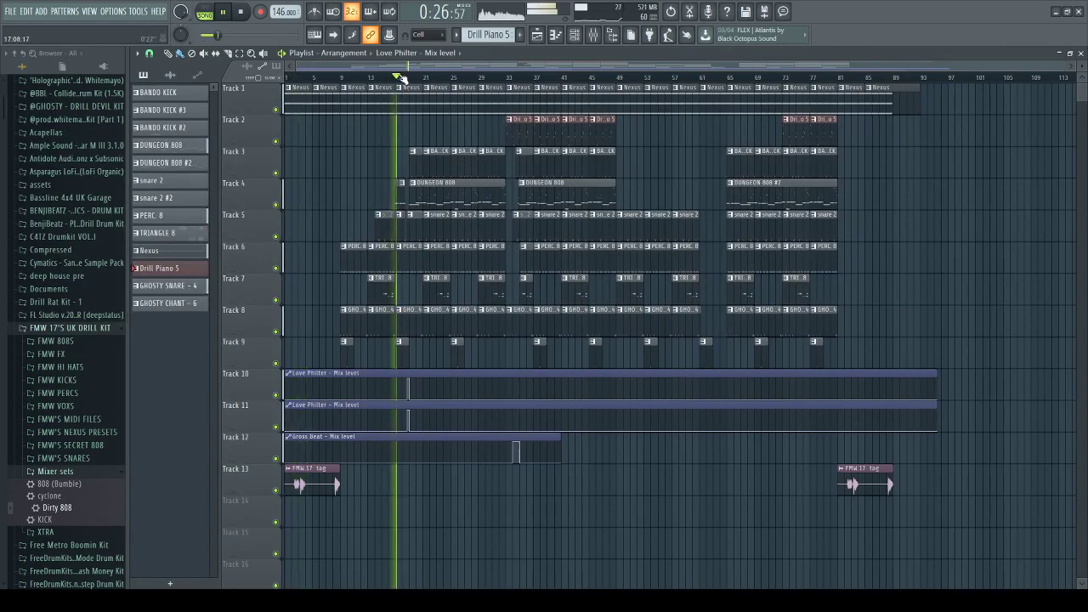
click(228, 12)
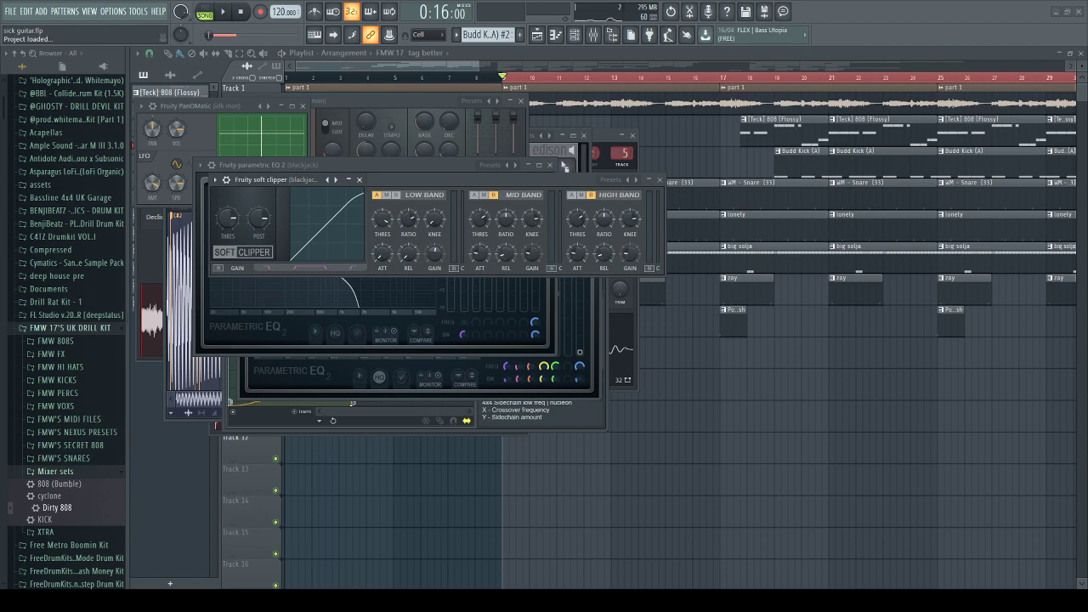
Hide the plugin windows in the sick guitar project, play its arrangement from the start and stop playback.
key(F12)
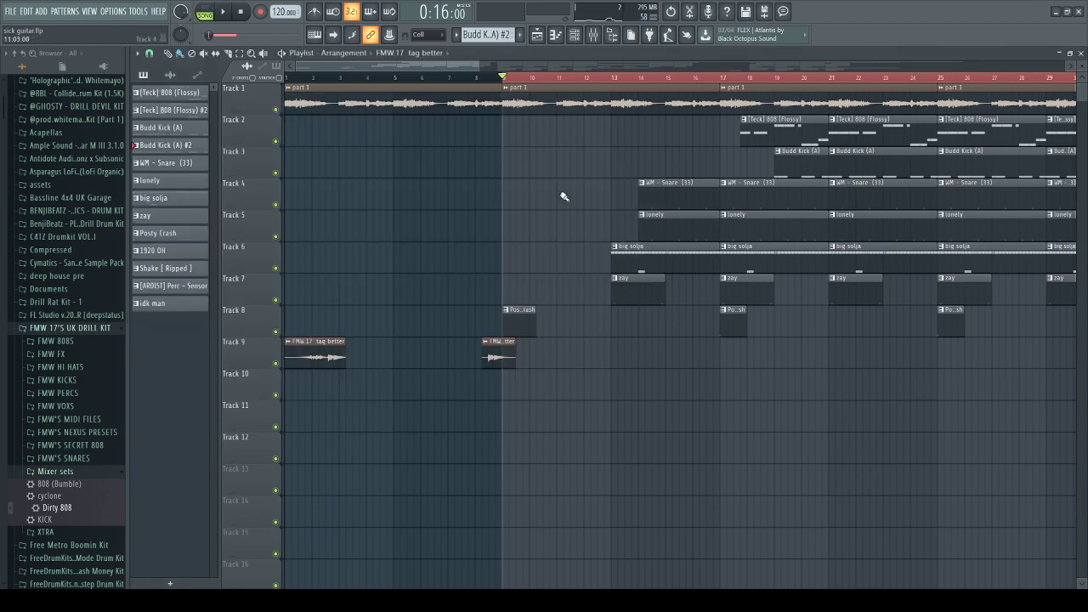
click(288, 82)
key(space)
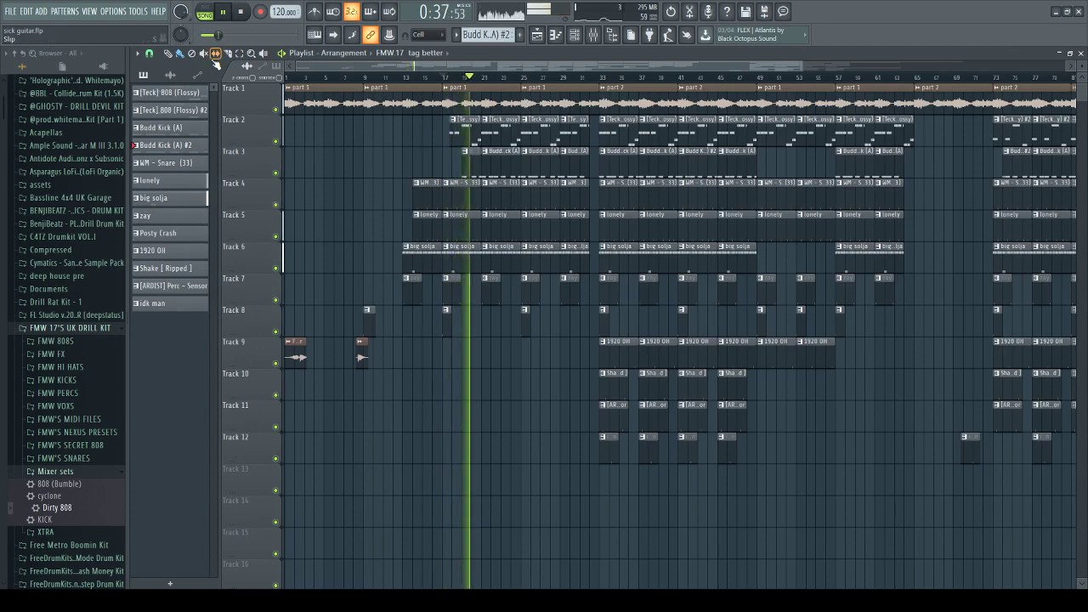
click(224, 11)
click(239, 12)
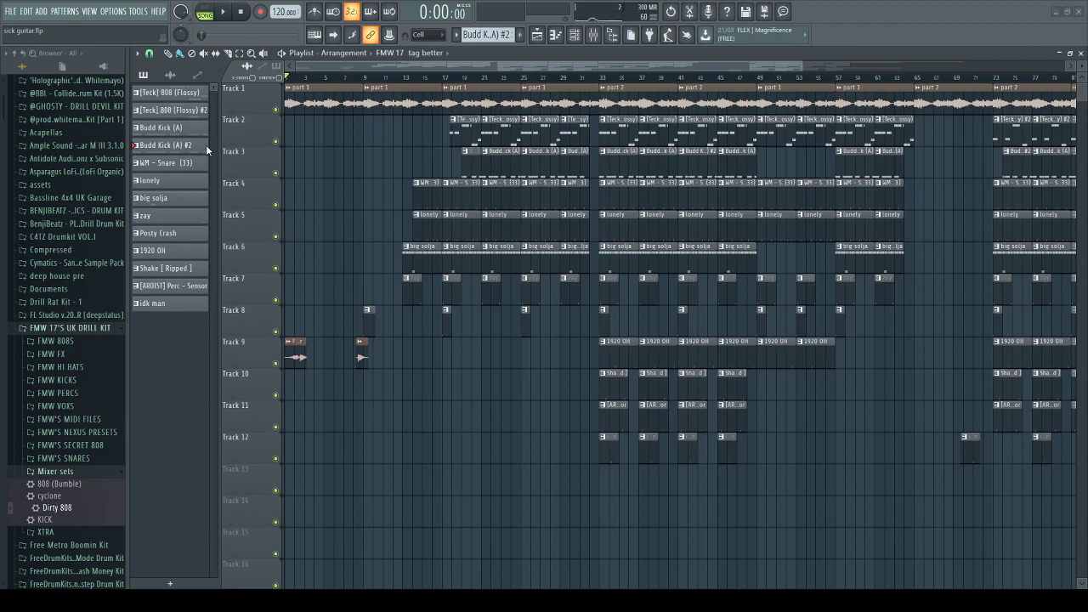
Open the zillak project, fit its full arrangement in the playlist, listen from bar 17 and stop playback.
key(alt+2)
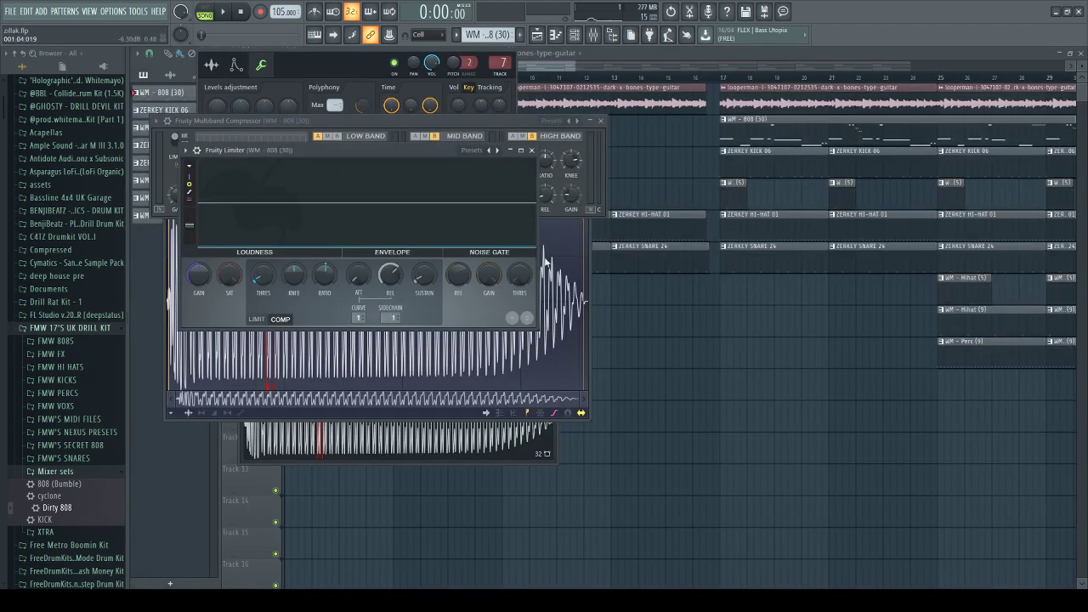
key(space)
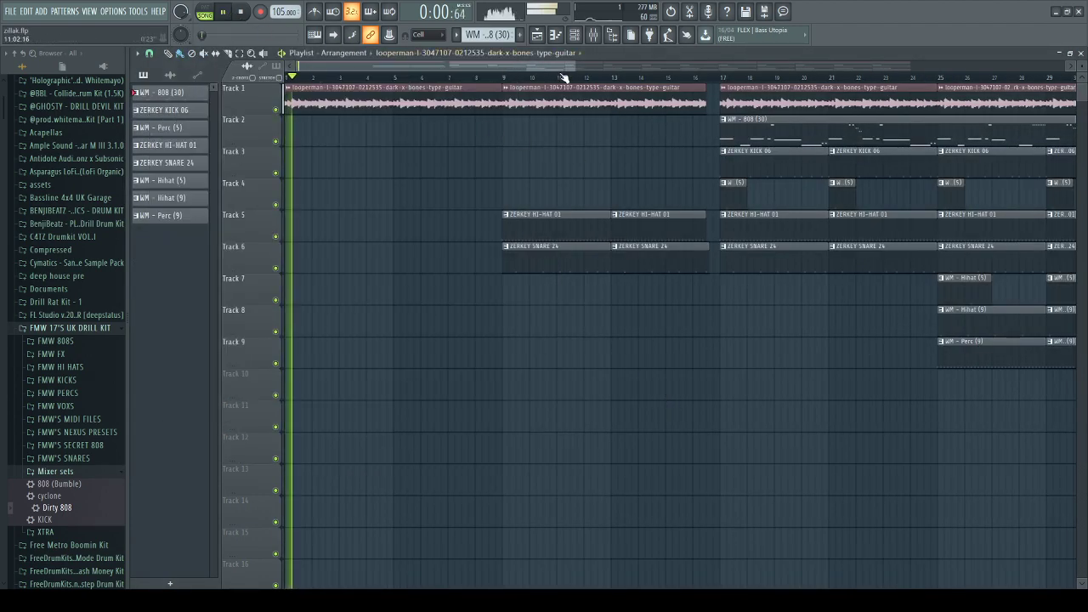
scroll(569, 68, down, 3)
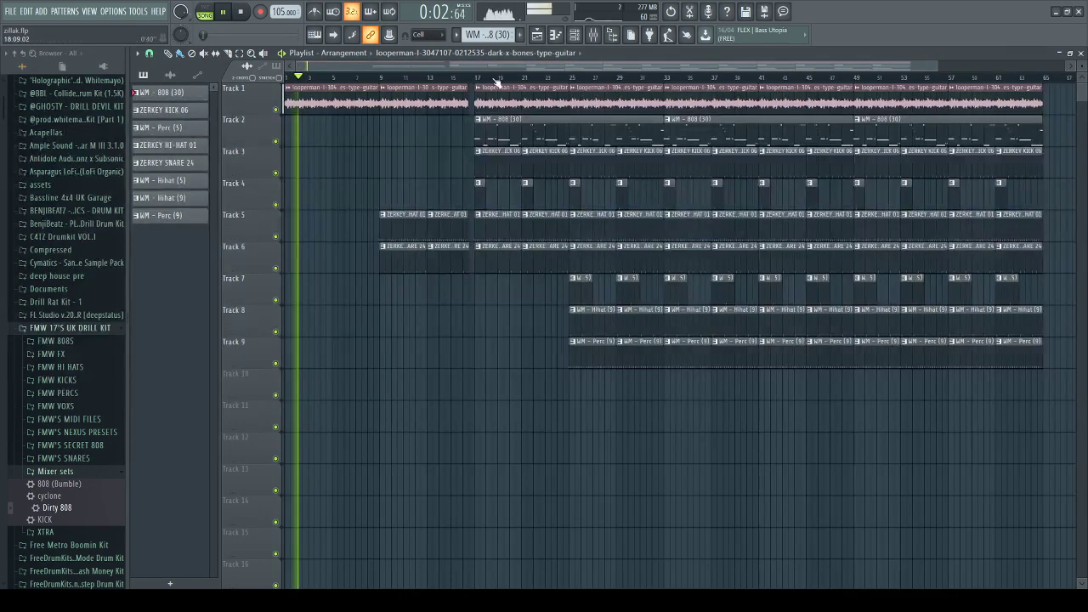
click(478, 78)
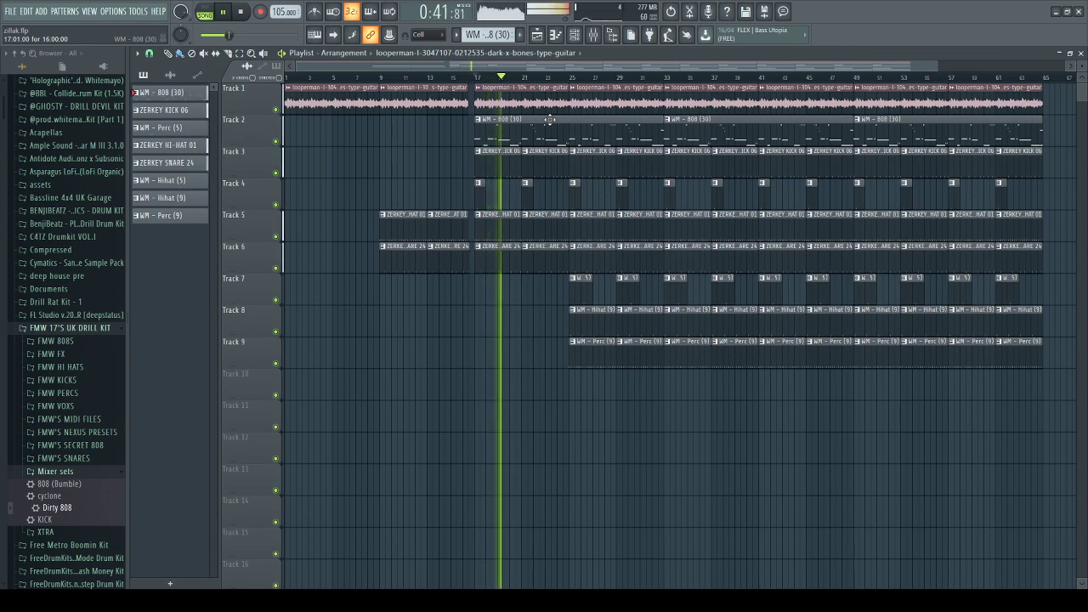
click(226, 12)
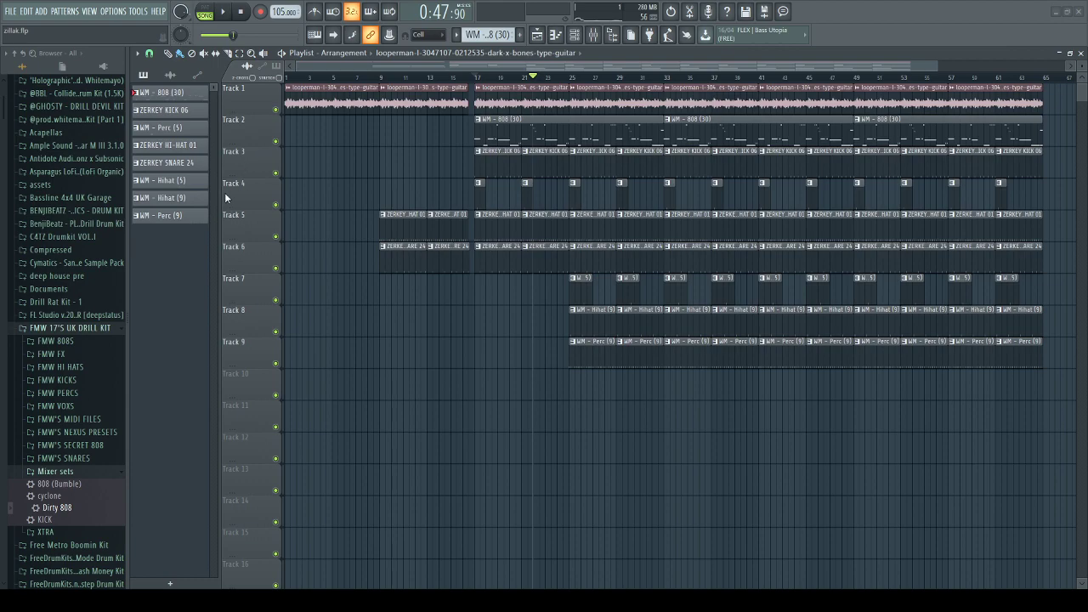
Open the pop smoke project, fit its full arrangement in the playlist, listen from around bar 17 and stop playback.
key(ctrl+n)
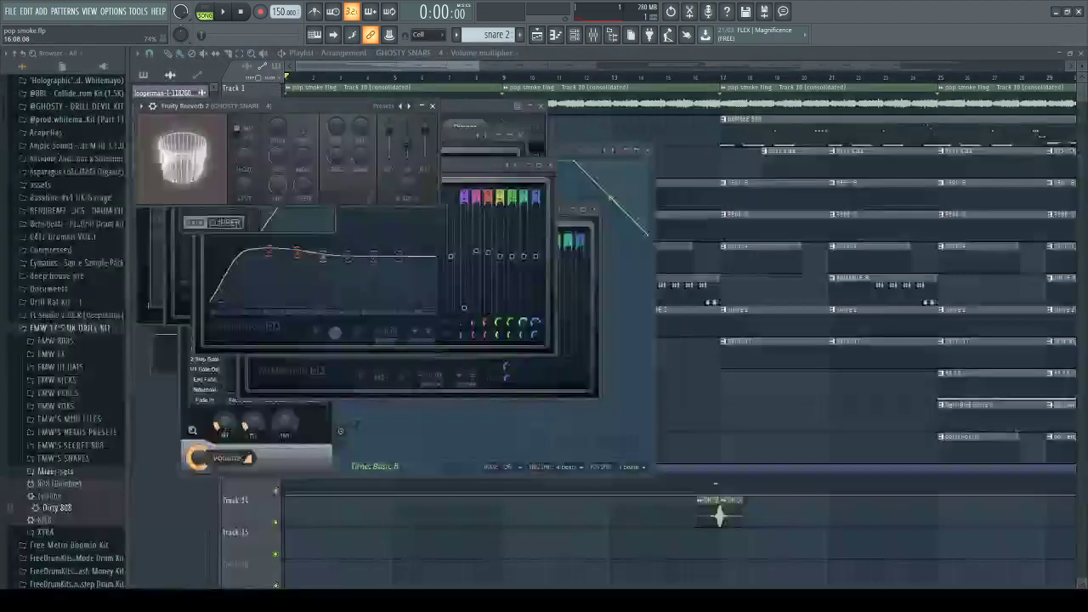
key(space)
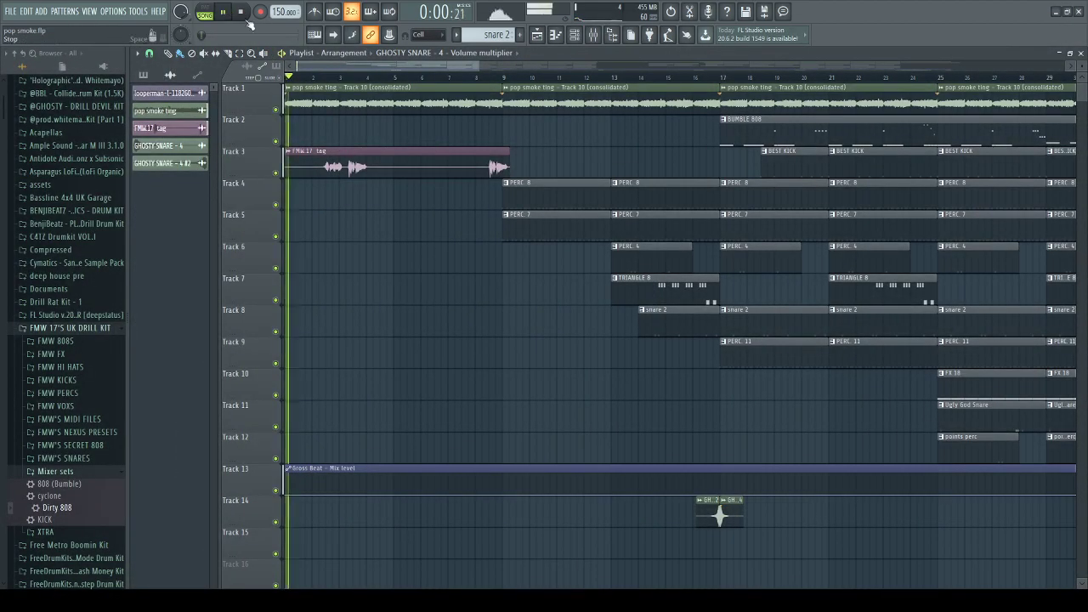
scroll(387, 77, down, 5)
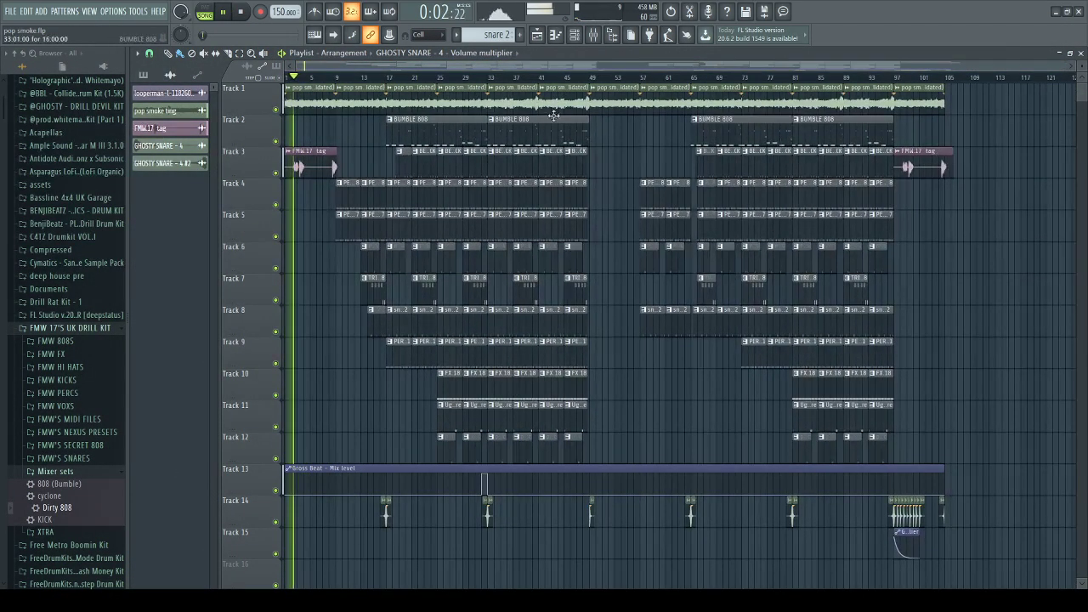
click(387, 77)
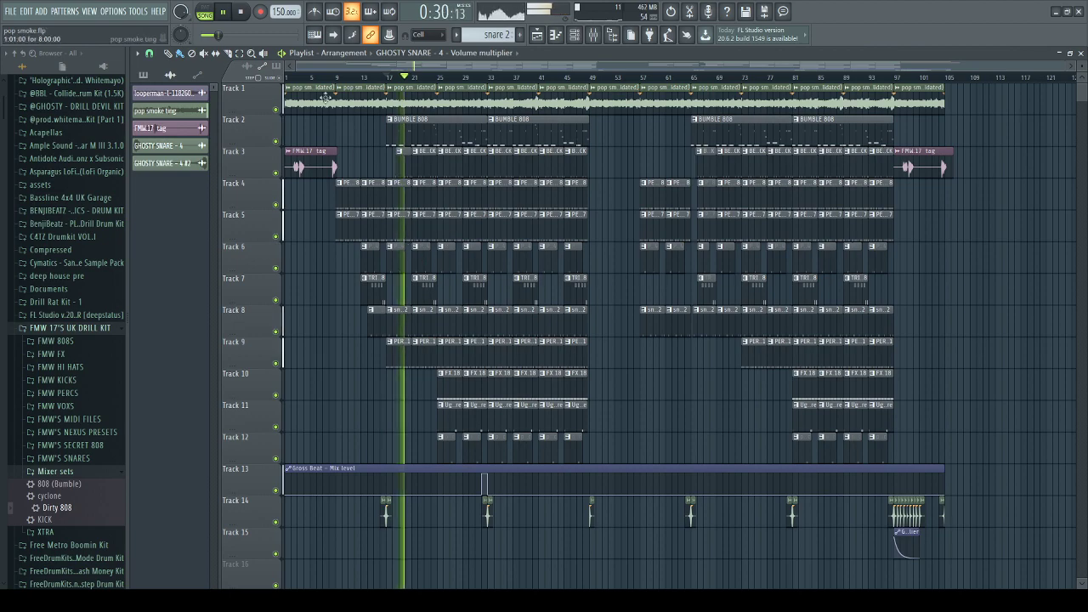
click(225, 12)
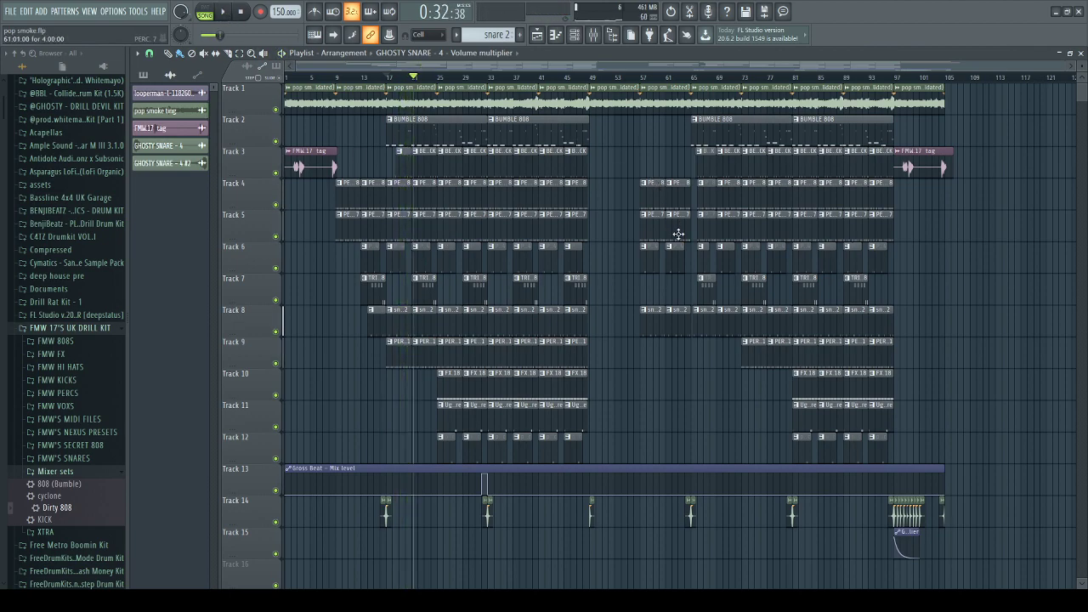
Move the pop smoke playhead to bar 33, clear the clip selection and play the arrangement from there.
drag(596, 78, 488, 77)
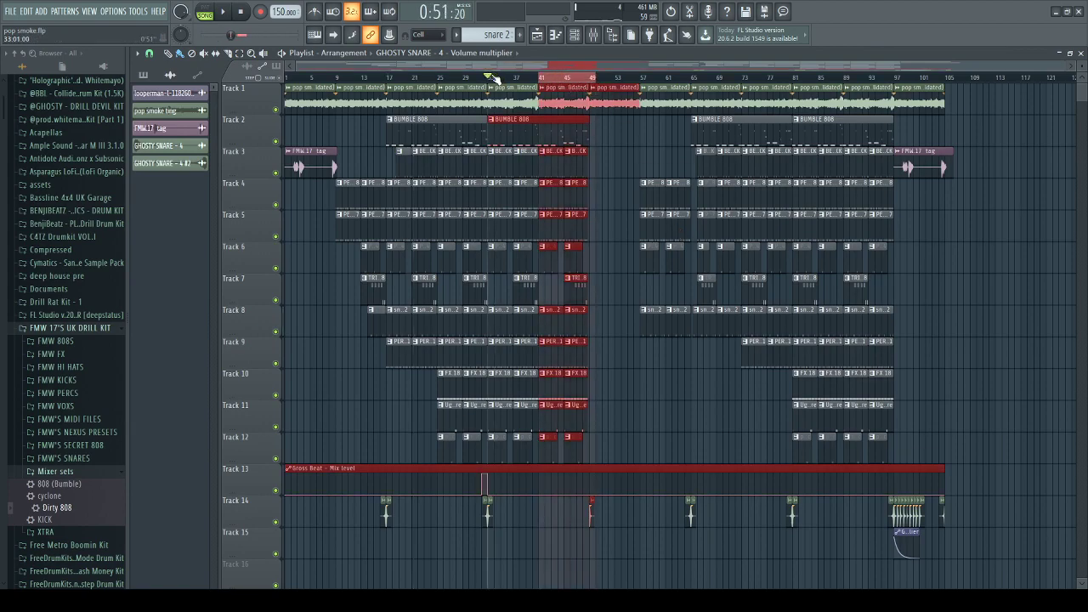
key(ctrl+d)
click(221, 14)
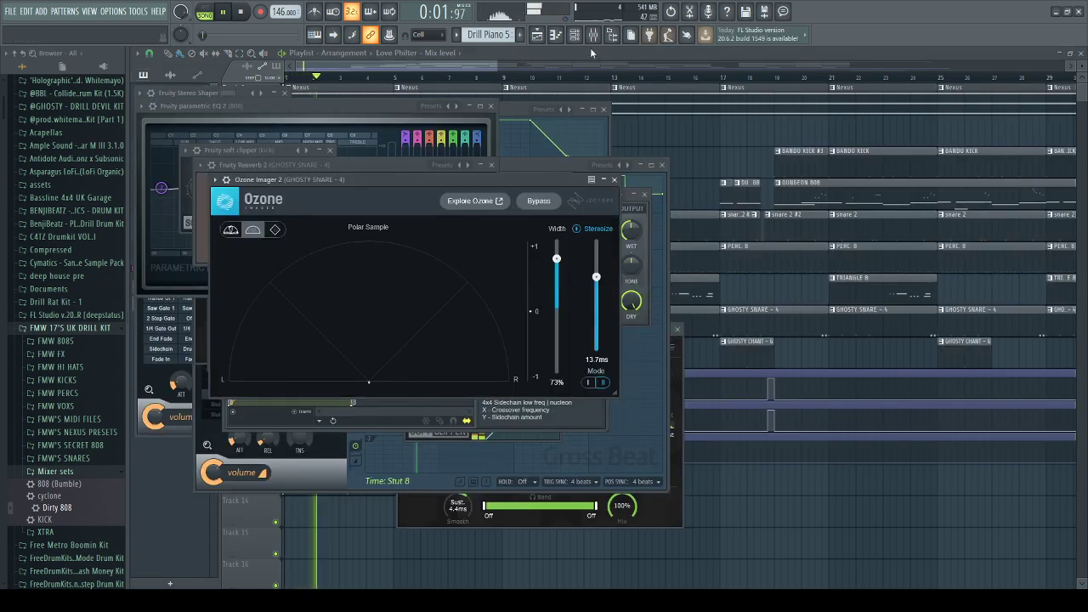
Bring the playing benj project's playlist in front of its plugin windows and stop playback.
click(828, 451)
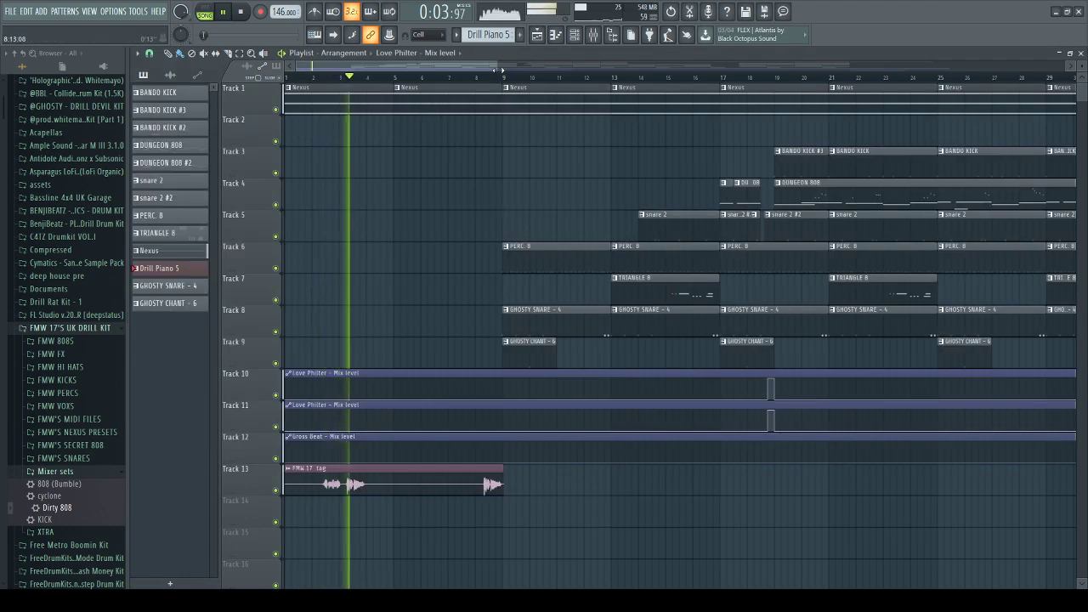
key(space)
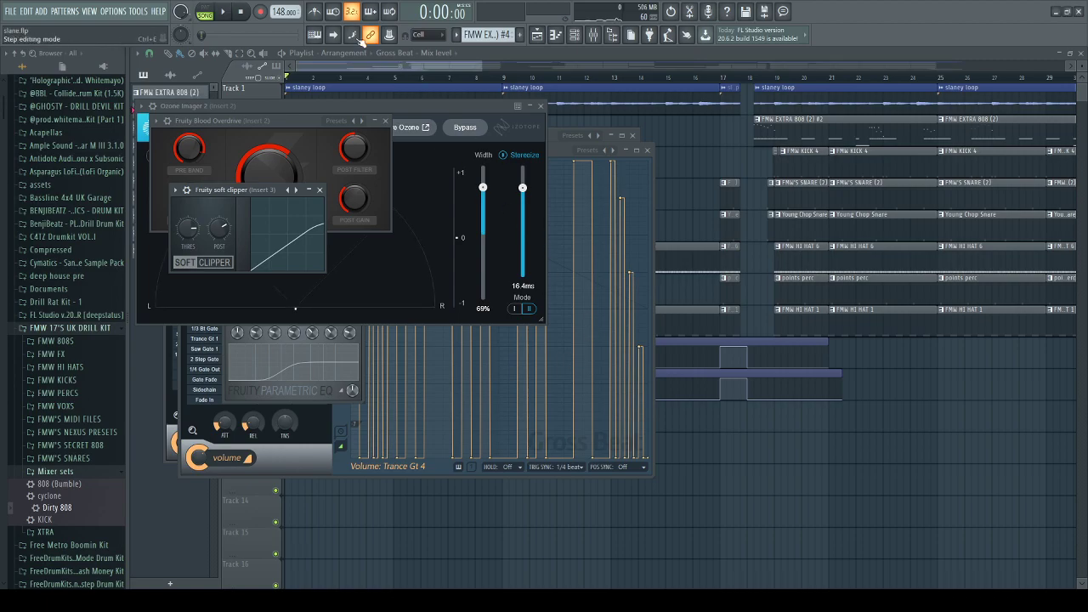
Play the slane project, widen the playlist view over its arrangement, listen from around bar 17 and stop playback.
click(223, 12)
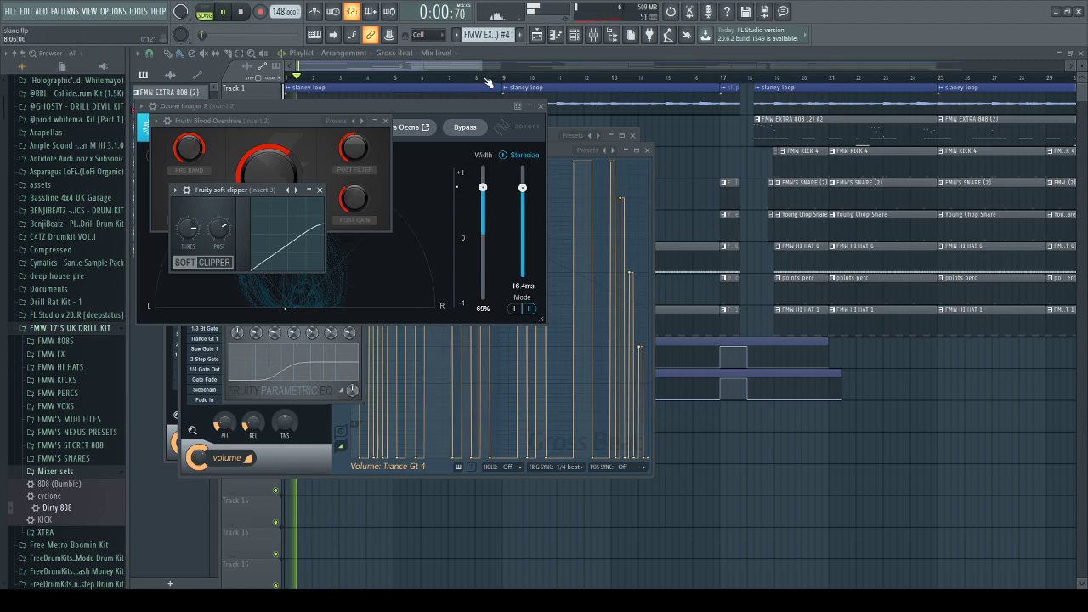
drag(481, 66, 915, 69)
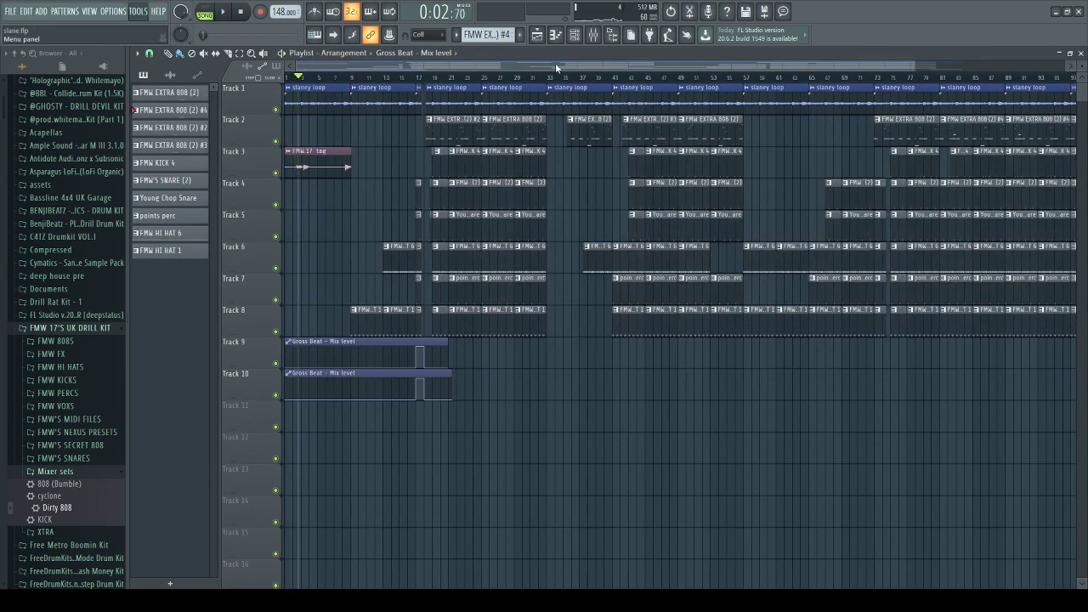
click(424, 76)
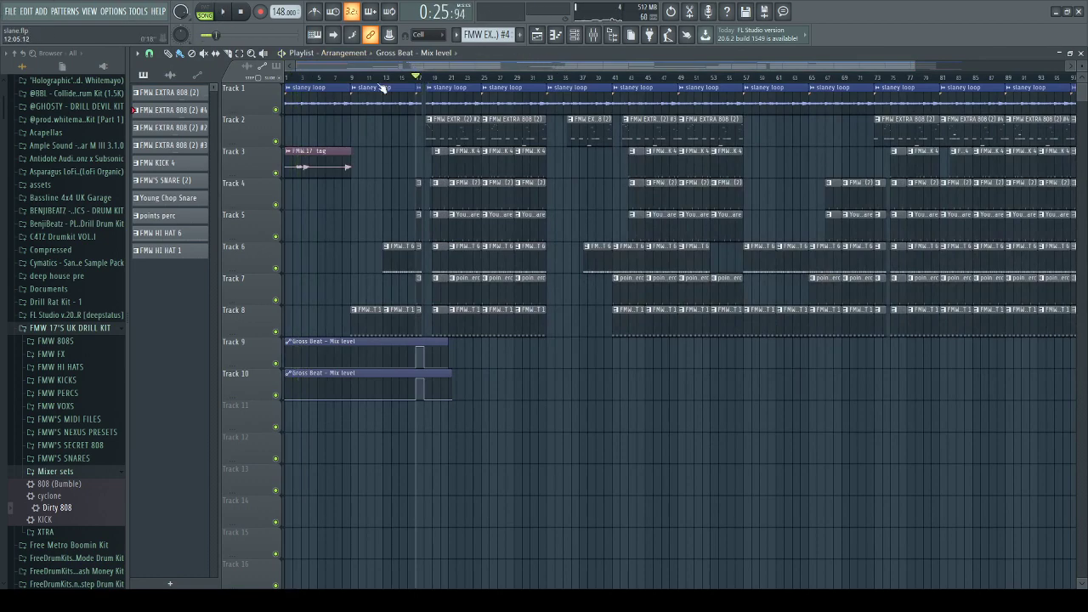
click(226, 11)
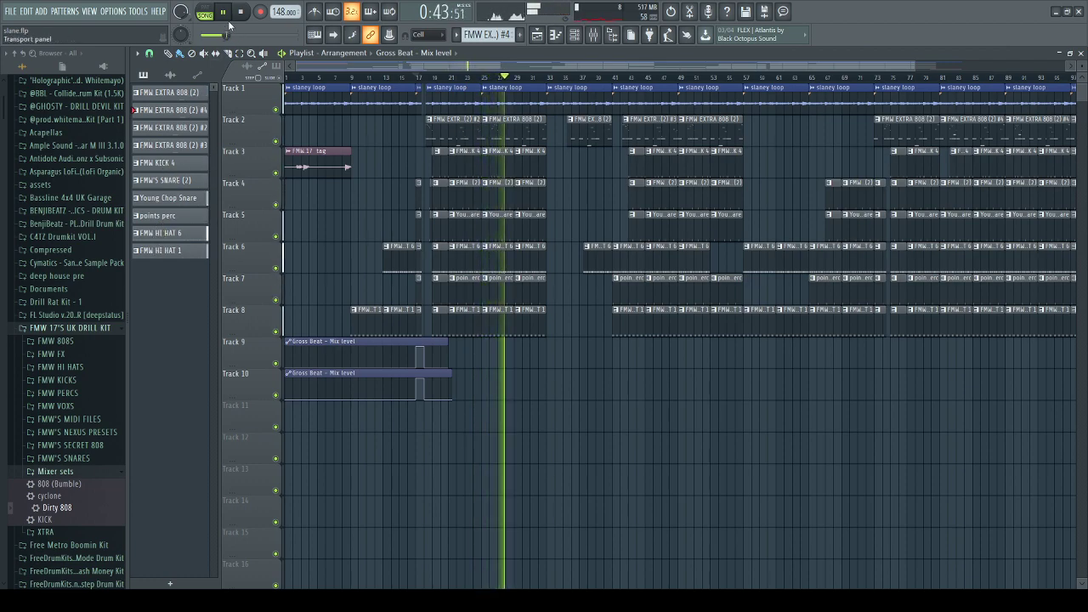
key(space)
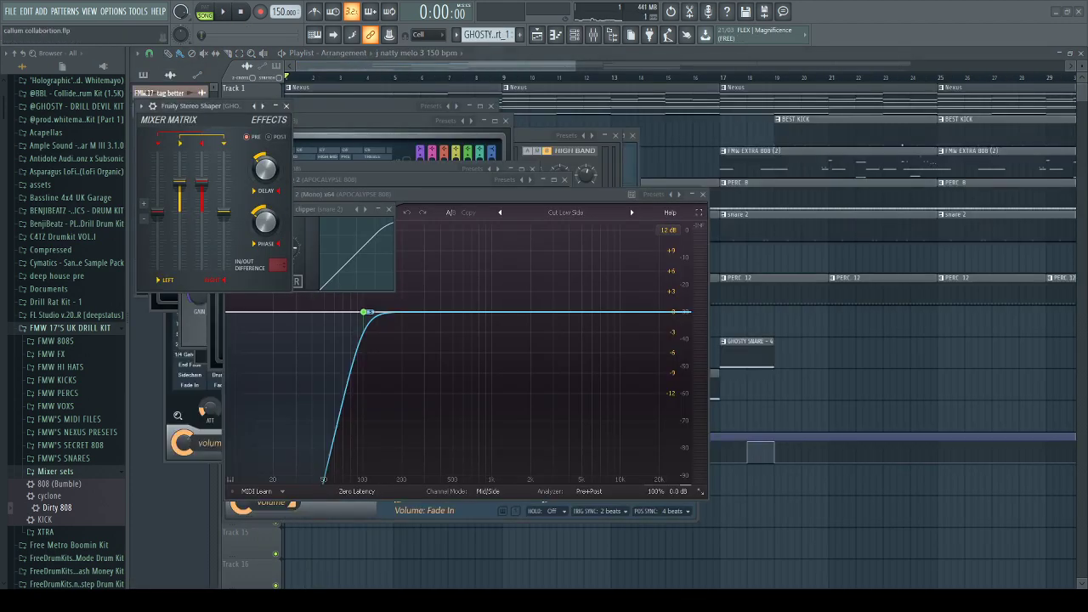
Close the plugin windows in the collaboration project, fit its full arrangement and play from around bar 15.
key(alt+F12)
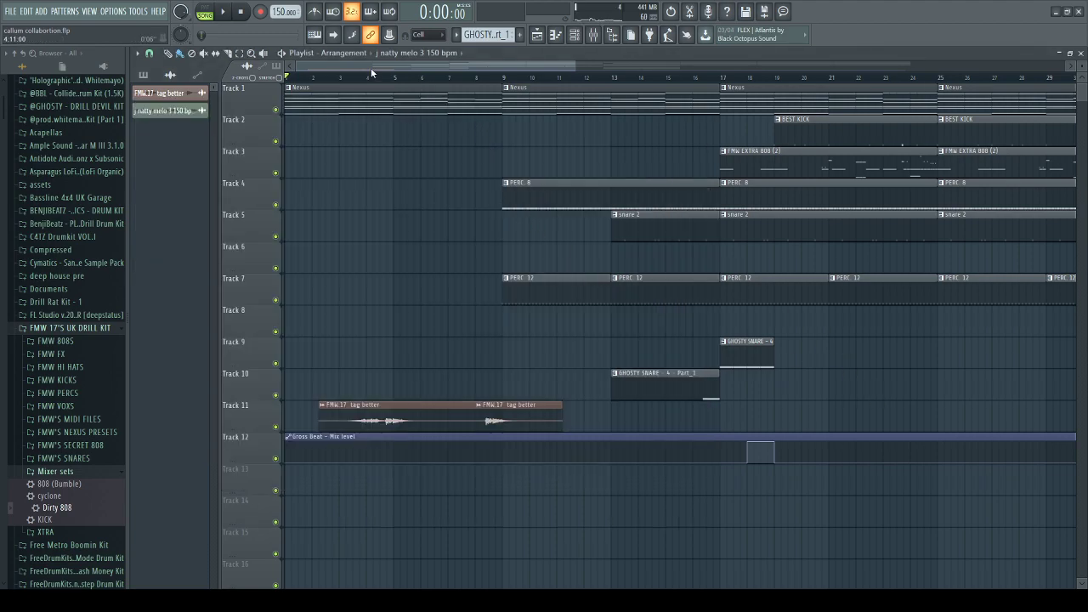
drag(575, 68, 690, 88)
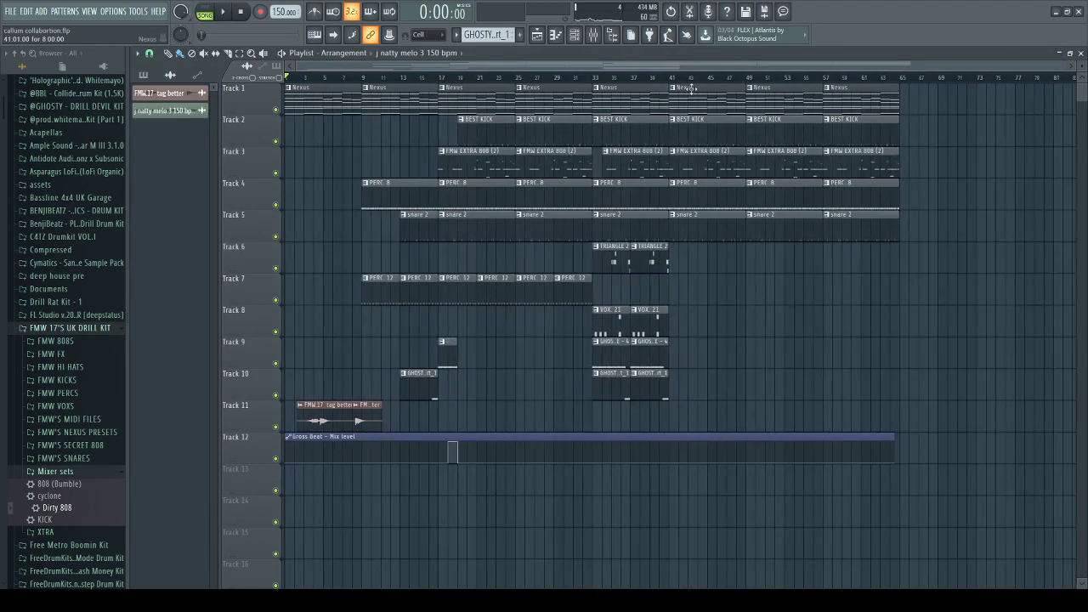
key(space)
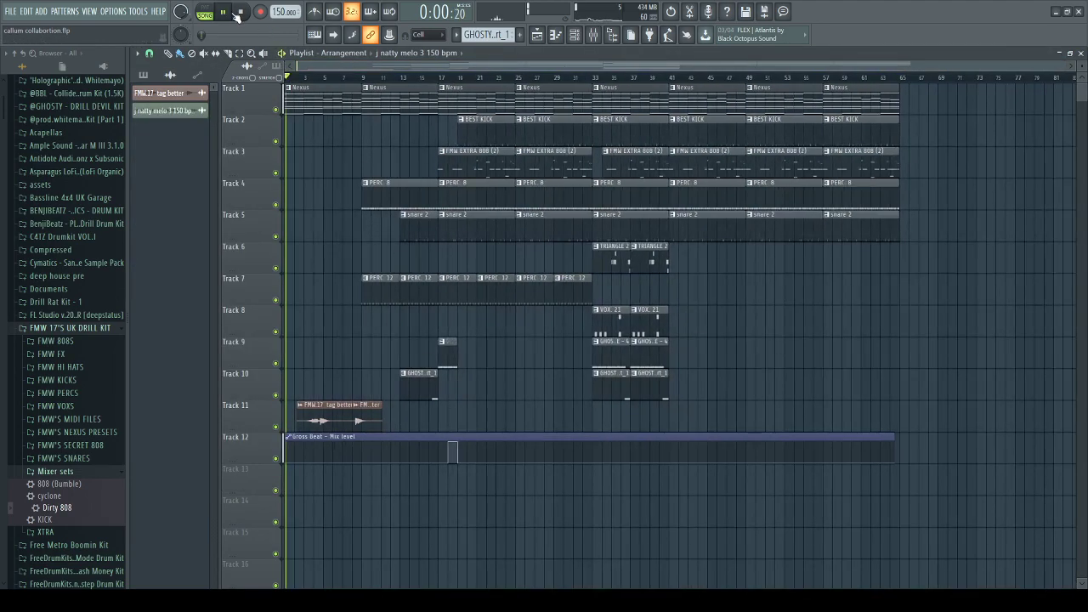
click(425, 78)
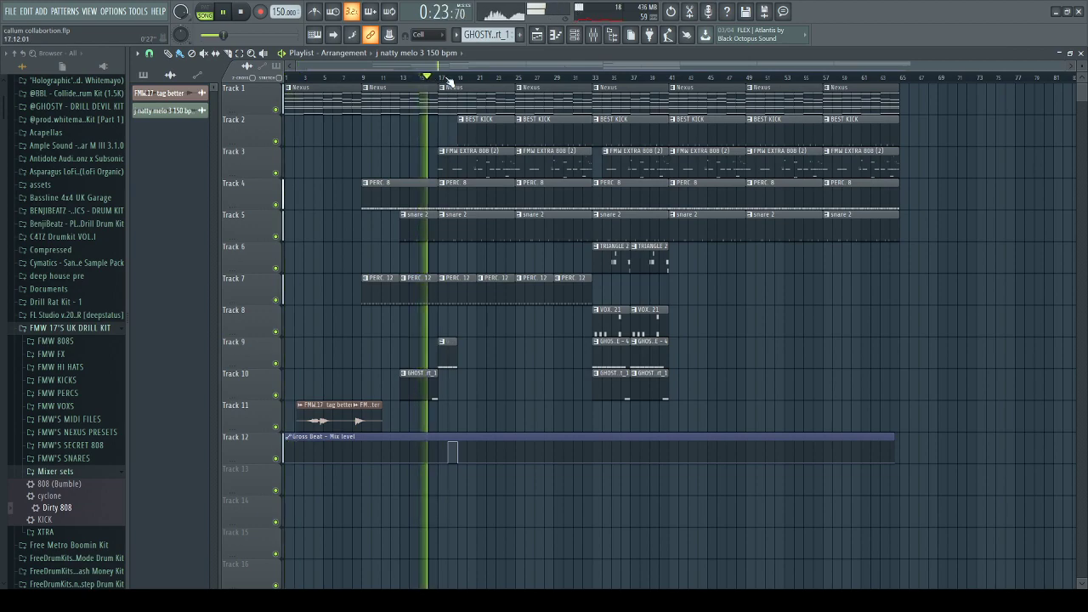
Lower the snare 2 and GHOSTY SNARE - 4 mixer volumes, return to the playlist and stop playback.
key(F9)
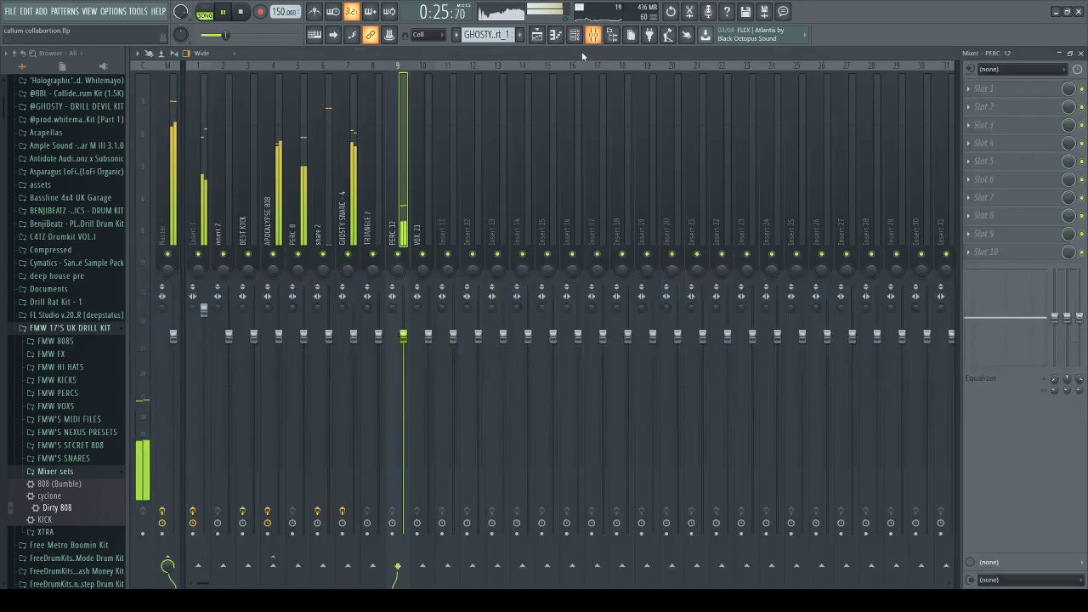
click(328, 336)
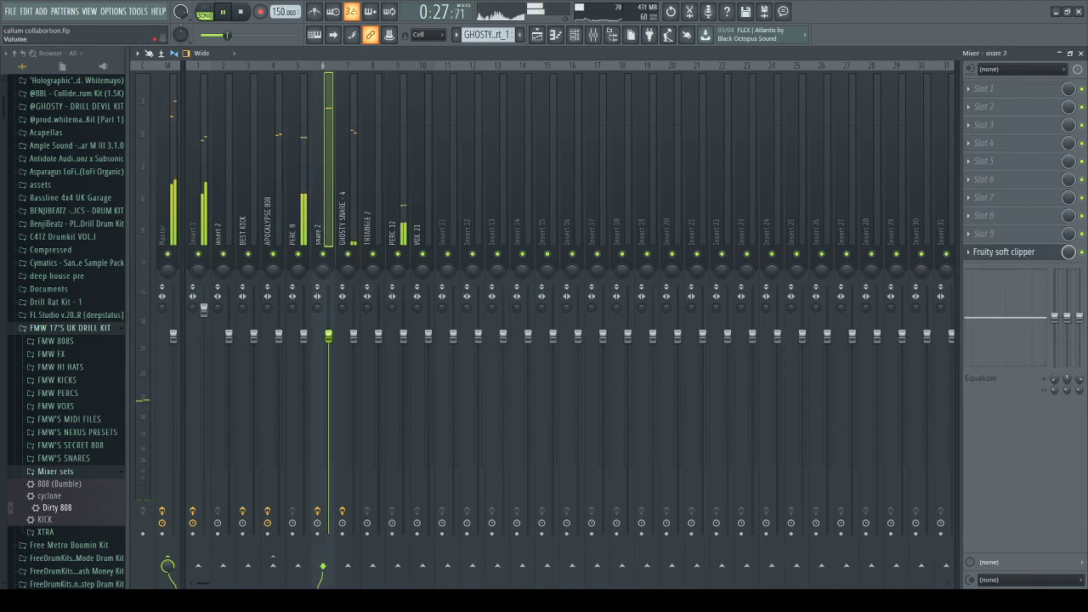
drag(328, 336, 331, 374)
click(354, 336)
drag(354, 336, 354, 359)
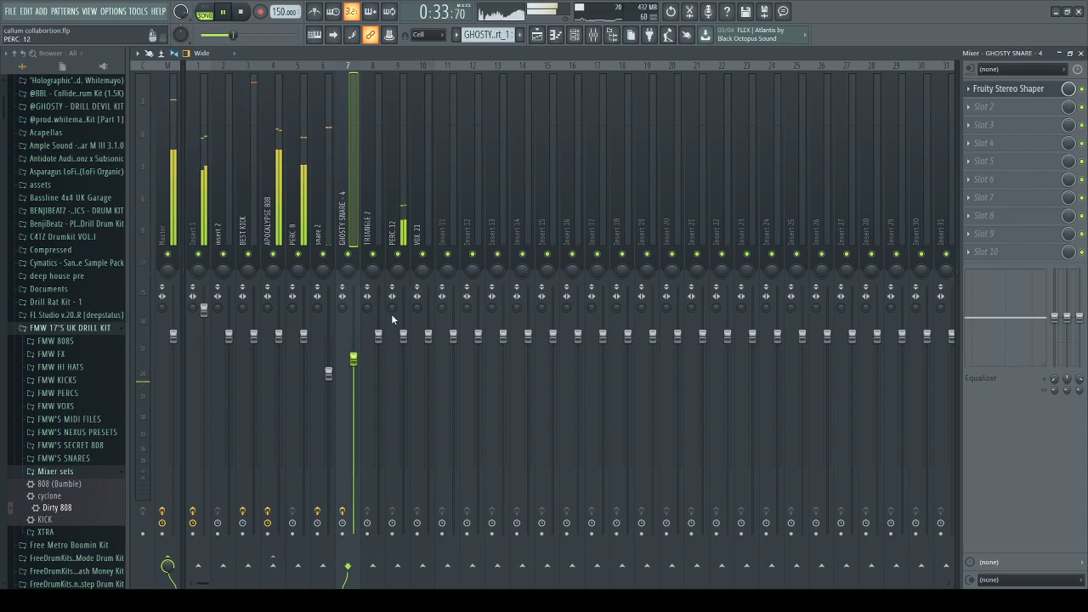
click(536, 34)
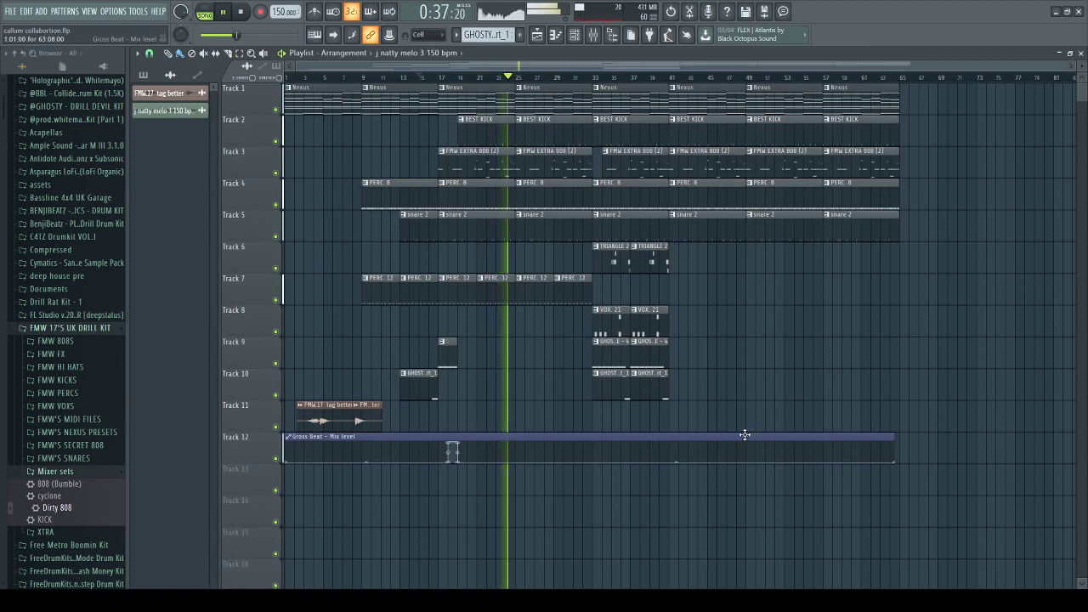
key(space)
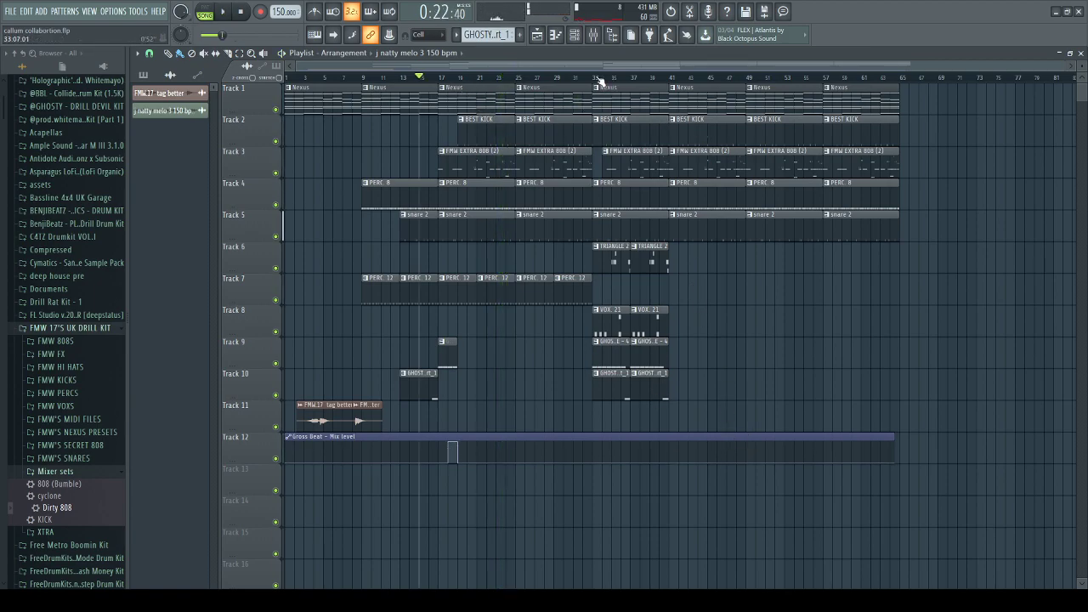
Play the collaboration project's arrangement from bar 33 and stop playback after a few bars.
click(598, 77)
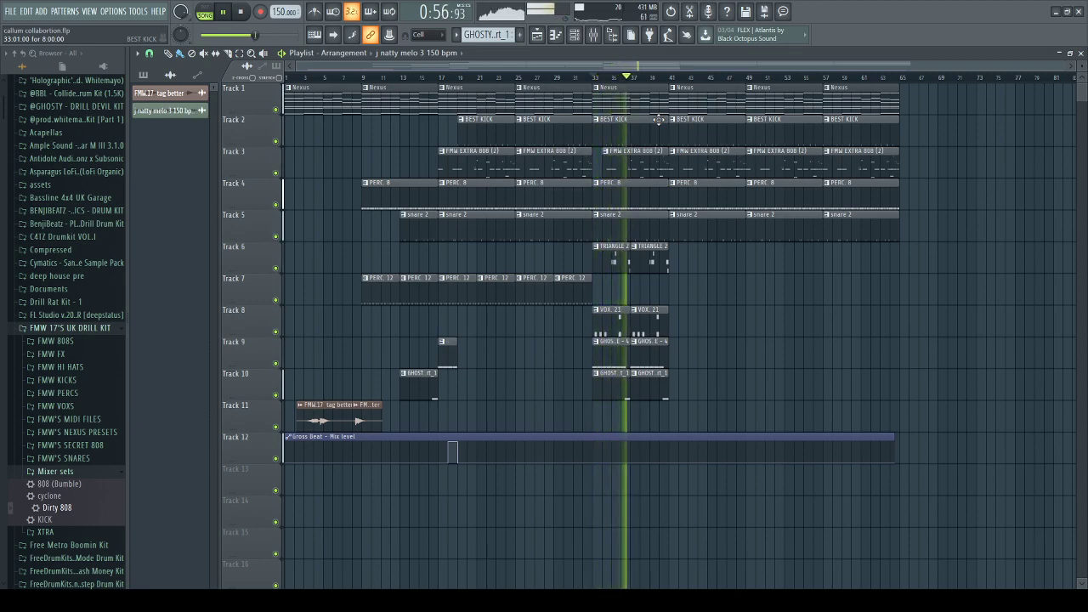
scroll(653, 122, up, 1)
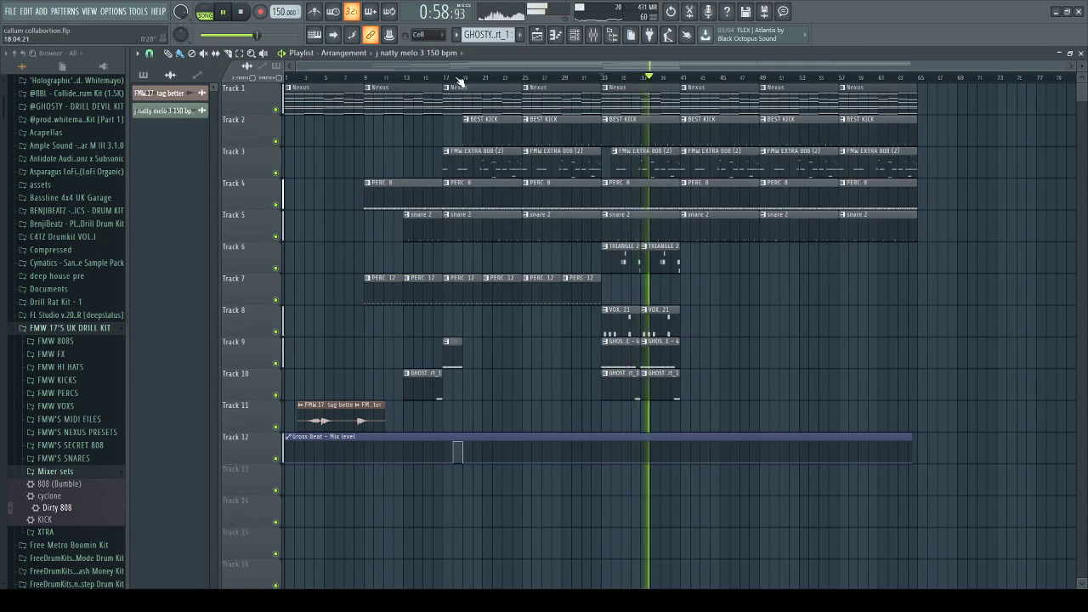
key(space)
right_click(660, 353)
right_click(660, 323)
right_click(625, 323)
key(ctrl+alt+z)
key(ctrl+alt+z)
key(ctrl+alt+z)
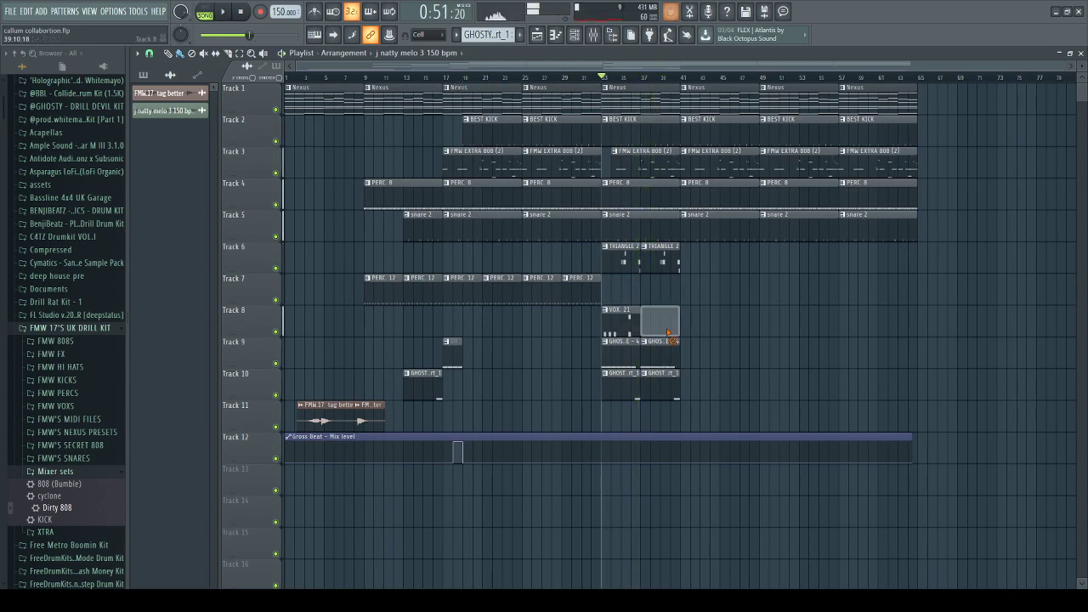
Remove both VOX. 21 clips on Track 8 and the j natty melo 3 150 bpm audio clip, playing from bar 17.
right_click(659, 324)
right_click(628, 325)
key(space)
click(446, 76)
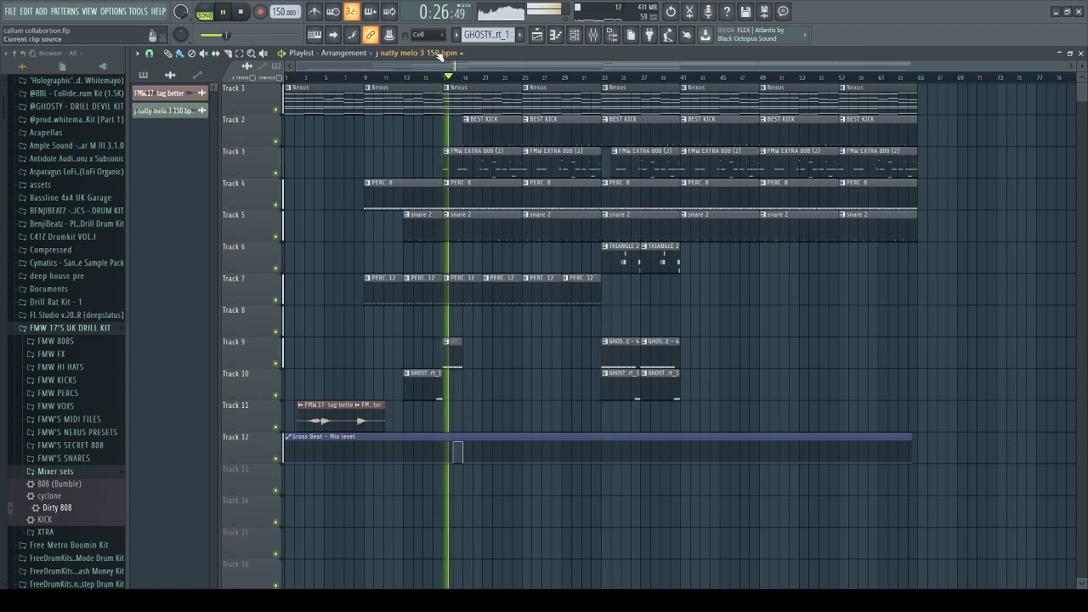
key(ctrl+z)
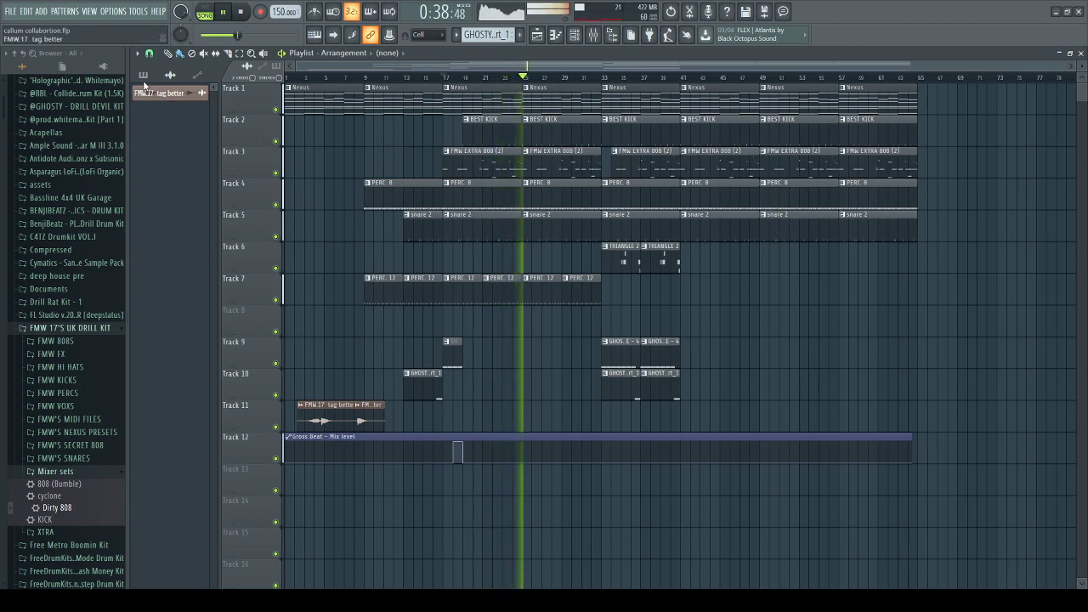
Examine the FMW EXTRA 808 (2) channel's sample settings and the BEST KICK pattern's notes in the piano roll.
key(F6)
scroll(298, 204, down, 2)
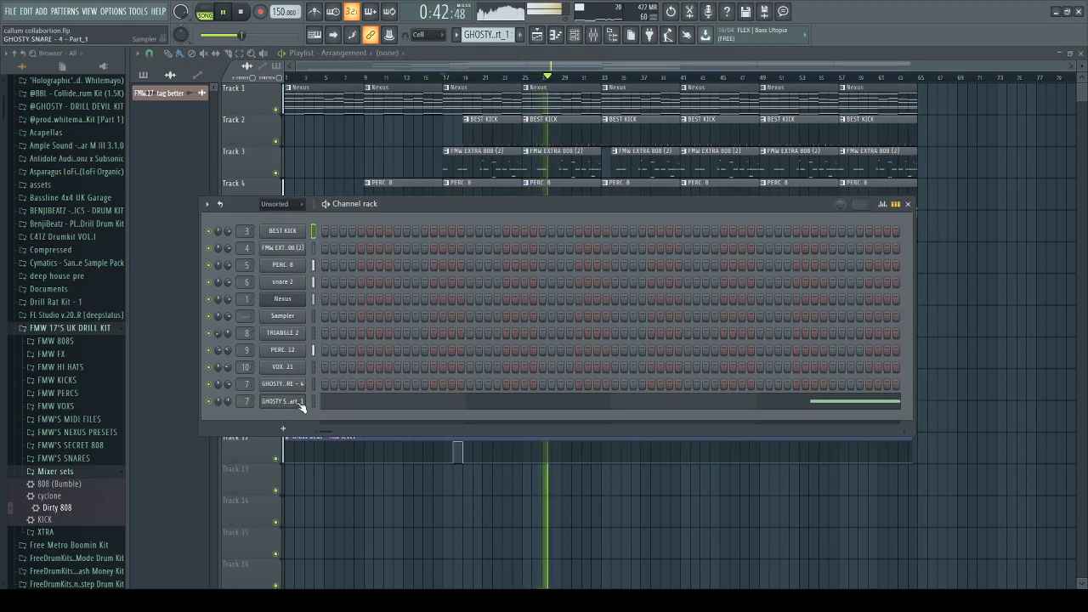
click(303, 248)
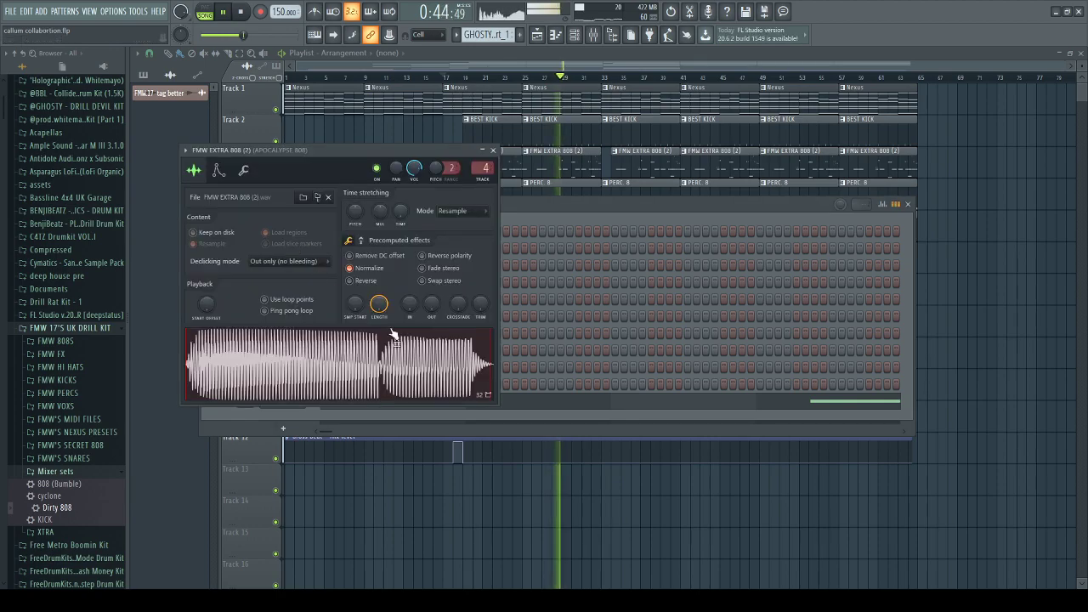
right_click(756, 532)
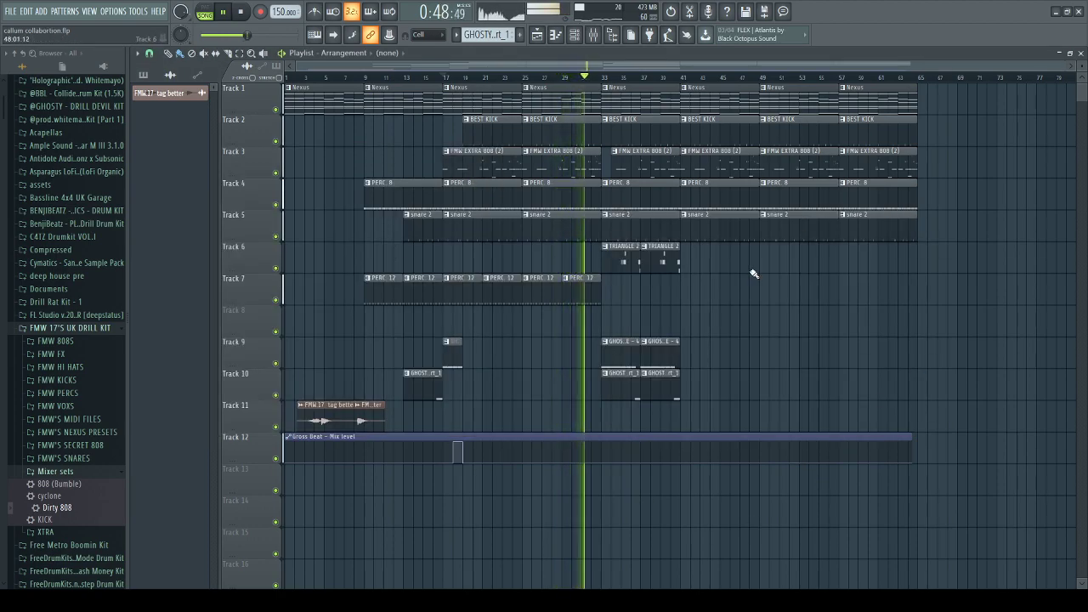
click(552, 122)
double_click(553, 124)
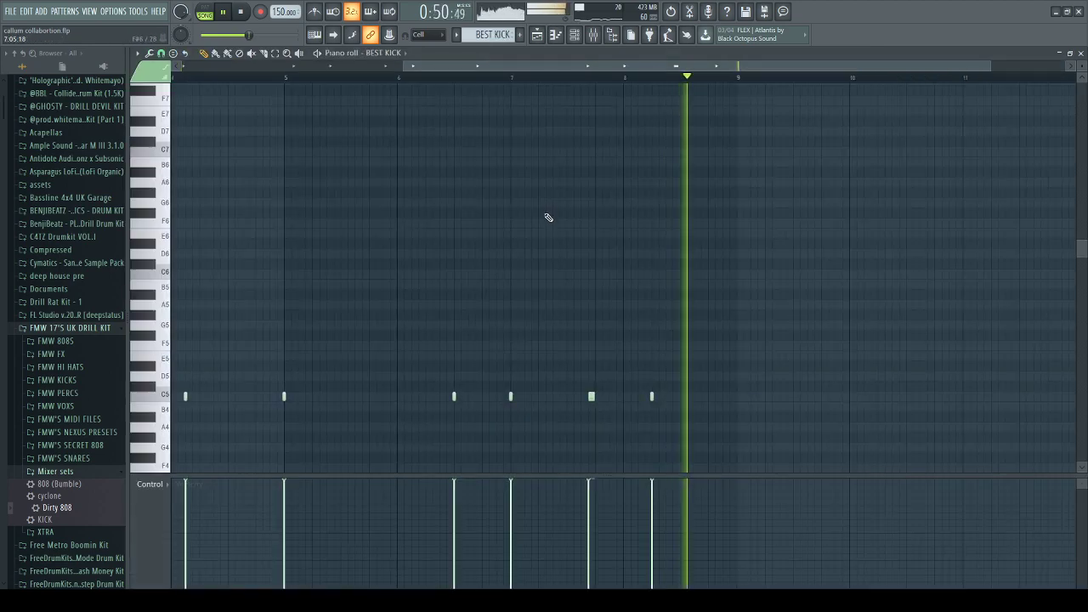
Restart playback with the mixer shown and inspect the Fruity Limiter on the APOCALYPSE 808 track.
click(592, 37)
key(space)
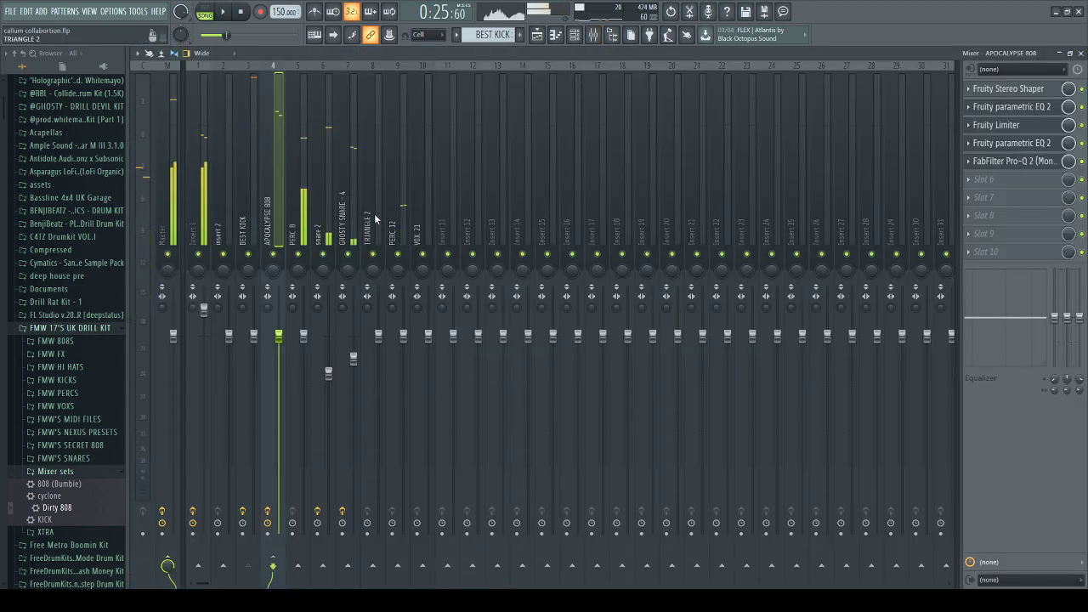
click(247, 170)
click(273, 253)
key(space)
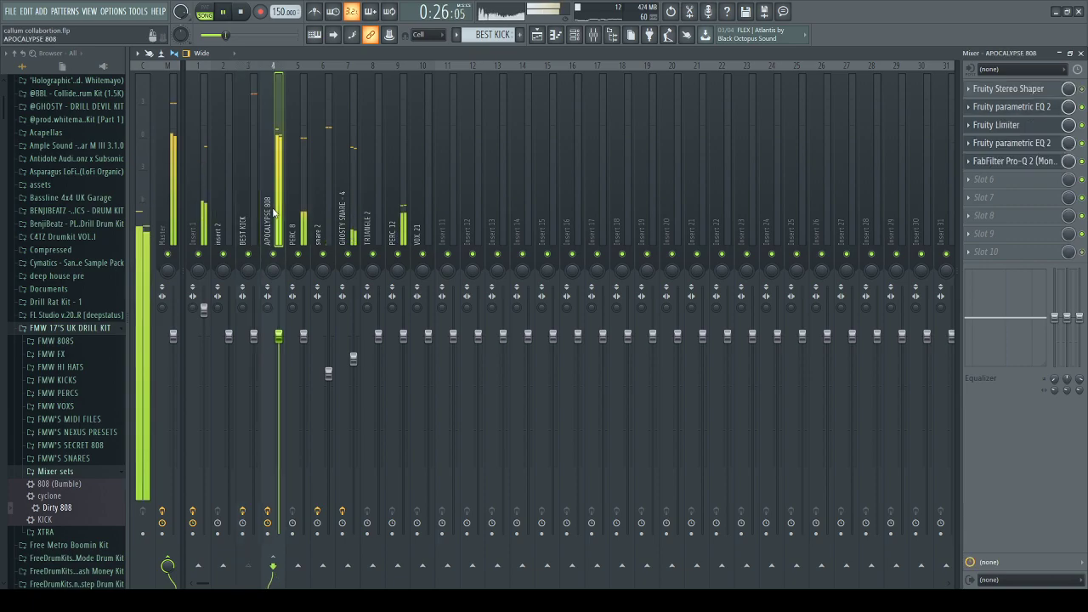
click(1020, 128)
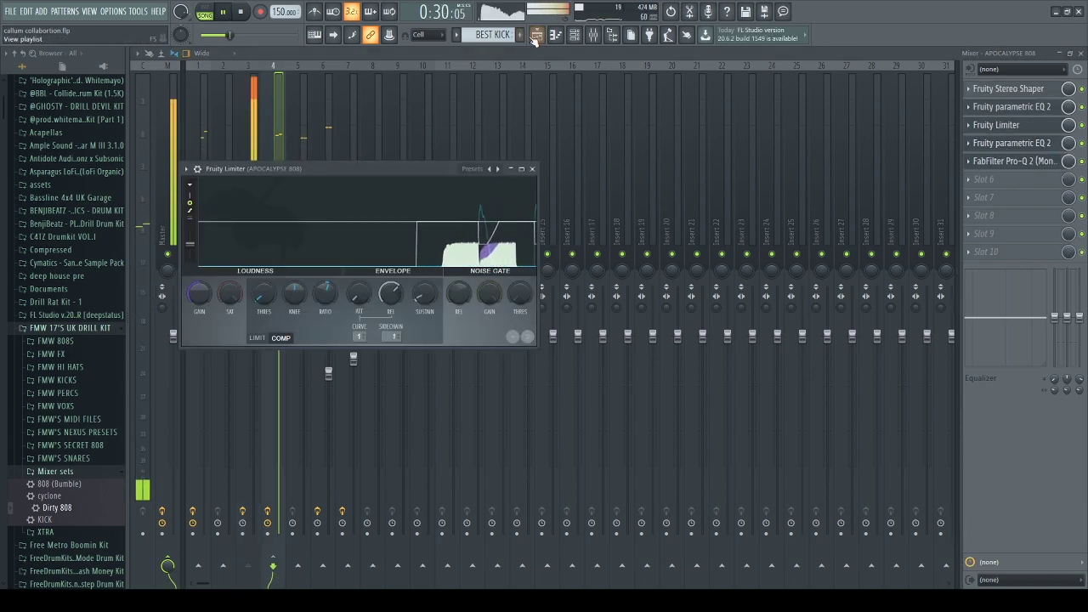
Return to the playlist, move the playback position to the song's start and stop playback.
key(F5)
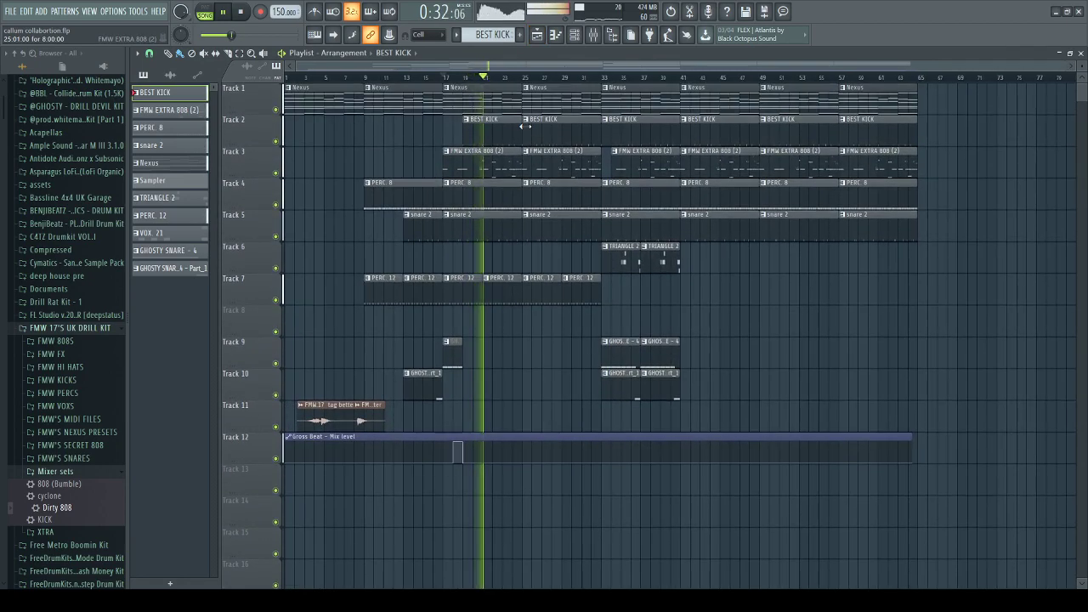
drag(444, 77, 390, 85)
key(space)
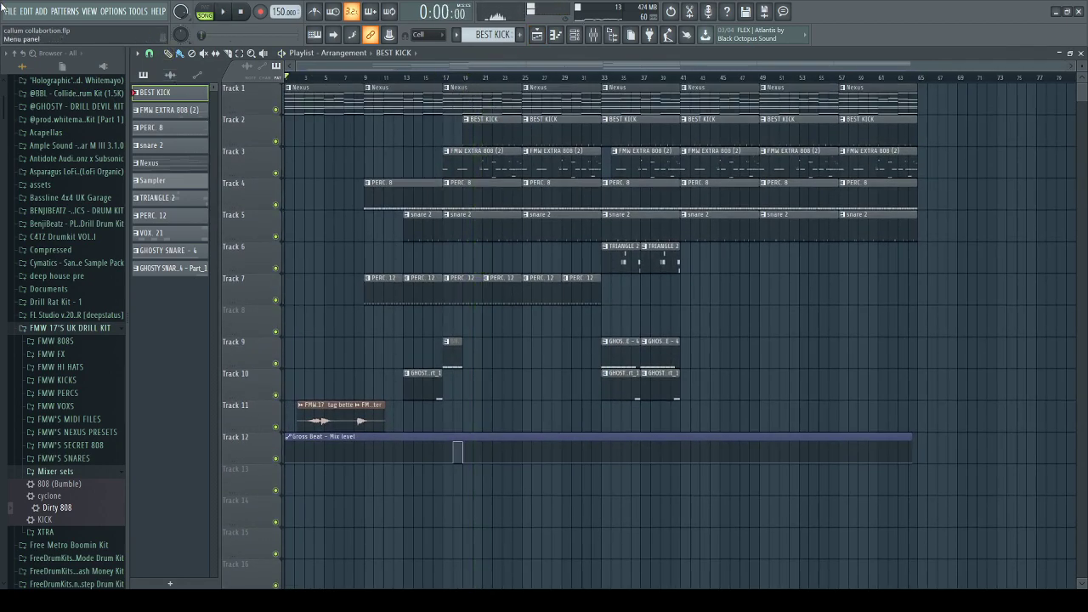